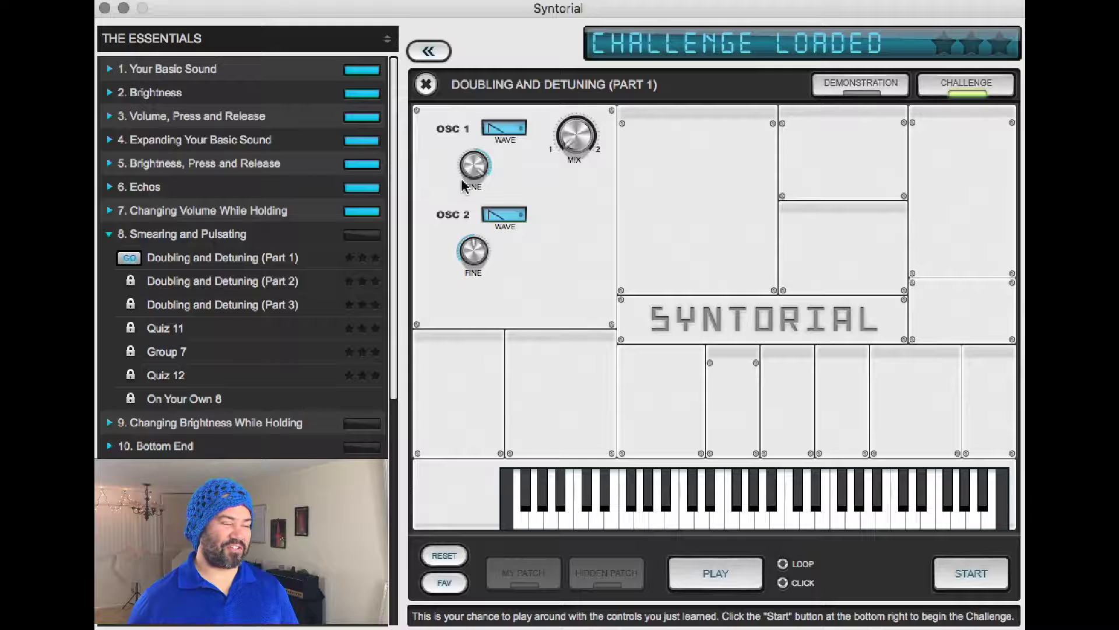
Try out doubling and detuning by setting the oscillator mix to 50%–50% and adjusting the fine tuning of both oscillators
{"action": "left_click_drag", "start_coordinate": [473, 165], "coordinate": [446, 233]}
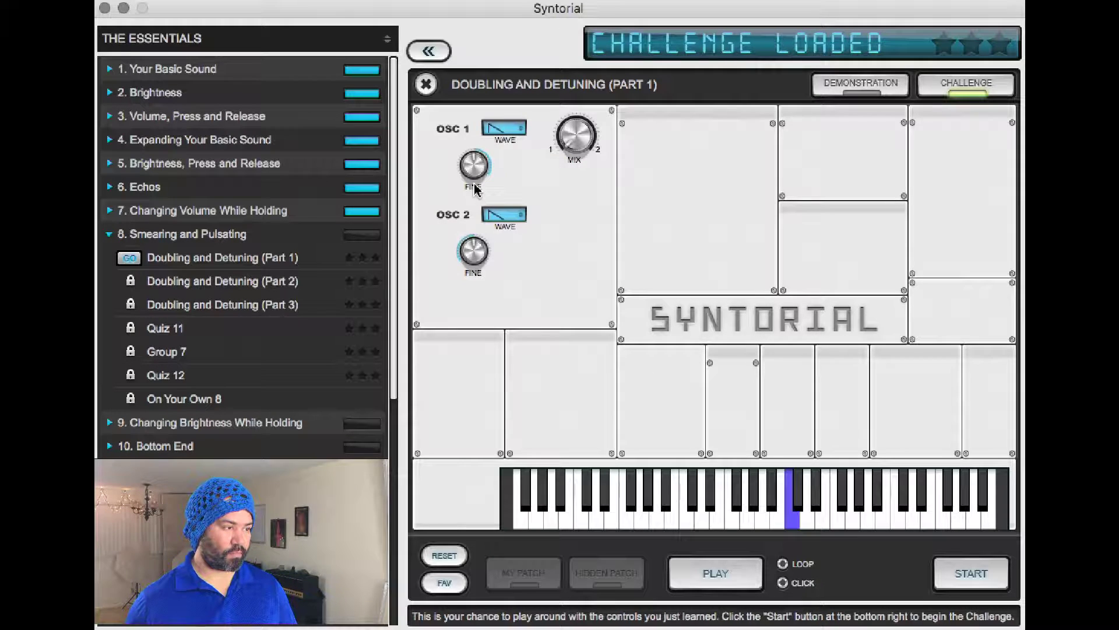
{"action": "left_click_drag", "start_coordinate": [474, 178], "coordinate": [455, 232]}
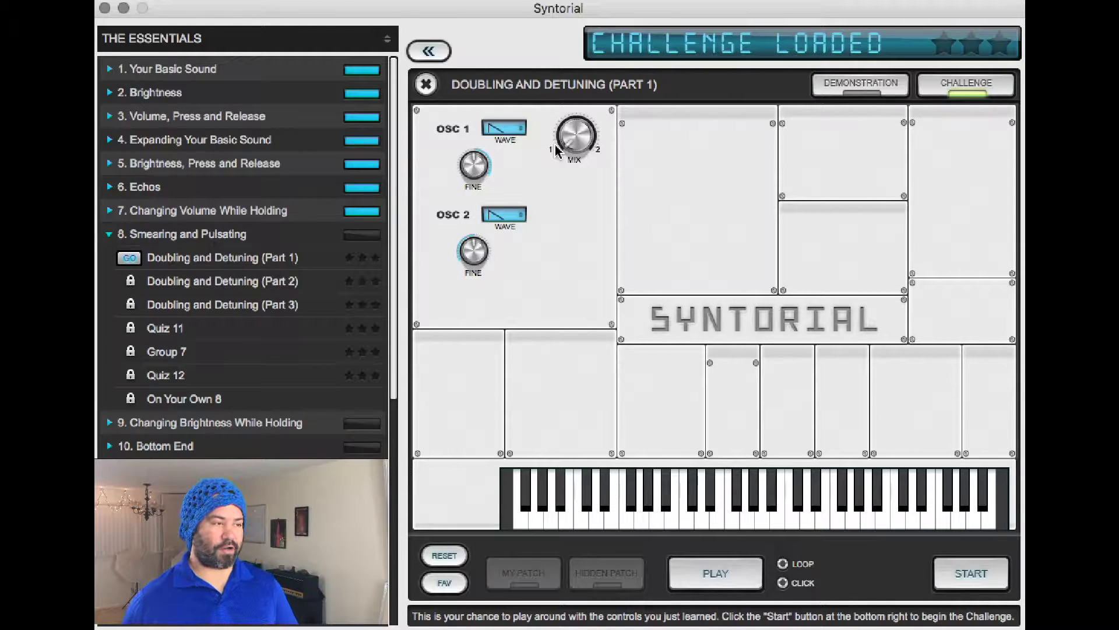
{"action": "left_click_drag", "start_coordinate": [562, 140], "coordinate": [573, 67]}
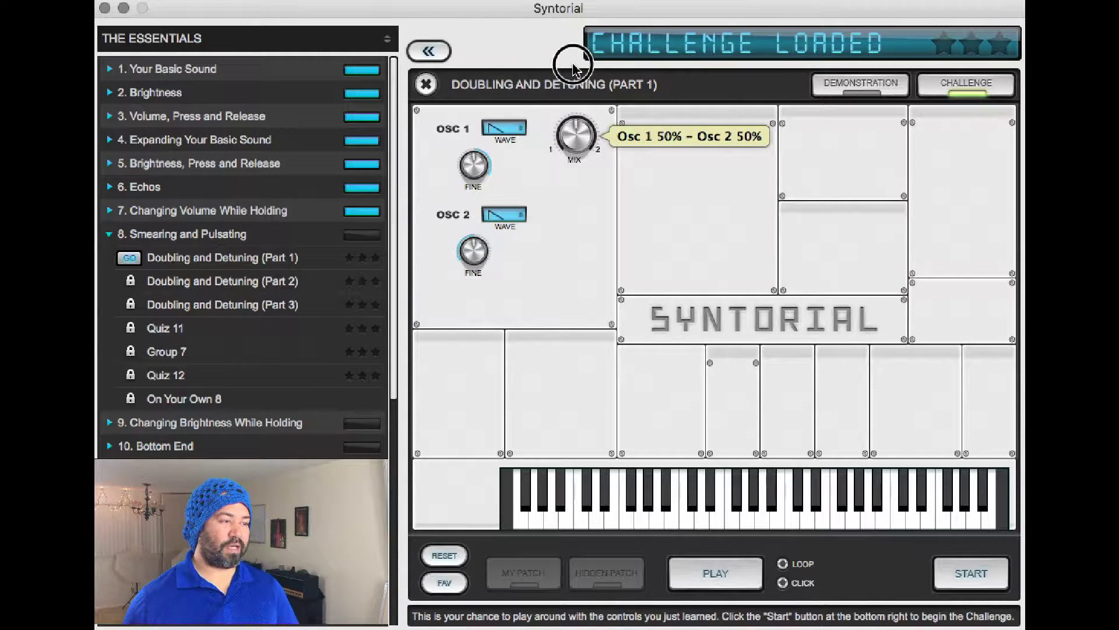
{"action": "left_click_drag", "start_coordinate": [470, 167], "coordinate": [478, 168]}
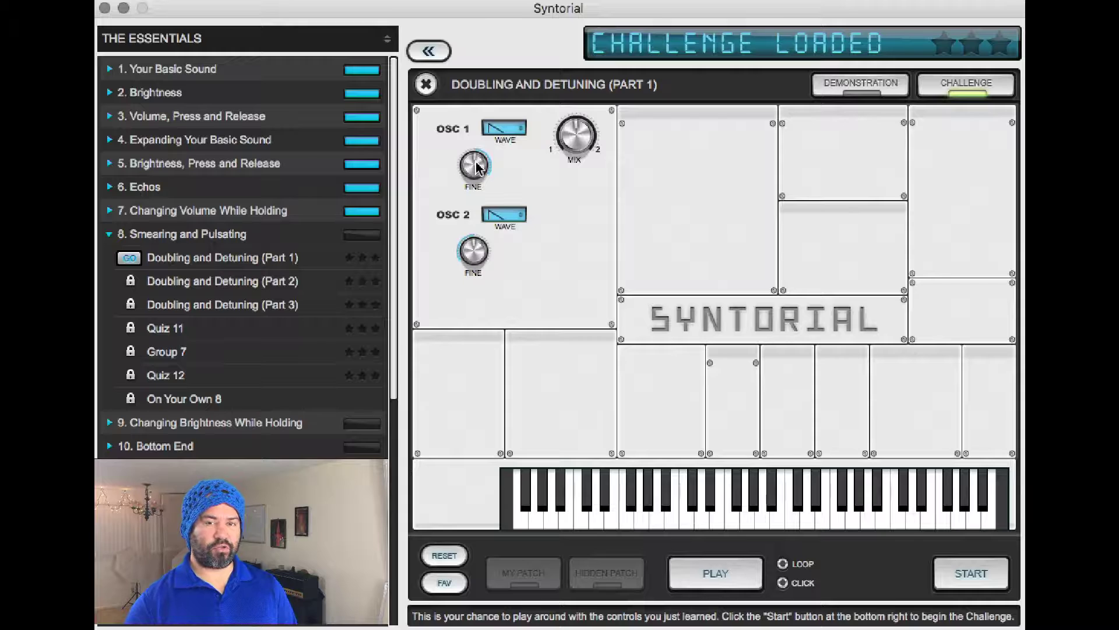
{"action": "left_click_drag", "start_coordinate": [478, 251], "coordinate": [478, 254]}
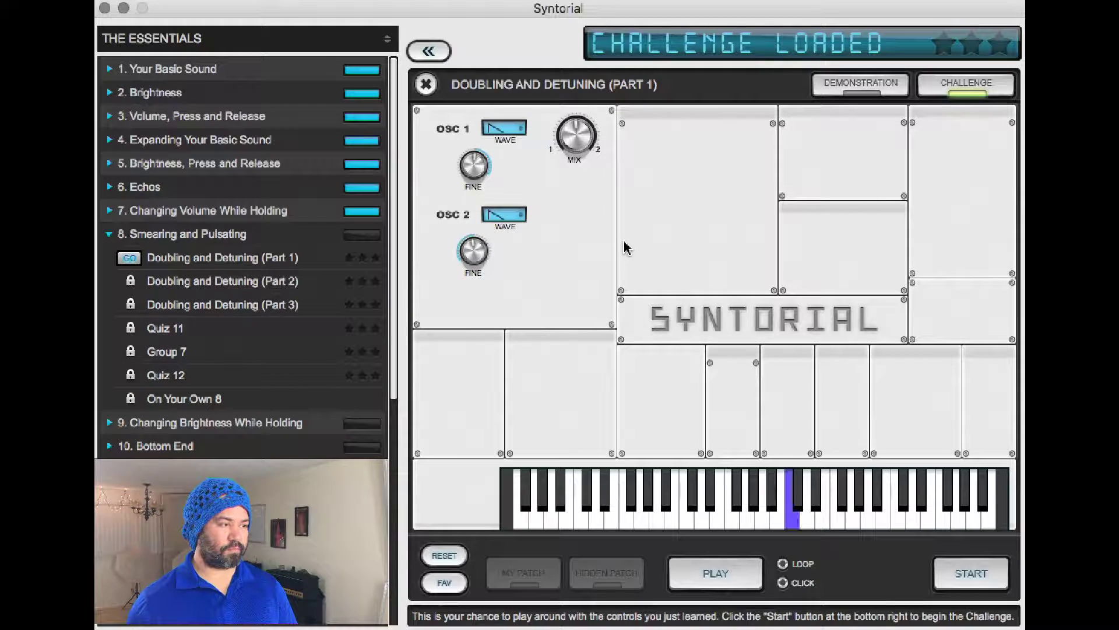
{"action": "left_click_drag", "start_coordinate": [472, 169], "coordinate": [473, 158]}
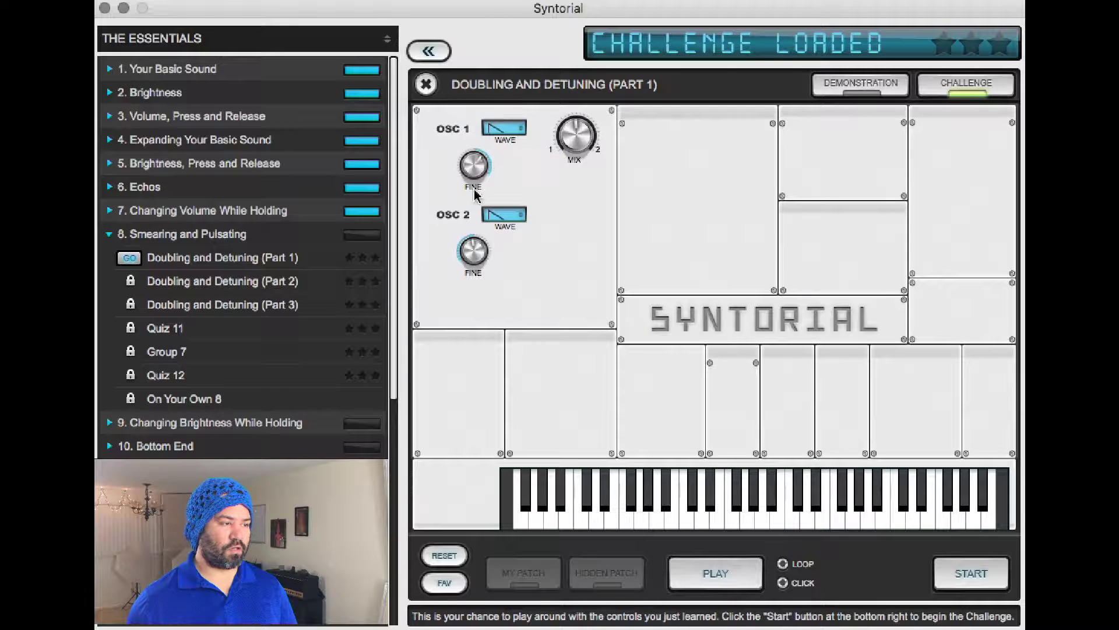
{"action": "left_click_drag", "start_coordinate": [473, 252], "coordinate": [473, 266]}
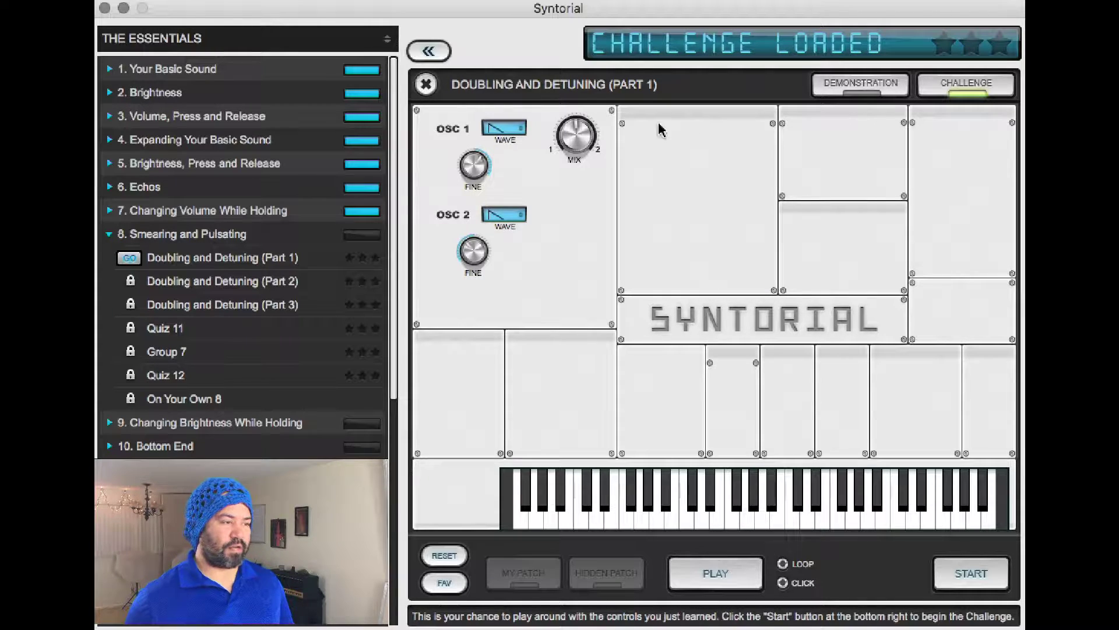
Return the mix fully to oscillator 1 and set oscillator 1's fine tuning to 0 cents
{"action": "left_click", "coordinate": [576, 135]}
{"action": "left_click", "coordinate": [474, 165]}
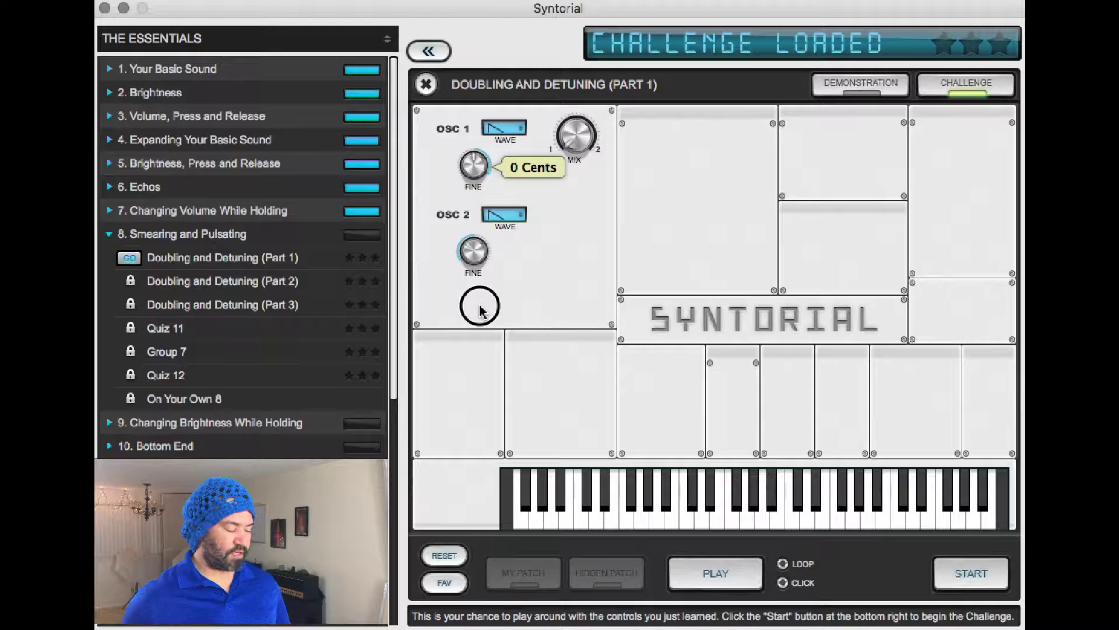
{"action": "left_click", "coordinate": [480, 308]}
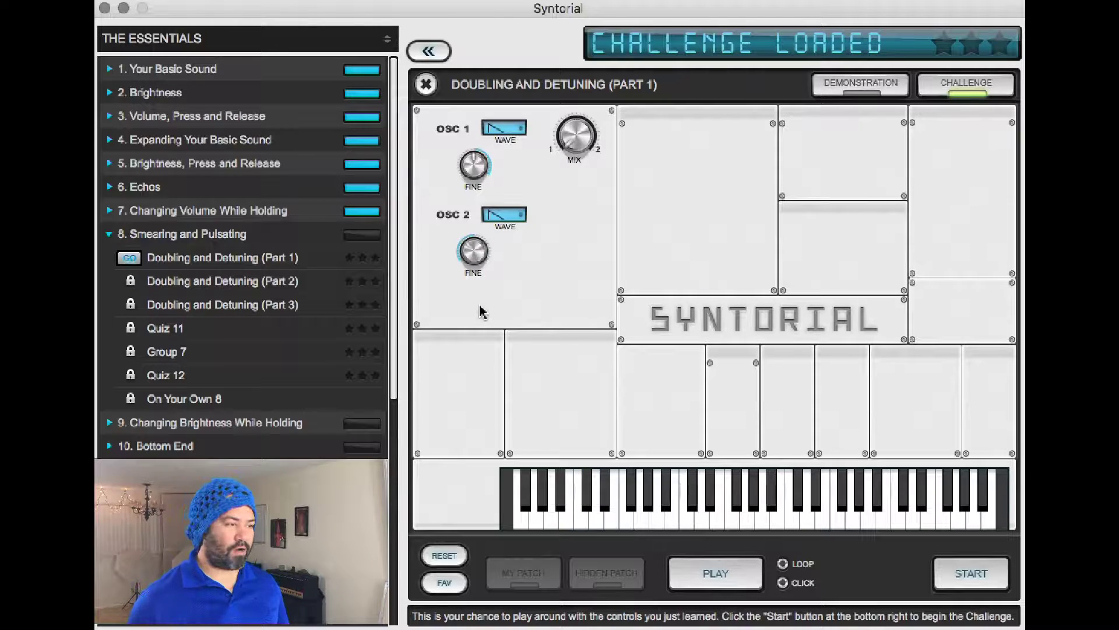
{"action": "left_click", "coordinate": [490, 176]}
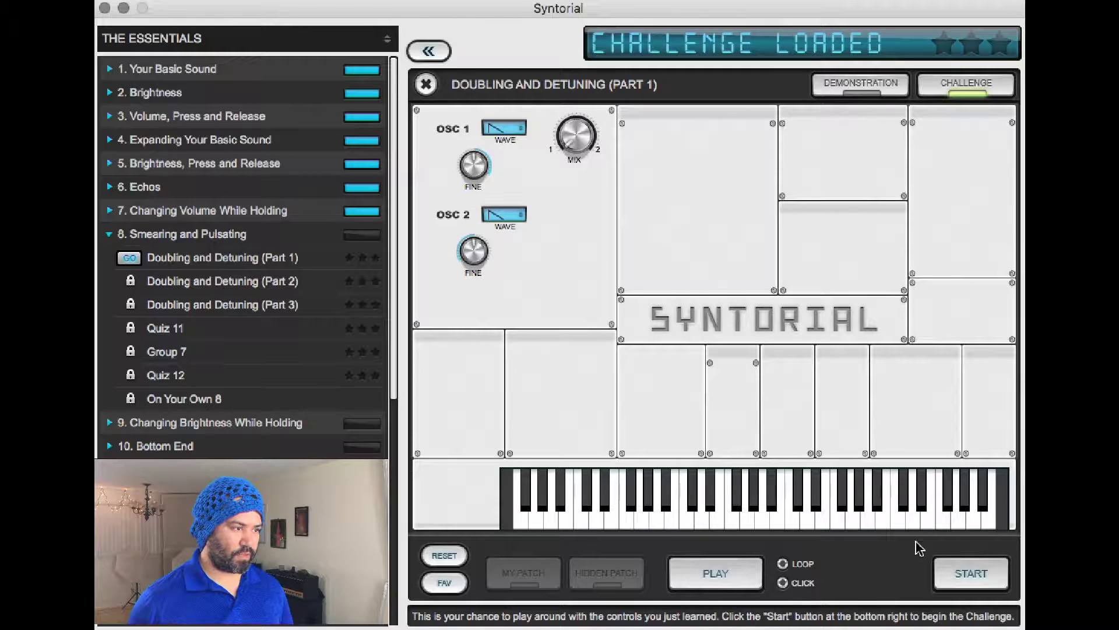
Start the challenge and, for patch 1, detune oscillator 1 upward and oscillator 2 downward
{"action": "left_click", "coordinate": [956, 574]}
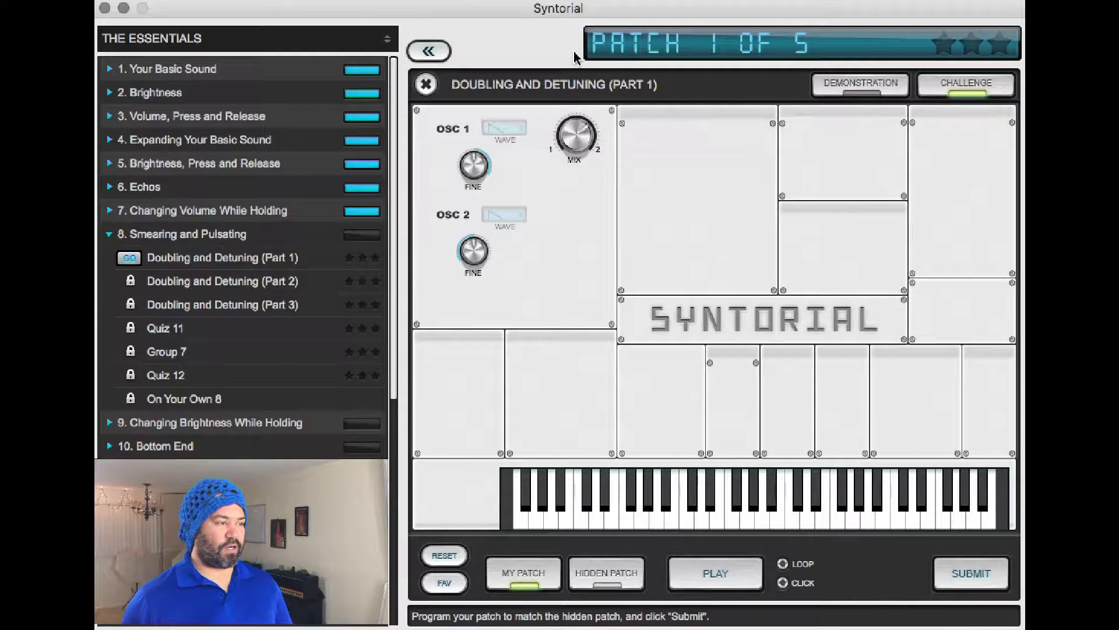
{"action": "left_click_drag", "start_coordinate": [474, 166], "coordinate": [470, 110]}
{"action": "left_click_drag", "start_coordinate": [473, 250], "coordinate": [453, 309]}
Compare patch 1 with the hidden patch, then submit it and continue to patch 2
{"action": "key", "text": "Tab"}
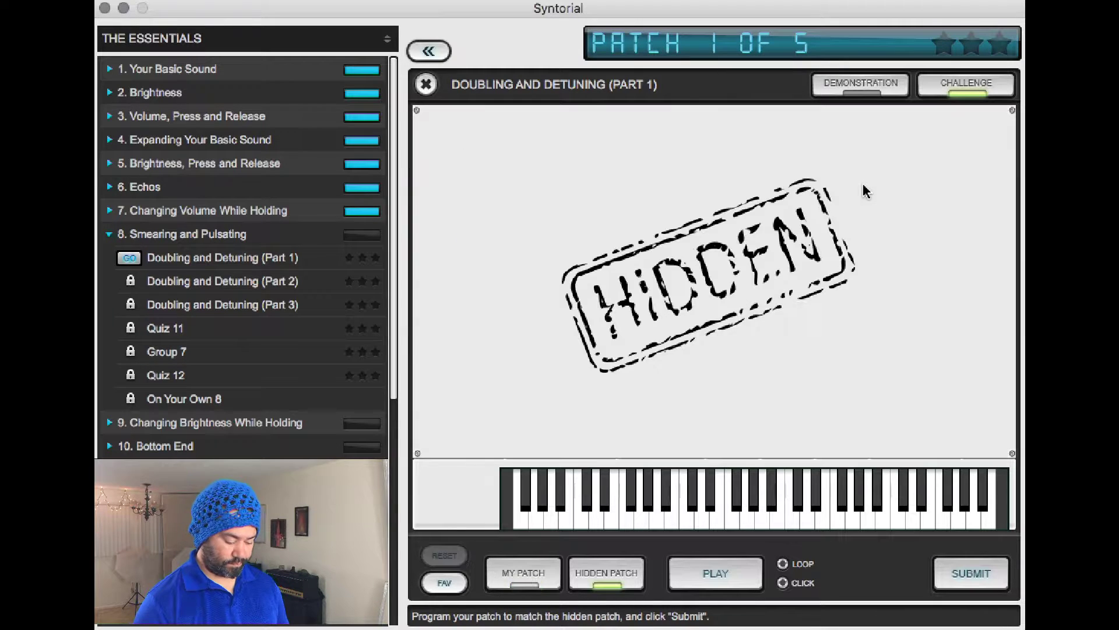
{"action": "key", "text": "Tab"}
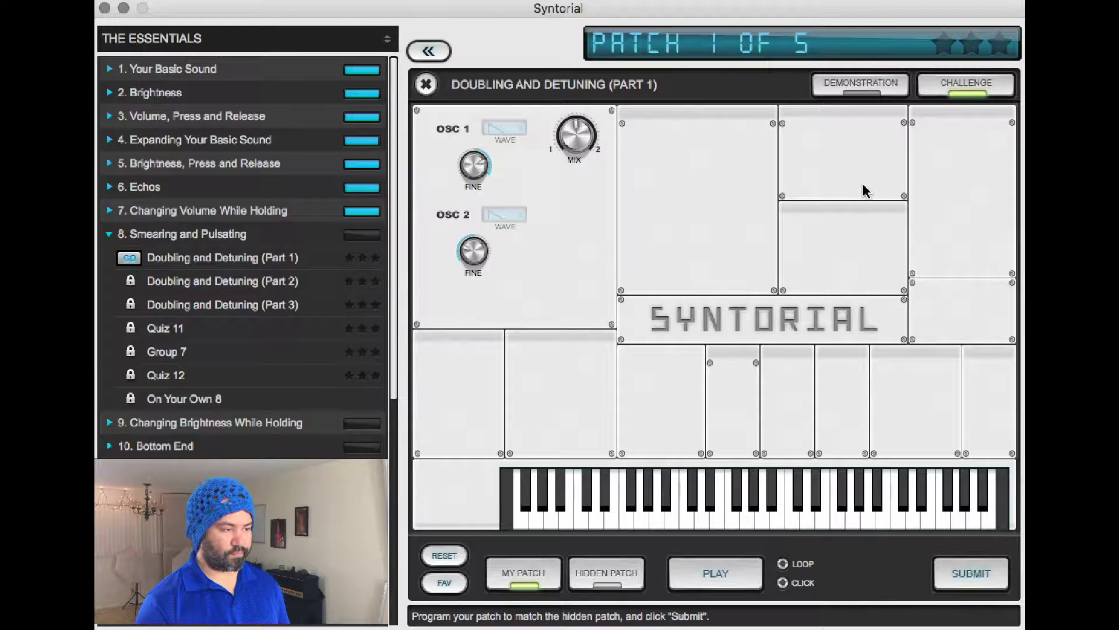
{"action": "left_click", "coordinate": [993, 574]}
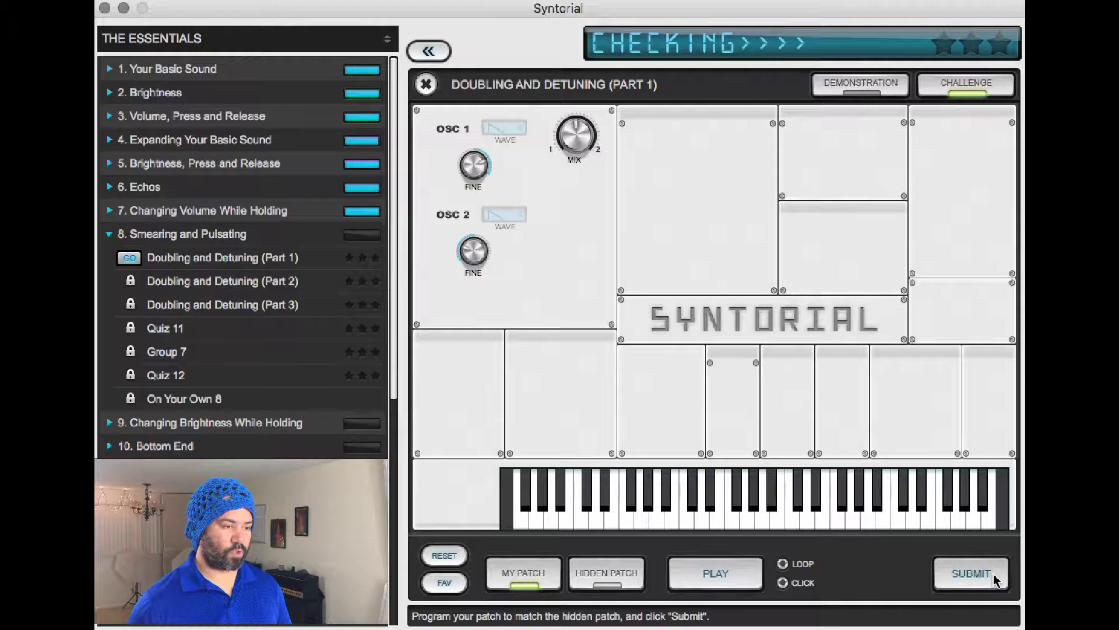
{"action": "left_click", "coordinate": [968, 574]}
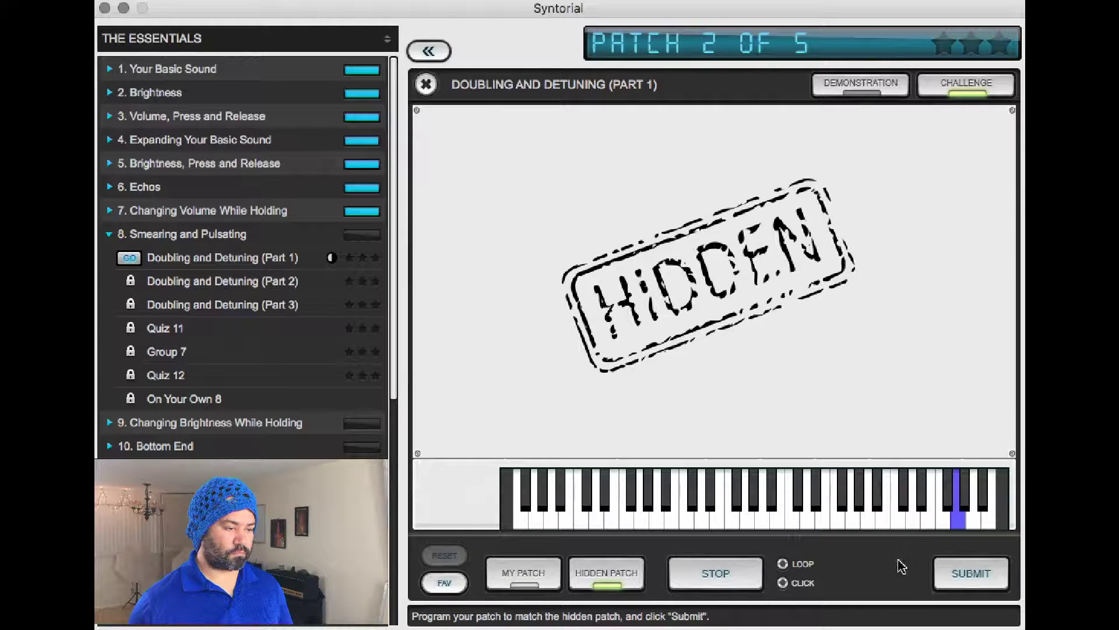
Stop the hidden patch playback and program patch 2 with an even oscillator mix, oscillator 1 tuned slightly up and oscillator 2 at -3 cents
{"action": "left_click", "coordinate": [738, 572]}
{"action": "left_click", "coordinate": [524, 573]}
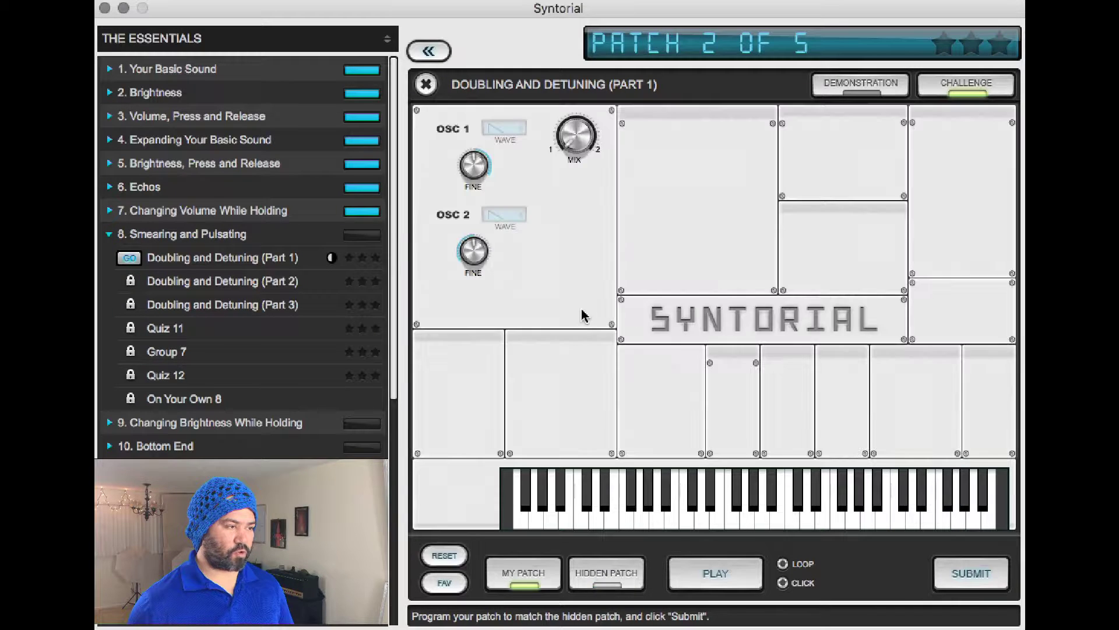
{"action": "left_click_drag", "start_coordinate": [582, 113], "coordinate": [594, 54]}
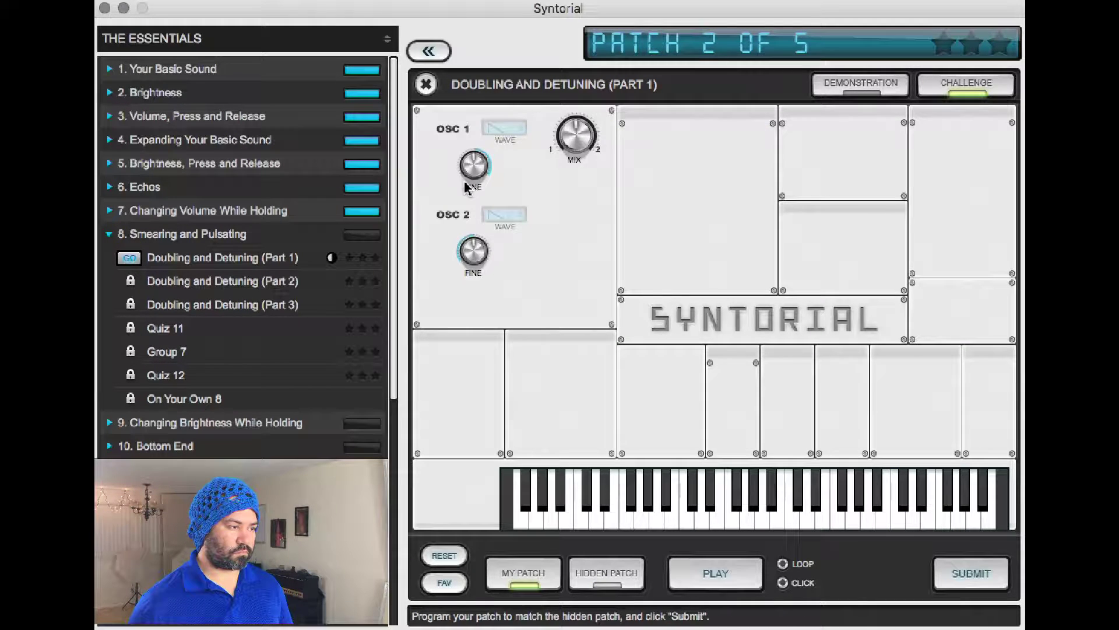
{"action": "left_click_drag", "start_coordinate": [466, 188], "coordinate": [474, 130]}
{"action": "left_click", "coordinate": [467, 279]}
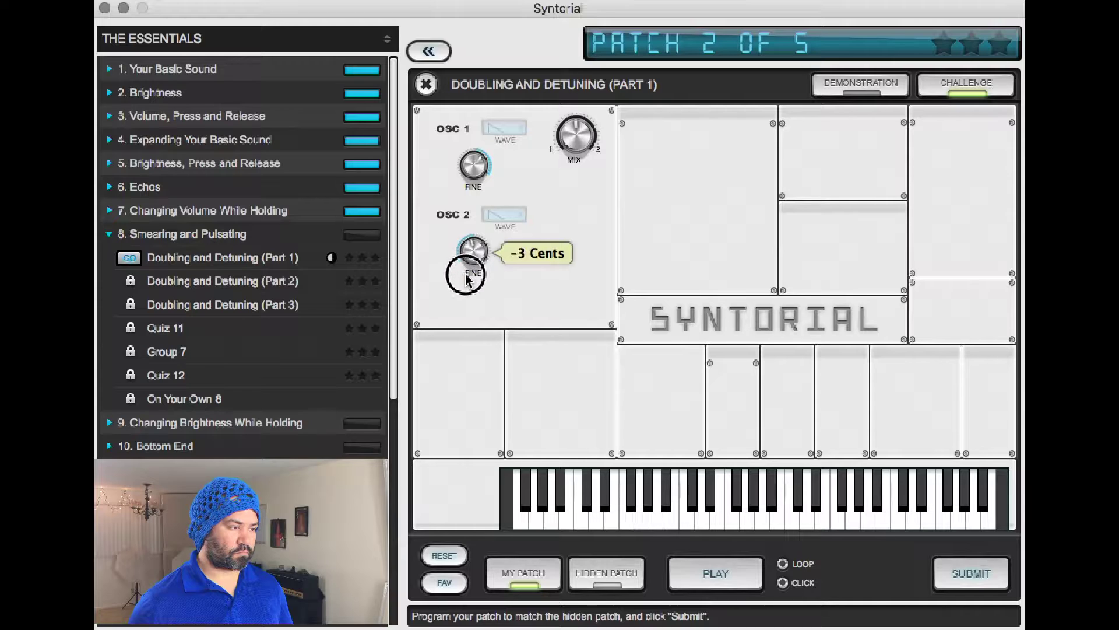
Compare patch 2 with the hidden patch, then submit it and continue to patch 3
{"action": "key", "text": "space"}
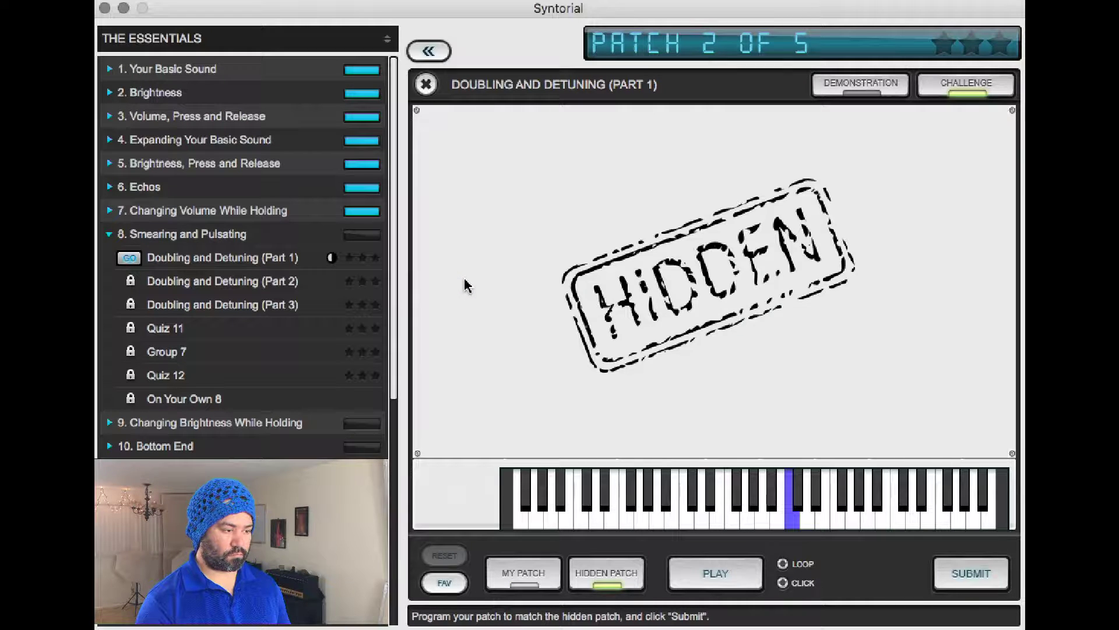
{"action": "key", "text": "space"}
{"action": "key", "text": "space"}
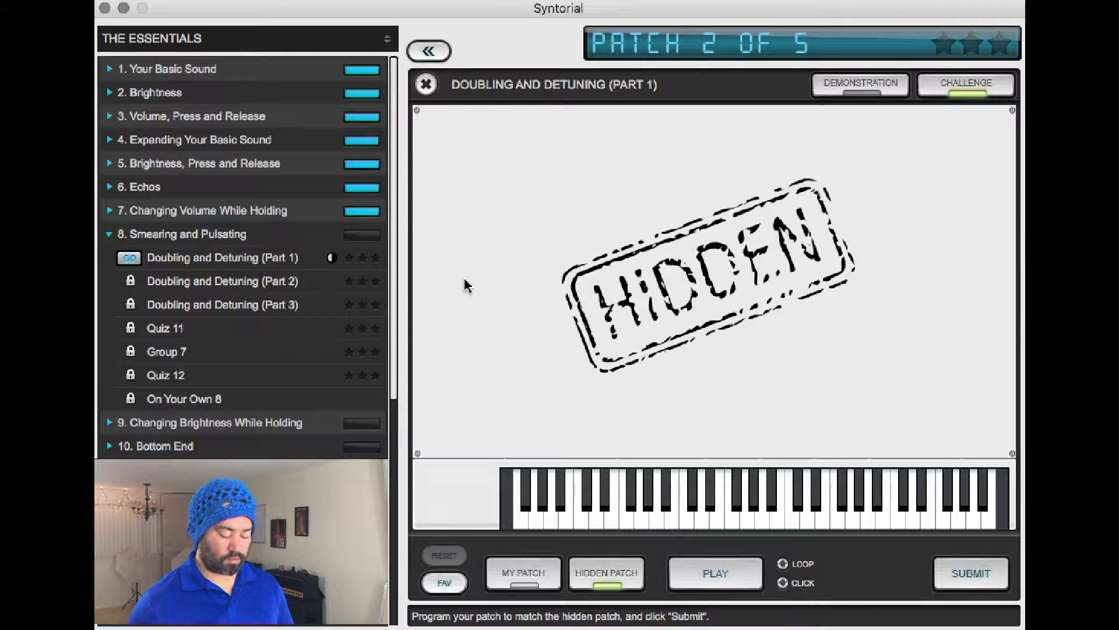
{"action": "left_click", "coordinate": [969, 573]}
{"action": "left_click", "coordinate": [964, 575]}
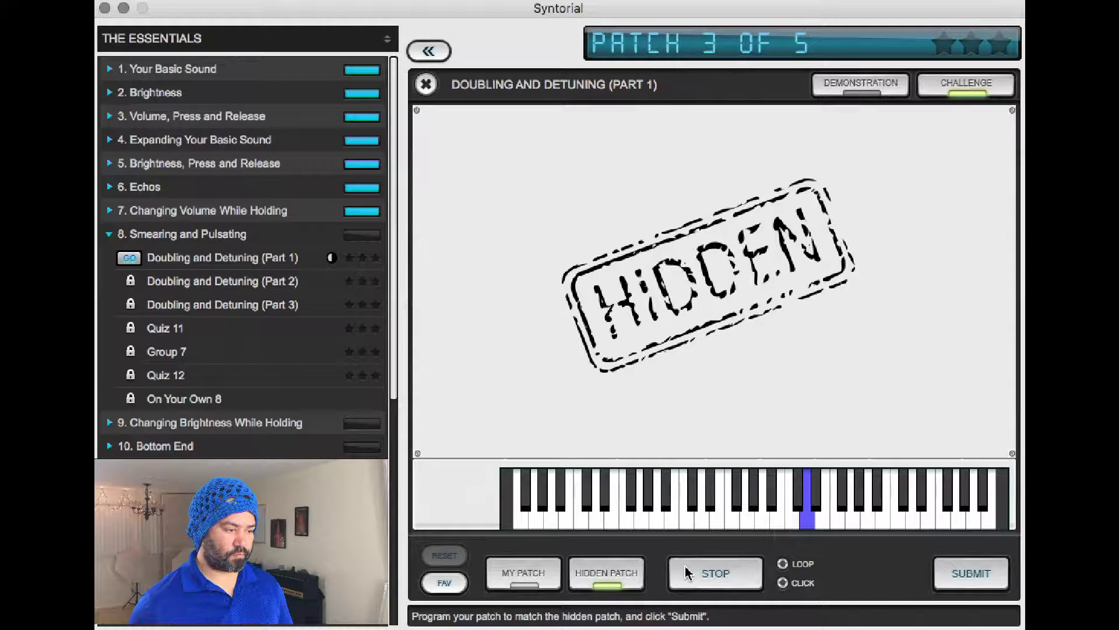
Stop playback and program patch 3 with a 50%–50% oscillator mix, oscillator 1 detuned slightly upward and oscillator 2 slightly downward
{"action": "left_click", "coordinate": [683, 573]}
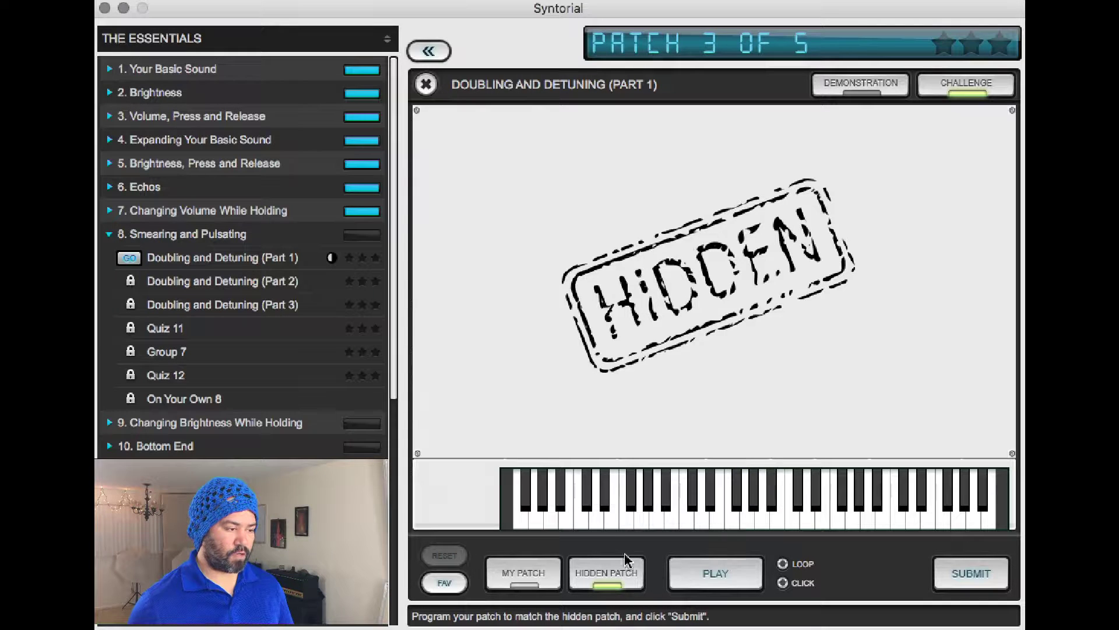
{"action": "left_click_drag", "start_coordinate": [577, 135], "coordinate": [580, 55]}
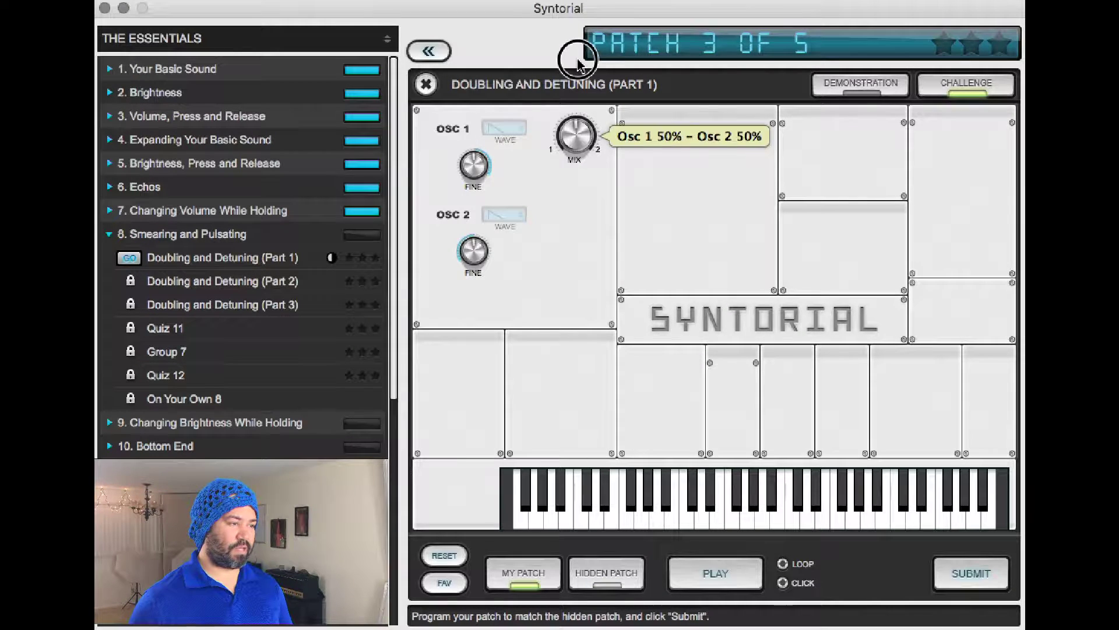
{"action": "left_click_drag", "start_coordinate": [462, 165], "coordinate": [470, 156]}
{"action": "left_click_drag", "start_coordinate": [474, 252], "coordinate": [467, 261]}
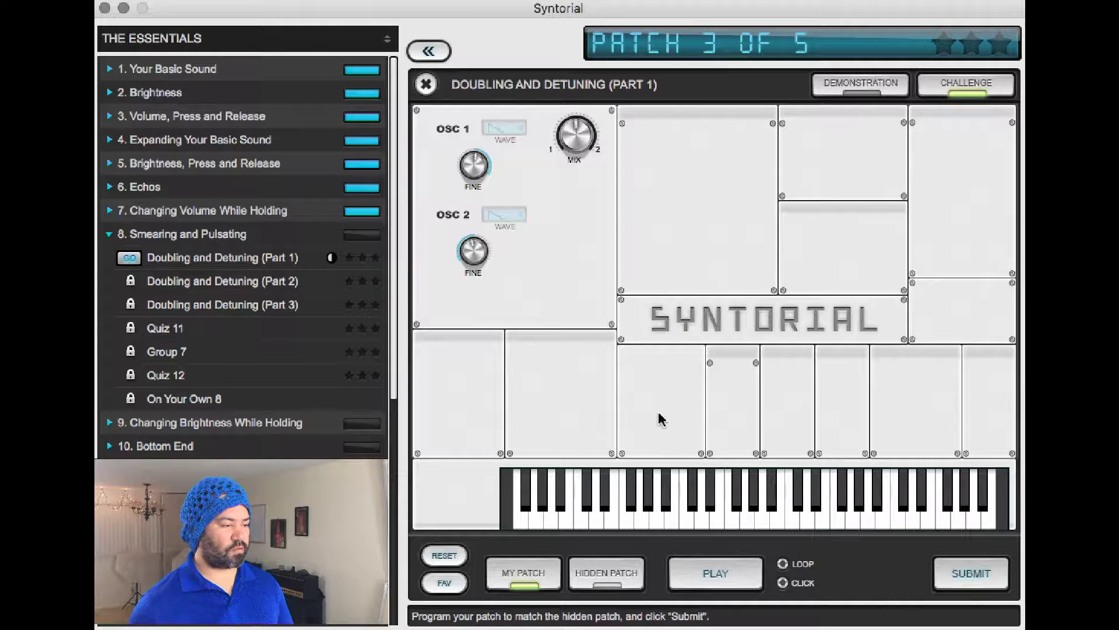
Compare patch 3 repeatedly with the hidden patch, then submit it and continue to patch 4
{"action": "key", "text": "Tab"}
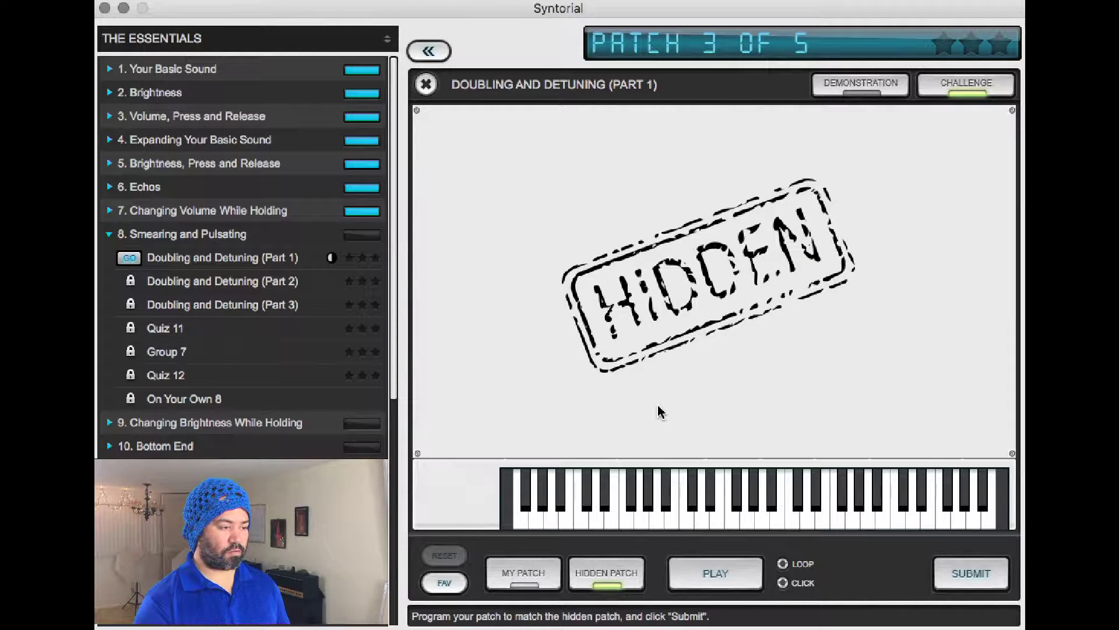
{"action": "key", "text": "Tab"}
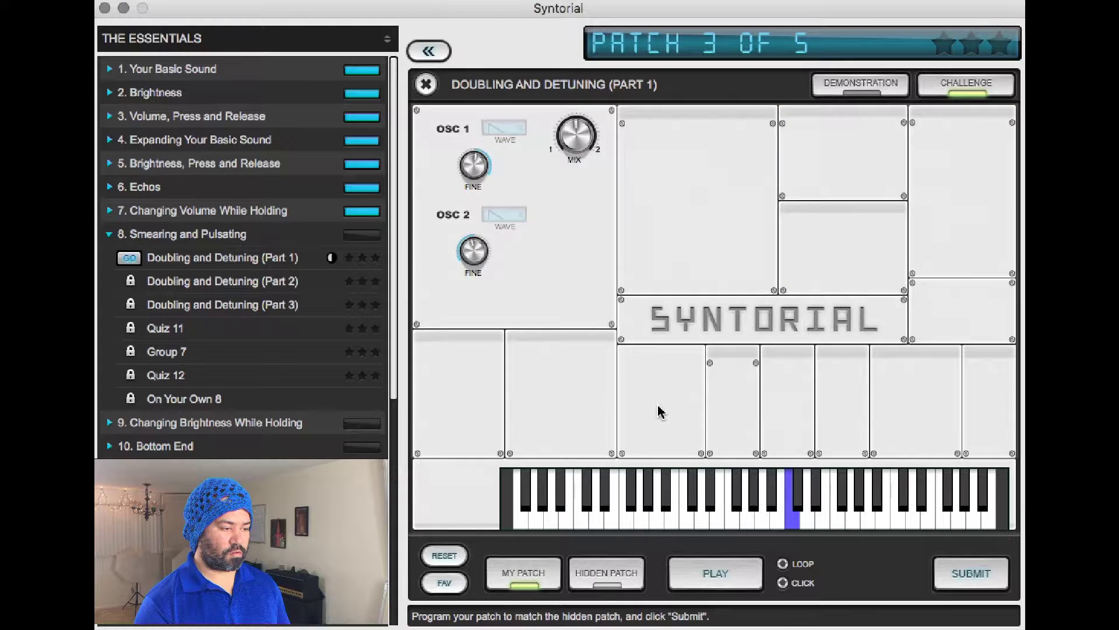
{"action": "key", "text": "Tab"}
{"action": "key", "text": "Tab"}
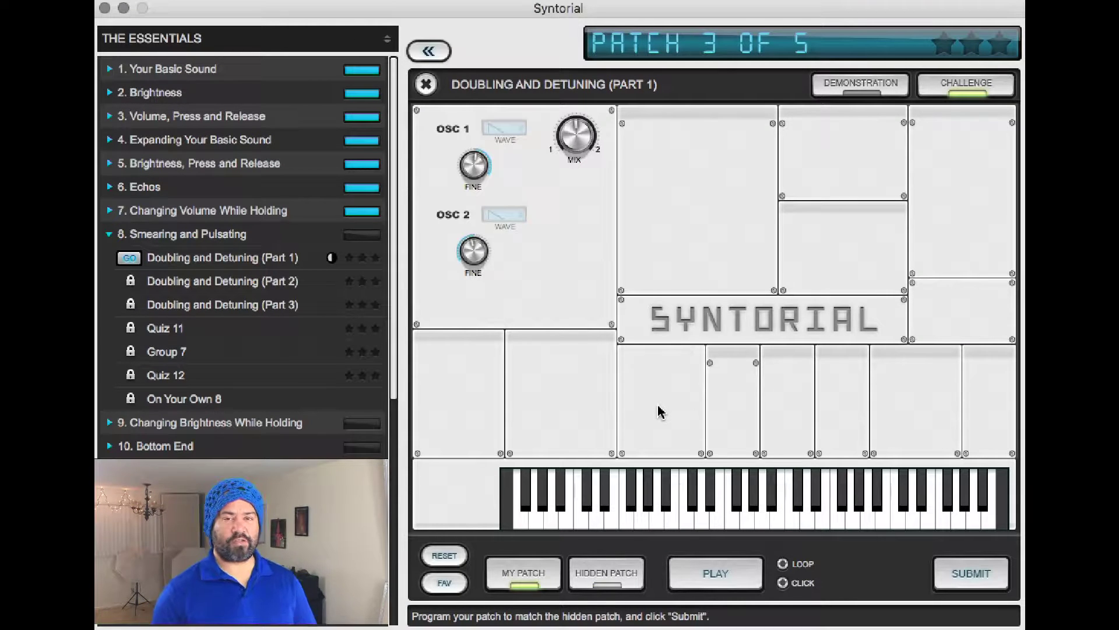
{"action": "key", "text": "Tab"}
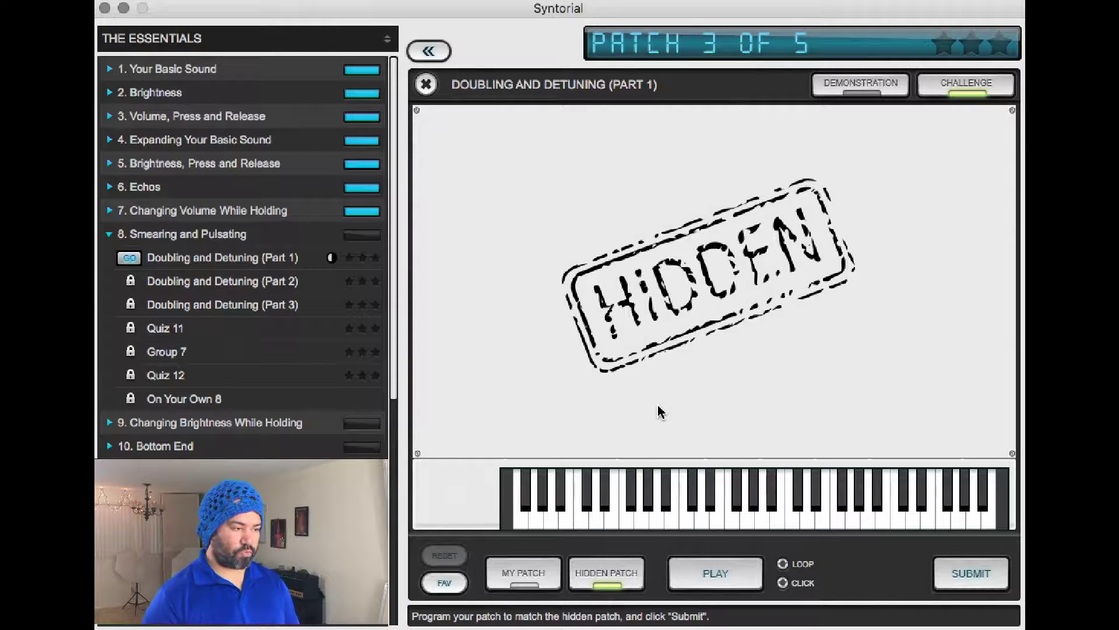
{"action": "key", "text": "Tab"}
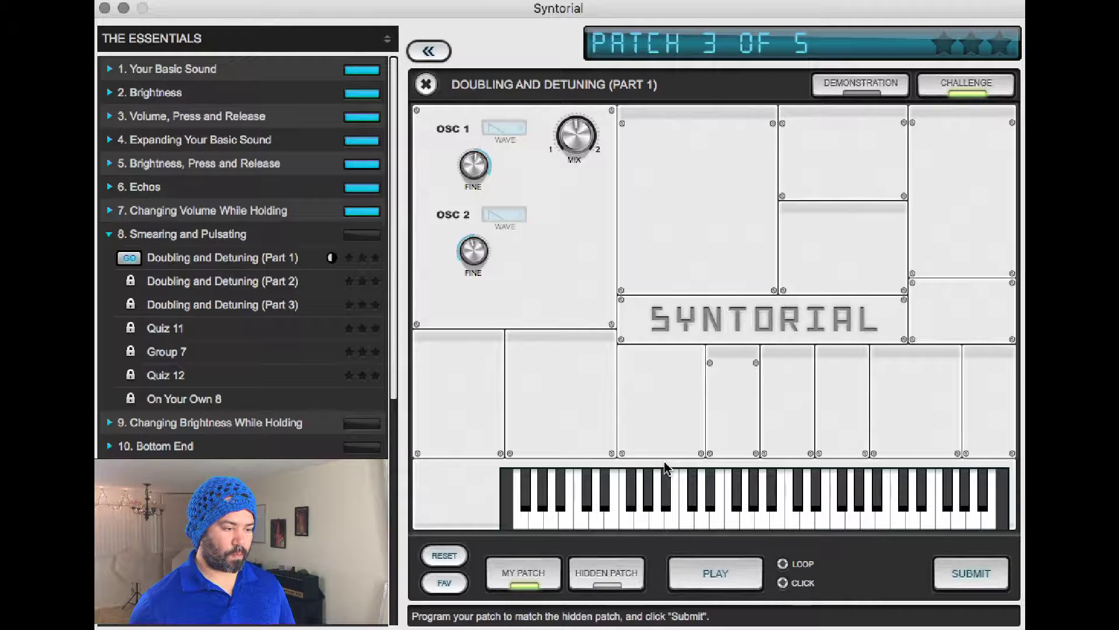
{"action": "left_click", "coordinate": [974, 577]}
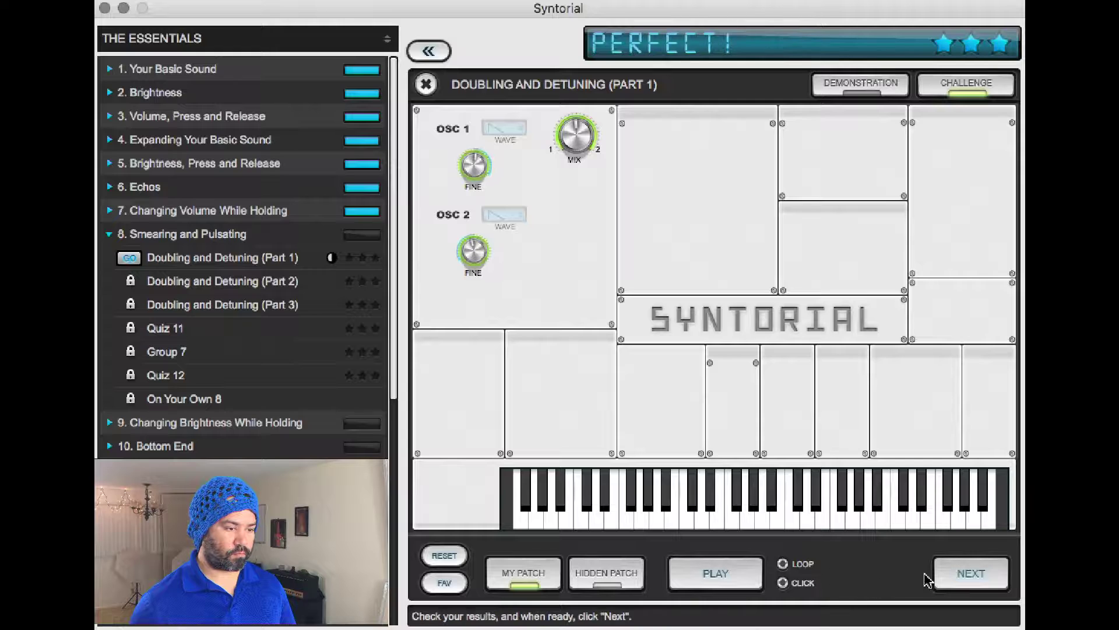
{"action": "left_click", "coordinate": [933, 575]}
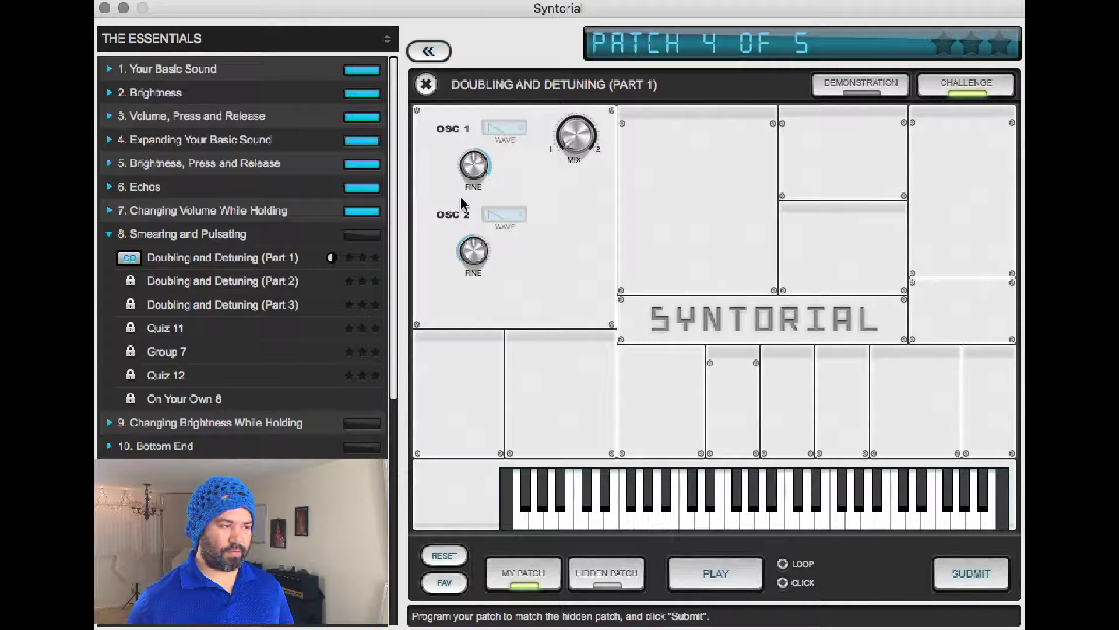
Balance patch 4's mix evenly between the two oscillators and listen to the hidden patch for reference
{"action": "left_click_drag", "start_coordinate": [579, 147], "coordinate": [589, 50]}
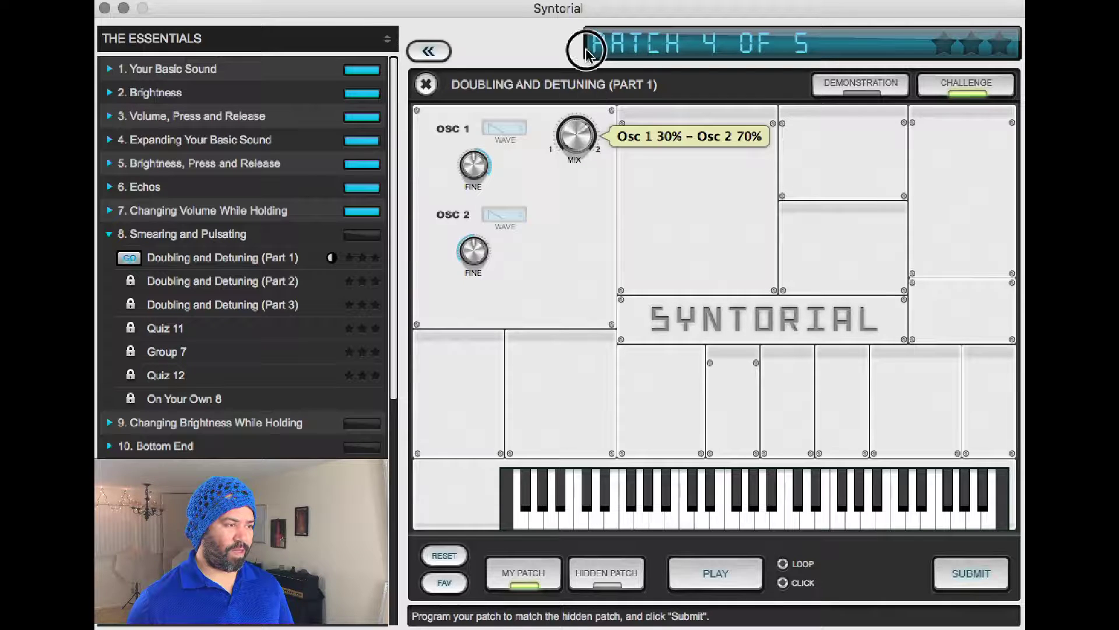
{"action": "left_click_drag", "start_coordinate": [578, 135], "coordinate": [570, 163]}
{"action": "left_click", "coordinate": [606, 572]}
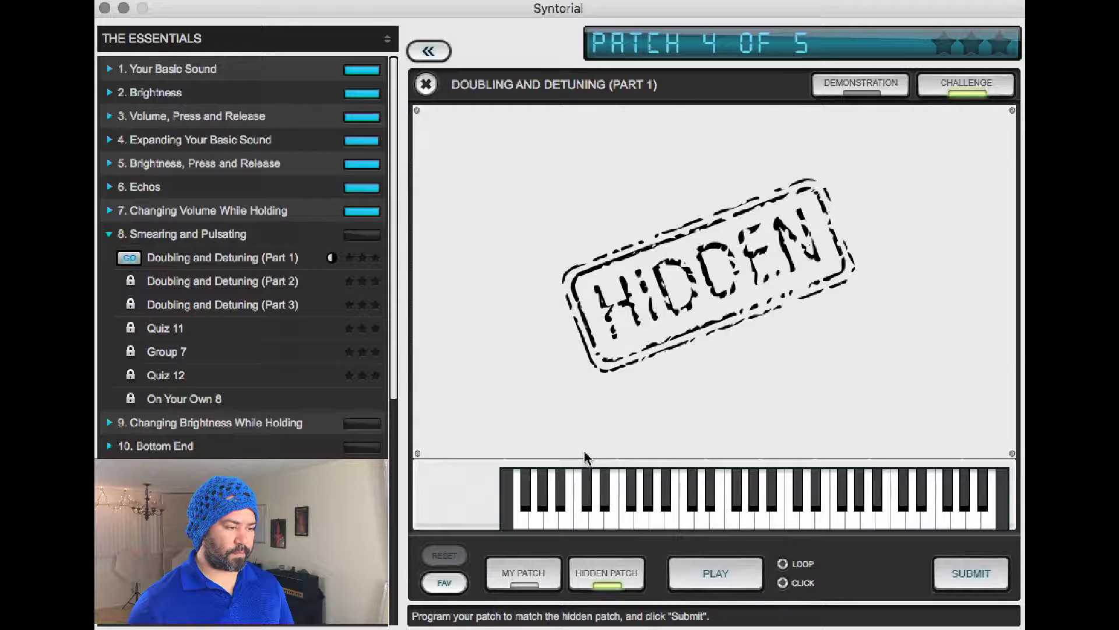
{"action": "key", "text": "space"}
{"action": "key", "text": "Tab"}
Detune patch 4's oscillator 1 upward and oscillator 2 downward, and compare the result with the hidden patch
{"action": "left_click_drag", "start_coordinate": [474, 166], "coordinate": [477, 65]}
{"action": "left_click_drag", "start_coordinate": [470, 253], "coordinate": [460, 322]}
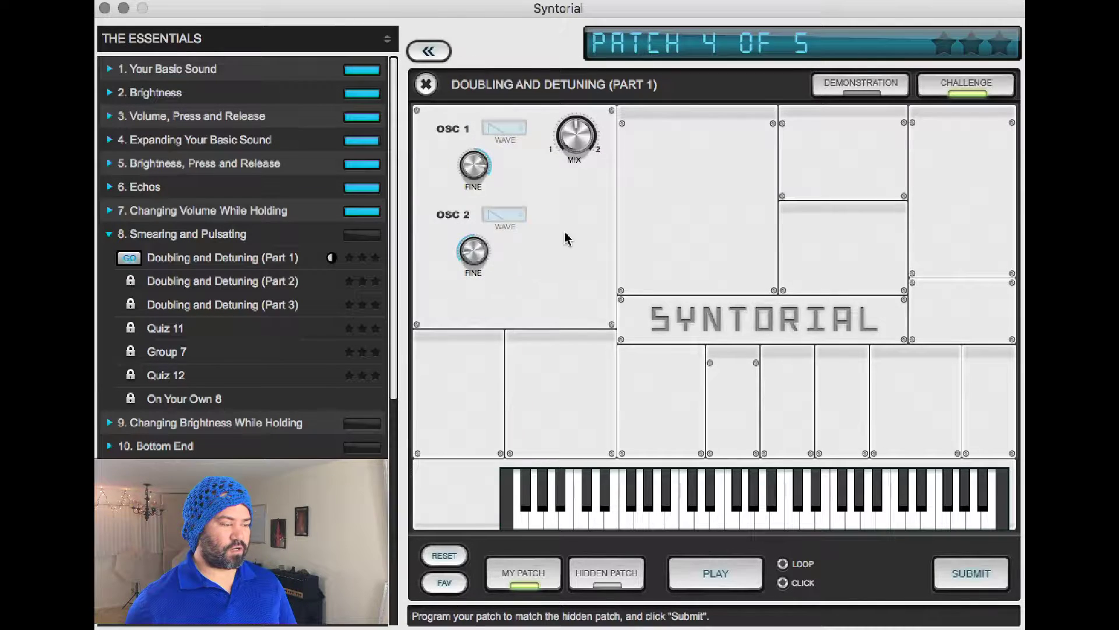
{"action": "key", "text": "Tab"}
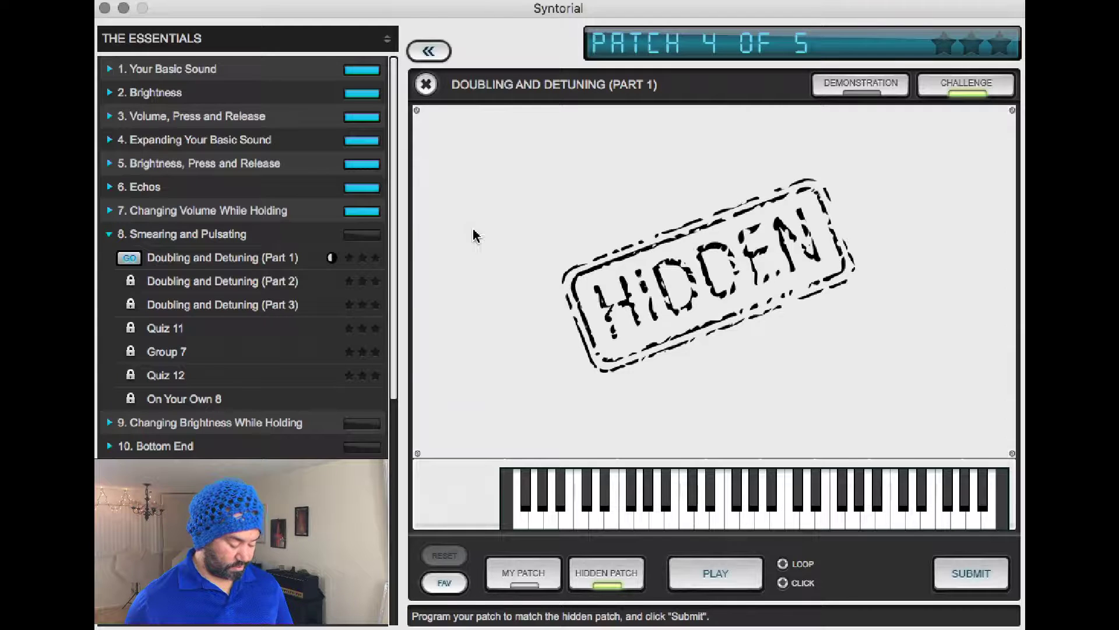
{"action": "key", "text": "Tab"}
{"action": "key", "text": "Tab"}
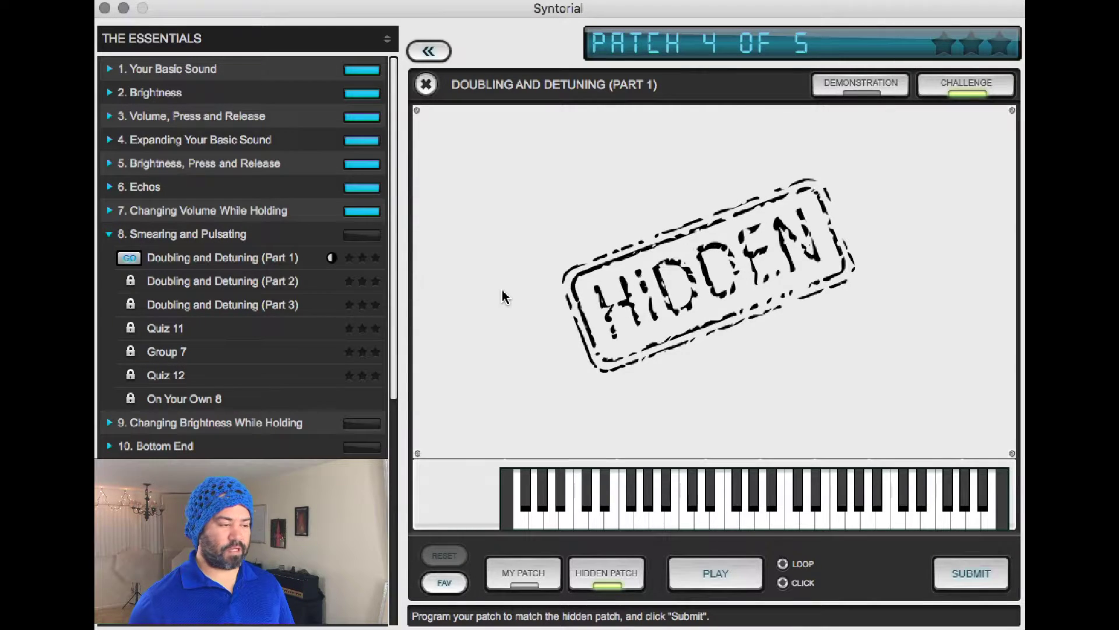
{"action": "key", "text": "Tab"}
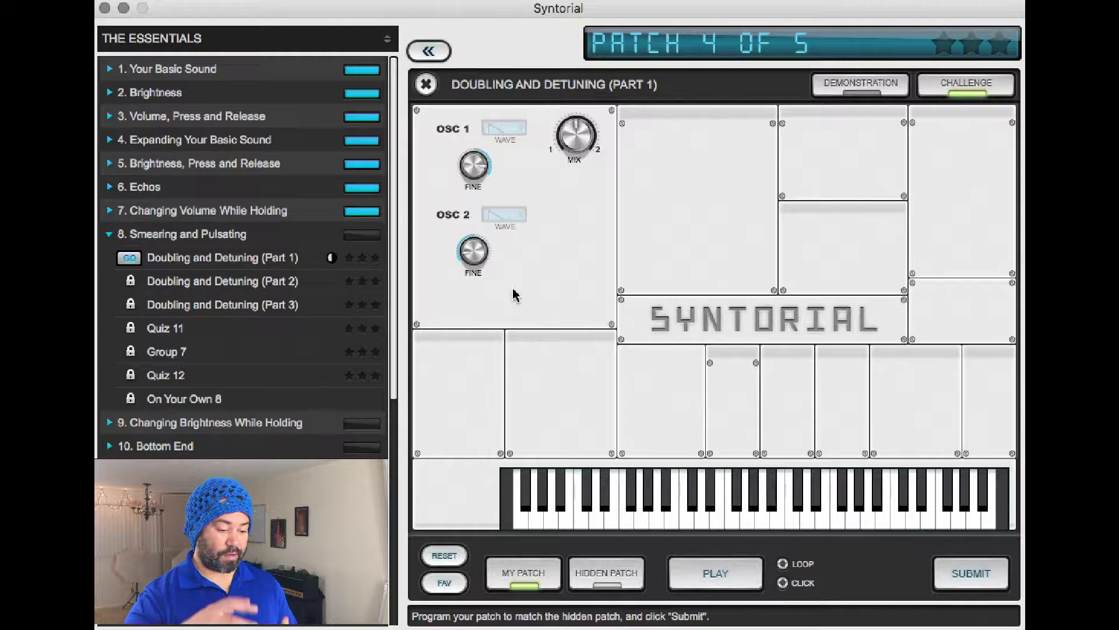
Play patch 4 against the hidden patch, then submit it and continue to patch 5
{"action": "key", "text": "Tab"}
{"action": "key", "text": "space"}
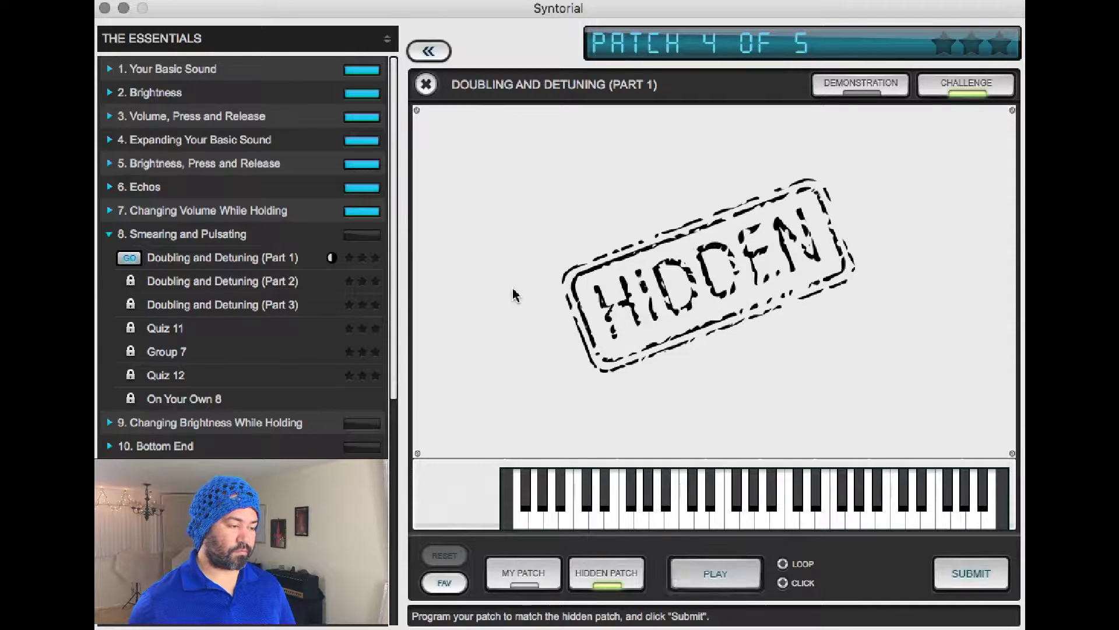
{"action": "key", "text": "Tab"}
{"action": "key", "text": "Tab"}
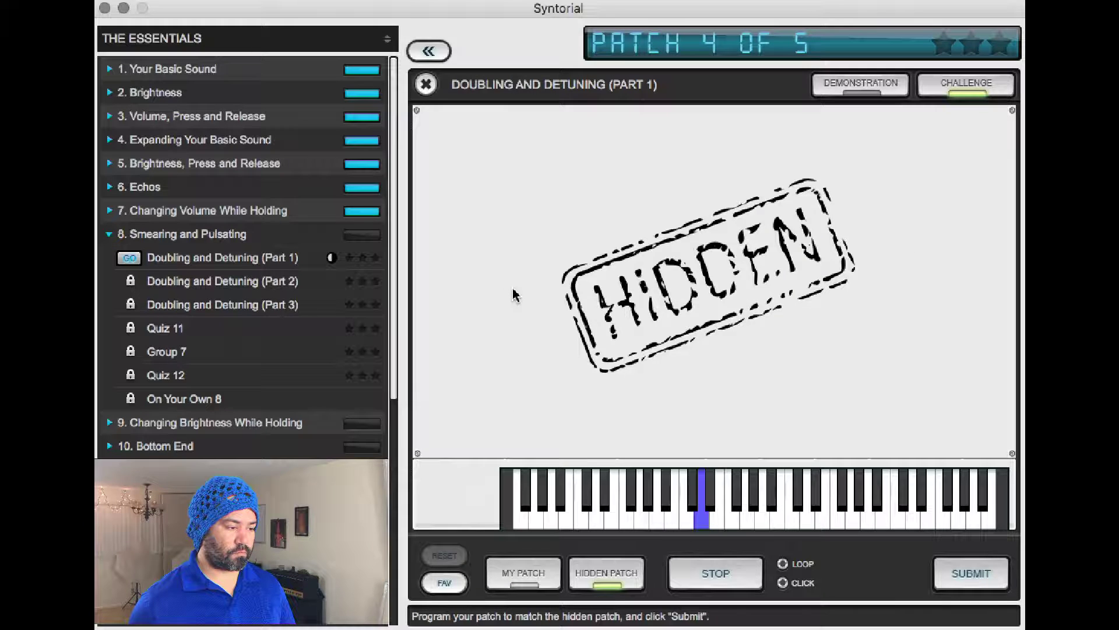
{"action": "key", "text": "Tab"}
{"action": "key", "text": "space"}
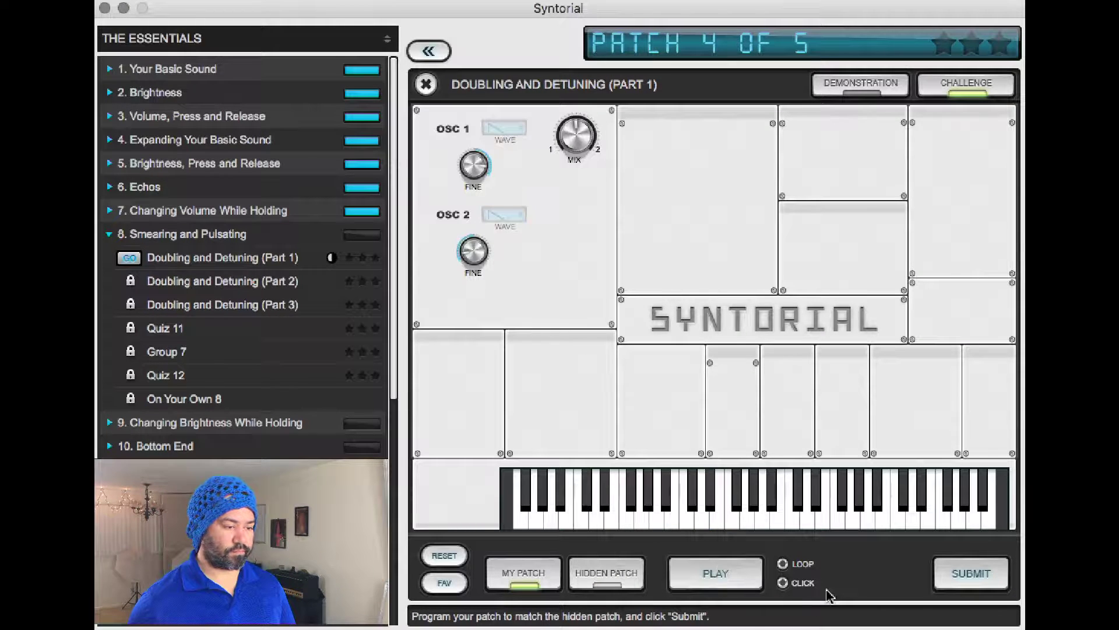
{"action": "left_click", "coordinate": [984, 573]}
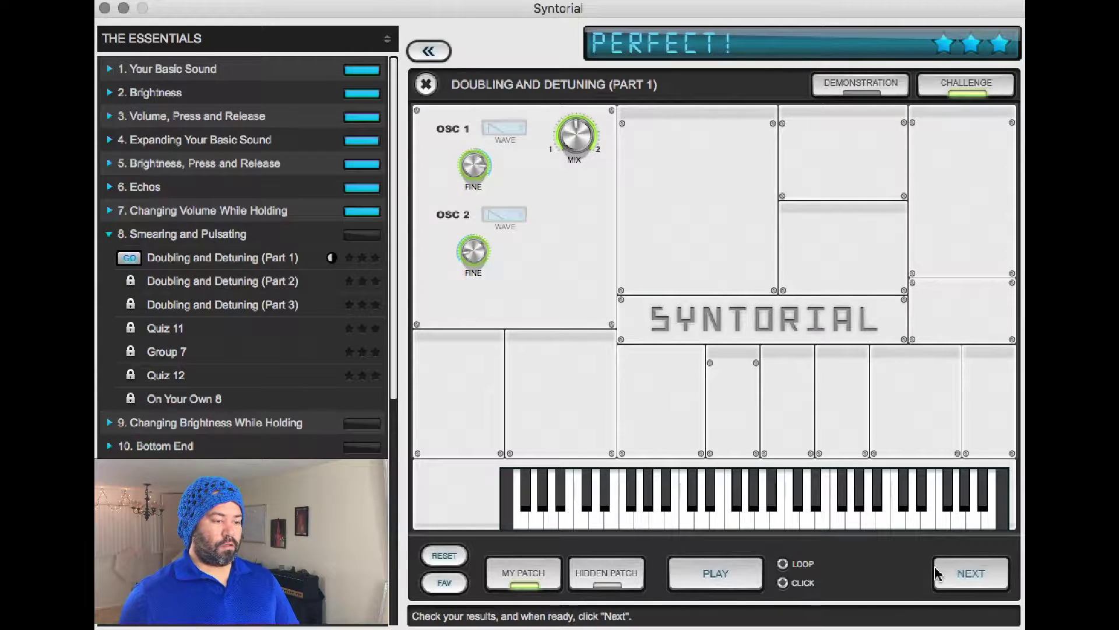
{"action": "left_click", "coordinate": [940, 573]}
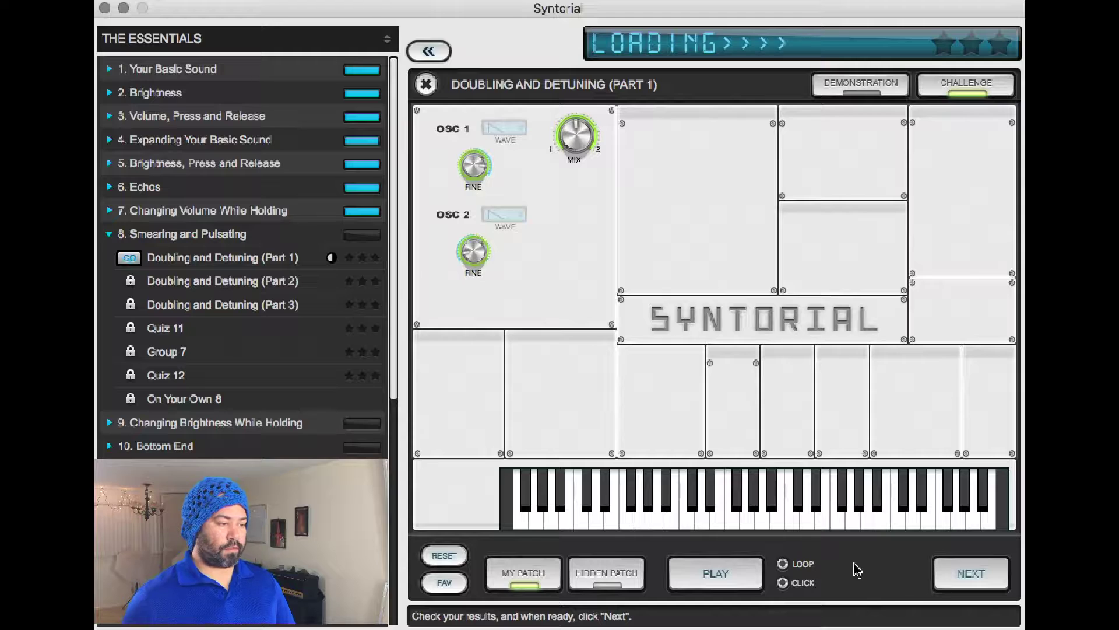
Stop playback and program patch 5 with an even oscillator mix and oscillator 1 detuned slightly upward
{"action": "left_click", "coordinate": [728, 581]}
{"action": "key", "text": "Tab"}
{"action": "left_click_drag", "start_coordinate": [475, 163], "coordinate": [481, 167]}
{"action": "left_click_drag", "start_coordinate": [555, 156], "coordinate": [577, 58]}
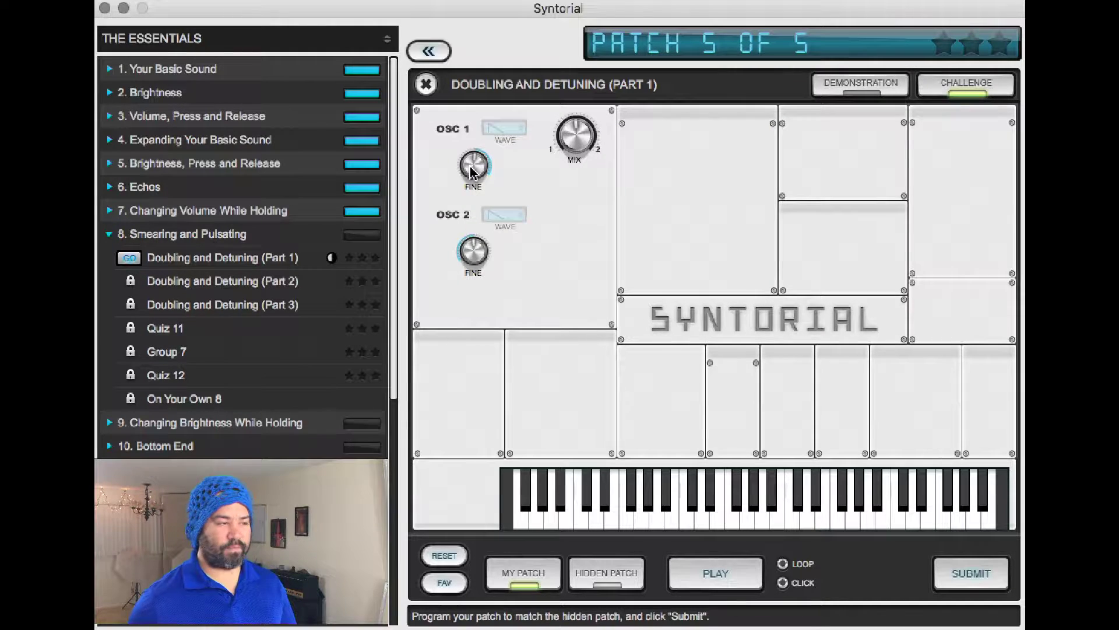
{"action": "left_click", "coordinate": [471, 171]}
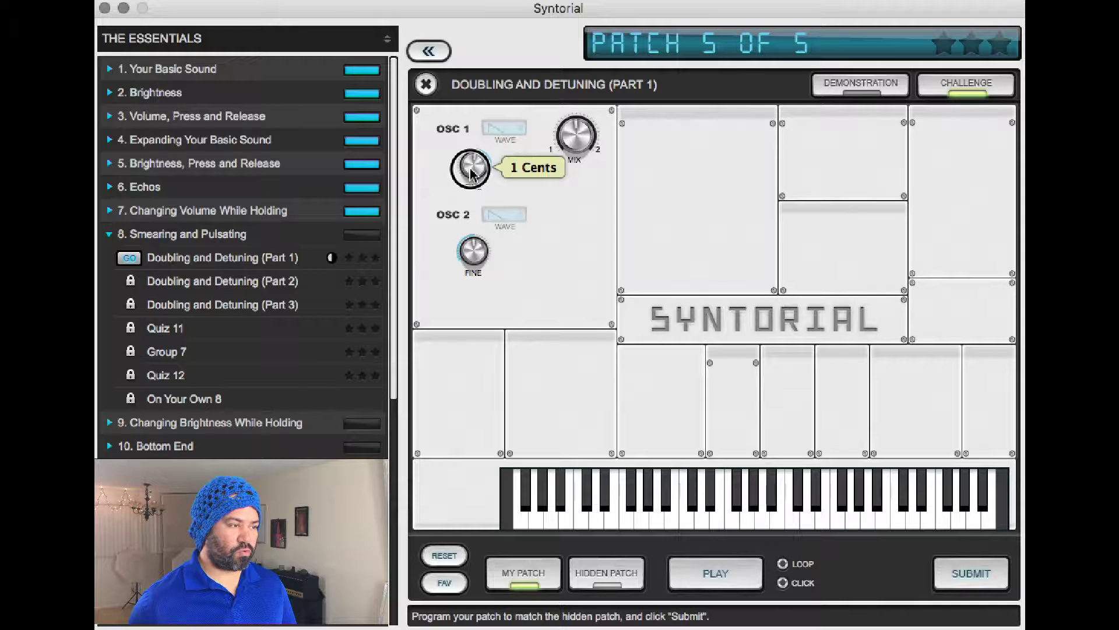
{"action": "left_click_drag", "start_coordinate": [471, 174], "coordinate": [471, 173]}
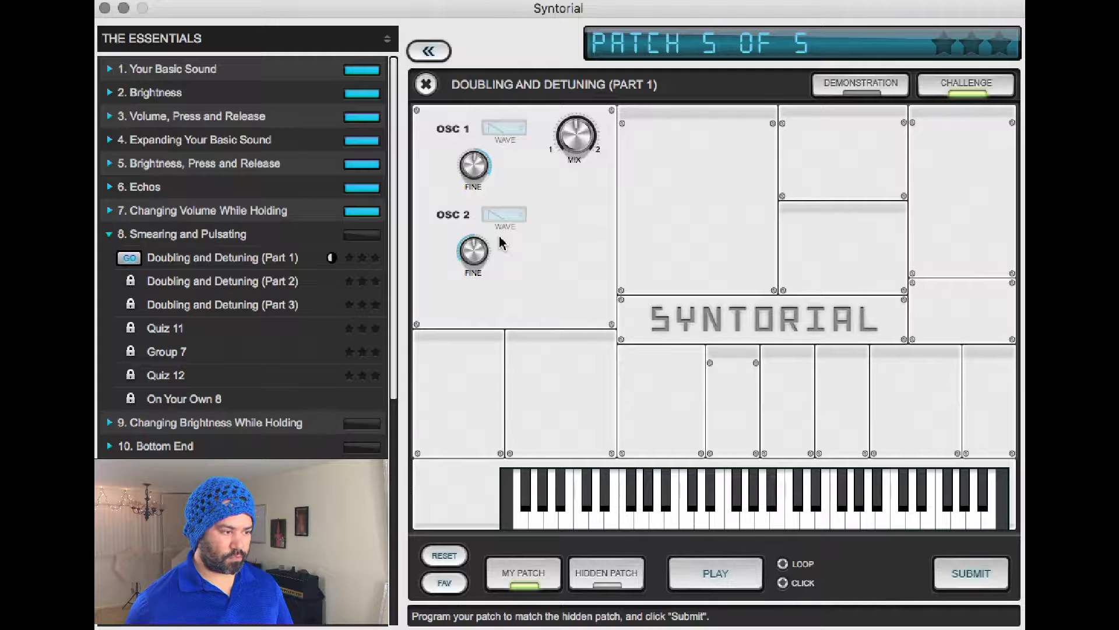
Play notes on patch 5 and the hidden patch alternately to compare their detuning
{"action": "key", "text": "Tab"}
{"action": "key", "text": "a"}
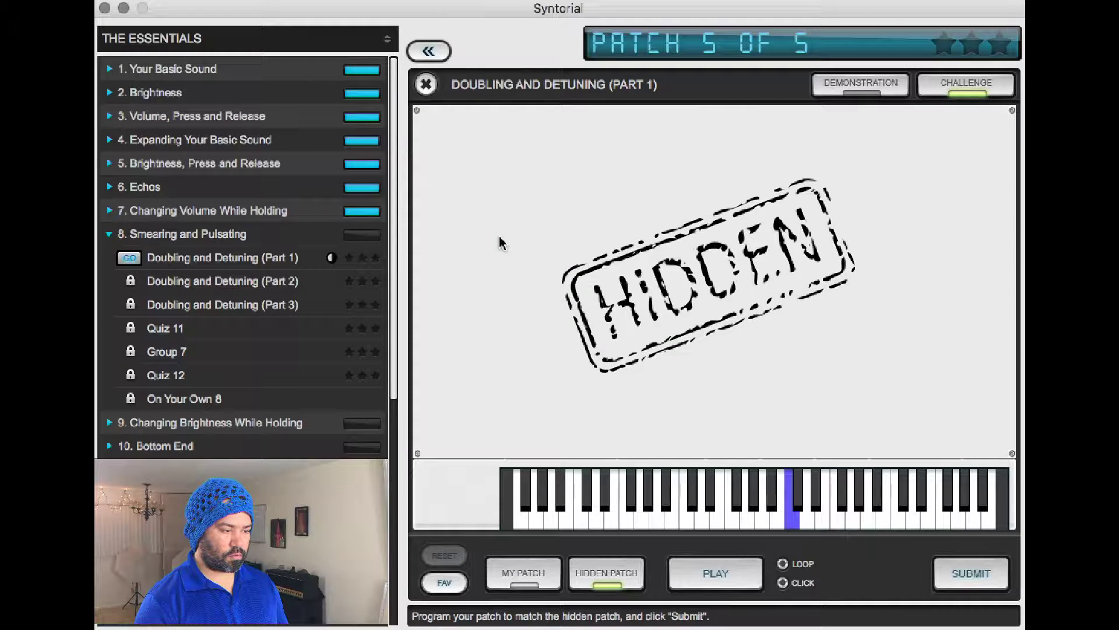
{"action": "key", "text": "Tab"}
{"action": "key", "text": "Tab"}
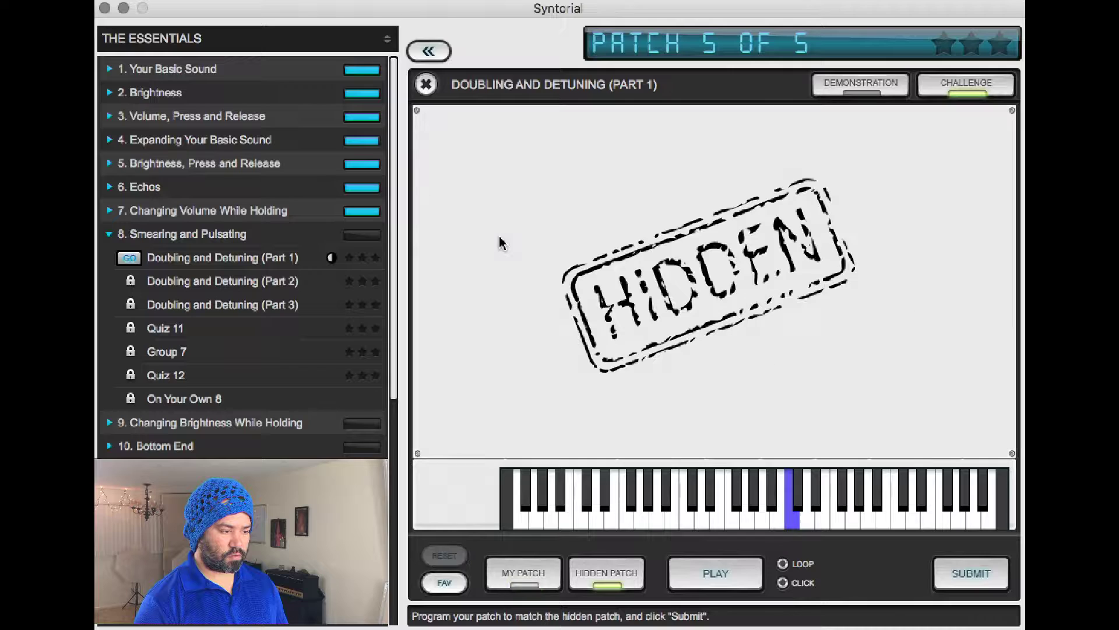
{"action": "key", "text": "Tab"}
{"action": "key", "text": "Tab"}
{"action": "key", "text": "Tab"}
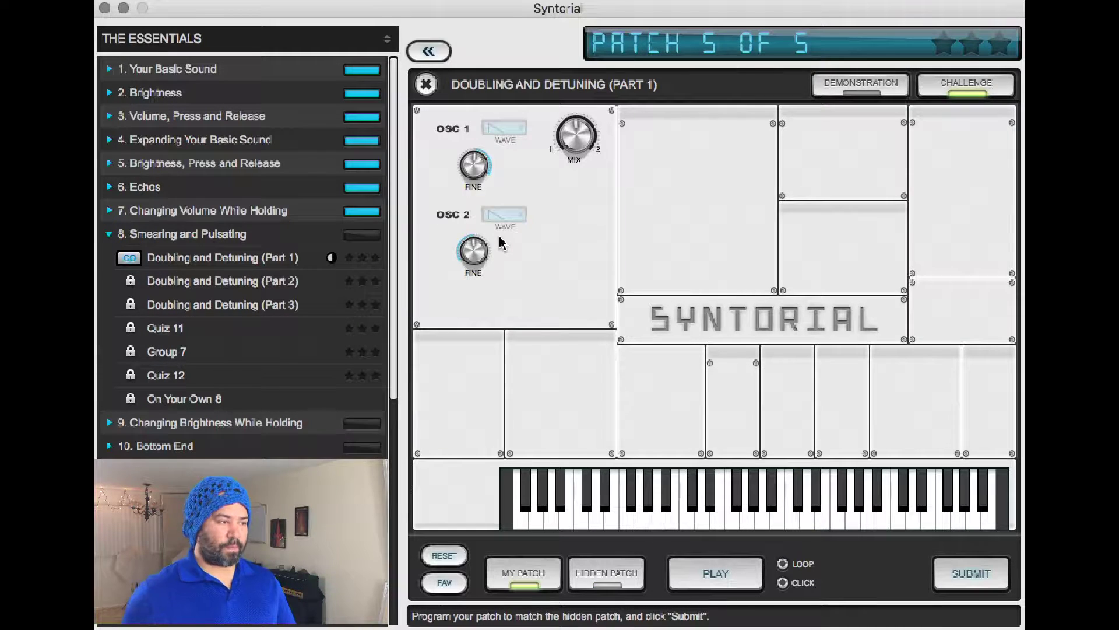
Submit patch 5 to finish the challenge and move on to the Doubling and Detuning (Part 2) lesson
{"action": "left_click", "coordinate": [968, 581]}
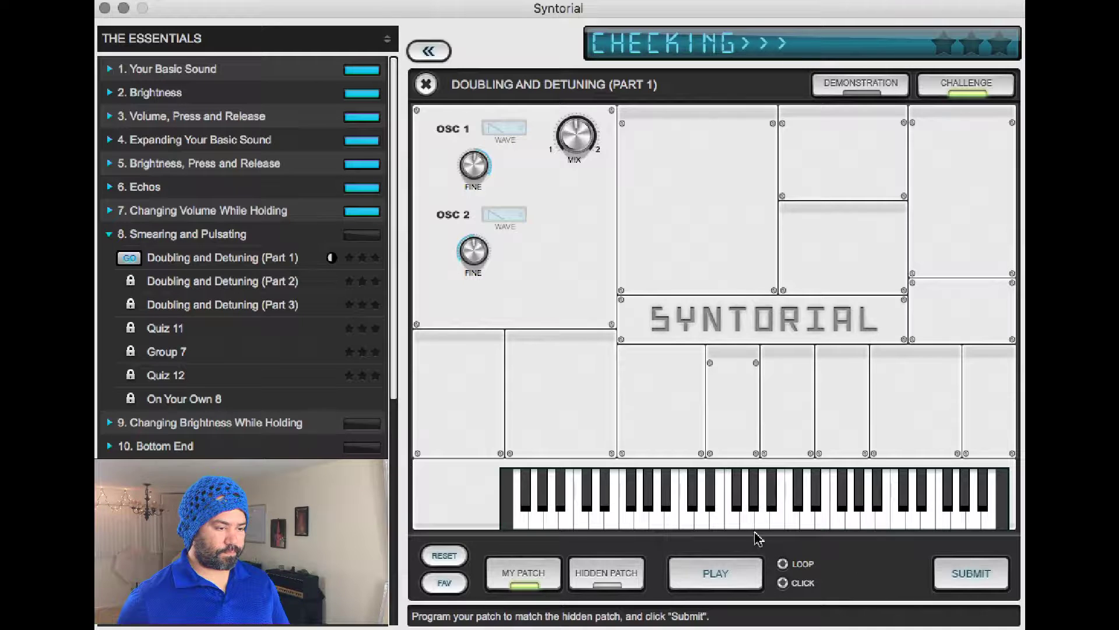
{"action": "left_click", "coordinate": [944, 572]}
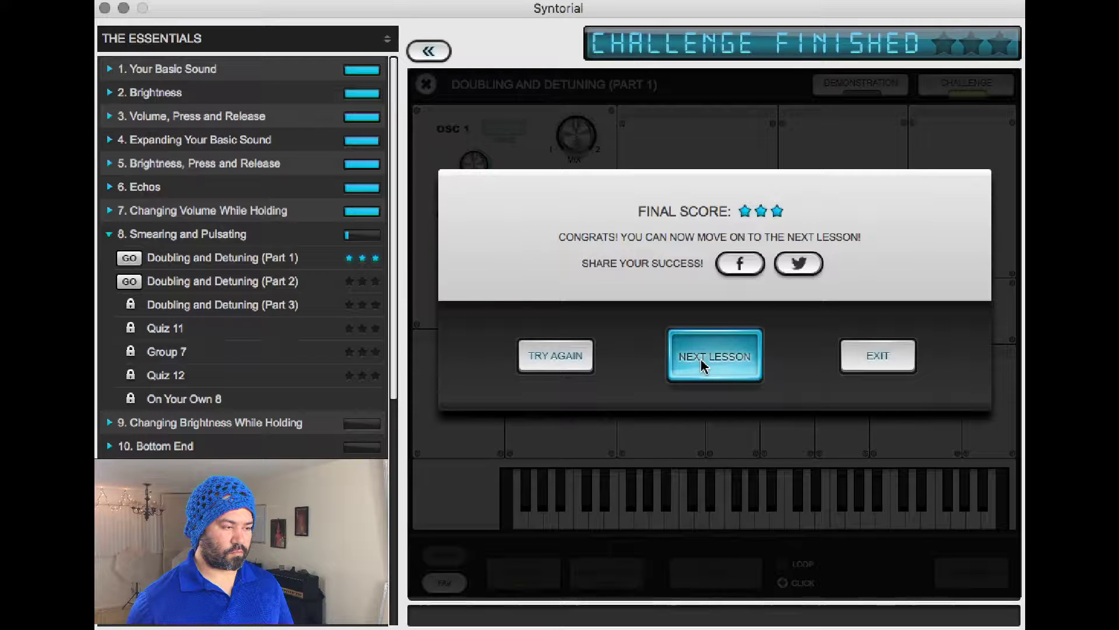
{"action": "left_click", "coordinate": [702, 364]}
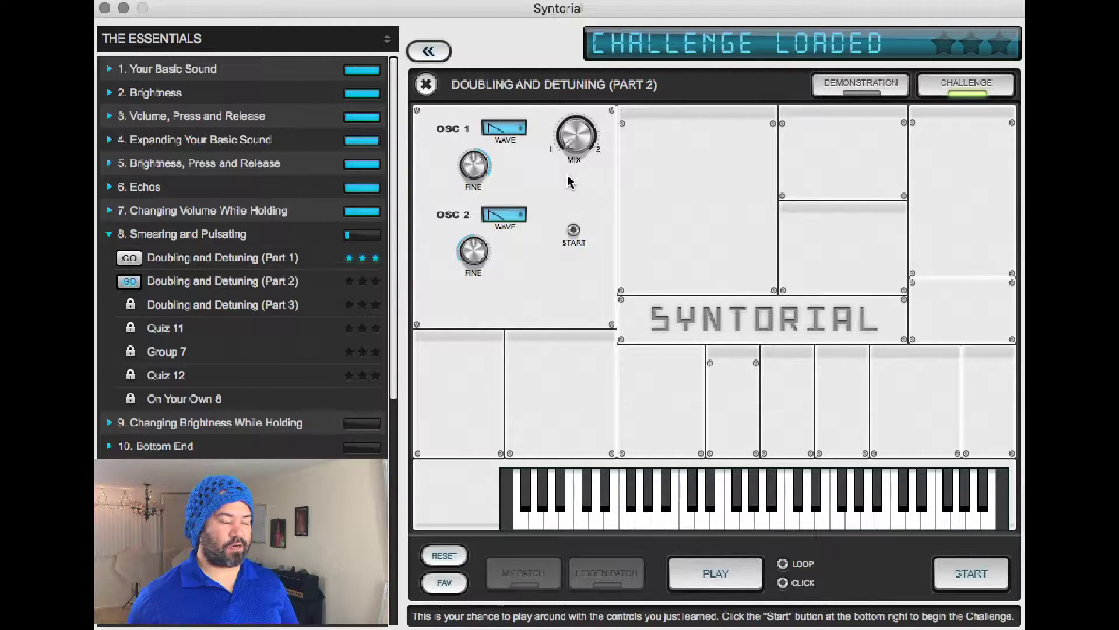
Set the practice patch's mix to 50%–50%, try different fine tunings on both oscillators, and play notes to hear them
{"action": "left_click_drag", "start_coordinate": [574, 137], "coordinate": [591, 76]}
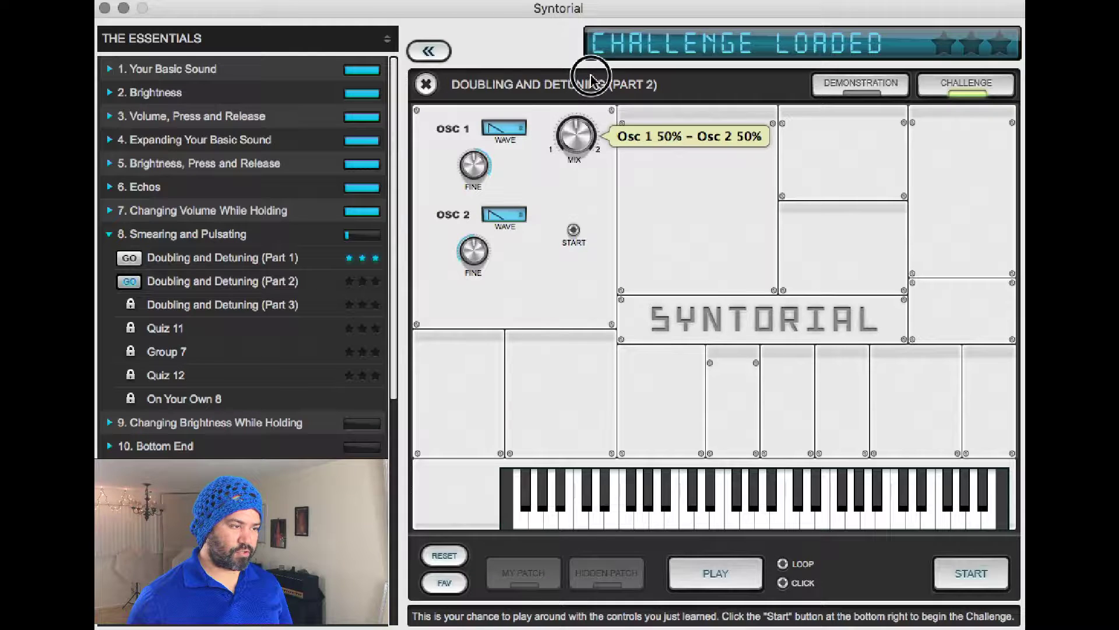
{"action": "left_click_drag", "start_coordinate": [480, 175], "coordinate": [481, 159]}
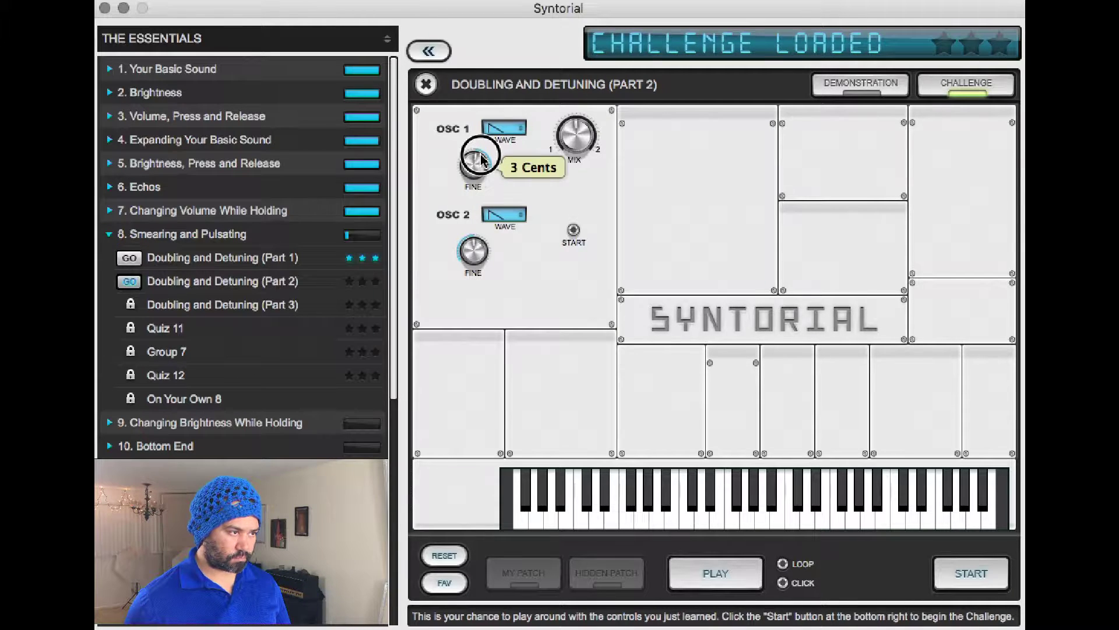
{"action": "left_click_drag", "start_coordinate": [474, 252], "coordinate": [483, 230]}
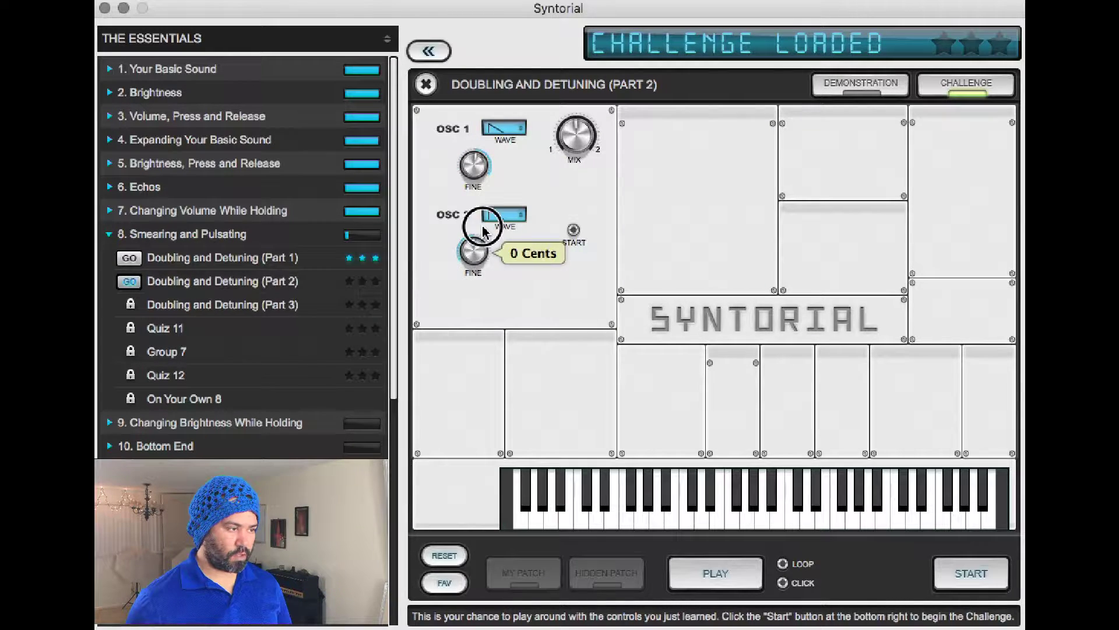
{"action": "left_click_drag", "start_coordinate": [474, 166], "coordinate": [474, 200]}
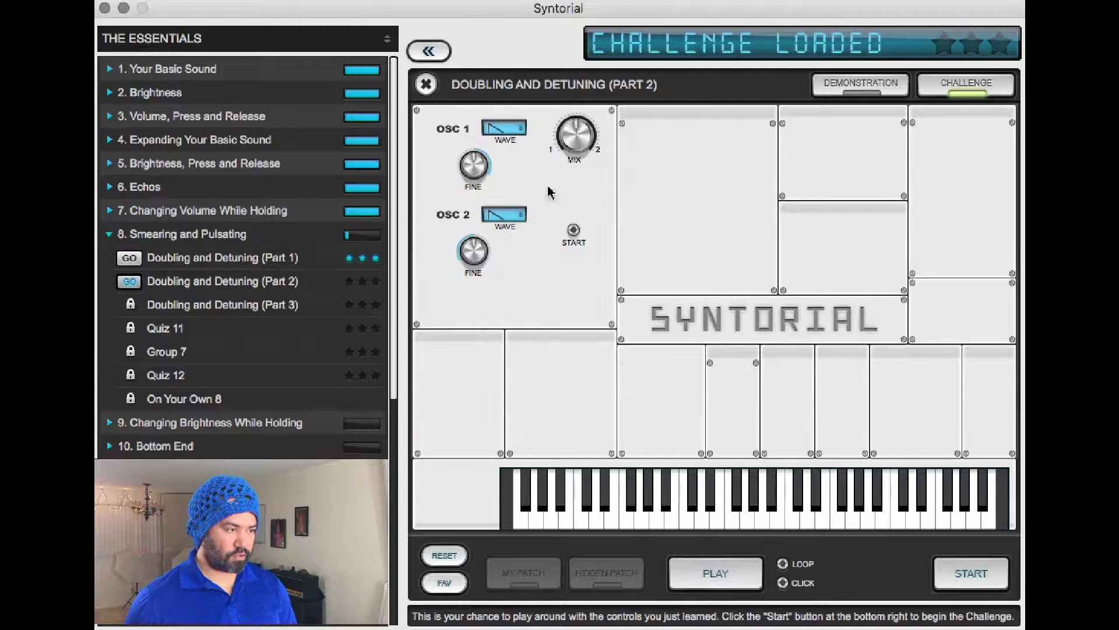
{"action": "key", "text": "a"}
{"action": "key", "text": "a"}
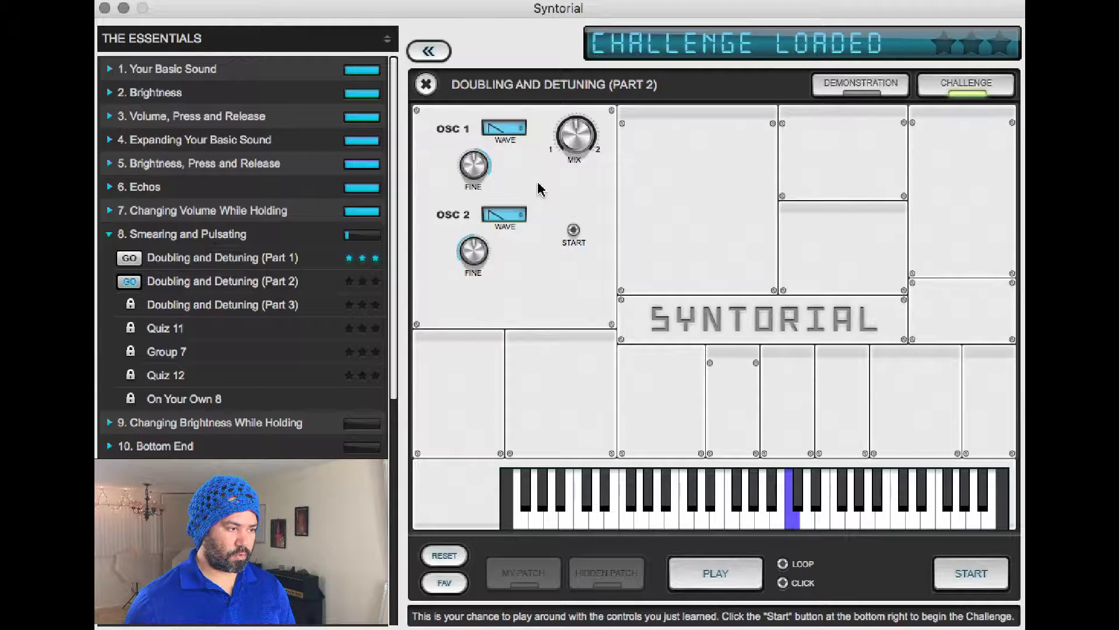
{"action": "left_click", "coordinate": [471, 155]}
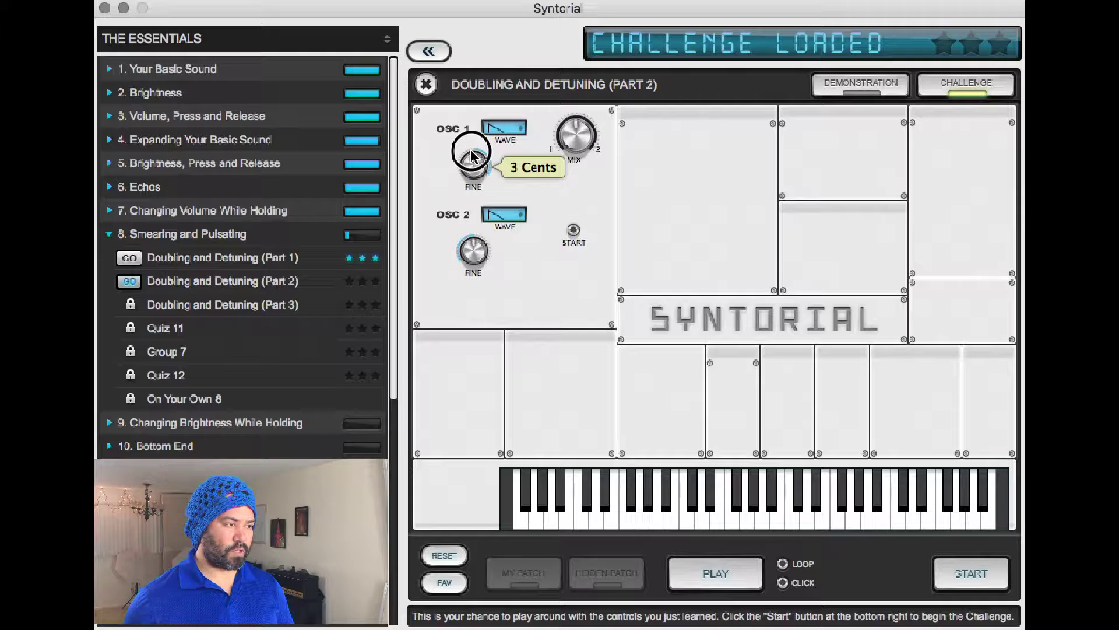
{"action": "left_click", "coordinate": [465, 279]}
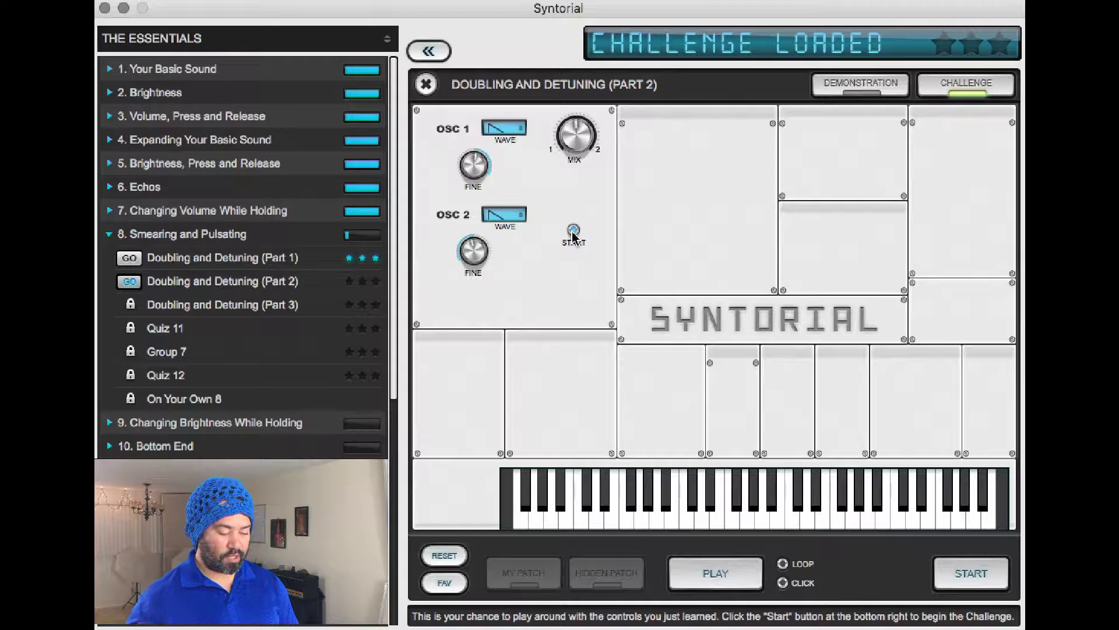
Play repeated notes with the oscillators' Start option on and off to examine how it affects each note
{"action": "key", "text": "a"}
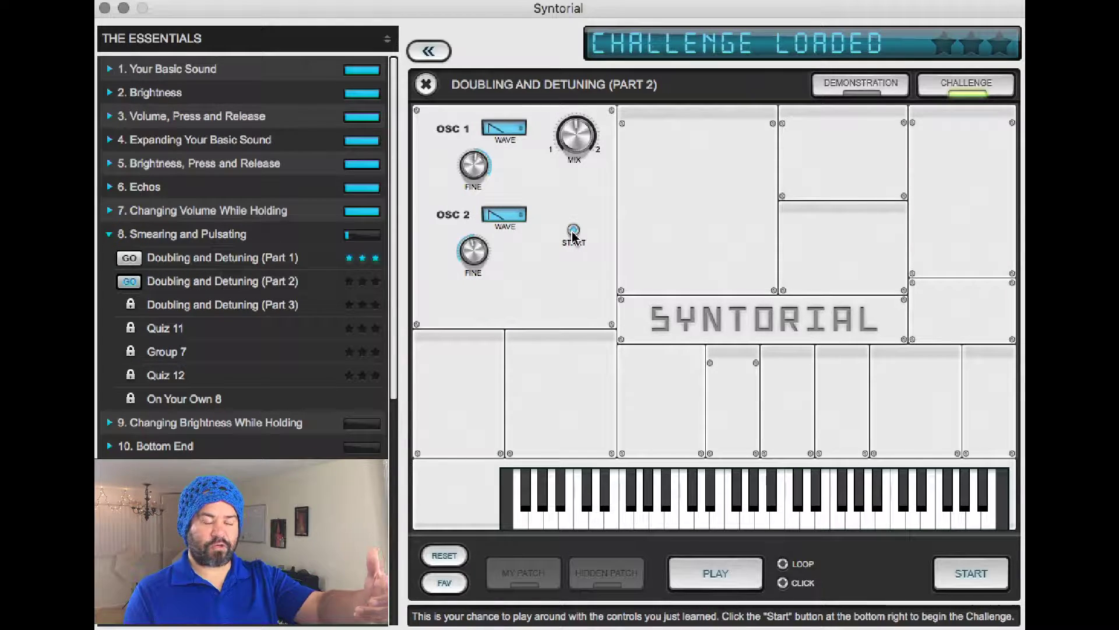
{"action": "key", "text": "a"}
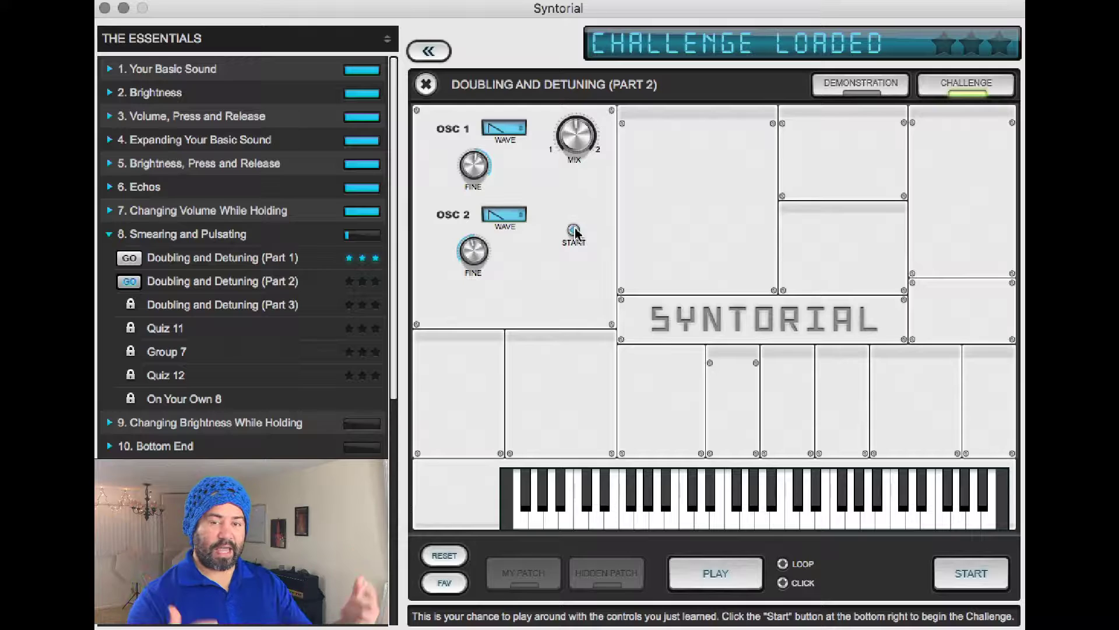
{"action": "key", "text": "a"}
{"action": "key", "text": "a"}
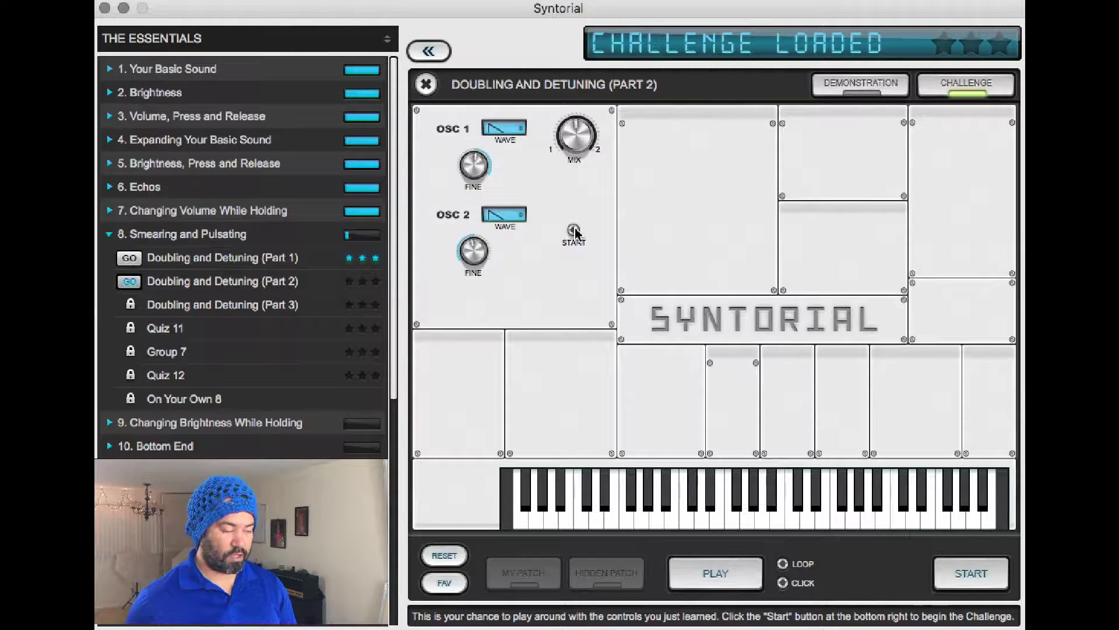
{"action": "key", "text": "a"}
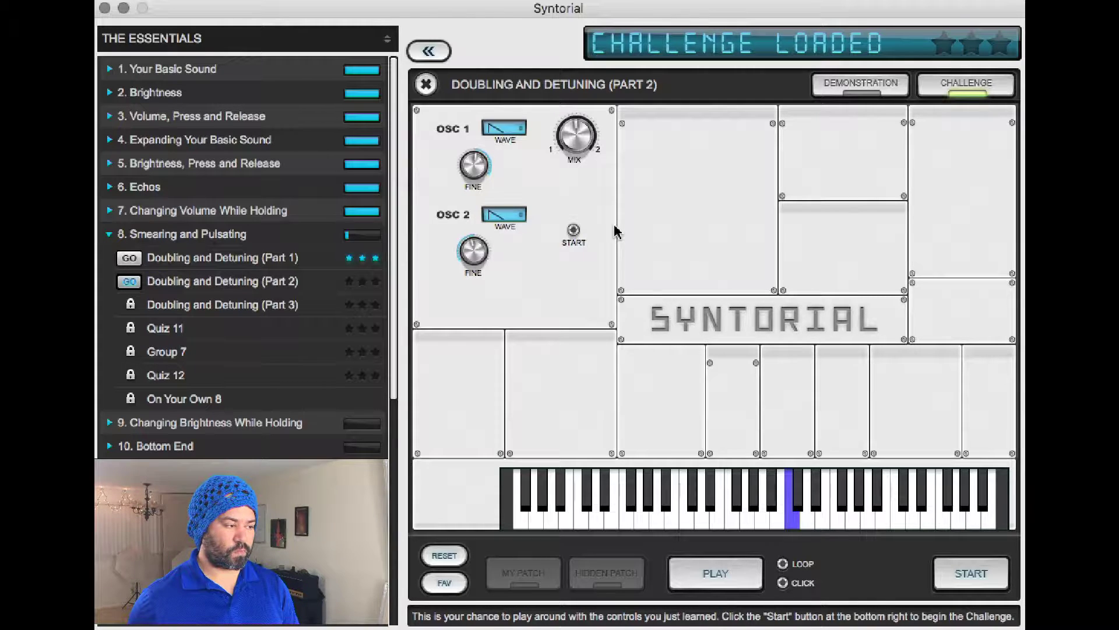
{"action": "key", "text": "a"}
{"action": "key", "text": "a"}
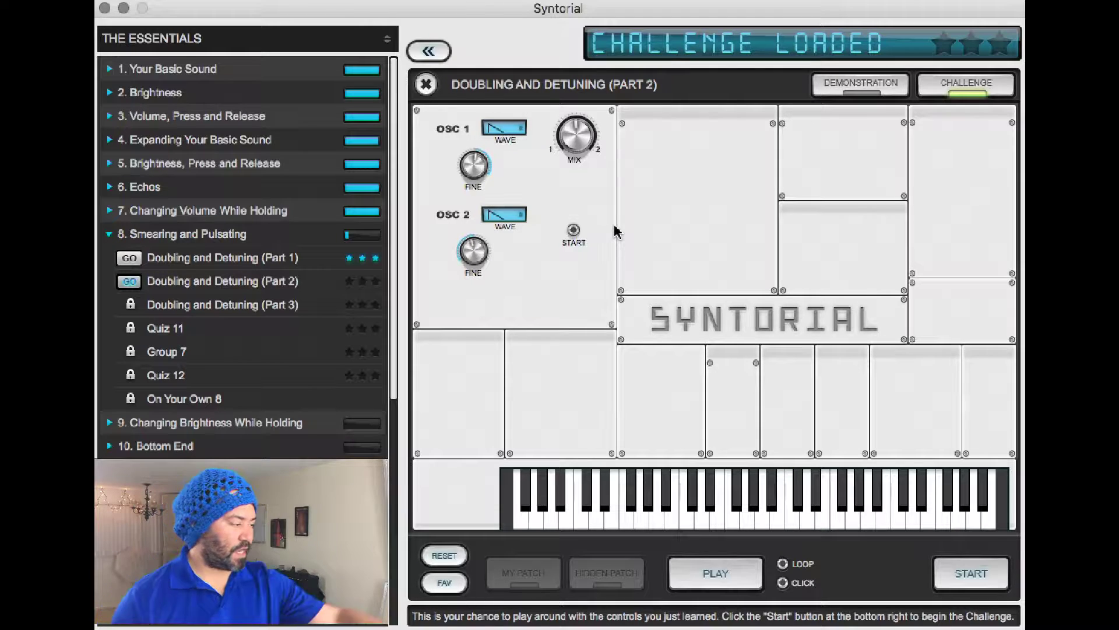
{"action": "key", "text": "a"}
{"action": "key", "text": "a"}
{"action": "key", "text": "a"}
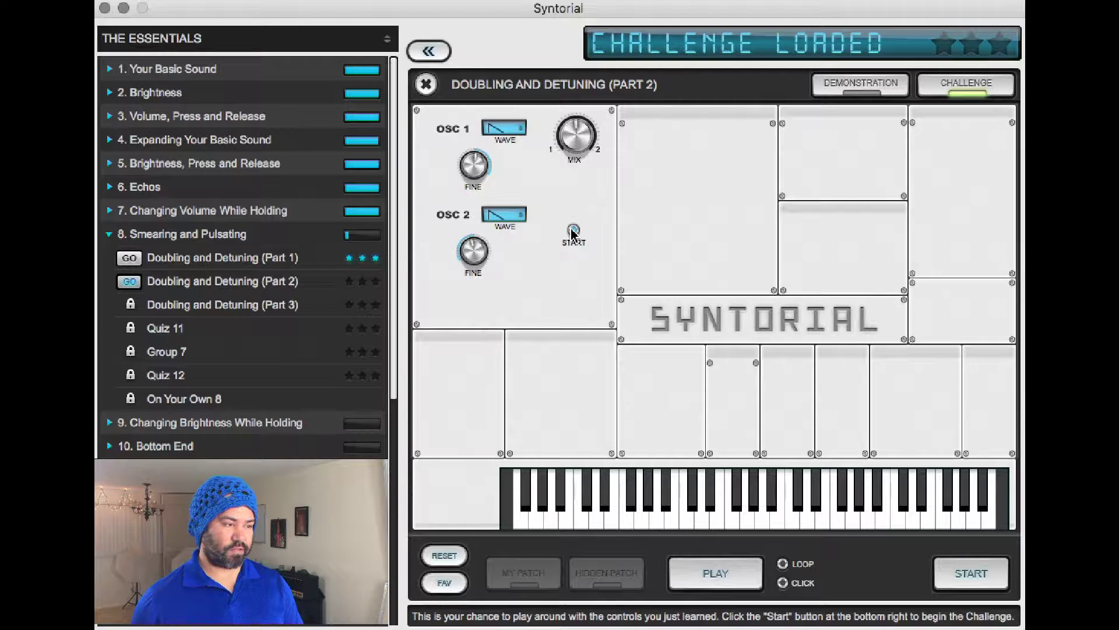
Begin the Part 2 challenge with Start switched on in the practice patch, and stop the first hidden patch's playback
{"action": "left_click_drag", "start_coordinate": [572, 232], "coordinate": [577, 237]}
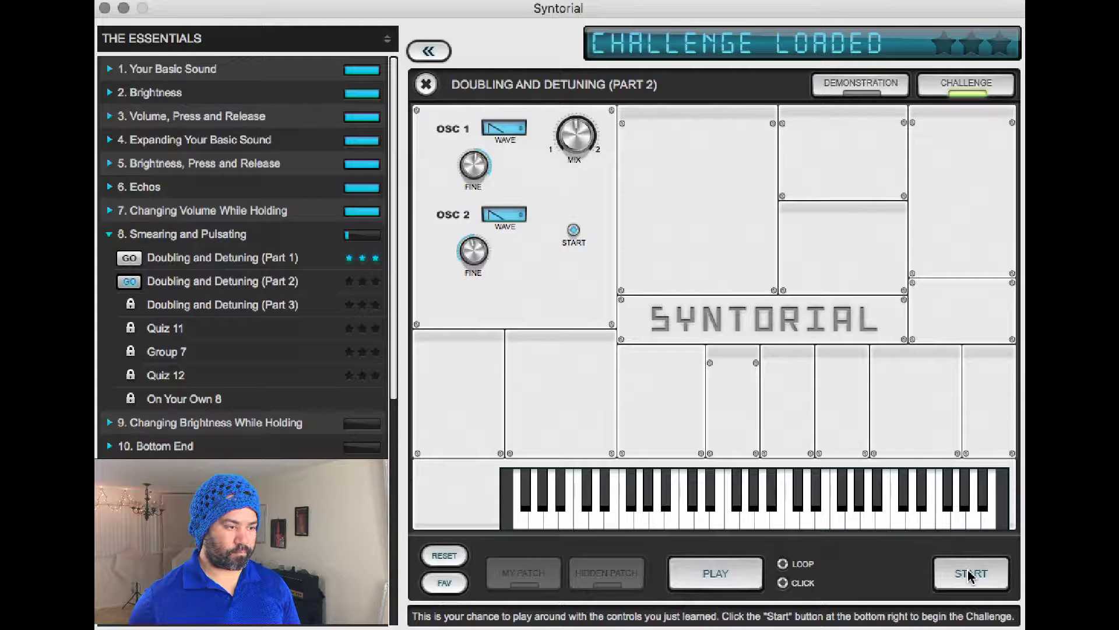
{"action": "left_click", "coordinate": [970, 574]}
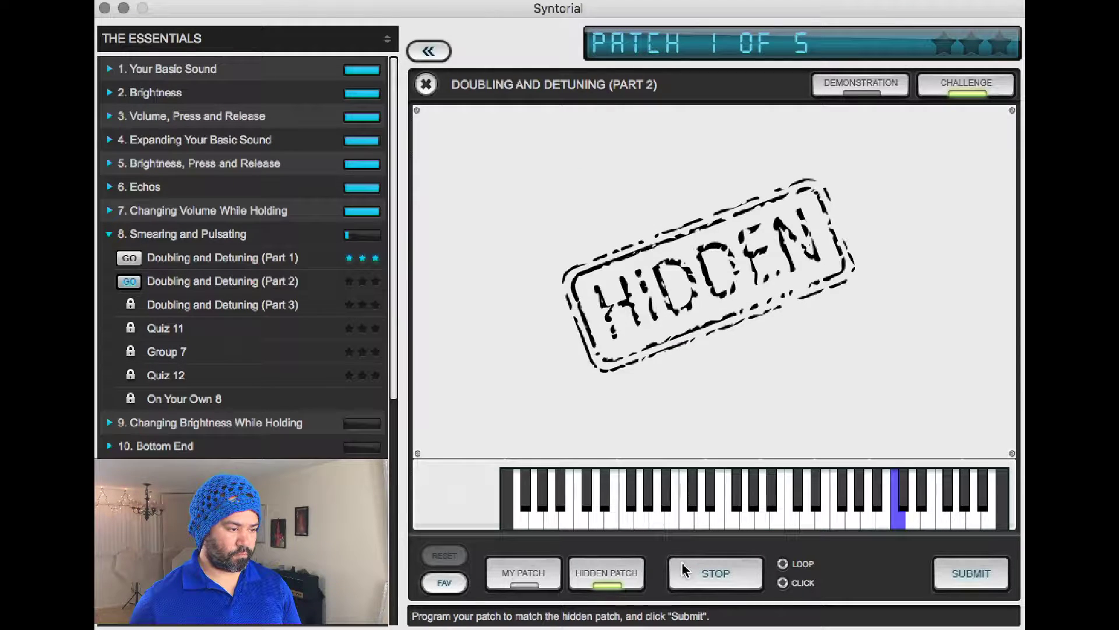
{"action": "left_click", "coordinate": [685, 570]}
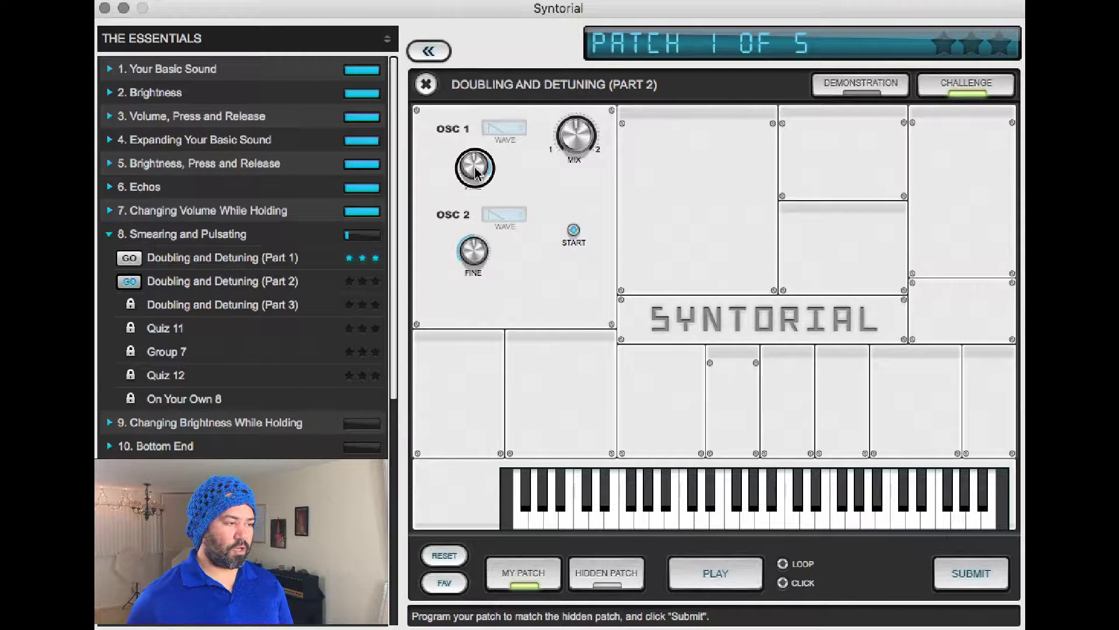
Detune patch 1's oscillator 1 upward and oscillator 2 downward, and switch to the hidden patch for comparison
{"action": "left_click_drag", "start_coordinate": [476, 170], "coordinate": [483, 105]}
{"action": "left_click_drag", "start_coordinate": [473, 251], "coordinate": [453, 279]}
{"action": "key", "text": "Tab"}
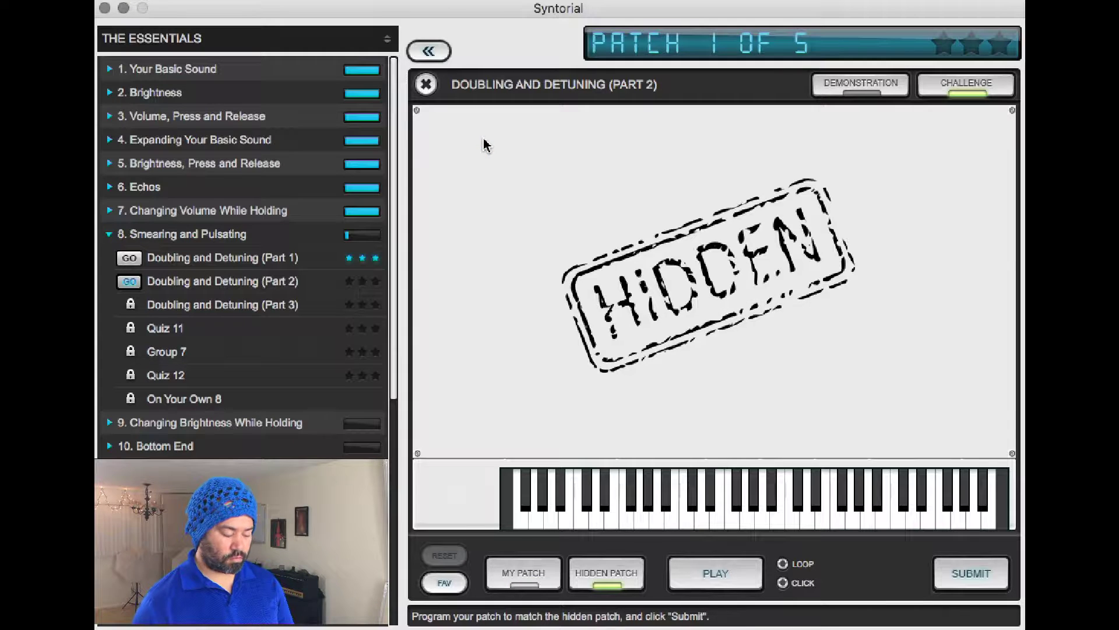
Play repeated notes alternately on patch 1 and the hidden patch to compare their detuning and how each note starts
{"action": "key", "text": "Tab"}
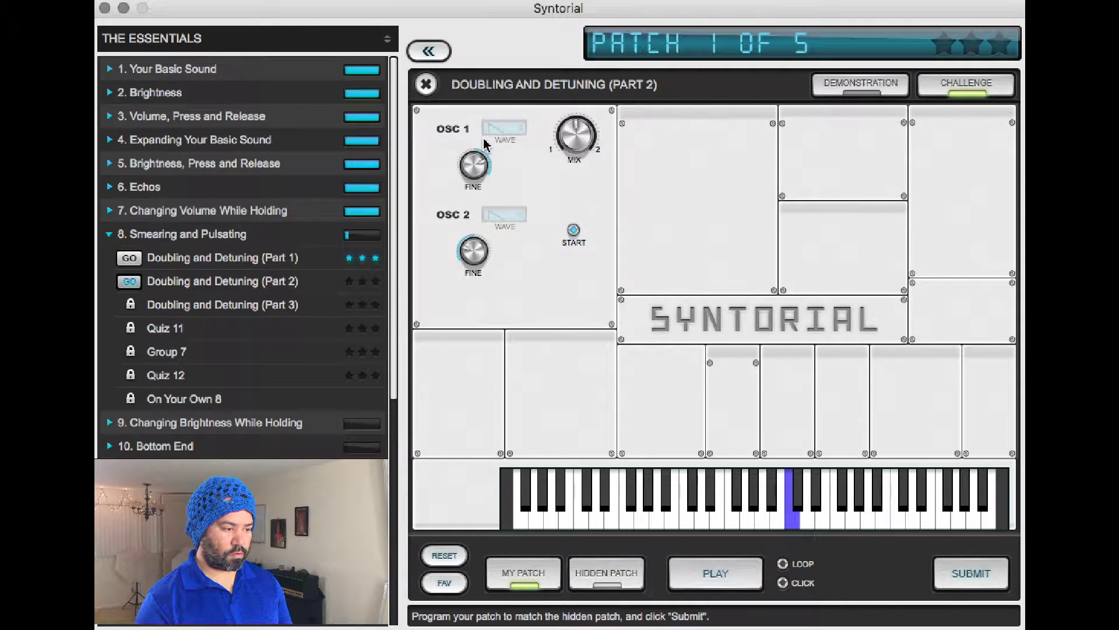
{"action": "key", "text": "Tab"}
{"action": "key", "text": "Tab"}
{"action": "key", "text": "Tab"}
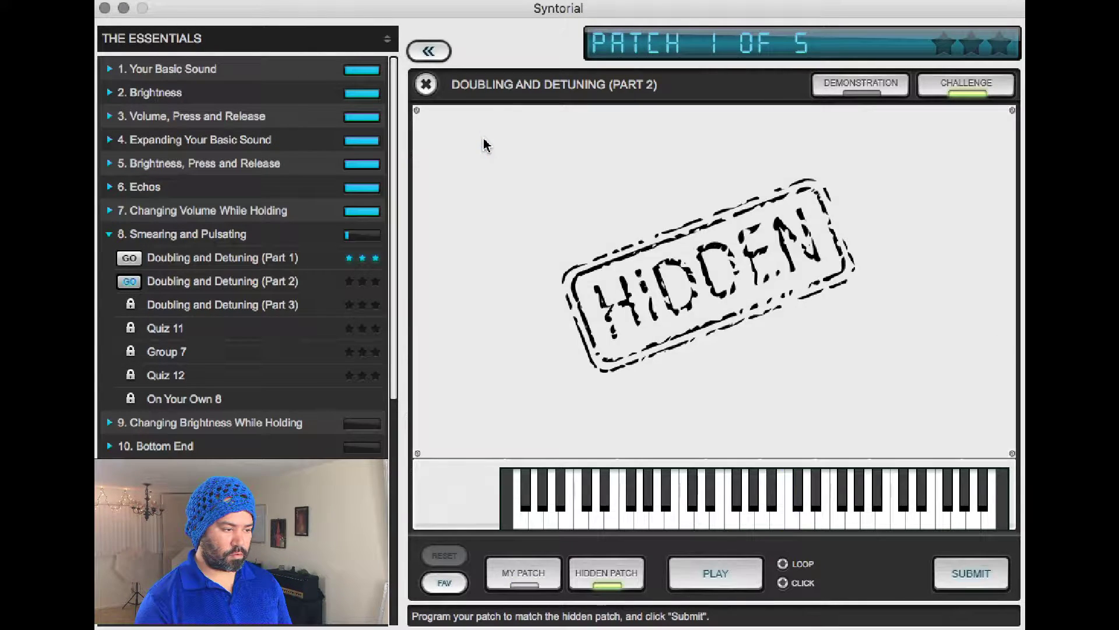
{"action": "key", "text": "Tab"}
{"action": "mouse_move", "coordinate": [476, 260]}
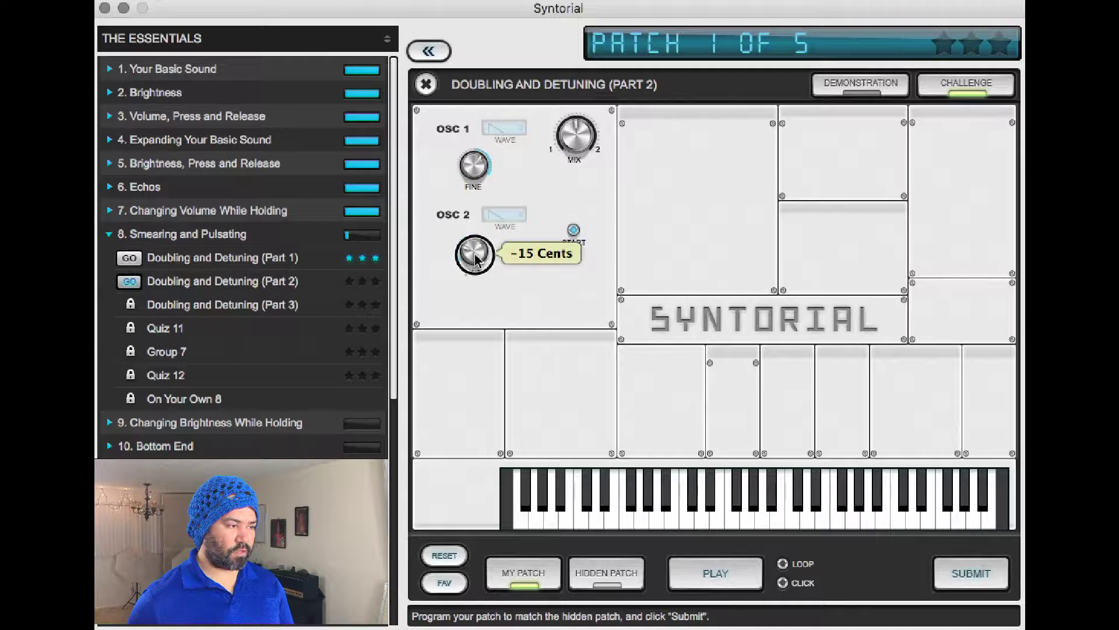
{"action": "key", "text": "Tab"}
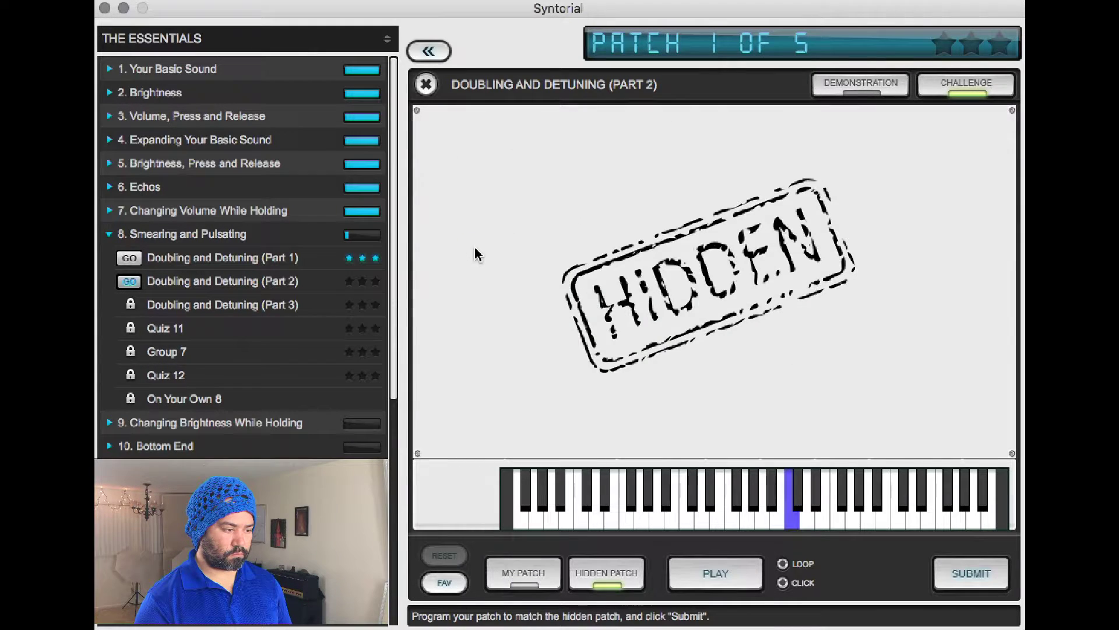
{"action": "key", "text": "Tab"}
{"action": "key", "text": "Tab"}
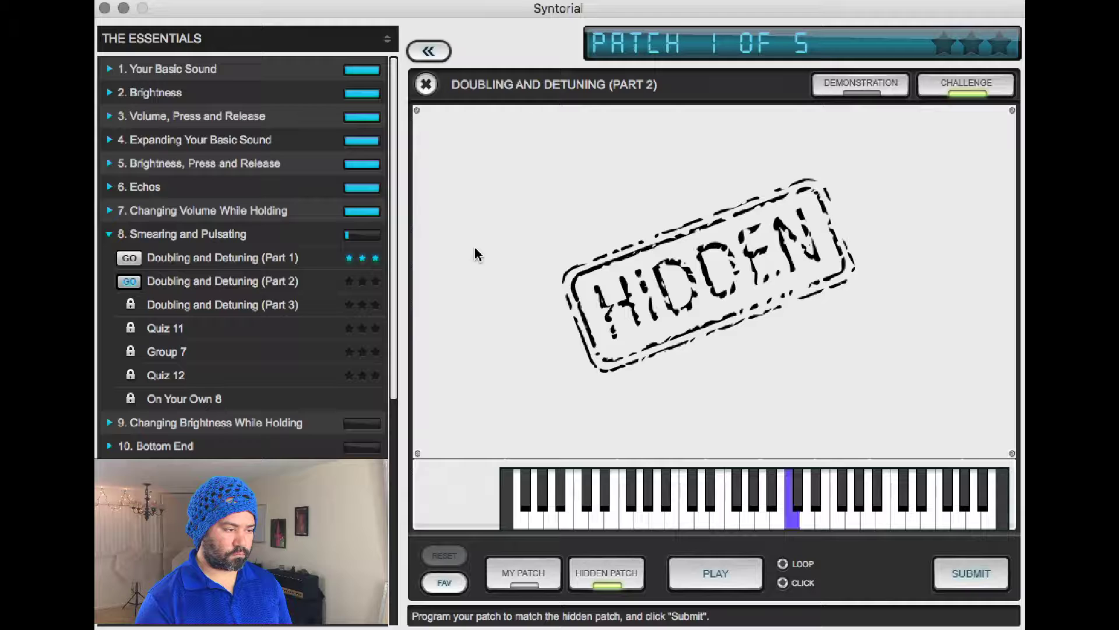
{"action": "key", "text": "Tab"}
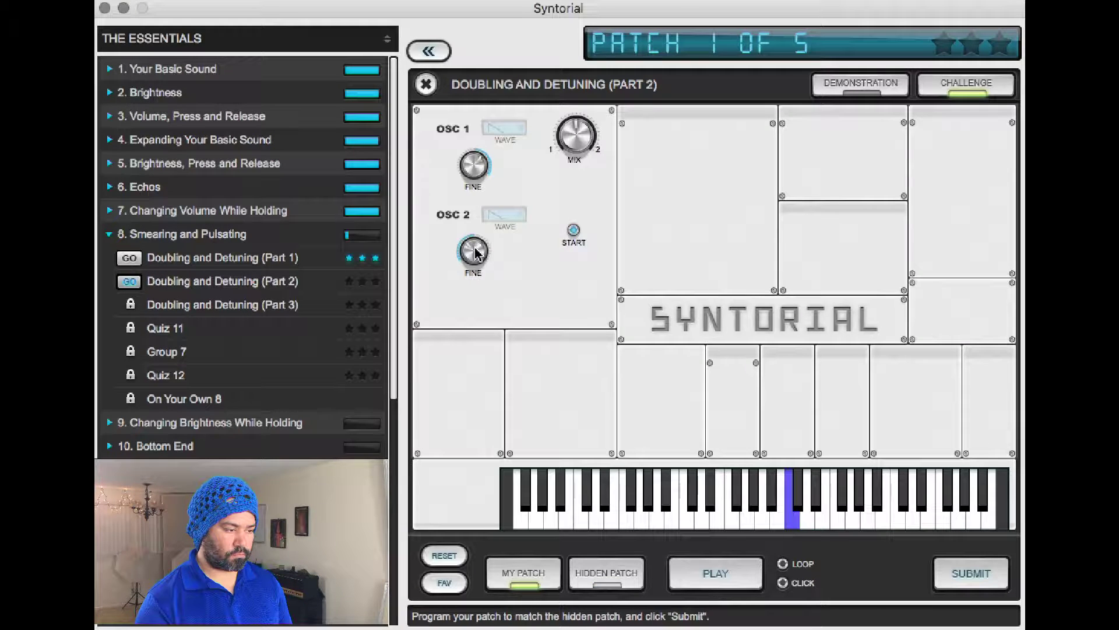
{"action": "key", "text": "Tab"}
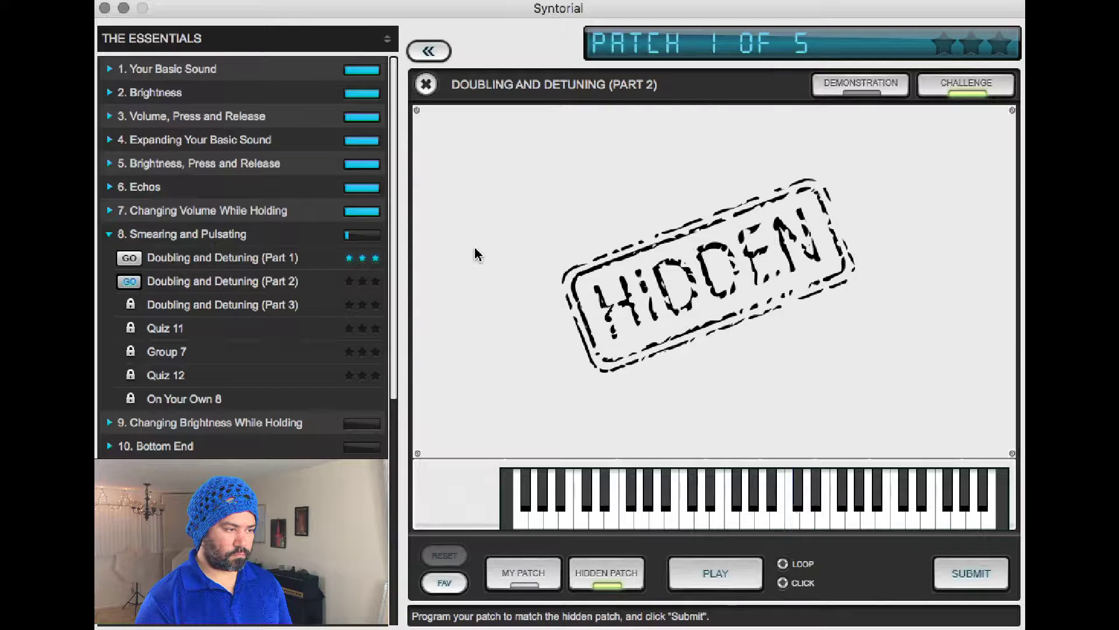
{"action": "key", "text": "Tab"}
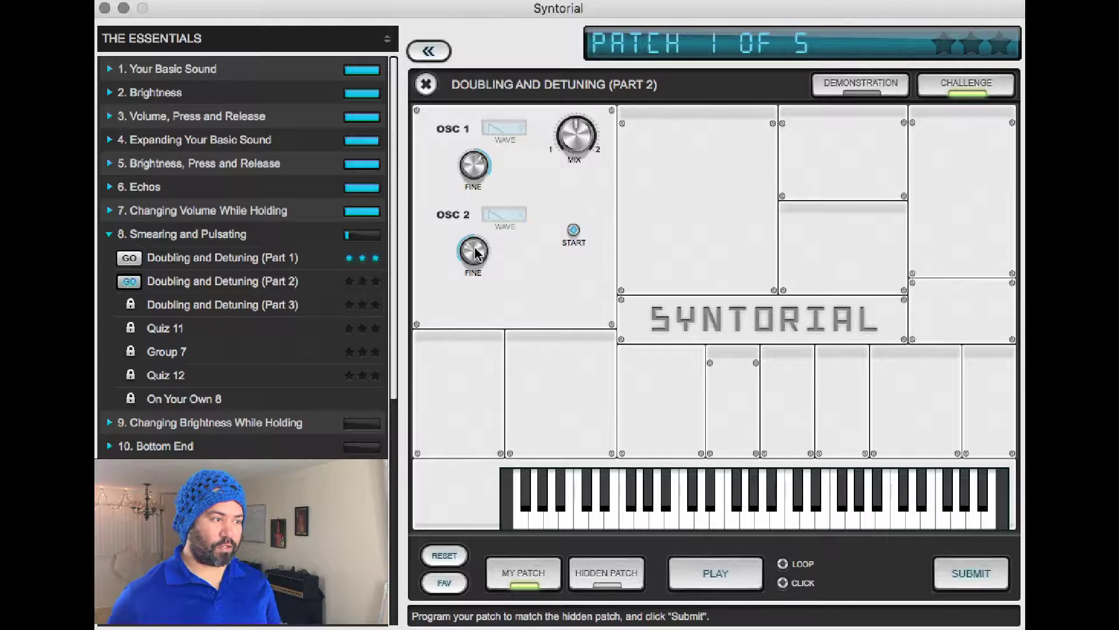
Switch off Start in patch 1 and compare its repeated notes with the hidden patch
{"action": "left_click", "coordinate": [573, 231]}
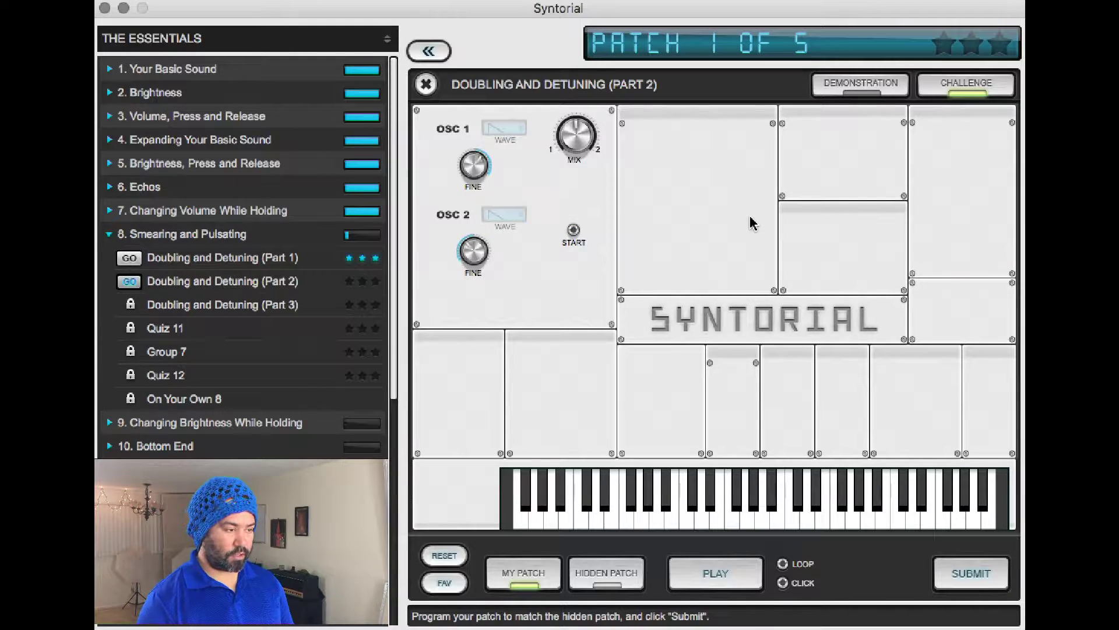
{"action": "key", "text": "Tab"}
{"action": "key", "text": "Tab"}
{"action": "key", "text": "Tab"}
{"action": "key", "text": "Tab"}
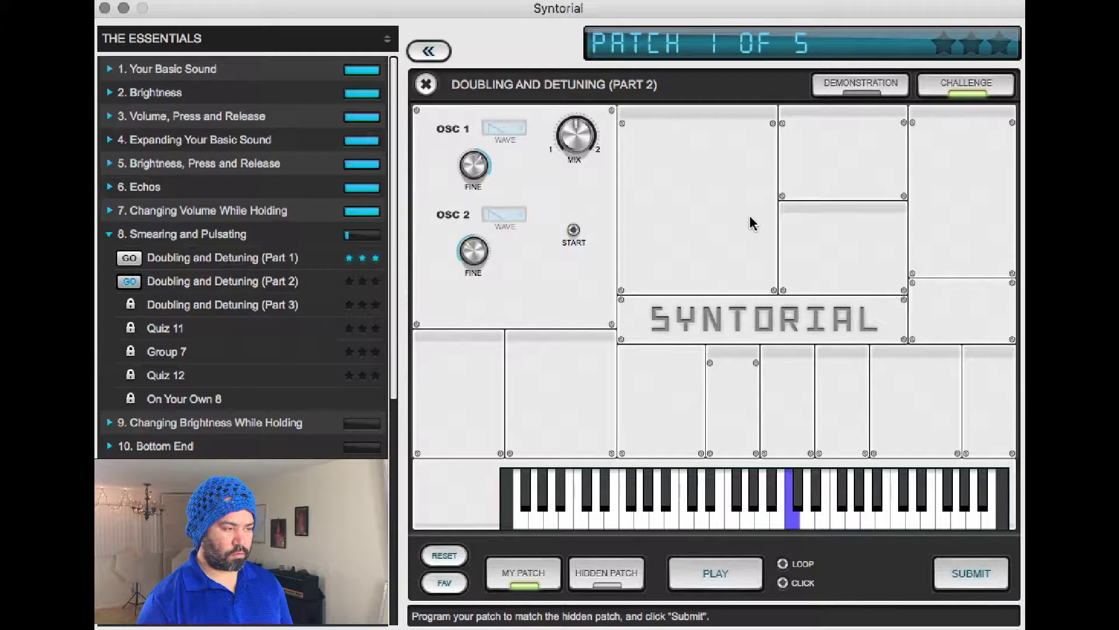
{"action": "key", "text": "Tab"}
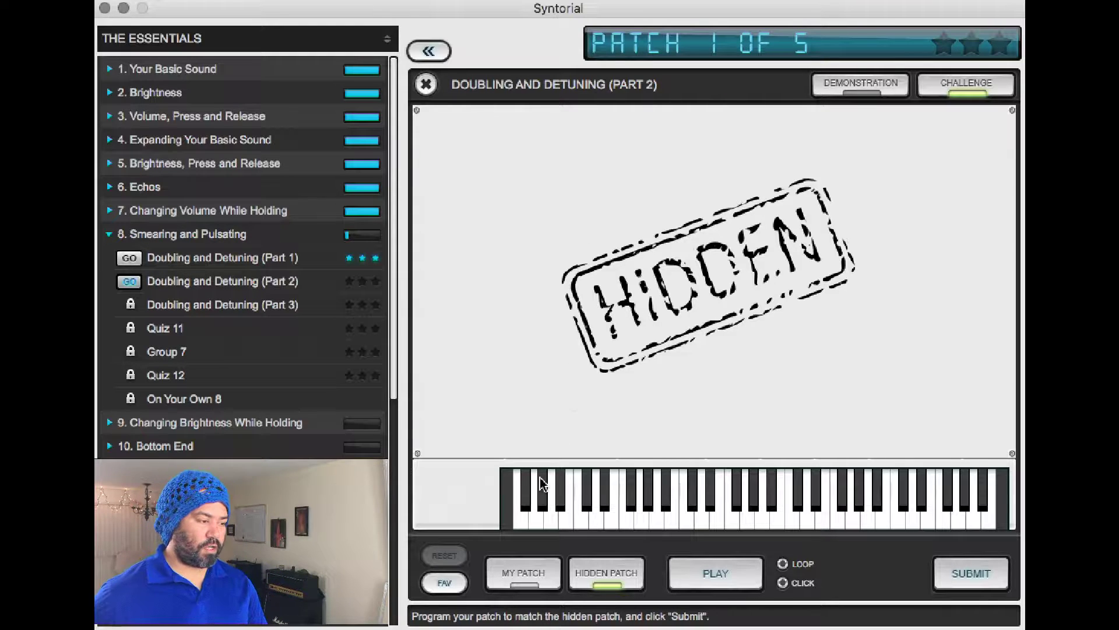
{"action": "key", "text": "Tab"}
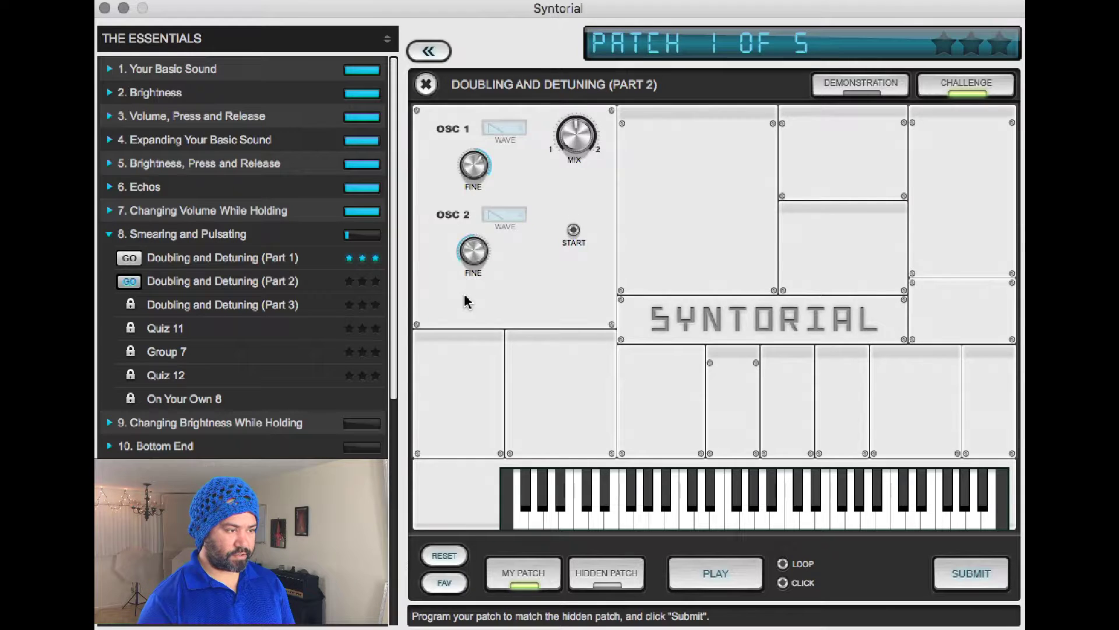
{"action": "key", "text": "Tab"}
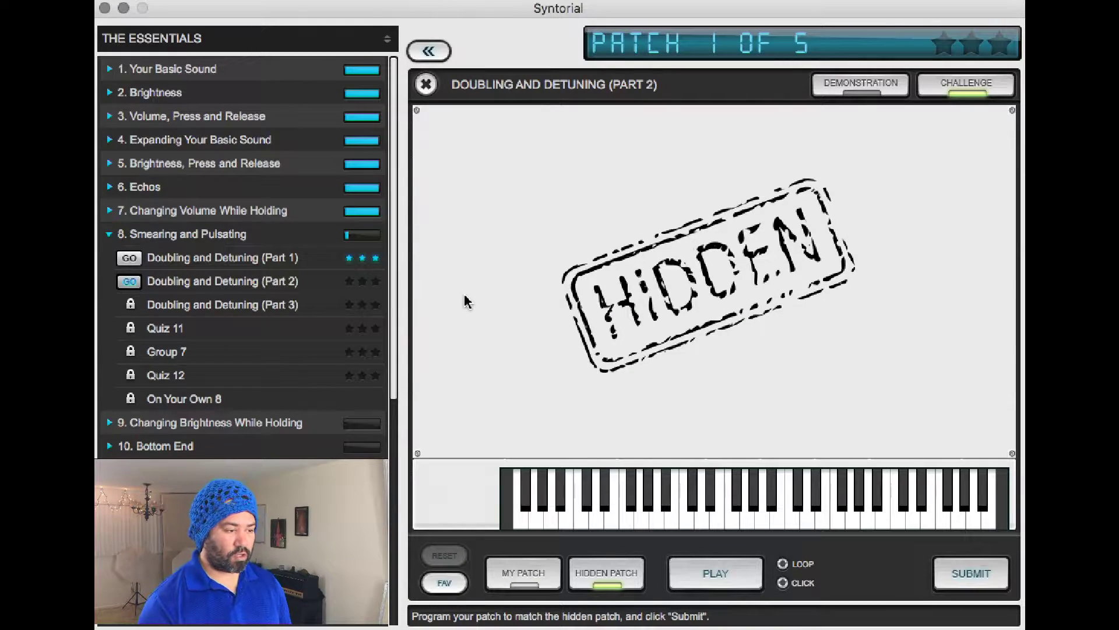
Try patch 1 with Start on and off again, playing repeated notes and comparing them with the hidden patch
{"action": "key", "text": "Tab"}
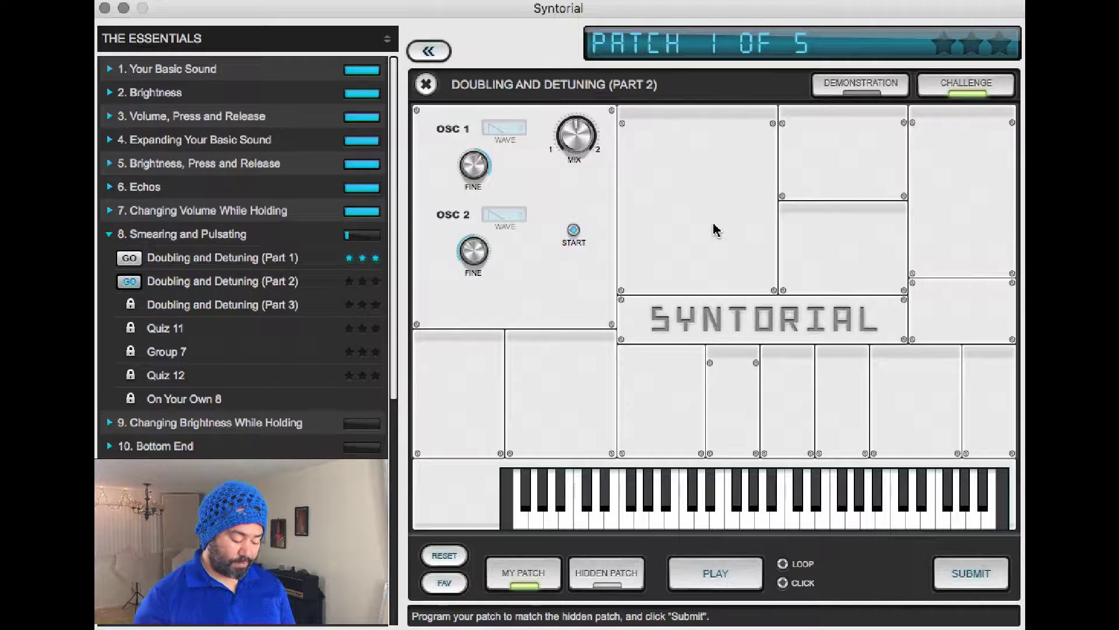
{"action": "key", "text": "a"}
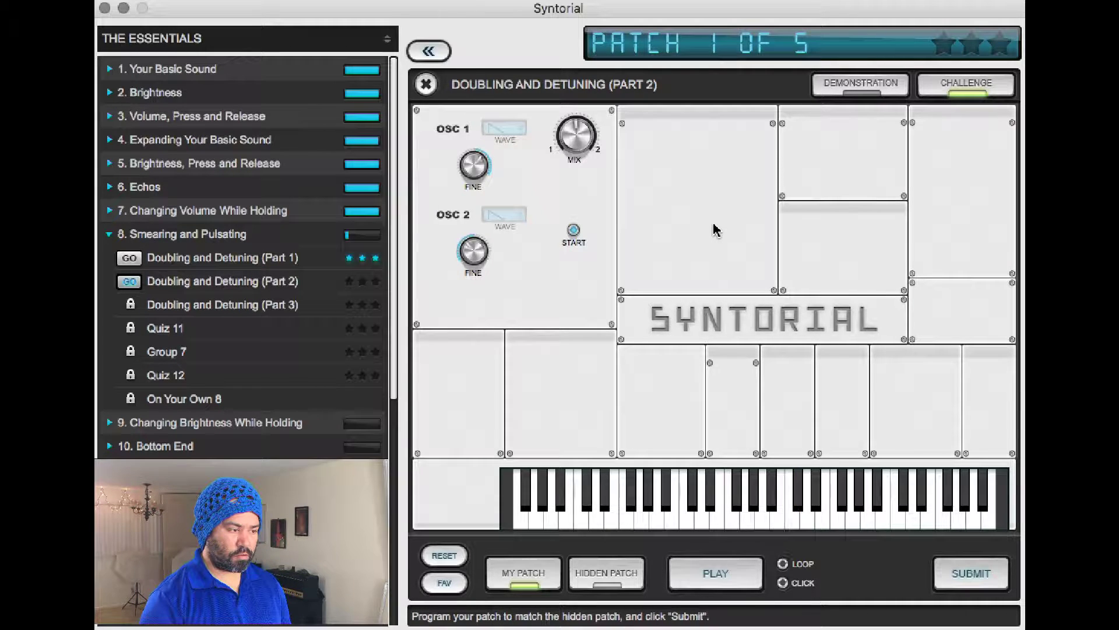
{"action": "key", "text": "a"}
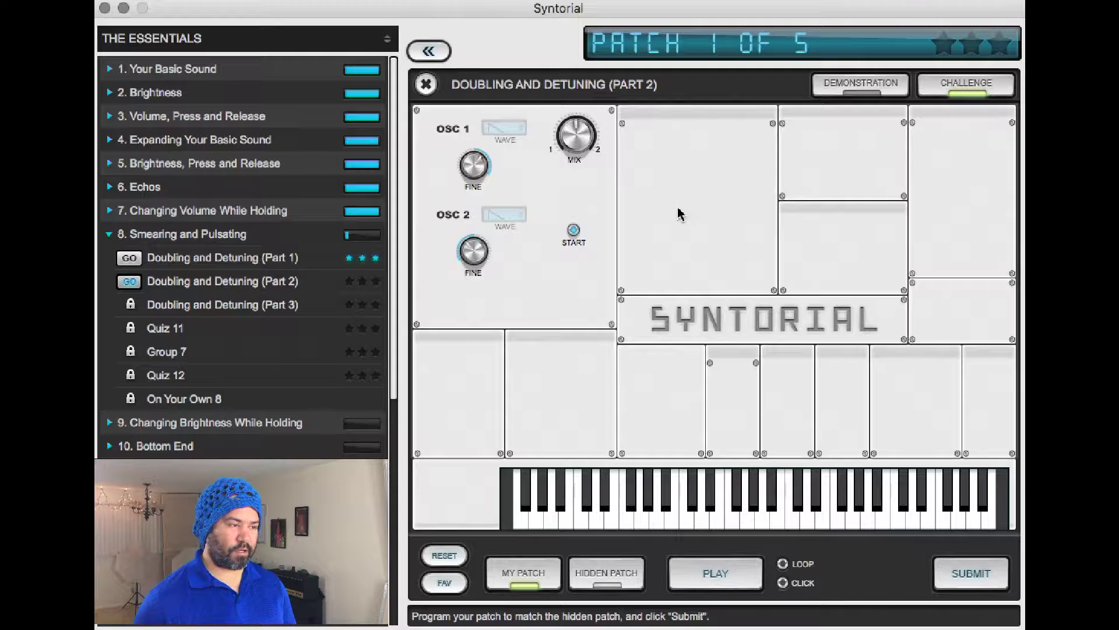
{"action": "left_click", "coordinate": [575, 231]}
{"action": "key", "text": "a"}
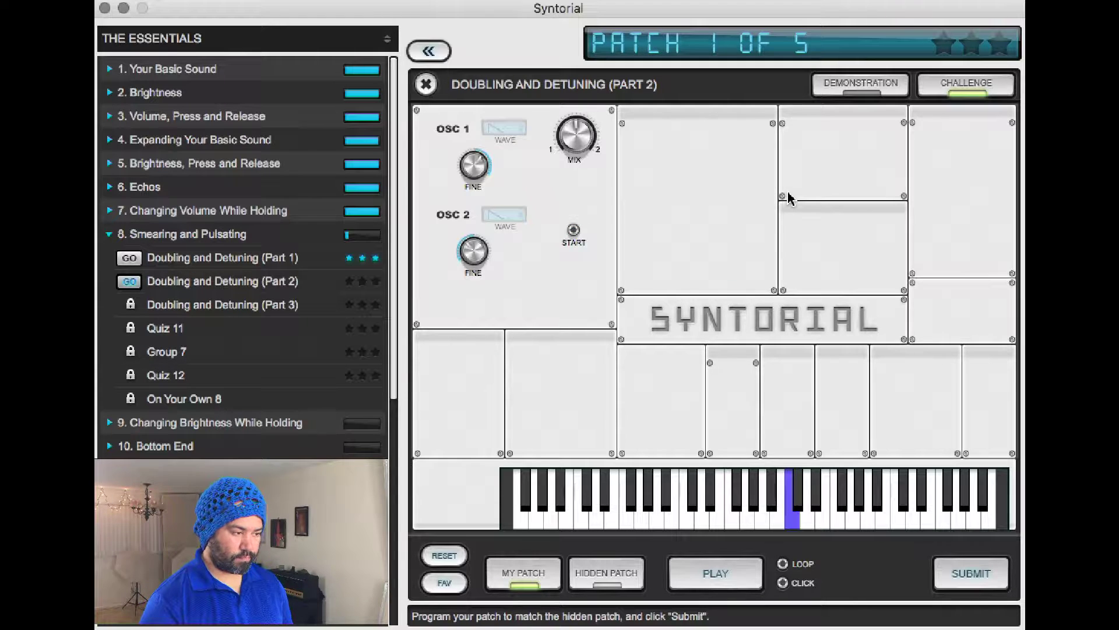
{"action": "key", "text": "Tab"}
{"action": "key", "text": "a"}
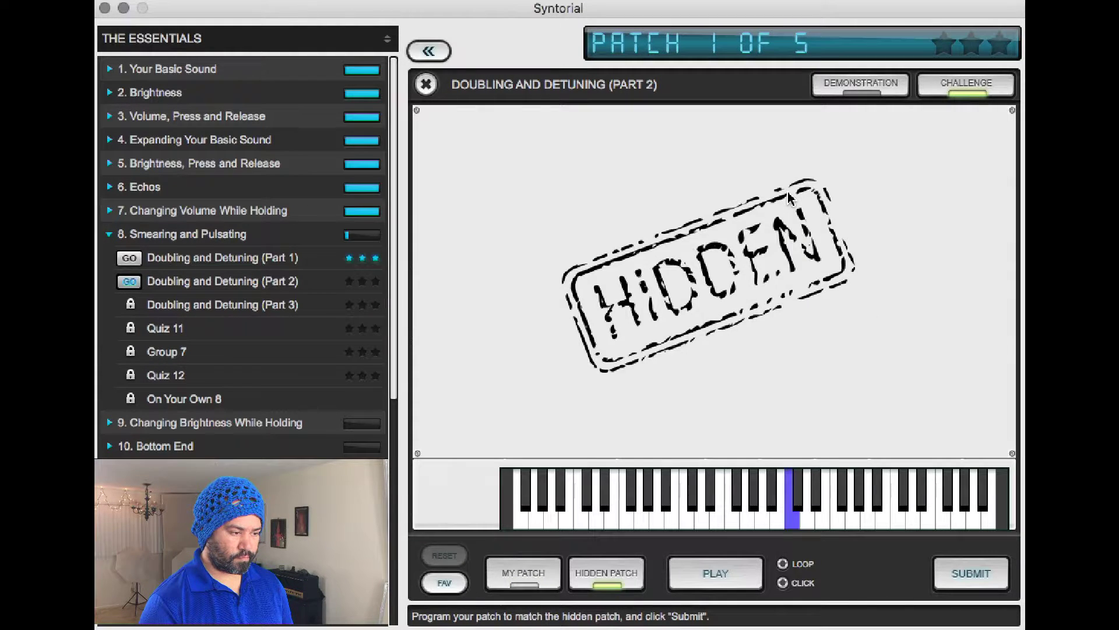
{"action": "key", "text": "Tab"}
{"action": "key", "text": "Tab"}
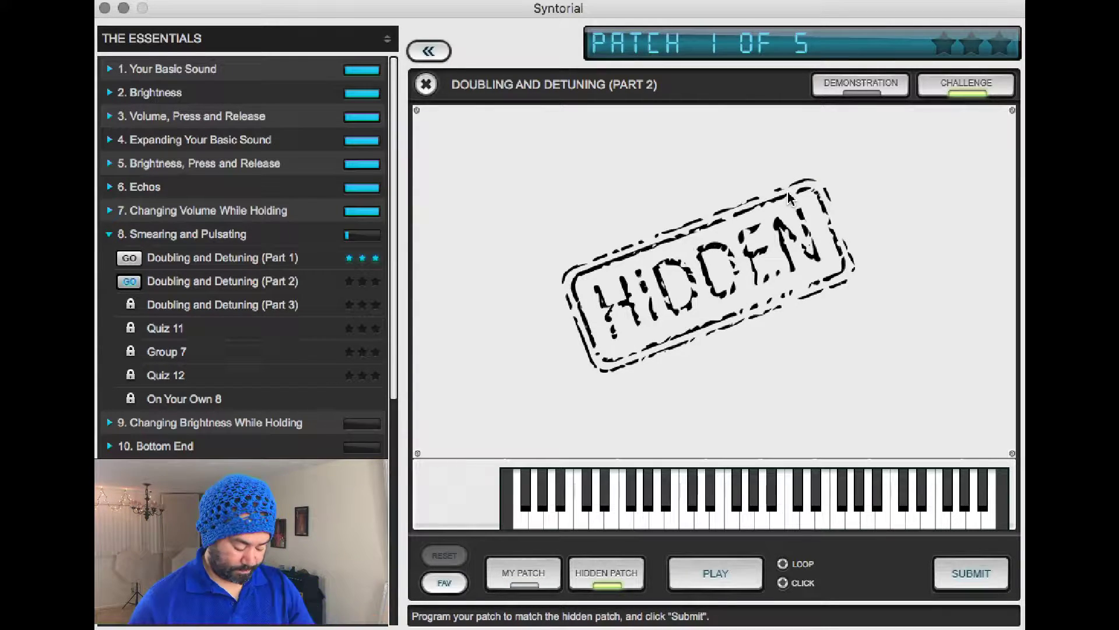
{"action": "key", "text": "Tab"}
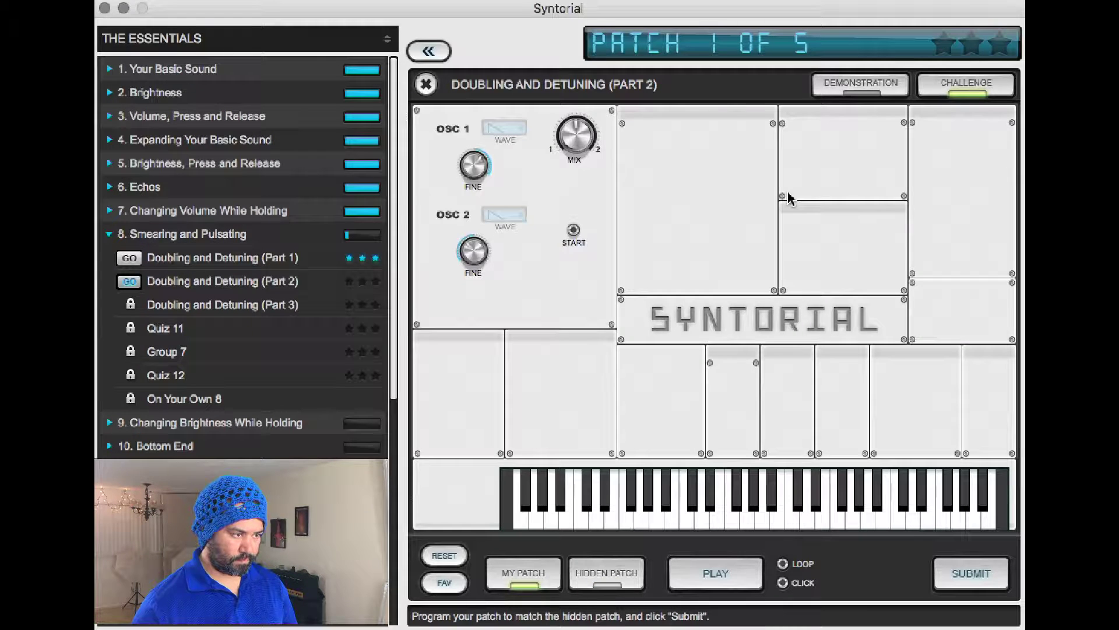
Turn Start back on in patch 1 and alternate with the hidden patch to check the match
{"action": "left_click", "coordinate": [574, 229]}
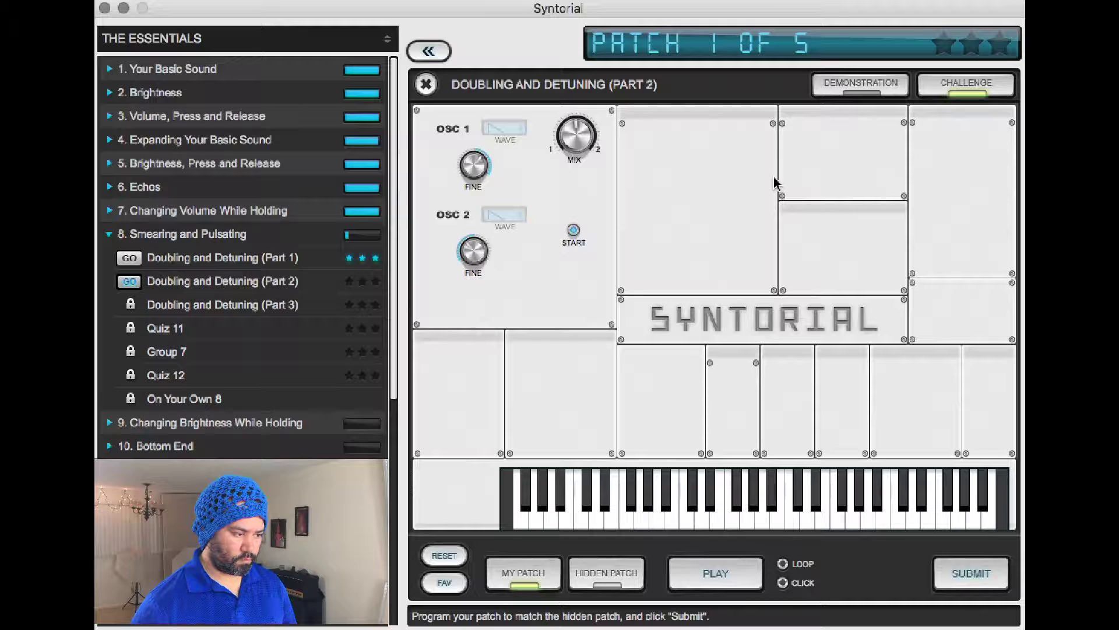
{"action": "key", "text": "Tab"}
{"action": "key", "text": "Tab"}
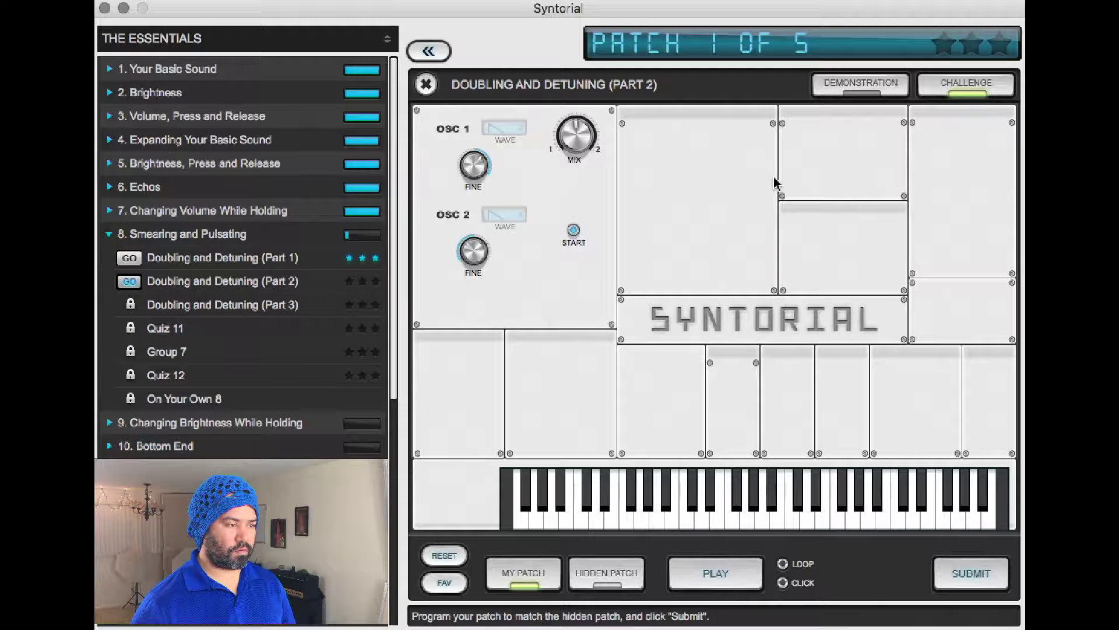
{"action": "key", "text": "Tab"}
{"action": "key", "text": "Tab"}
{"action": "key", "text": "Tab"}
Submit patch 1 with Start off and move on to patch 2, stopping its hidden patch's playback
{"action": "key", "text": "Tab"}
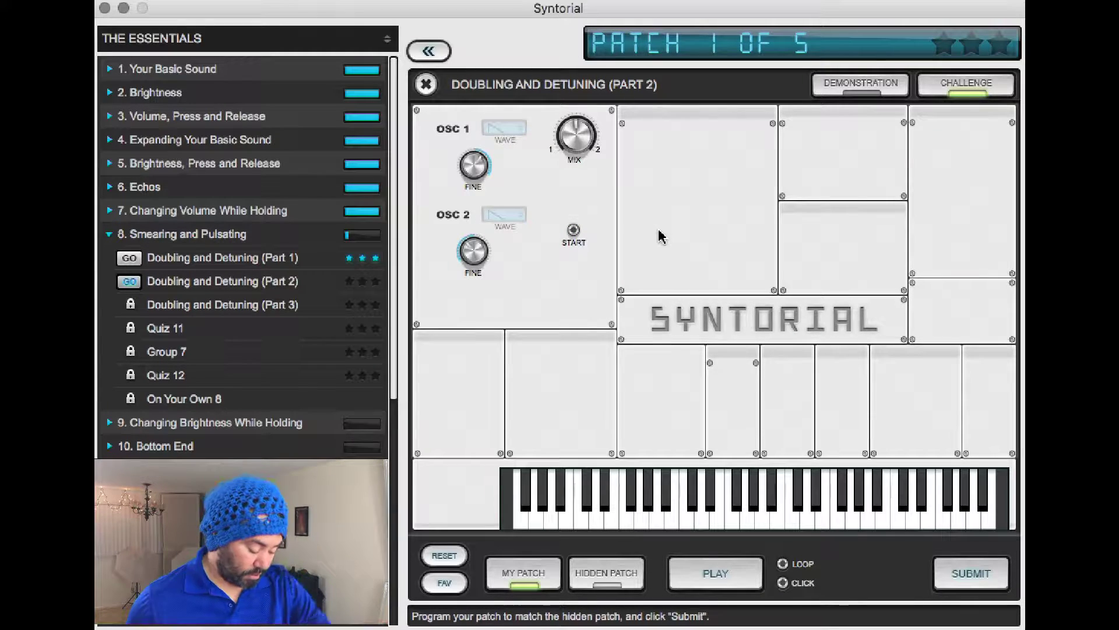
{"action": "key", "text": "Tab"}
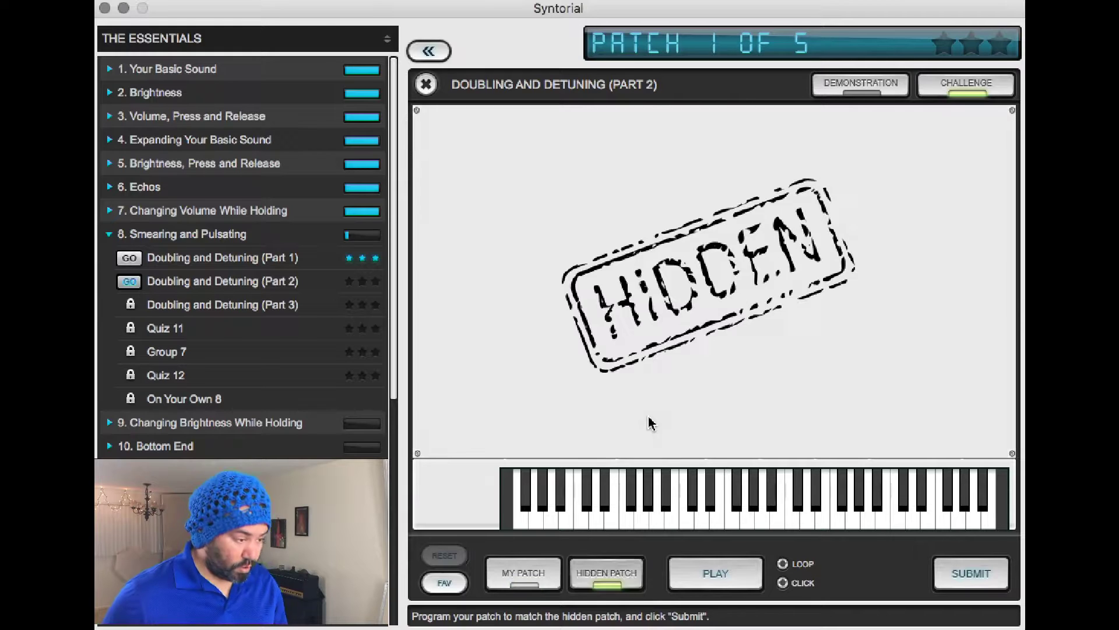
{"action": "left_click", "coordinate": [956, 578]}
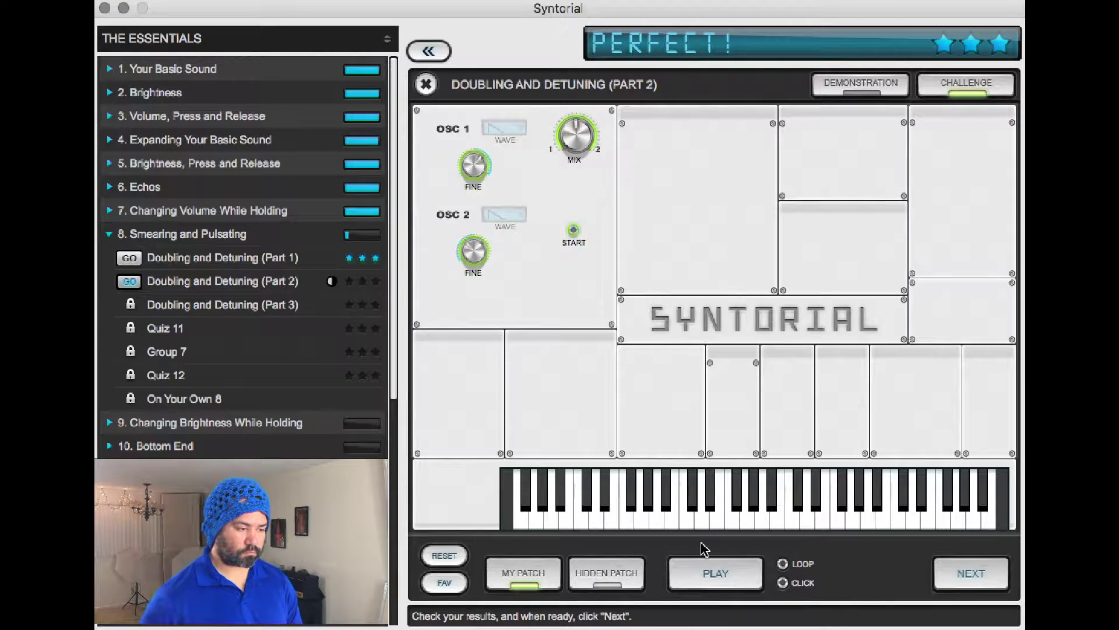
{"action": "left_click", "coordinate": [975, 576]}
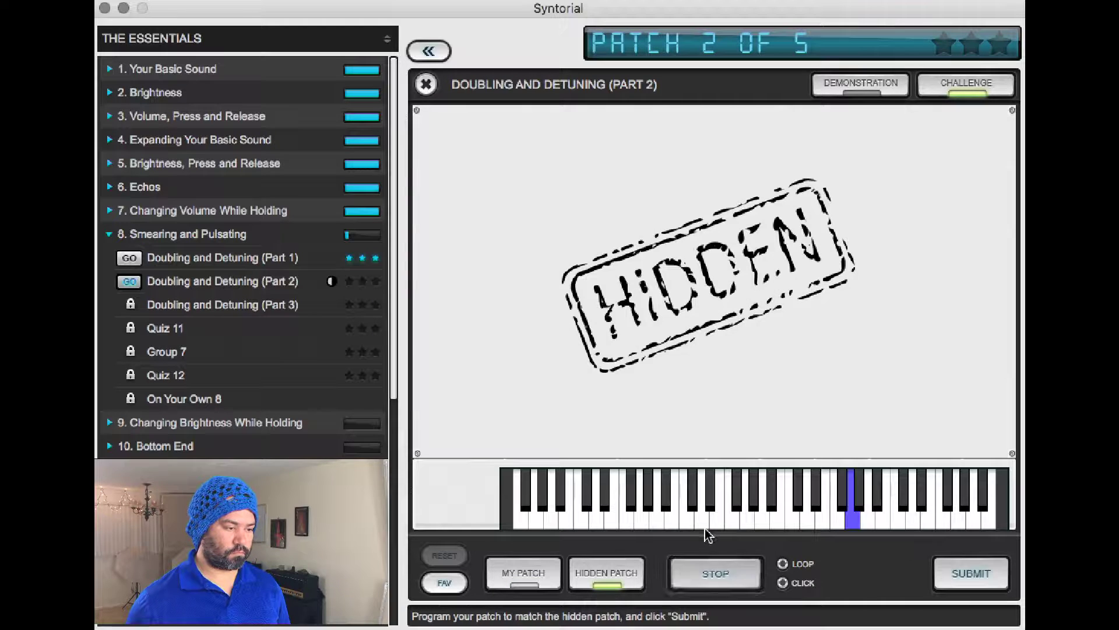
{"action": "left_click", "coordinate": [708, 576]}
Set patch 2's mix to 50%–50% with oscillator 1 detuned upward and oscillator 2 downward, and compare with the hidden patch
{"action": "key", "text": "Tab"}
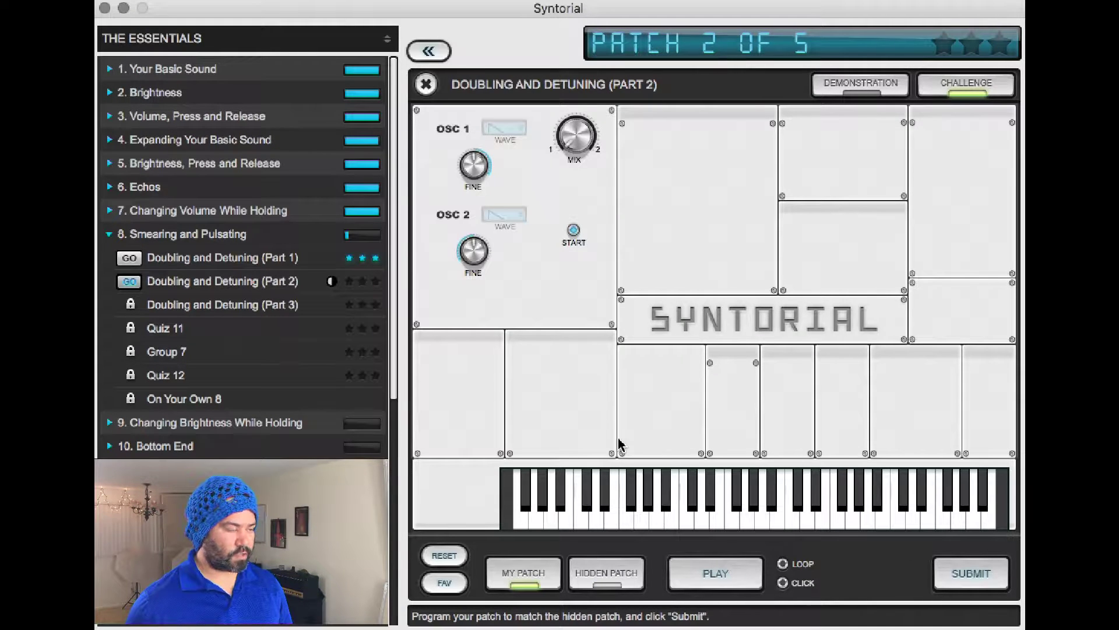
{"action": "left_click_drag", "start_coordinate": [471, 172], "coordinate": [474, 100]}
{"action": "left_click_drag", "start_coordinate": [473, 251], "coordinate": [455, 322]}
{"action": "left_click_drag", "start_coordinate": [575, 136], "coordinate": [579, 68]}
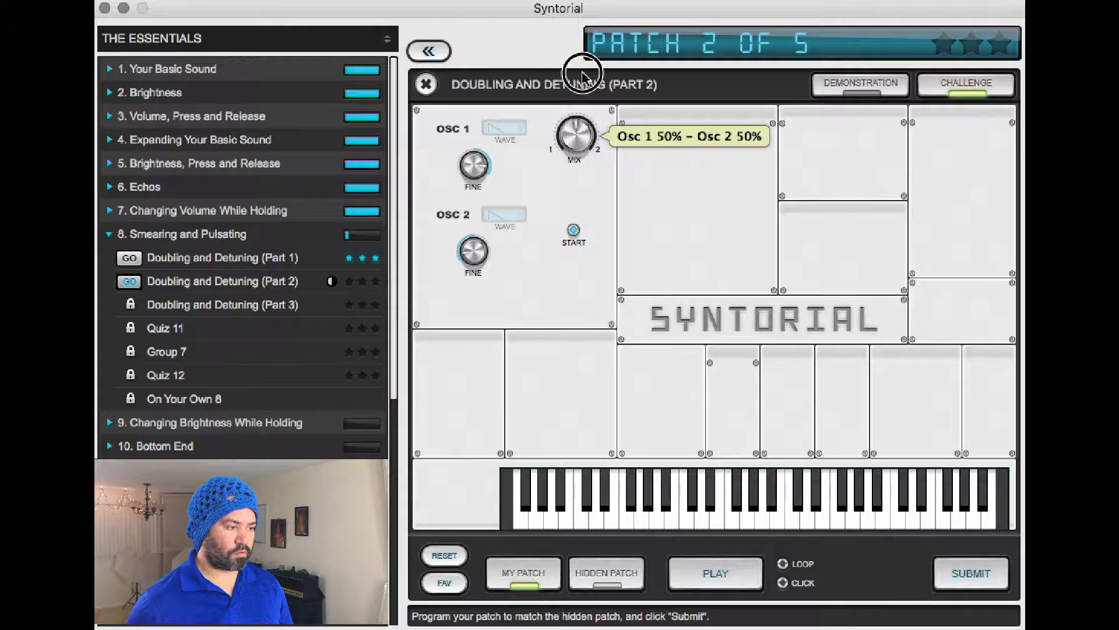
{"action": "key", "text": "Tab"}
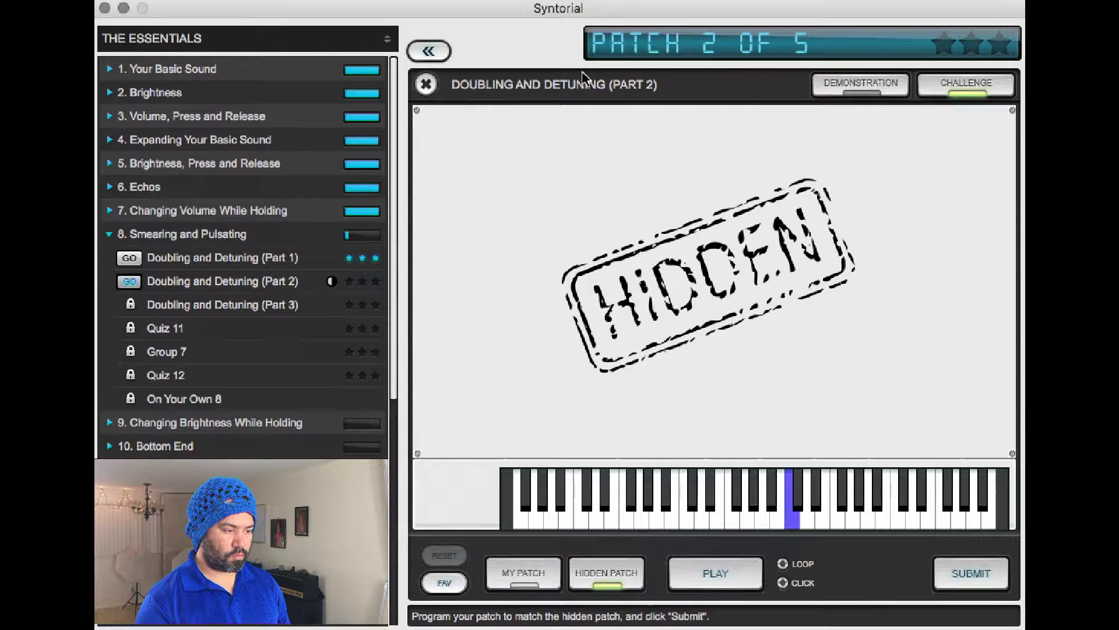
{"action": "key", "text": "Tab"}
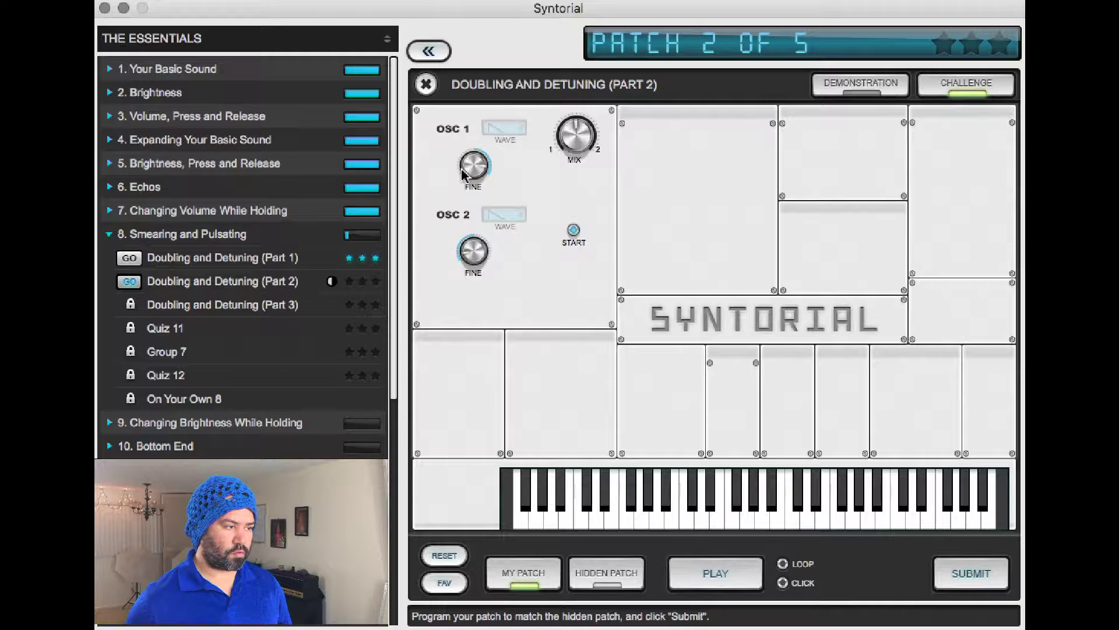
Reduce the fine detuning of both oscillators in patch 2, check it against the hidden patch, and submit it
{"action": "left_click_drag", "start_coordinate": [464, 175], "coordinate": [467, 192]}
{"action": "left_click_drag", "start_coordinate": [469, 248], "coordinate": [464, 250]}
{"action": "key", "text": "Tab"}
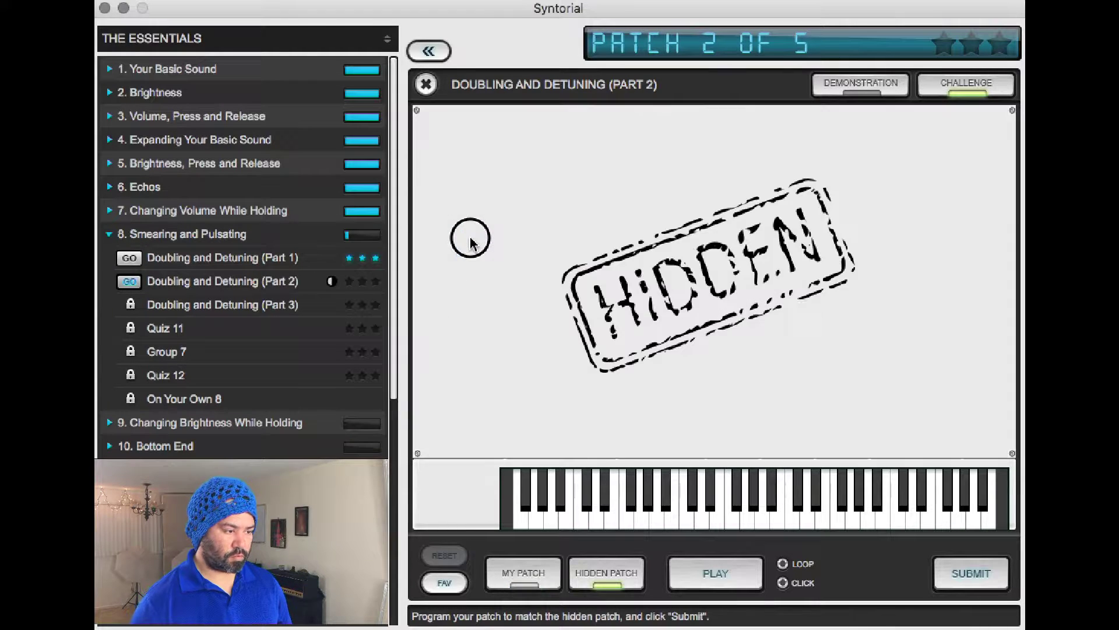
{"action": "key", "text": "Tab"}
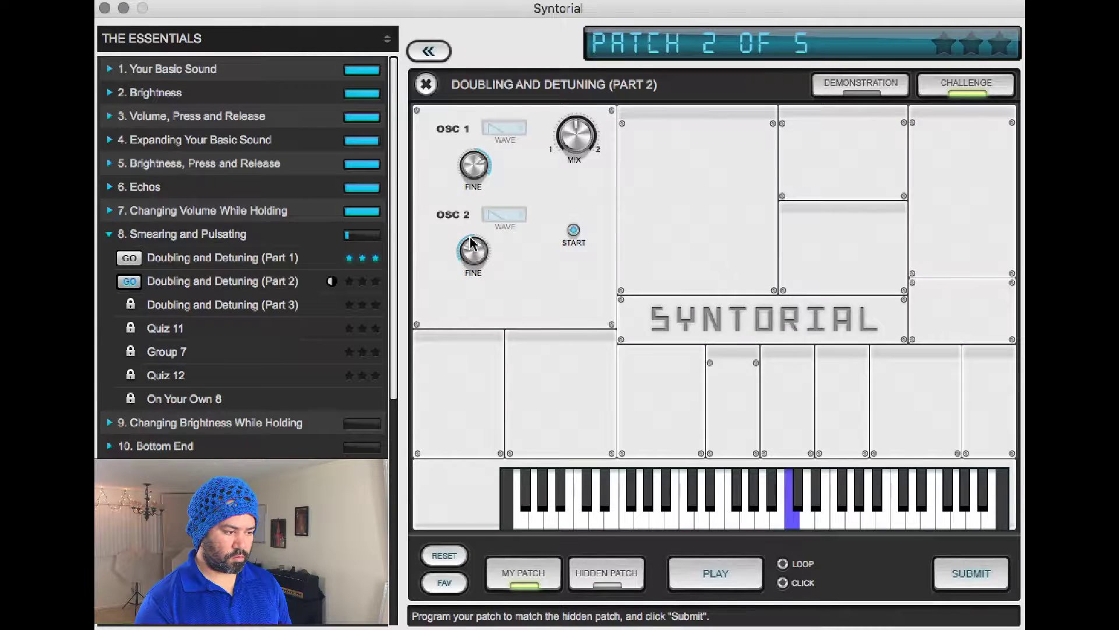
{"action": "key", "text": "Tab"}
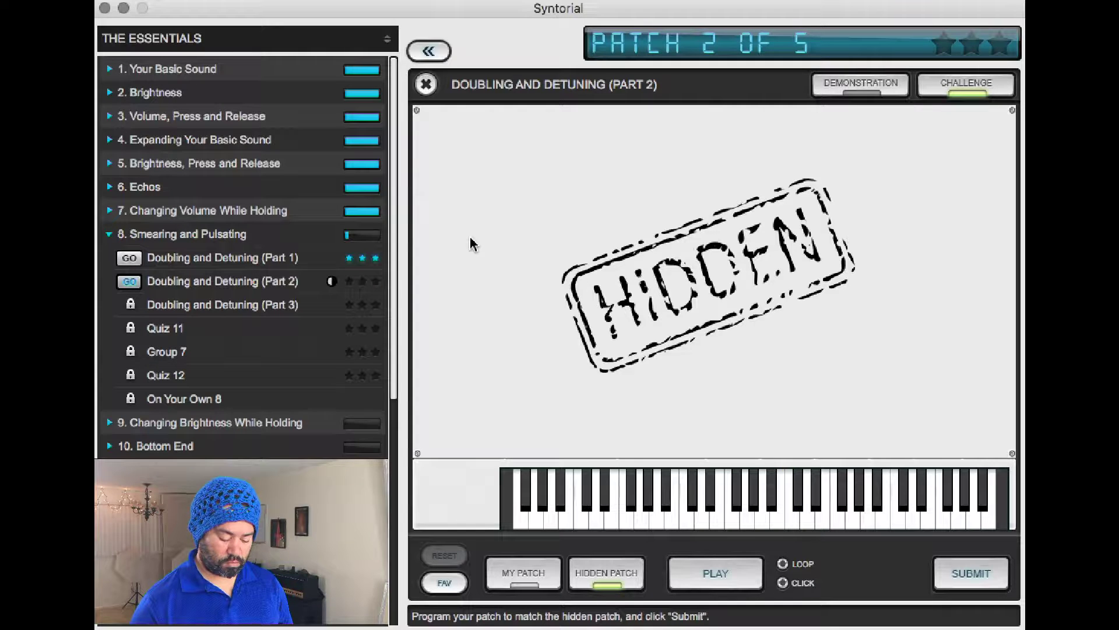
{"action": "key", "text": "Tab"}
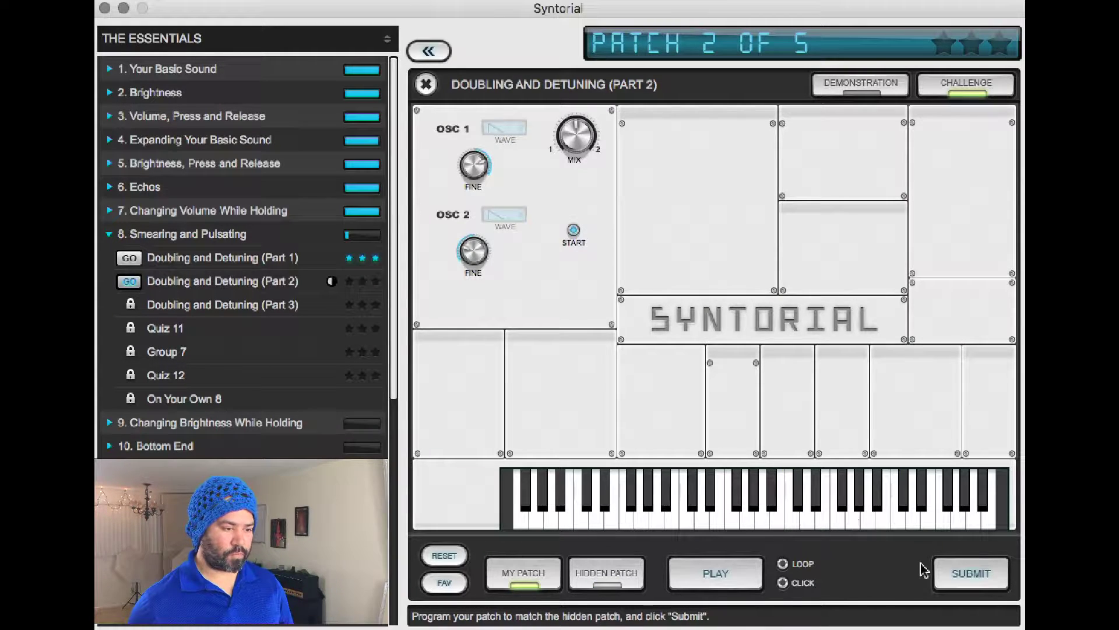
{"action": "left_click", "coordinate": [957, 576]}
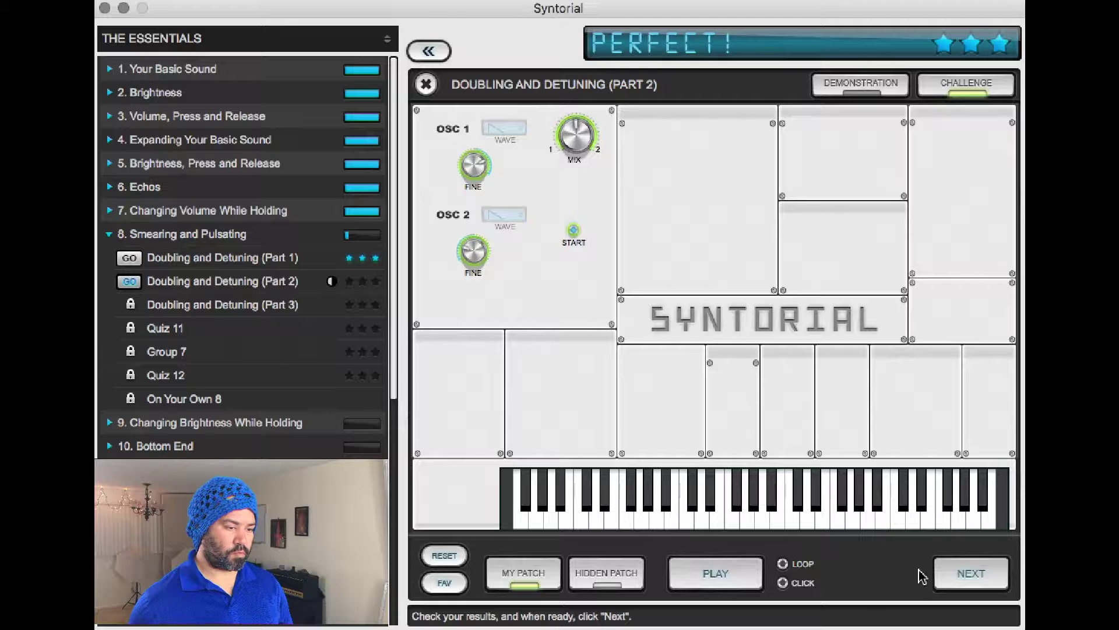
Move on to patch 3 and balance its mix evenly, with oscillator 1 detuned upward and oscillator 2 downward
{"action": "left_click", "coordinate": [954, 575]}
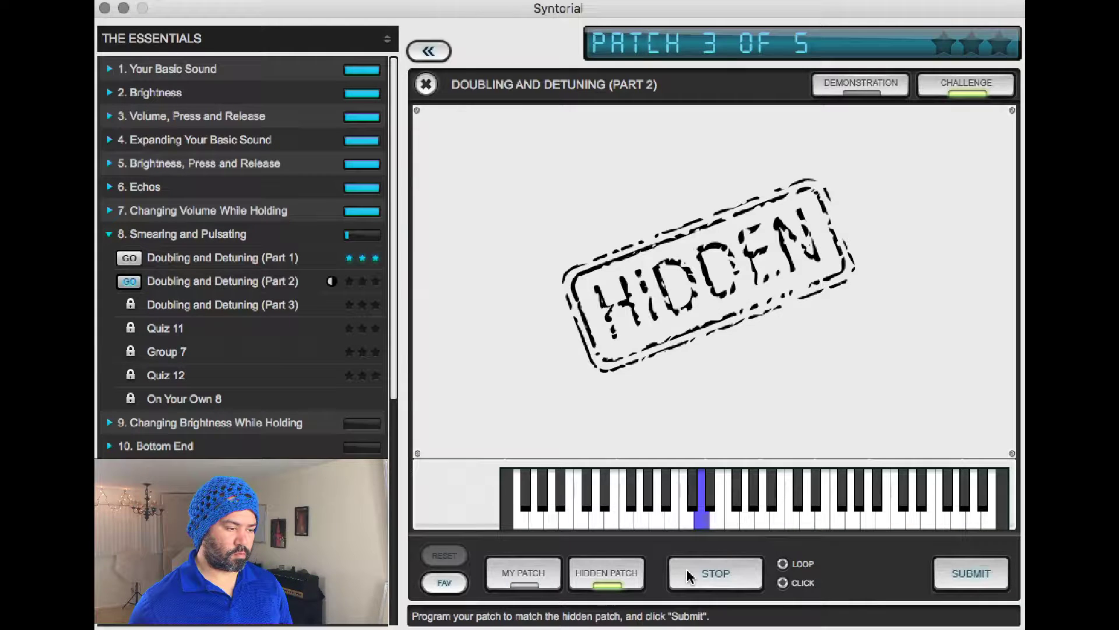
{"action": "left_click", "coordinate": [690, 574]}
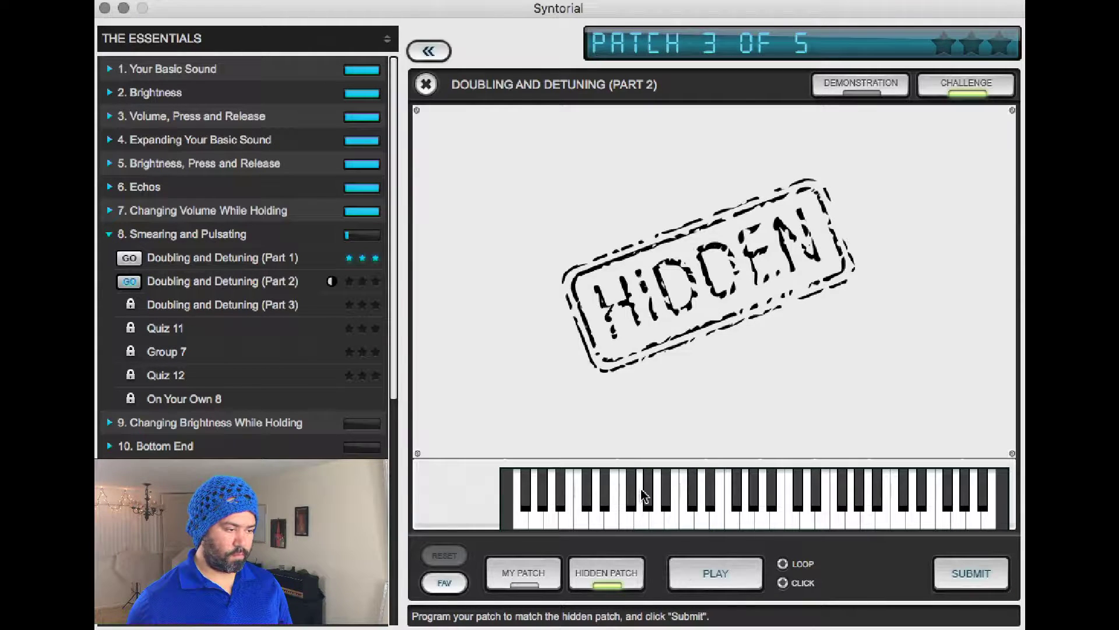
{"action": "left_click", "coordinate": [644, 496]}
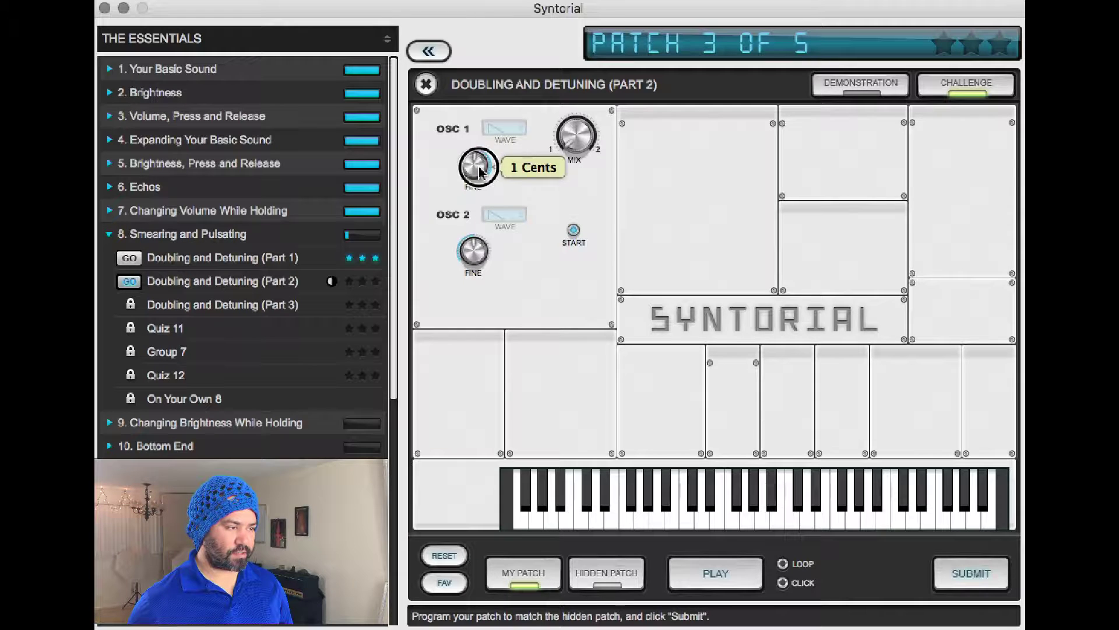
{"action": "left_click_drag", "start_coordinate": [574, 136], "coordinate": [571, 76]}
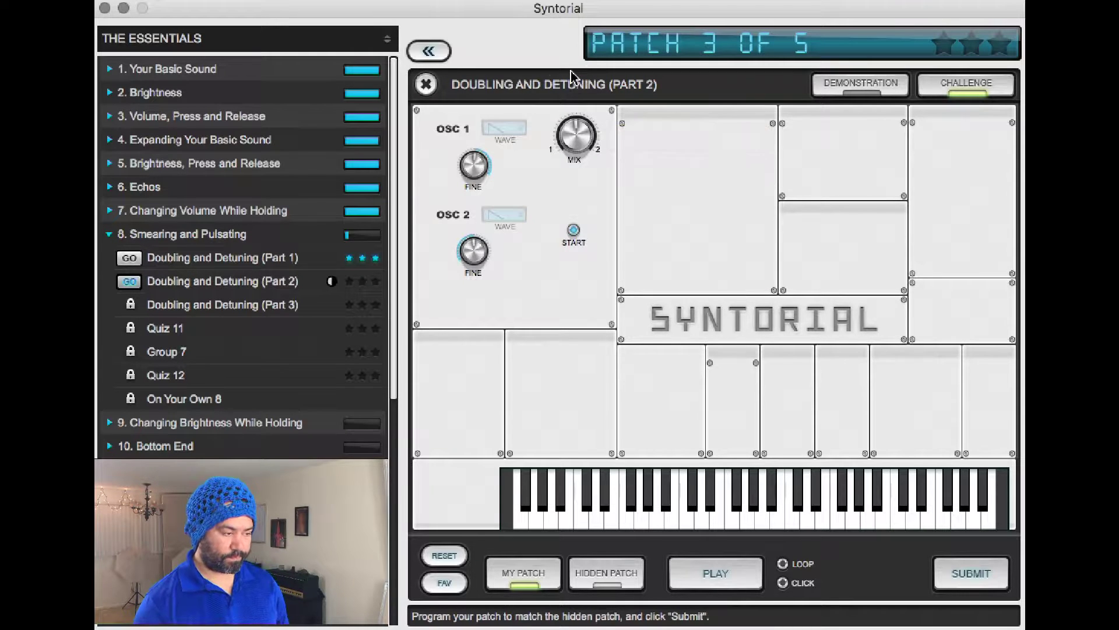
Alternate between patch 3 and its hidden patch to check the match, and submit patch 3
{"action": "key", "text": "Tab"}
{"action": "key", "text": "Tab"}
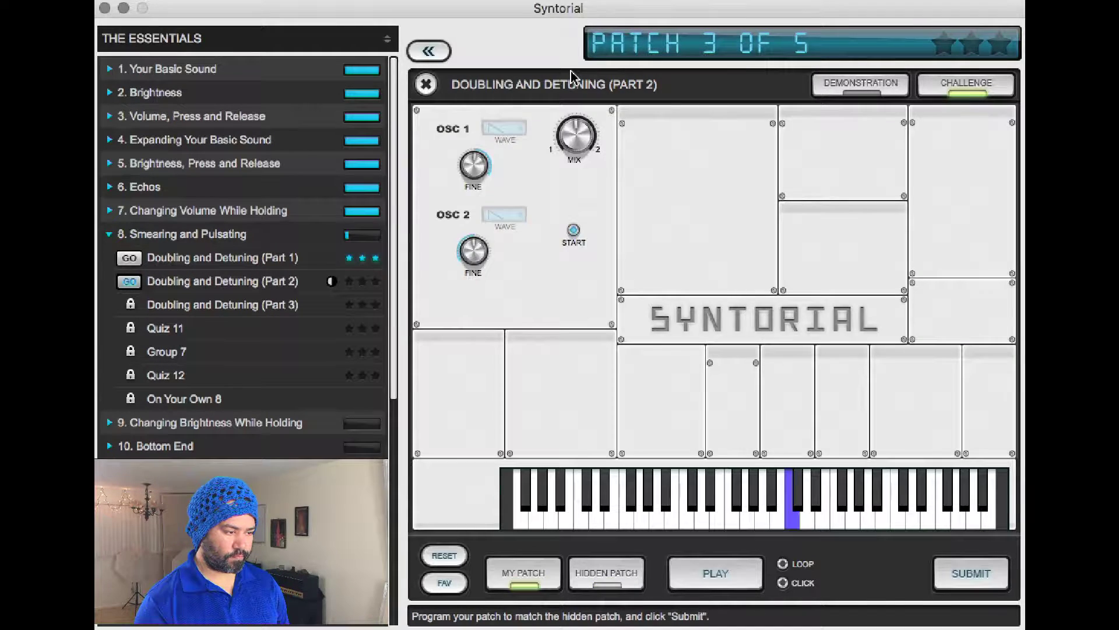
{"action": "key", "text": "Tab"}
{"action": "key", "text": "Tab"}
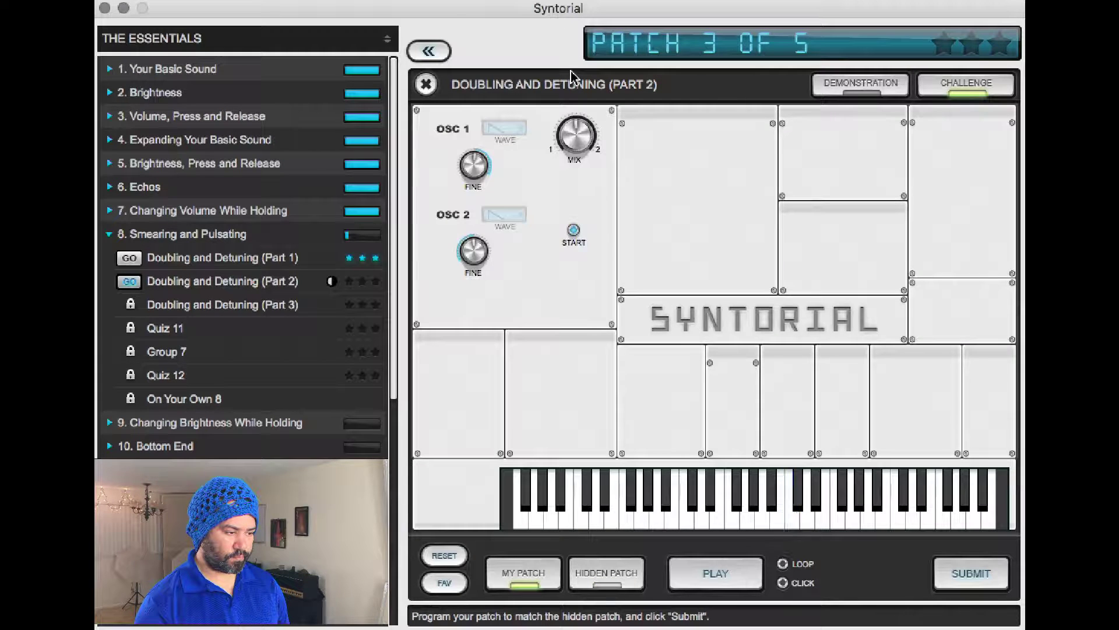
{"action": "key", "text": "Tab"}
{"action": "key", "text": "Tab"}
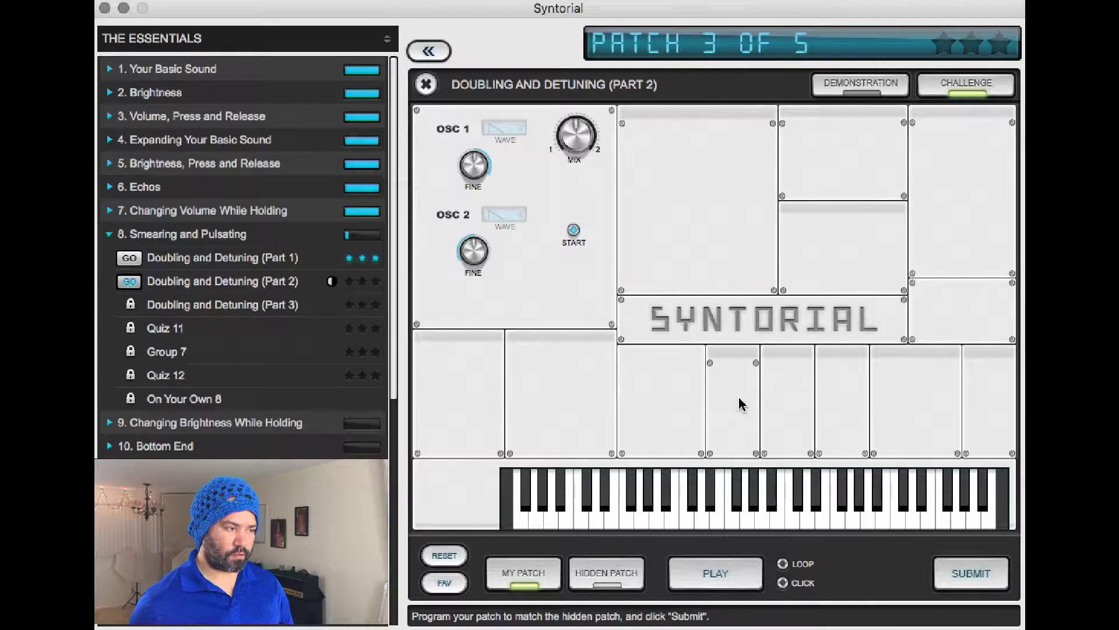
{"action": "left_click", "coordinate": [965, 573]}
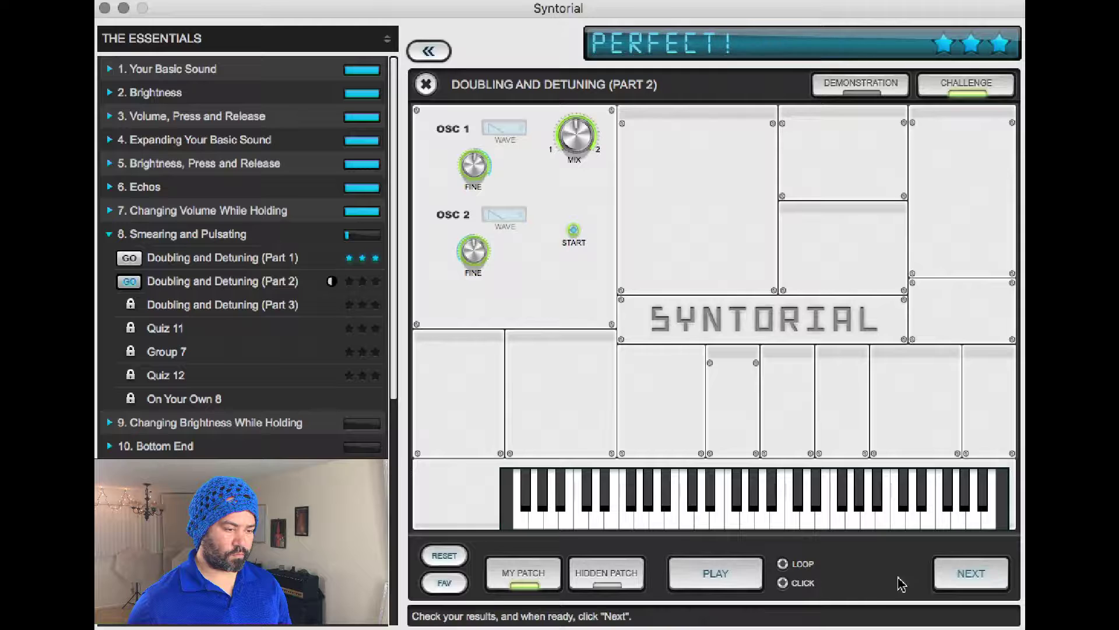
Submit patch 4 and move on to patch 5, stopping its hidden patch's playback
{"action": "left_click", "coordinate": [735, 574]}
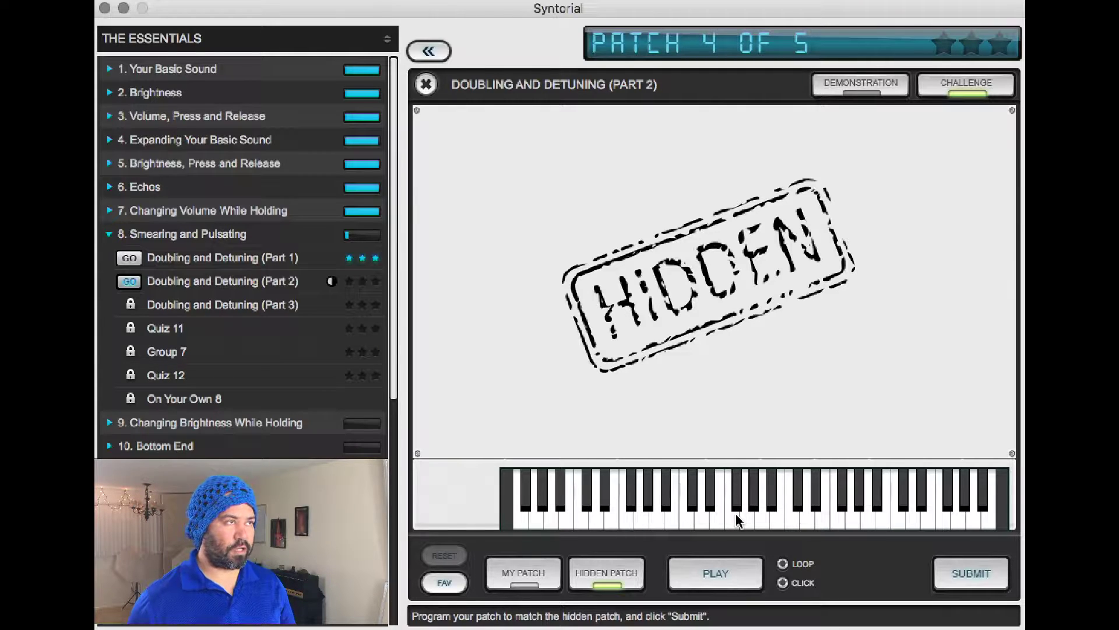
{"action": "left_click", "coordinate": [951, 574]}
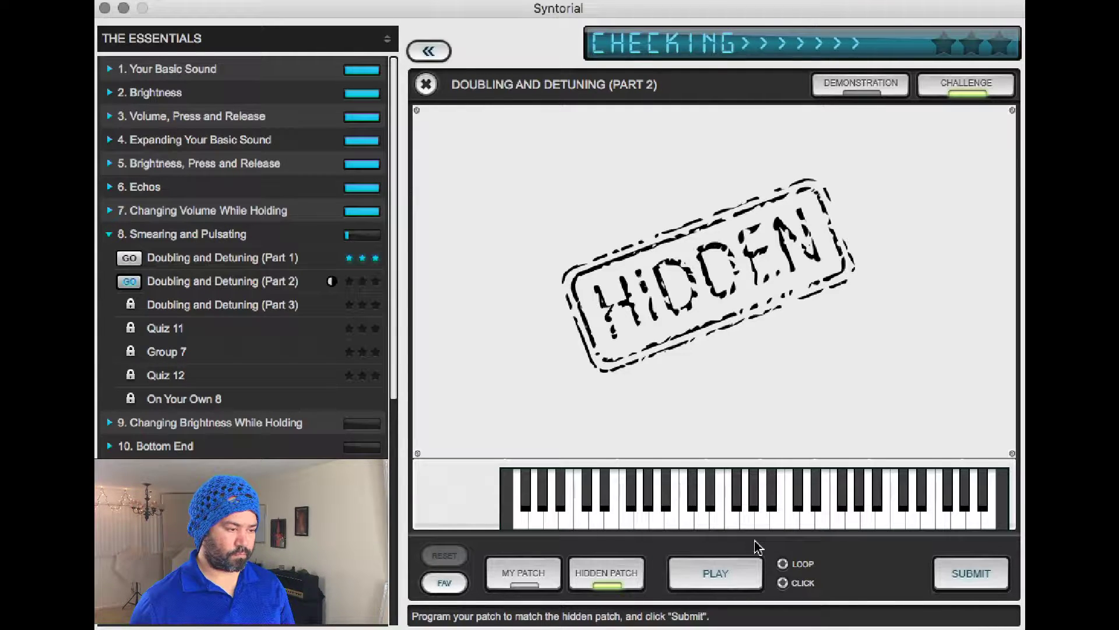
{"action": "left_click", "coordinate": [947, 577]}
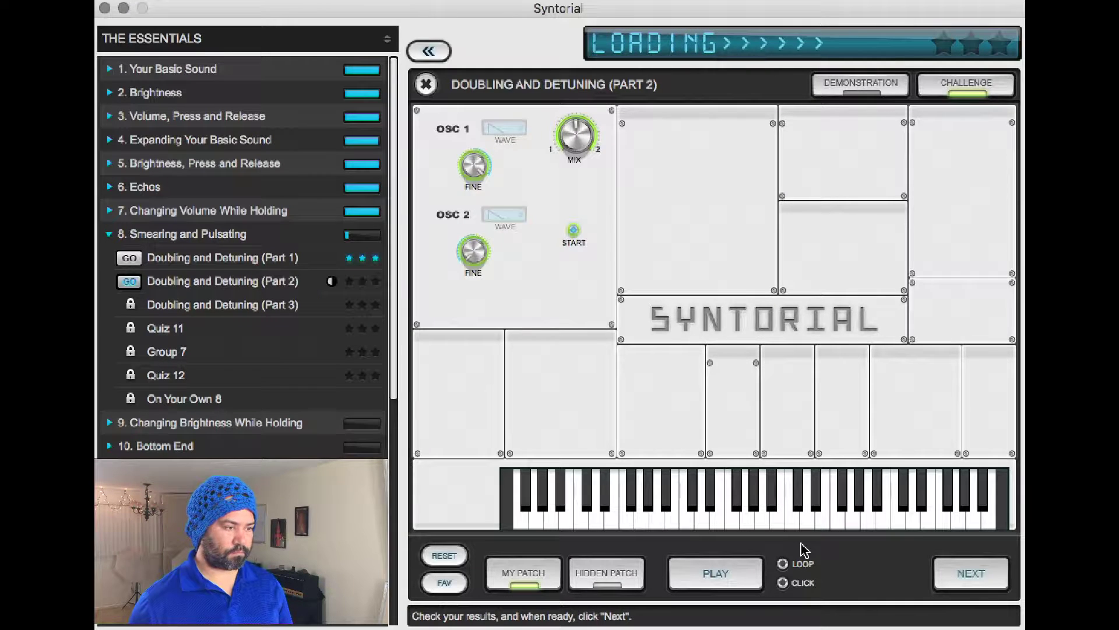
{"action": "left_click", "coordinate": [716, 574]}
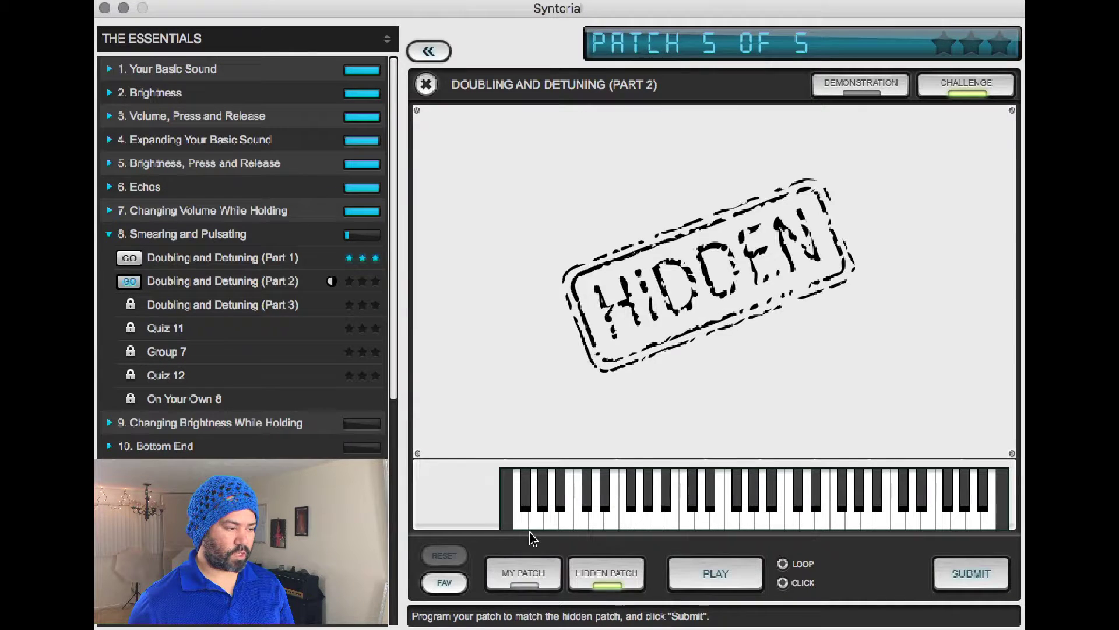
Set patch 5 to an even mix with opposite oscillator detuning and Start off, and compare it with the hidden patch
{"action": "left_click", "coordinate": [523, 574]}
{"action": "left_click", "coordinate": [594, 39]}
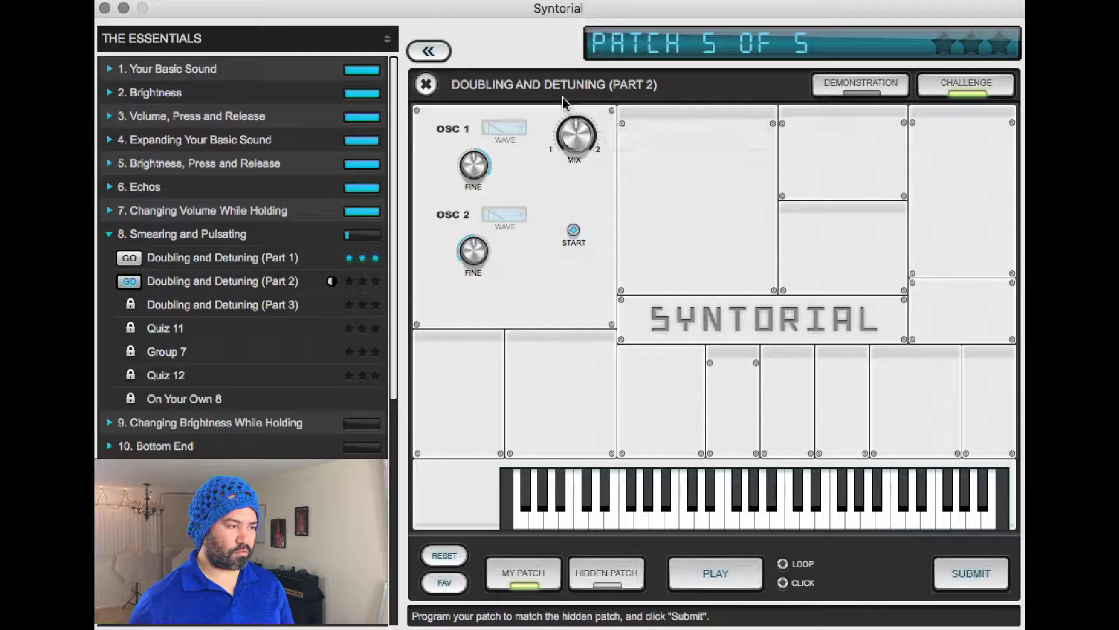
{"action": "left_click_drag", "start_coordinate": [477, 272], "coordinate": [465, 280]}
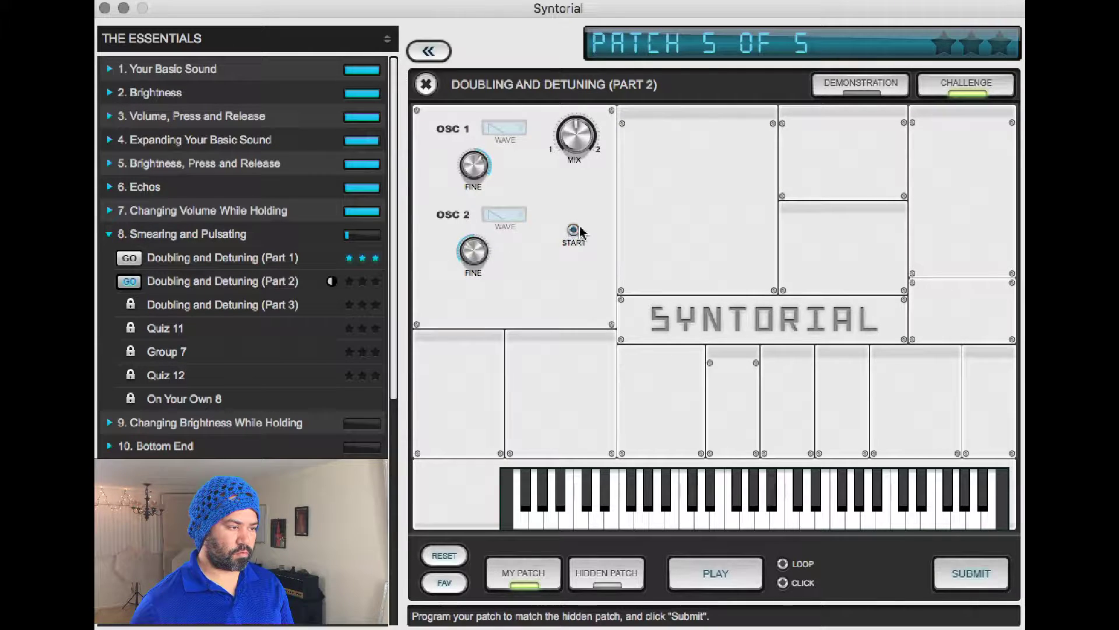
{"action": "key", "text": "Tab"}
{"action": "key", "text": "a"}
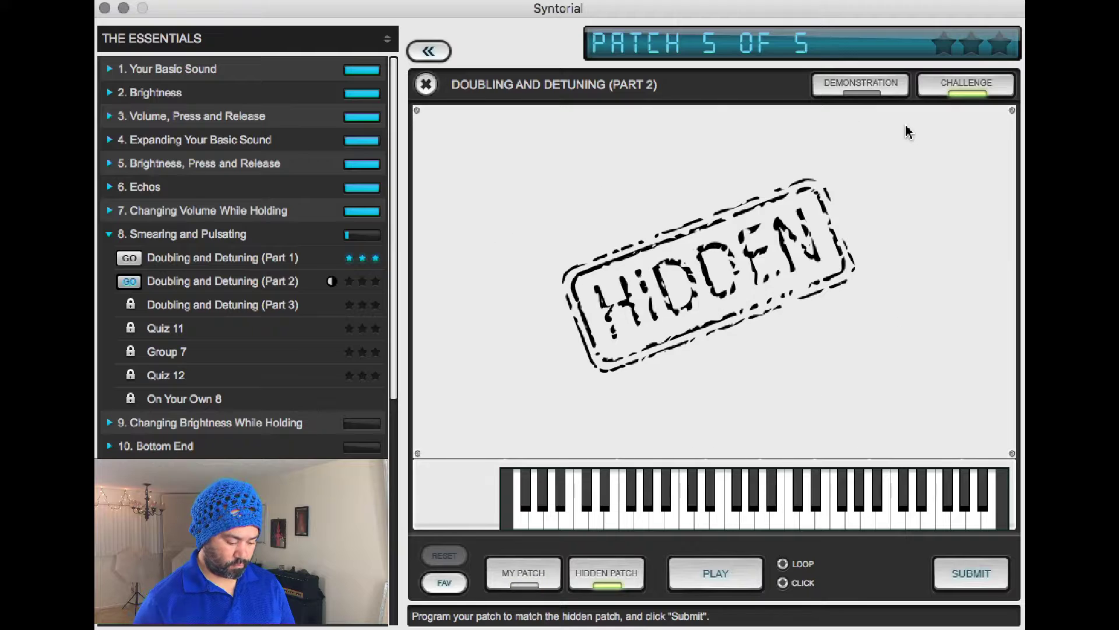
Readjust the fine tuning of both oscillators in patch 5, check it against the hidden patch, and submit it
{"action": "key", "text": "Tab"}
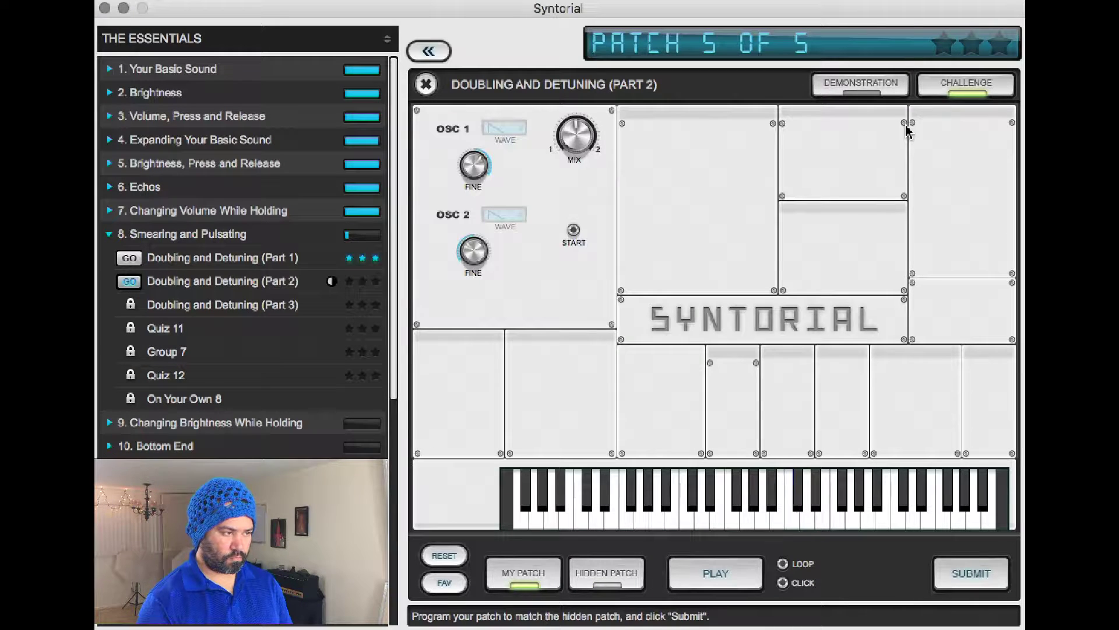
{"action": "left_click", "coordinate": [479, 182]}
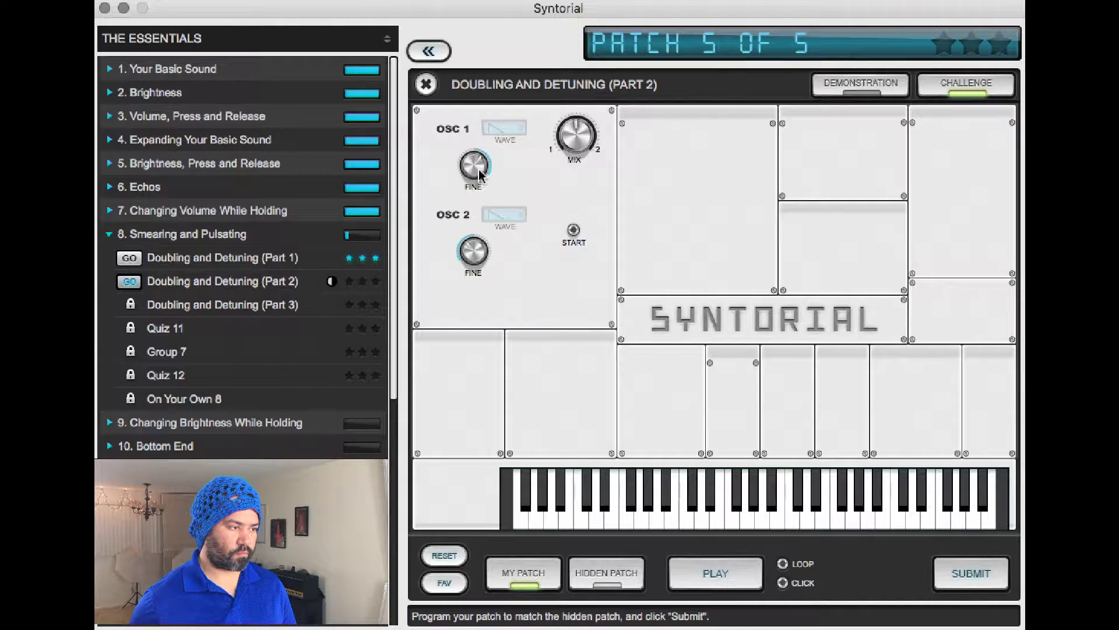
{"action": "left_click_drag", "start_coordinate": [479, 182], "coordinate": [479, 185]}
{"action": "left_click_drag", "start_coordinate": [474, 250], "coordinate": [471, 258]}
{"action": "key", "text": "Tab"}
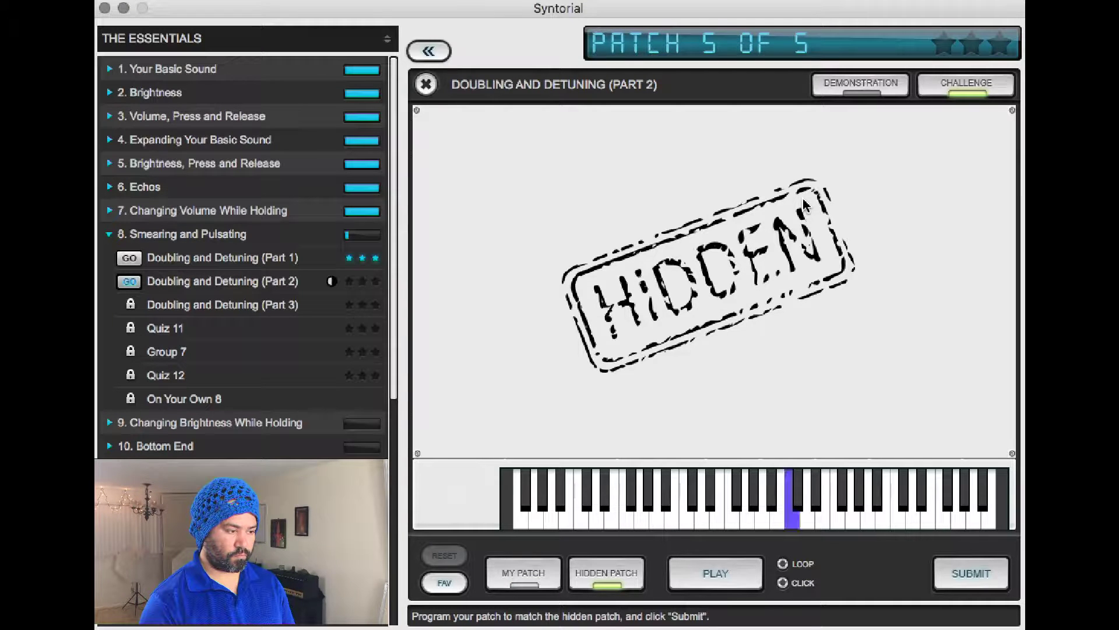
{"action": "key", "text": "Tab"}
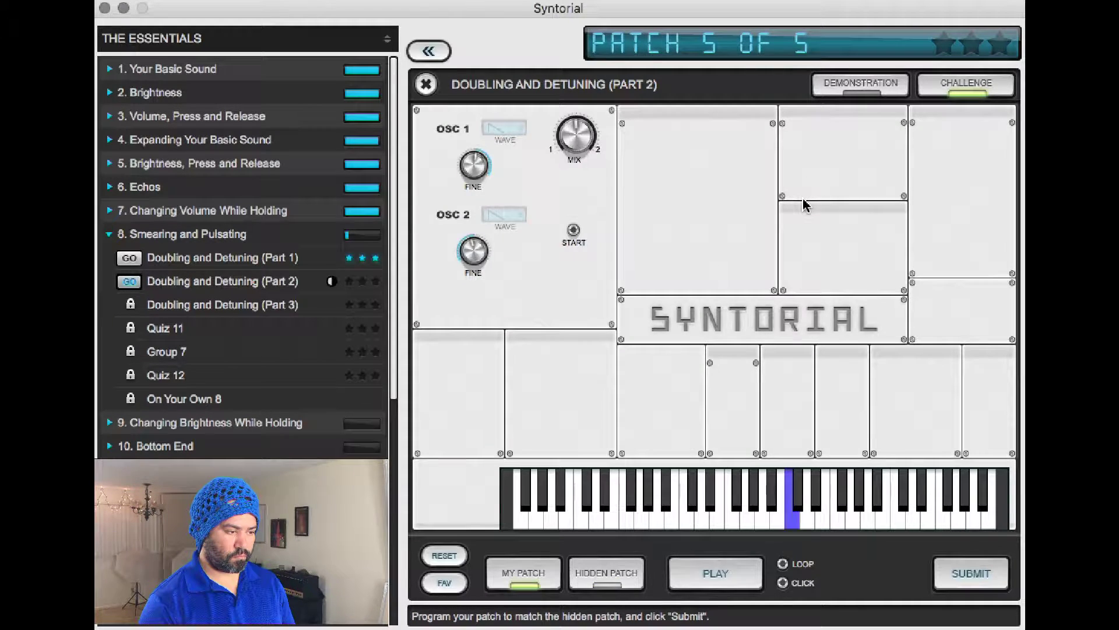
{"action": "key", "text": "Tab"}
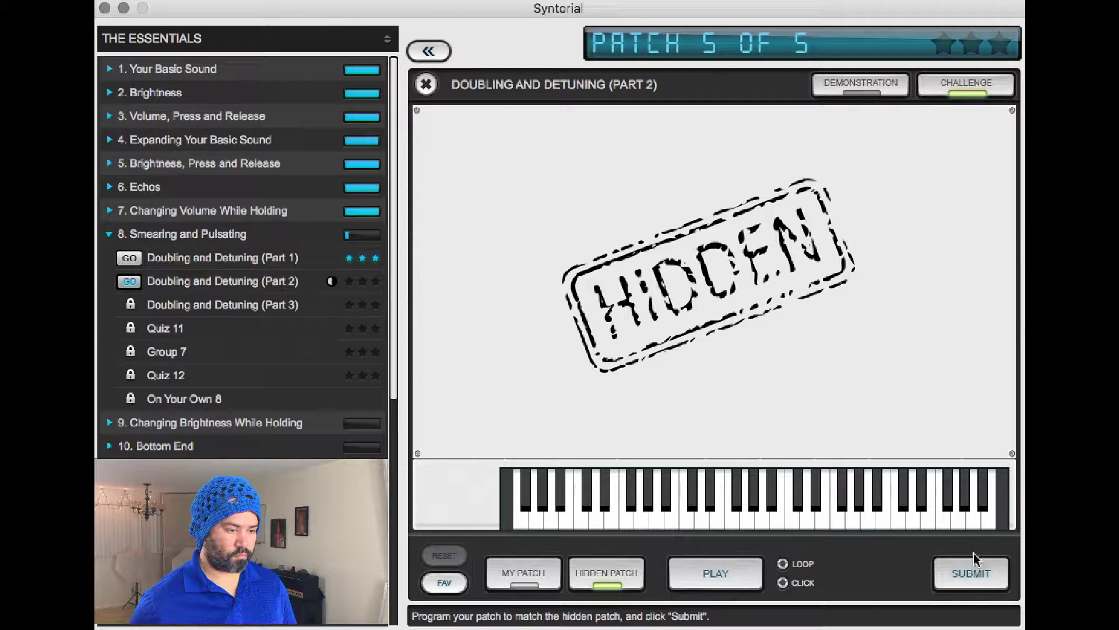
{"action": "left_click", "coordinate": [951, 577]}
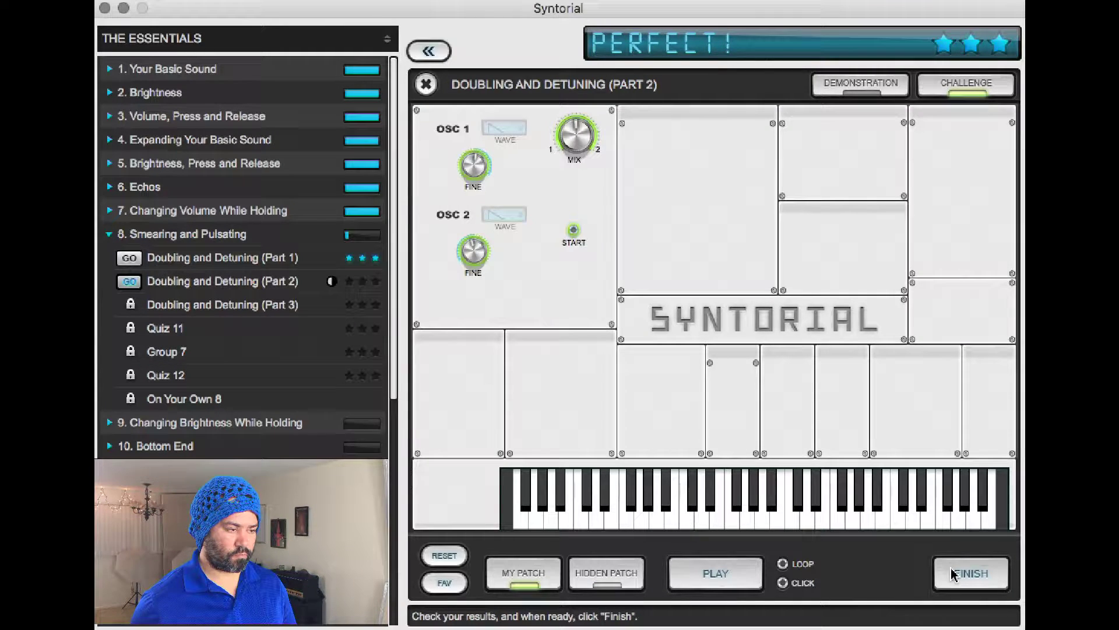
Finish the Part 2 challenge and start the Doubling and Detuning (Part 3) challenge, stopping the first hidden patch's playback
{"action": "left_click", "coordinate": [951, 574]}
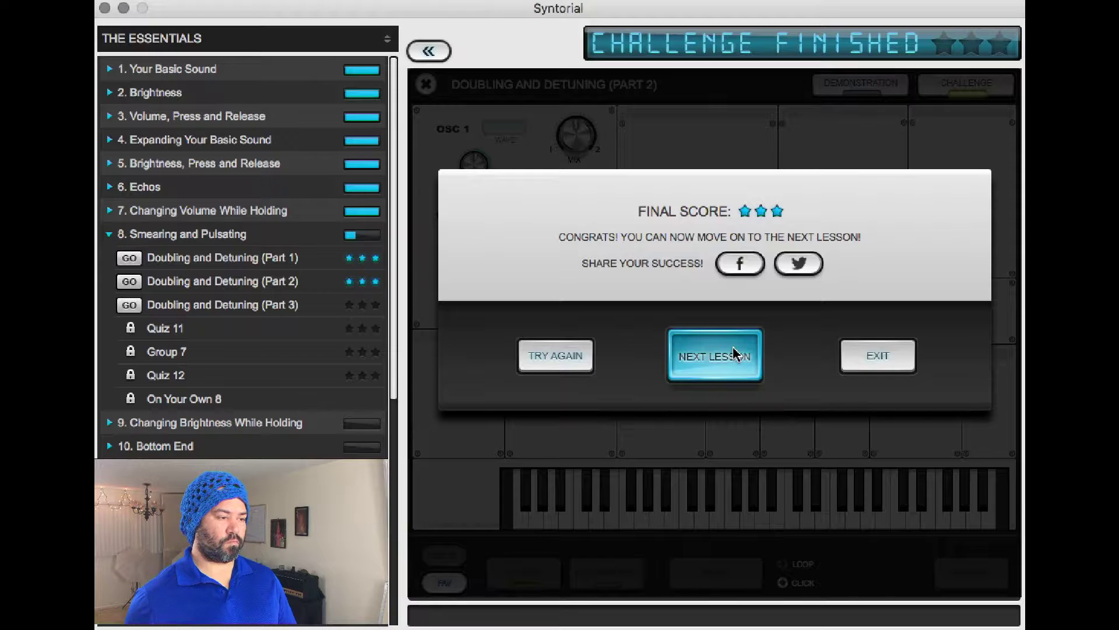
{"action": "left_click", "coordinate": [734, 353]}
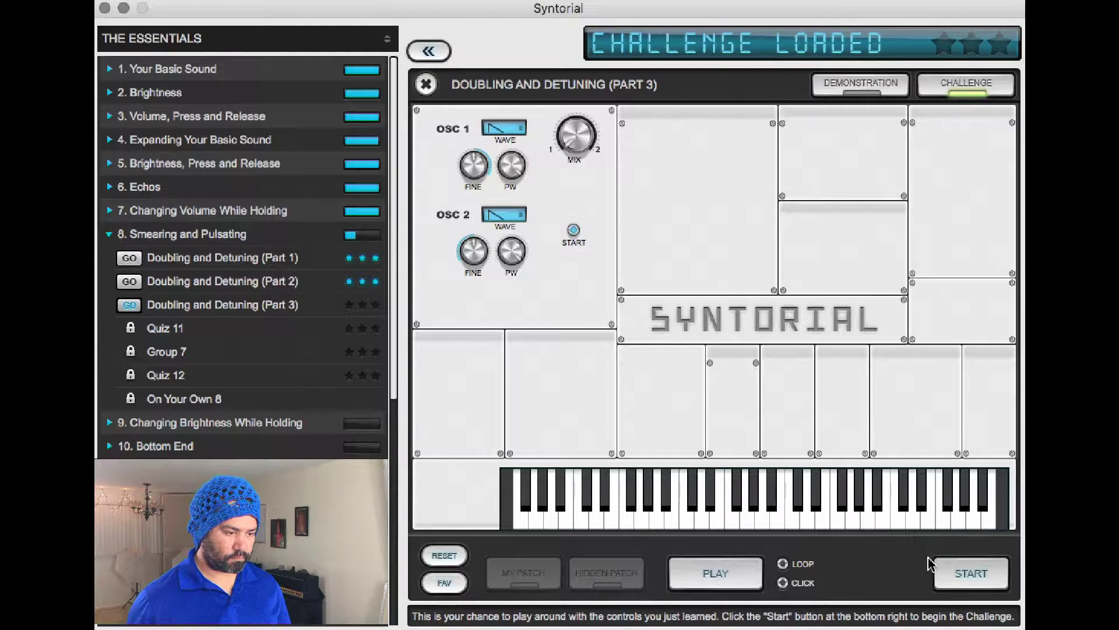
{"action": "left_click", "coordinate": [950, 573]}
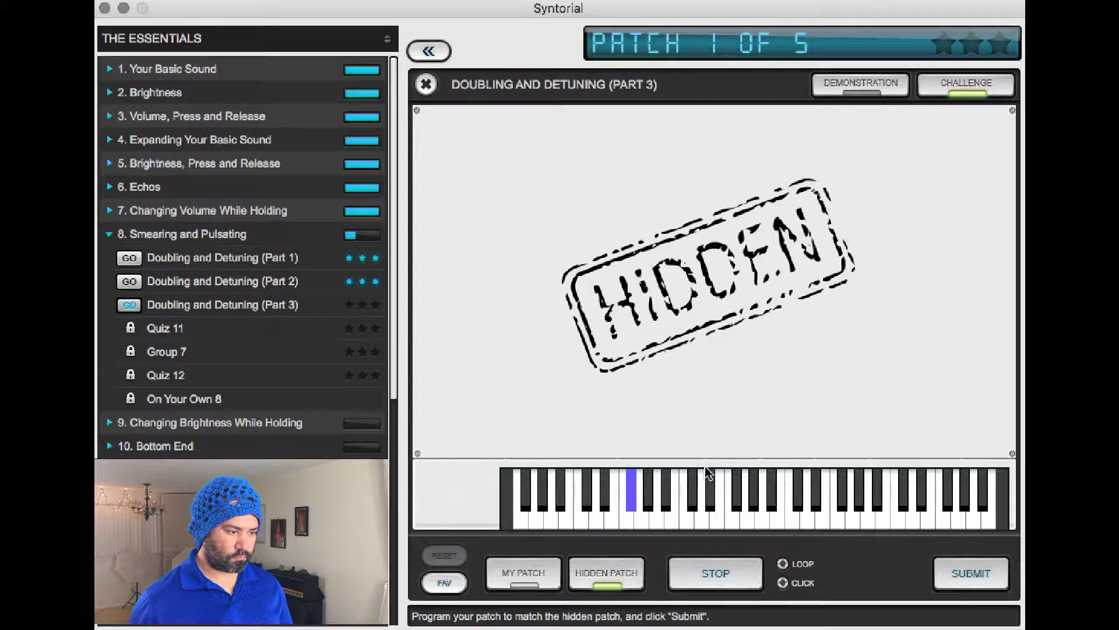
{"action": "left_click", "coordinate": [708, 574]}
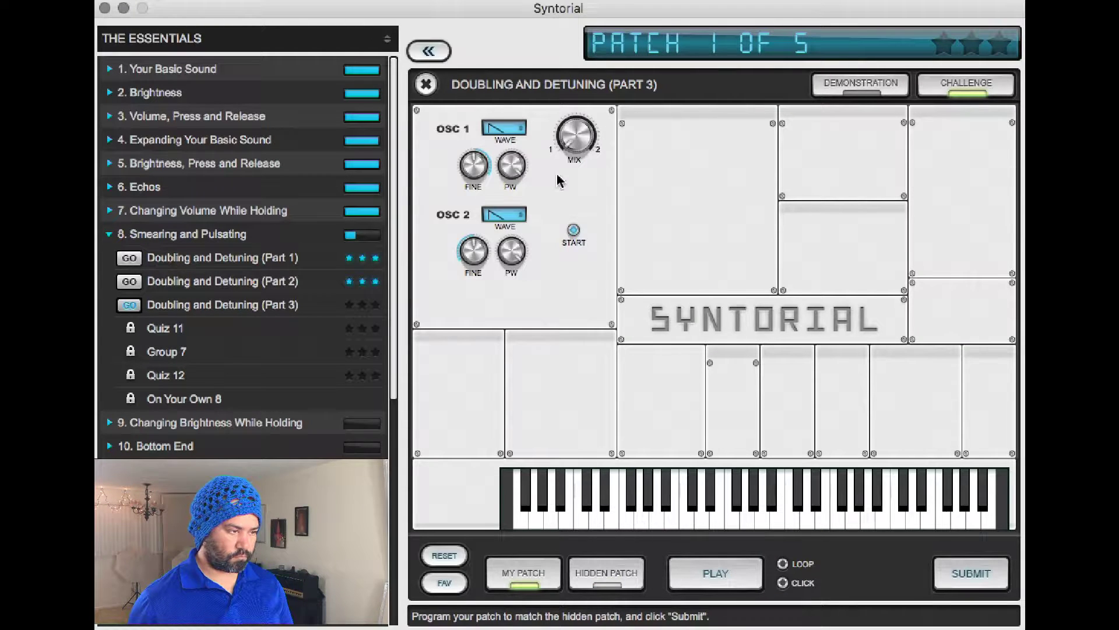
Balance Part 3 patch 1's mix evenly with the oscillators detuned in opposite directions, and compare it with the hidden patch
{"action": "left_click_drag", "start_coordinate": [588, 151], "coordinate": [472, 169]}
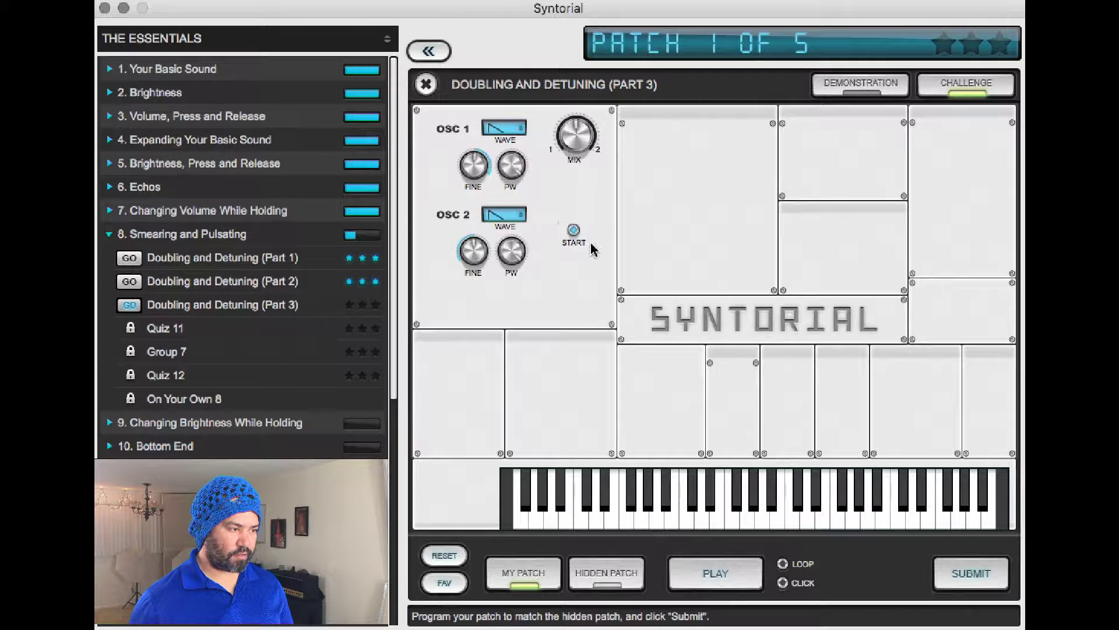
{"action": "key", "text": "Tab"}
{"action": "key", "text": "space"}
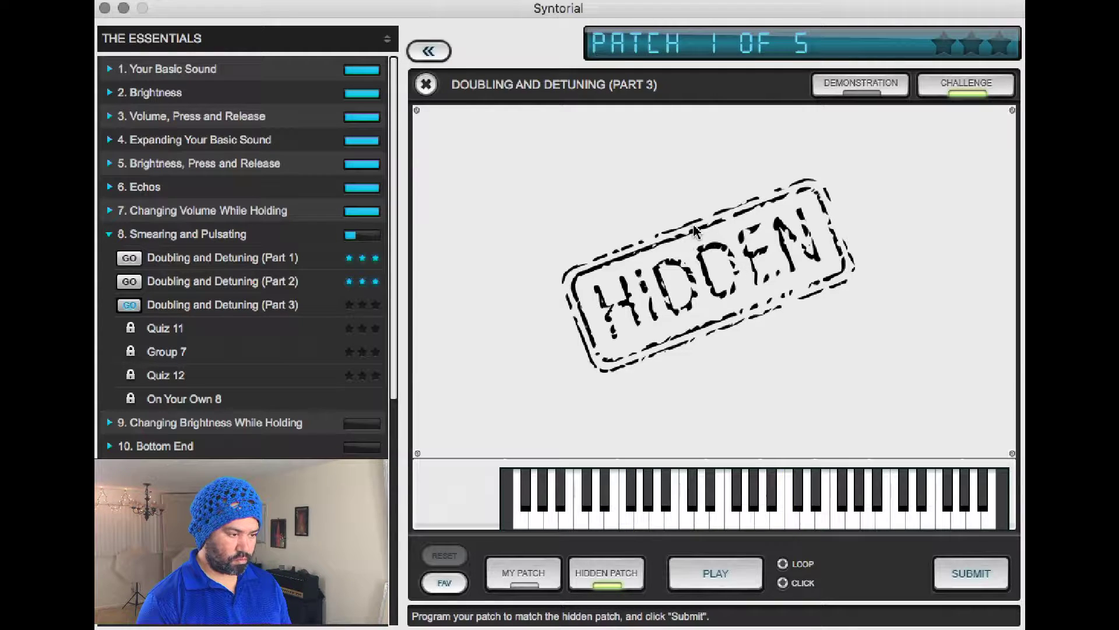
{"action": "key", "text": "Tab"}
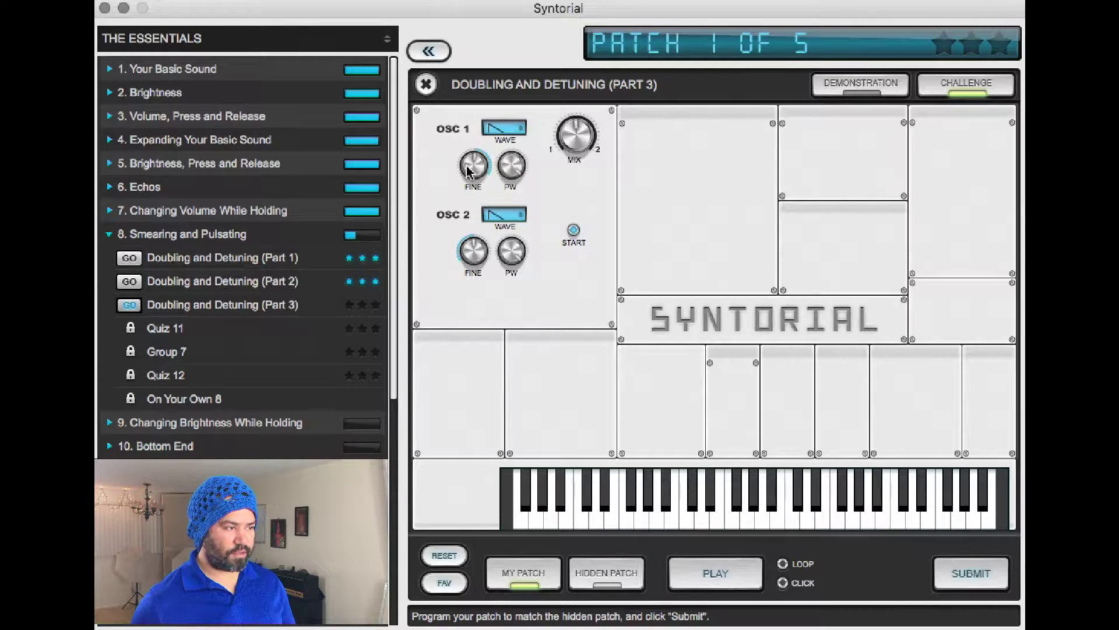
Alternate between patch 1 and the hidden patch to check the match, then submit it and move on to patch 2
{"action": "key", "text": "space"}
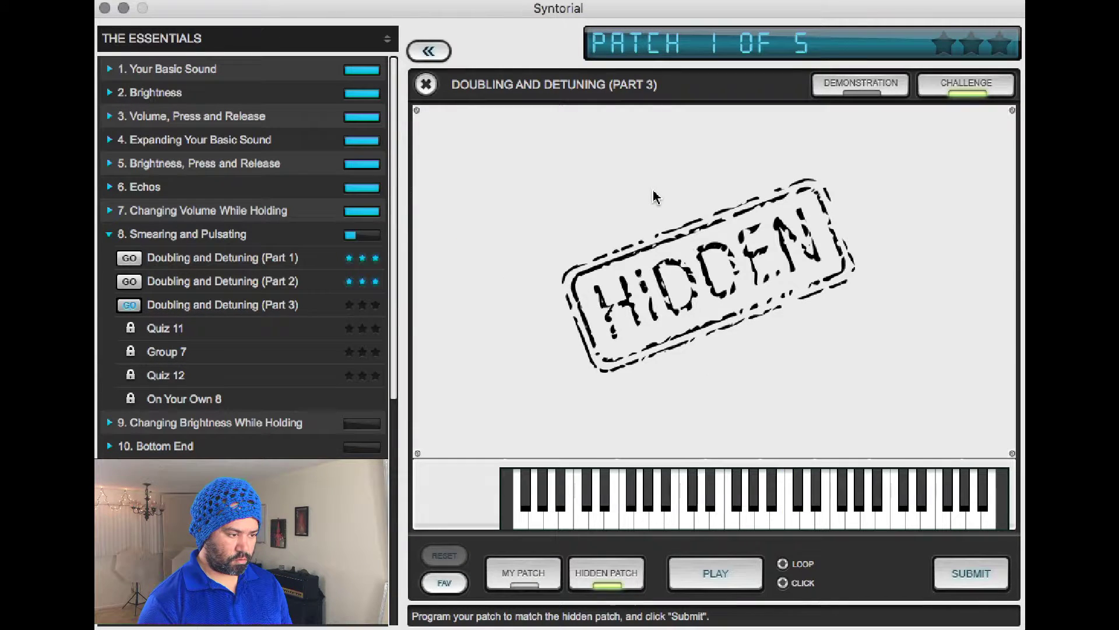
{"action": "key", "text": "space"}
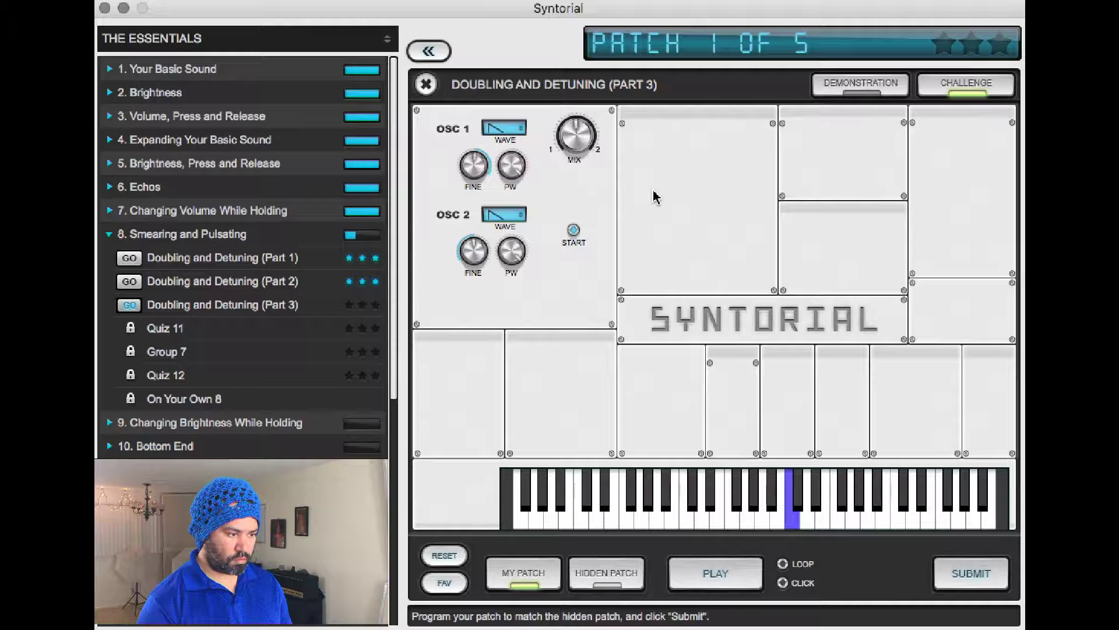
{"action": "key", "text": "space"}
{"action": "key", "text": "space"}
{"action": "key", "text": "space"}
{"action": "key", "text": "space"}
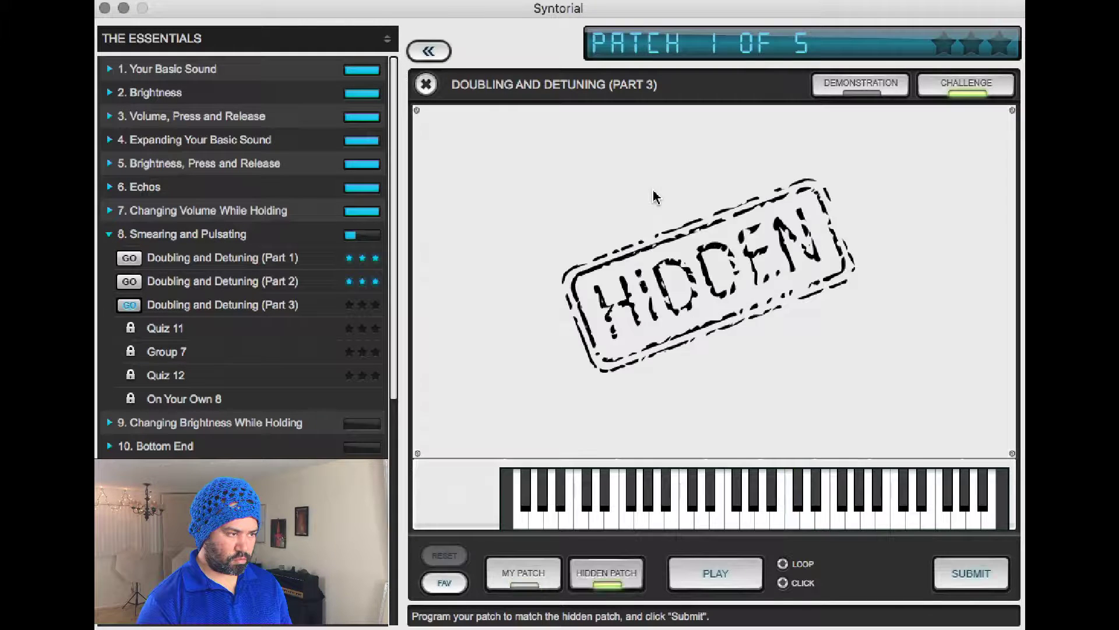
{"action": "left_click", "coordinate": [953, 577]}
{"action": "left_click", "coordinate": [957, 574]}
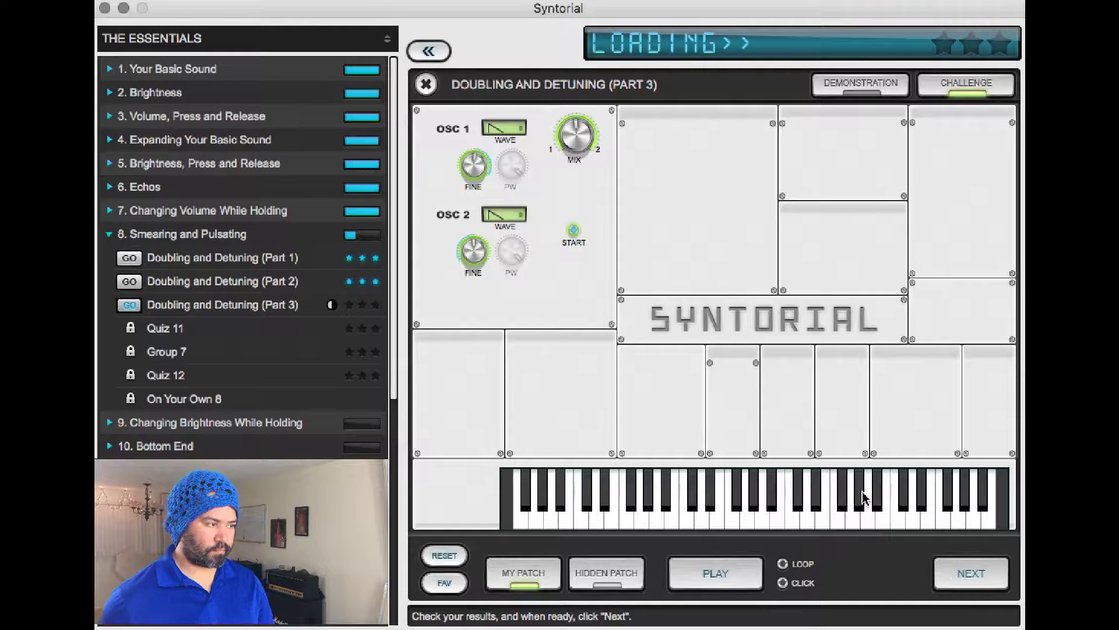
Balance patch 2's mix evenly and switch both oscillators to pulse waves with a narrow pulse width
{"action": "left_click", "coordinate": [695, 576]}
{"action": "left_click_drag", "start_coordinate": [558, 140], "coordinate": [571, 125]}
{"action": "left_click", "coordinate": [505, 128]}
{"action": "left_click", "coordinate": [511, 157]}
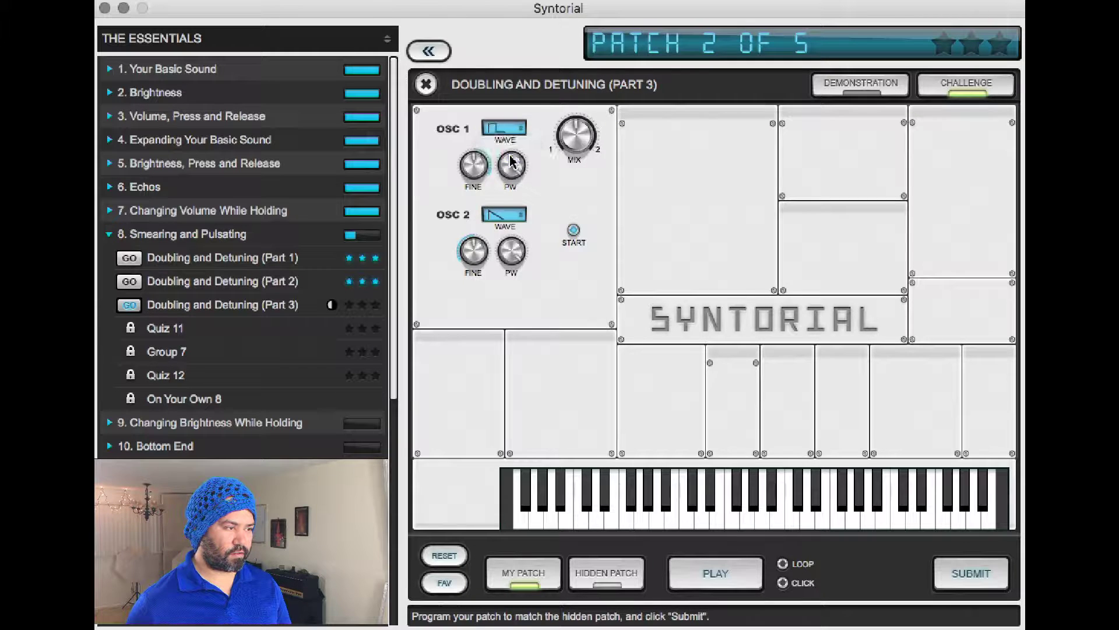
{"action": "left_click", "coordinate": [505, 215]}
{"action": "left_click", "coordinate": [510, 244]}
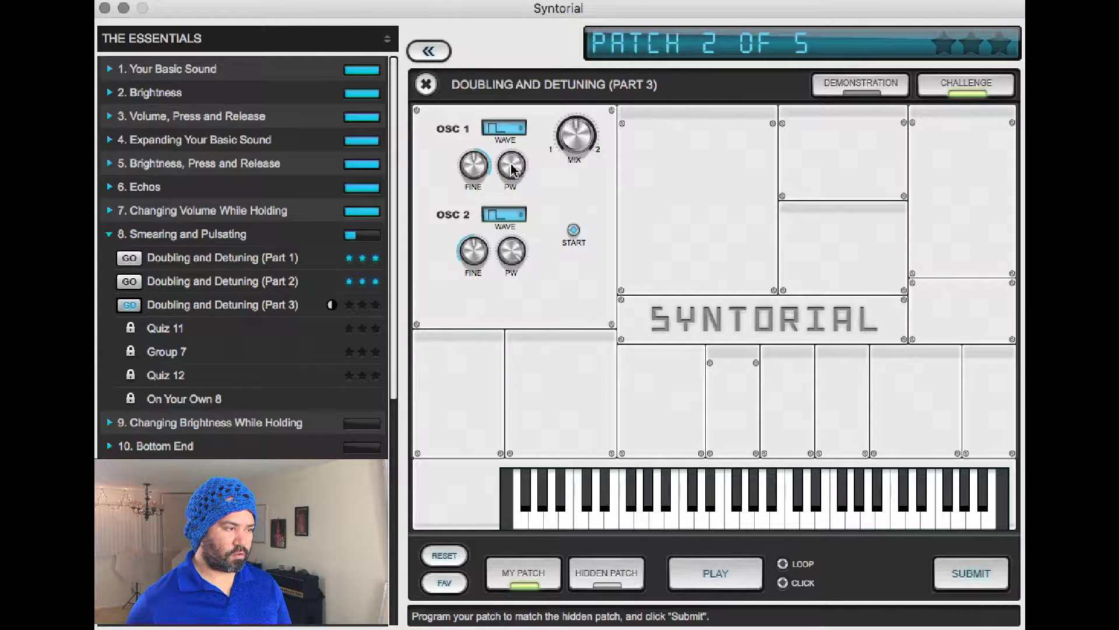
{"action": "left_click_drag", "start_coordinate": [511, 169], "coordinate": [492, 389]}
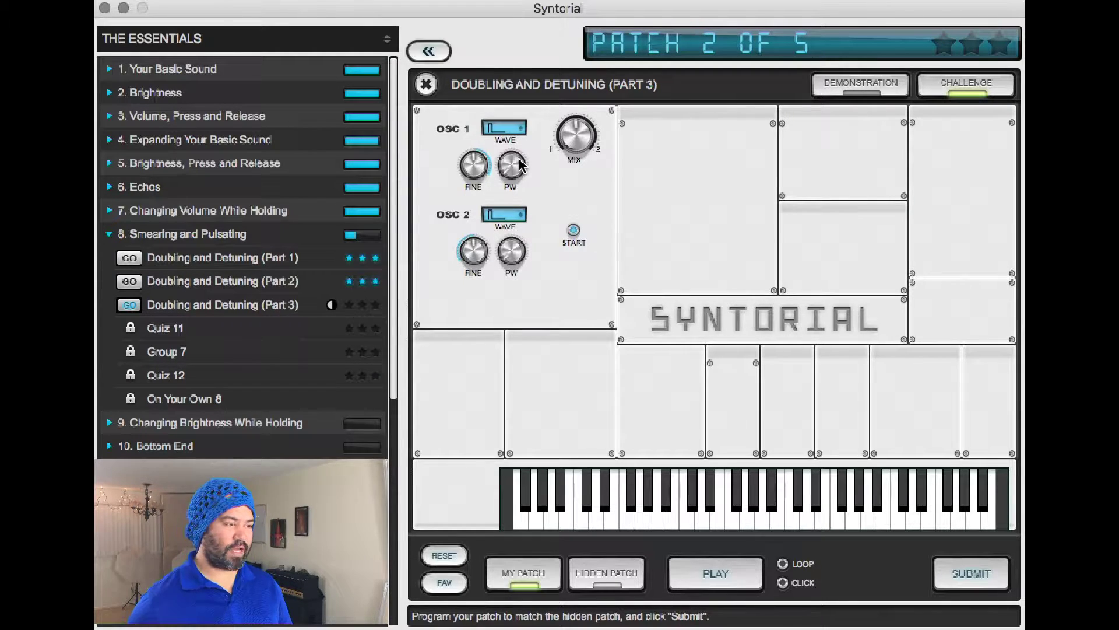
Listen to patch 2's hidden patch and adjust both oscillators' fine tuning in opposite directions to match it
{"action": "key", "text": "Tab"}
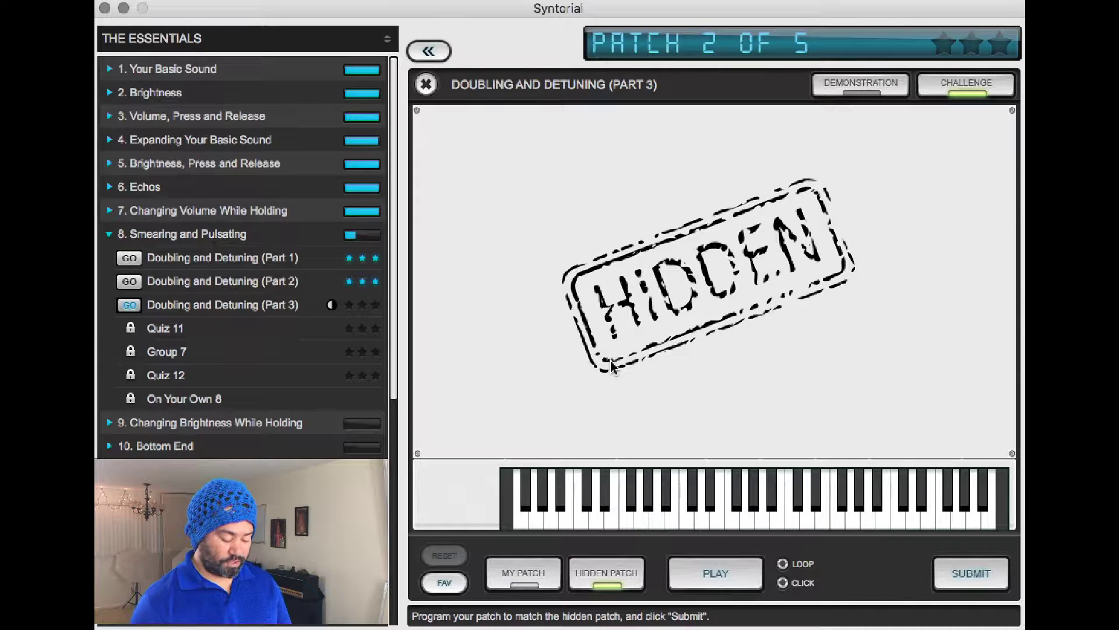
{"action": "key", "text": "a"}
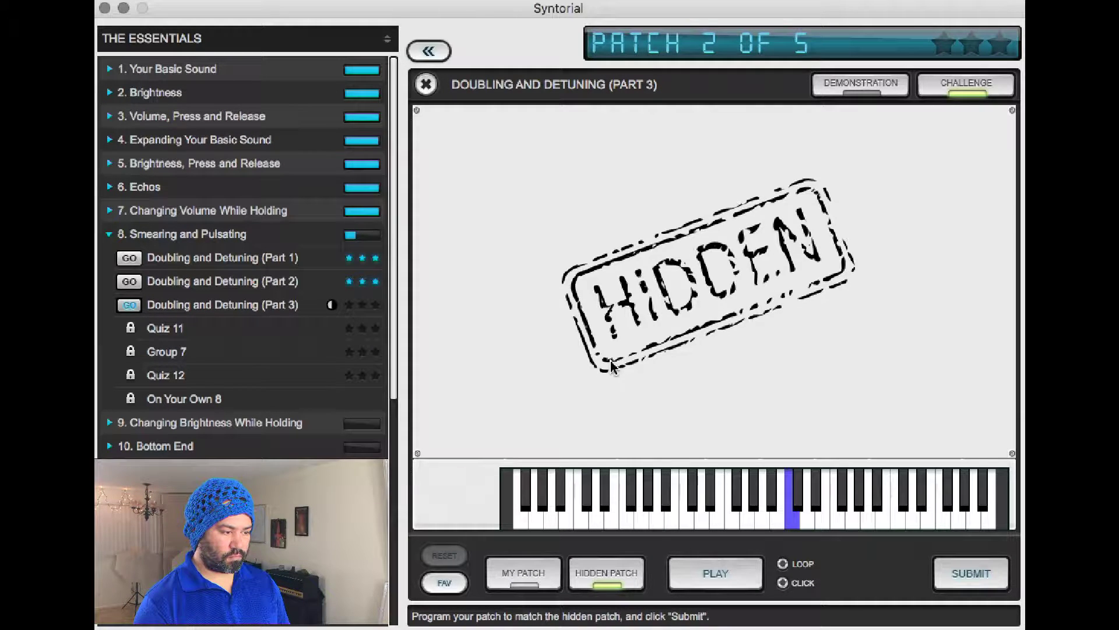
{"action": "key", "text": "Tab"}
{"action": "left_click", "coordinate": [473, 166]}
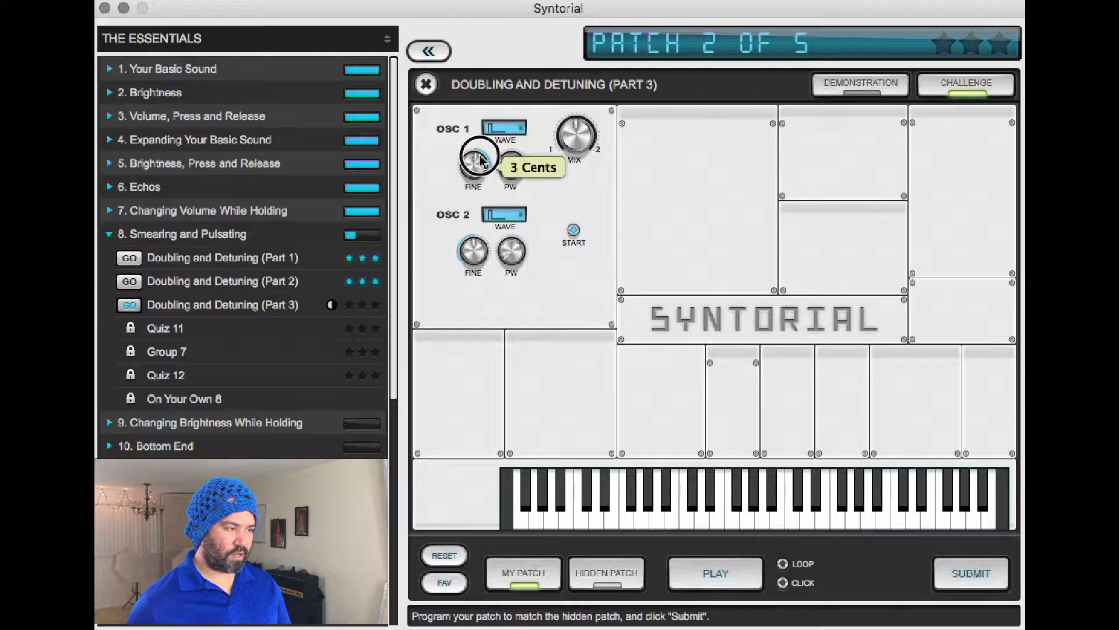
{"action": "left_click", "coordinate": [468, 278]}
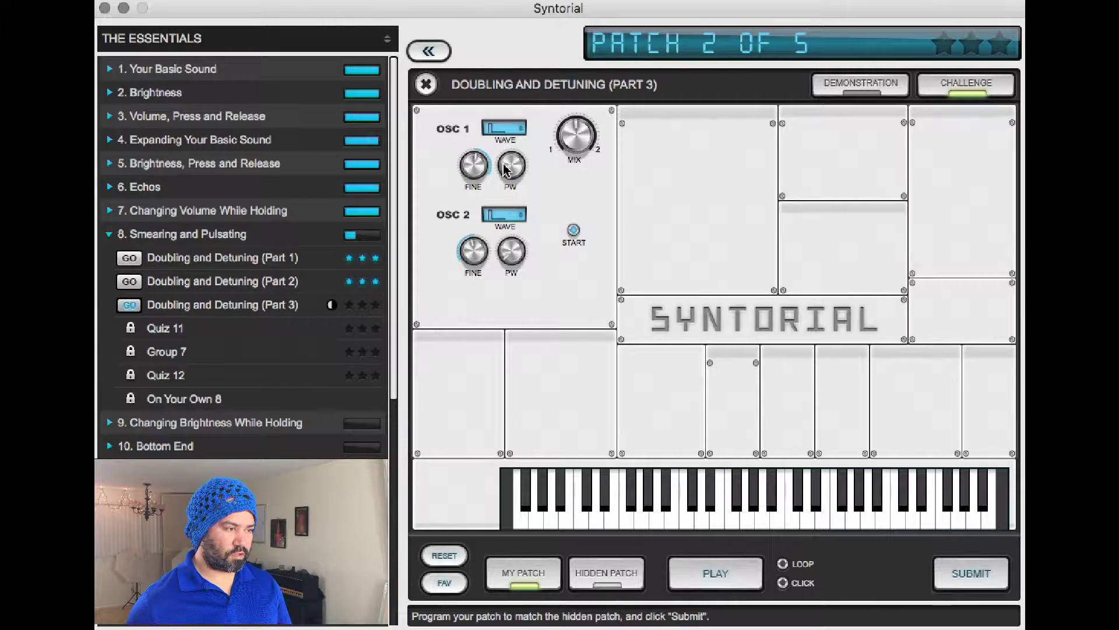
Widen the pulse width of both patch 2 oscillators slightly and compare the sound with the hidden patch
{"action": "key", "text": "Tab"}
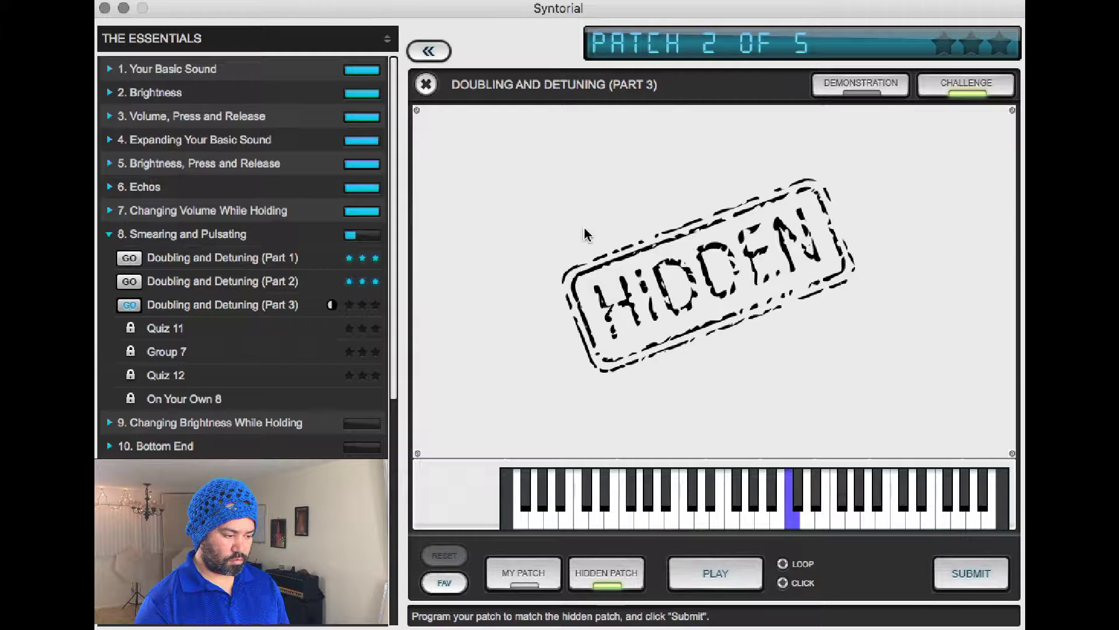
{"action": "key", "text": "Tab"}
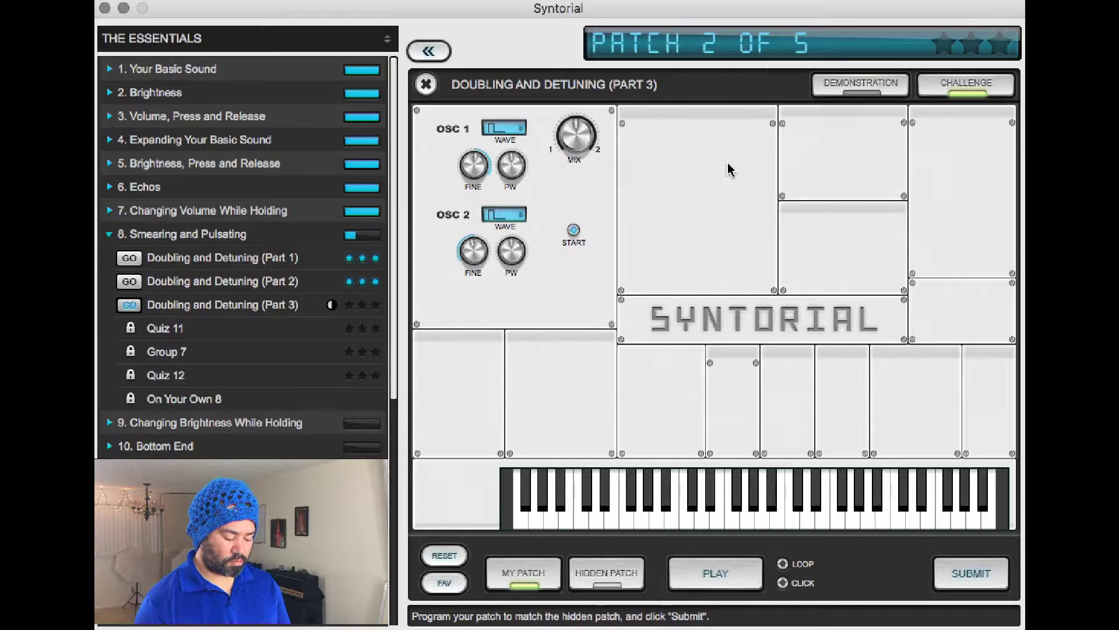
{"action": "key", "text": "Tab"}
{"action": "key", "text": "Tab"}
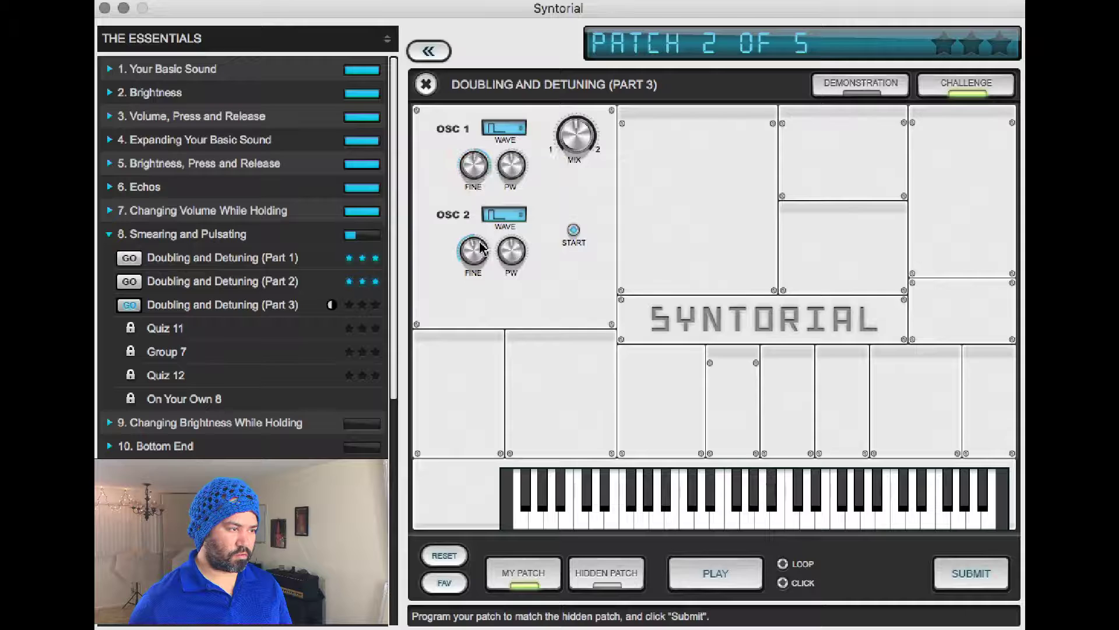
Adjust oscillator 2's fine tuning on patch 2 in small amounts while comparing it with the hidden patch
{"action": "left_click_drag", "start_coordinate": [481, 250], "coordinate": [482, 251]}
{"action": "key", "text": "Tab"}
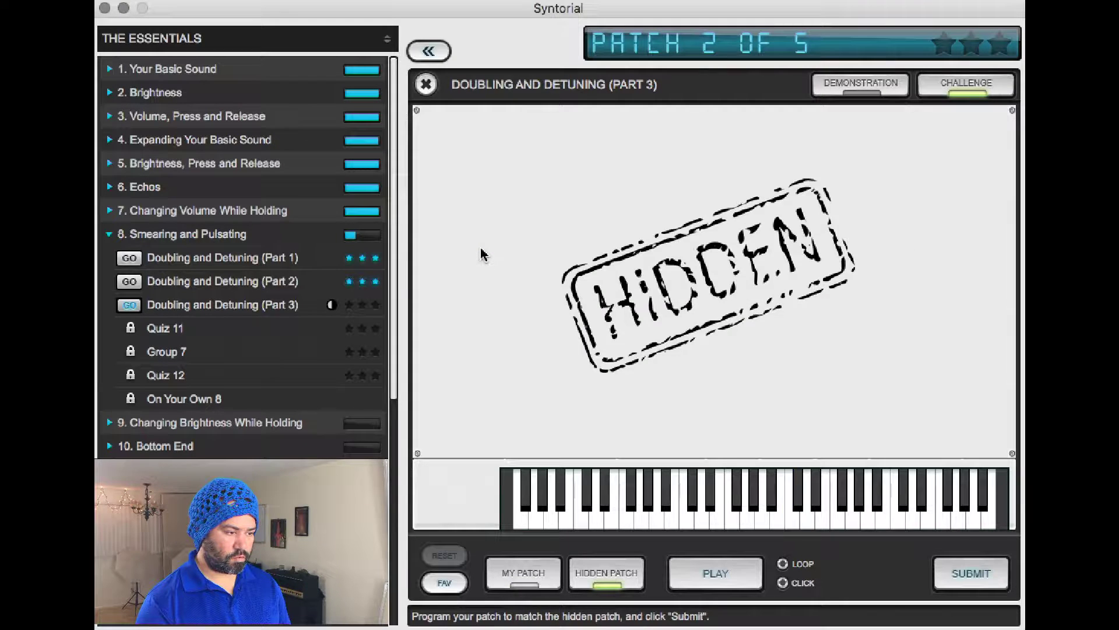
{"action": "key", "text": "Tab"}
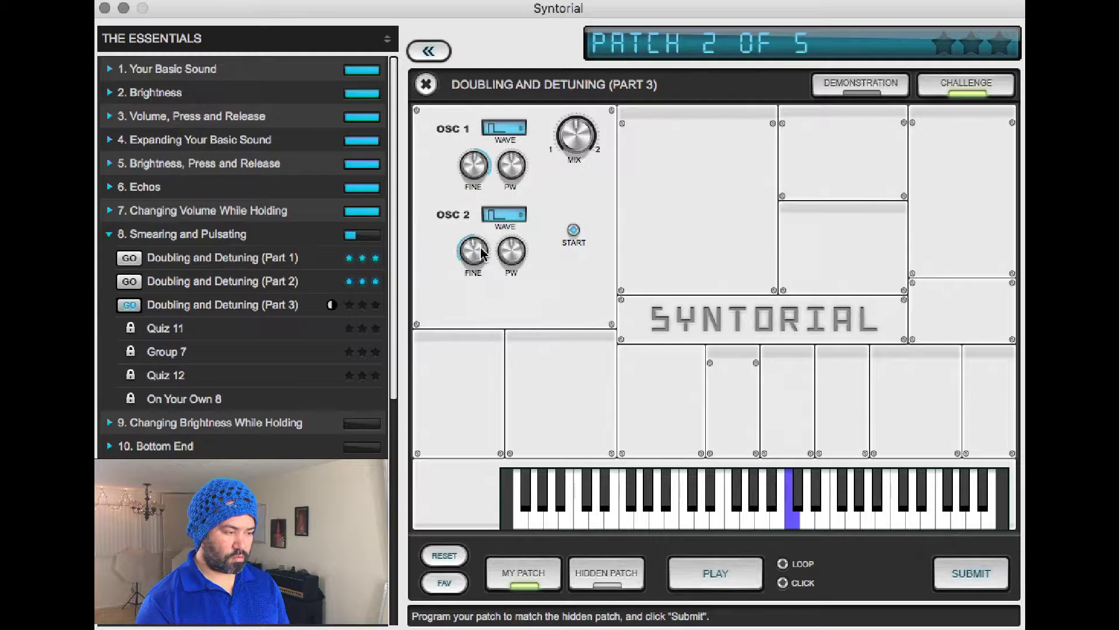
{"action": "key", "text": "Tab"}
{"action": "key", "text": "Tab"}
{"action": "left_click_drag", "start_coordinate": [481, 252], "coordinate": [481, 257]}
Retune patch 2 against the hidden patch, with oscillator 1 at about 3 cents and oscillator 2 at about -9 cents
{"action": "mouse_move", "coordinate": [481, 166]}
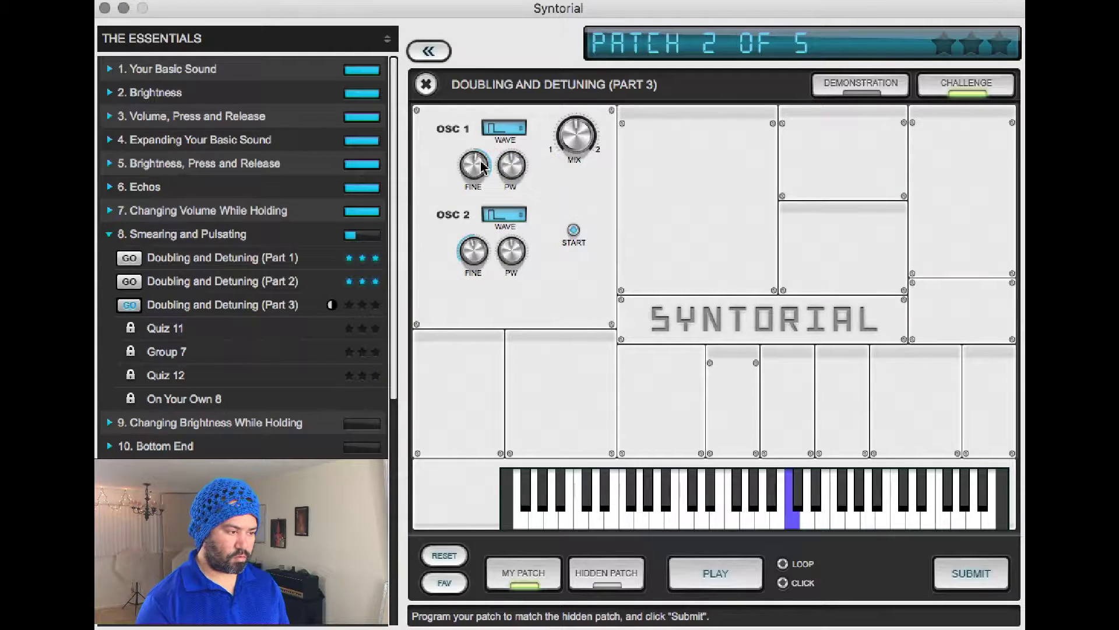
{"action": "key", "text": "Tab"}
{"action": "key", "text": "Tab"}
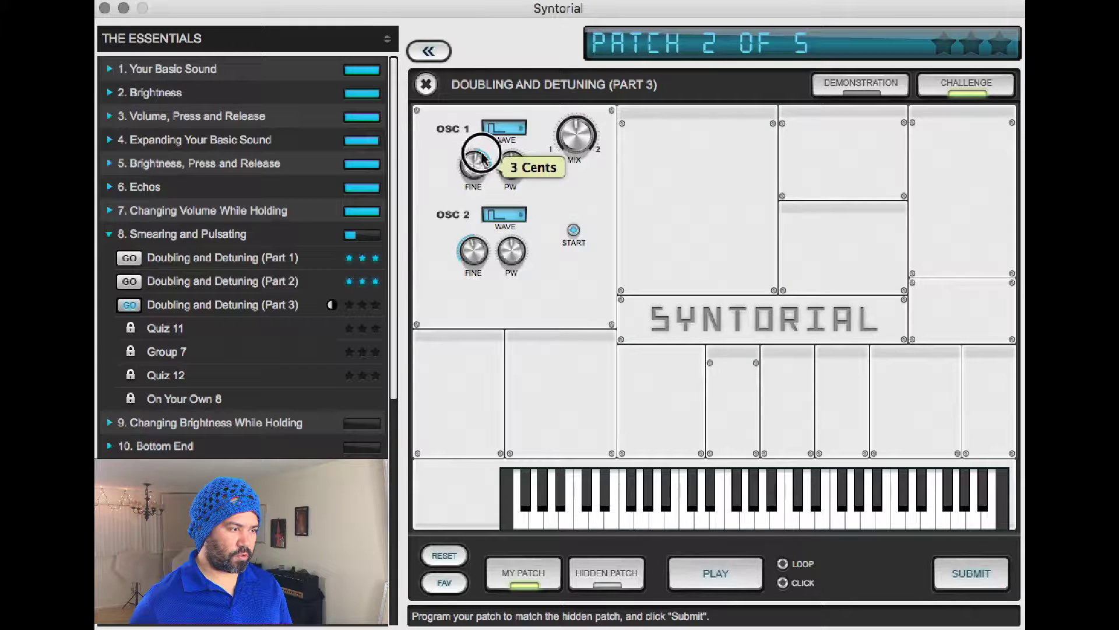
{"action": "left_click_drag", "start_coordinate": [478, 270], "coordinate": [481, 273]}
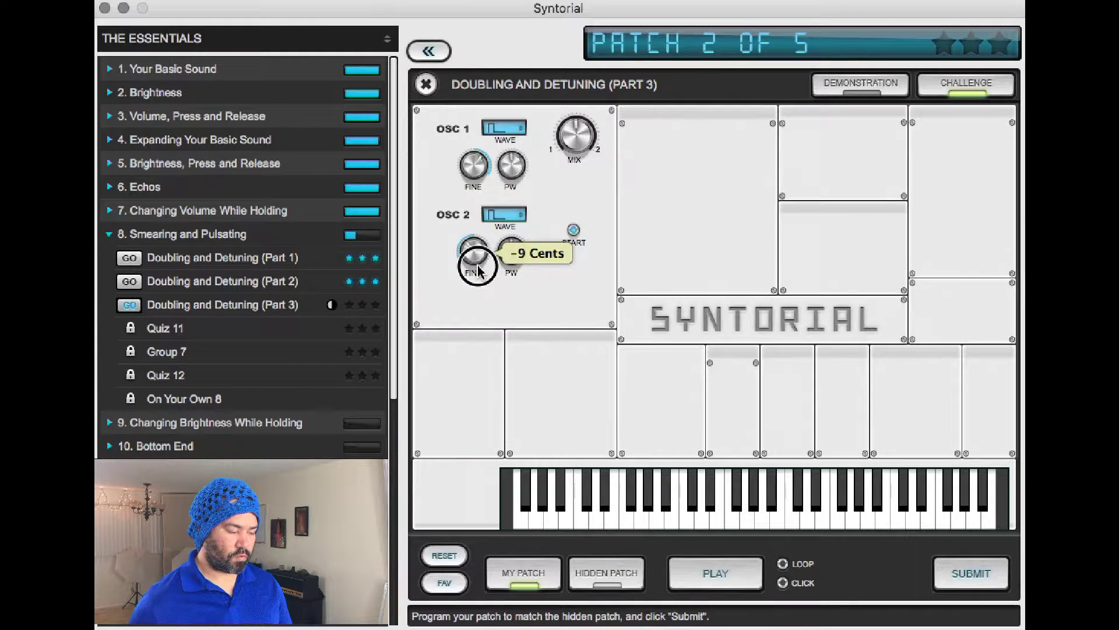
Alternate between patch 2 and the hidden patch to check the match by ear
{"action": "key", "text": "Tab"}
{"action": "key", "text": "Tab"}
{"action": "key", "text": "Tab"}
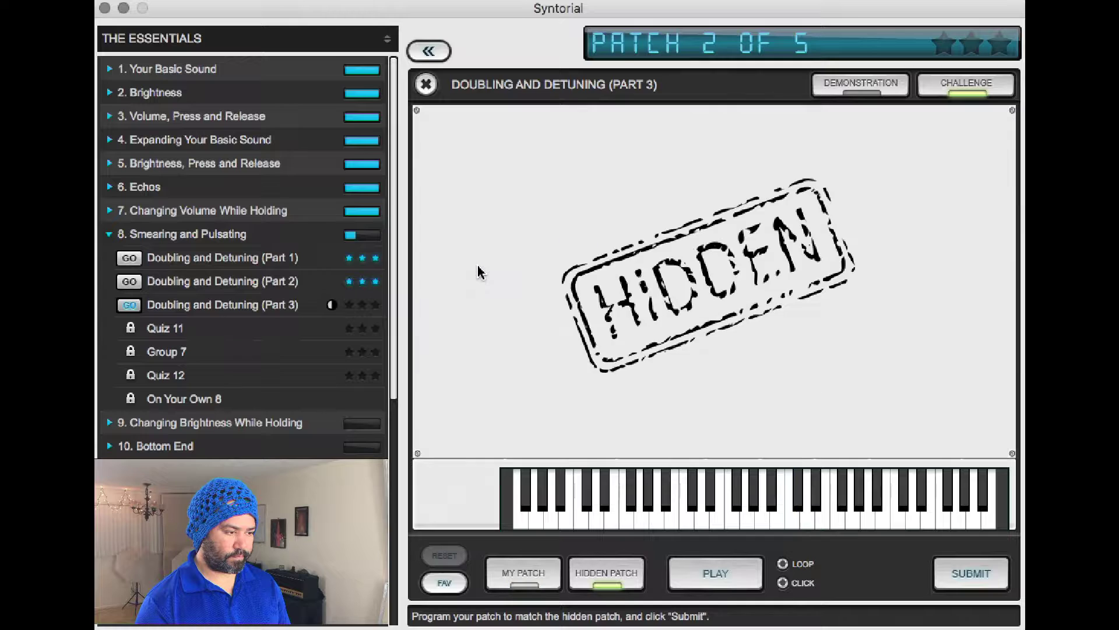
{"action": "key", "text": "Tab"}
{"action": "key", "text": "Tab"}
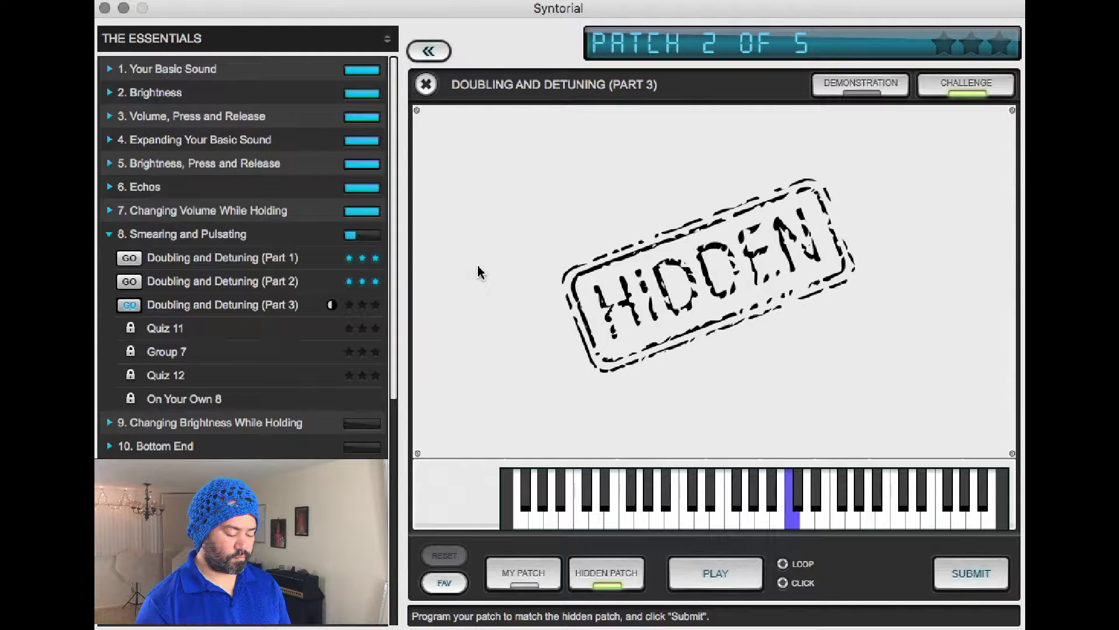
{"action": "key", "text": "Tab"}
{"action": "key", "text": "Tab"}
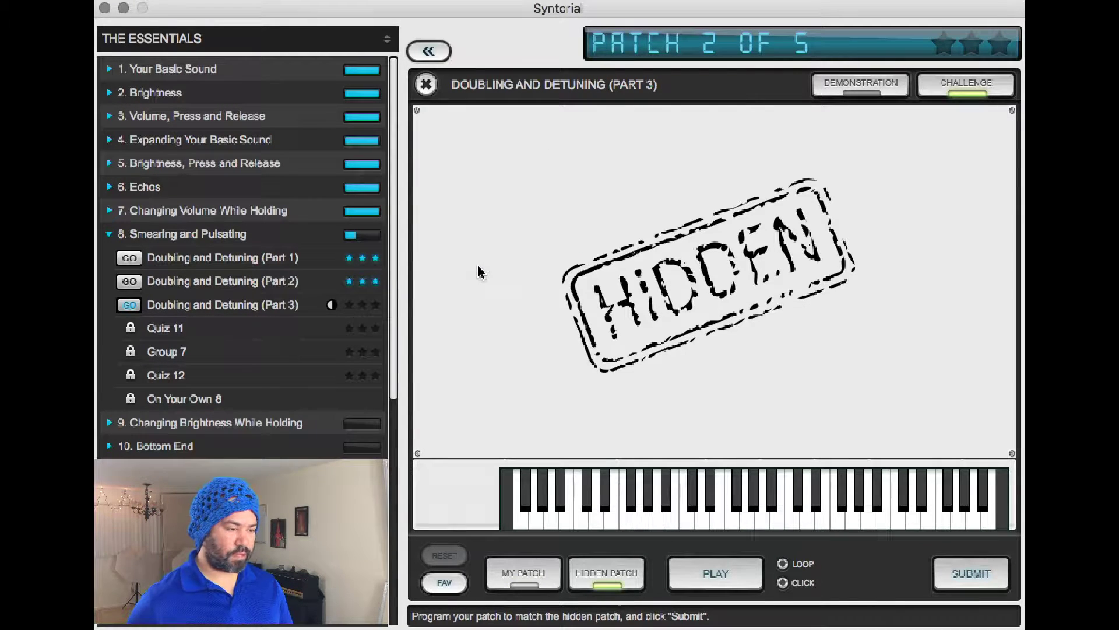
Submit patch 2, move on to patch 3 and play its hidden patch
{"action": "left_click", "coordinate": [956, 570]}
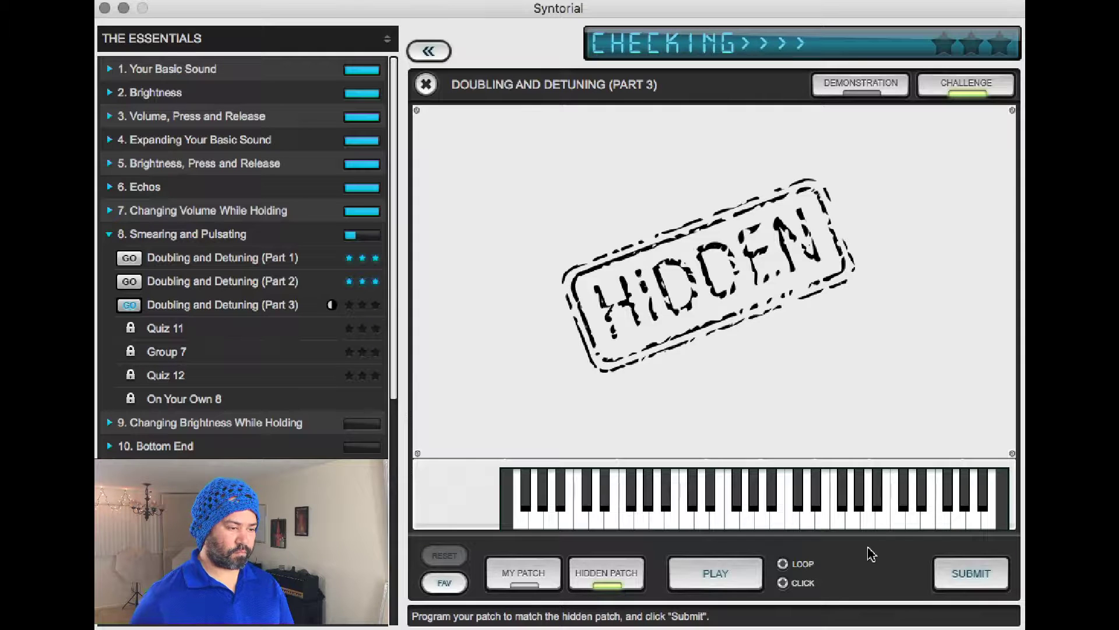
{"action": "left_click", "coordinate": [950, 573]}
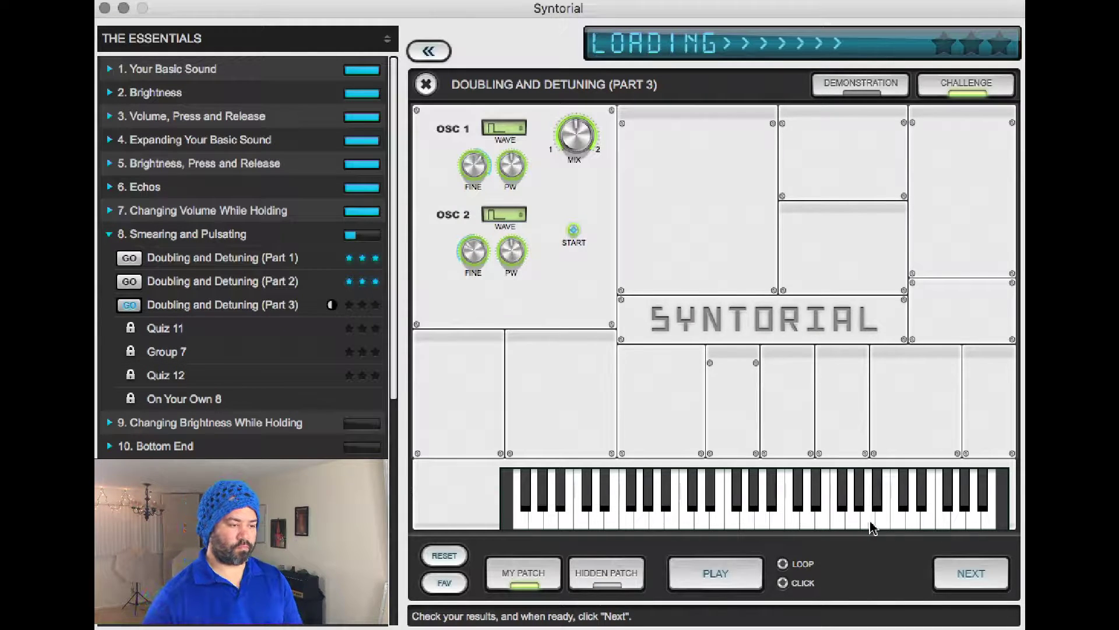
{"action": "left_click", "coordinate": [719, 572]}
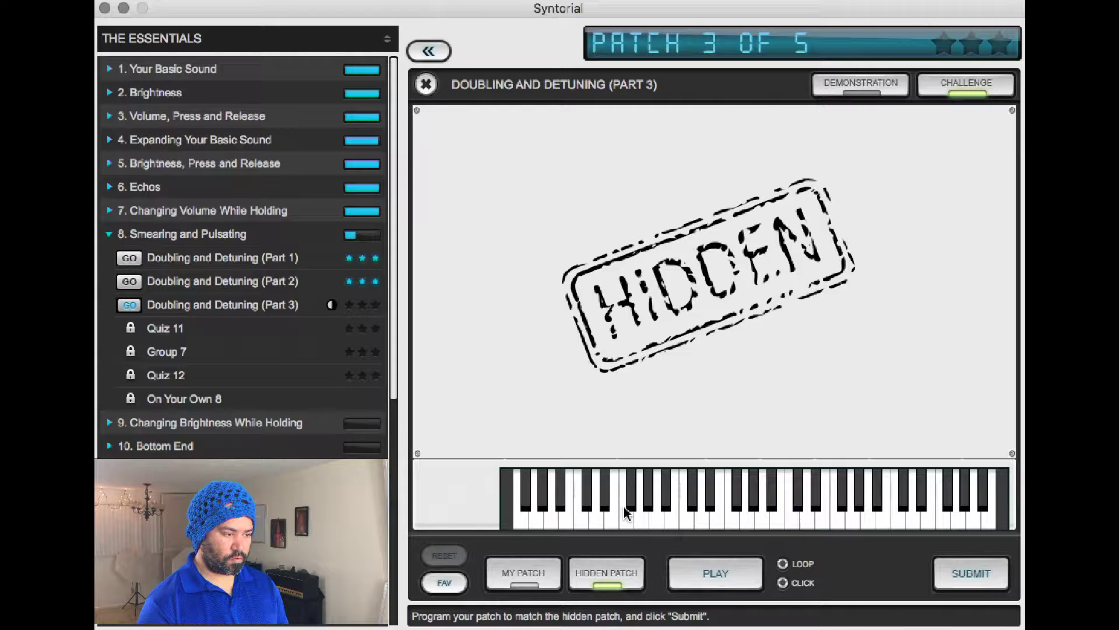
Balance patch 3's mix evenly with Start off, and detune the two saw oscillators in opposite directions
{"action": "key", "text": "Tab"}
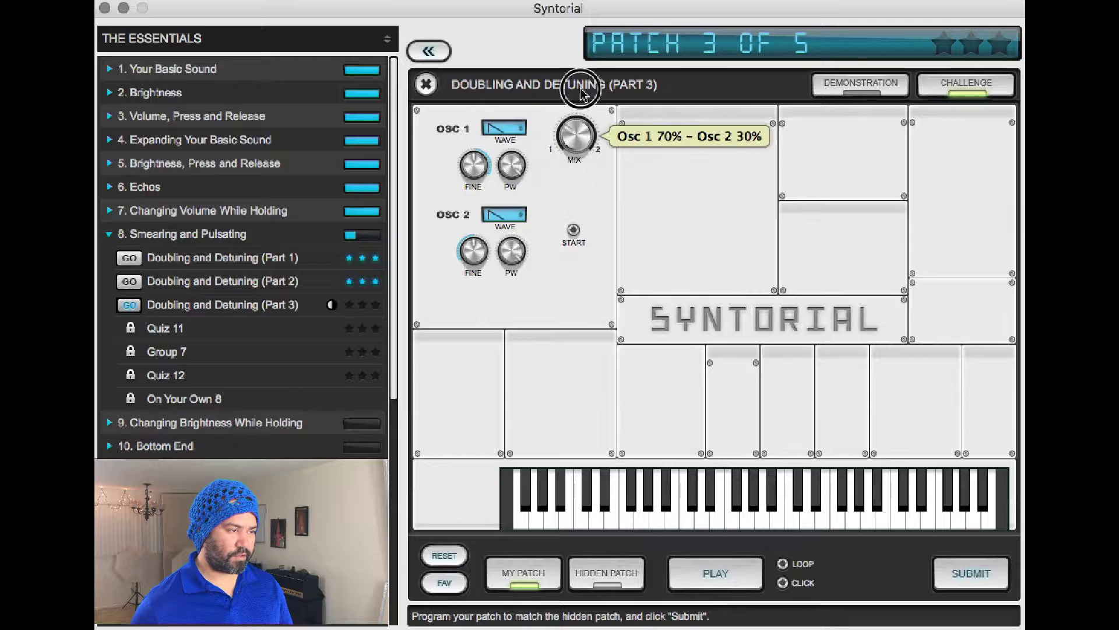
{"action": "key", "text": "Tab"}
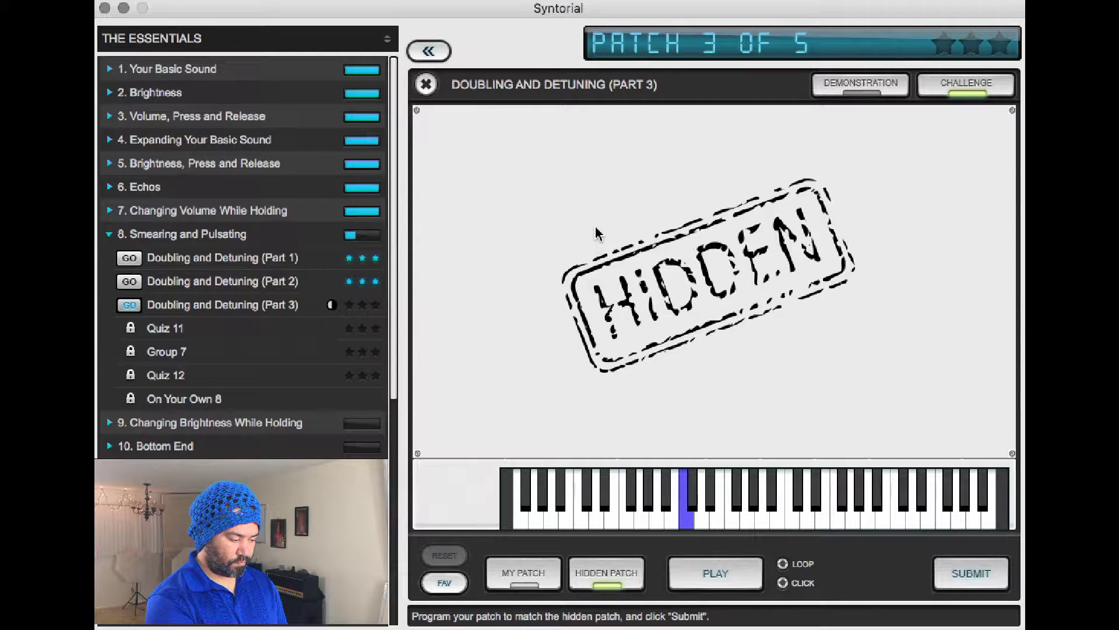
{"action": "key", "text": "Tab"}
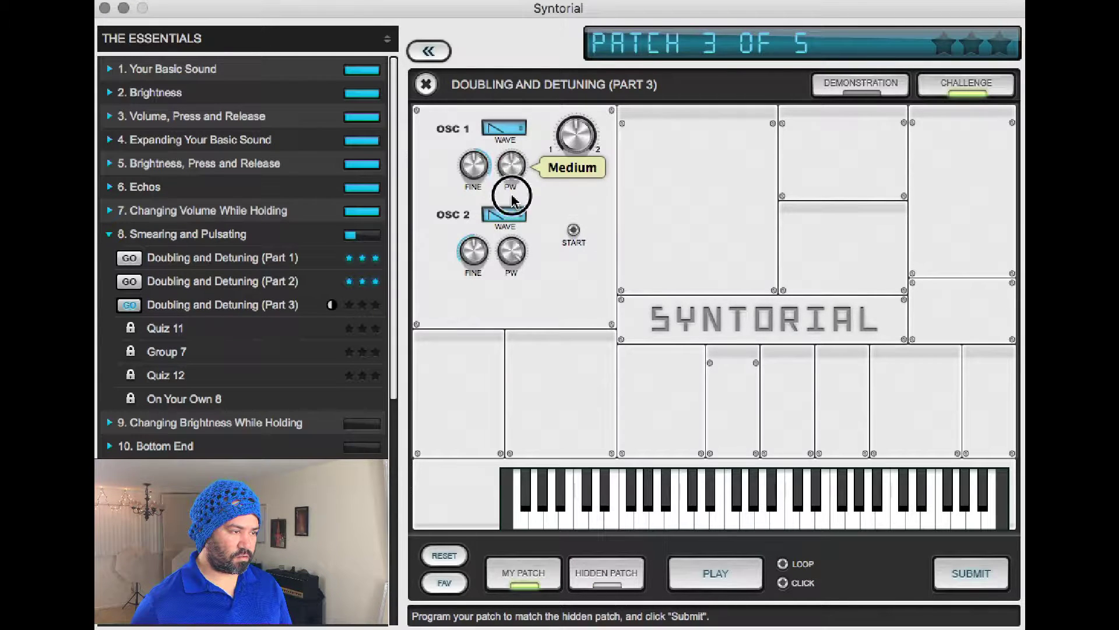
{"action": "left_click_drag", "start_coordinate": [474, 167], "coordinate": [482, 70]}
{"action": "left_click_drag", "start_coordinate": [474, 252], "coordinate": [460, 324]}
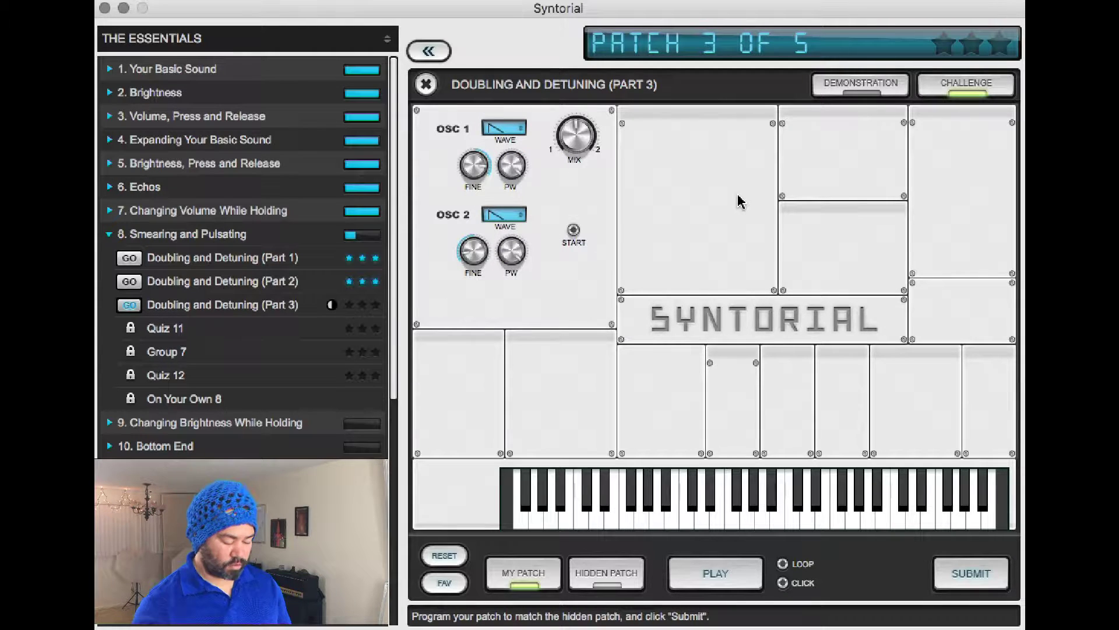
Alternate between patch 3 and the hidden patch to compare their sound
{"action": "key", "text": "Tab"}
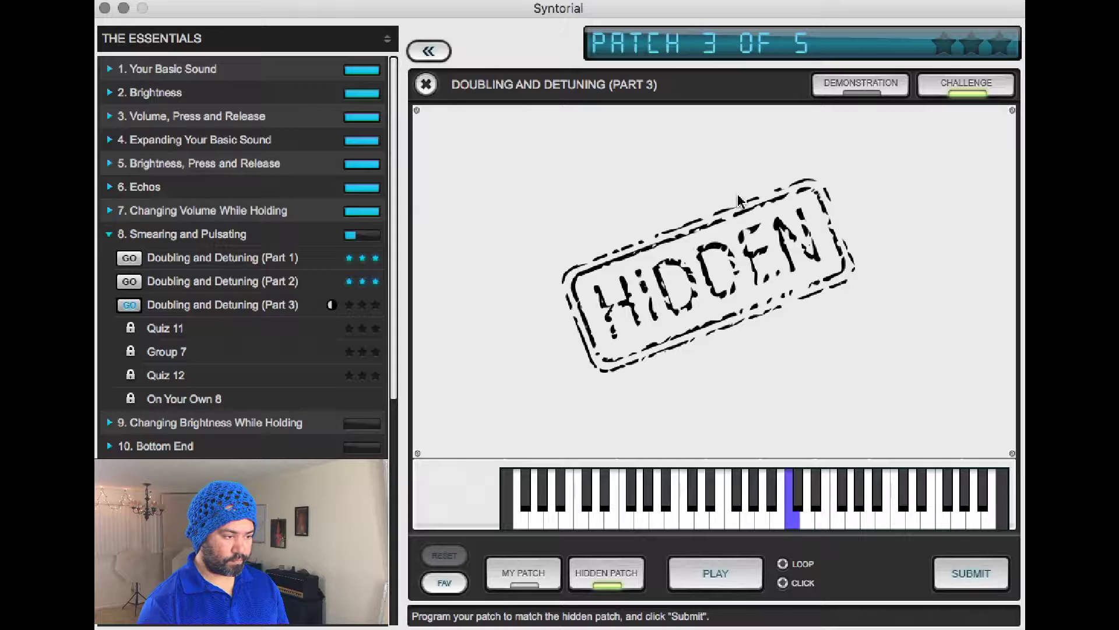
{"action": "key", "text": "Tab"}
{"action": "key", "text": "Tab"}
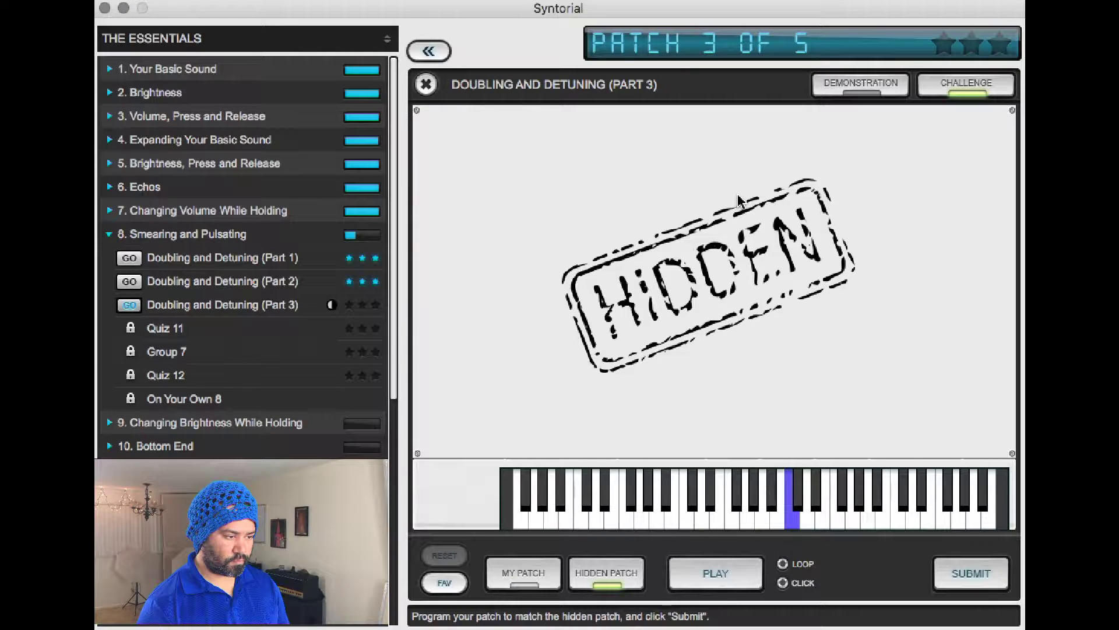
{"action": "key", "text": "Tab"}
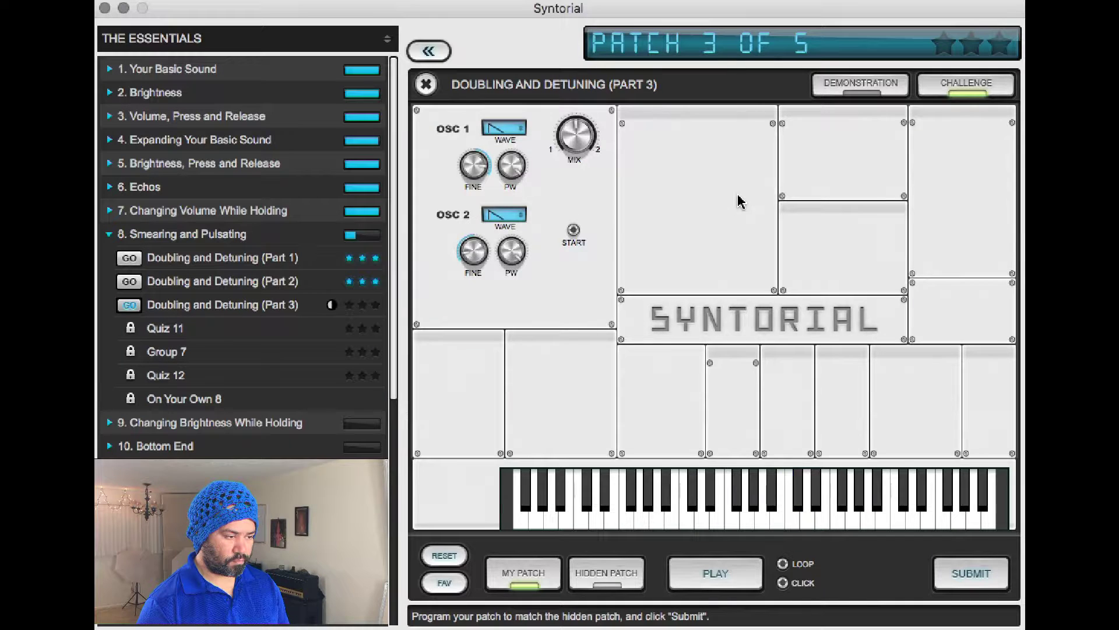
{"action": "key", "text": "Tab"}
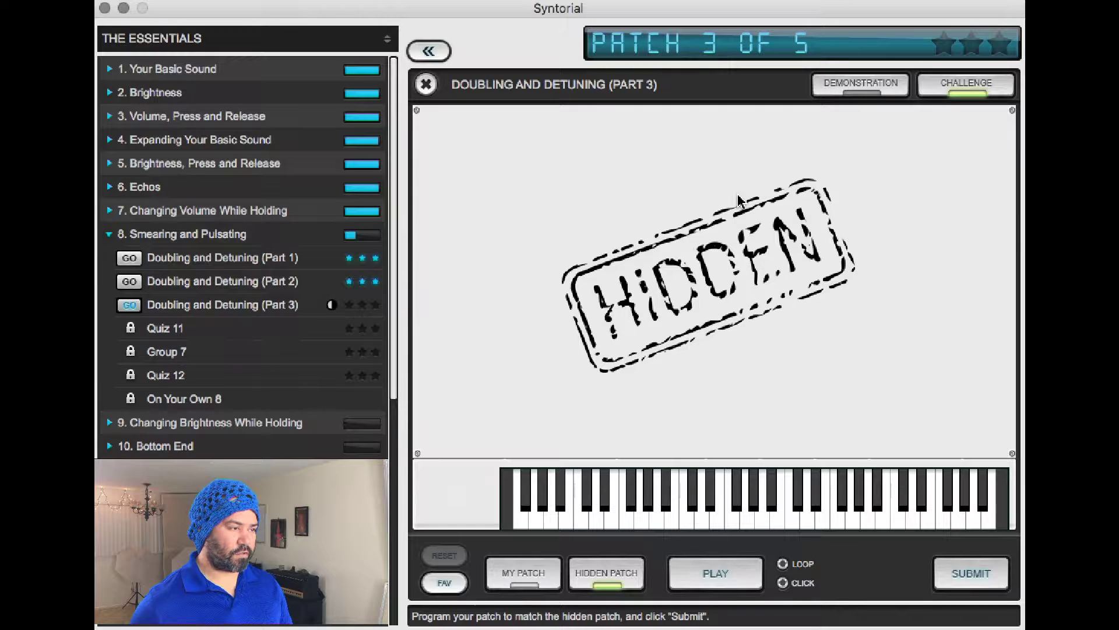
Submit patch 3, move on to patch 4 and play its hidden patch
{"action": "left_click", "coordinate": [946, 574]}
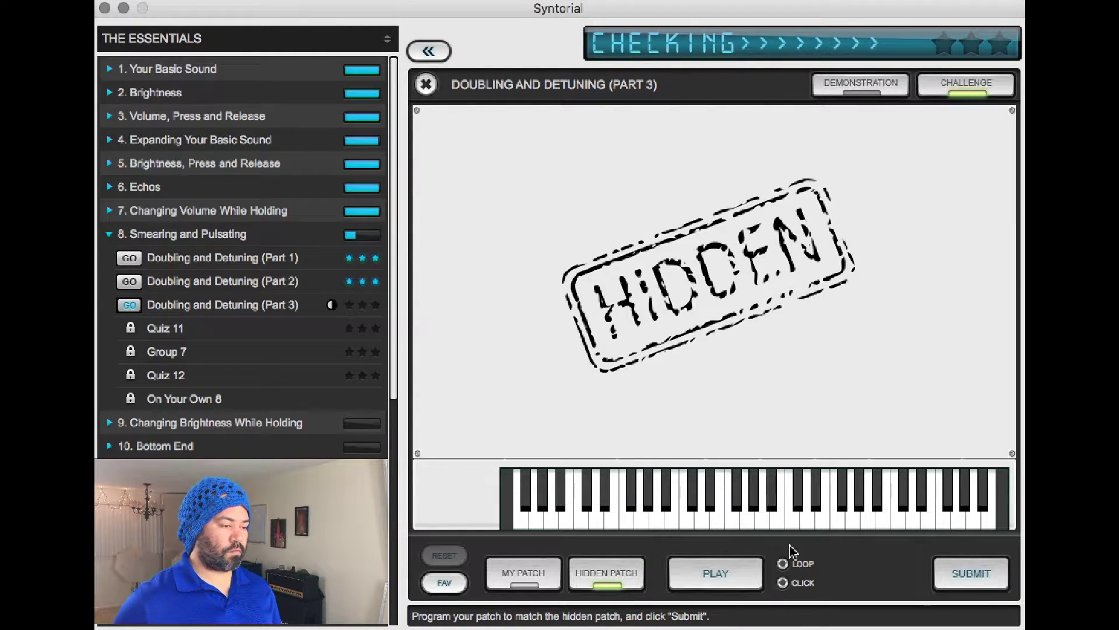
{"action": "left_click", "coordinate": [962, 573]}
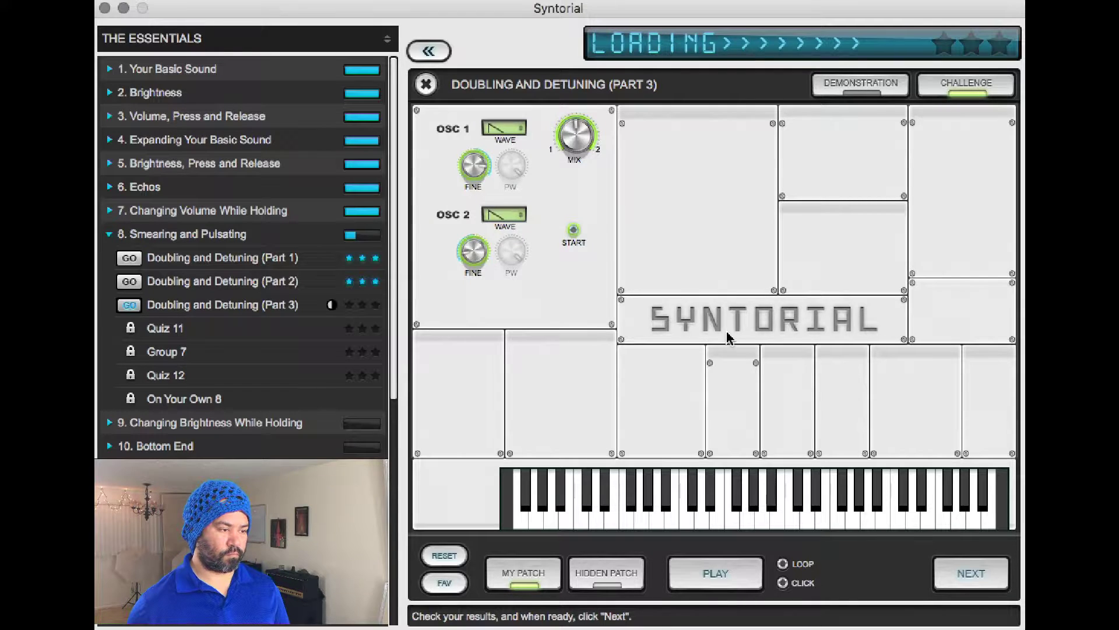
{"action": "left_click", "coordinate": [692, 577]}
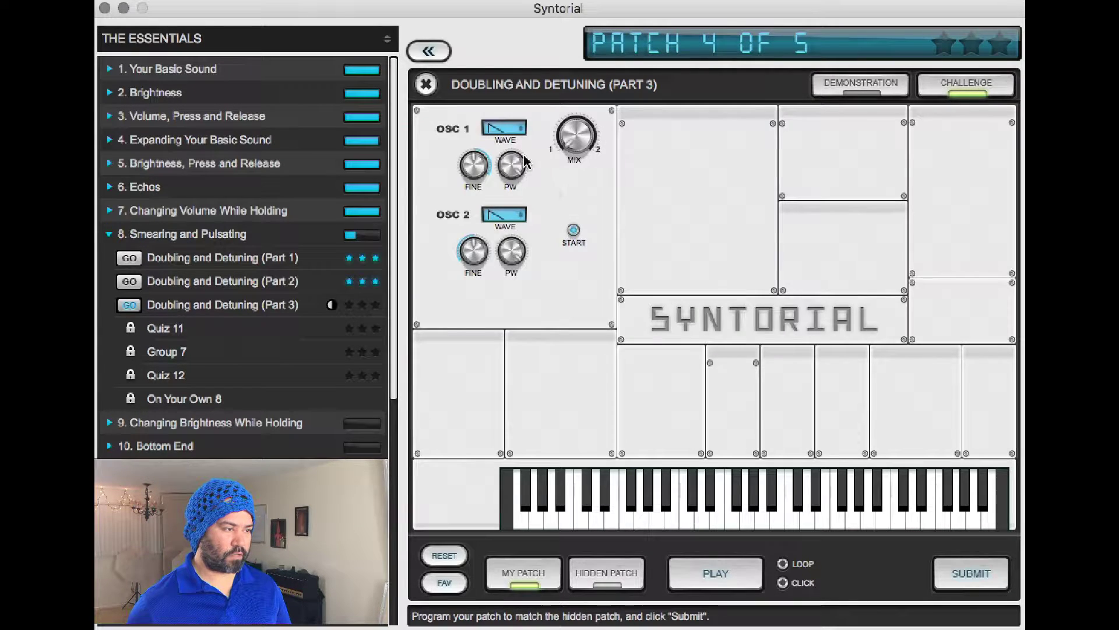
Switch both patch 4 oscillators to pulse waves and narrow their pulse width
{"action": "left_click", "coordinate": [516, 129]}
{"action": "left_click", "coordinate": [512, 157]}
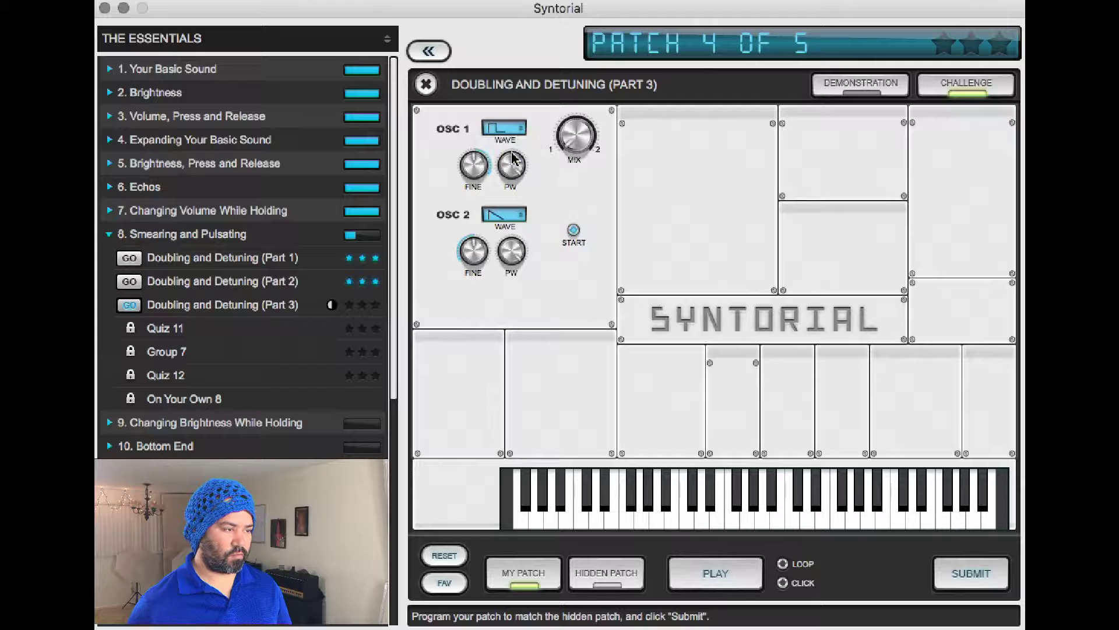
{"action": "left_click", "coordinate": [515, 216]}
{"action": "left_click", "coordinate": [511, 243]}
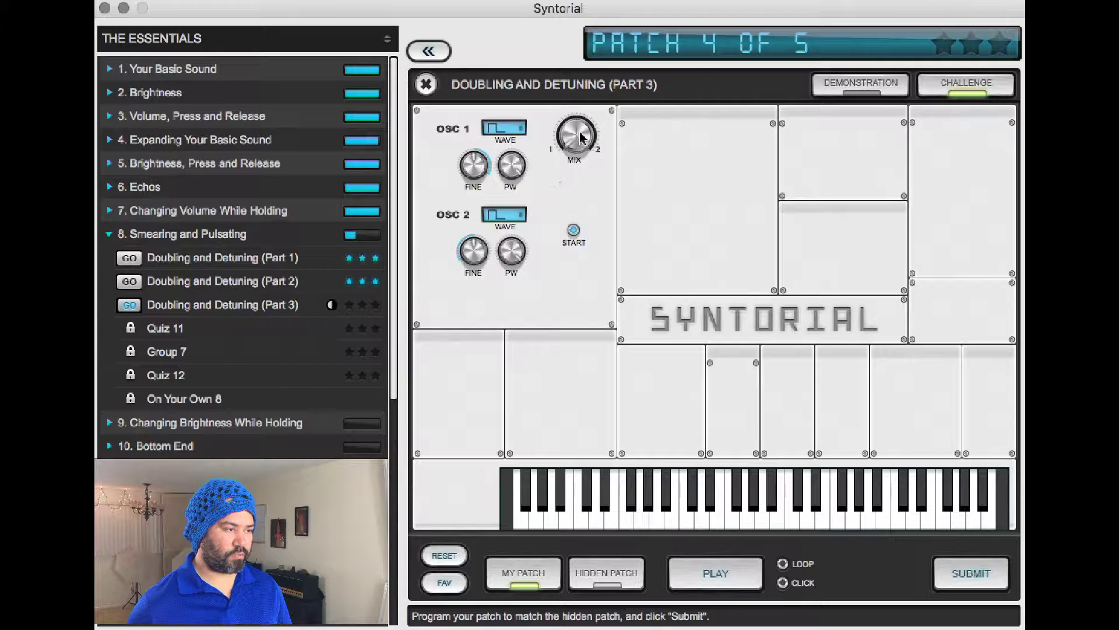
Balance patch 4's mix evenly and detune the oscillators apart, with oscillator 2 at about -9 cents, after listening to the hidden patch
{"action": "left_click", "coordinate": [607, 573]}
{"action": "key", "text": "space"}
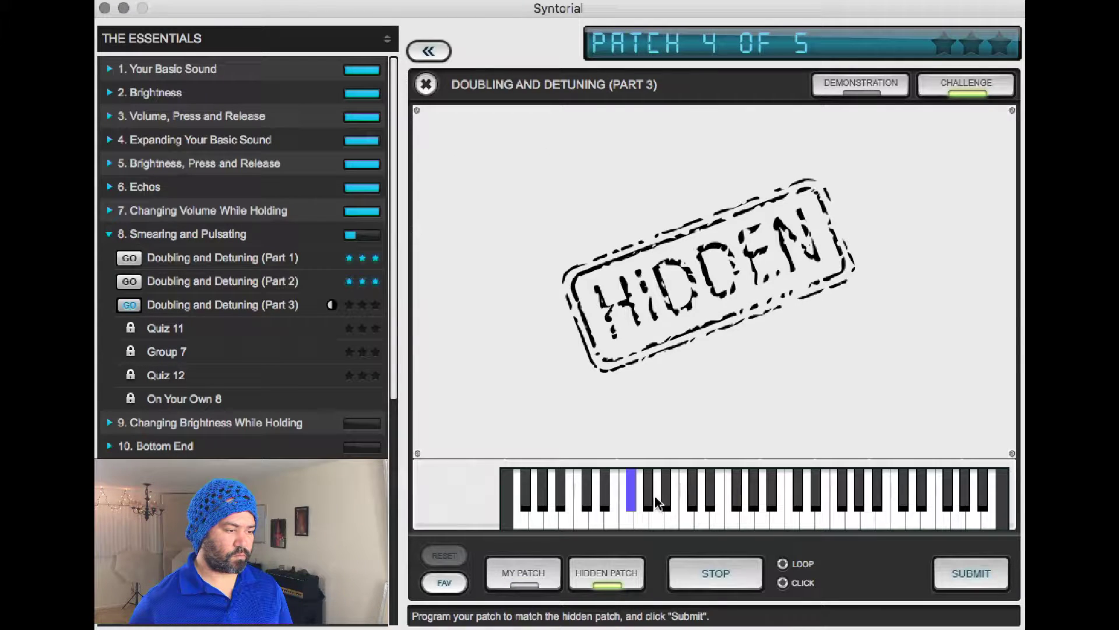
{"action": "key", "text": "space"}
{"action": "left_click", "coordinate": [523, 572]}
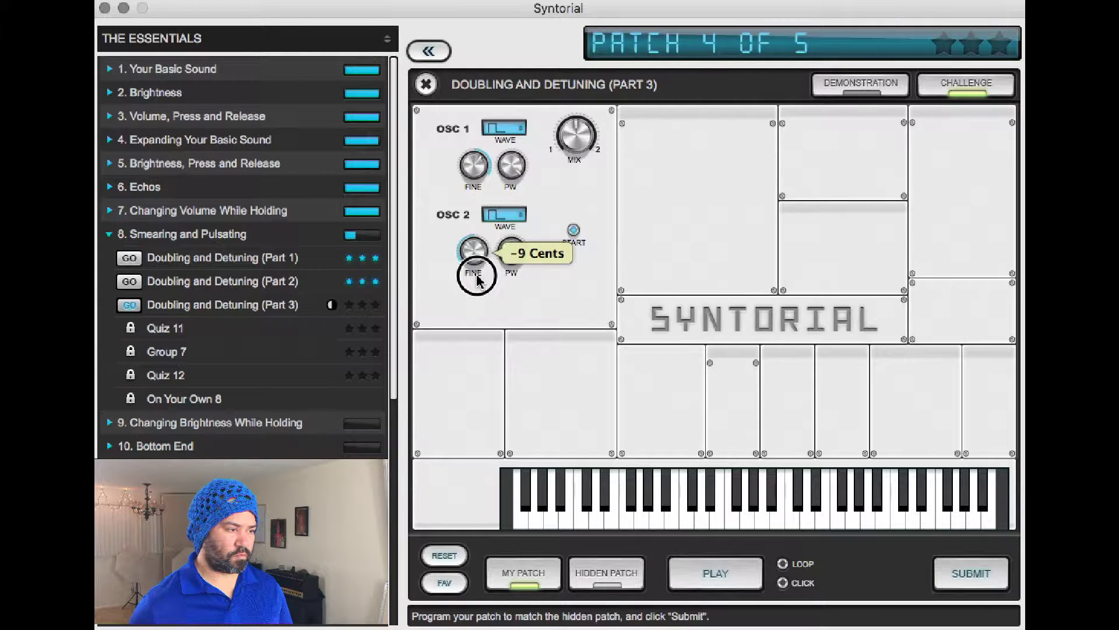
Listen to patch 4's hidden patch again and switch Start off on the own patch
{"action": "key", "text": "Tab"}
{"action": "key", "text": "space"}
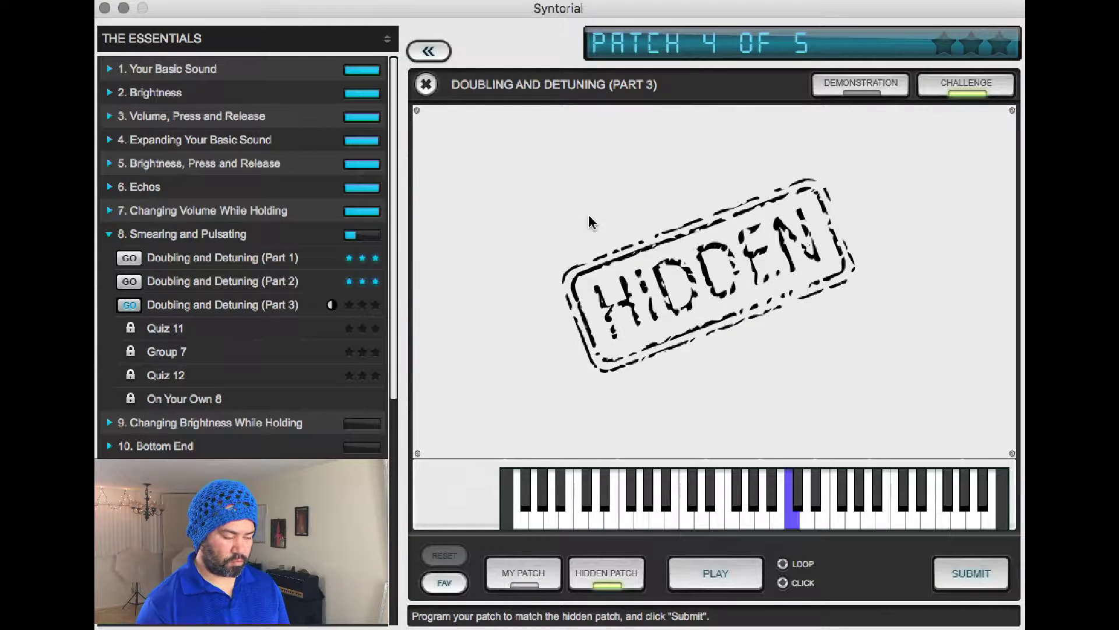
{"action": "key", "text": "Tab"}
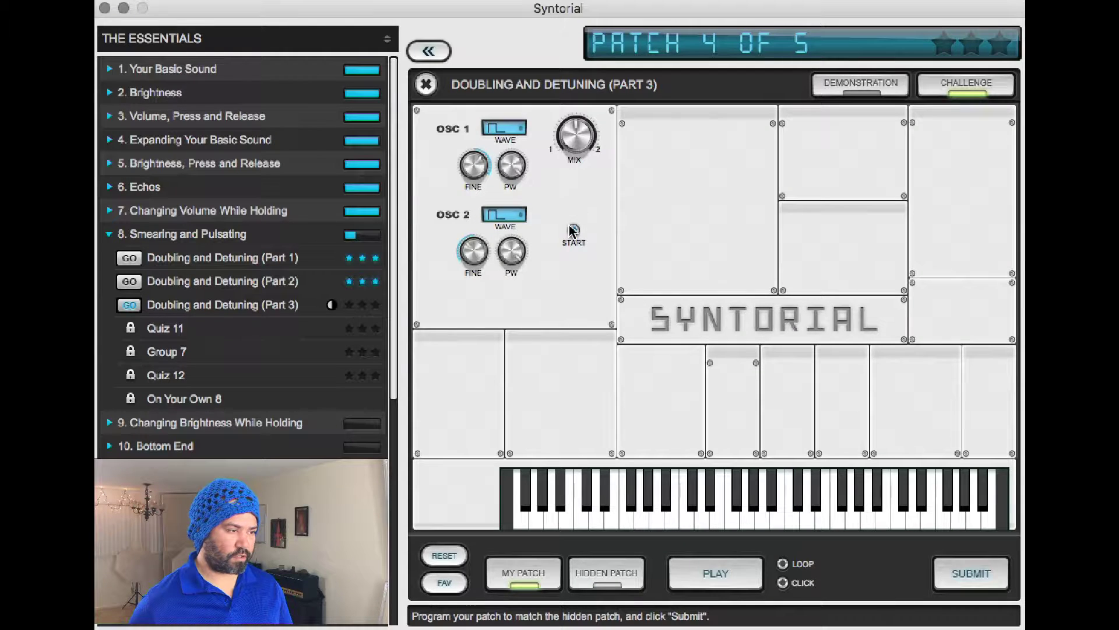
Compare patch 4 with its hidden patch and readjust oscillator 2's fine tuning
{"action": "key", "text": "Tab"}
{"action": "key", "text": "space"}
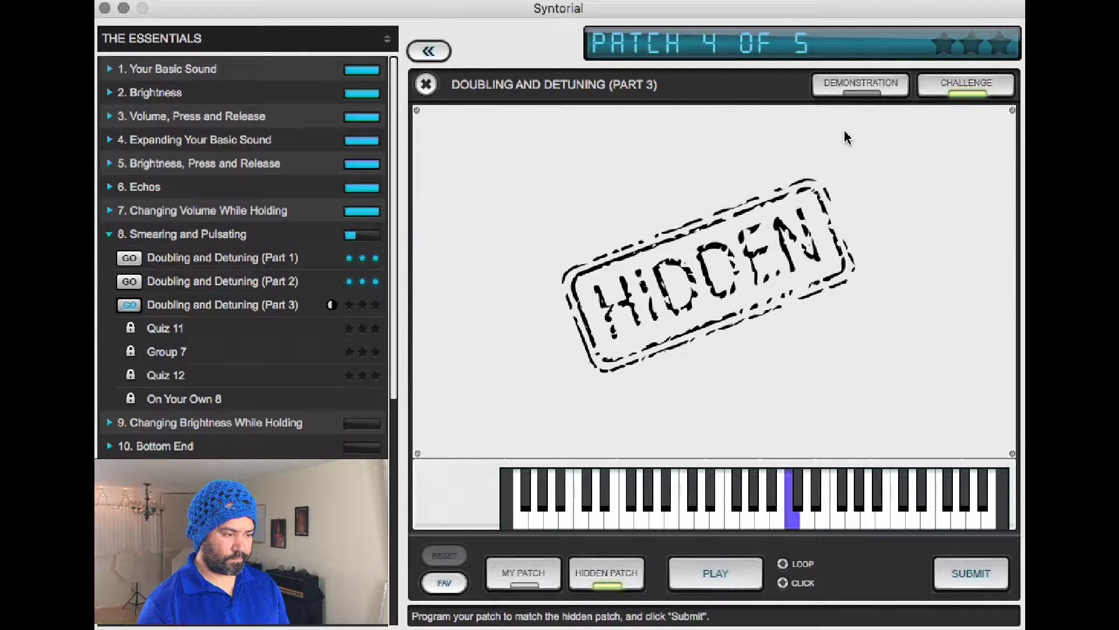
{"action": "key", "text": "Tab"}
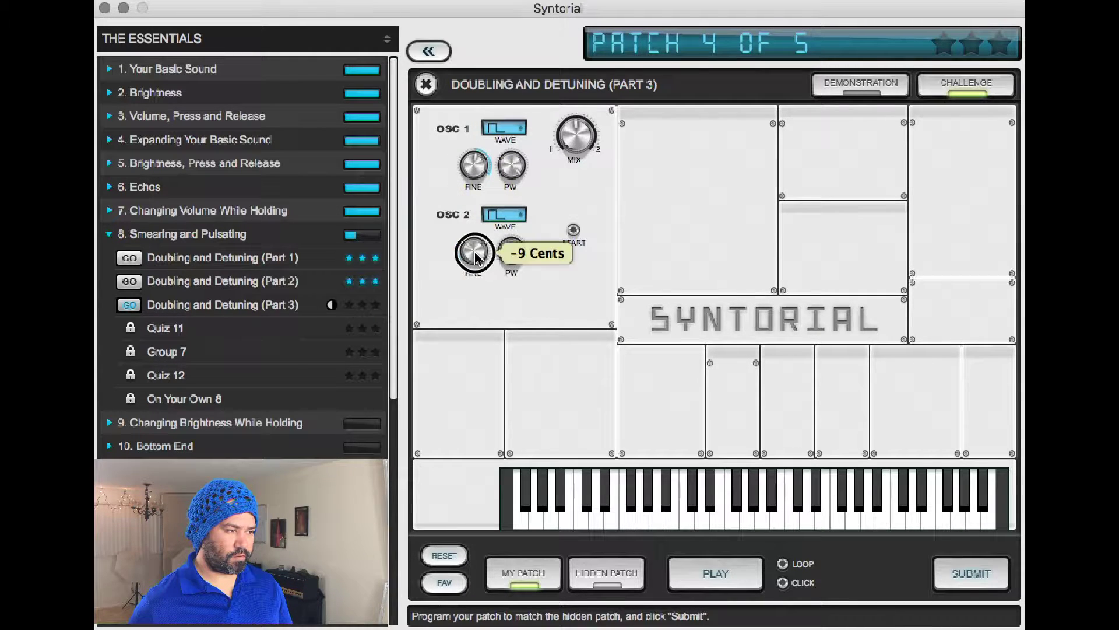
{"action": "left_click_drag", "start_coordinate": [474, 257], "coordinate": [474, 248]}
{"action": "key", "text": "Tab"}
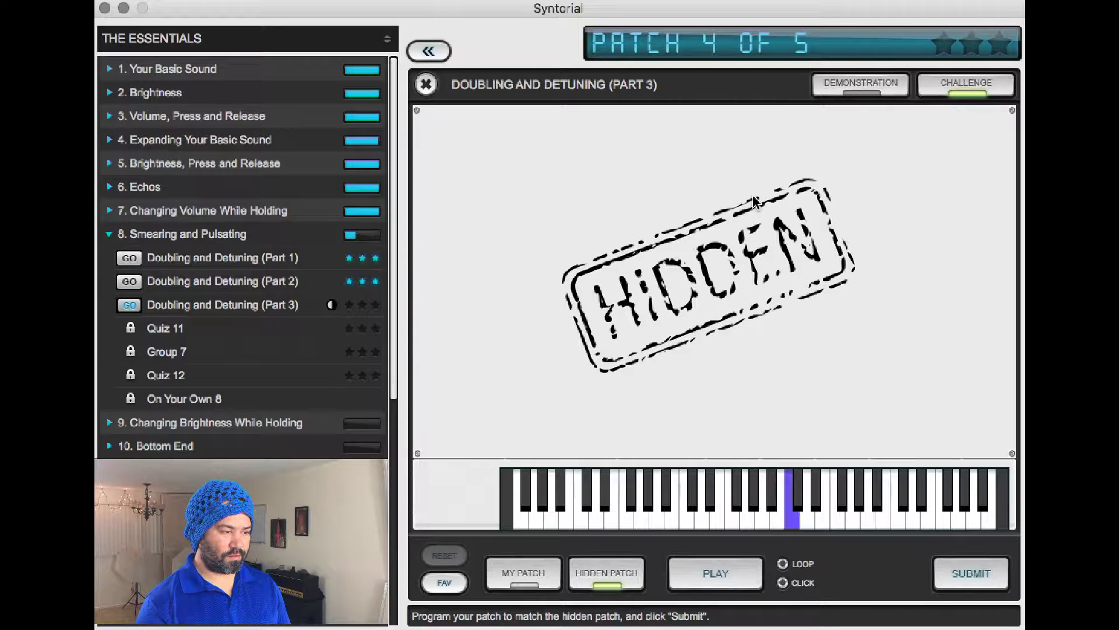
{"action": "key", "text": "Tab"}
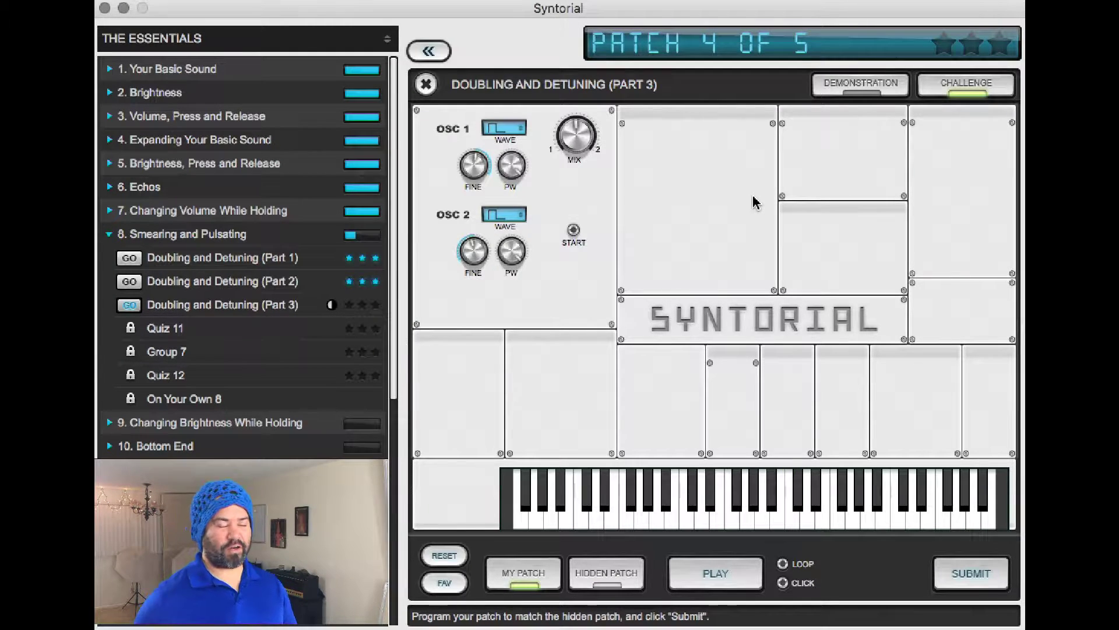
Submit patch 4, move on to patch 5 and play its sound
{"action": "left_click", "coordinate": [962, 574]}
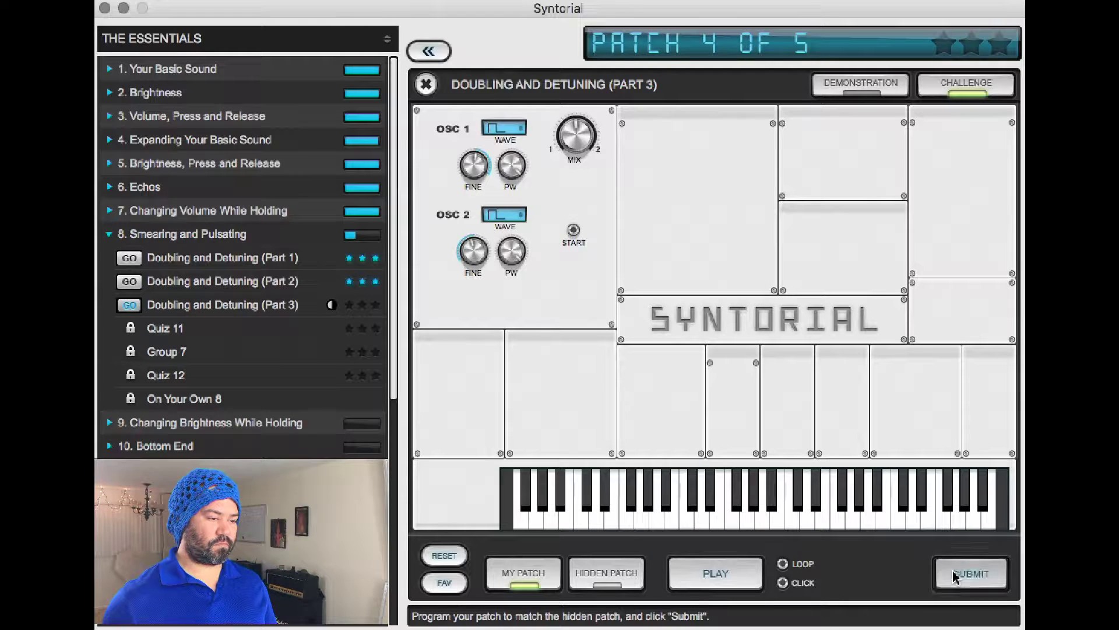
{"action": "left_click", "coordinate": [969, 573]}
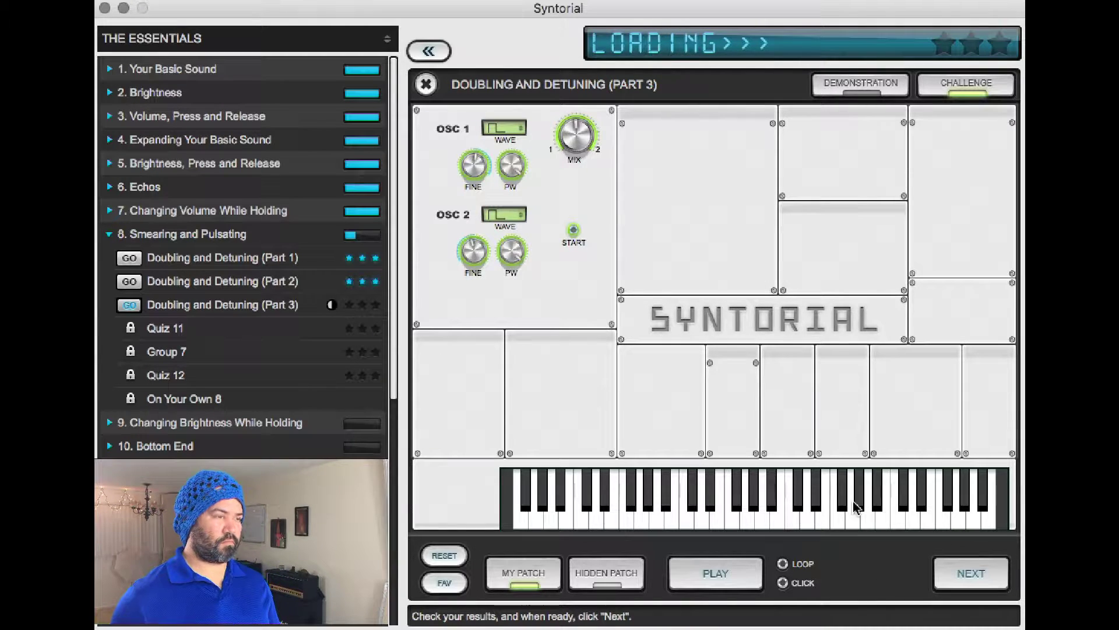
{"action": "left_click", "coordinate": [714, 574]}
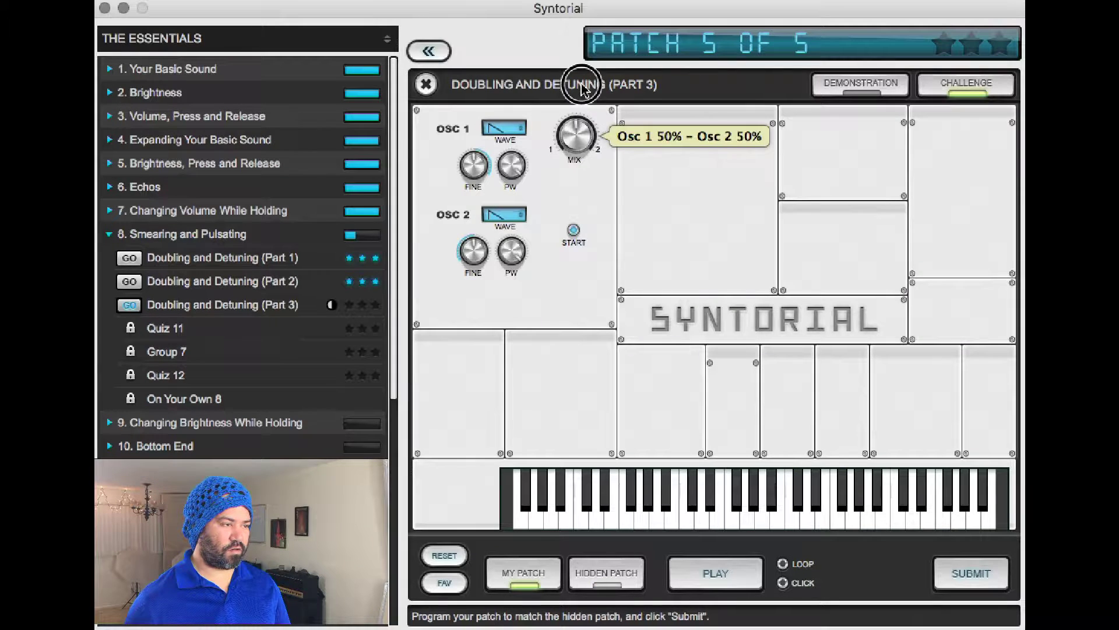
Switch both patch 5 oscillators to pulse waves and narrow their pulse width
{"action": "left_click", "coordinate": [504, 128]}
{"action": "left_click", "coordinate": [508, 162]}
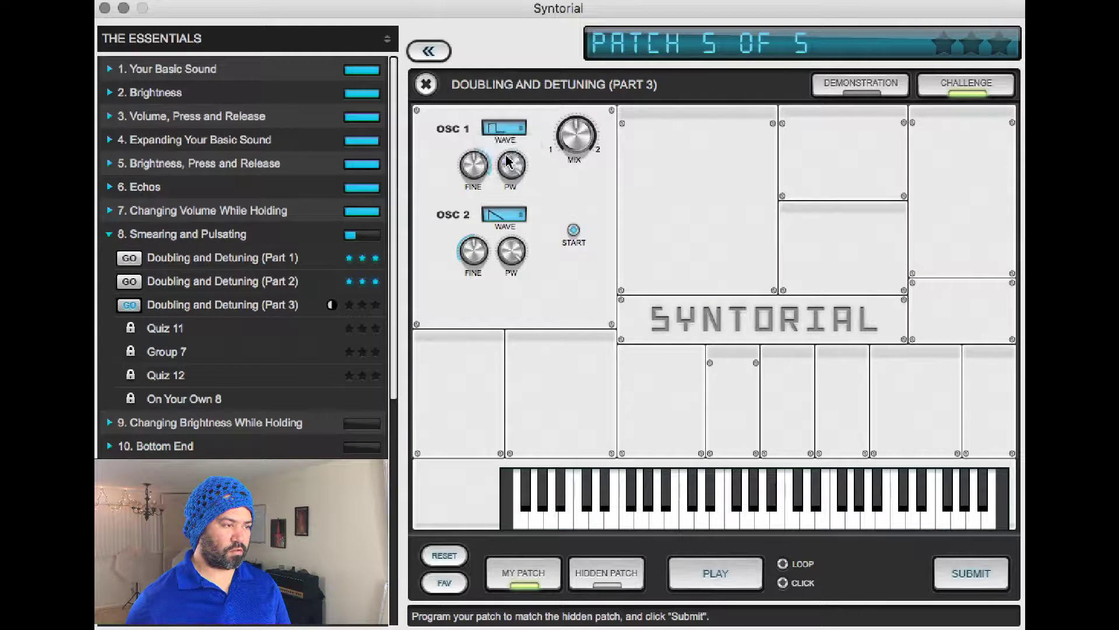
{"action": "left_click", "coordinate": [513, 215]}
{"action": "left_click", "coordinate": [519, 249]}
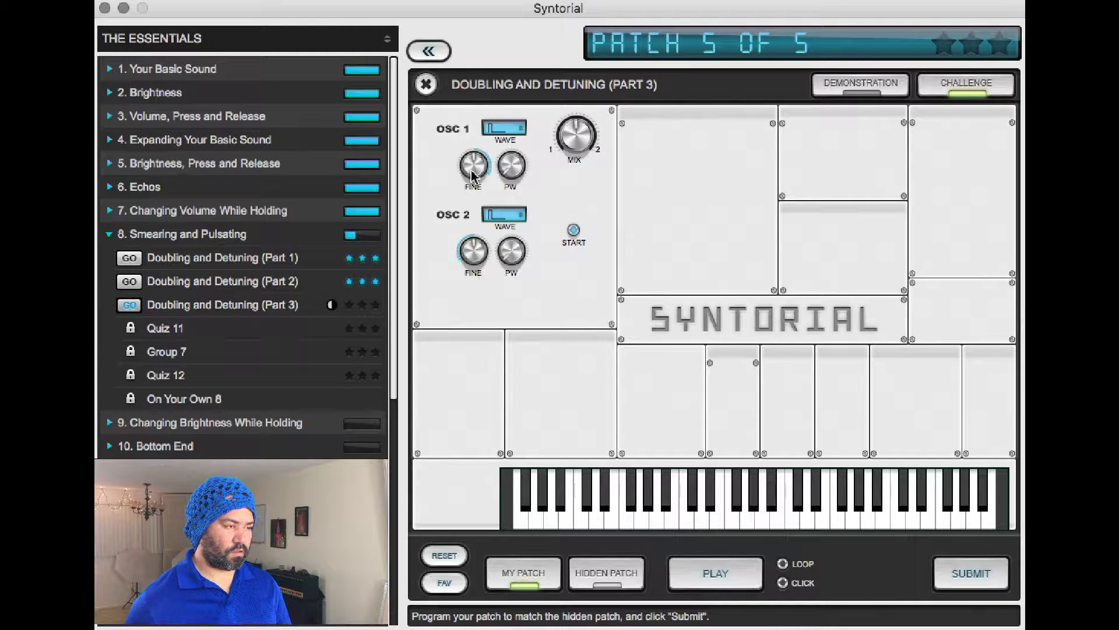
Listen to patch 5's hidden patch and readjust oscillator 2's fine tuning on the own patch
{"action": "key", "text": "Tab"}
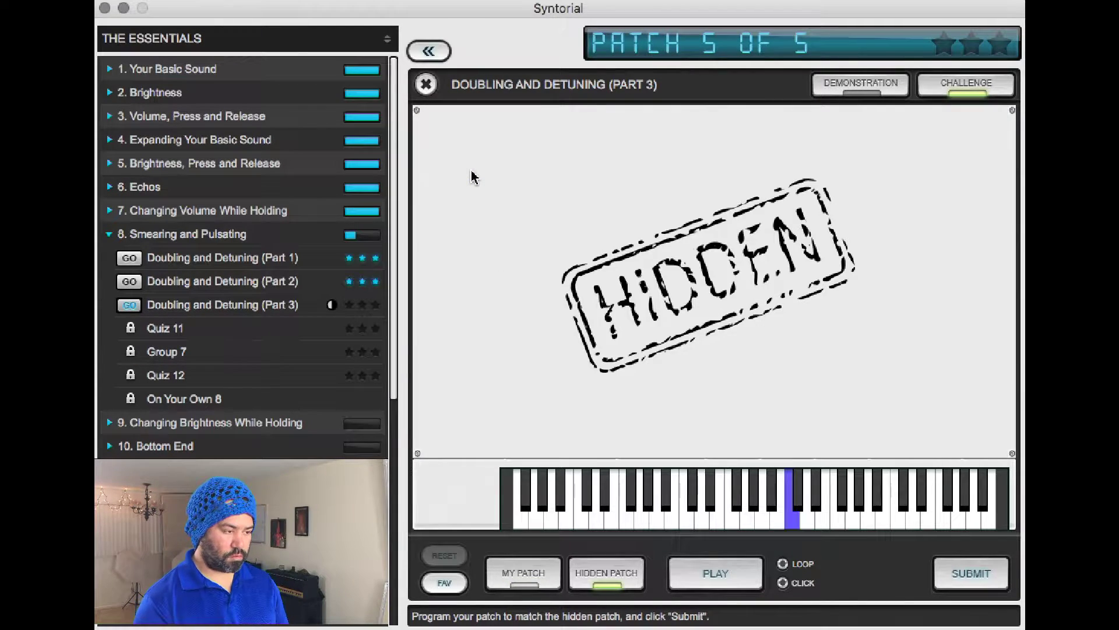
{"action": "key", "text": "Tab"}
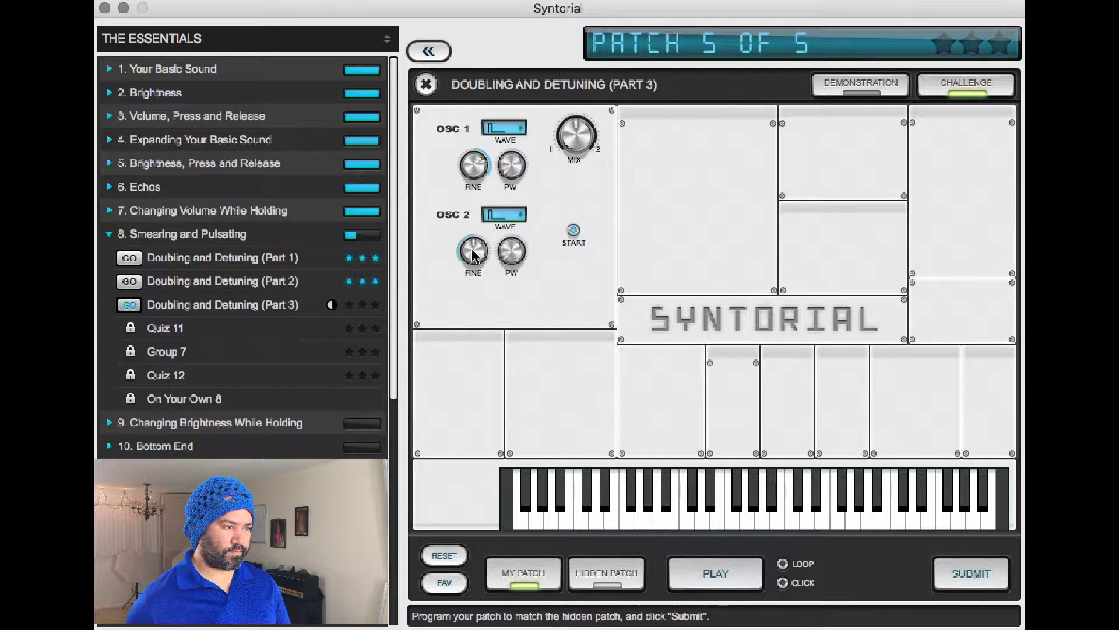
{"action": "left_click_drag", "start_coordinate": [473, 253], "coordinate": [462, 302]}
Alternate between patch 5's hidden patch and the own patch, and switch Start off on the own patch
{"action": "key", "text": "Tab"}
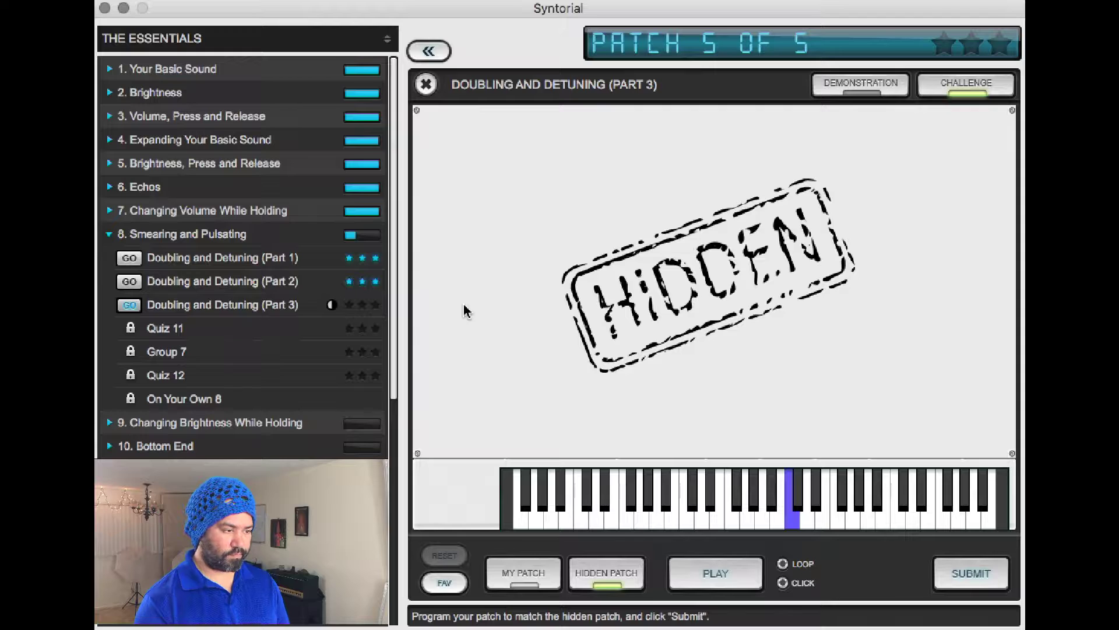
{"action": "key", "text": "Tab"}
{"action": "key", "text": "Tab"}
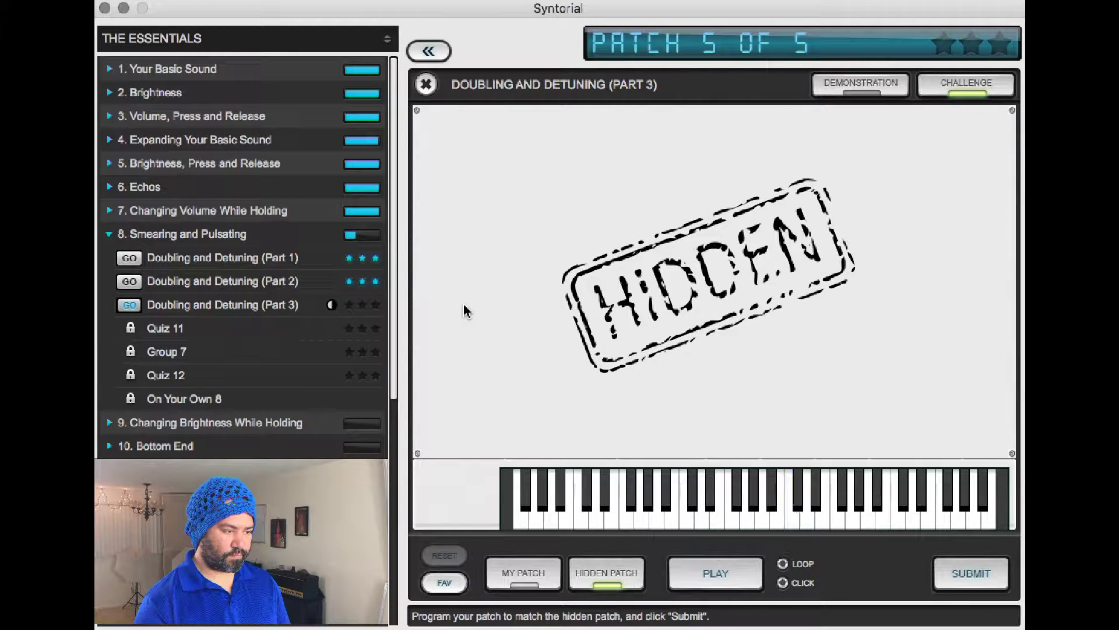
{"action": "key", "text": "Tab"}
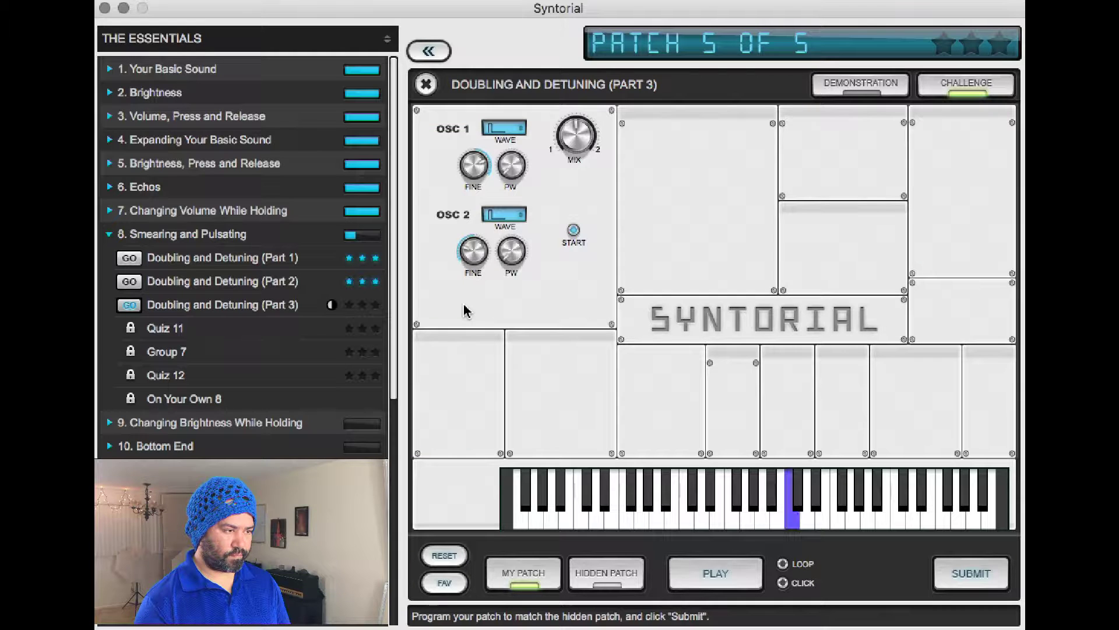
{"action": "key", "text": "Tab"}
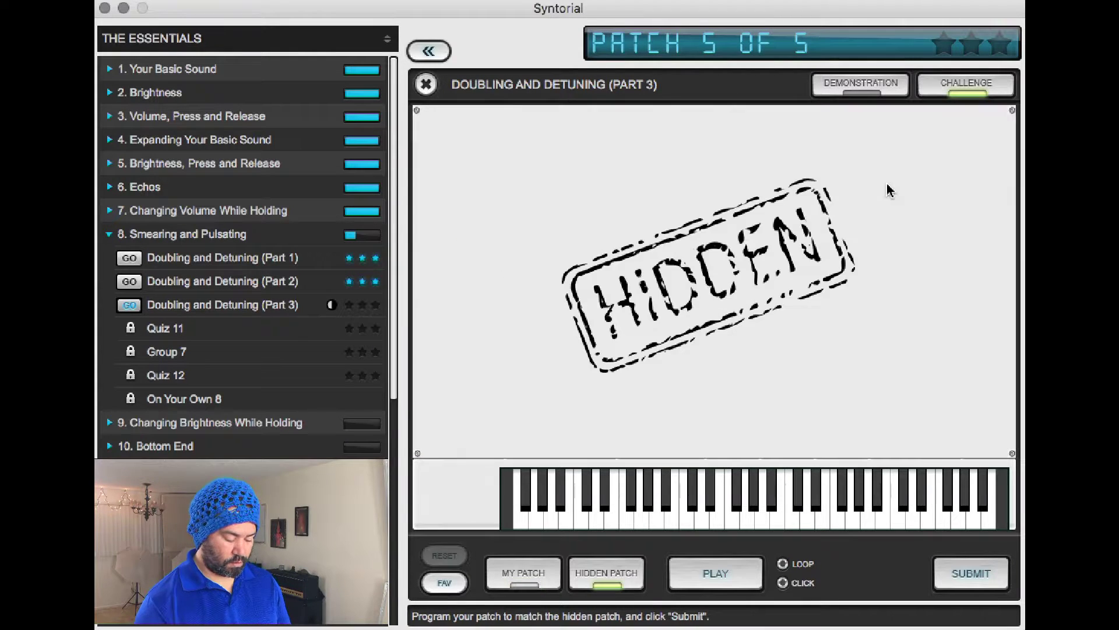
{"action": "key", "text": "Tab"}
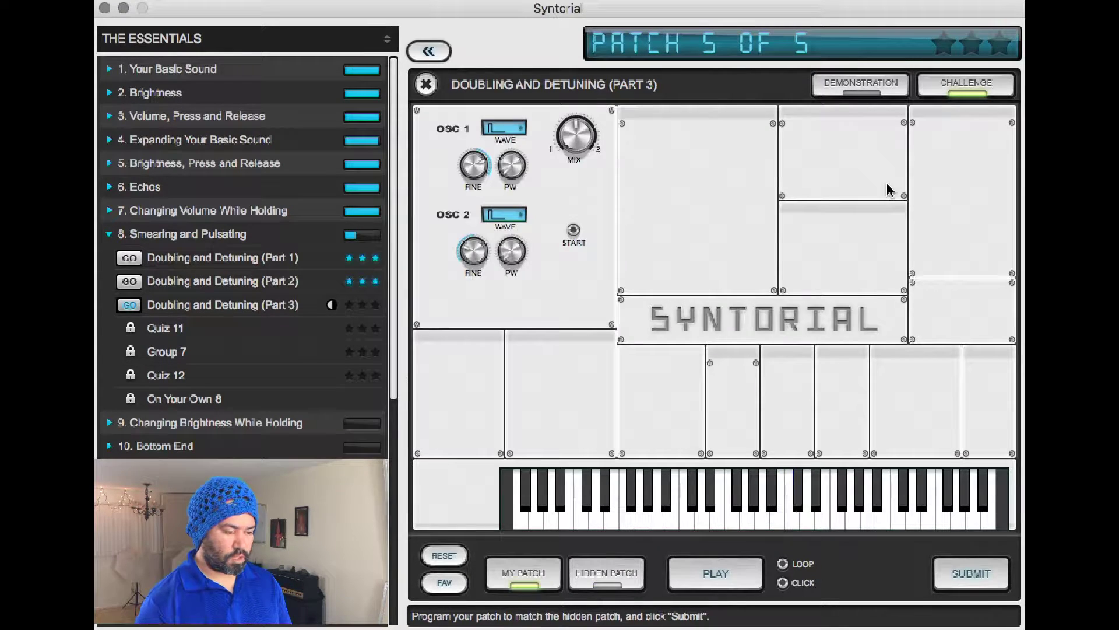
Submit patch 5, finish the Part 3 challenge and go on to Quiz 11
{"action": "left_click", "coordinate": [986, 585]}
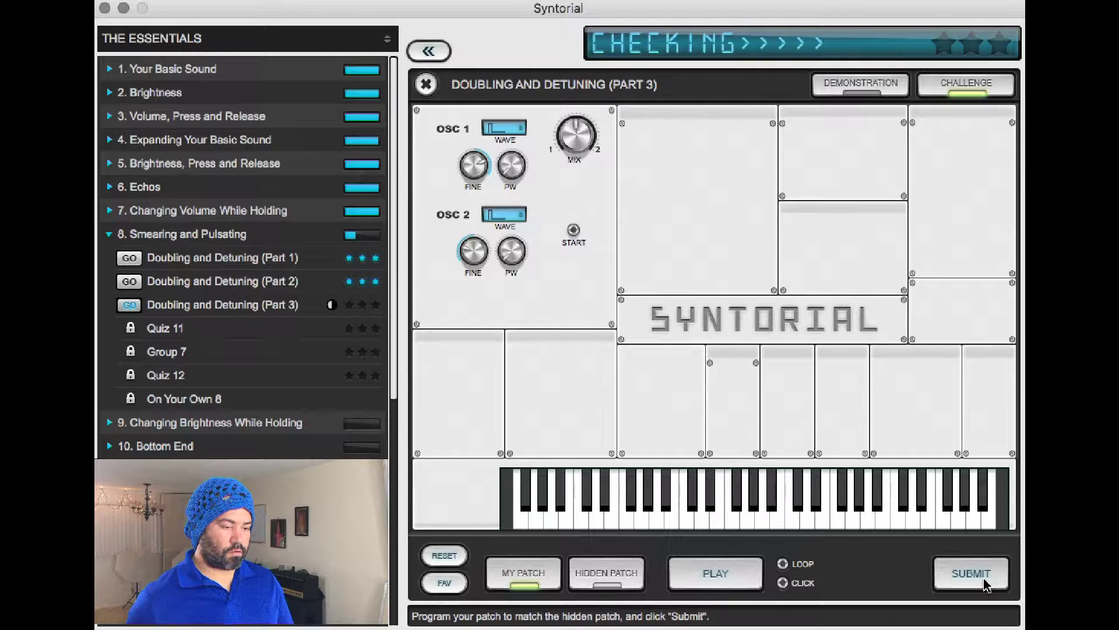
{"action": "left_click", "coordinate": [985, 581]}
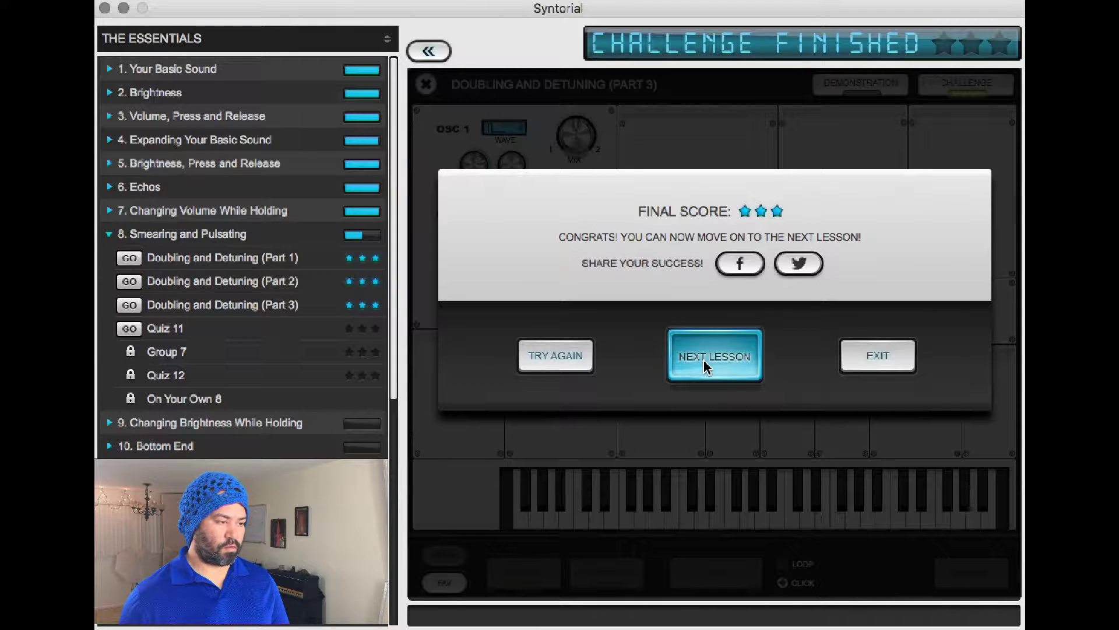
{"action": "left_click", "coordinate": [706, 364]}
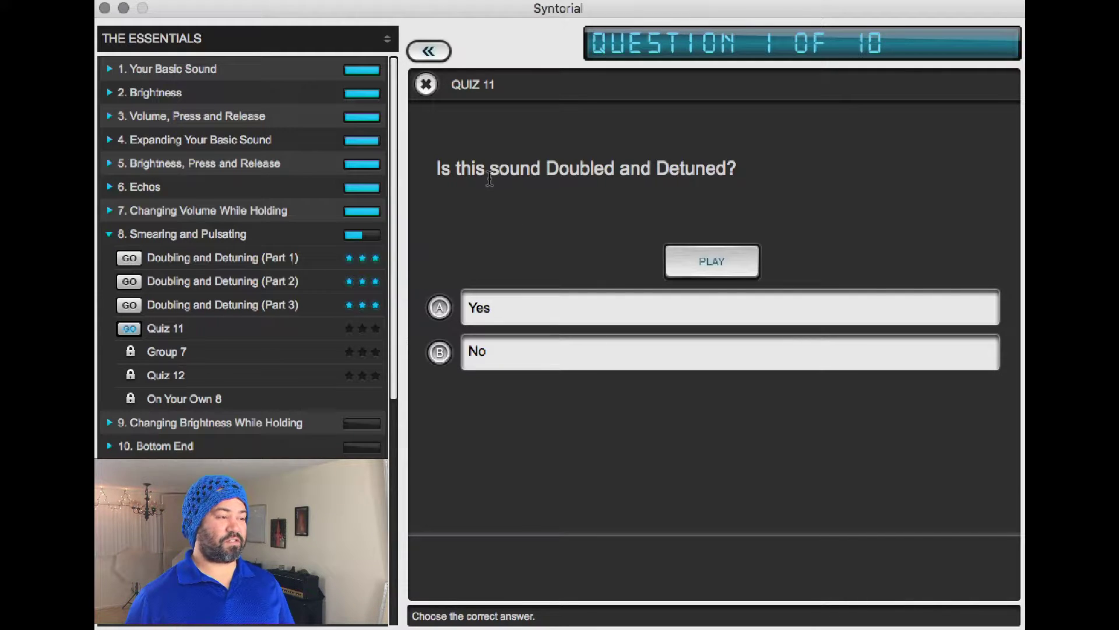
Answer Quiz 11's first three Doubled and Detuned listening questions with Yes, No and Yes, replaying the third sound before answering
{"action": "left_click", "coordinate": [441, 308]}
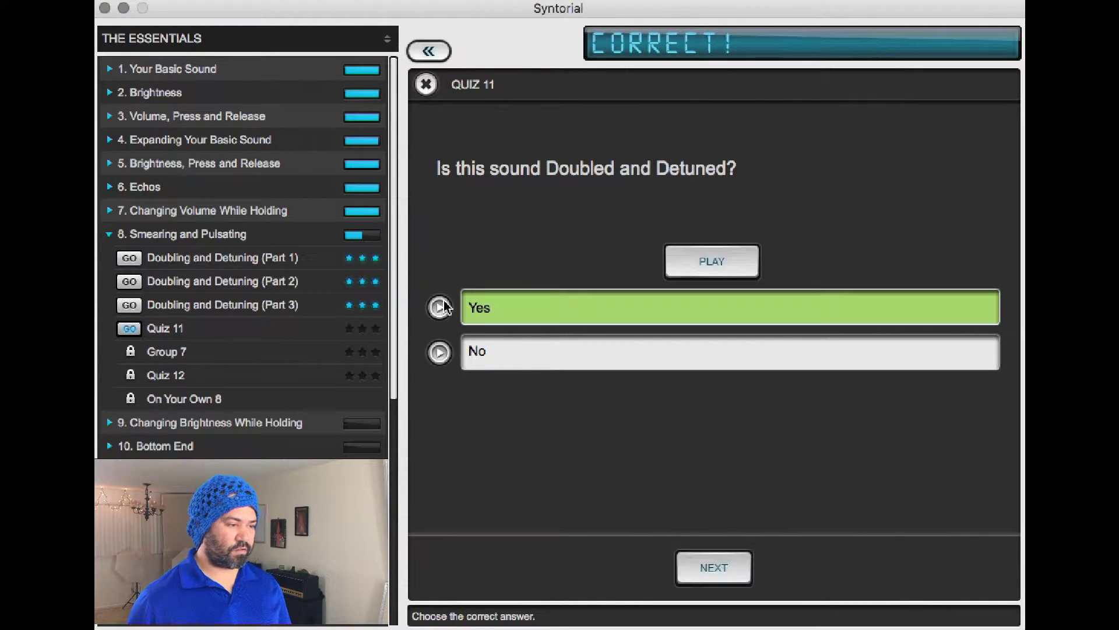
{"action": "left_click", "coordinate": [712, 566]}
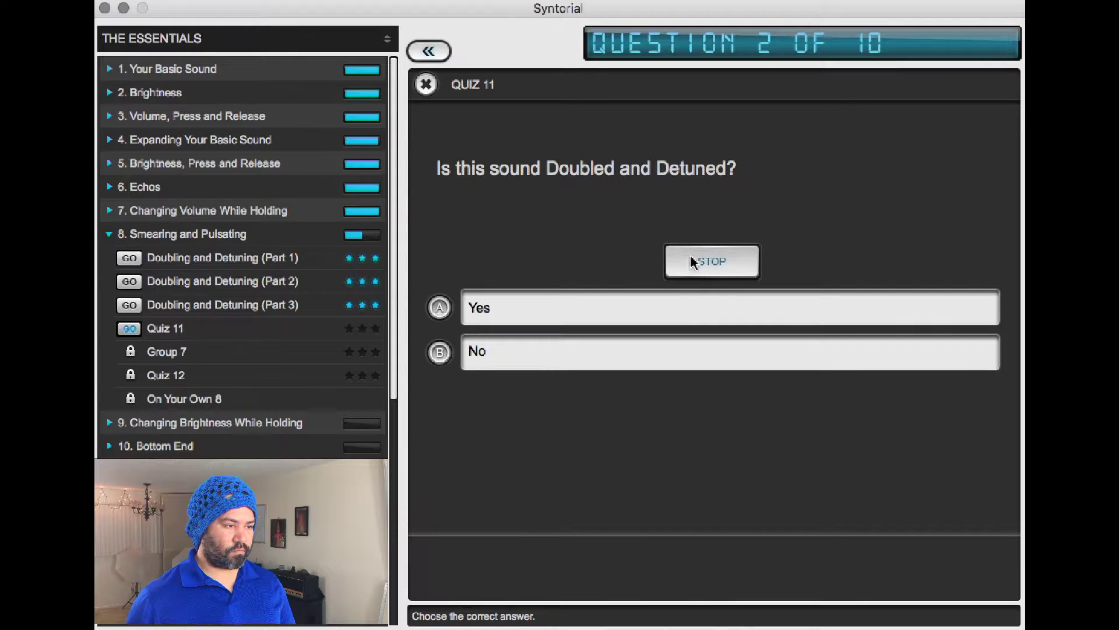
{"action": "left_click", "coordinate": [439, 352]}
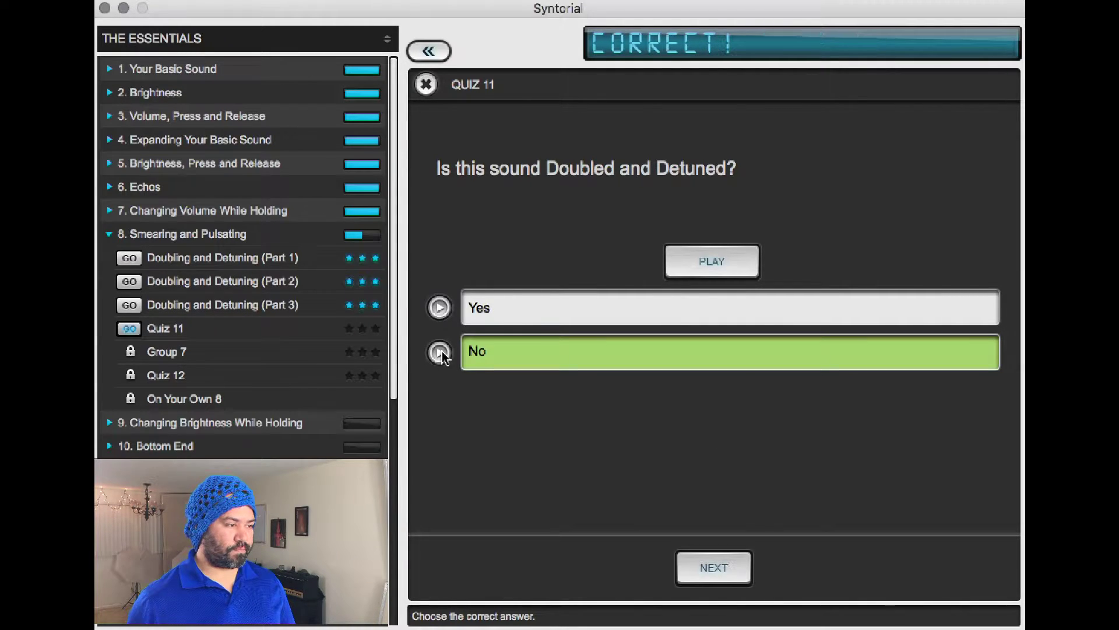
{"action": "left_click", "coordinate": [688, 569]}
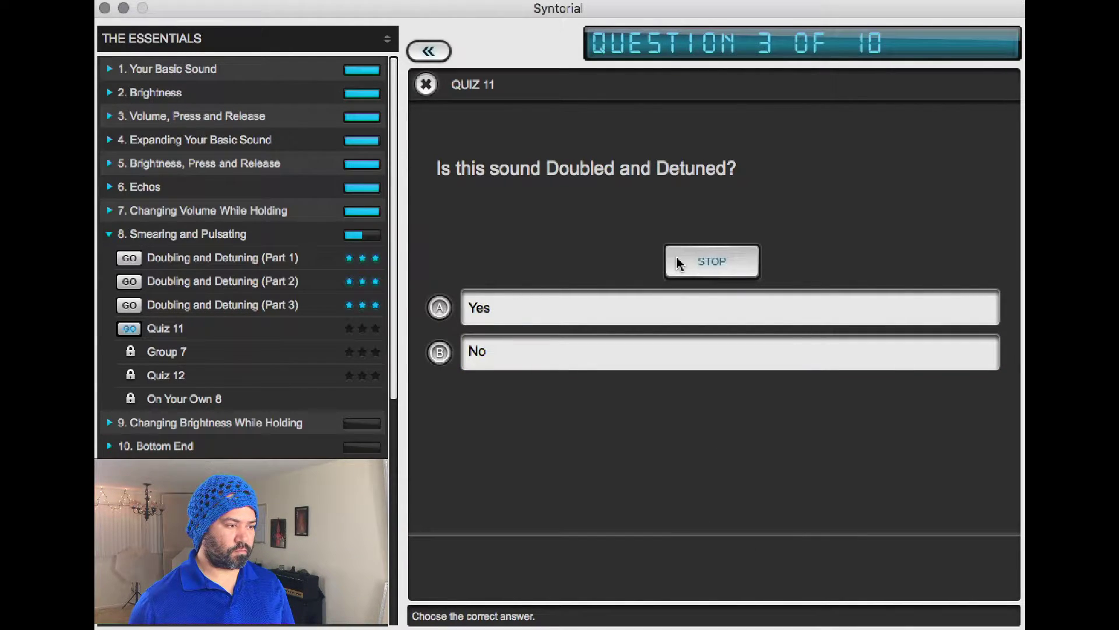
{"action": "left_click", "coordinate": [683, 263]}
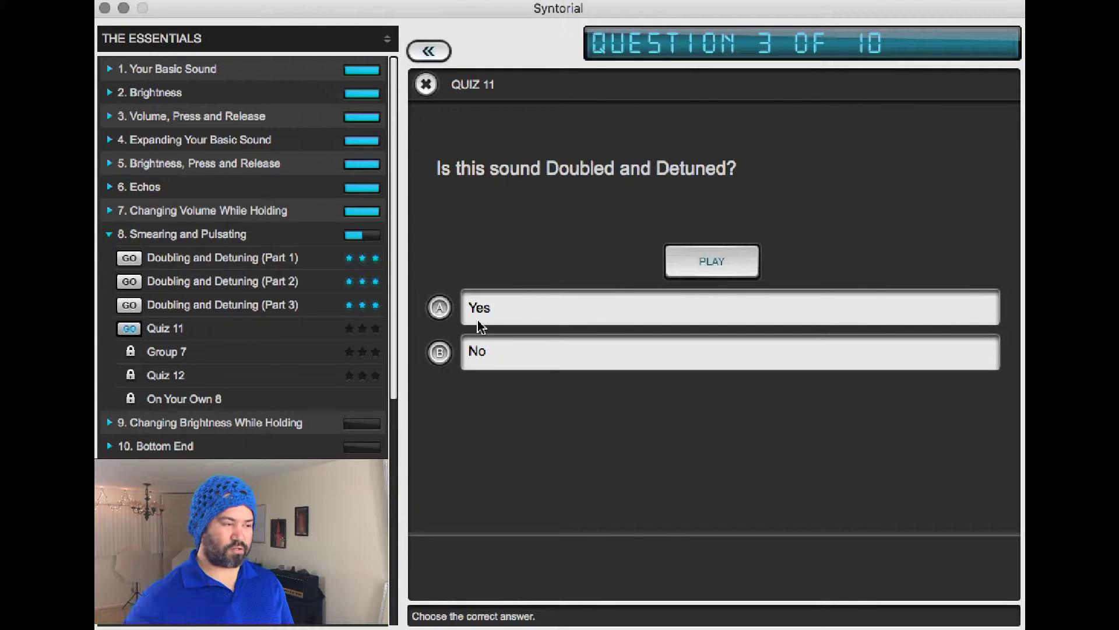
{"action": "left_click", "coordinate": [439, 308]}
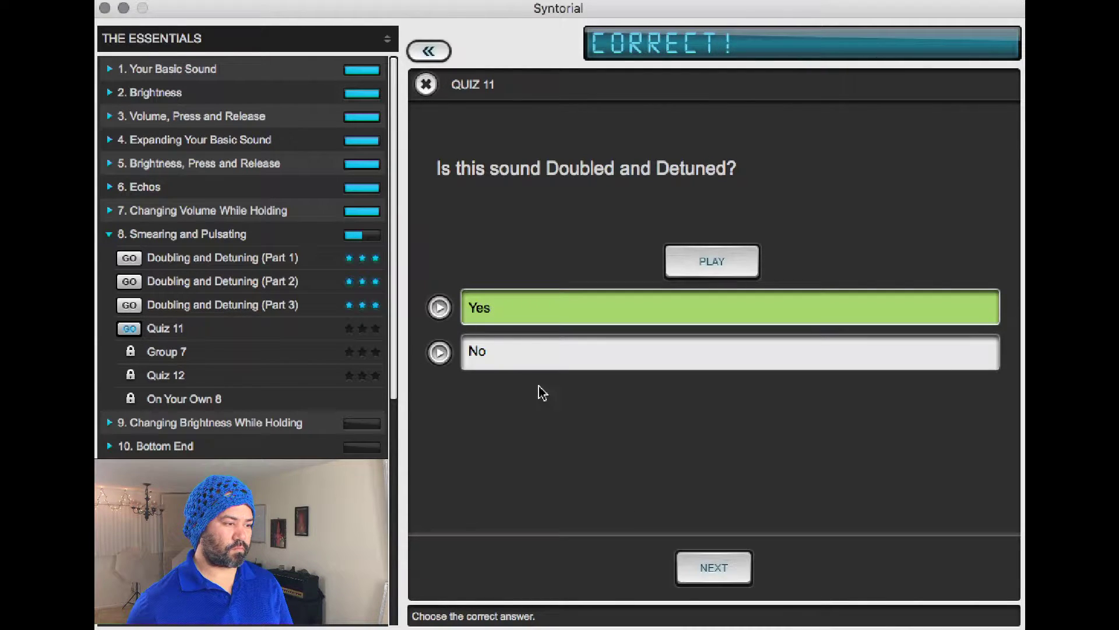
{"action": "left_click", "coordinate": [699, 561]}
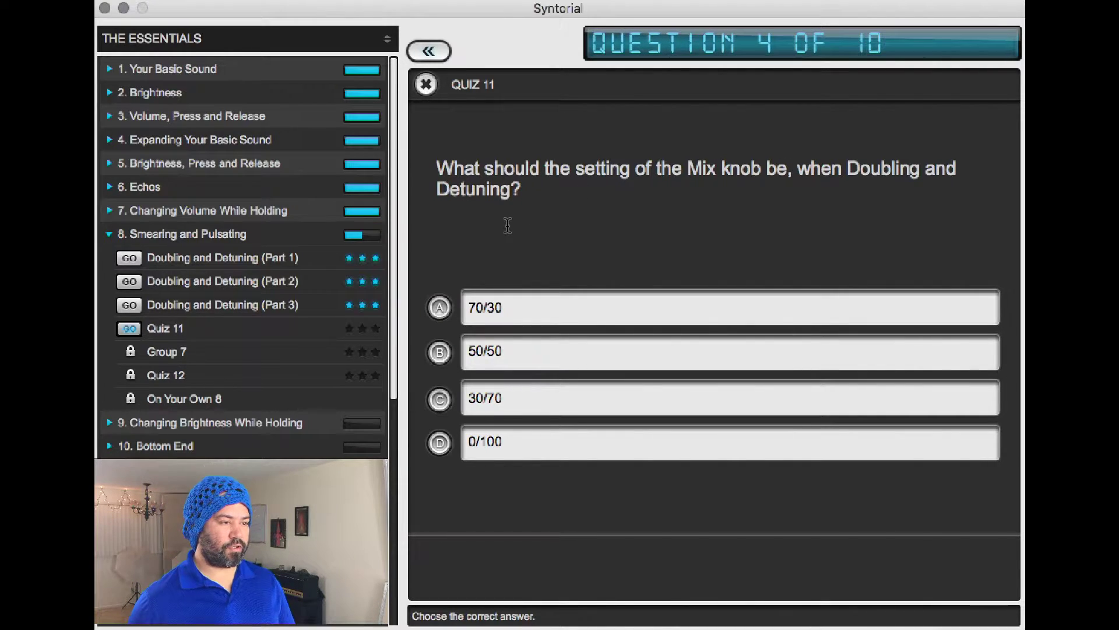
Answer question 4 with a 50/50 Mix setting and question 5 with Fine as the detuning control
{"action": "left_click", "coordinate": [441, 355]}
{"action": "left_click", "coordinate": [707, 570]}
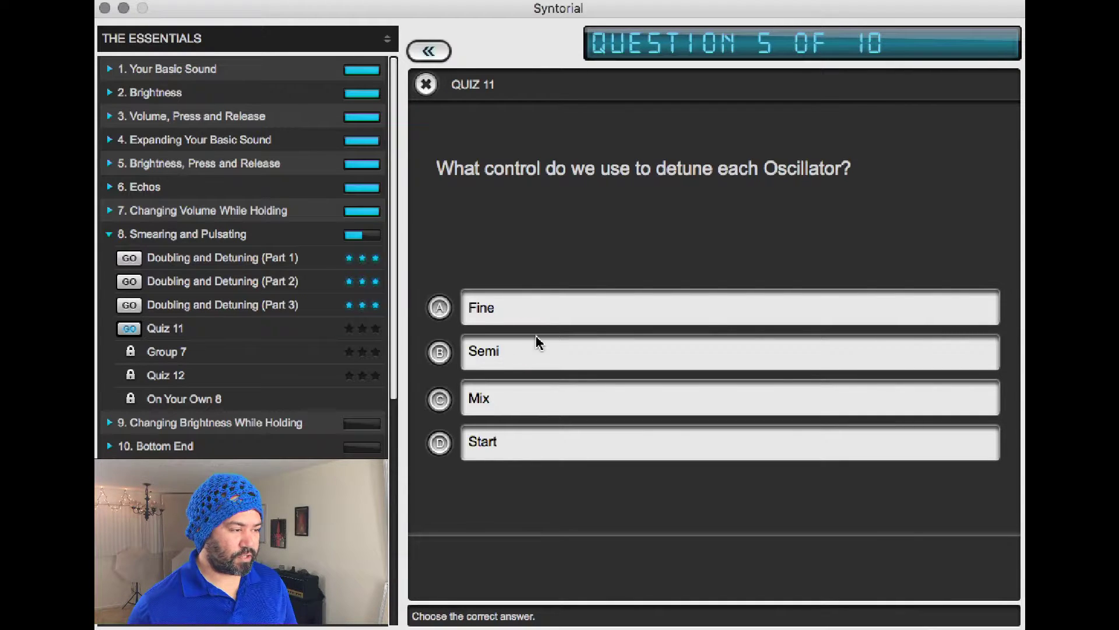
{"action": "left_click", "coordinate": [443, 308]}
{"action": "left_click", "coordinate": [716, 574]}
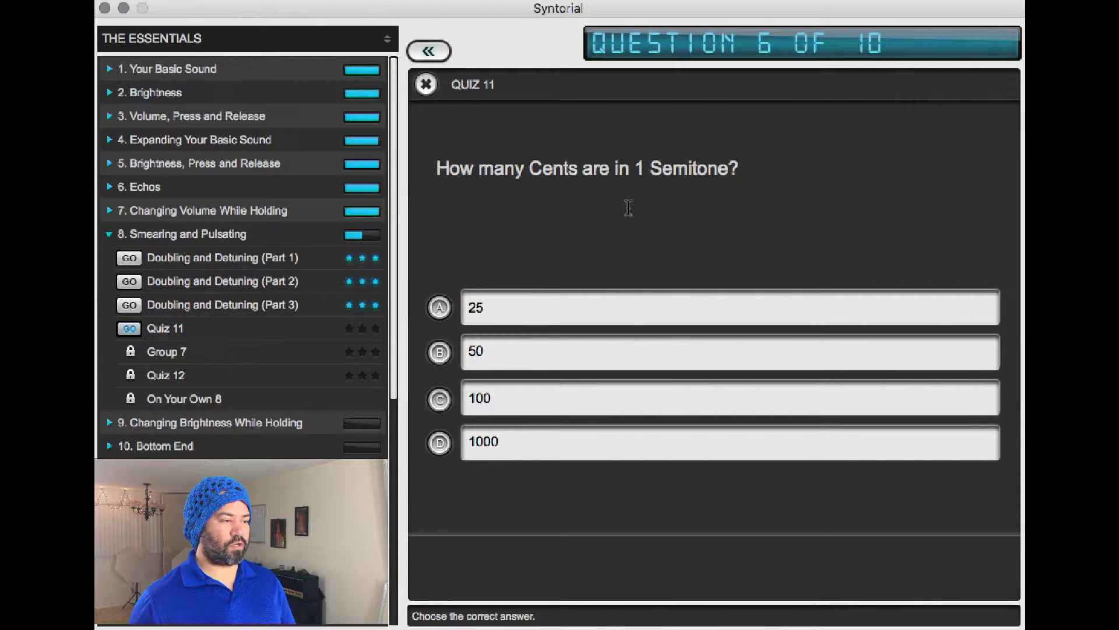
Answer question 6 with 100 cents per semitone and question 7 with Start as the attack transient control
{"action": "left_click", "coordinate": [443, 402]}
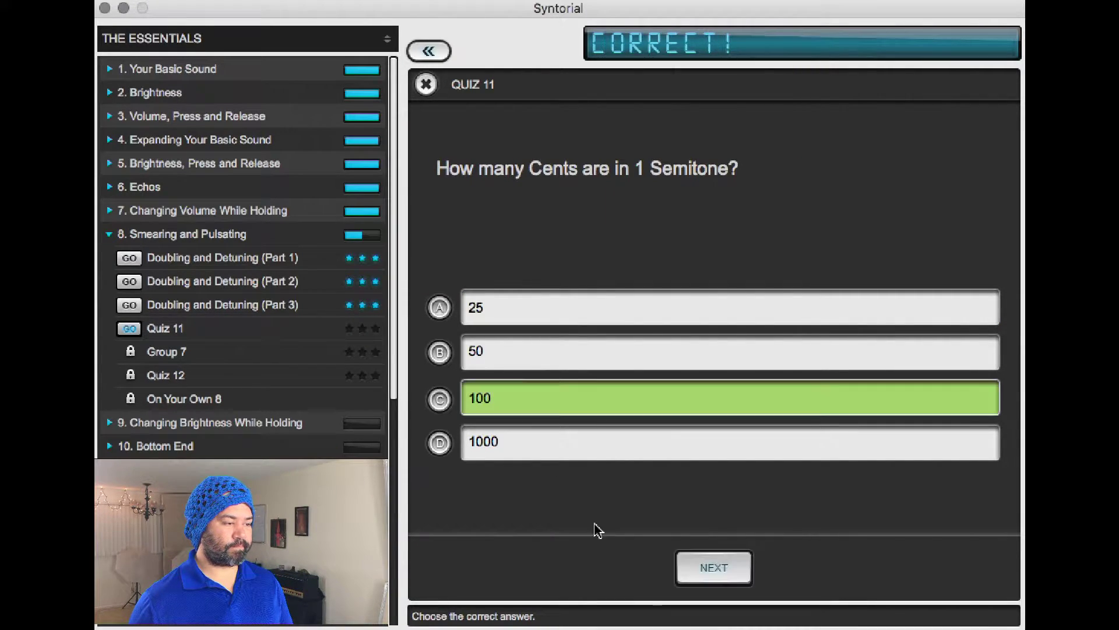
{"action": "left_click", "coordinate": [701, 574]}
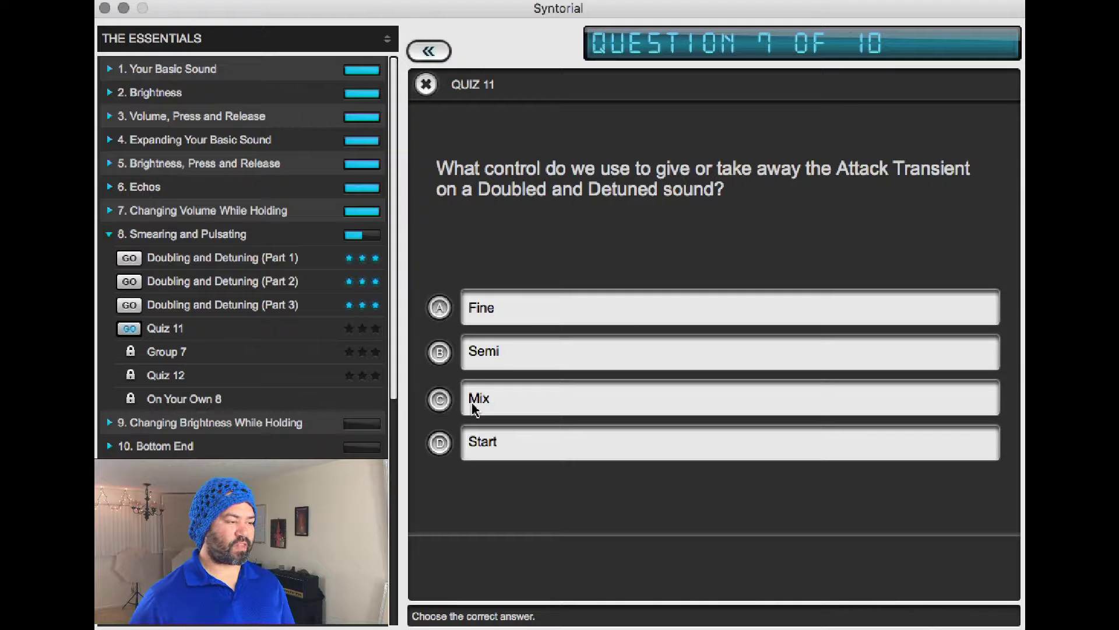
{"action": "left_click", "coordinate": [441, 444]}
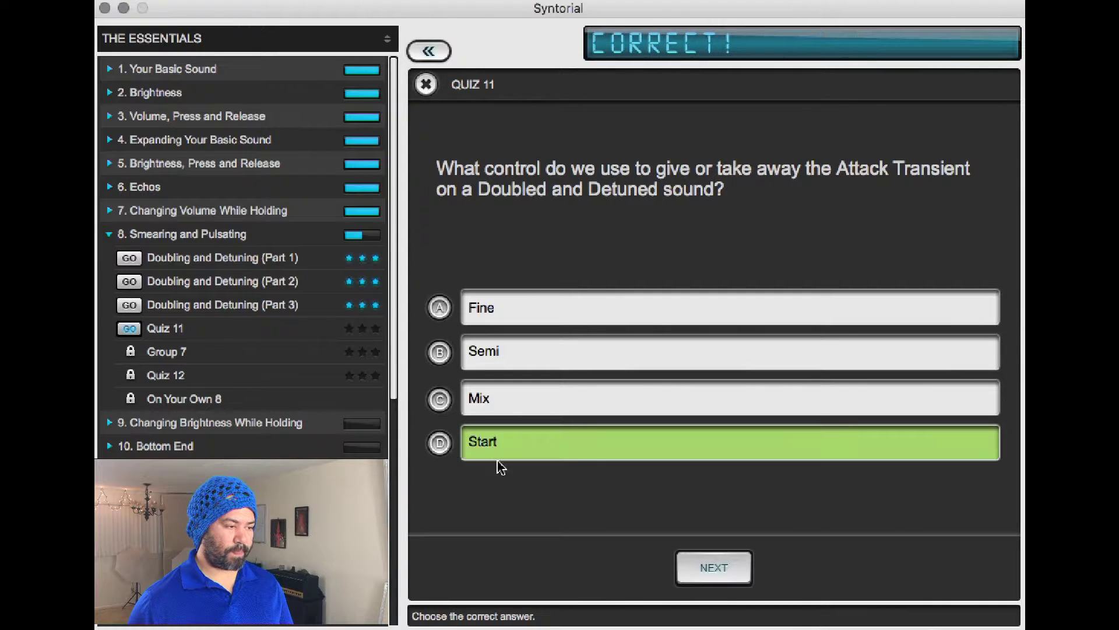
{"action": "left_click", "coordinate": [684, 571]}
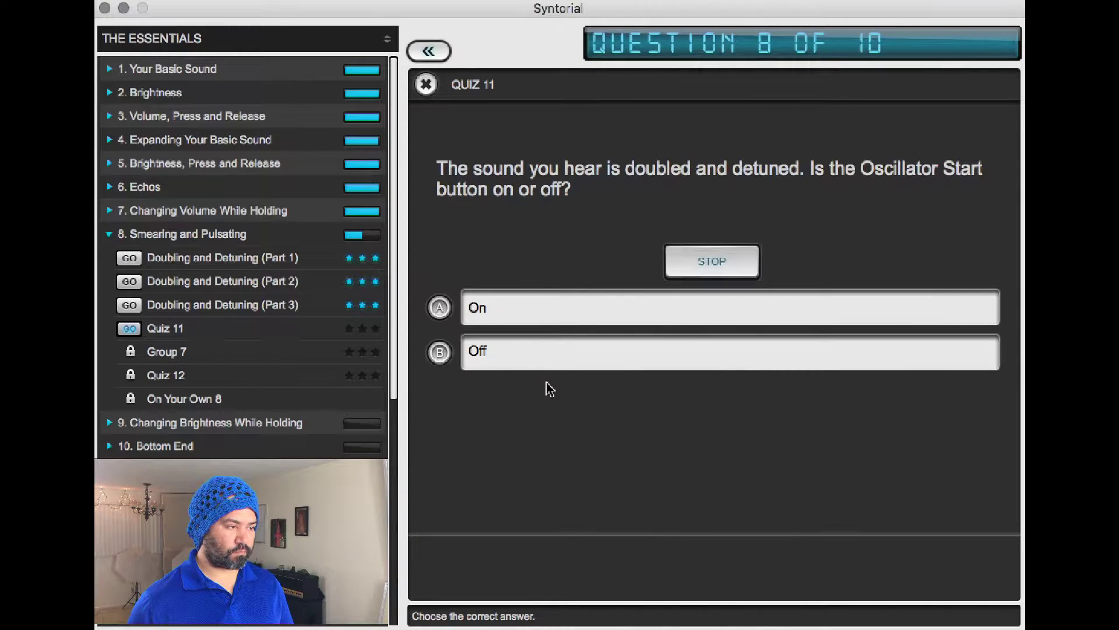
Replay question 8's sound, answer that Oscillator Start is On, and listen to the Off example for comparison
{"action": "left_click", "coordinate": [686, 258]}
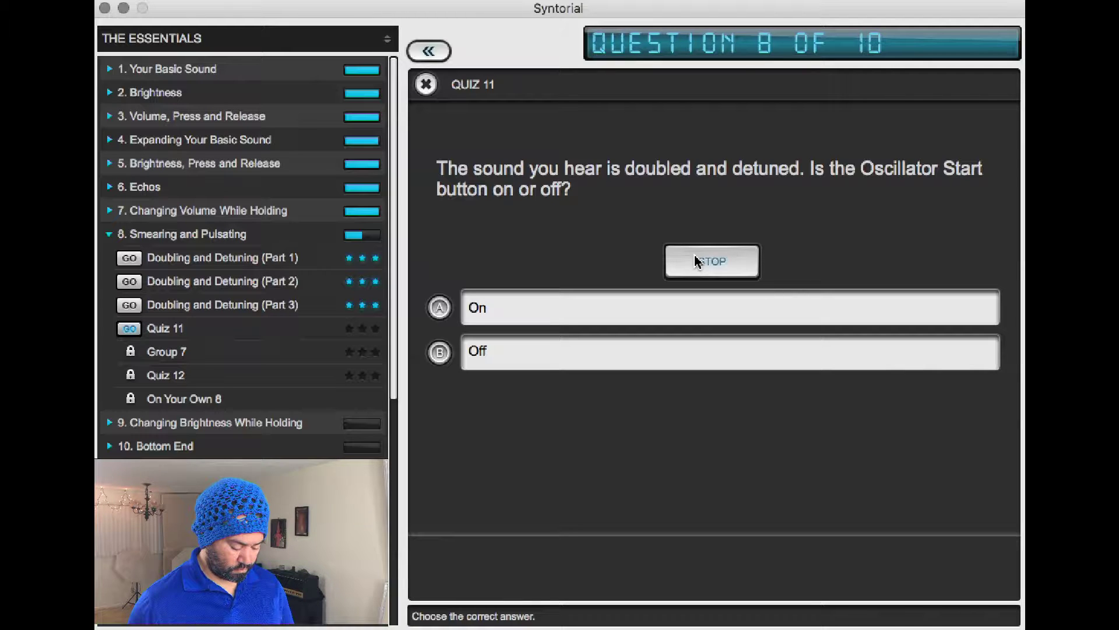
{"action": "left_click", "coordinate": [439, 304]}
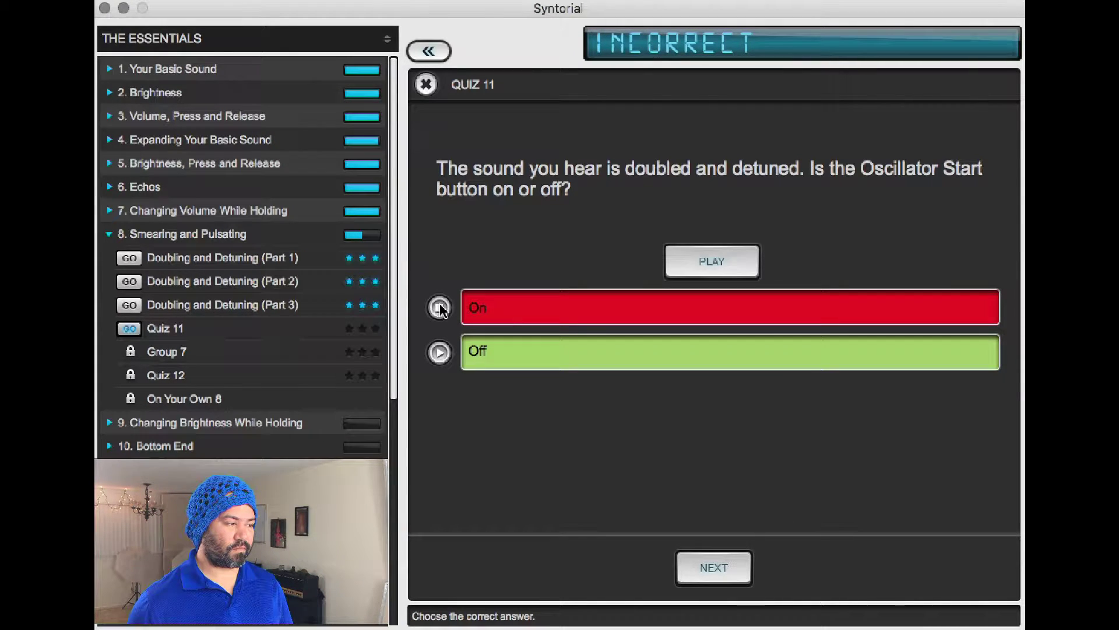
{"action": "left_click", "coordinate": [441, 352]}
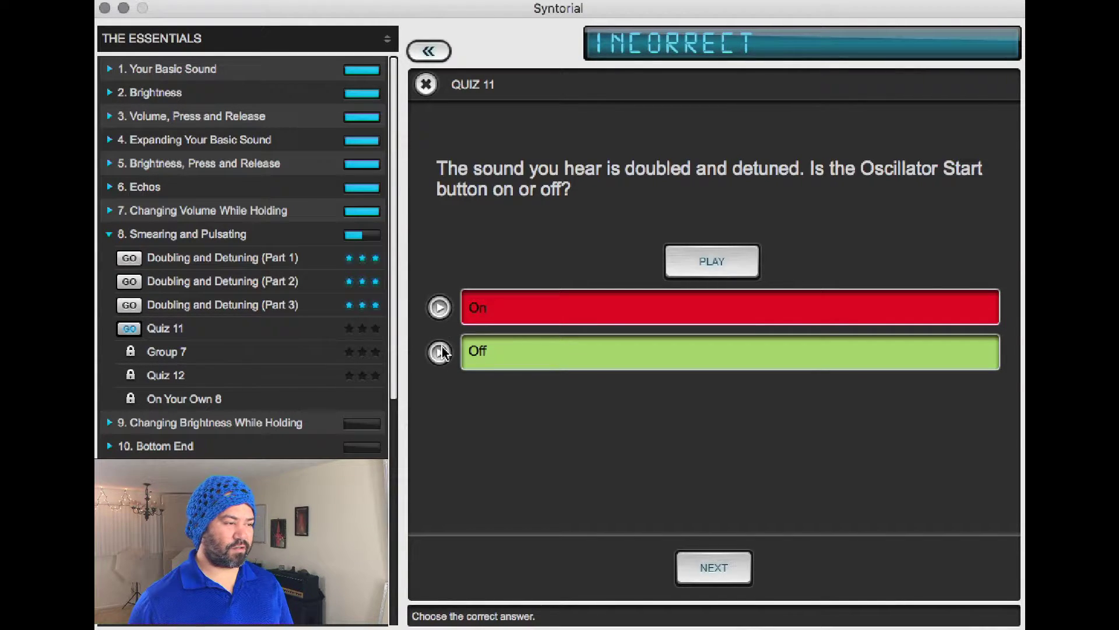
Continue to questions 9 and 10 and answer that Oscillator Start is On for both, replaying the tenth sound before answering
{"action": "left_click", "coordinate": [716, 567]}
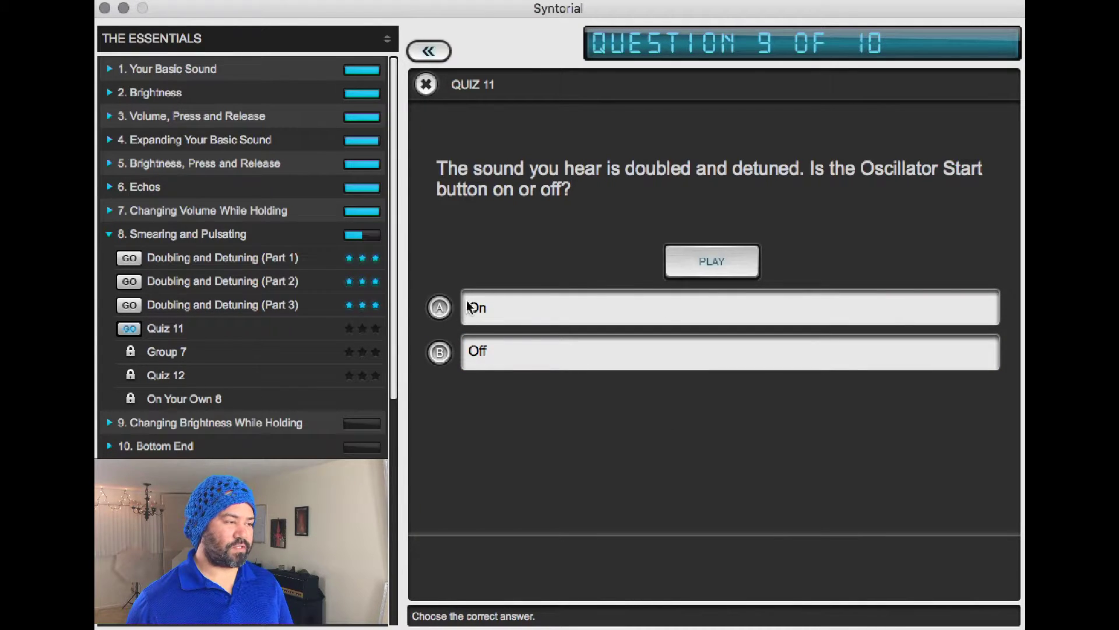
{"action": "left_click", "coordinate": [441, 308]}
{"action": "left_click", "coordinate": [706, 570]}
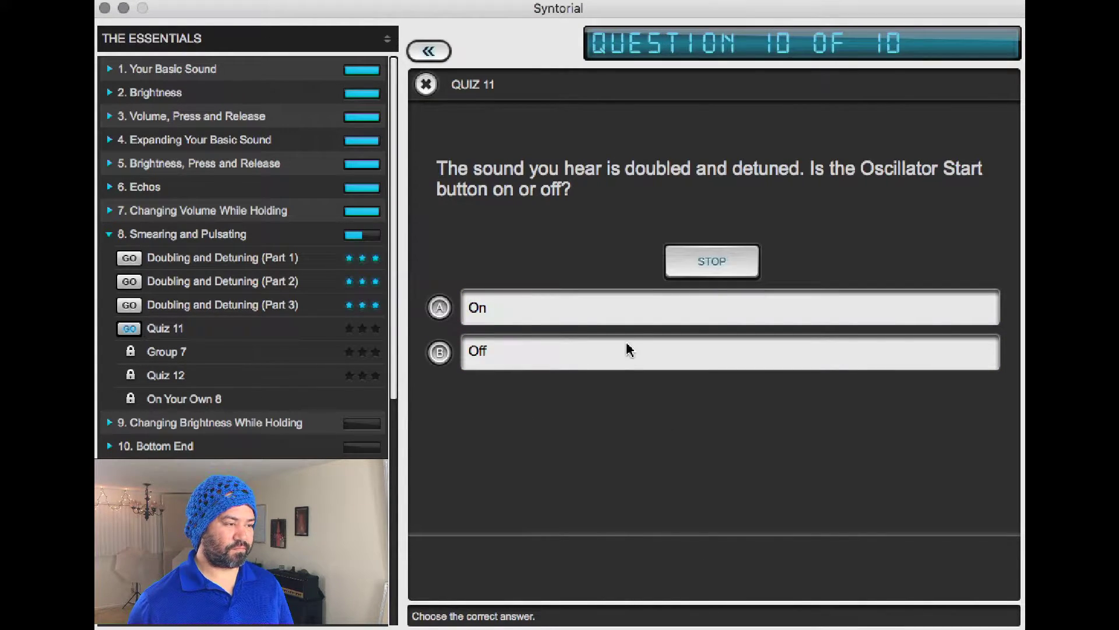
{"action": "left_click", "coordinate": [683, 264]}
{"action": "left_click", "coordinate": [685, 265]}
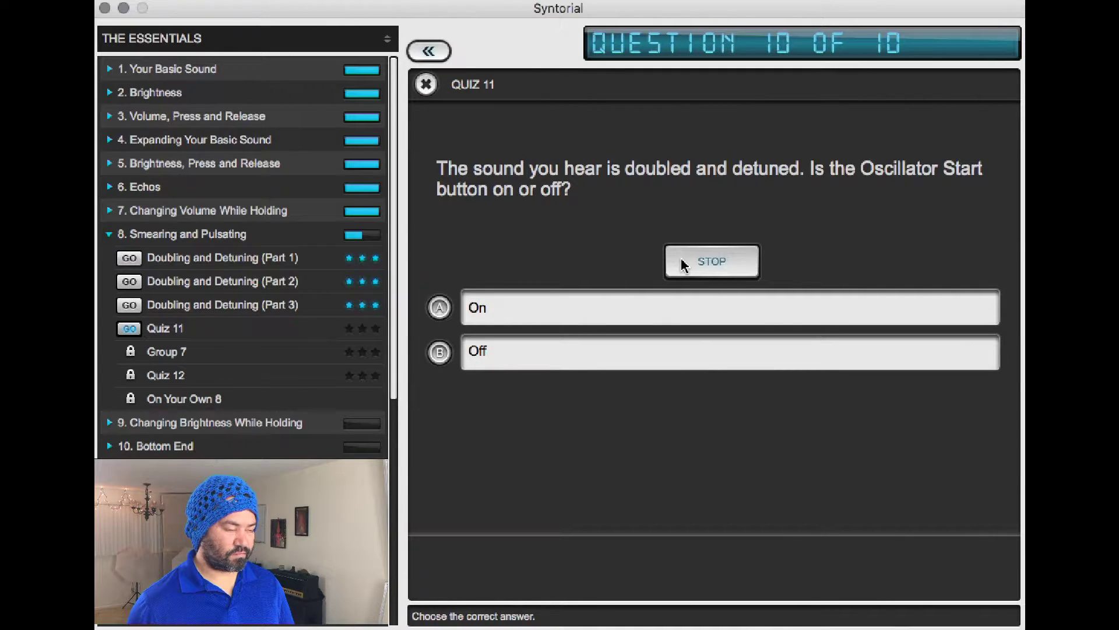
{"action": "left_click", "coordinate": [439, 307]}
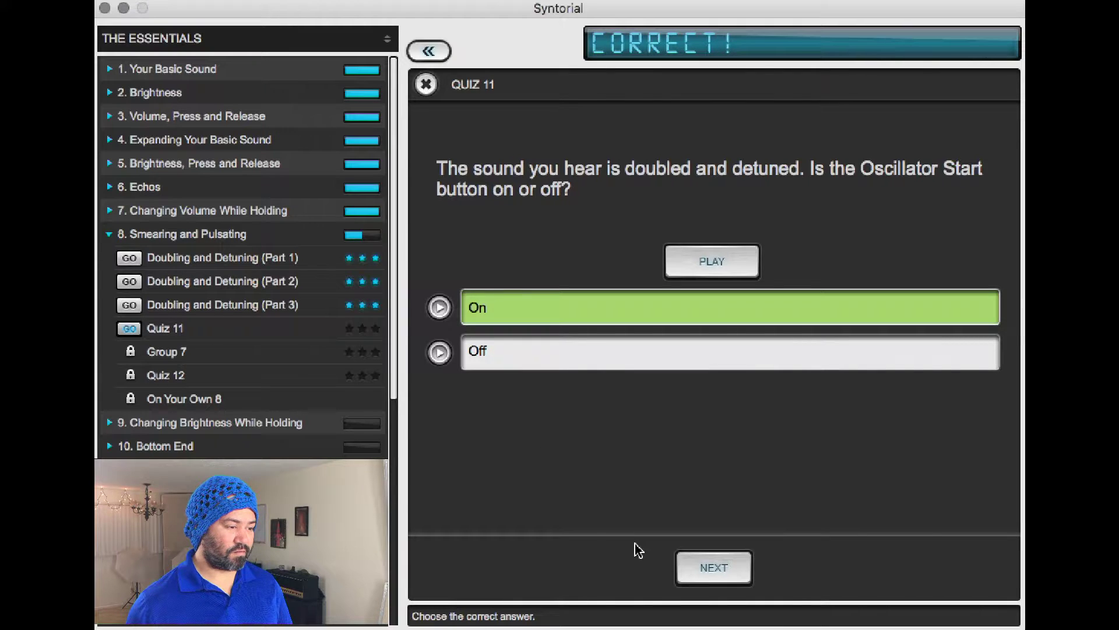
Retry question 8 with Oscillator Start Off and finish Quiz 11
{"action": "left_click", "coordinate": [707, 571]}
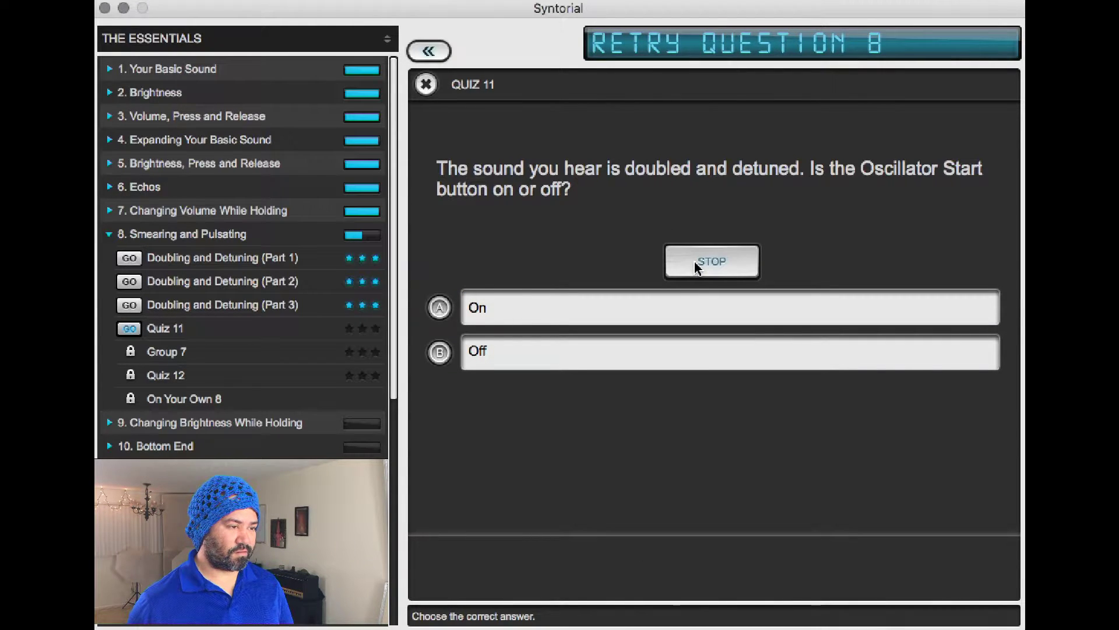
{"action": "left_click", "coordinate": [440, 353]}
{"action": "left_click", "coordinate": [712, 574]}
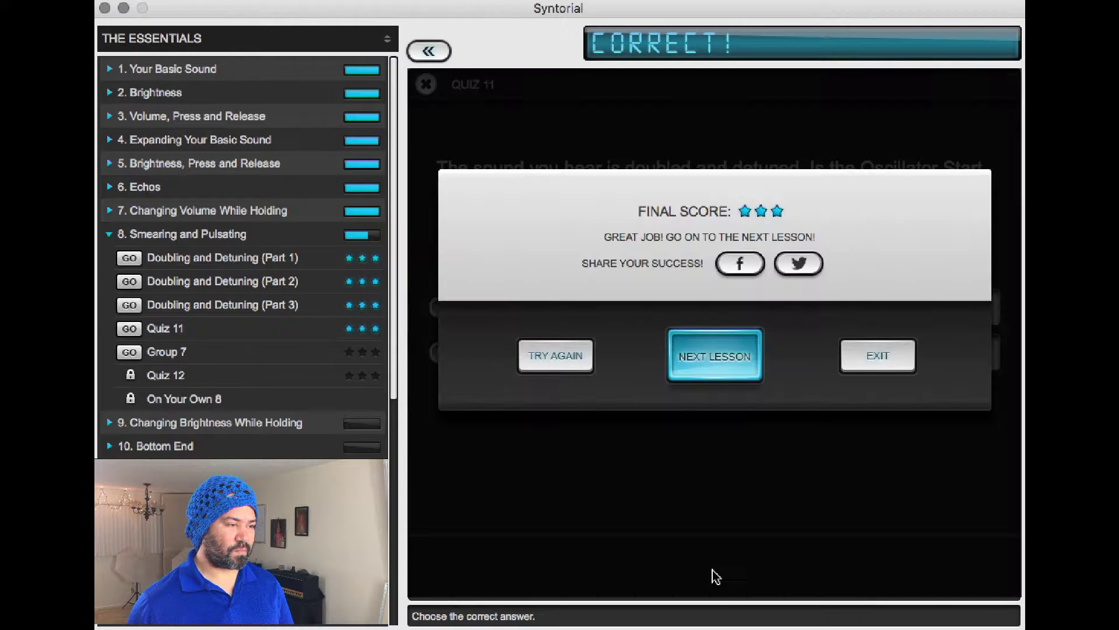
Go on to the Group 7 lesson, start its challenge and listen to the first hidden patch
{"action": "left_click", "coordinate": [718, 369]}
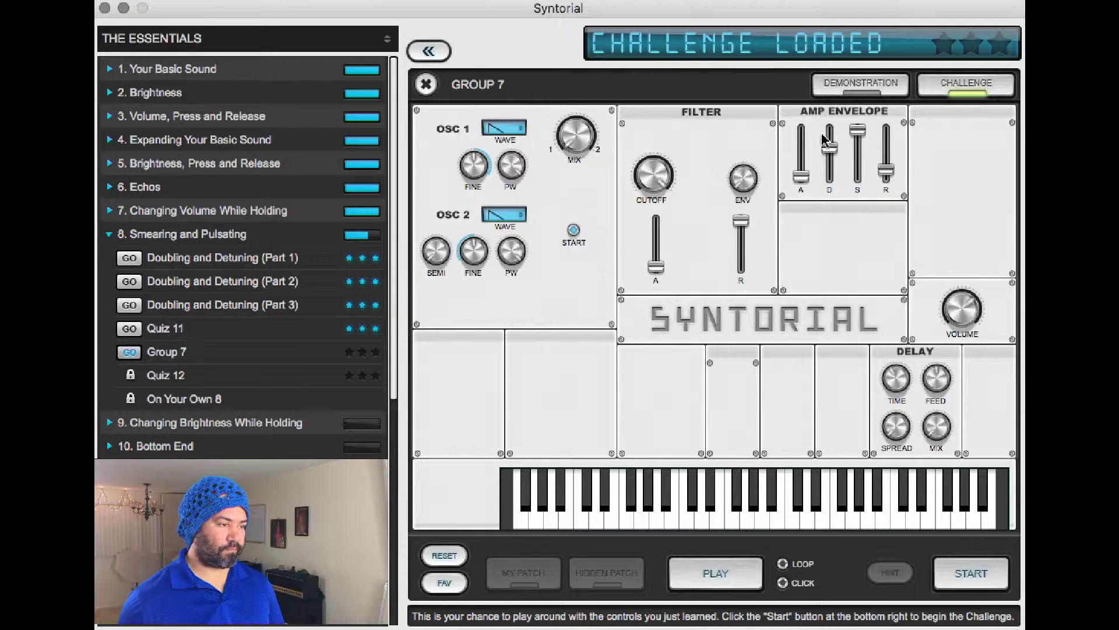
{"action": "left_click", "coordinate": [959, 576]}
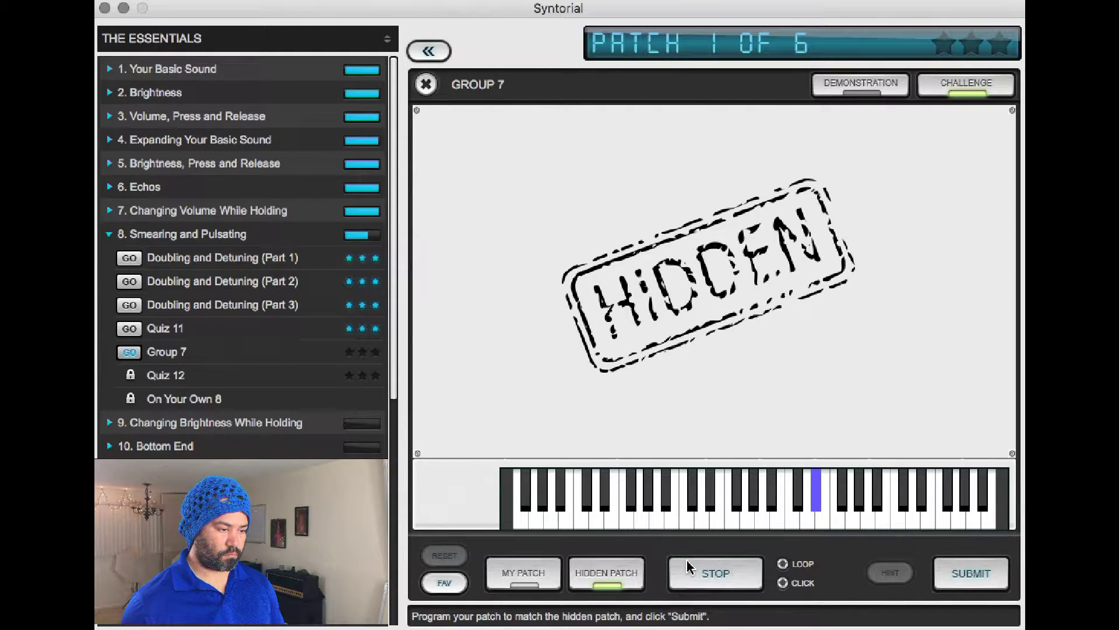
{"action": "left_click", "coordinate": [689, 567]}
In your own patch, set both oscillators to the Pulse wave and narrow their pulse widths
{"action": "key", "text": "Tab"}
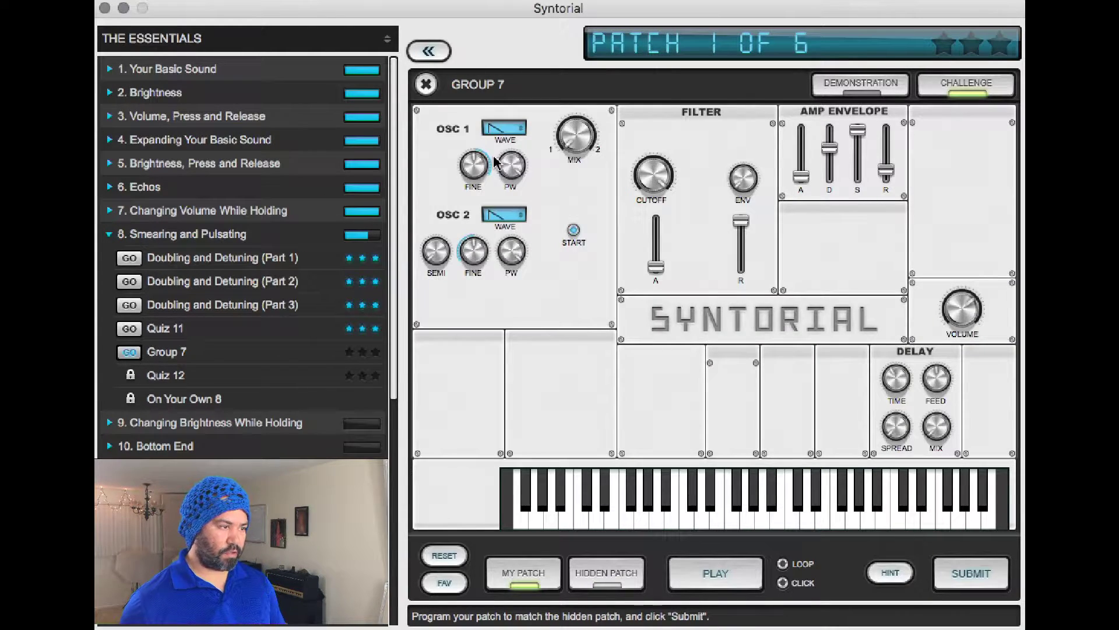
{"action": "left_click", "coordinate": [513, 126]}
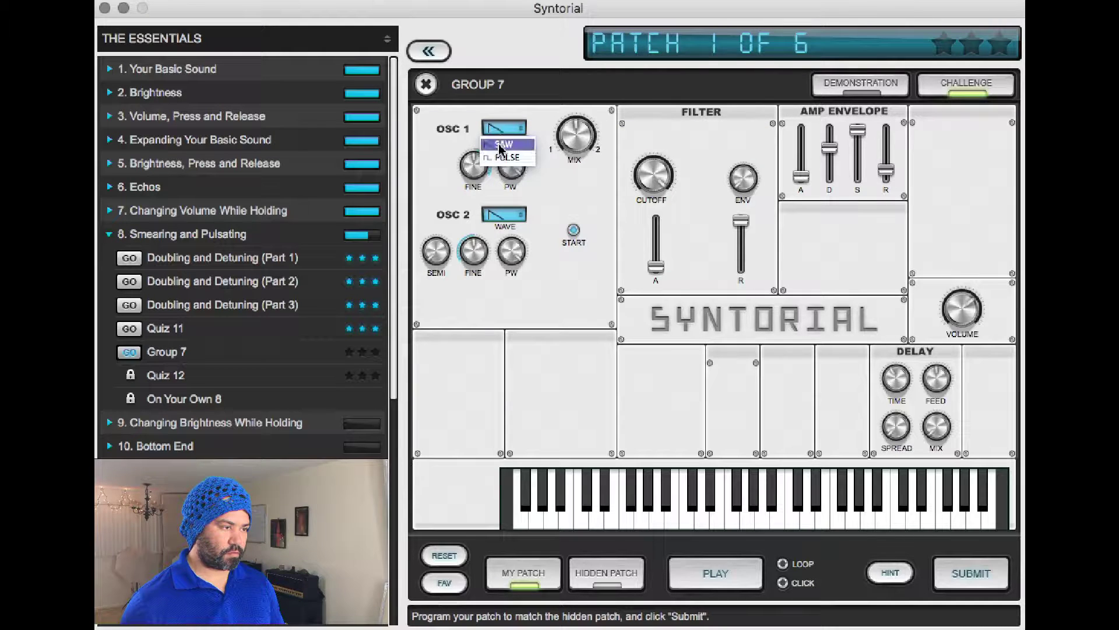
{"action": "left_click", "coordinate": [507, 153]}
{"action": "left_click", "coordinate": [503, 216]}
{"action": "left_click", "coordinate": [507, 241]}
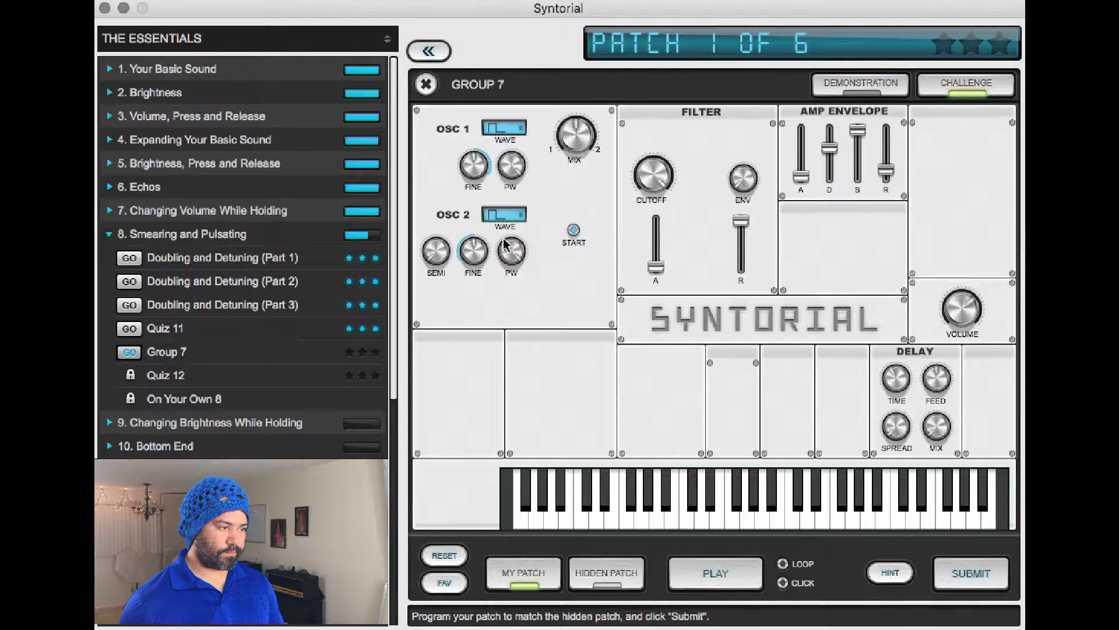
{"action": "left_click_drag", "start_coordinate": [512, 251], "coordinate": [513, 214]}
Lengthen the amp envelope's attack slightly and compare the sound with the hidden patch
{"action": "mouse_move", "coordinate": [805, 174]}
{"action": "left_mouse_down"}
{"action": "mouse_move", "coordinate": [801, 154]}
{"action": "mouse_move", "coordinate": [801, 172]}
{"action": "left_mouse_up"}
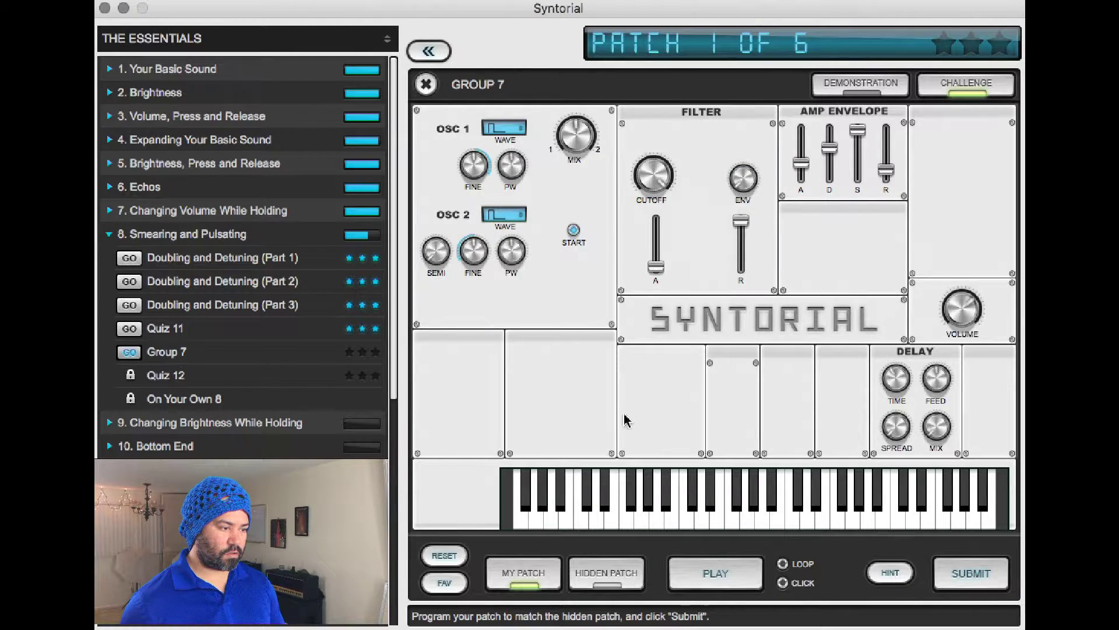
{"action": "key", "text": "h"}
{"action": "key", "text": "space"}
{"action": "key", "text": "space"}
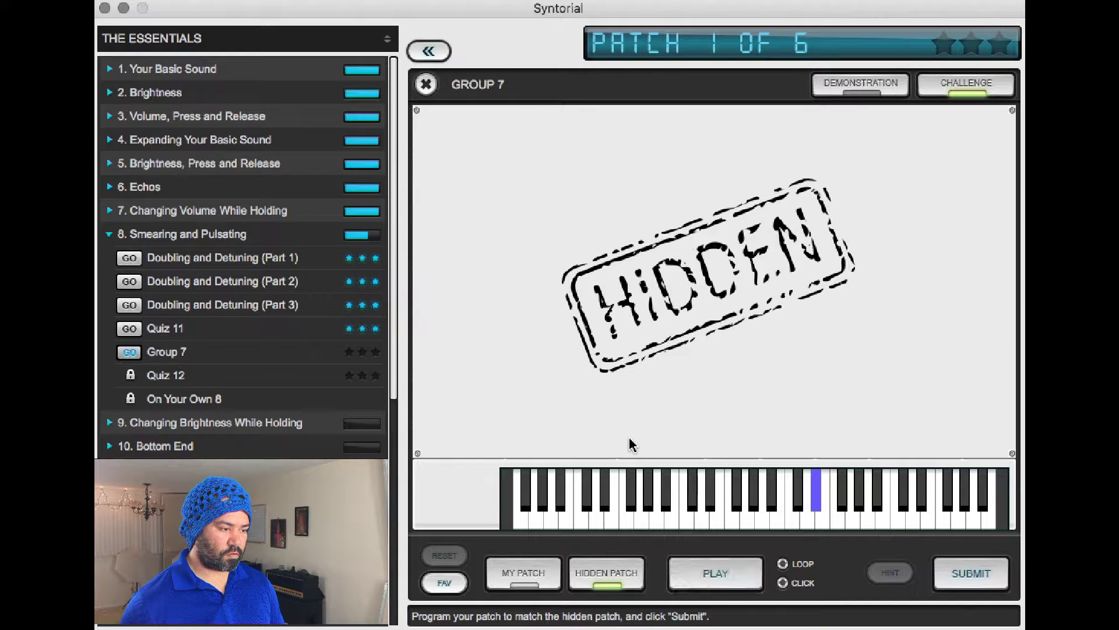
{"action": "key", "text": "h"}
Detune Oscillator 1 to about 9 cents with Fine, adjust Oscillator 2's Fine, and play the hidden patch for comparison
{"action": "left_click_drag", "start_coordinate": [485, 178], "coordinate": [482, 149]}
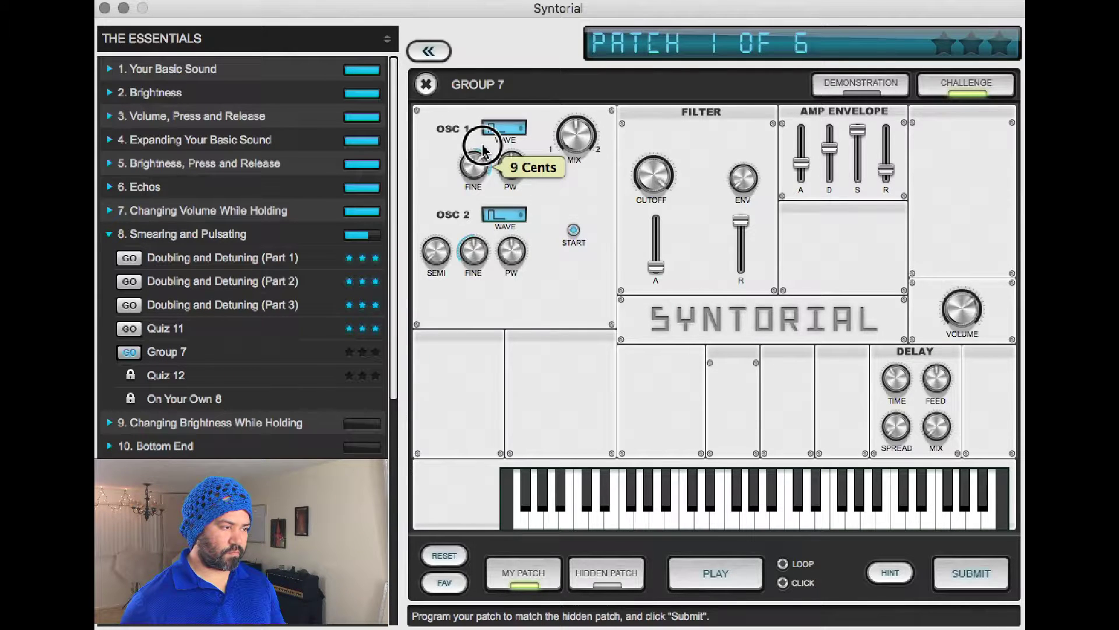
{"action": "left_click_drag", "start_coordinate": [473, 252], "coordinate": [476, 259]}
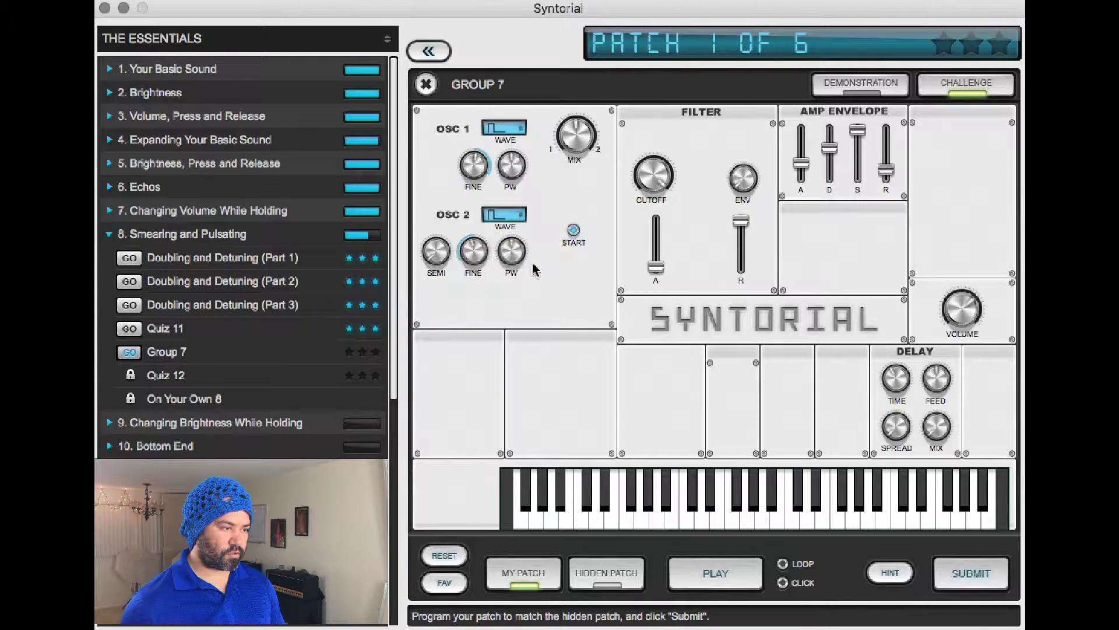
{"action": "key", "text": "h"}
{"action": "key", "text": "space"}
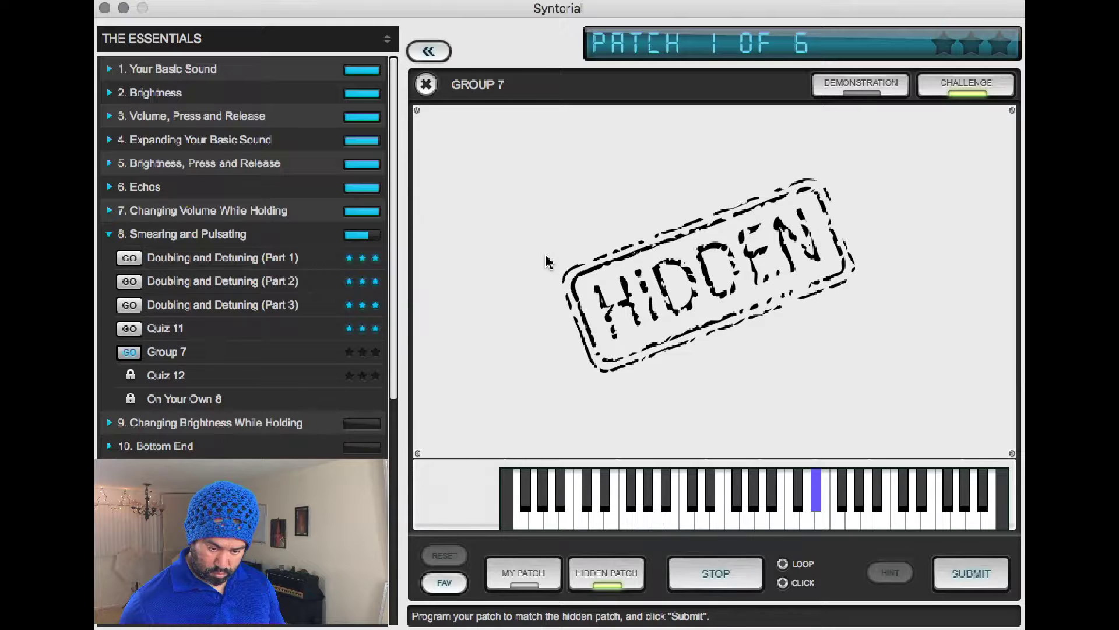
{"action": "key", "text": "Tab"}
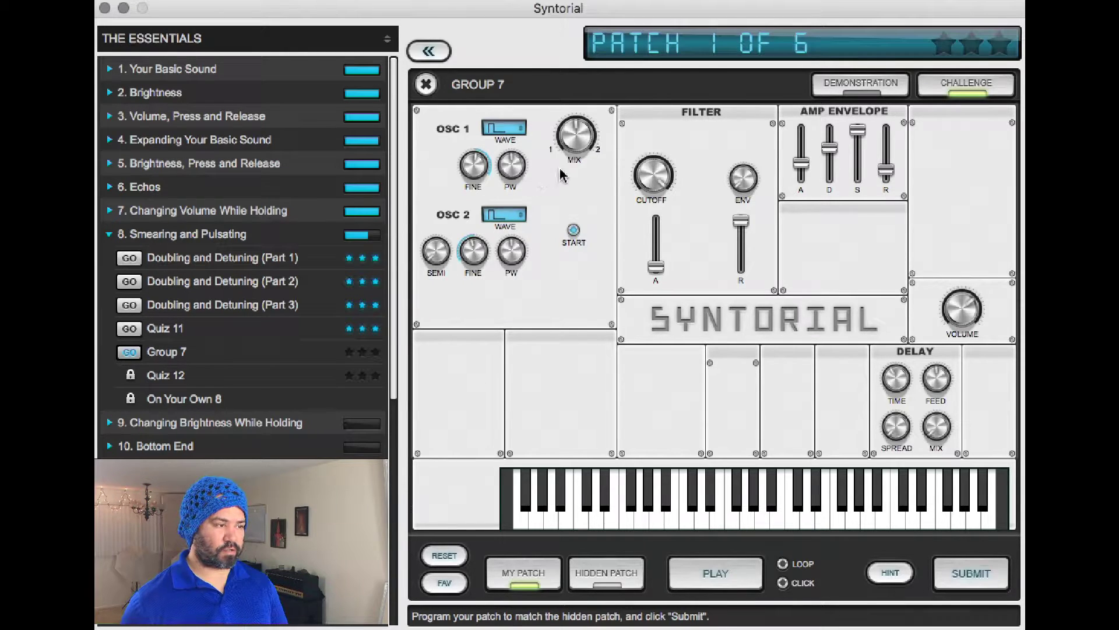
Play the hidden patch and your own patch alternately to compare their detuning, brightness and envelope
{"action": "key", "text": "Tab"}
{"action": "key", "text": "space"}
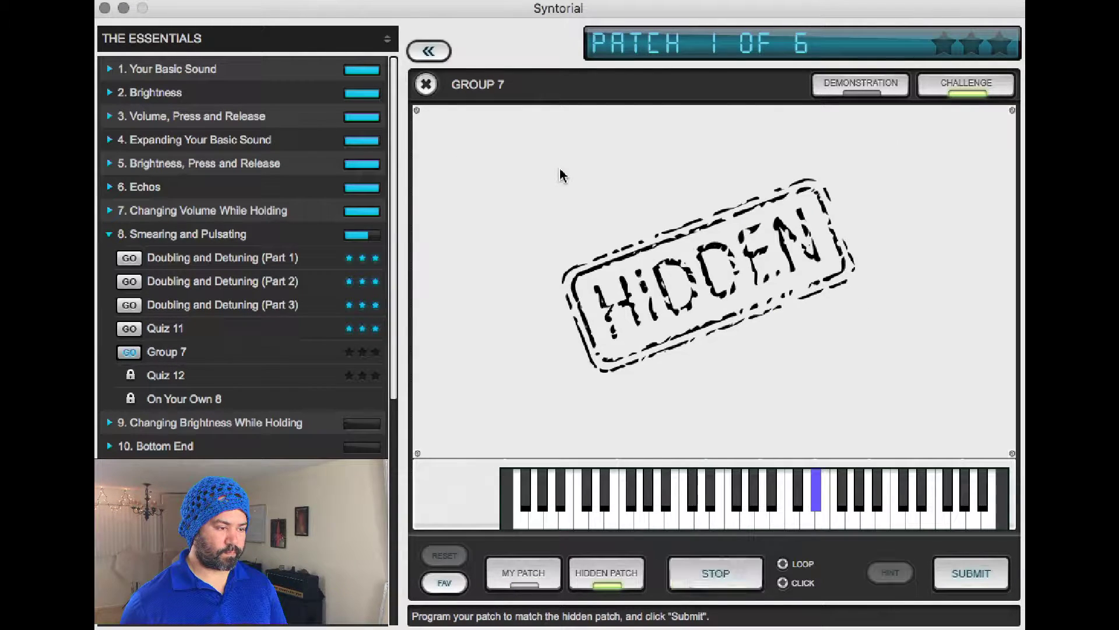
{"action": "key", "text": "Tab"}
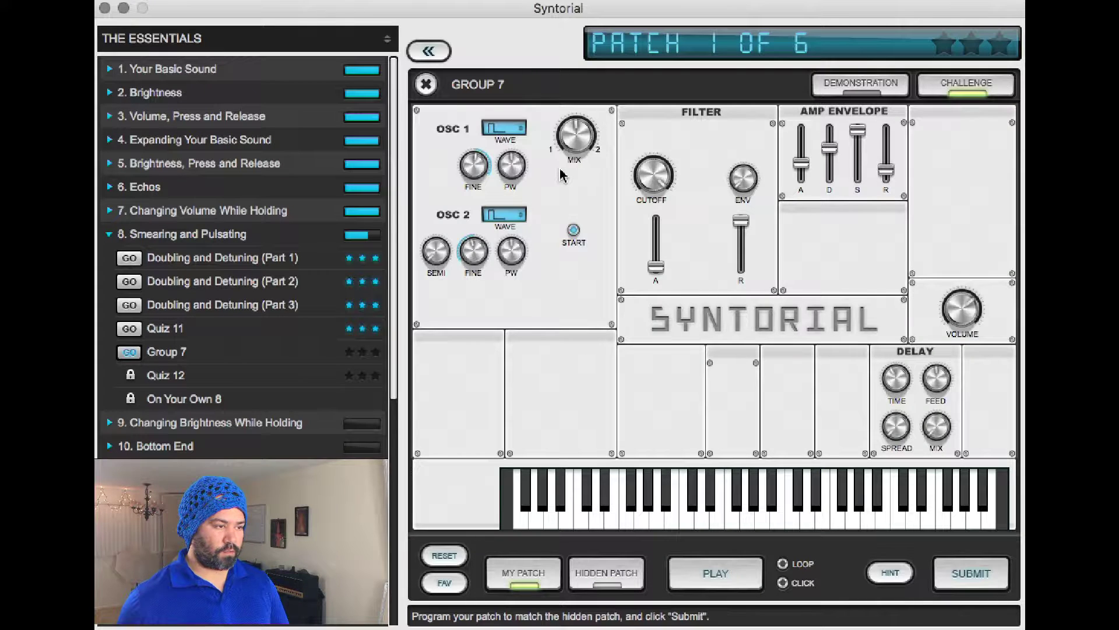
{"action": "key", "text": "Tab"}
{"action": "key", "text": "space"}
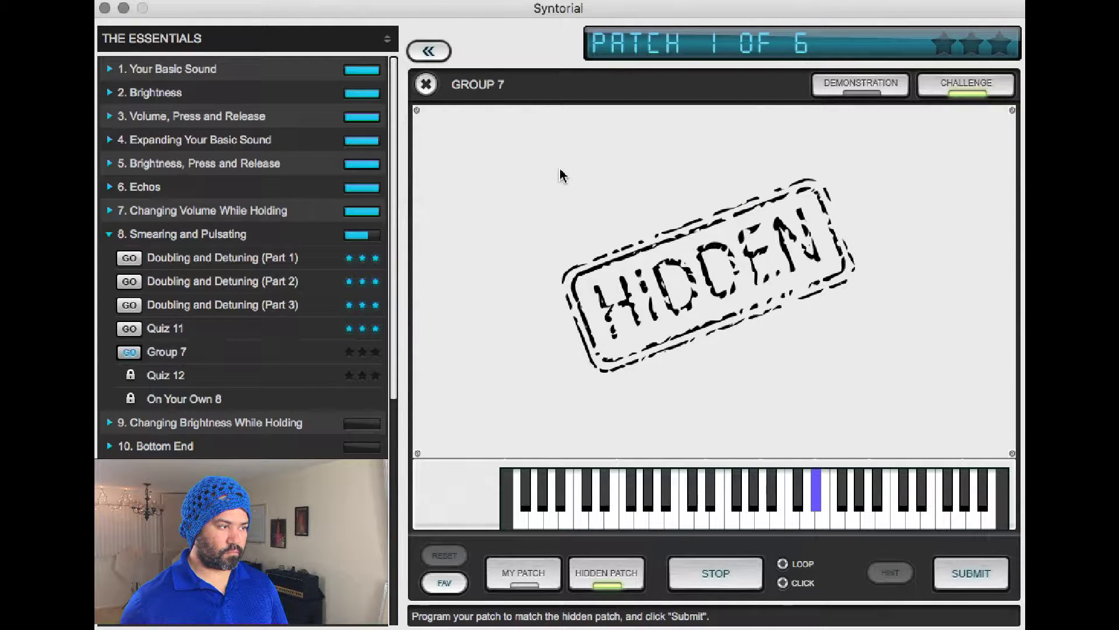
{"action": "key", "text": "Tab"}
{"action": "key", "text": "Tab"}
{"action": "key", "text": "space"}
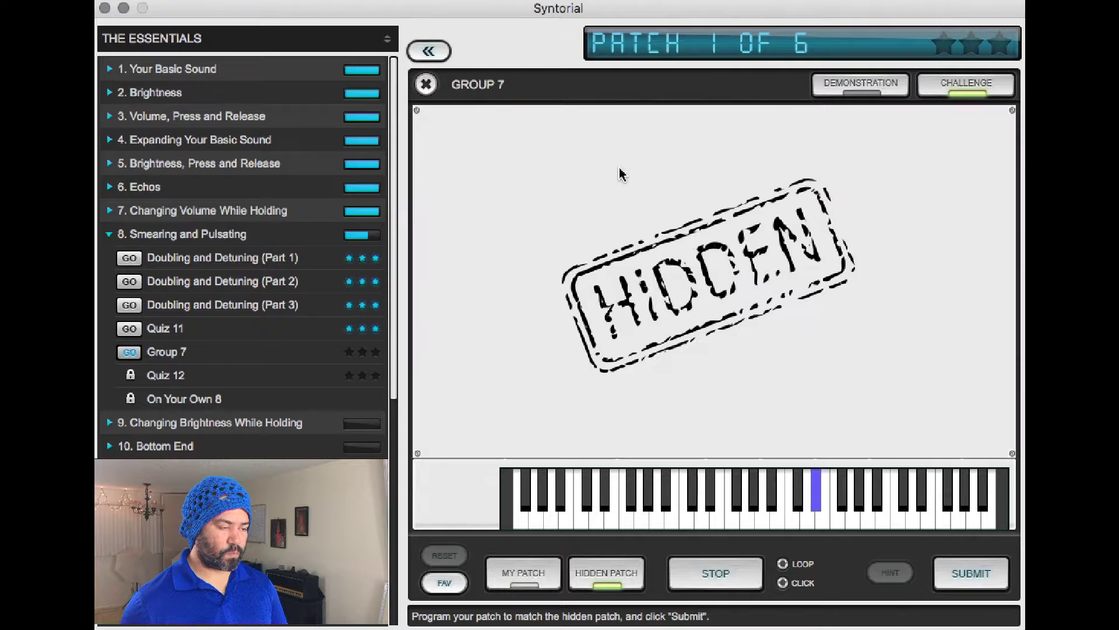
{"action": "key", "text": "Tab"}
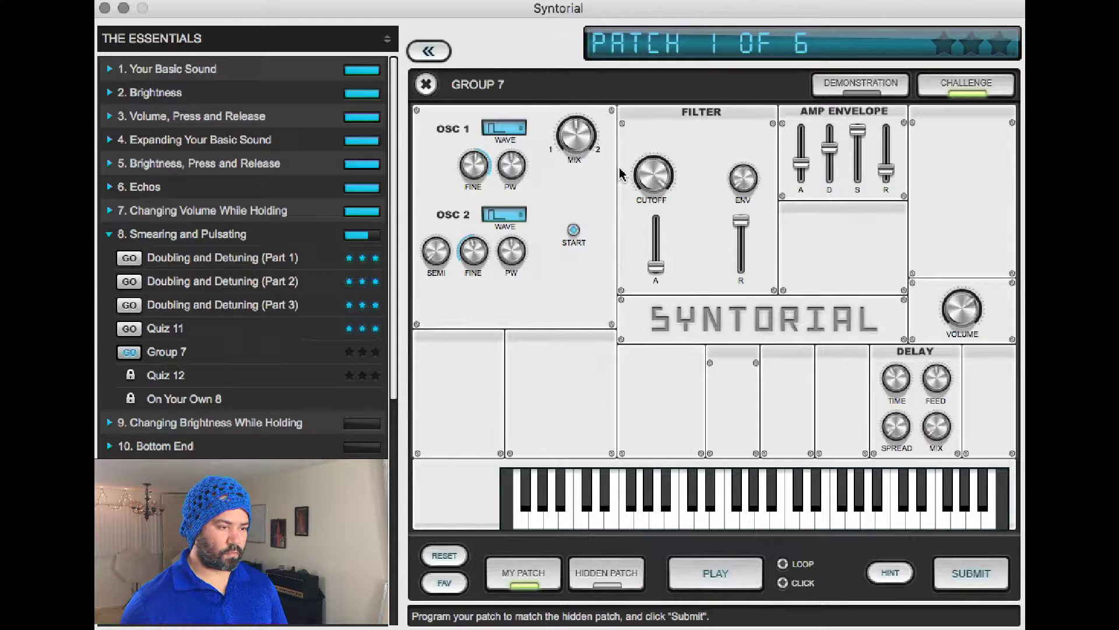
{"action": "key", "text": "Tab"}
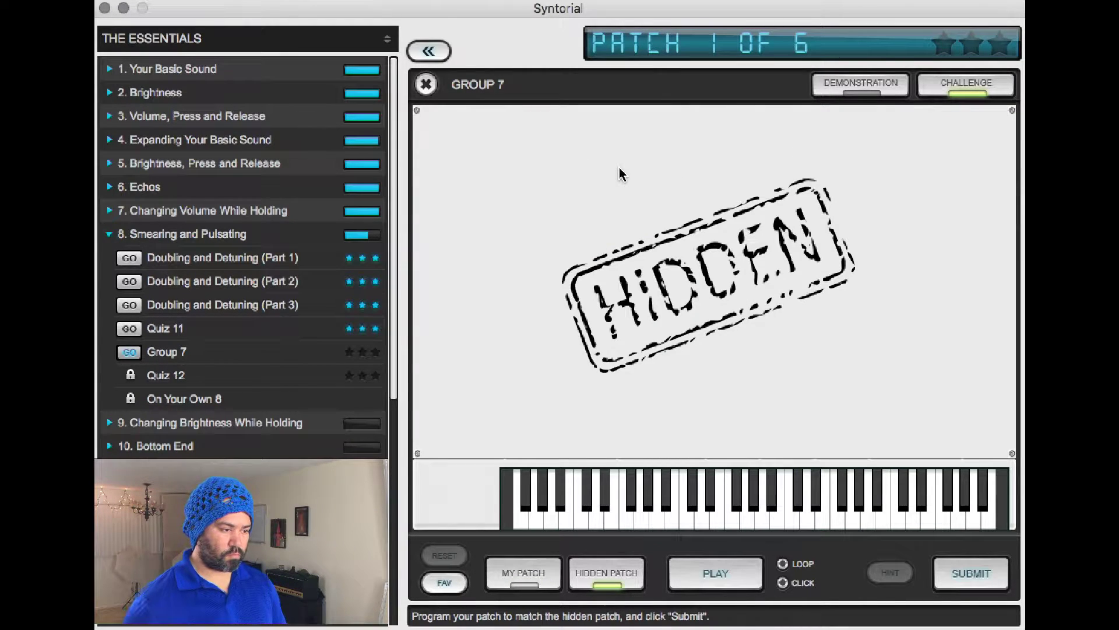
{"action": "key", "text": "Tab"}
Lengthen the amp envelope's release and compare held notes between your own patch and the hidden patch
{"action": "left_click_drag", "start_coordinate": [885, 169], "coordinate": [887, 137]}
{"action": "key", "text": "Tab"}
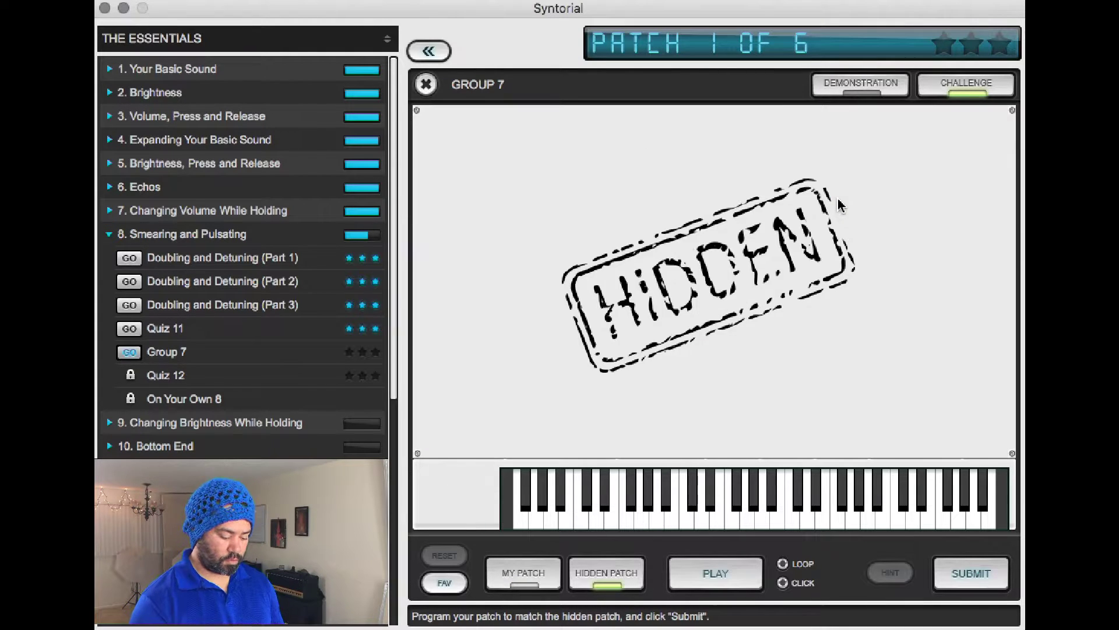
{"action": "key", "text": "a"}
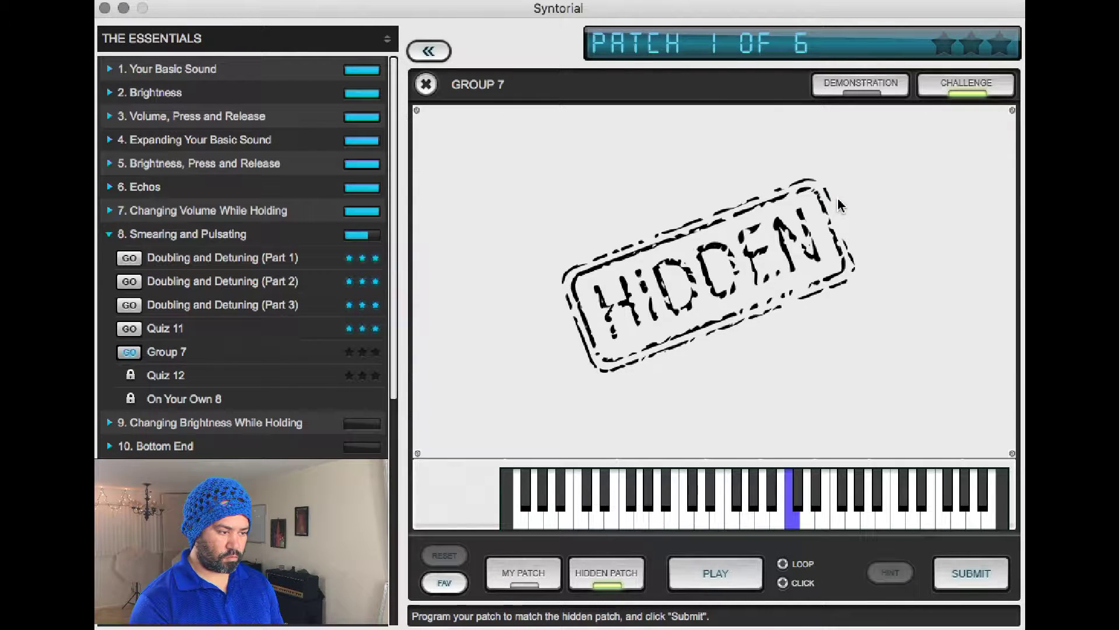
{"action": "key", "text": "Tab"}
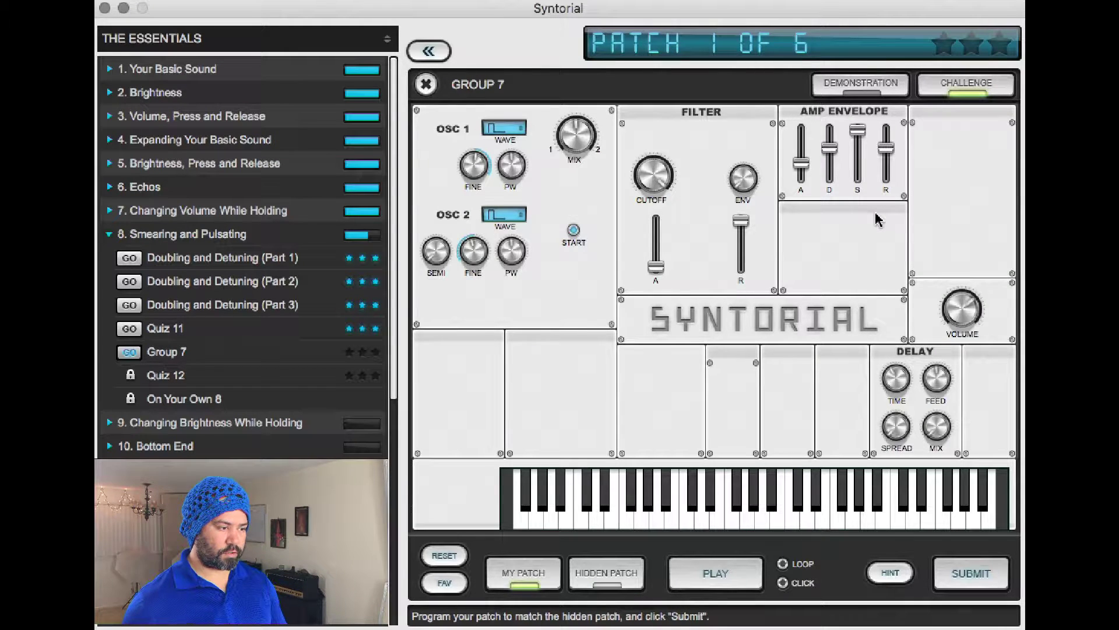
{"action": "key", "text": "Tab"}
{"action": "key", "text": "a"}
{"action": "key", "text": "Tab"}
{"action": "key", "text": "a"}
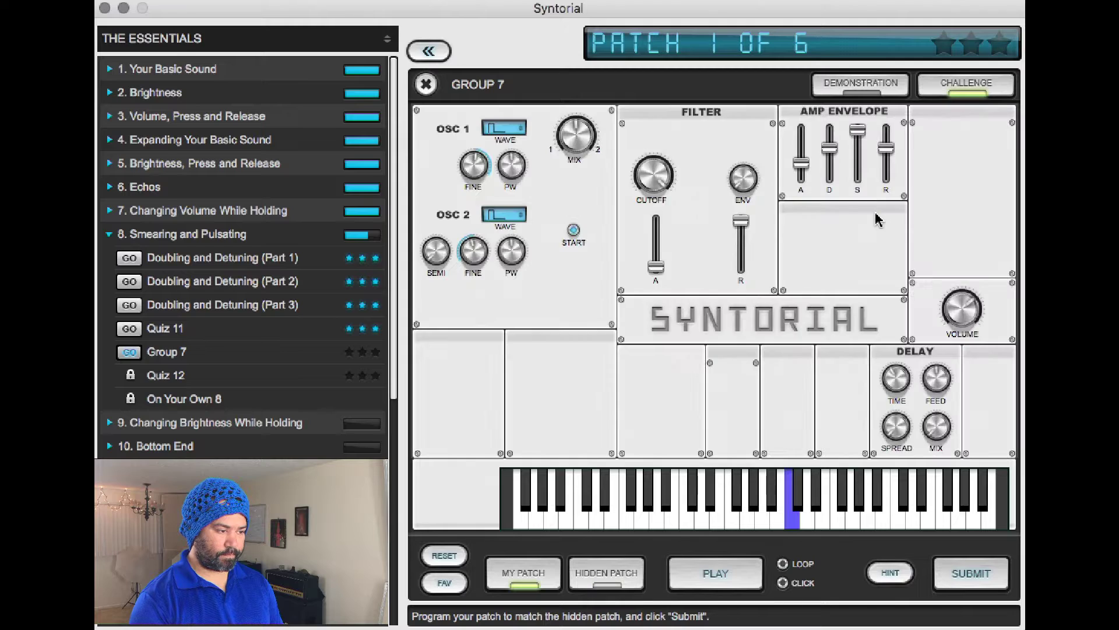
{"action": "key", "text": "Tab"}
{"action": "key", "text": "Tab"}
Narrow the pulse widths of both oscillators further and compare a played note with the hidden patch
{"action": "left_click", "coordinate": [512, 164]}
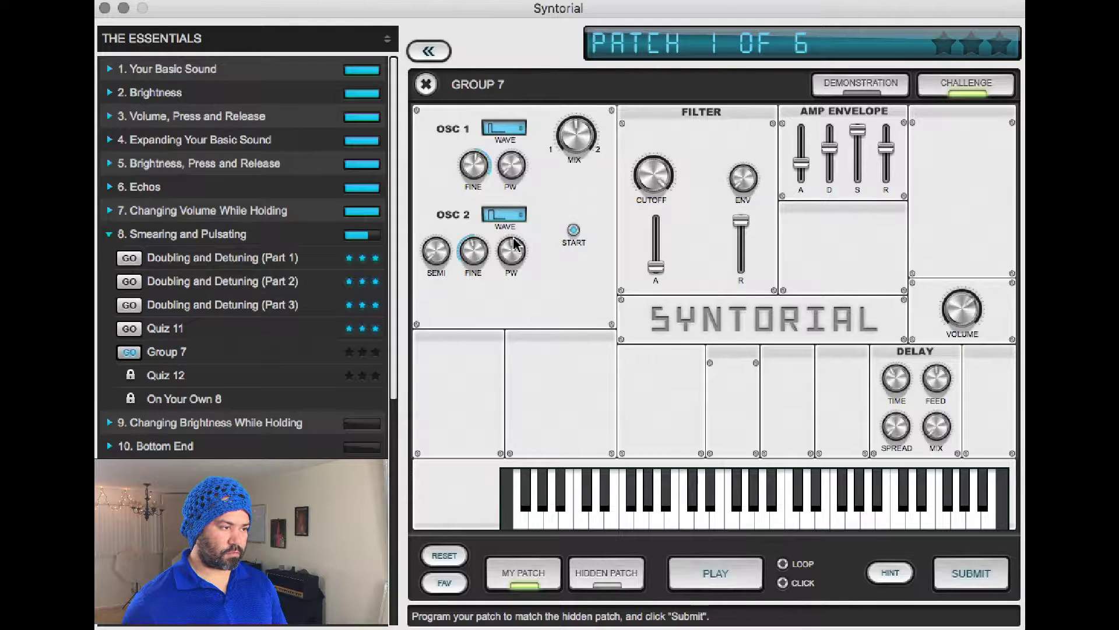
{"action": "left_click_drag", "start_coordinate": [511, 251], "coordinate": [501, 345]}
{"action": "key", "text": "Tab"}
{"action": "key", "text": "a"}
{"action": "key", "text": "Tab"}
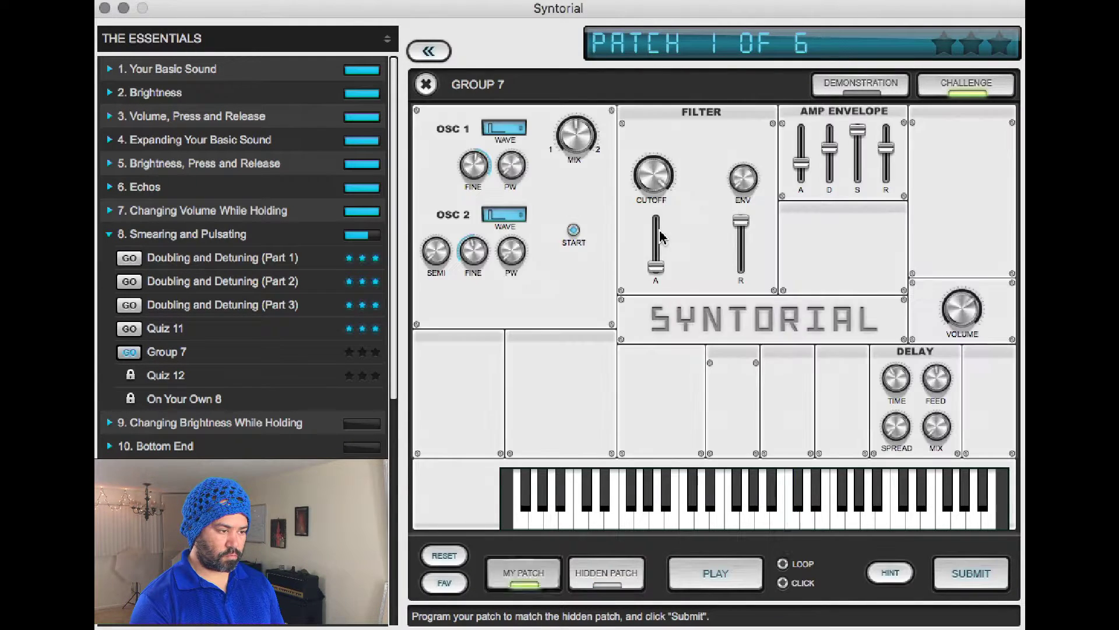
{"action": "key", "text": "a"}
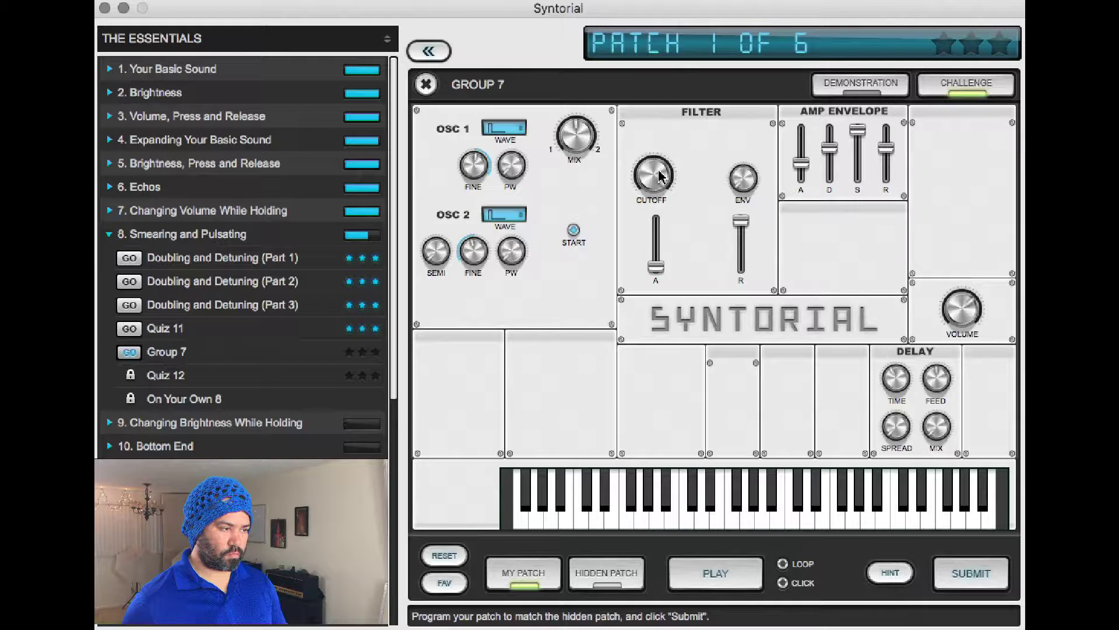
Lower the filter cutoff slightly and compare the brightness with the hidden patch
{"action": "left_click_drag", "start_coordinate": [660, 175], "coordinate": [654, 224]}
{"action": "key", "text": "Tab"}
{"action": "key", "text": "a"}
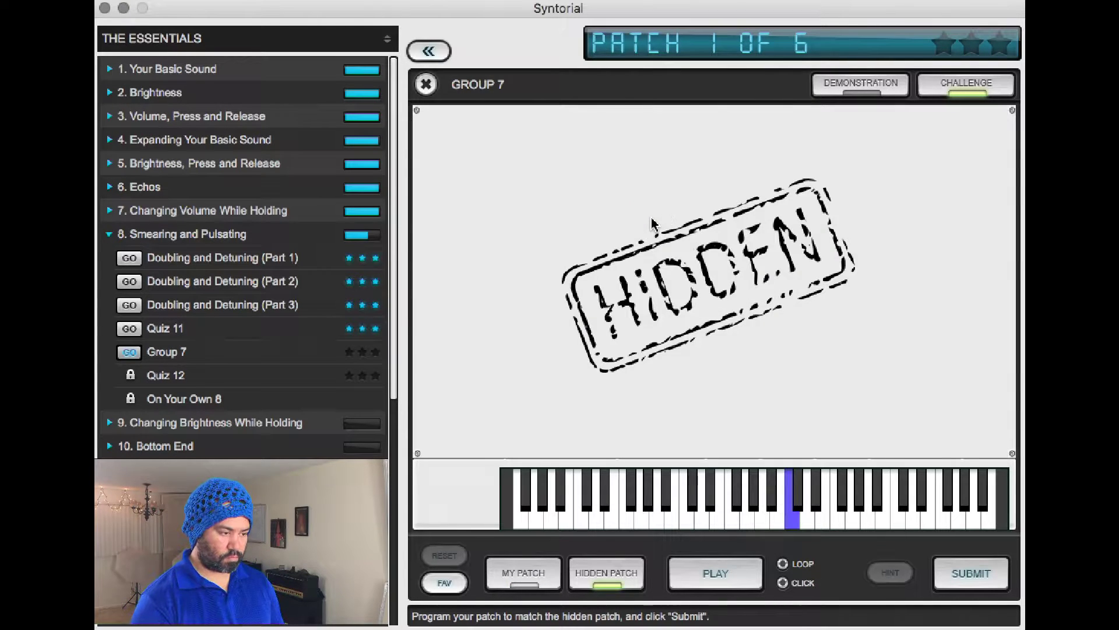
{"action": "key", "text": "Tab"}
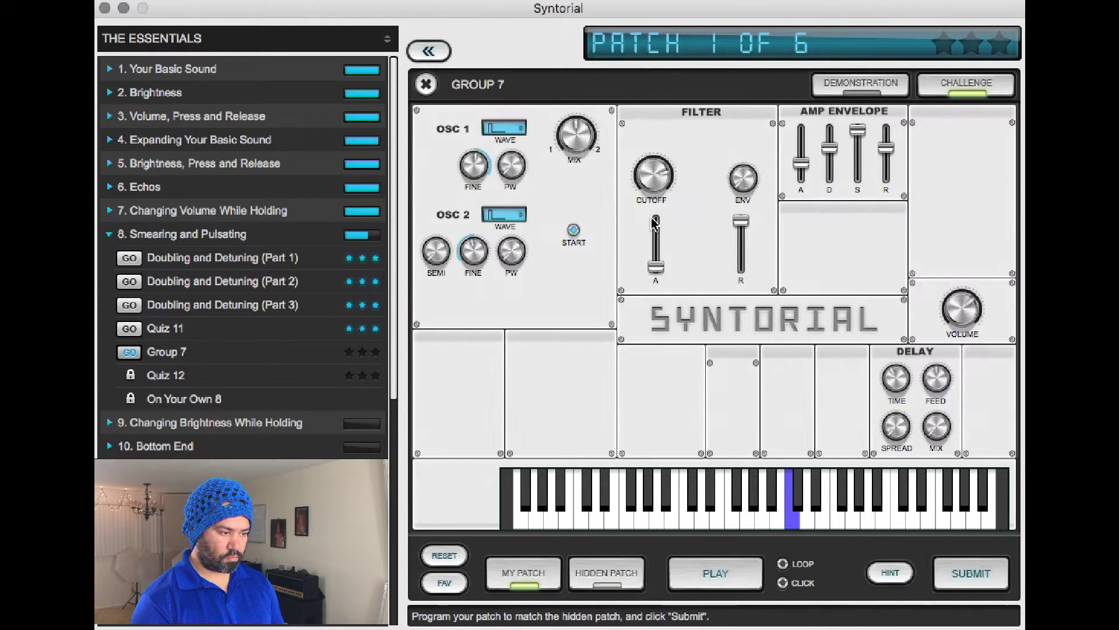
Widen the detuning by raising Oscillator 1's Fine and lowering Oscillator 2's Fine, and compare with the hidden patch
{"action": "left_click", "coordinate": [481, 166]}
{"action": "left_click", "coordinate": [476, 276]}
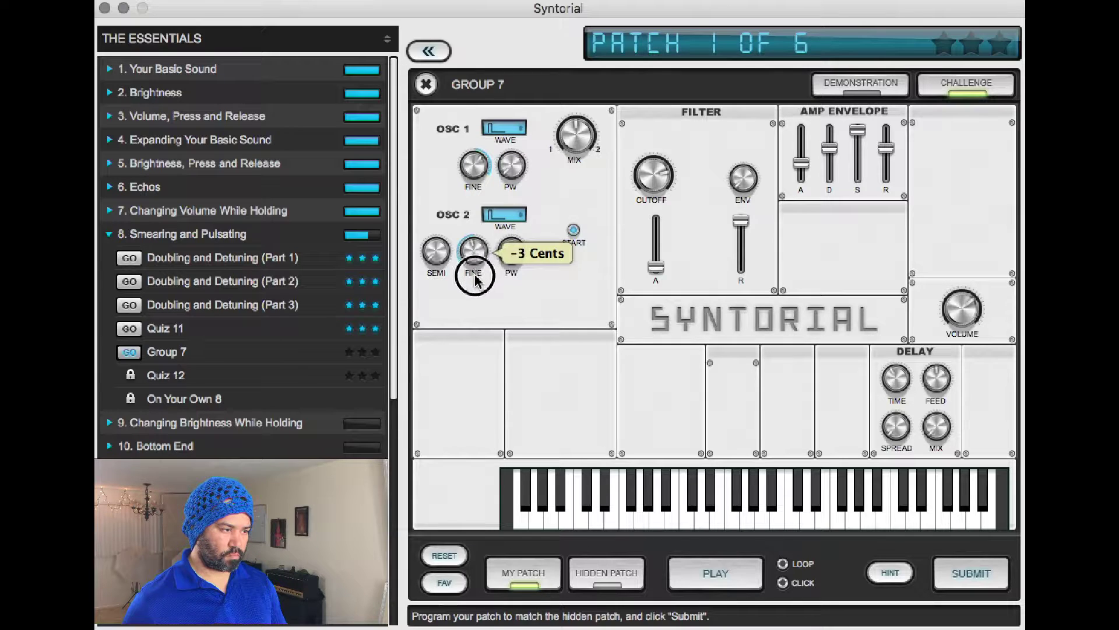
{"action": "key", "text": "Tab"}
{"action": "key", "text": "a"}
{"action": "key", "text": "Tab"}
{"action": "key", "text": "a"}
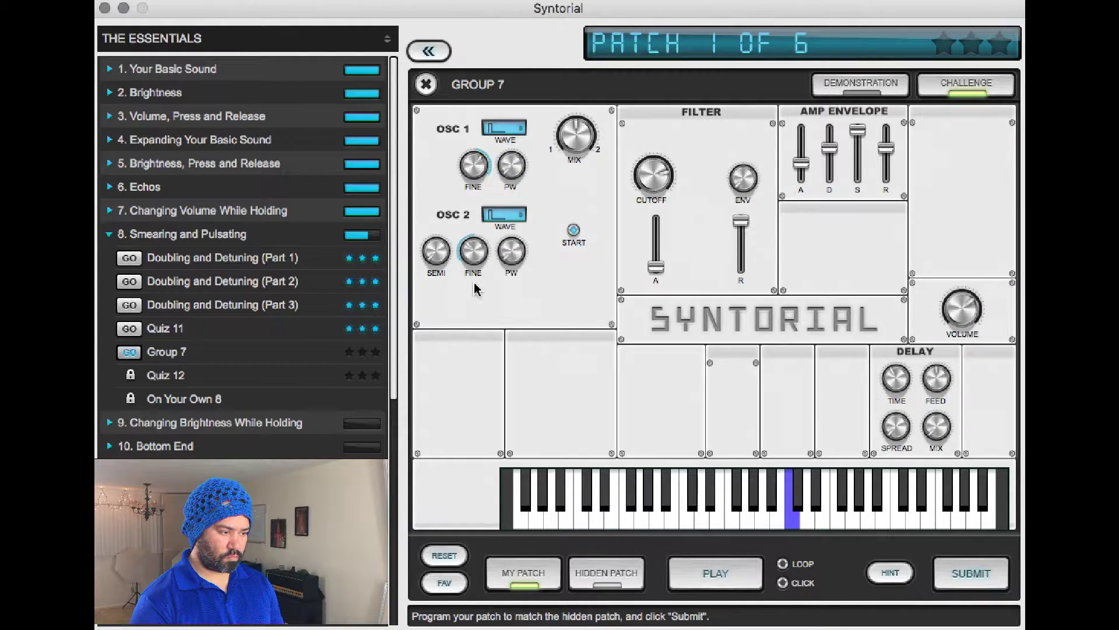
{"action": "key", "text": "Tab"}
{"action": "key", "text": "Tab"}
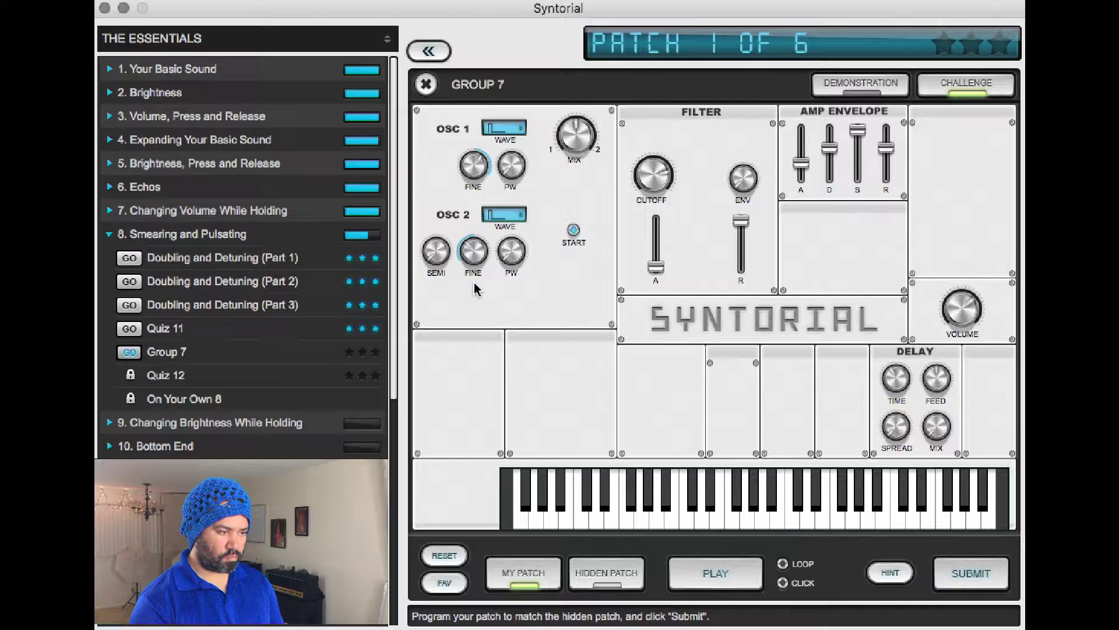
Compare a held note and its release between your own patch and the hidden patch
{"action": "key", "text": "Tab"}
{"action": "key", "text": "Tab"}
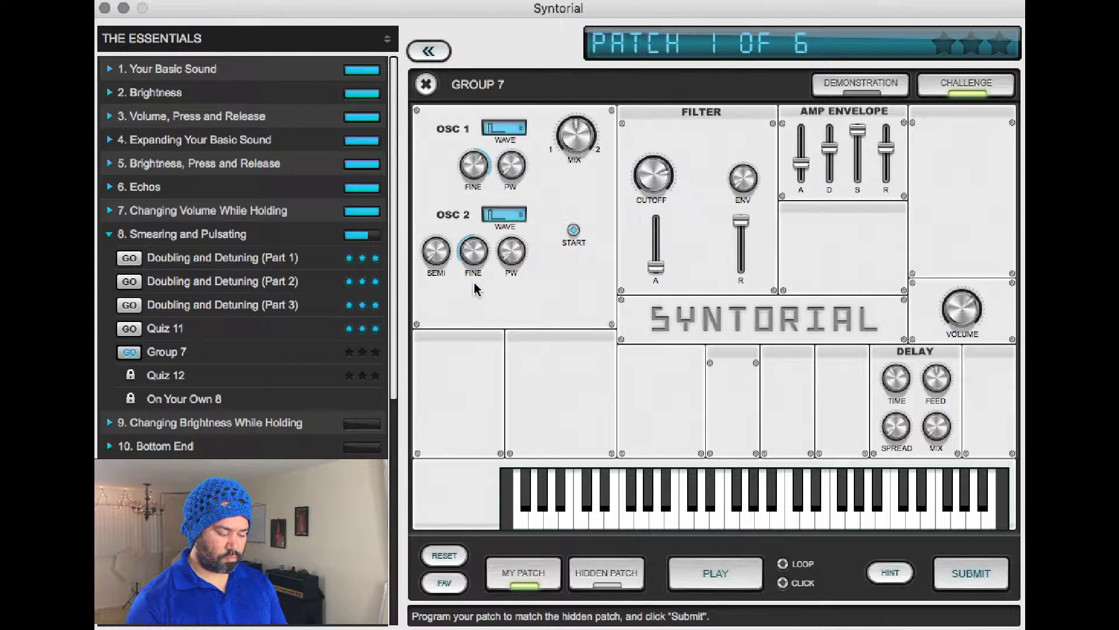
{"action": "key", "text": "Tab"}
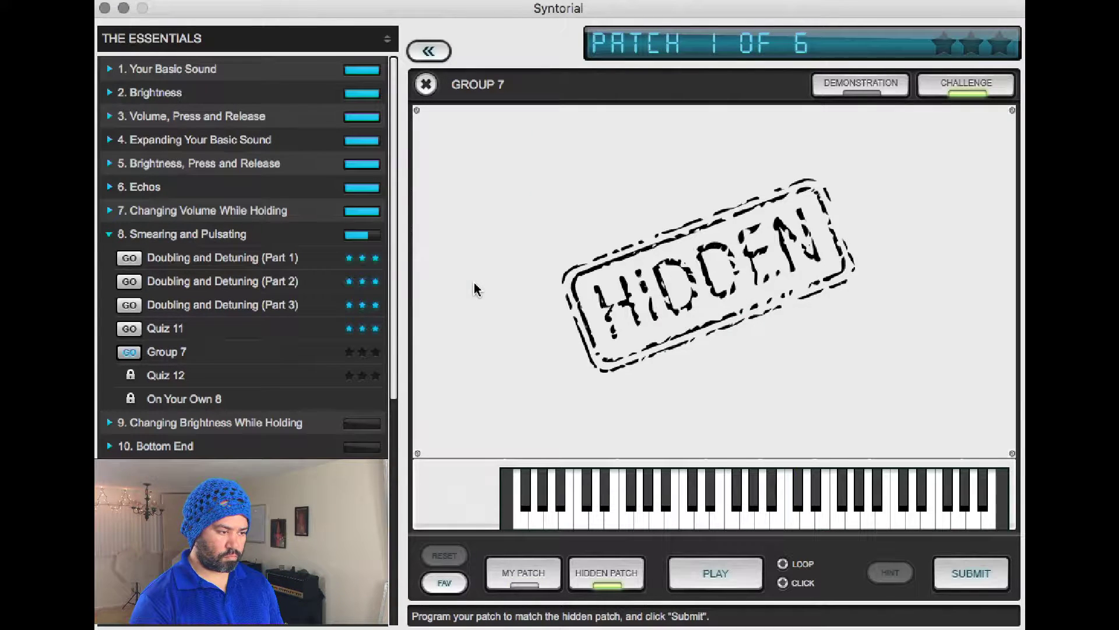
{"action": "key", "text": "Tab"}
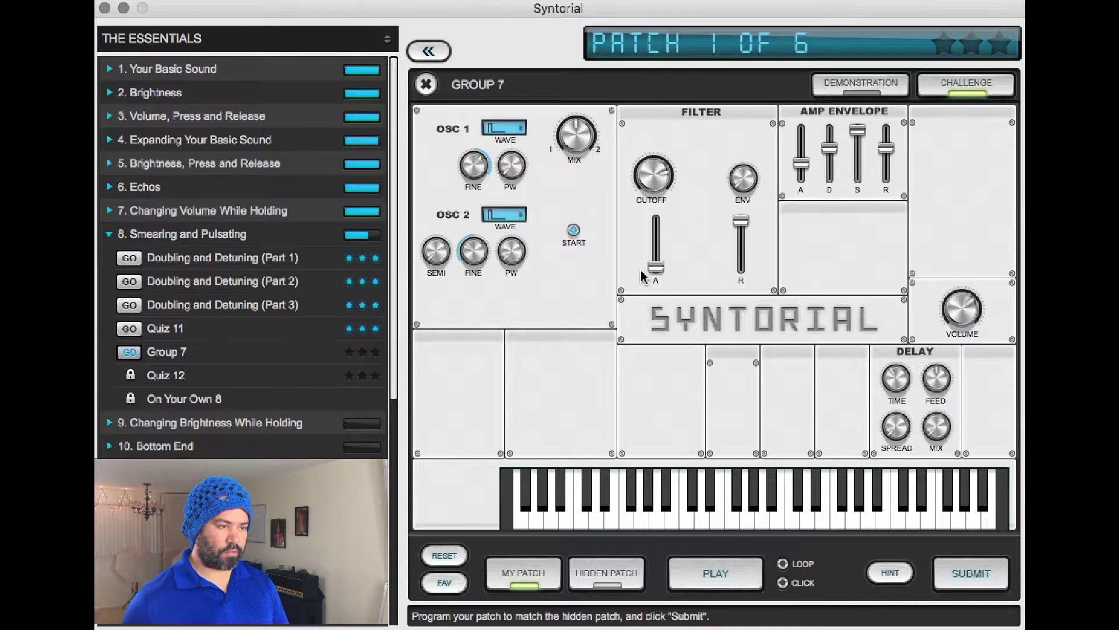
Lengthen the amp envelope's release a little more and compare repeated notes between your own patch and the hidden patch
{"action": "mouse_move", "coordinate": [887, 150]}
{"action": "key", "text": "space"}
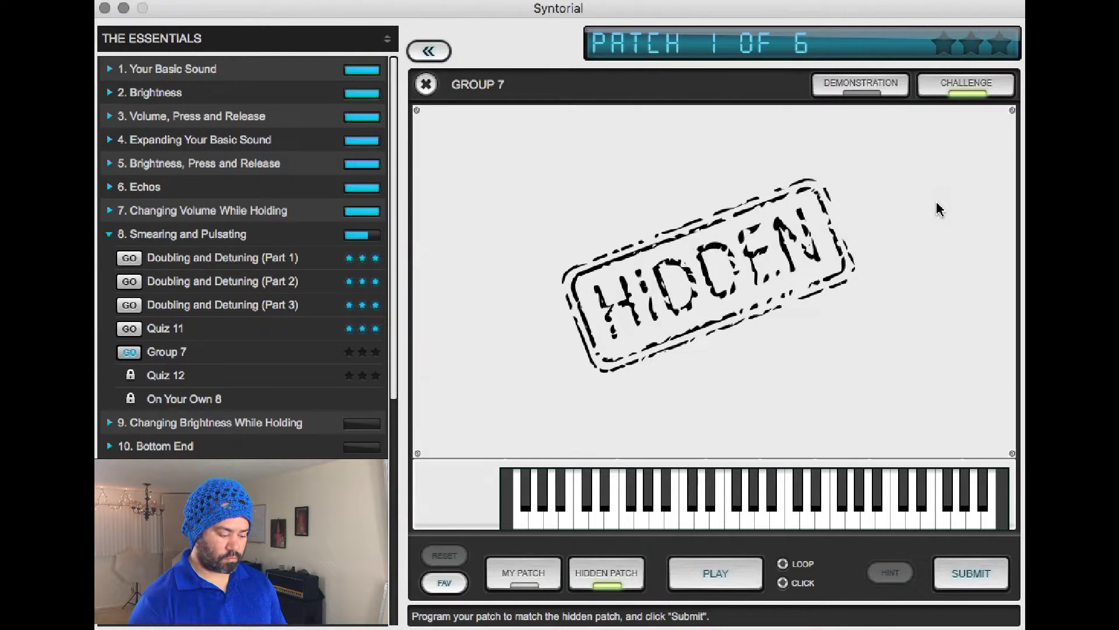
{"action": "key", "text": "space"}
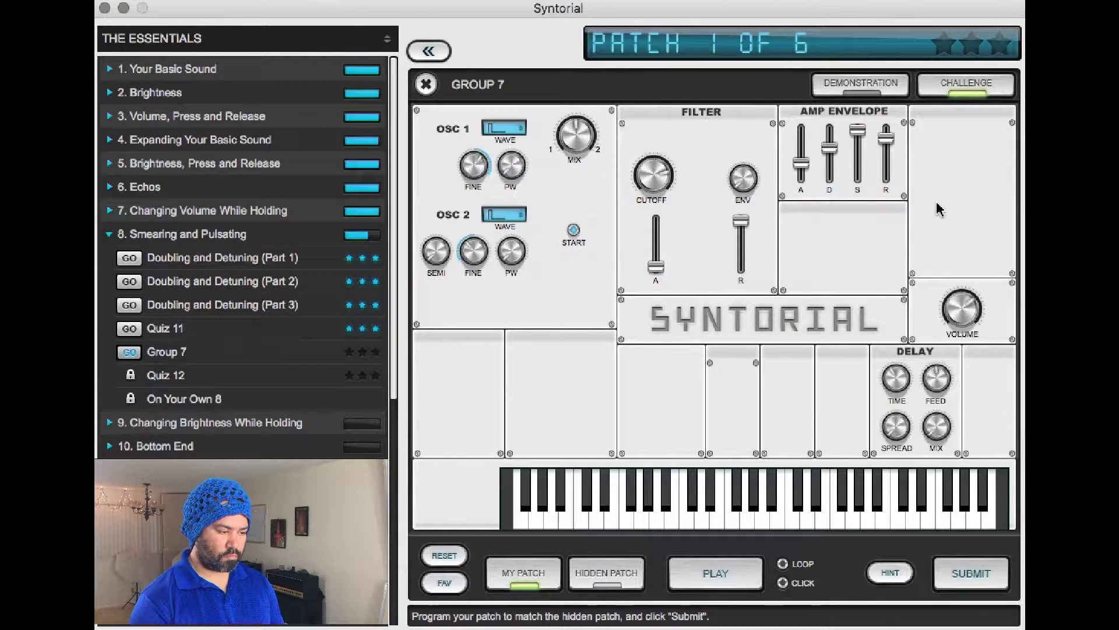
{"action": "key", "text": "space"}
{"action": "key", "text": "space"}
{"action": "key", "text": "space"}
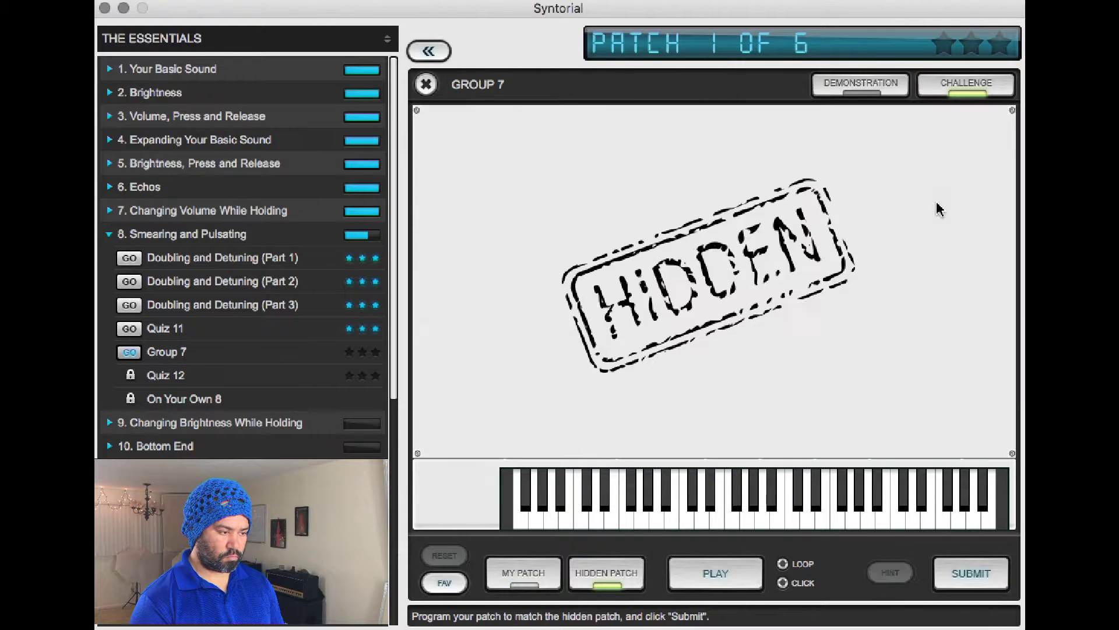
{"action": "key", "text": "space"}
{"action": "key", "text": "space"}
{"action": "key", "text": "space"}
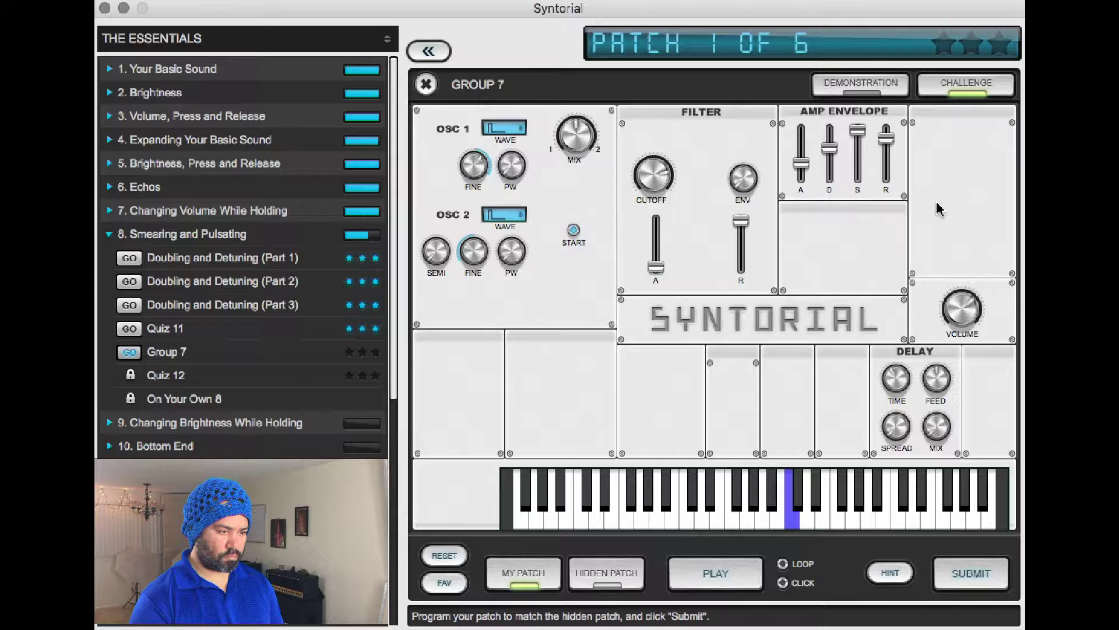
{"action": "key", "text": "space"}
{"action": "key", "text": "space"}
{"action": "key", "text": "space"}
{"action": "key", "text": "space"}
{"action": "key", "text": "space"}
{"action": "key", "text": "space"}
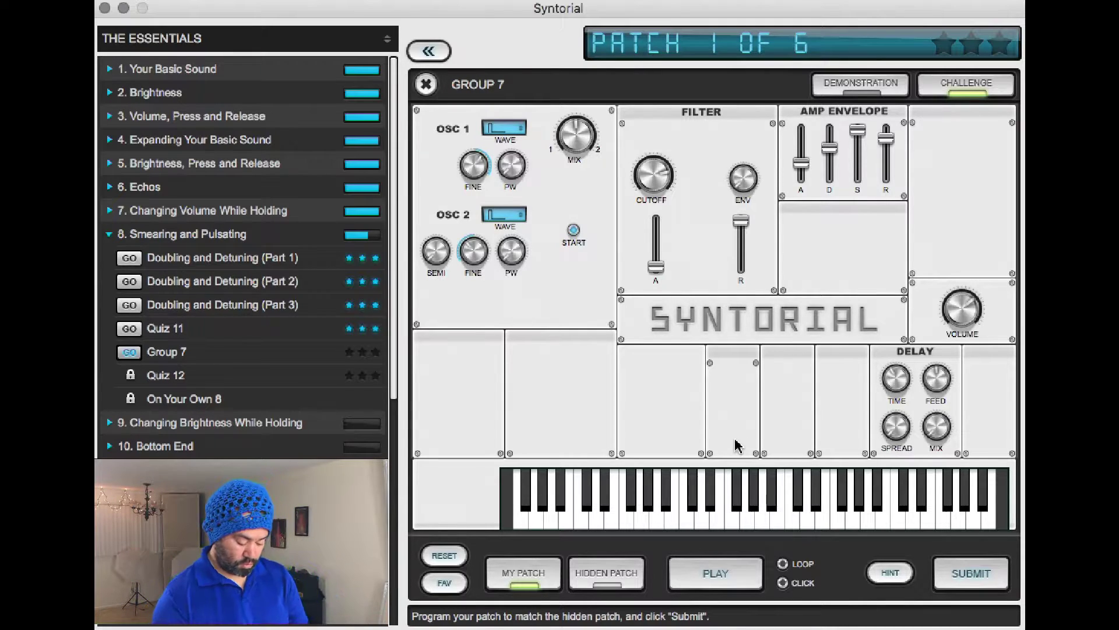
{"action": "key", "text": "space"}
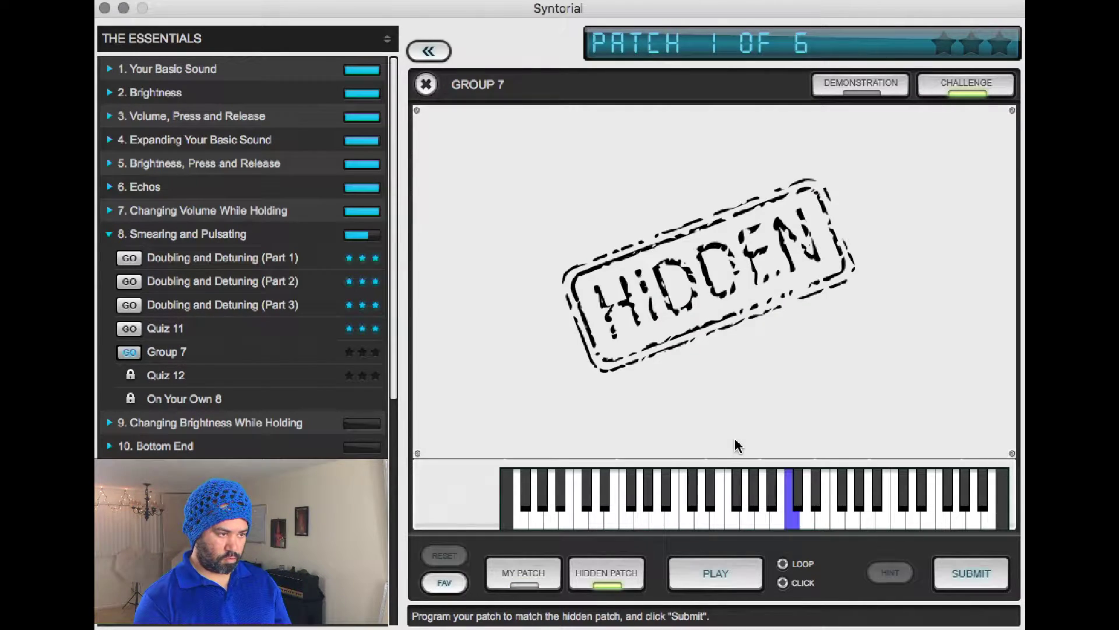
{"action": "key", "text": "space"}
{"action": "key", "text": "space"}
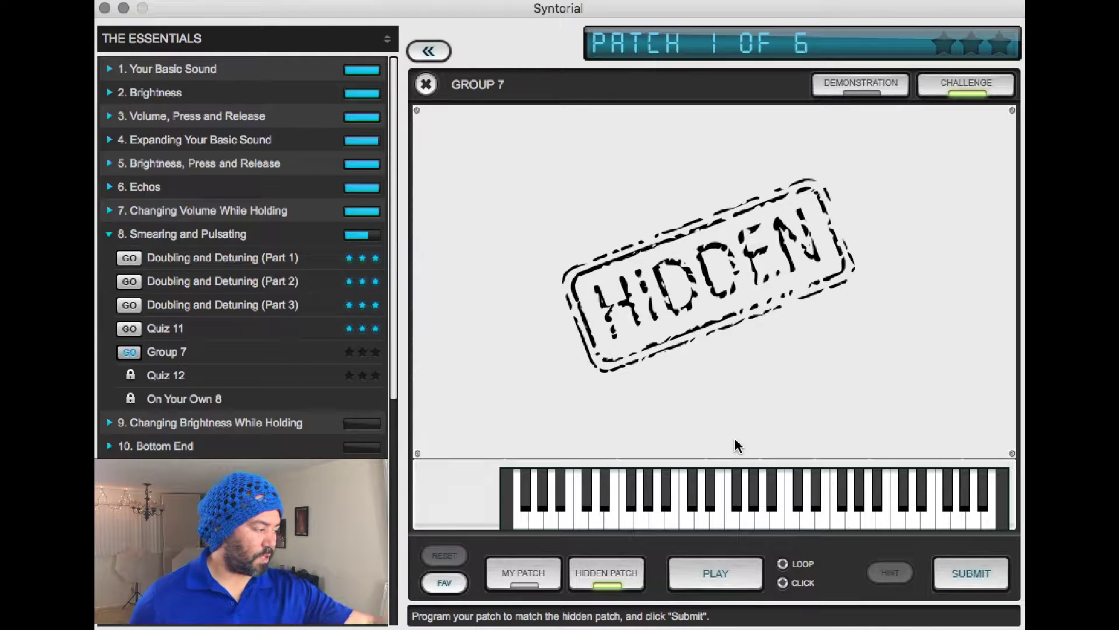
Submit your own version of patch 1 and advance to patch 2 of the challenge
{"action": "left_click", "coordinate": [531, 567]}
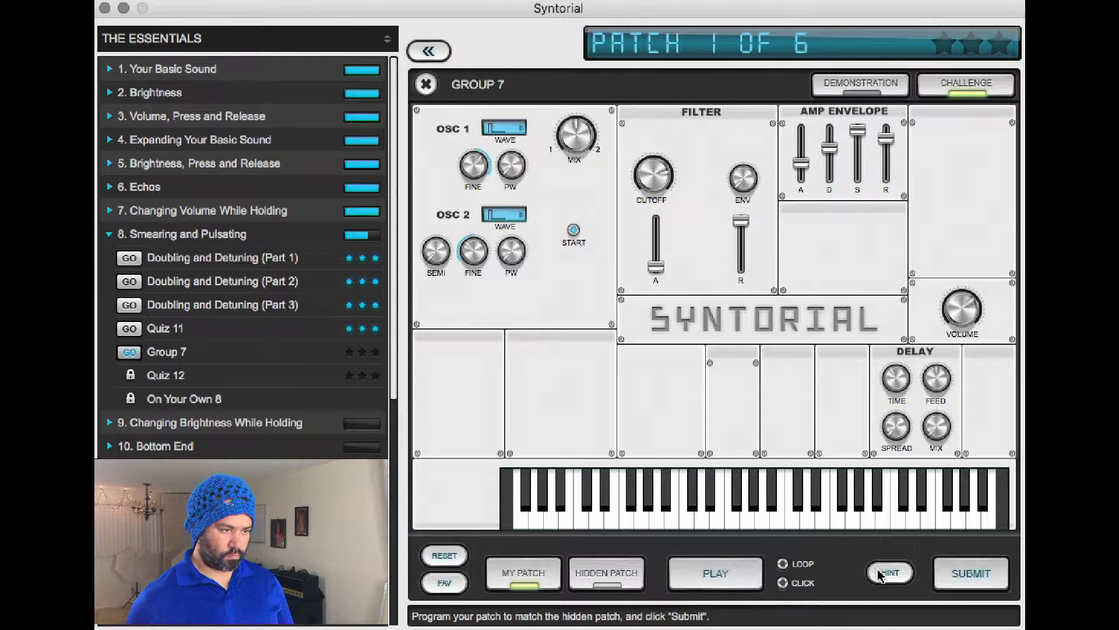
{"action": "left_click", "coordinate": [971, 573]}
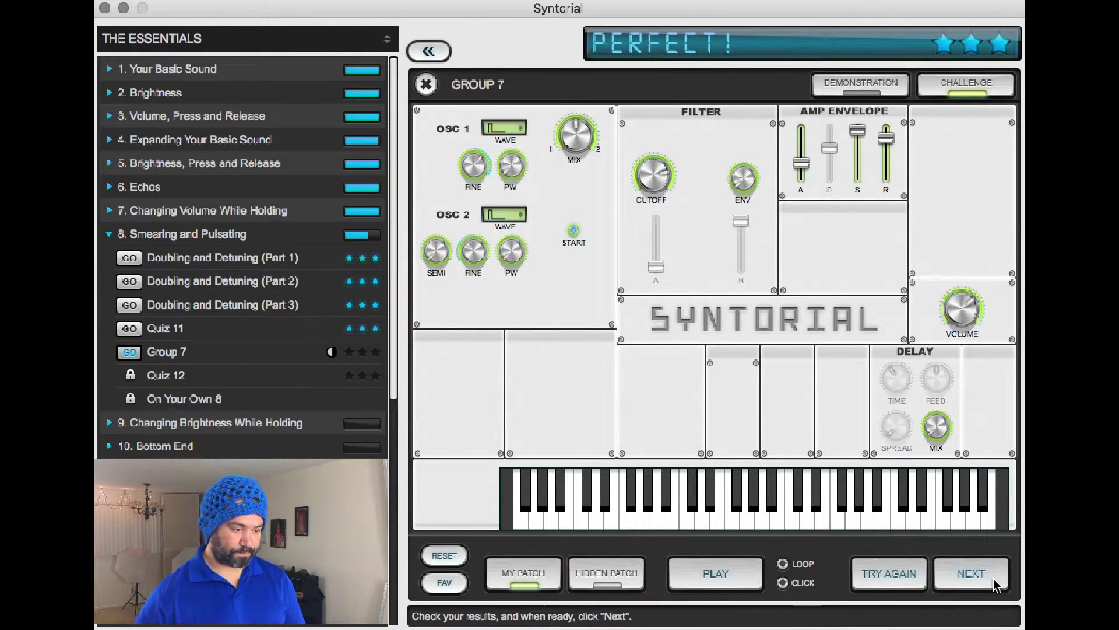
{"action": "left_click", "coordinate": [995, 584]}
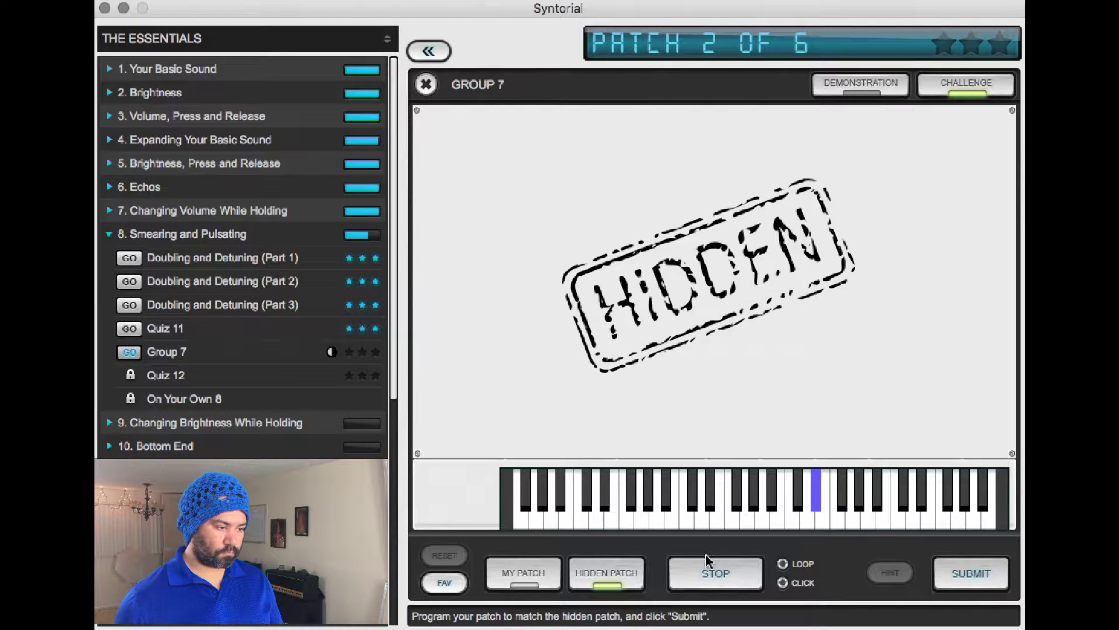
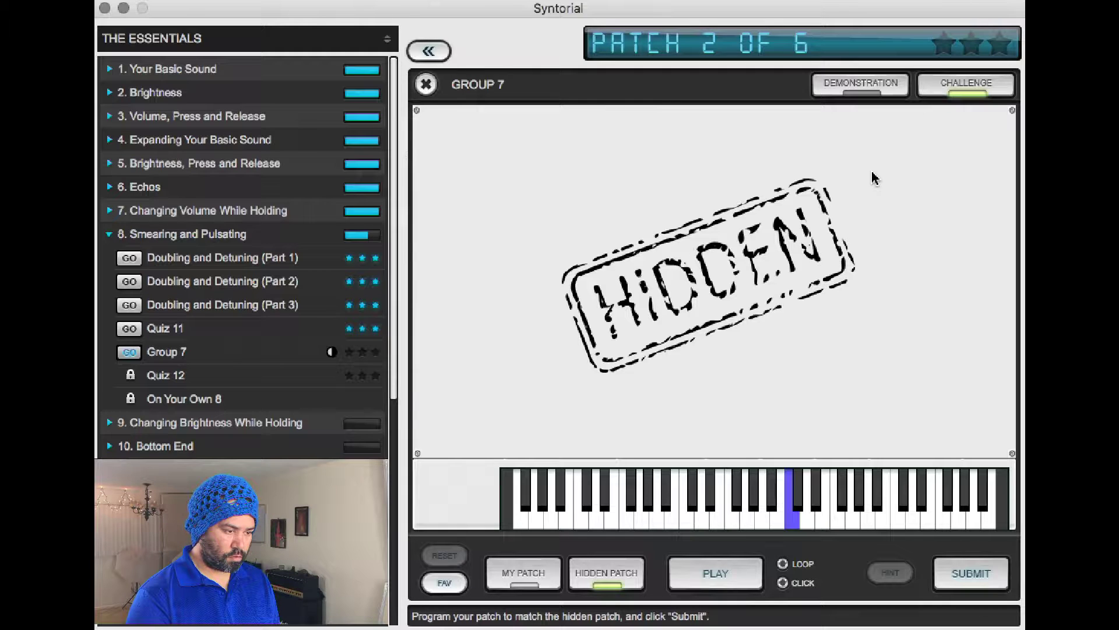
Drop the amp envelope's sustain to its minimum and lengthen the decay
{"action": "left_click", "coordinate": [839, 150]}
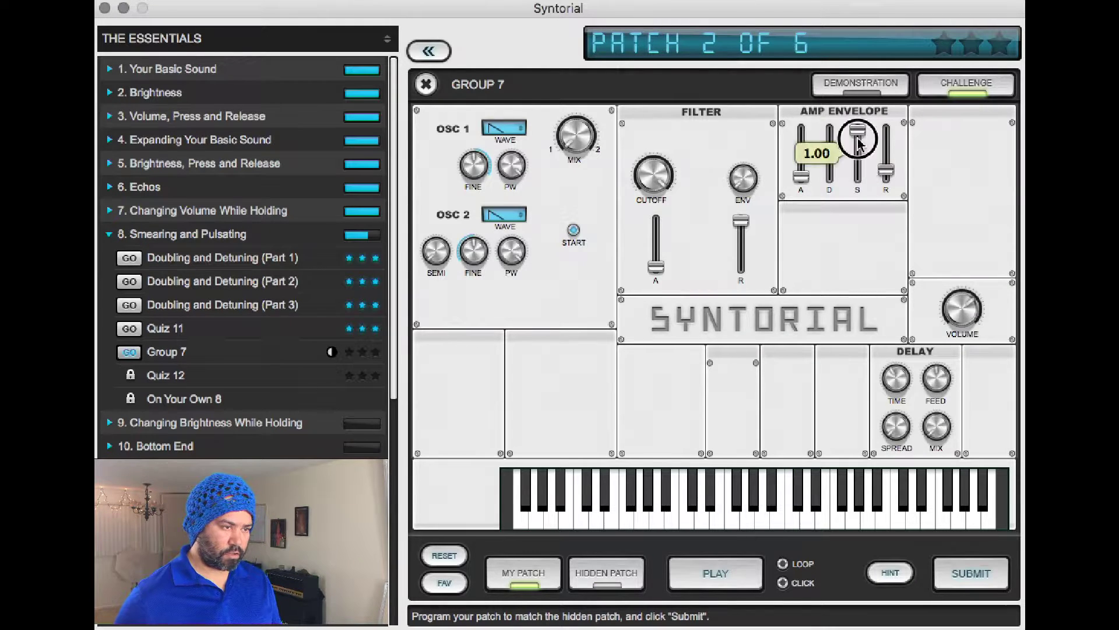
{"action": "left_click_drag", "start_coordinate": [830, 153], "coordinate": [833, 127]}
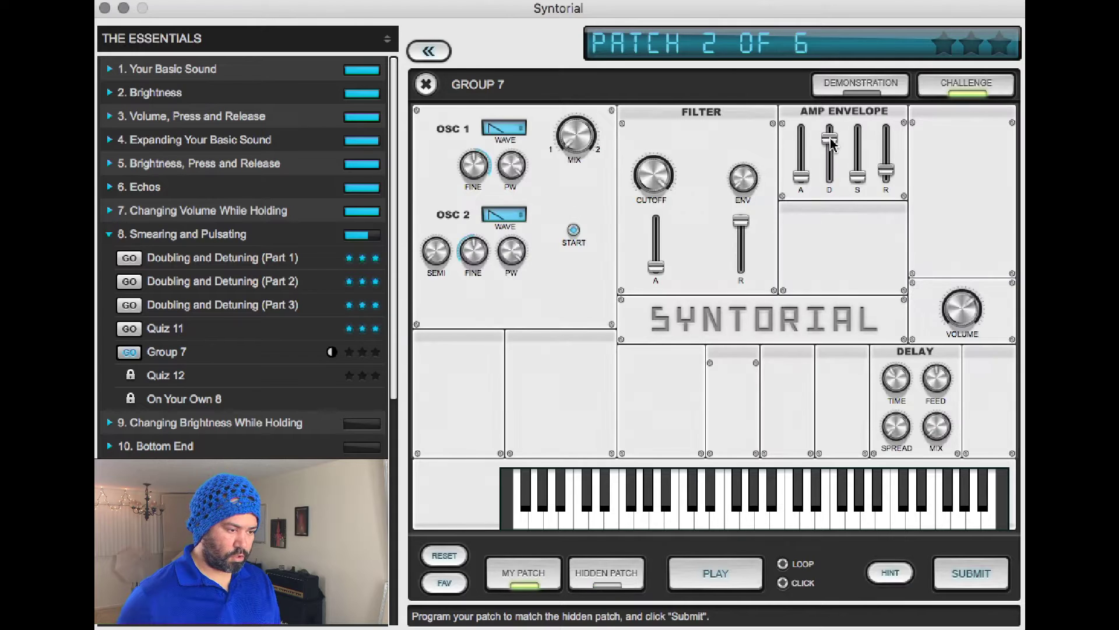
Raise the delay's Mix and compare the echoes with the hidden patch
{"action": "left_click", "coordinate": [934, 428]}
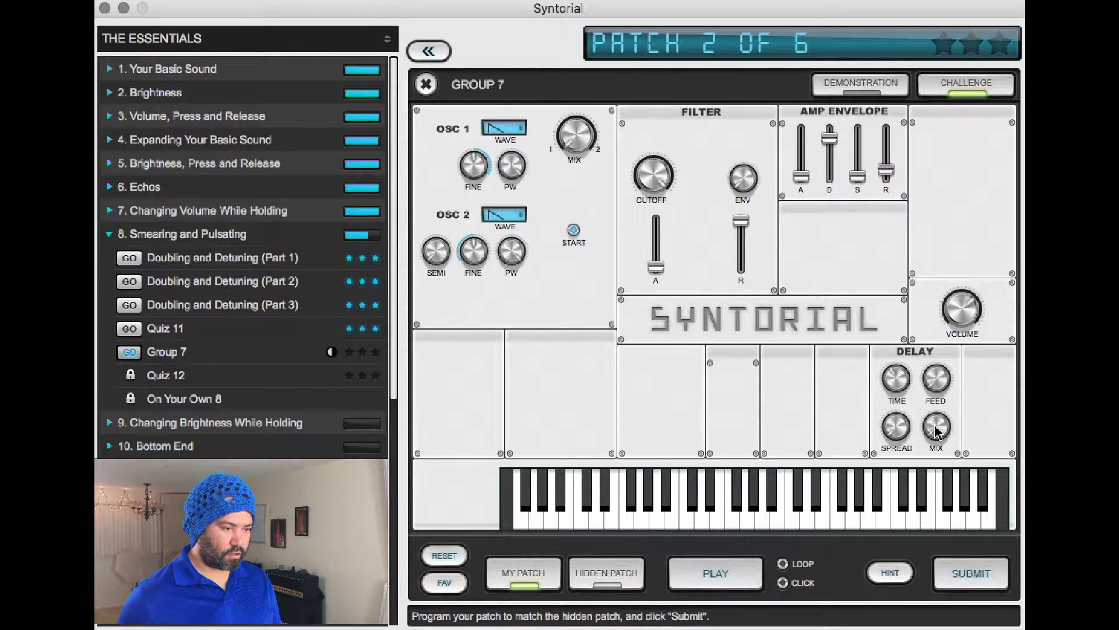
{"action": "left_click_drag", "start_coordinate": [936, 430], "coordinate": [939, 379]}
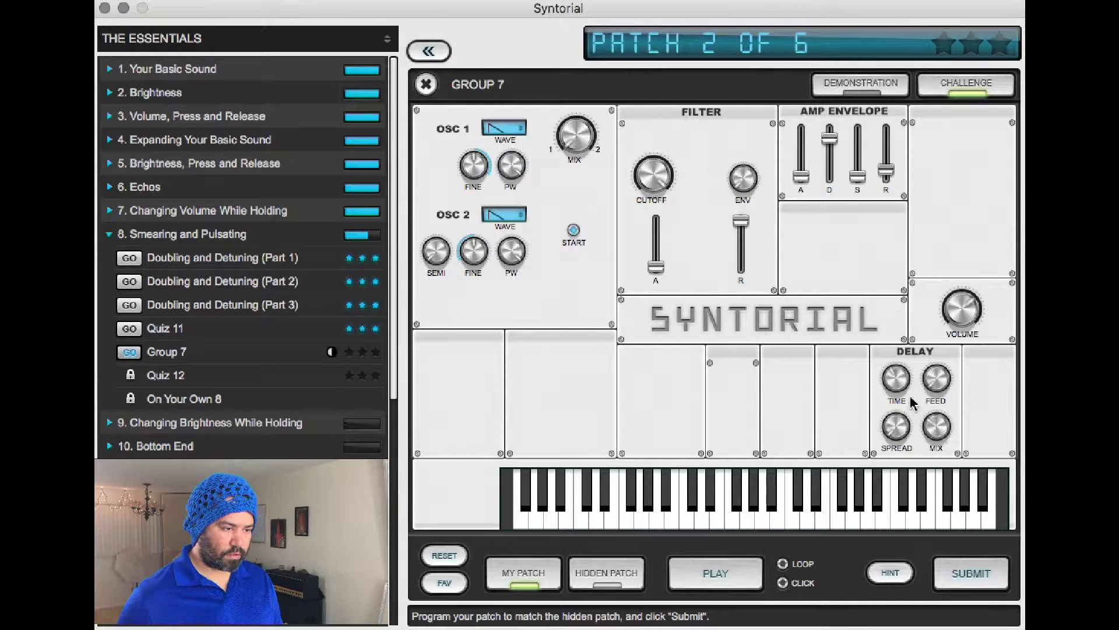
{"action": "mouse_move", "coordinate": [902, 384]}
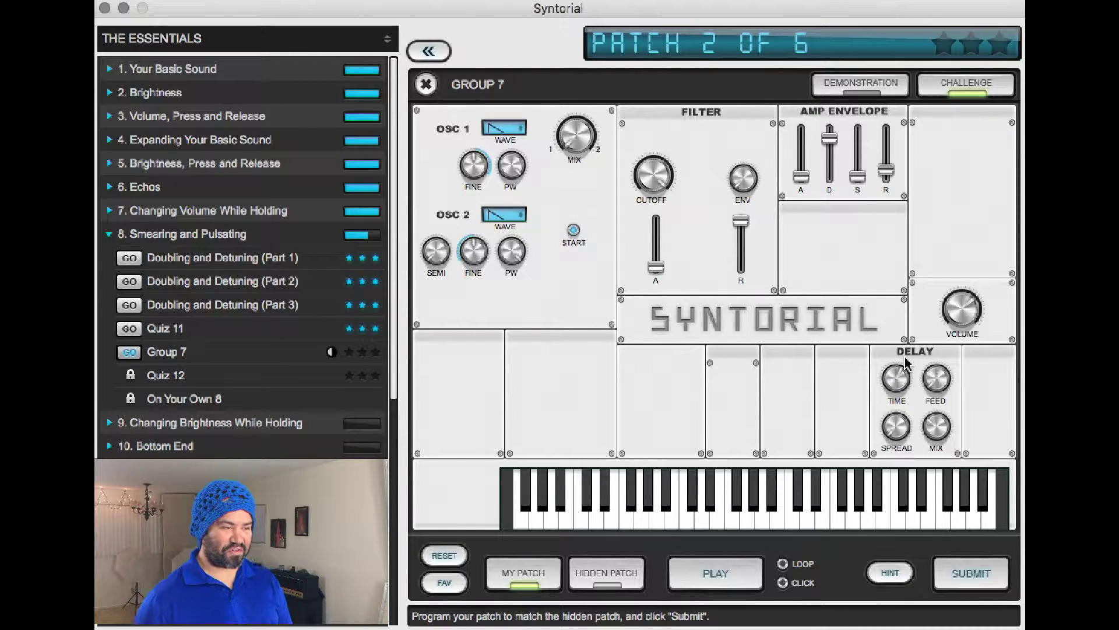
{"action": "key", "text": "Tab"}
{"action": "key", "text": "Tab"}
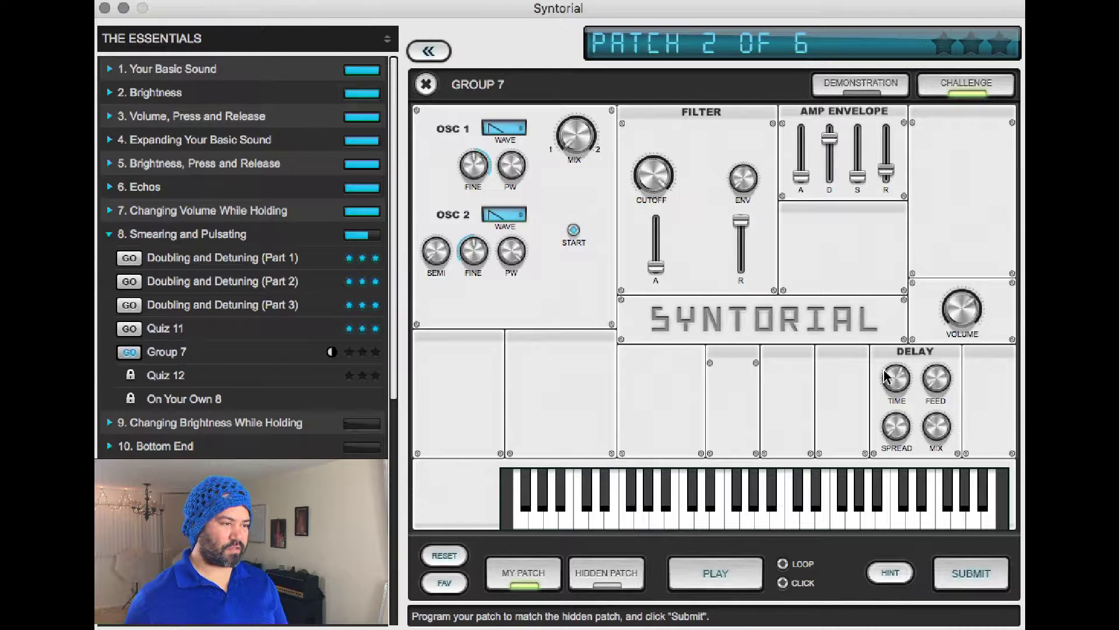
{"action": "key", "text": "Tab"}
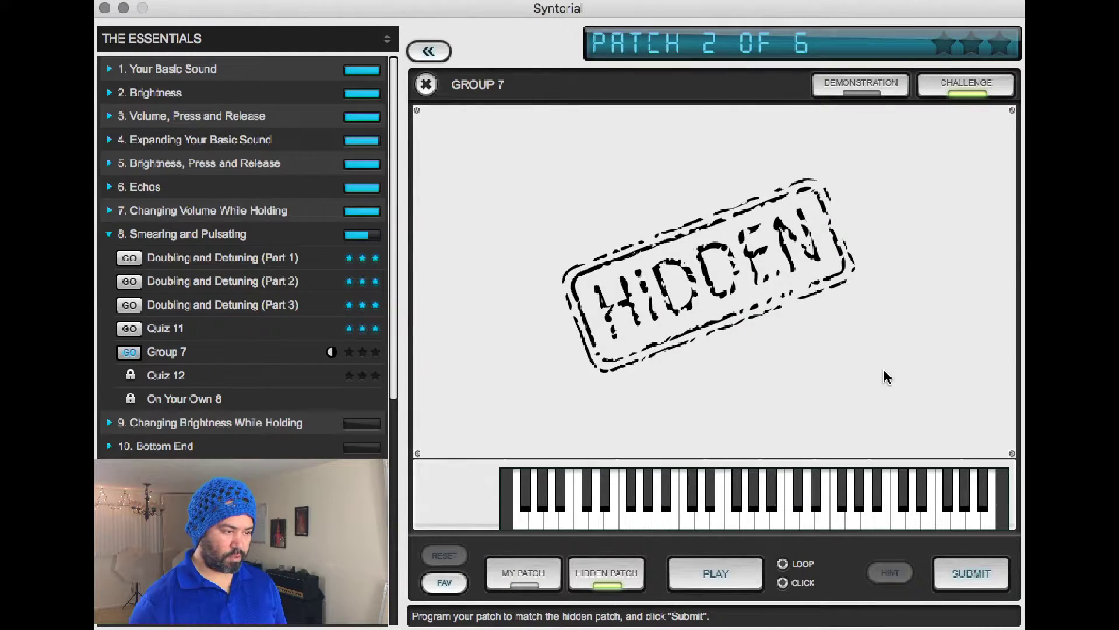
{"action": "key", "text": "Tab"}
Lower the filter cutoff to 0.70 and compare the brightness with the hidden patch
{"action": "left_click", "coordinate": [658, 184]}
{"action": "left_click_drag", "start_coordinate": [659, 185], "coordinate": [654, 242]}
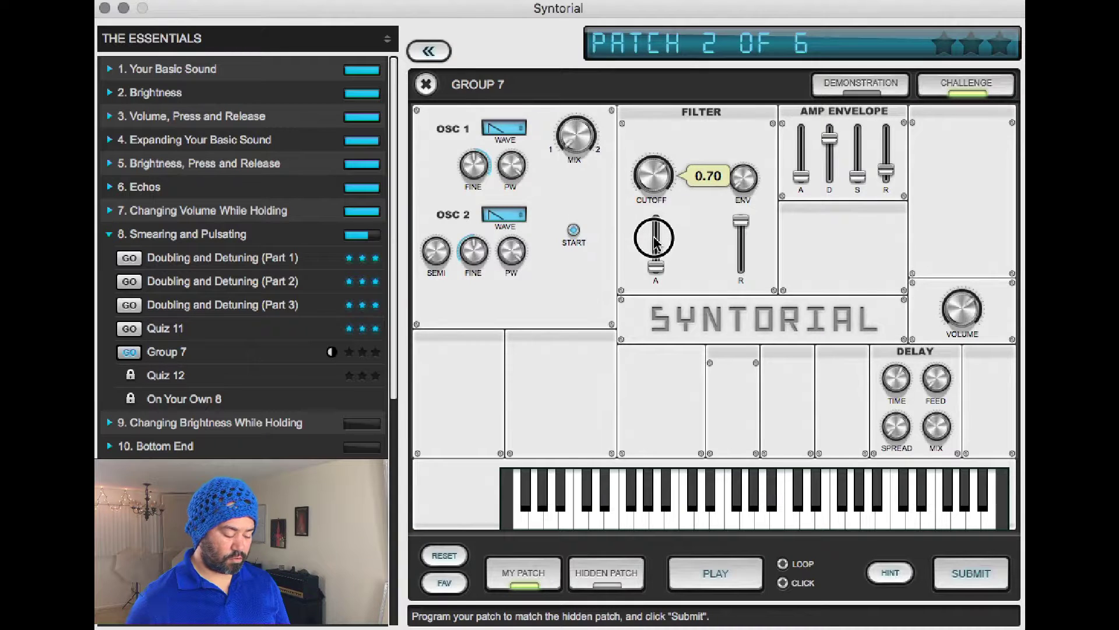
{"action": "key", "text": "Tab"}
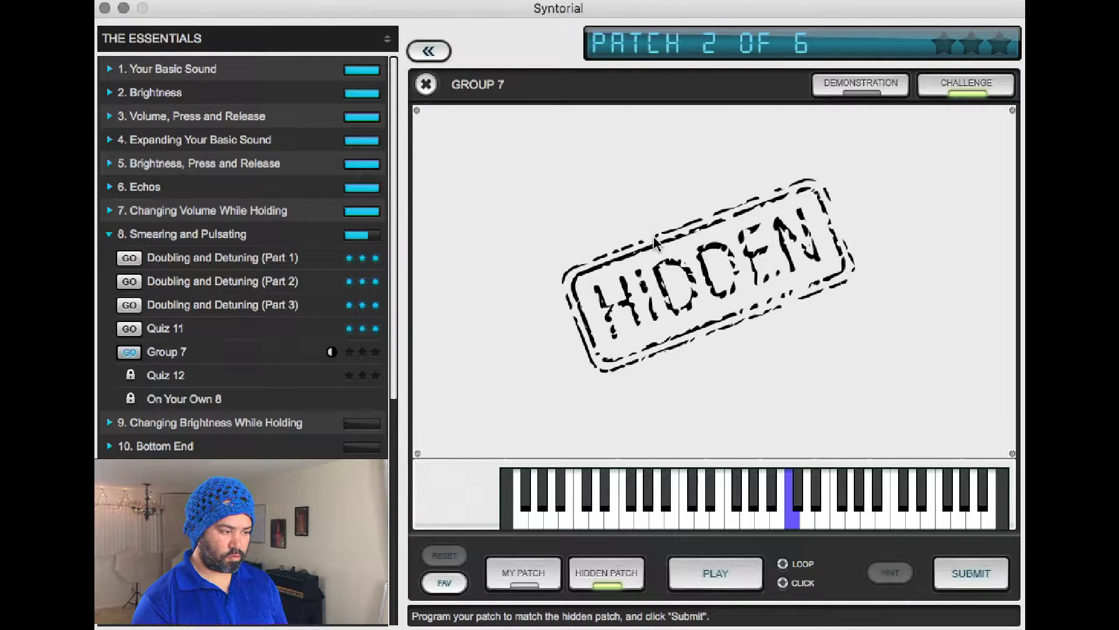
{"action": "key", "text": "Tab"}
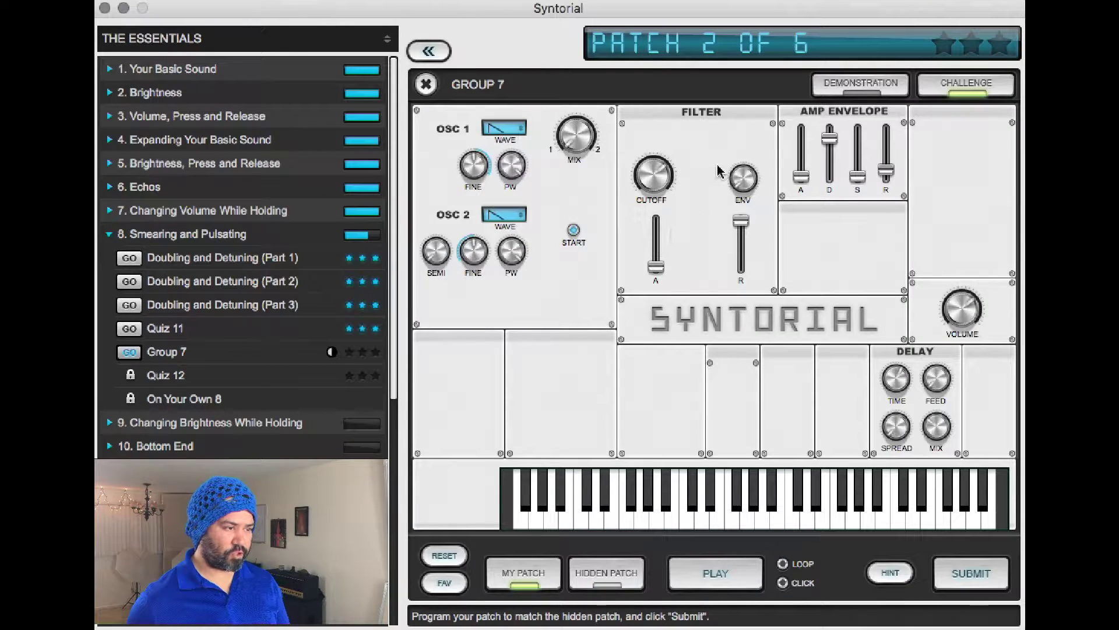
{"action": "key", "text": "Tab"}
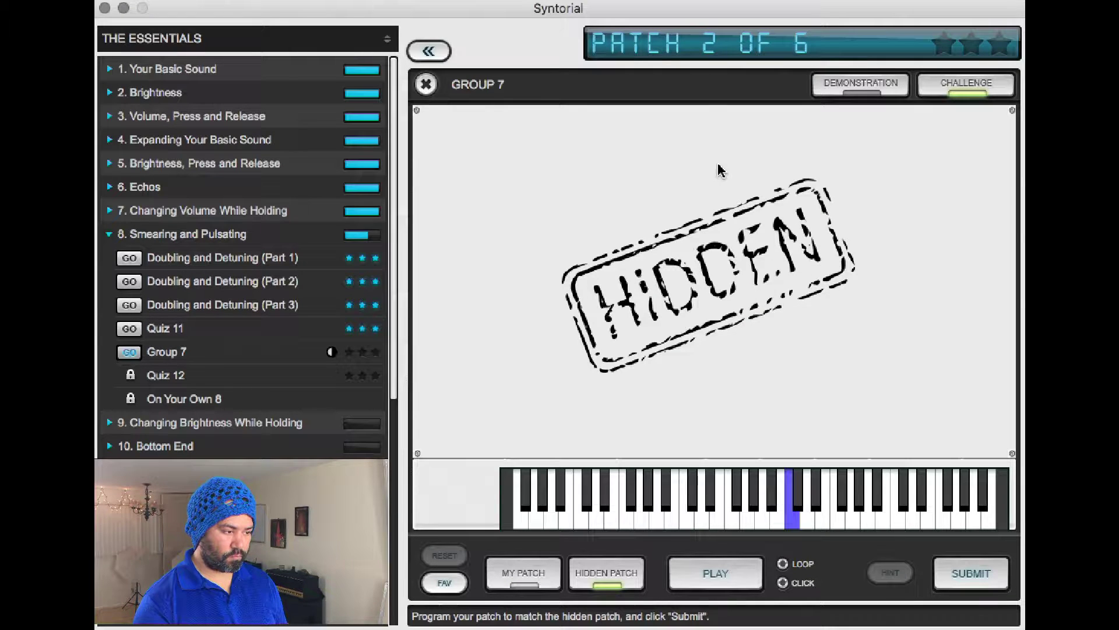
{"action": "key", "text": "Tab"}
Shift the oscillator mix toward Oscillator 2 and compare the balance with the hidden patch
{"action": "left_click_drag", "start_coordinate": [572, 134], "coordinate": [586, 89]}
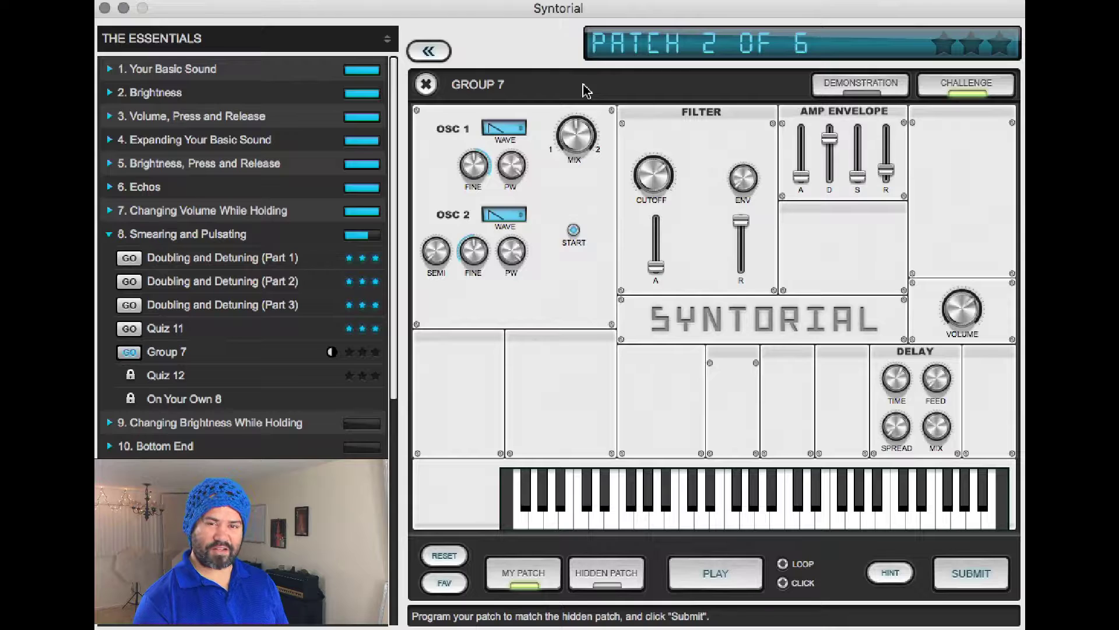
{"action": "key", "text": "Tab"}
{"action": "key", "text": "Tab"}
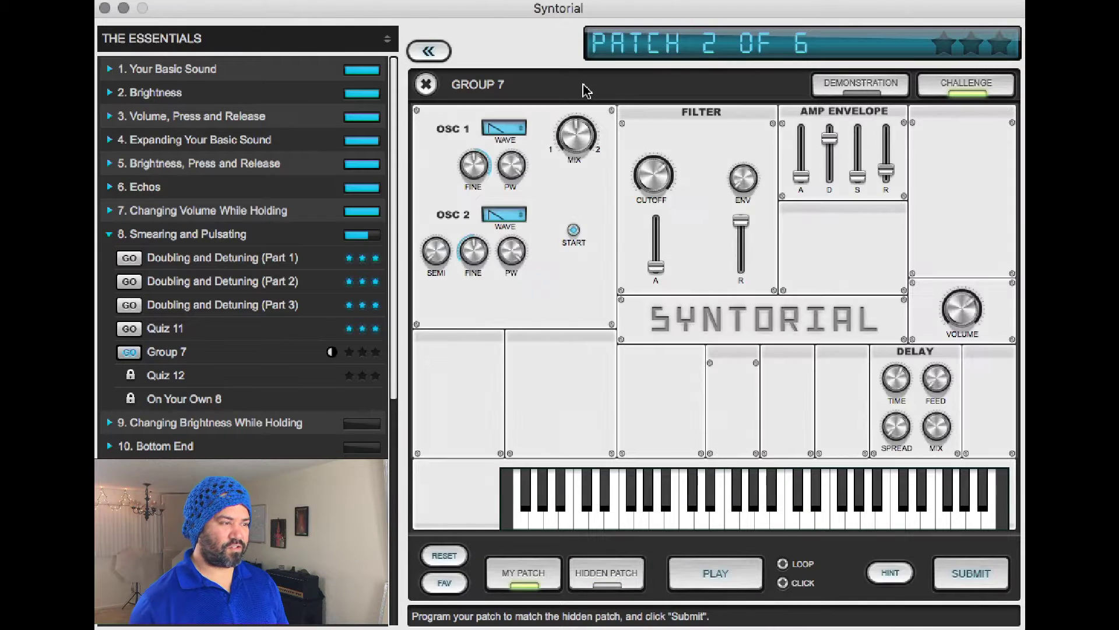
Adjust the Fine tuning of both oscillators and compare the detuning with the hidden patch
{"action": "left_click_drag", "start_coordinate": [483, 171], "coordinate": [486, 149]}
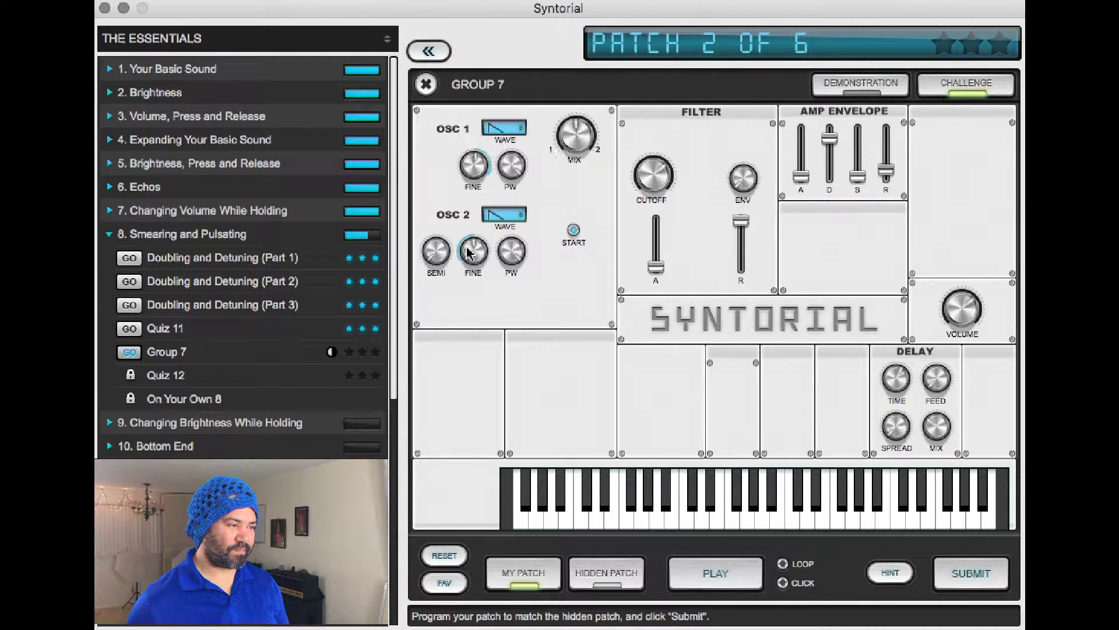
{"action": "left_click_drag", "start_coordinate": [471, 253], "coordinate": [471, 281]}
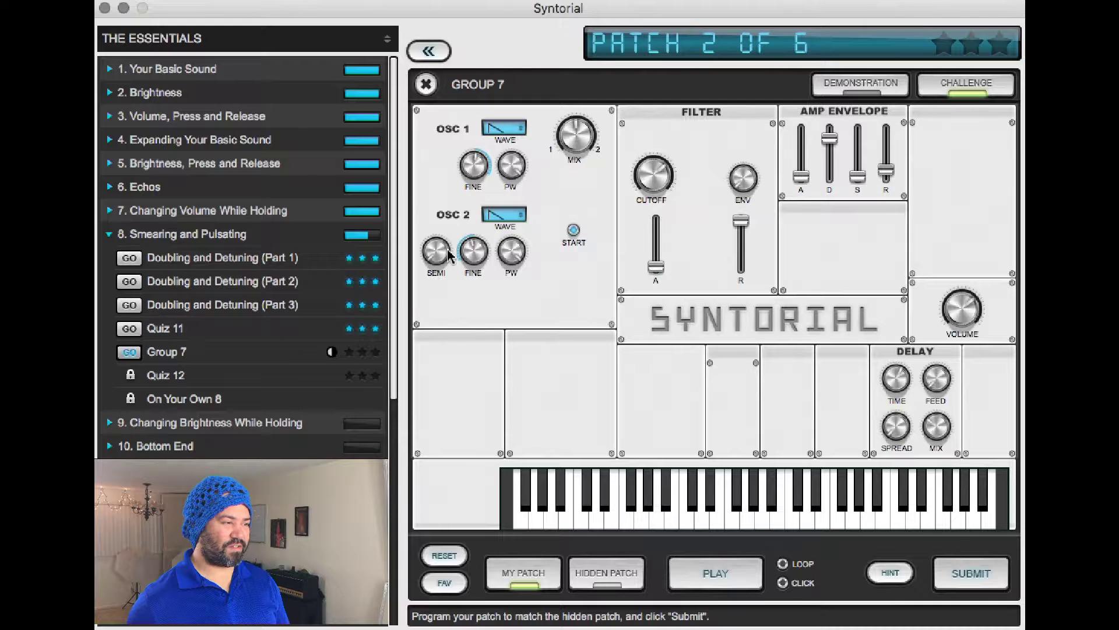
{"action": "key", "text": "Tab"}
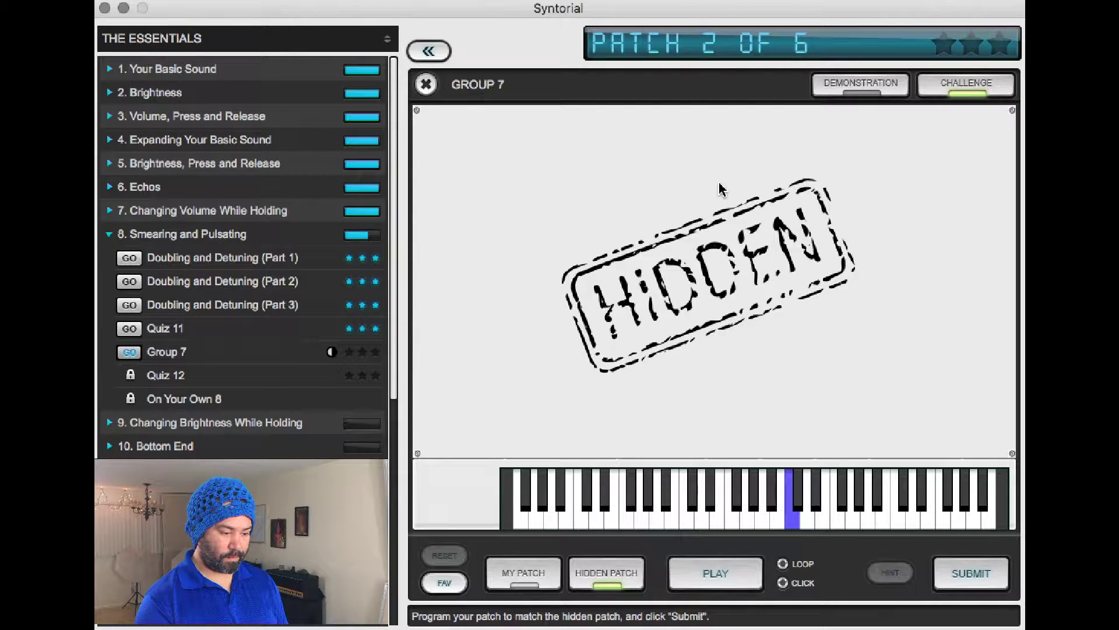
{"action": "key", "text": "Tab"}
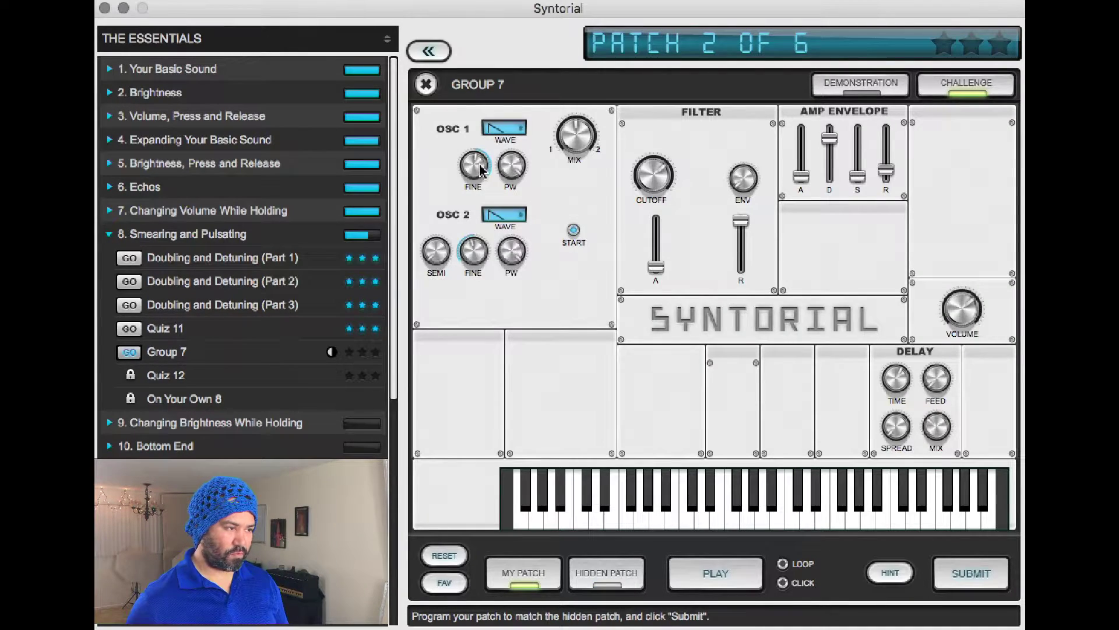
Readjust Oscillator 1's and Oscillator 2's Fine slightly and check the detuning against the hidden patch again
{"action": "left_click_drag", "start_coordinate": [474, 167], "coordinate": [478, 187]}
{"action": "left_click_drag", "start_coordinate": [476, 252], "coordinate": [475, 271]}
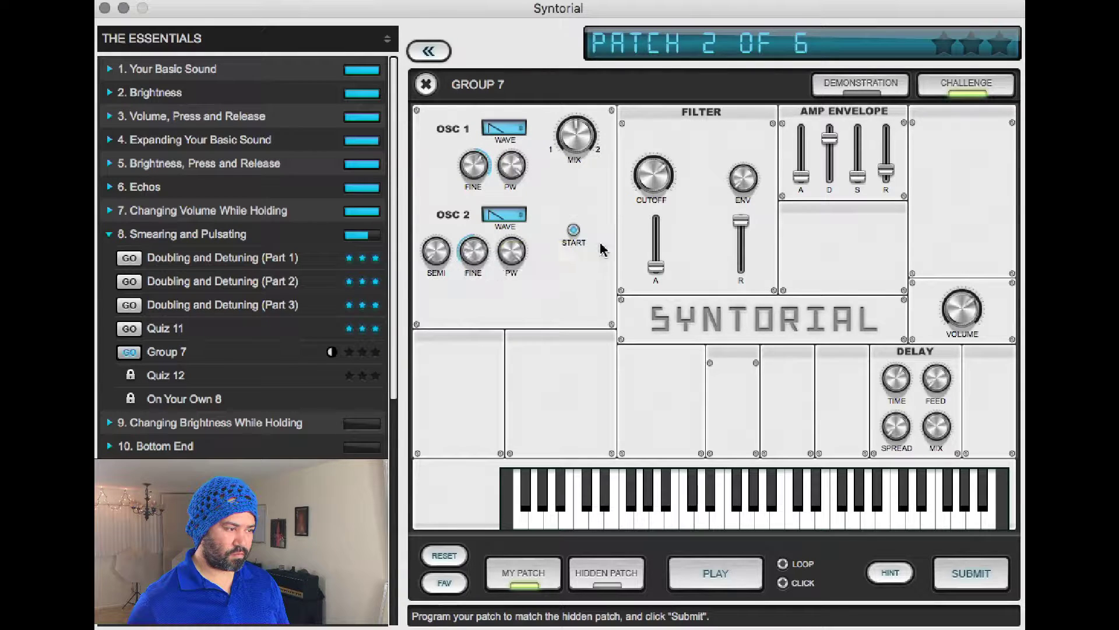
{"action": "key", "text": "Tab"}
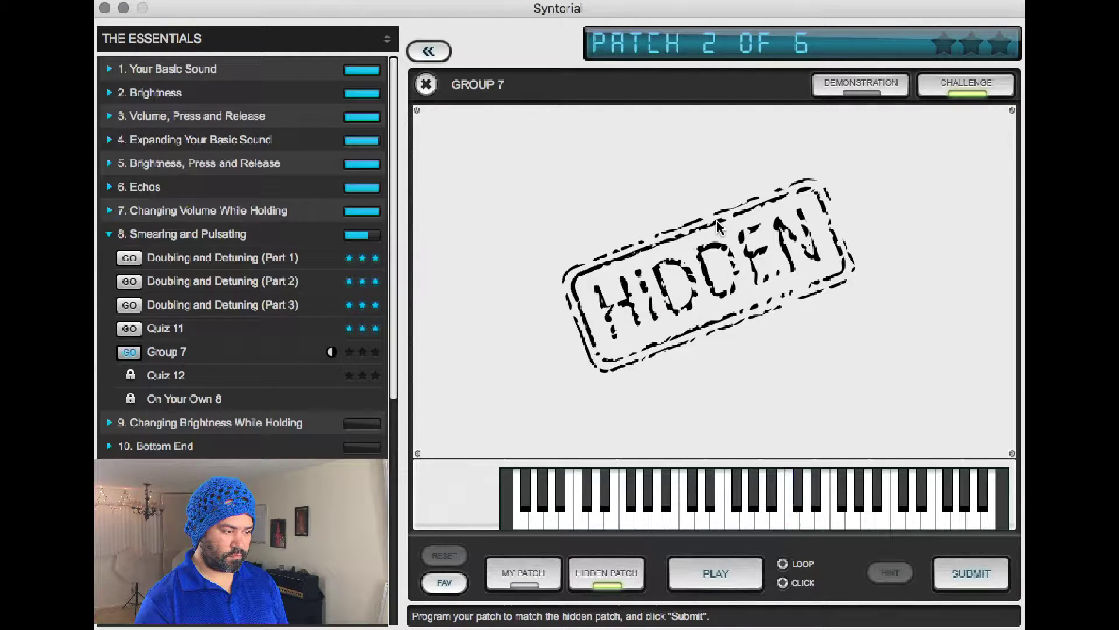
{"action": "key", "text": "Tab"}
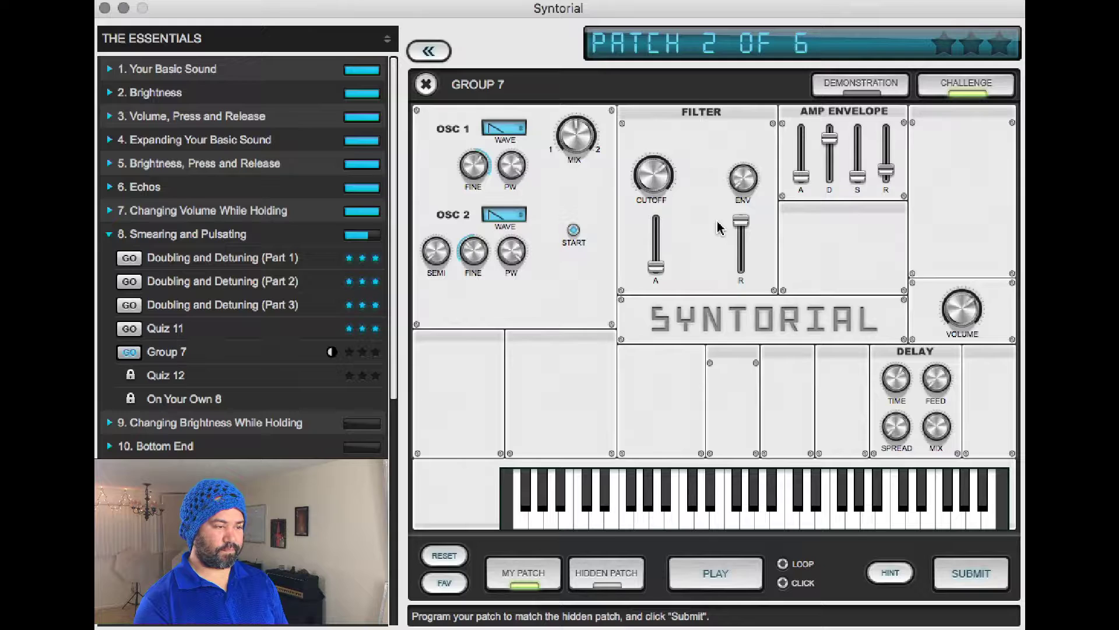
Raise the delay time and the filter cutoff slightly, and compare a played note with the hidden patch
{"action": "left_click_drag", "start_coordinate": [897, 373], "coordinate": [894, 349]}
{"action": "left_click_drag", "start_coordinate": [654, 174], "coordinate": [658, 150]}
{"action": "key", "text": "Tab"}
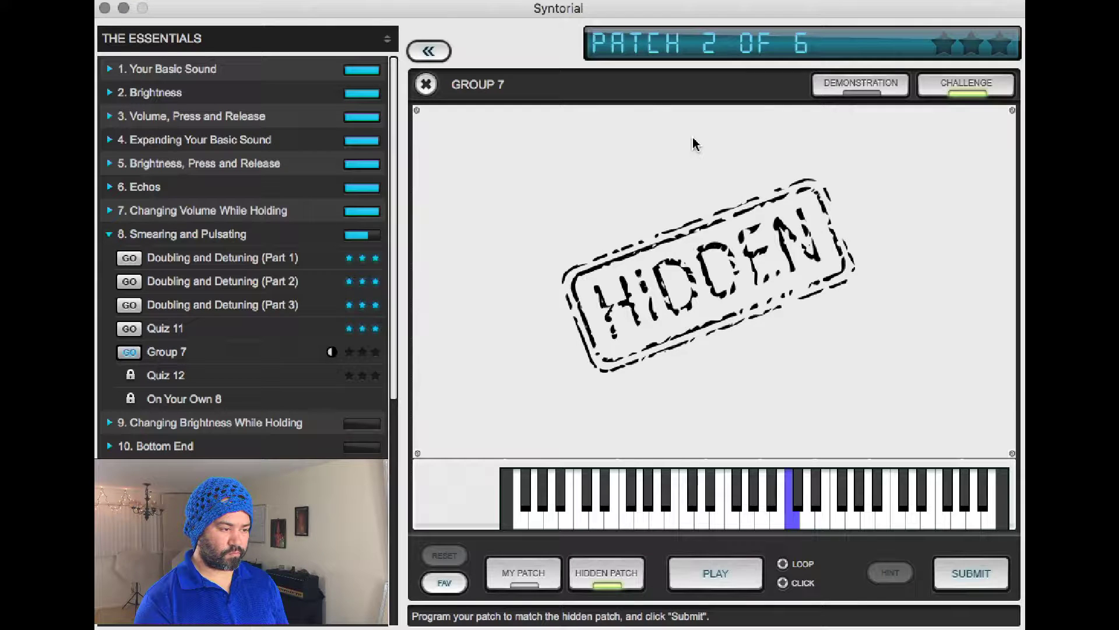
Fine-tune the detuning of Oscillators 1 and 2 by a small amount and compare the patch repeatedly with the hidden patch
{"action": "key", "text": "Tab"}
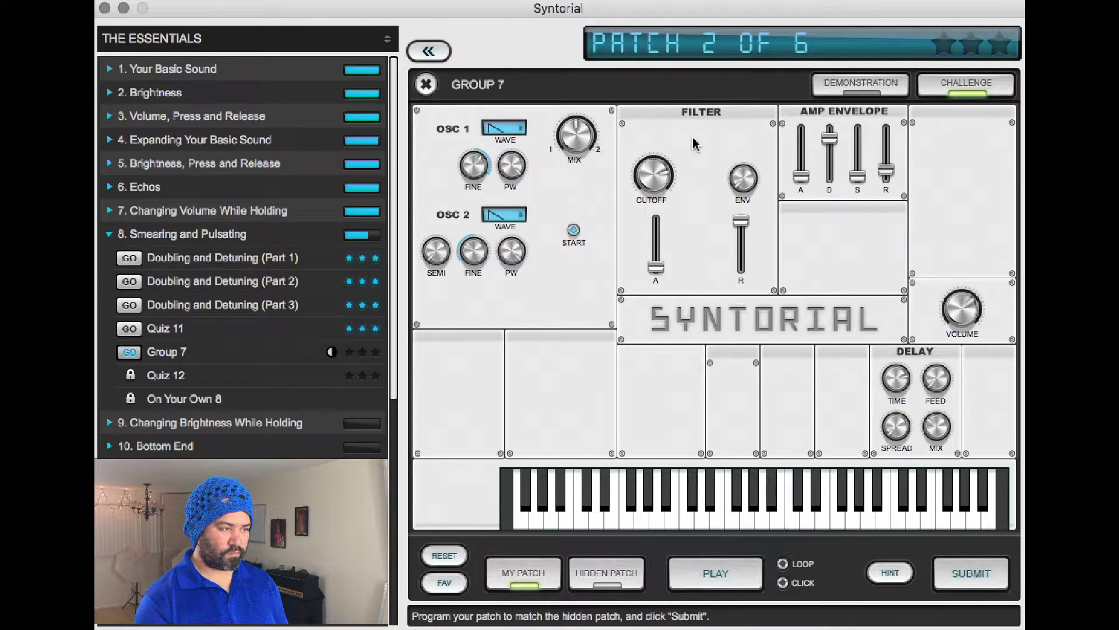
{"action": "left_click", "coordinate": [474, 166]}
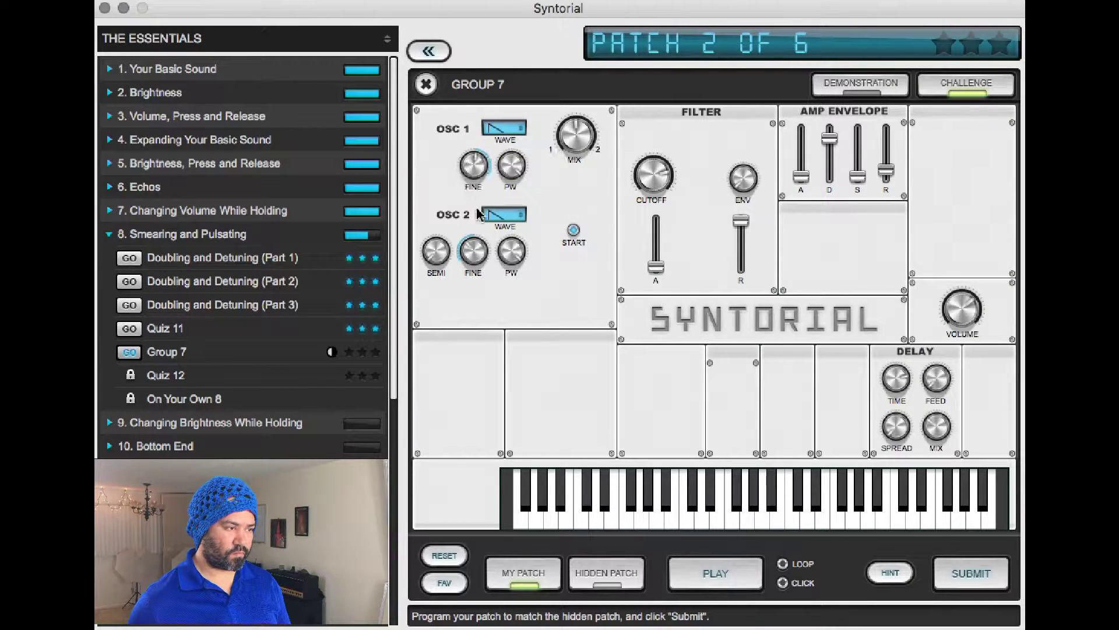
{"action": "left_click", "coordinate": [474, 246]}
{"action": "left_click_drag", "start_coordinate": [474, 246], "coordinate": [472, 241]}
{"action": "key", "text": "Tab"}
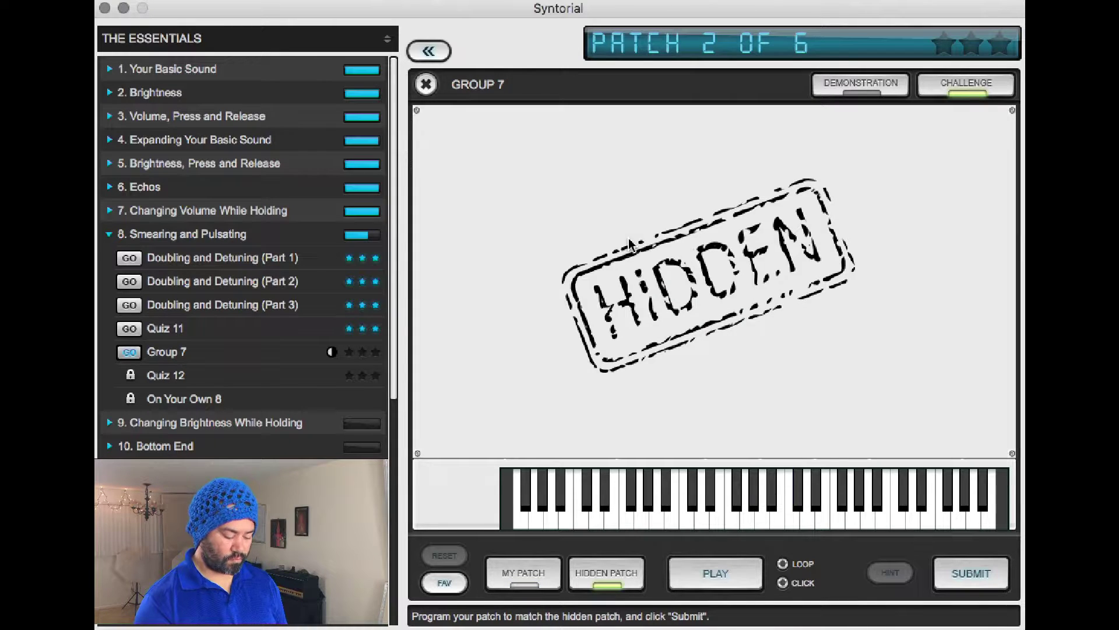
{"action": "key", "text": "Tab"}
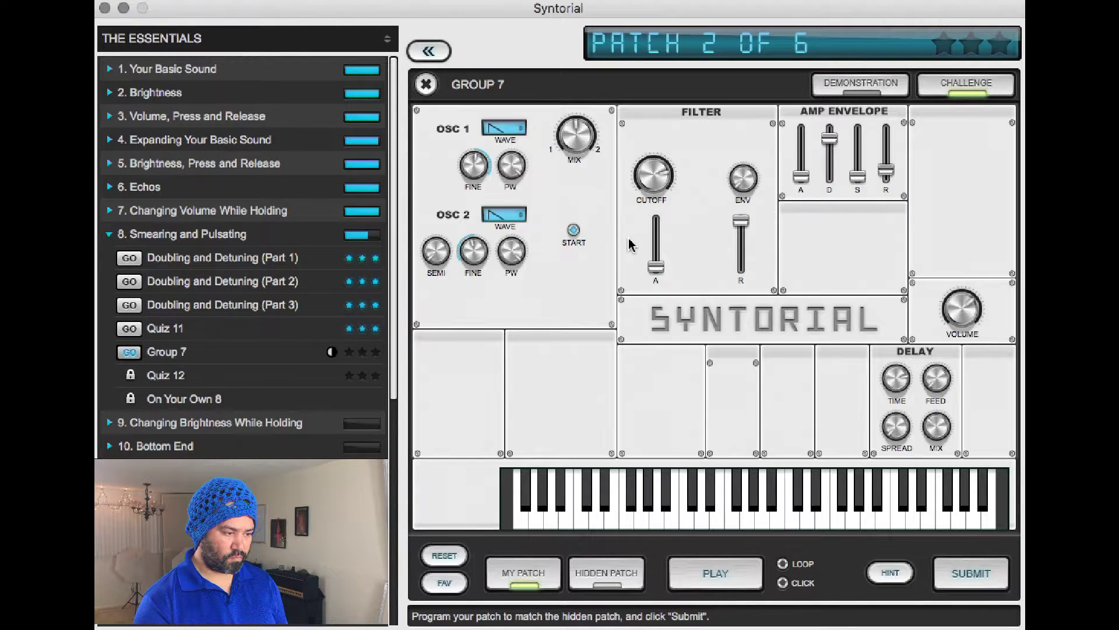
{"action": "key", "text": "Tab"}
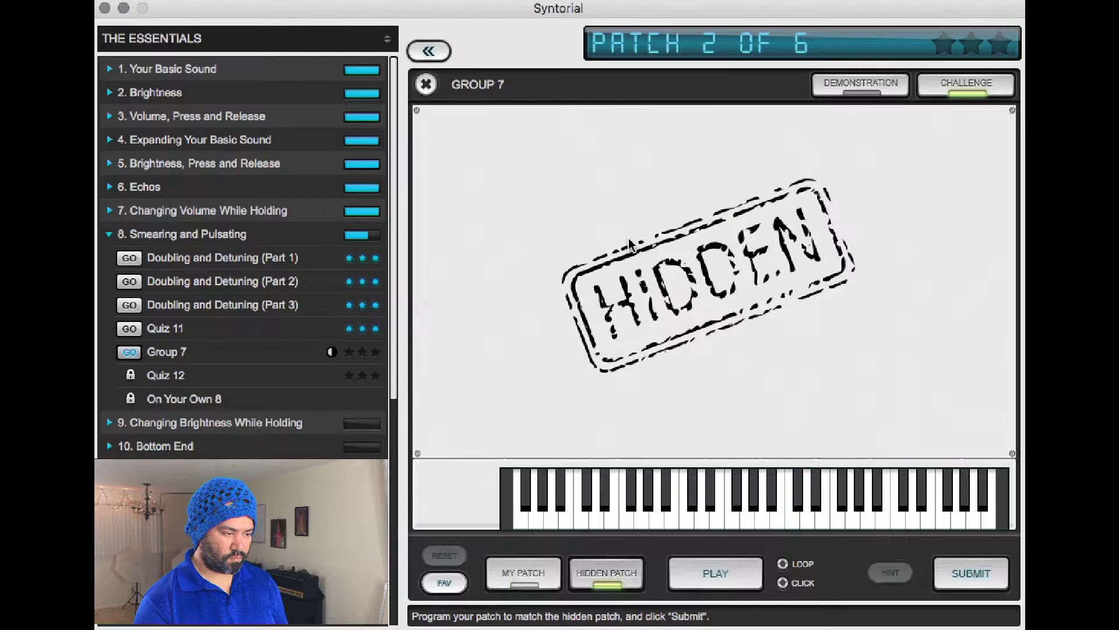
{"action": "key", "text": "Tab"}
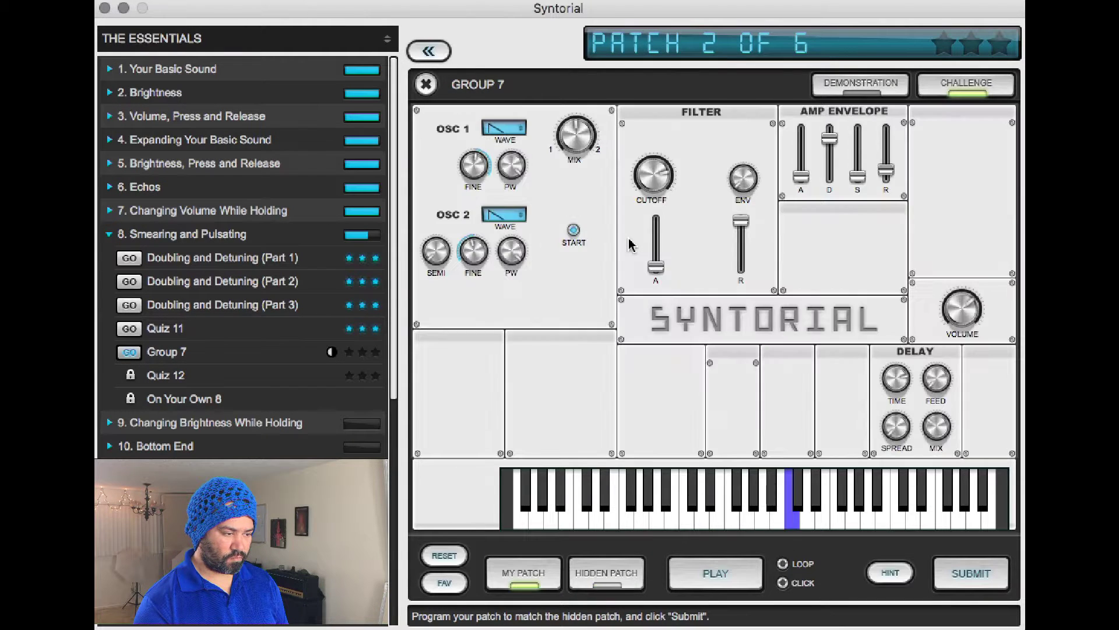
Compare patch 2 with the hidden patch and turn off the oscillators' Start option
{"action": "key", "text": "Tab"}
{"action": "key", "text": "Tab"}
{"action": "key", "text": "Tab"}
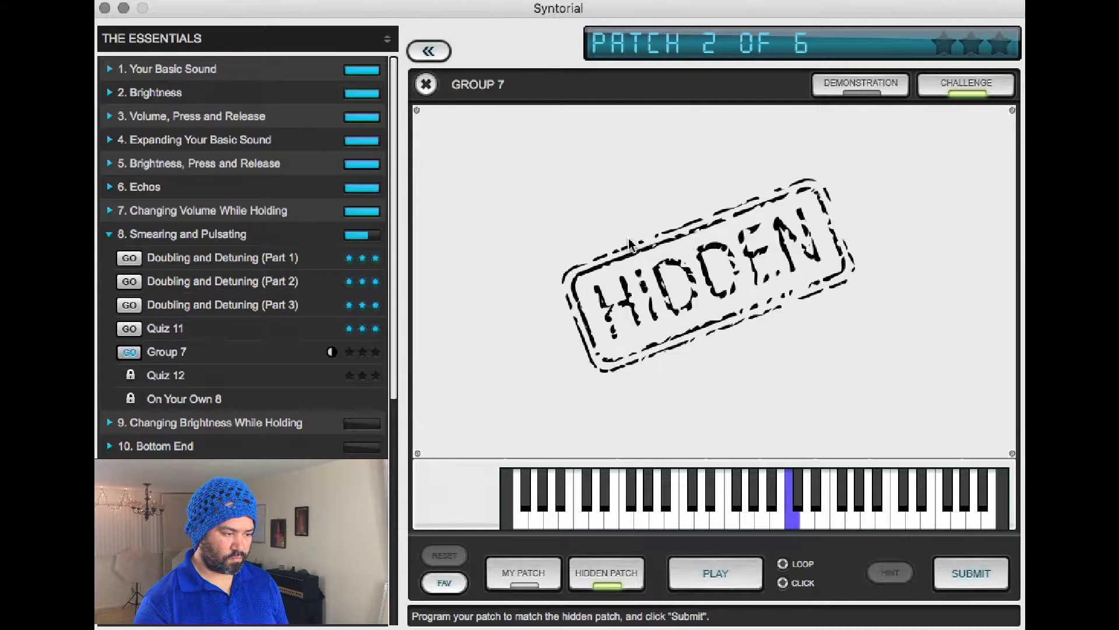
{"action": "key", "text": "Tab"}
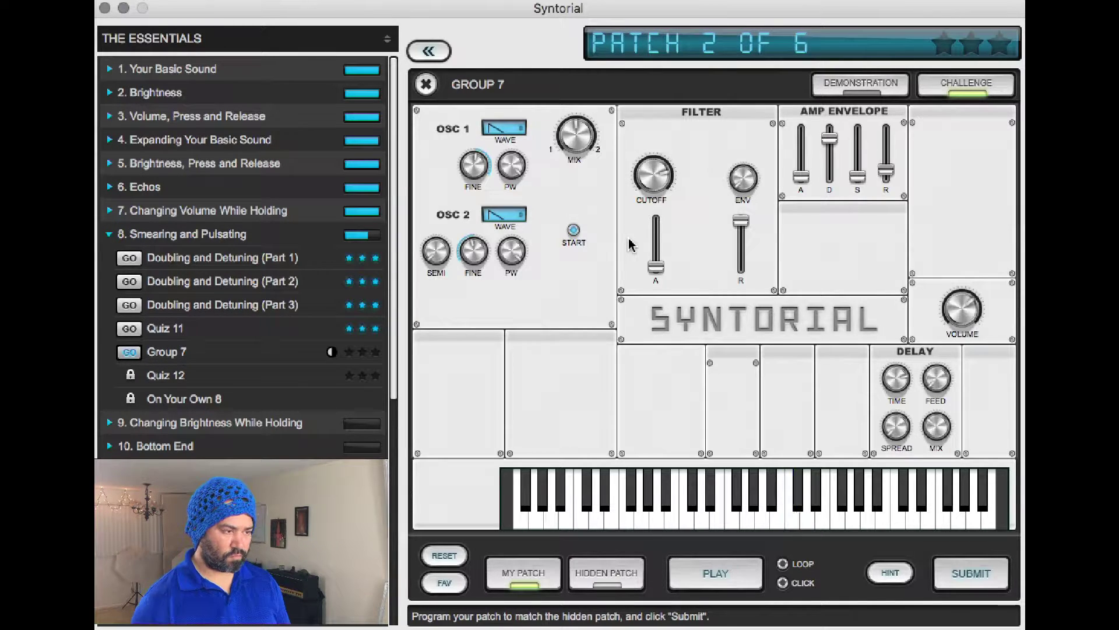
{"action": "key", "text": "Tab"}
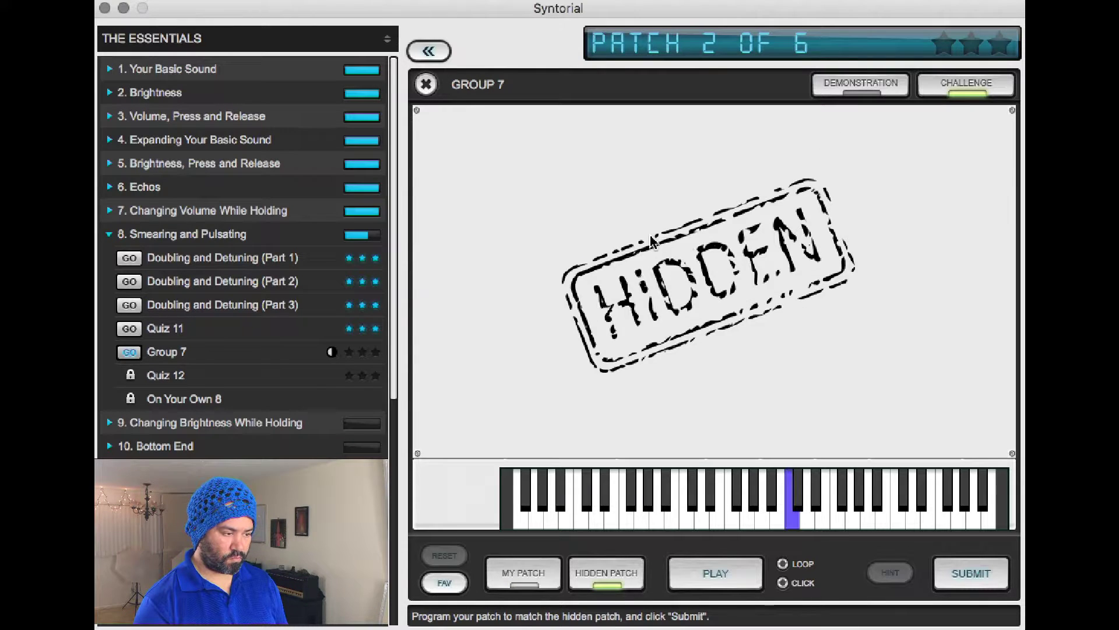
{"action": "key", "text": "Tab"}
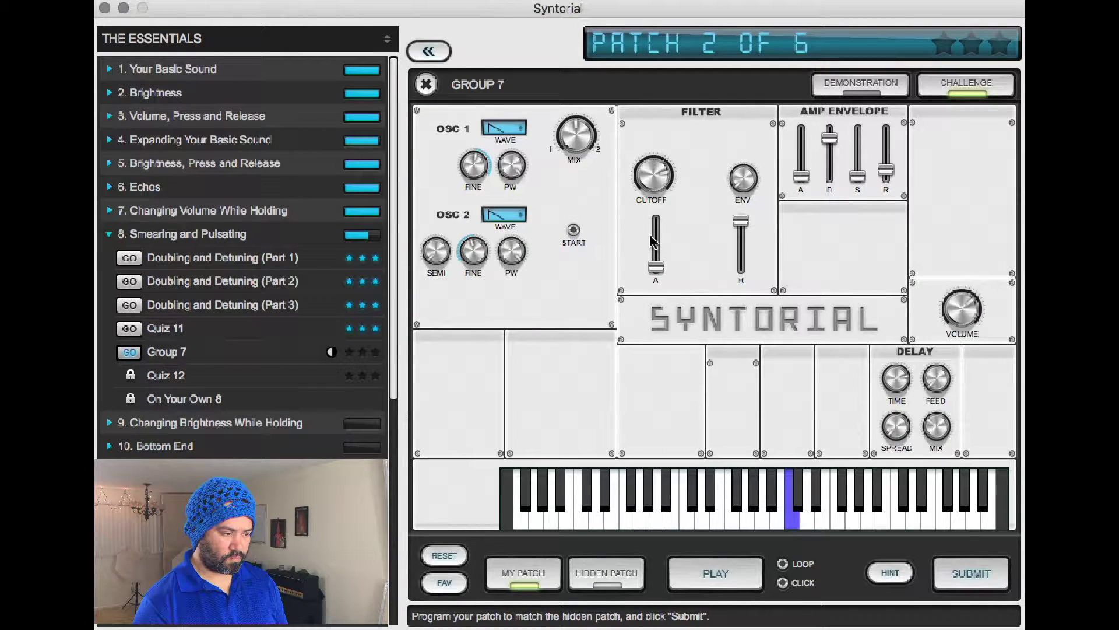
Listen repeatedly to the edited patch 2 and the hidden patch to check that they match
{"action": "key", "text": "Tab"}
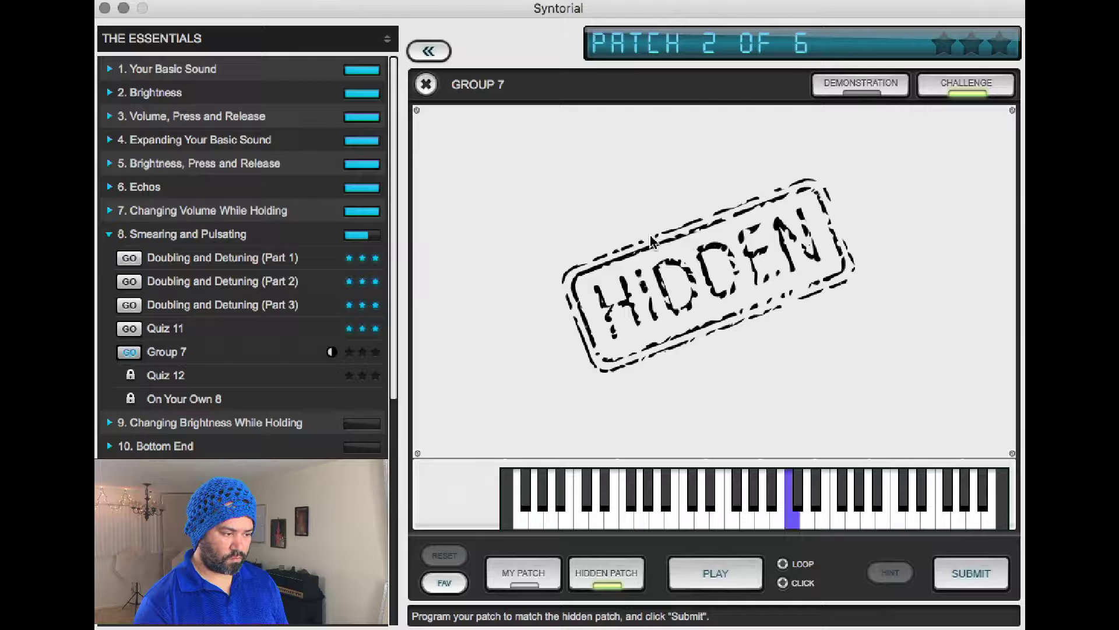
{"action": "key", "text": "Tab"}
{"action": "key", "text": "Tab"}
{"action": "key", "text": "Tab"}
{"action": "key", "text": "Tab"}
{"action": "key", "text": "Tab"}
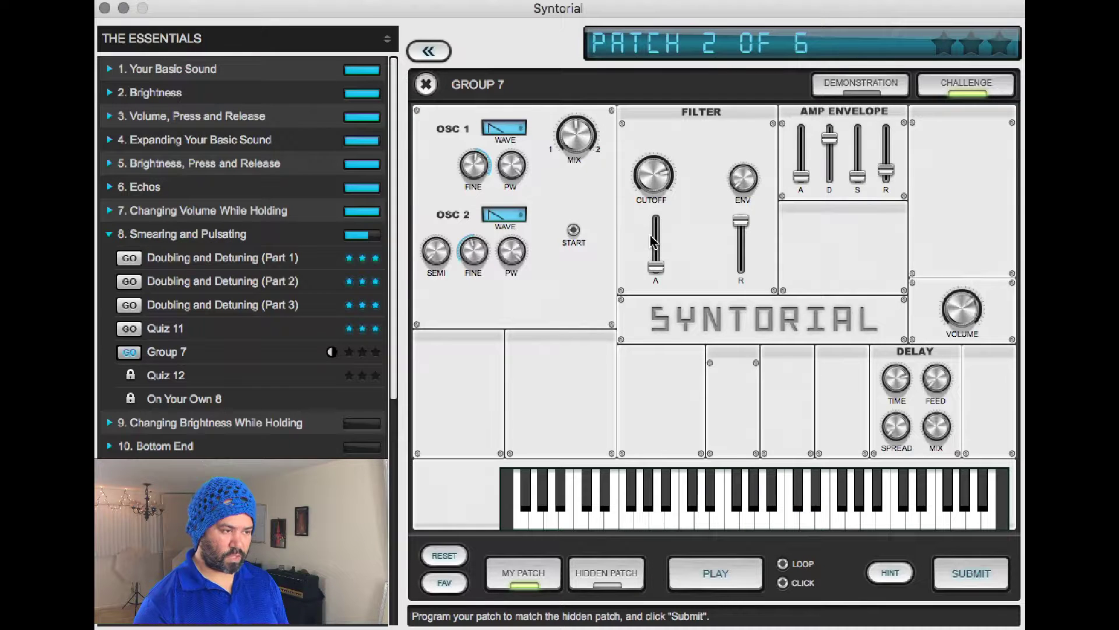
{"action": "key", "text": "Tab"}
{"action": "key", "text": "Tab"}
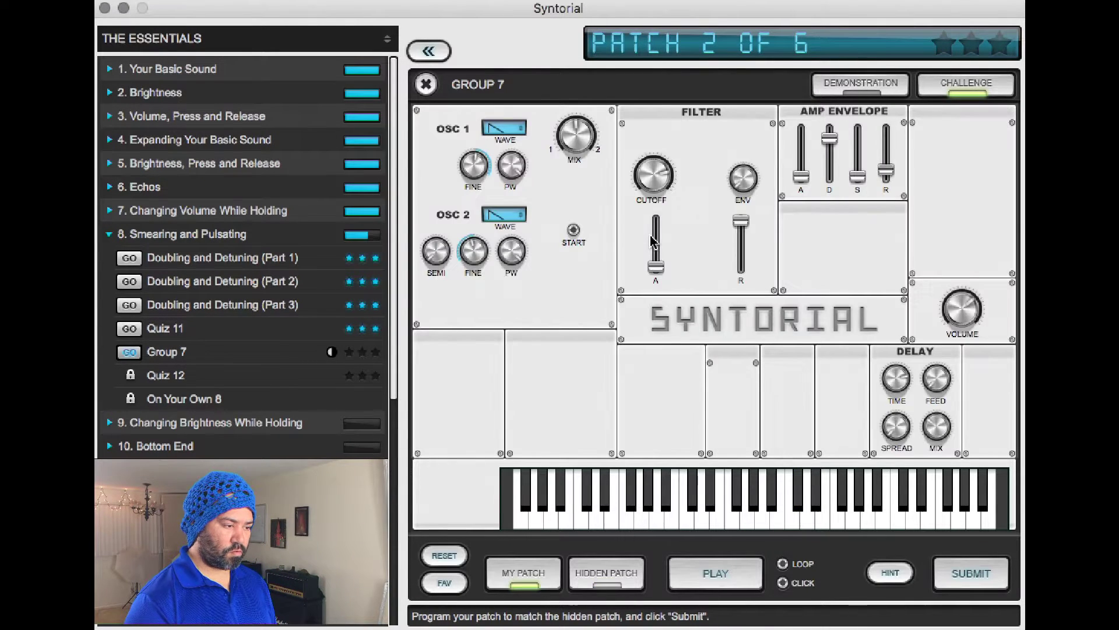
{"action": "key", "text": "Tab"}
{"action": "key", "text": "Tab"}
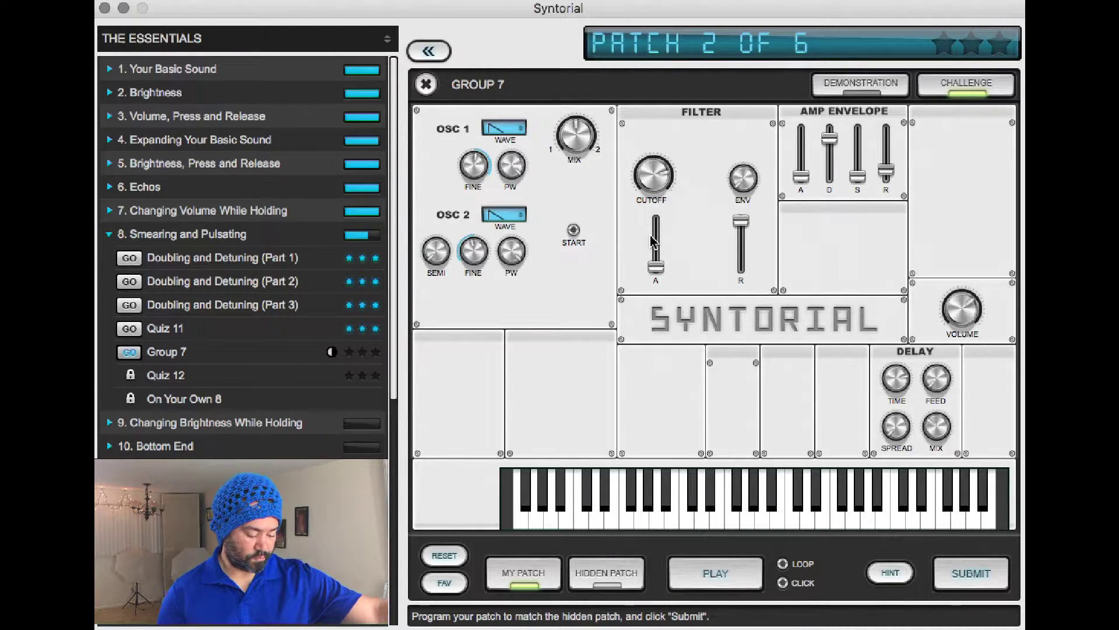
{"action": "key", "text": "Tab"}
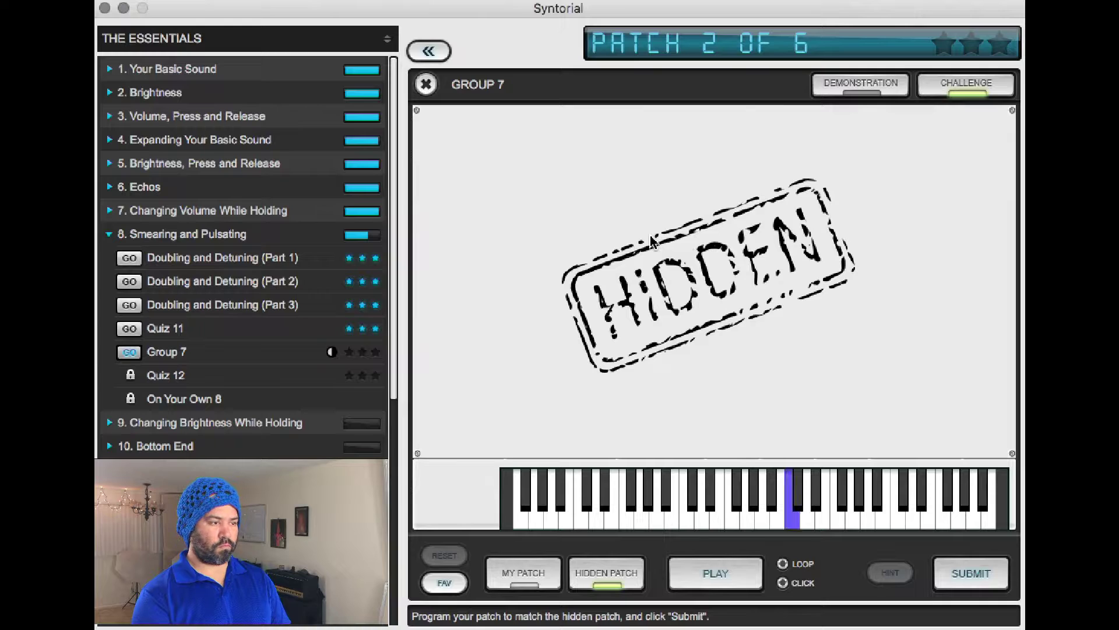
{"action": "key", "text": "Tab"}
{"action": "key", "text": "Tab"}
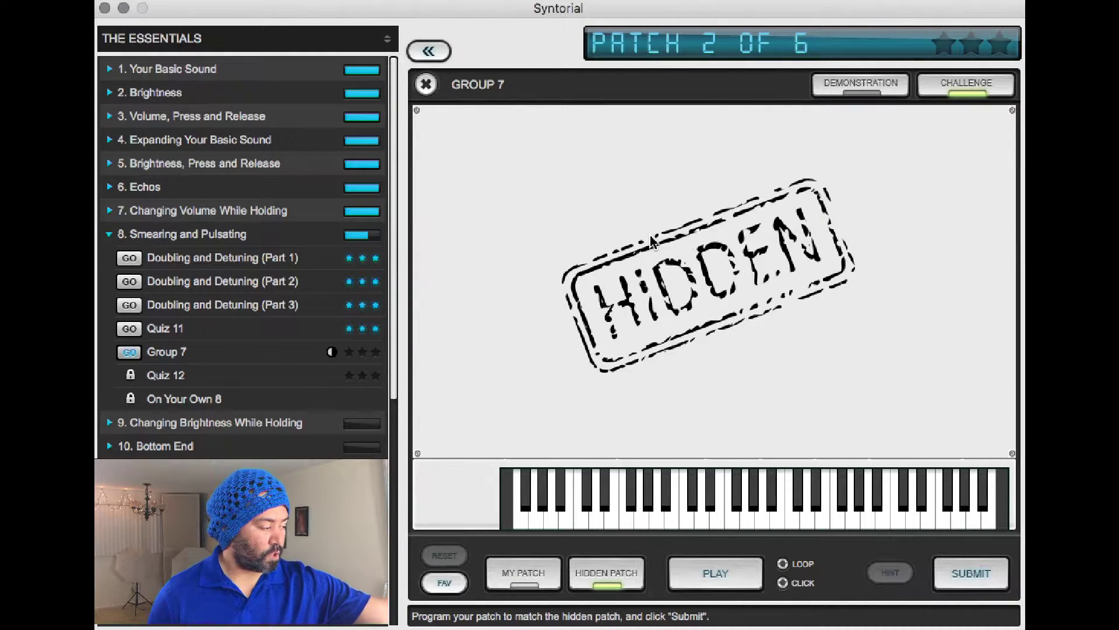
{"action": "key", "text": "Tab"}
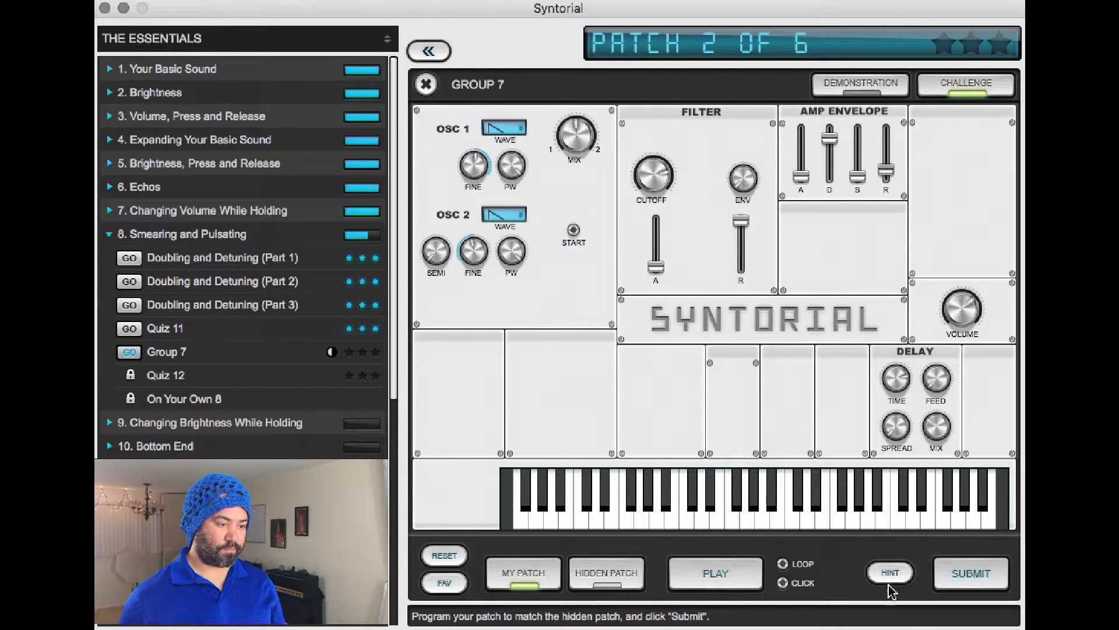
Submit patch 2 for grading and continue to patch 3 of the Group 7 challenge
{"action": "left_click", "coordinate": [956, 578]}
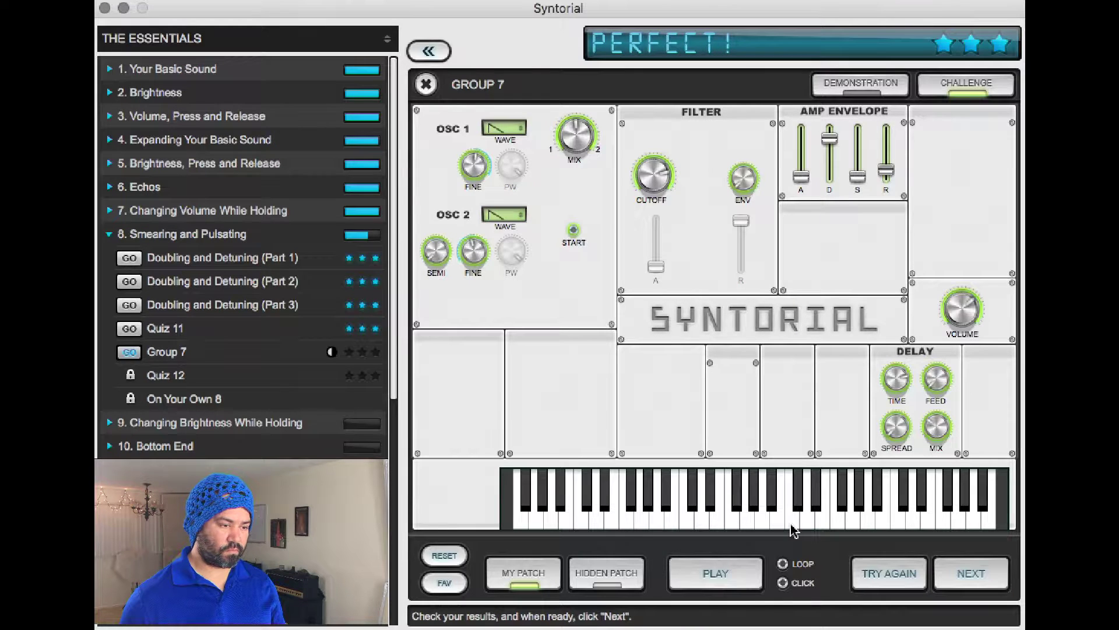
{"action": "left_click", "coordinate": [962, 573]}
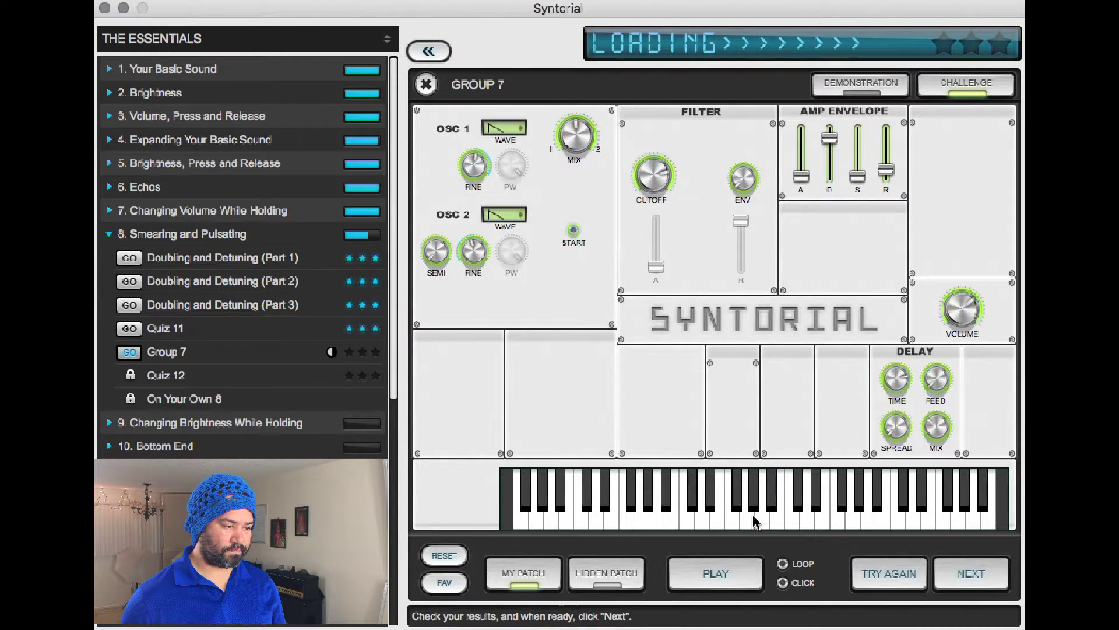
{"action": "left_click", "coordinate": [713, 571]}
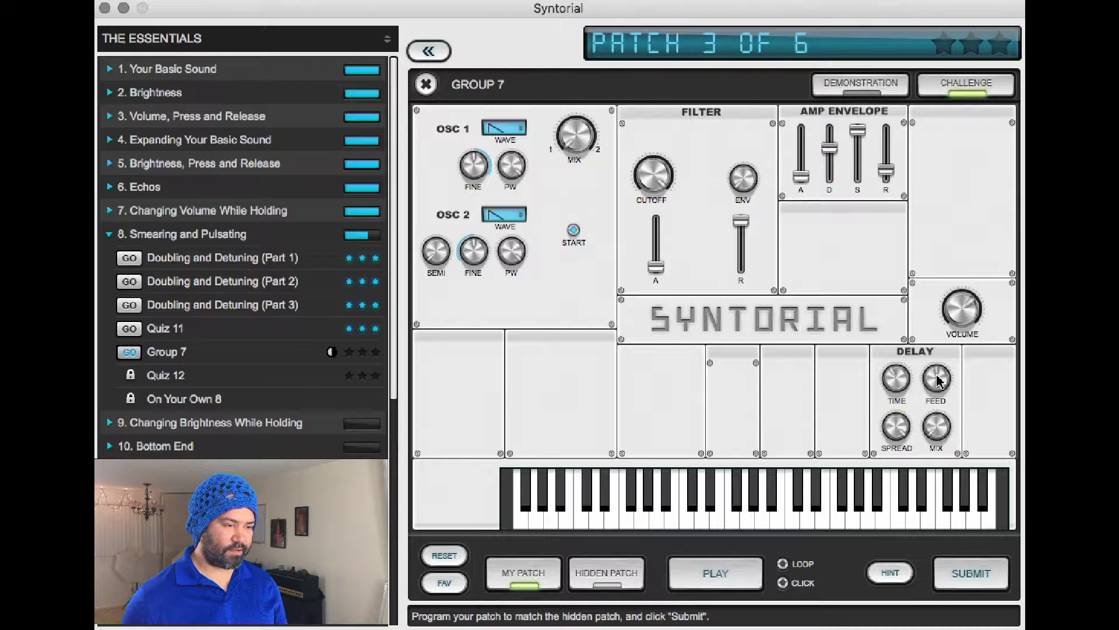
Try a filter cutoff of about 0.70 on patch 3 and compare it with the hidden patch
{"action": "left_click", "coordinate": [658, 245]}
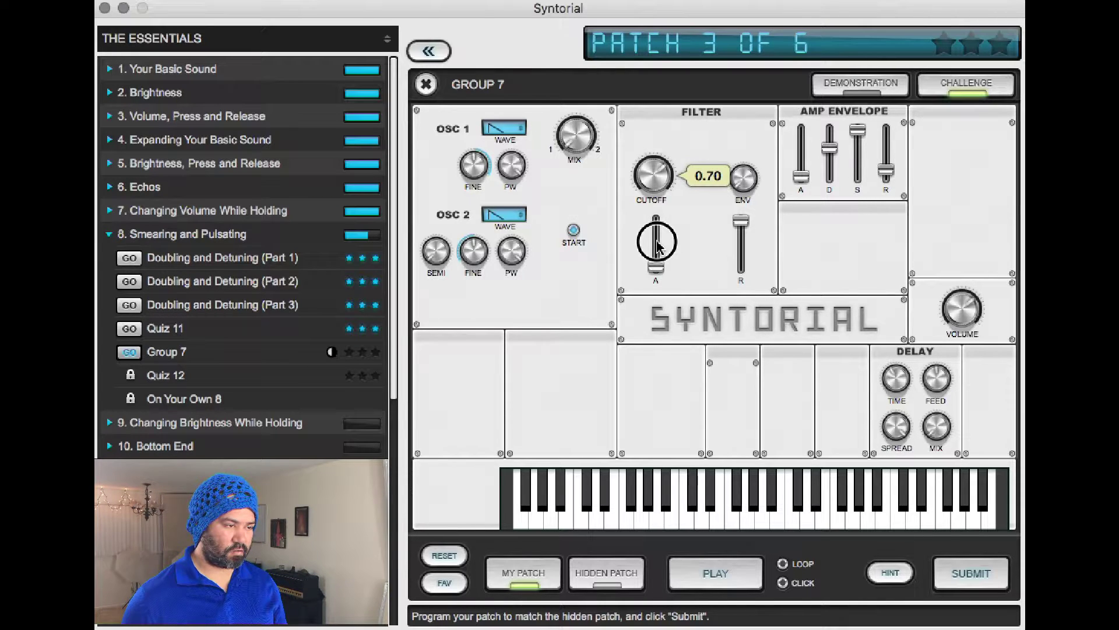
{"action": "key", "text": "Tab"}
{"action": "key", "text": "Tab"}
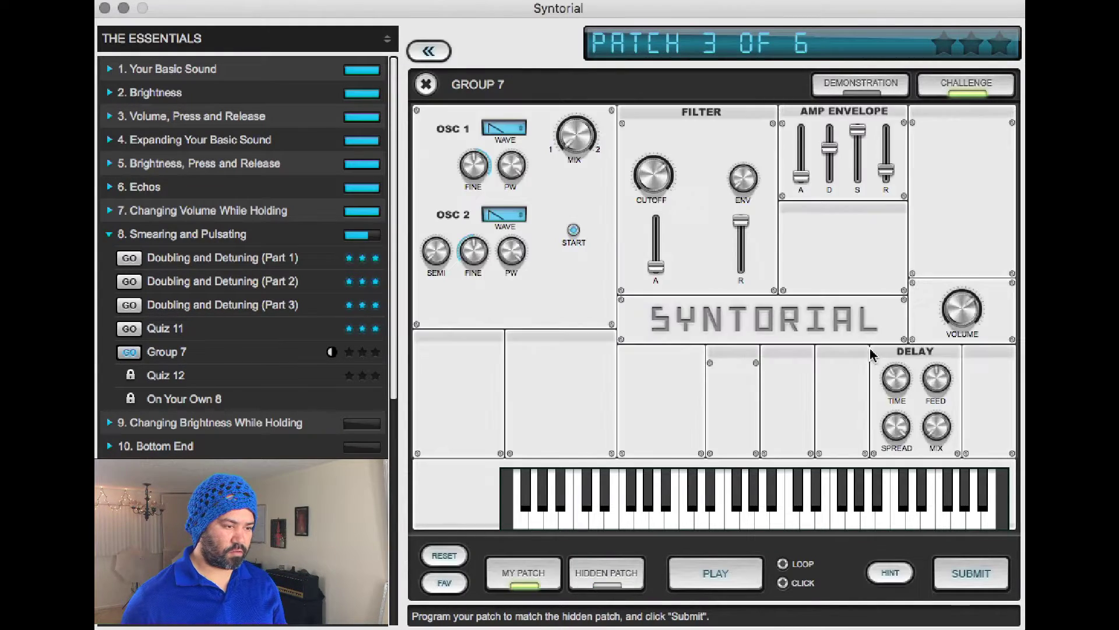
Adjust the delay time and delay mix of patch 3 while comparing it with the hidden patch
{"action": "left_click_drag", "start_coordinate": [896, 382], "coordinate": [898, 361]}
{"action": "key", "text": "Tab"}
{"action": "key", "text": "Tab"}
{"action": "left_click_drag", "start_coordinate": [936, 426], "coordinate": [937, 382]}
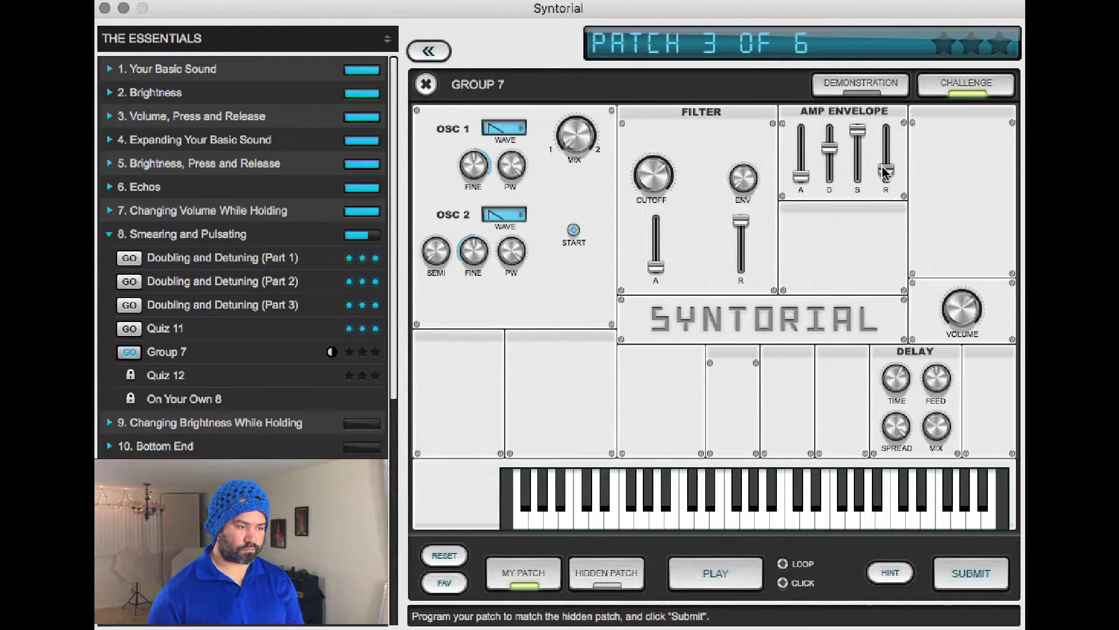
Set the filter cutoff to about 0.52 and compare the result with the hidden patch
{"action": "key", "text": "Tab"}
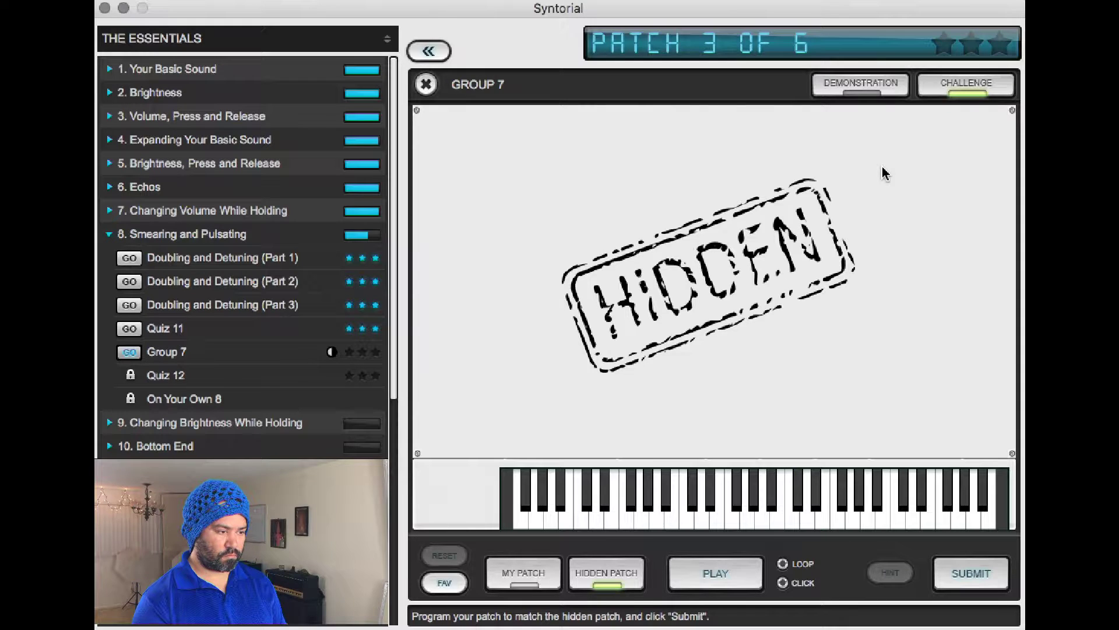
{"action": "key", "text": "Tab"}
{"action": "left_click_drag", "start_coordinate": [653, 176], "coordinate": [651, 224]}
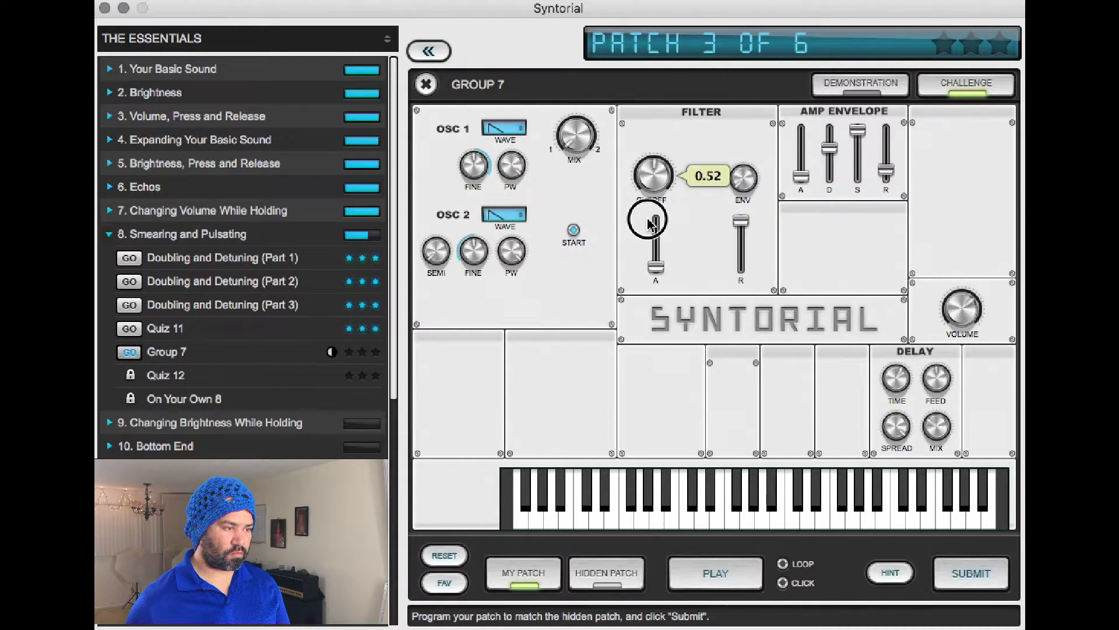
{"action": "key", "text": "Tab"}
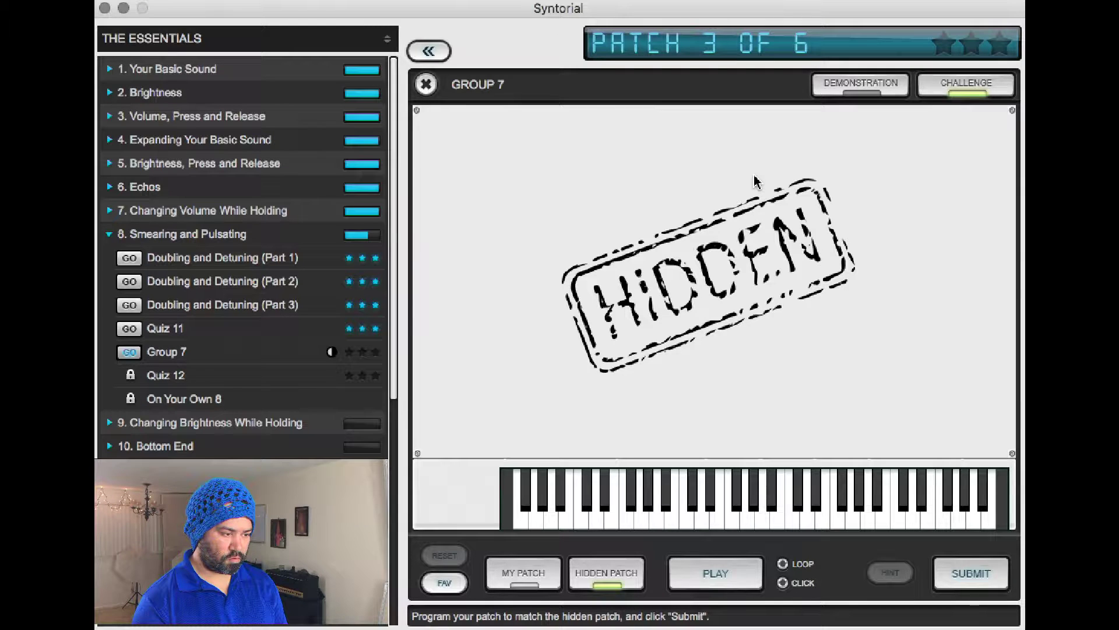
{"action": "key", "text": "Tab"}
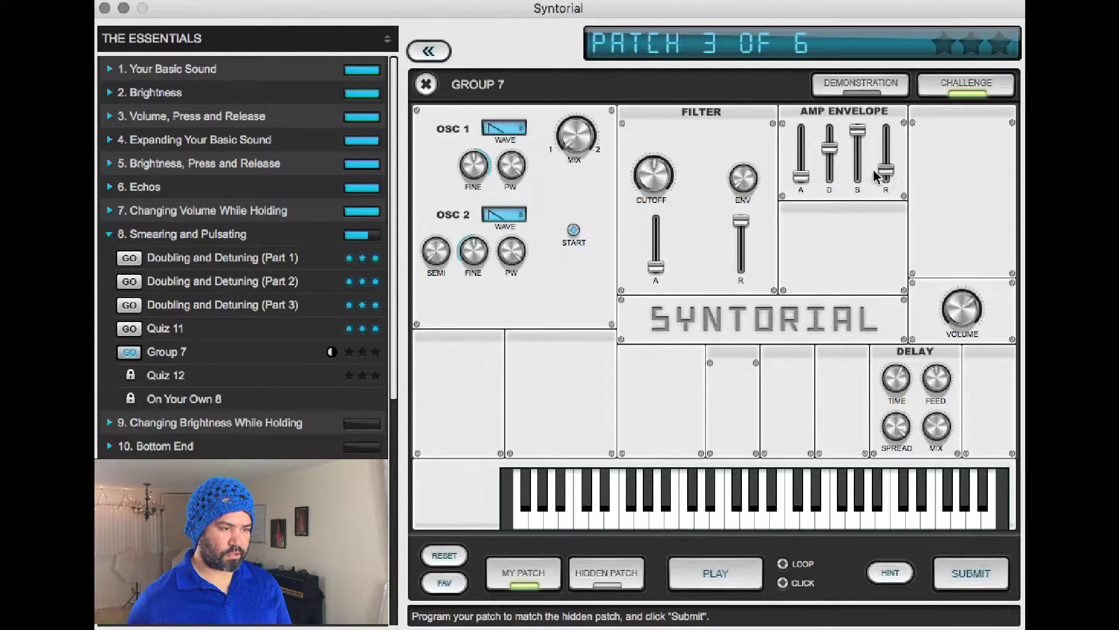
Lengthen the amp envelope release to about 1890 ms and compare the result with the hidden patch
{"action": "left_click_drag", "start_coordinate": [882, 177], "coordinate": [892, 153]}
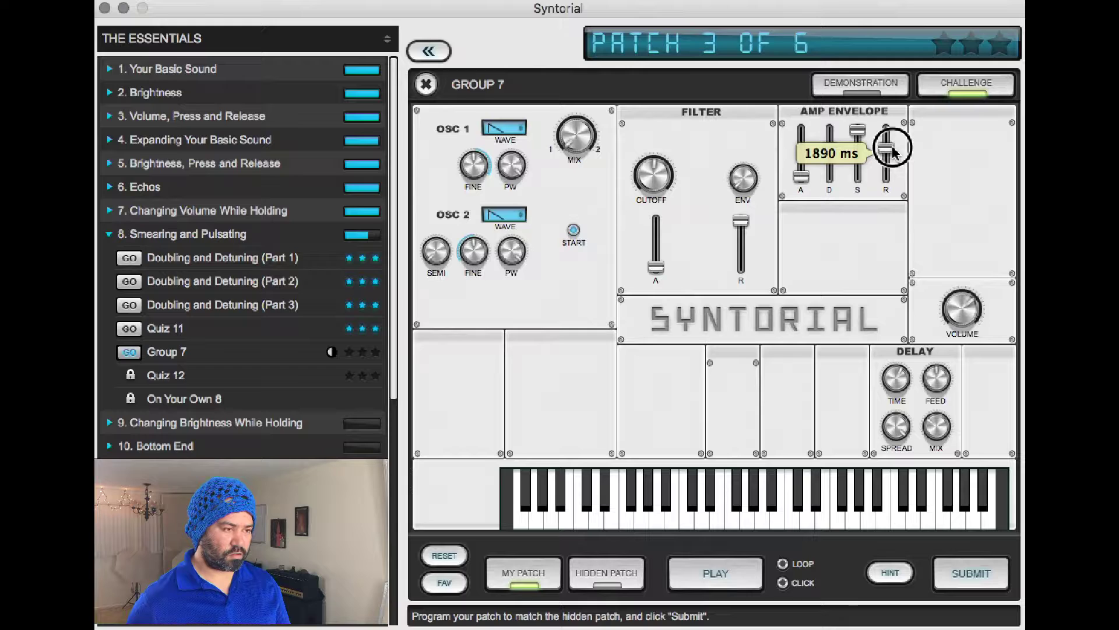
{"action": "key", "text": "Tab"}
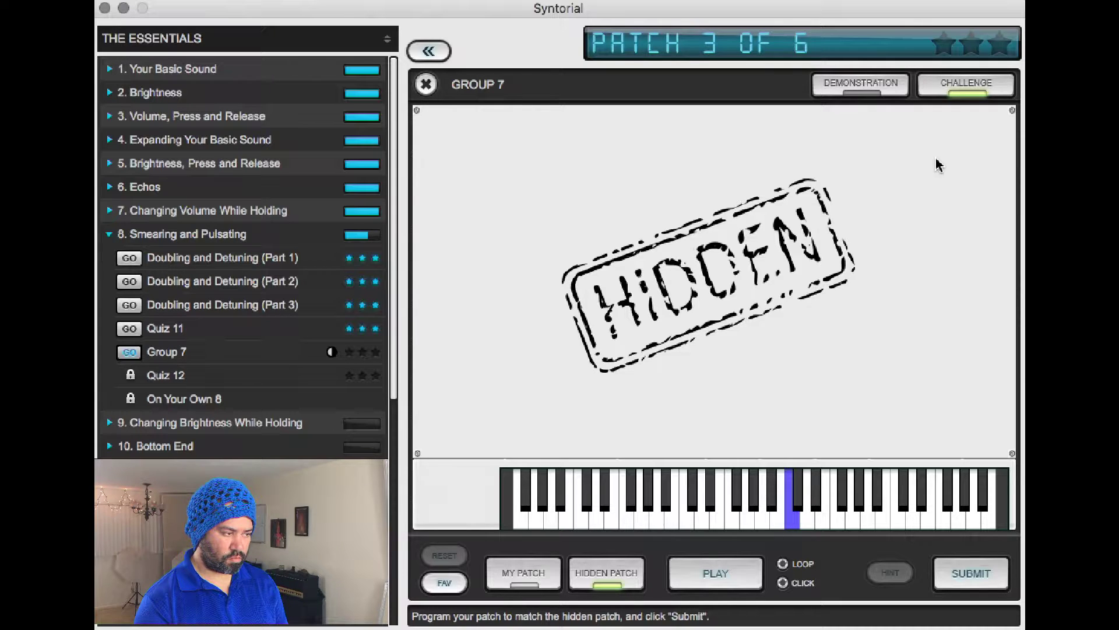
{"action": "key", "text": "Tab"}
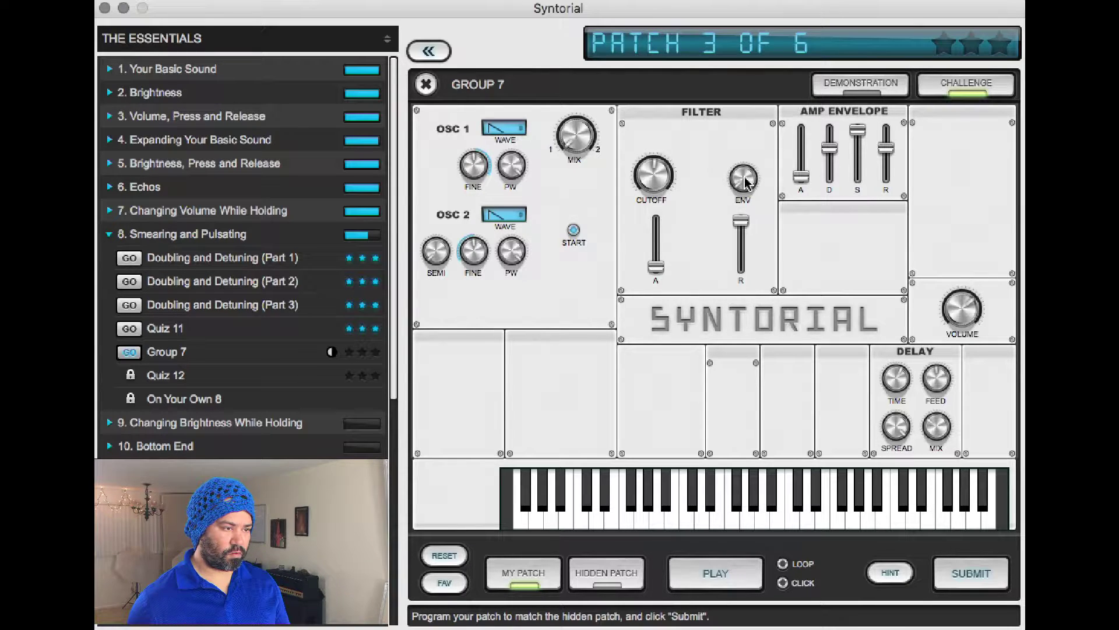
Raise the filter envelope amount, set its attack to about 2500 ms, and compare with the hidden patch
{"action": "left_click_drag", "start_coordinate": [744, 178], "coordinate": [751, 121]}
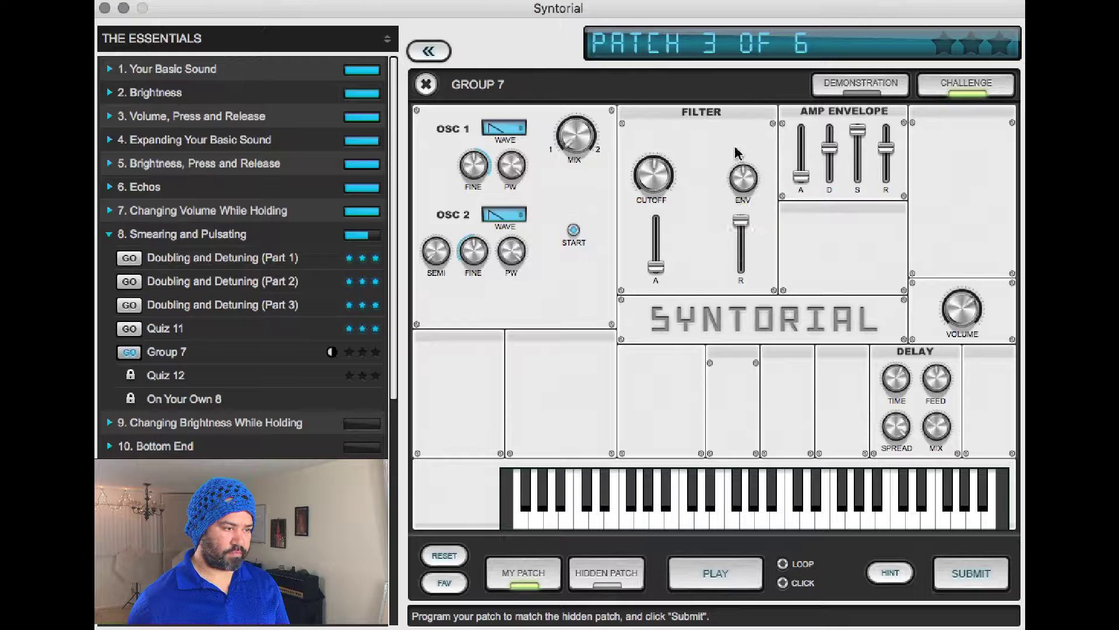
{"action": "left_click_drag", "start_coordinate": [655, 267], "coordinate": [661, 238]}
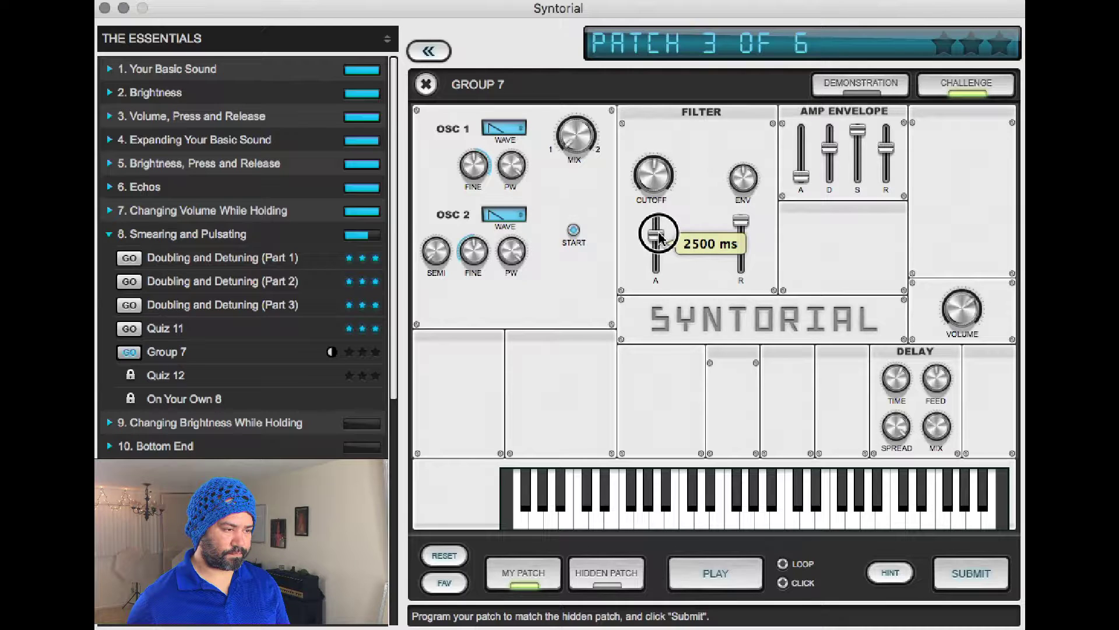
{"action": "key", "text": "Tab"}
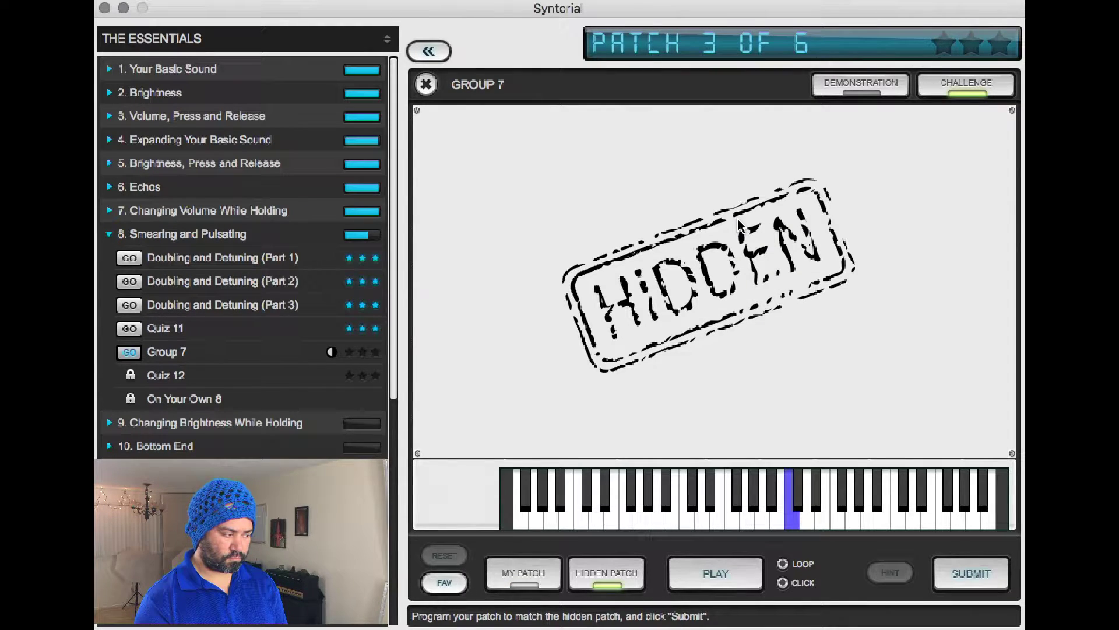
{"action": "key", "text": "Tab"}
Shorten the filter envelope attack slightly and compare the patch with the hidden one again
{"action": "mouse_move", "coordinate": [658, 240]}
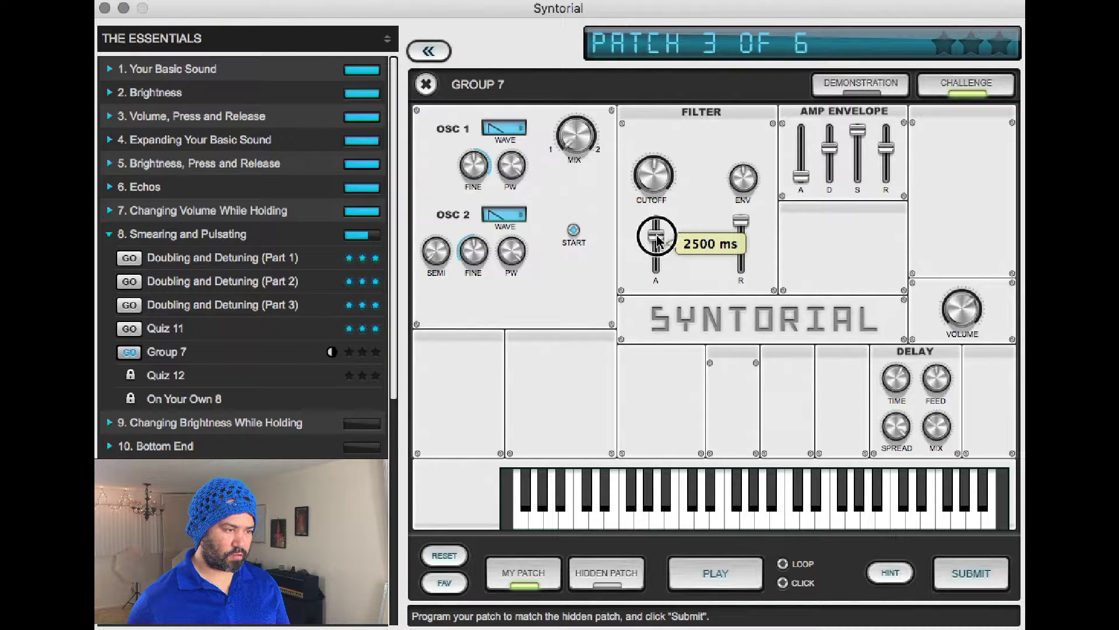
{"action": "left_click_drag", "start_coordinate": [658, 240], "coordinate": [658, 247]}
{"action": "key", "text": "Tab"}
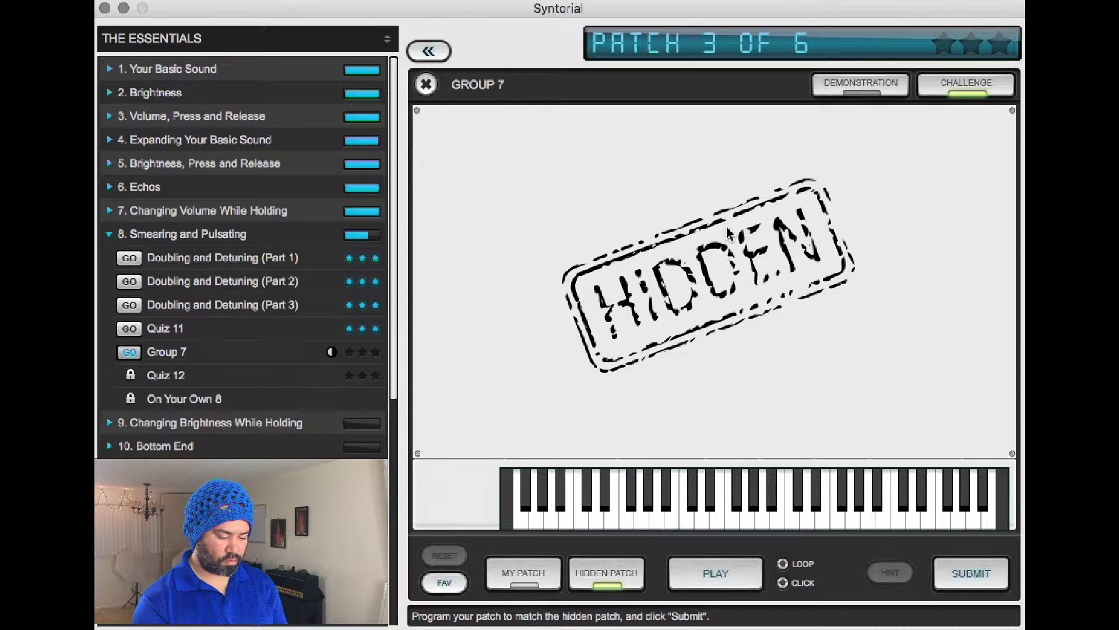
{"action": "key", "text": "Tab"}
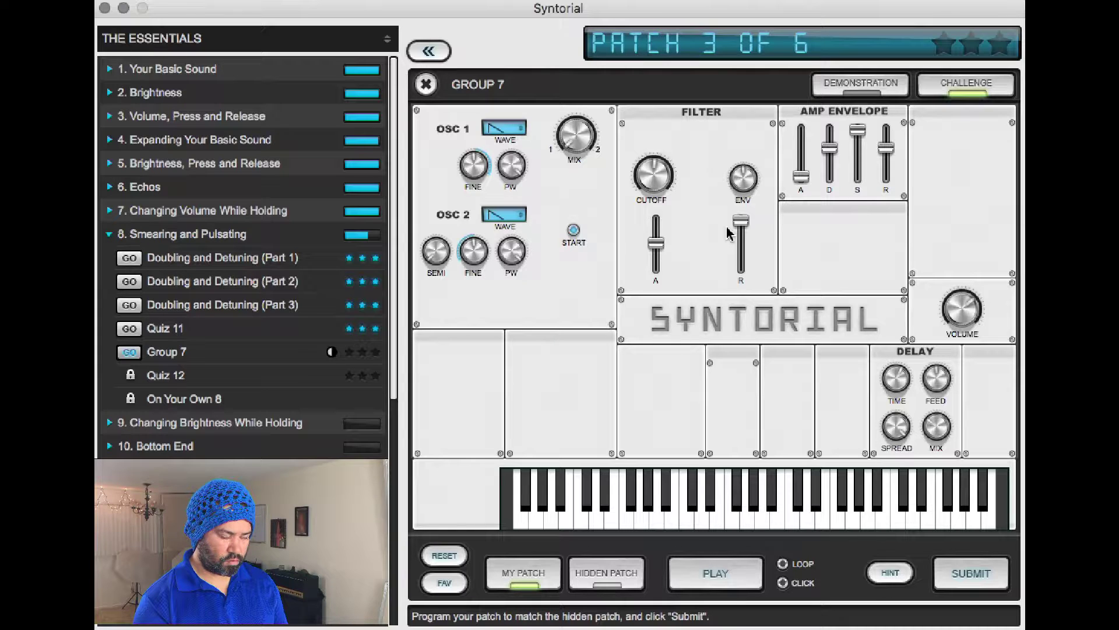
{"action": "key", "text": "Tab"}
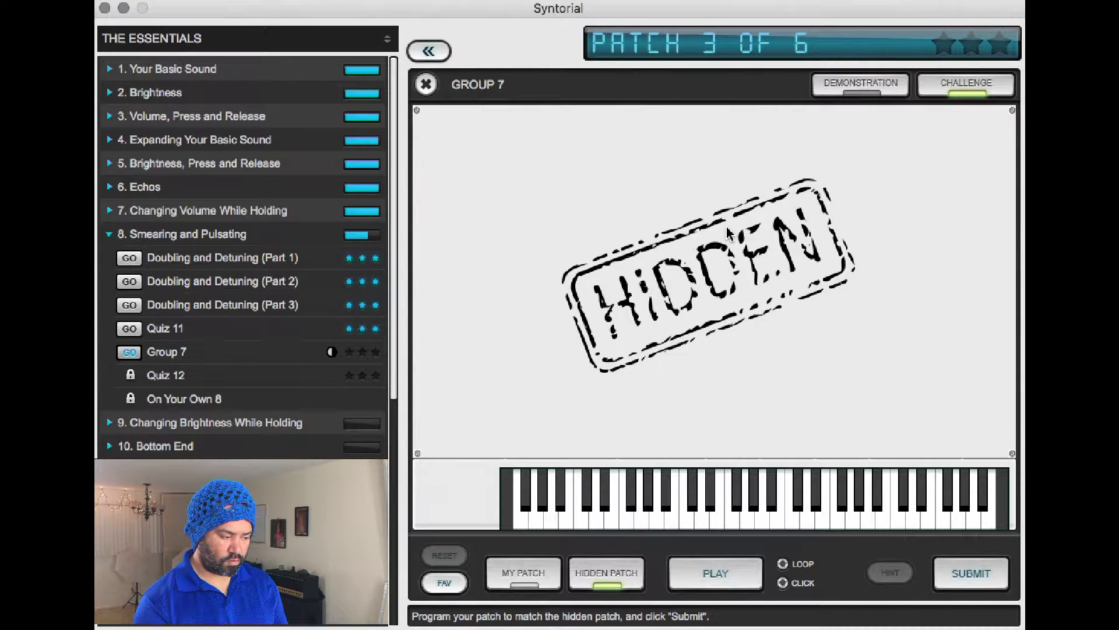
{"action": "key", "text": "Tab"}
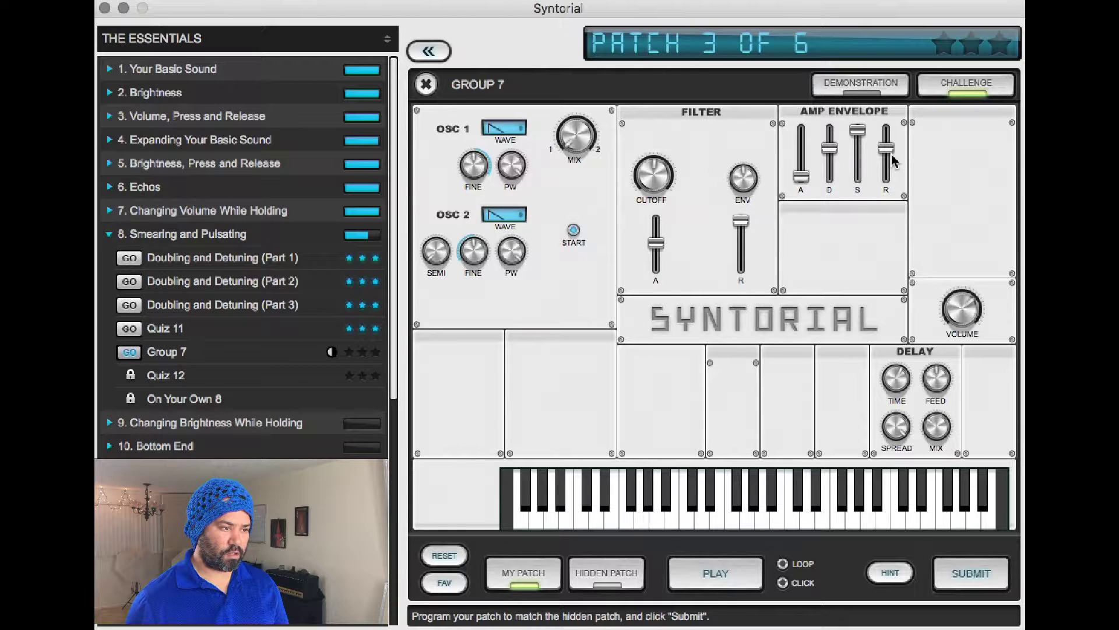
Listen to the hidden patch once more and raise the delay mix of patch 3
{"action": "key", "text": "Tab"}
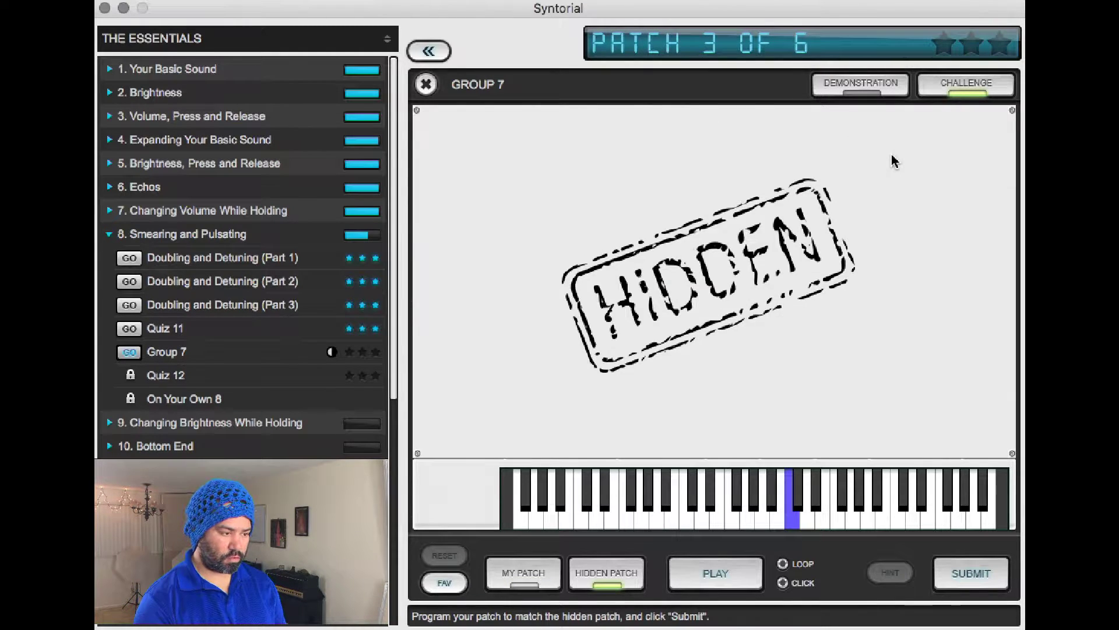
{"action": "key", "text": "Tab"}
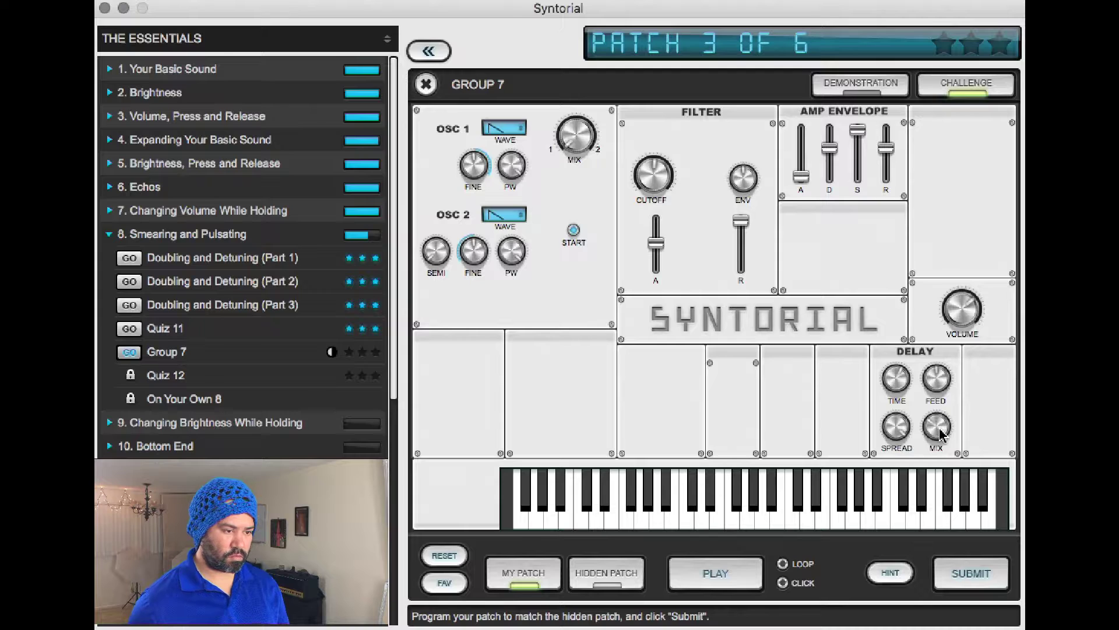
{"action": "left_click_drag", "start_coordinate": [941, 434], "coordinate": [945, 412]}
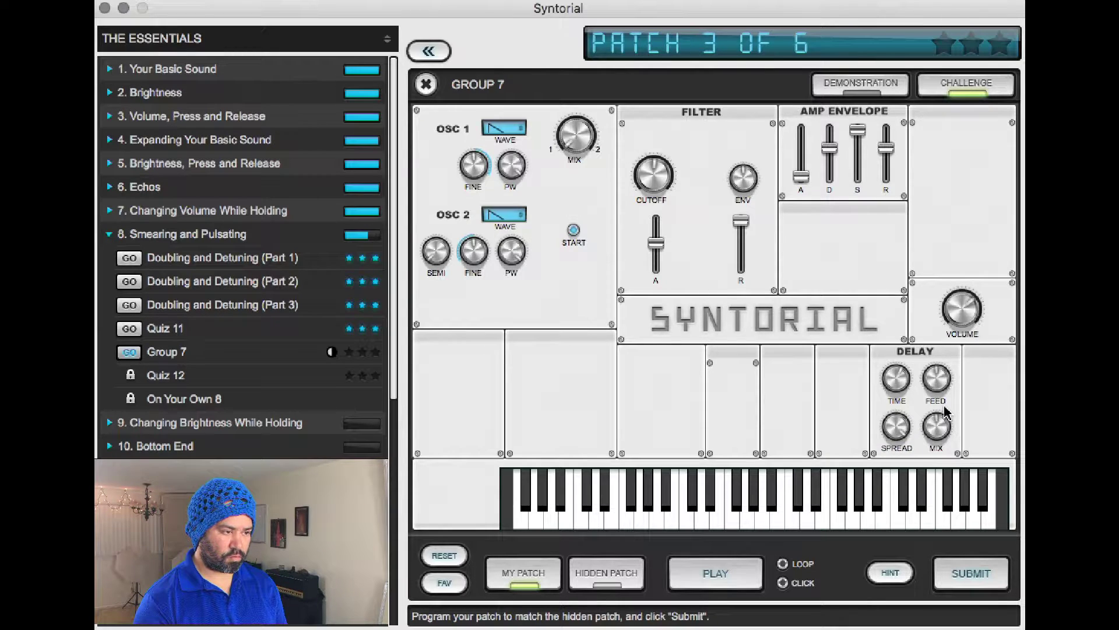
Listen to the hidden patch, lengthen patch 3's amp envelope release slightly, and compare the two patches again
{"action": "key", "text": "Tab"}
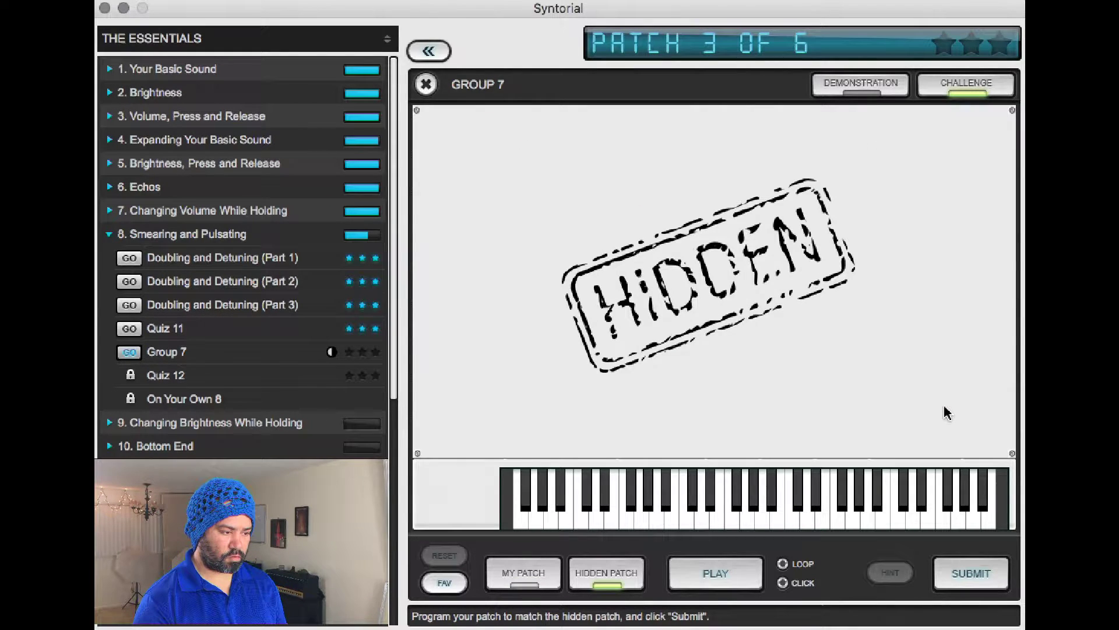
{"action": "key", "text": "Tab"}
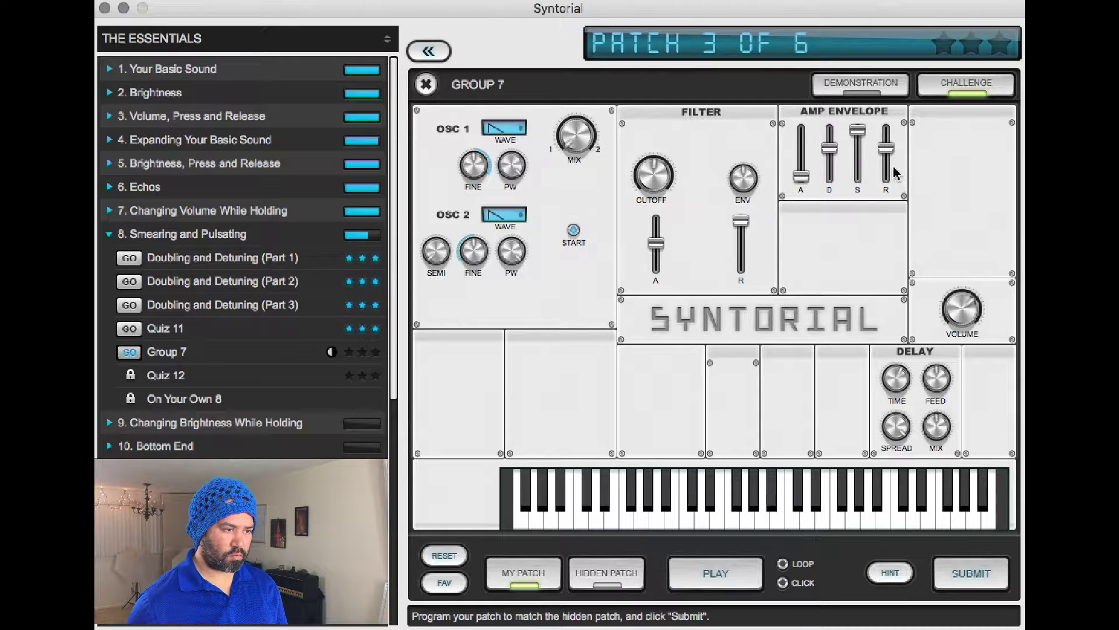
{"action": "left_click_drag", "start_coordinate": [890, 175], "coordinate": [892, 136]}
{"action": "key", "text": "Tab"}
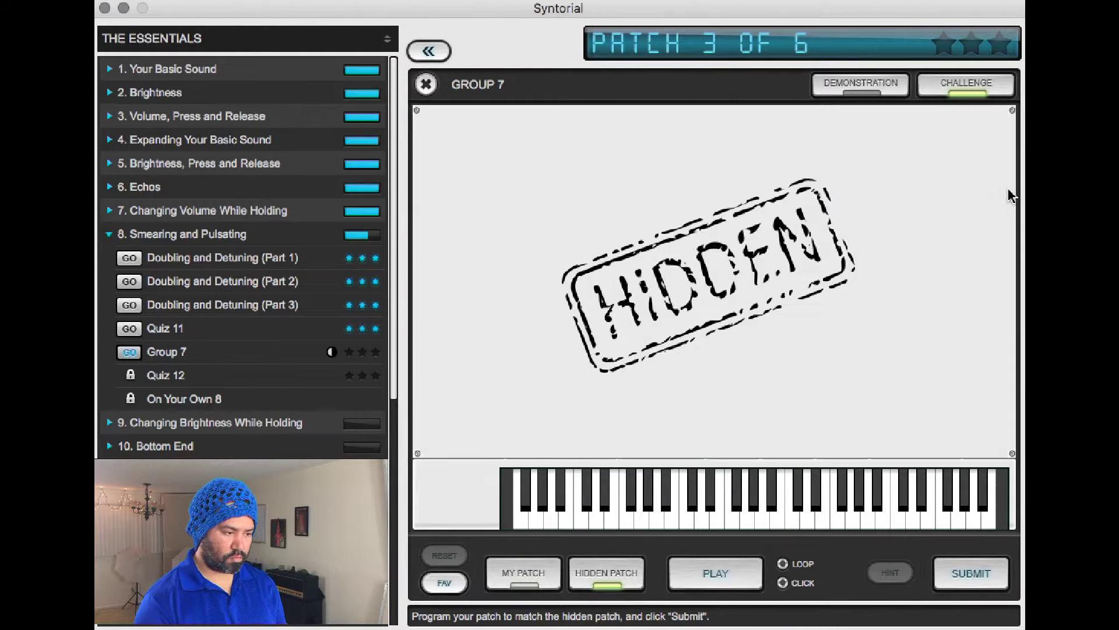
{"action": "key", "text": "Tab"}
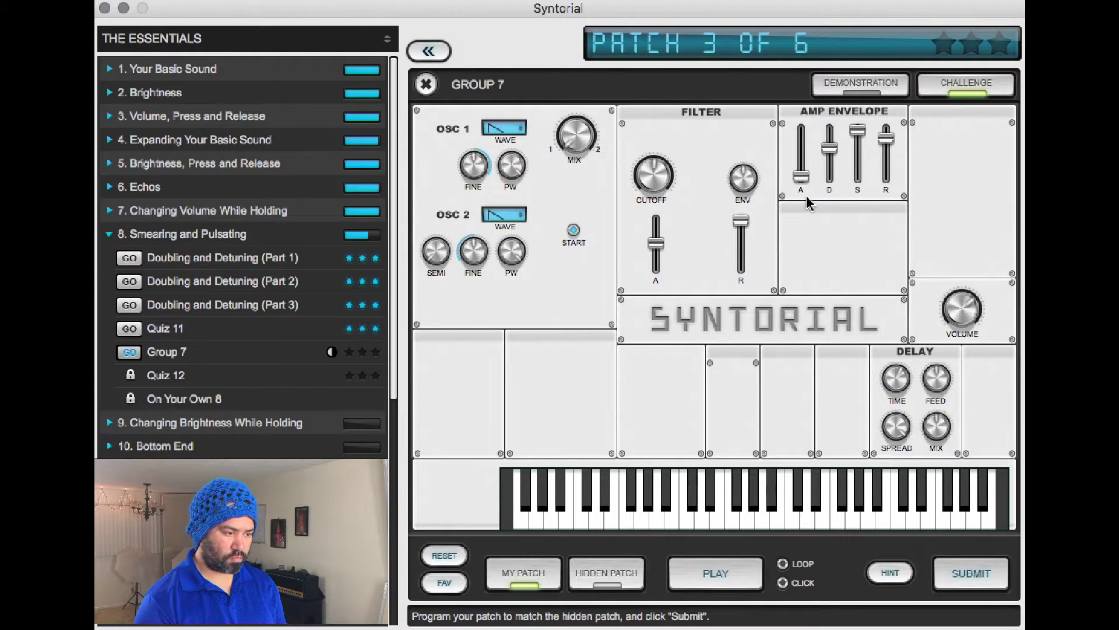
Try a filter cutoff of about 0.60 and alternate between the patch and the hidden one to compare brightness
{"action": "key", "text": "Tab"}
{"action": "key", "text": "Tab"}
{"action": "left_click", "coordinate": [667, 187]}
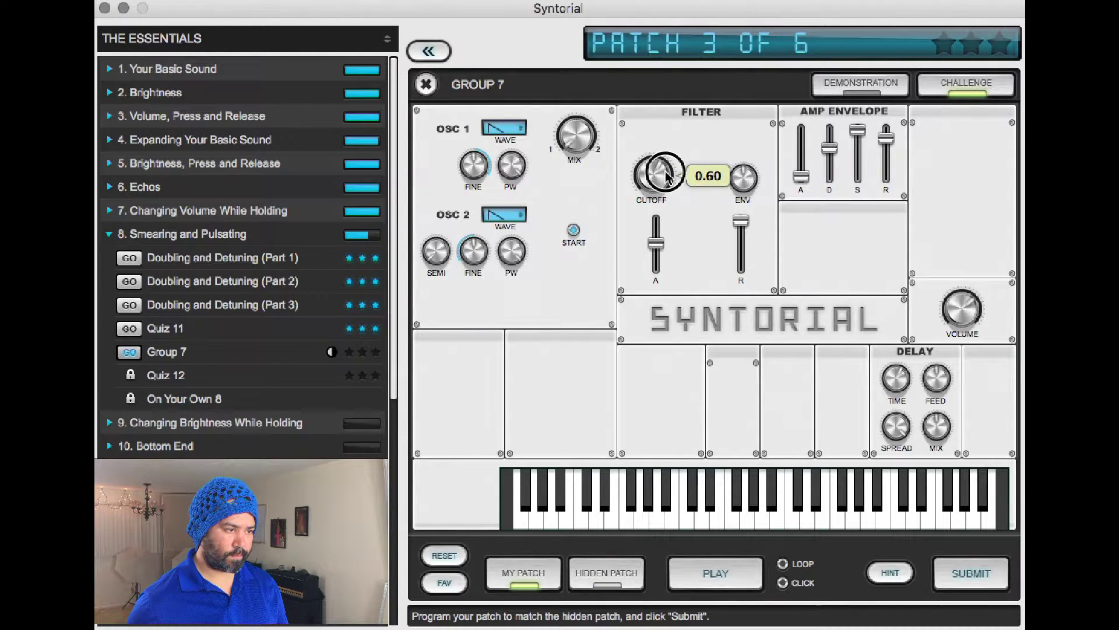
{"action": "key", "text": "Tab"}
{"action": "key", "text": "Tab"}
{"action": "key", "text": "Tab"}
{"action": "key", "text": "Tab"}
{"action": "key", "text": "Tab"}
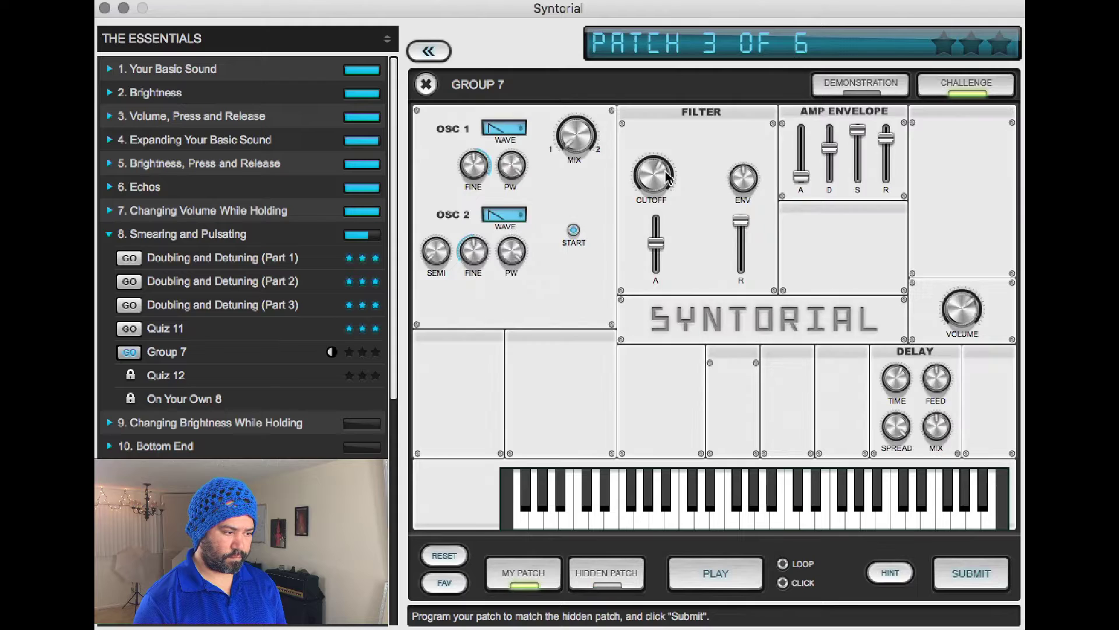
{"action": "key", "text": "Tab"}
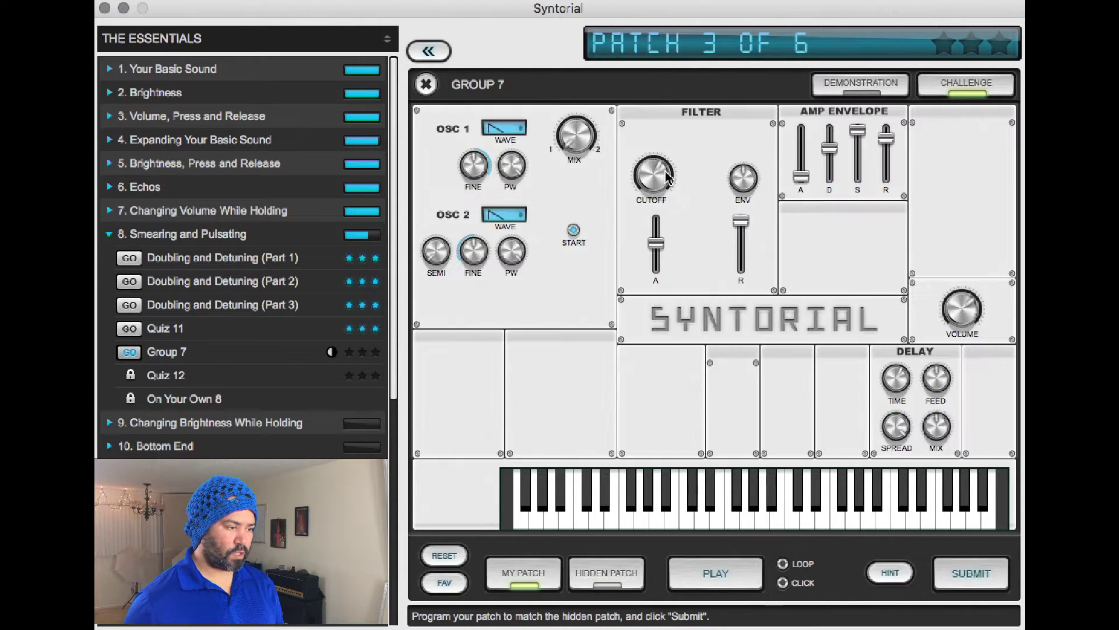
Try a different balance between the two oscillators and check it against the hidden patch
{"action": "left_click_drag", "start_coordinate": [576, 135], "coordinate": [576, 72]}
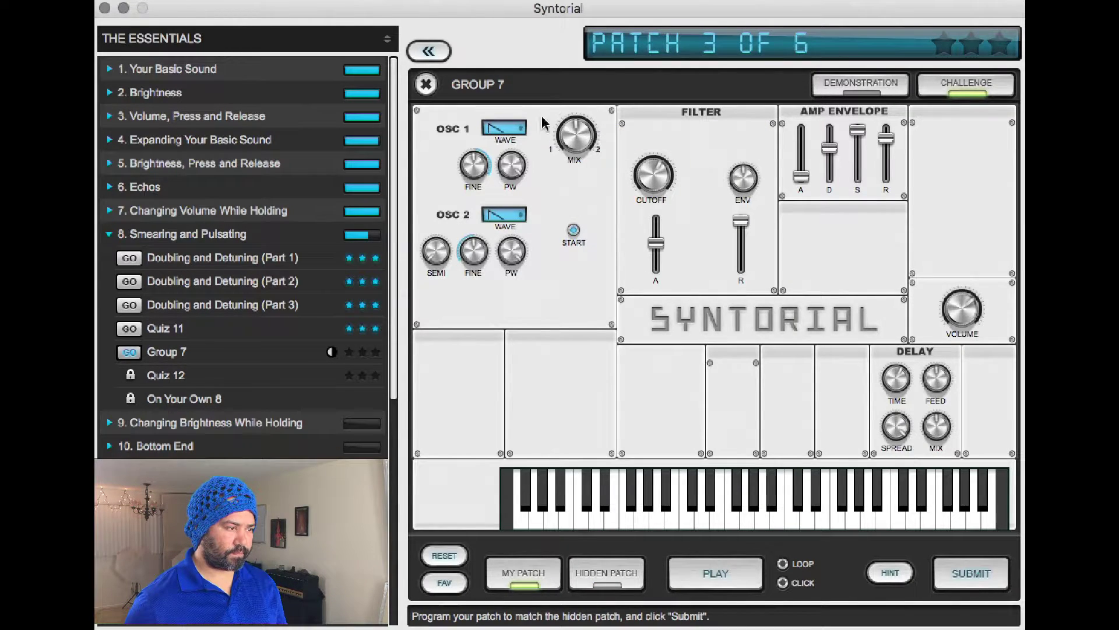
{"action": "key", "text": "Tab"}
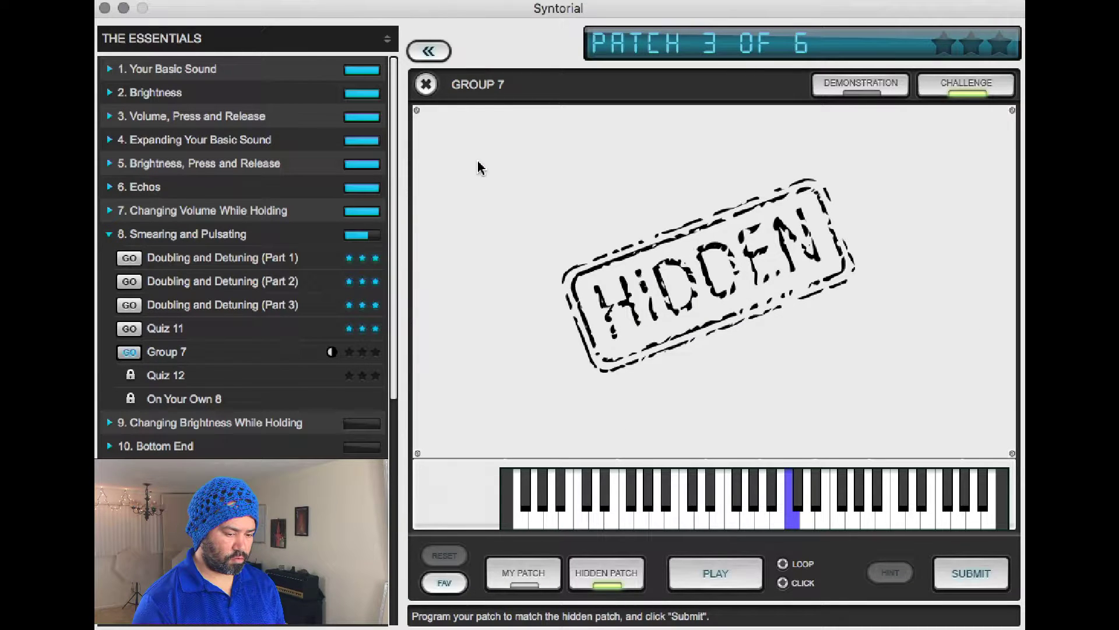
{"action": "key", "text": "Tab"}
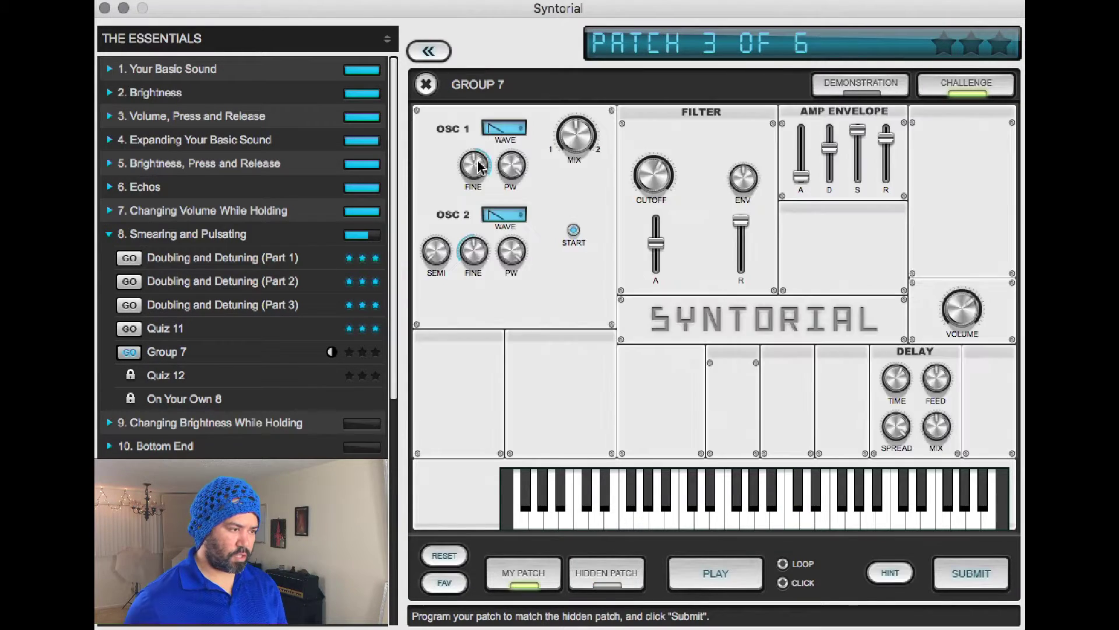
Refine the fine tuning of oscillators 1 and 2 while comparing the detuning with the hidden patch
{"action": "left_click_drag", "start_coordinate": [475, 166], "coordinate": [477, 167]}
{"action": "key", "text": "Tab"}
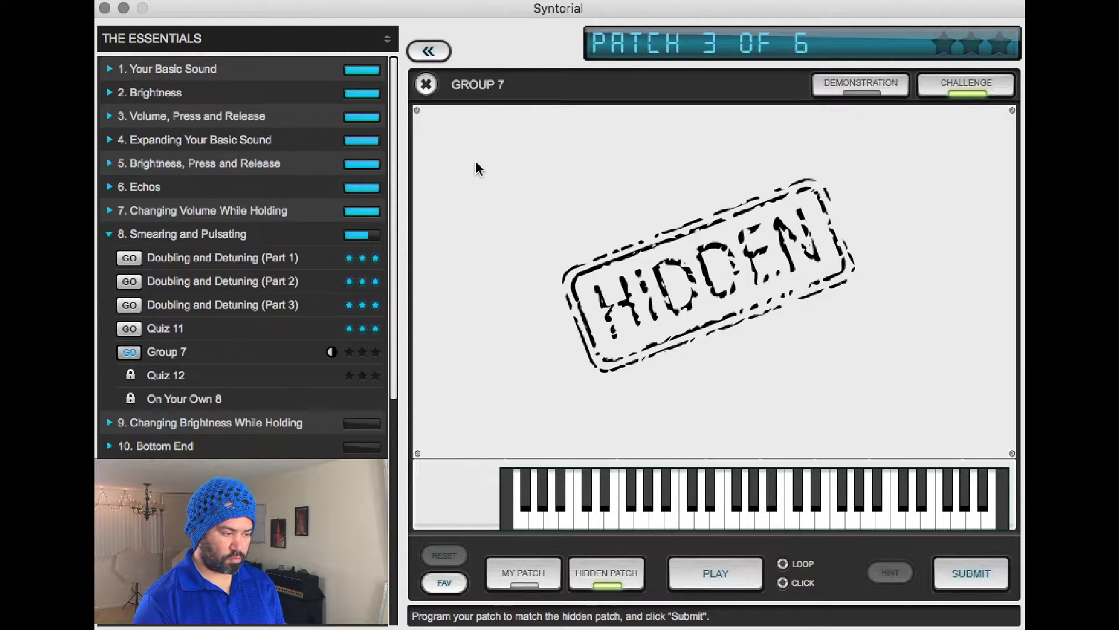
{"action": "key", "text": "Tab"}
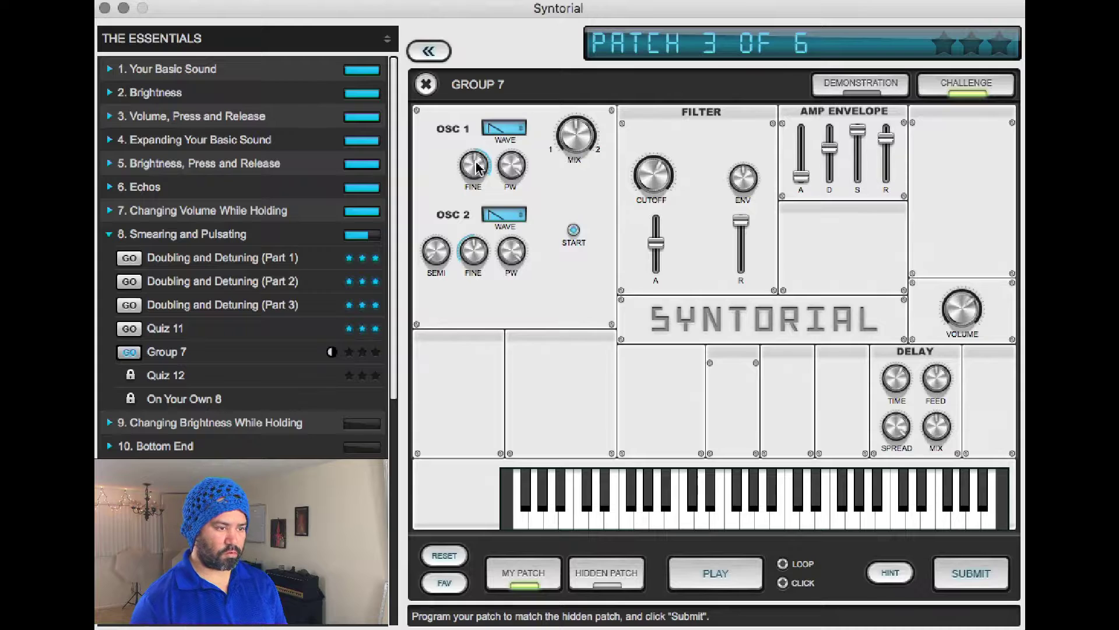
{"action": "key", "text": "Tab"}
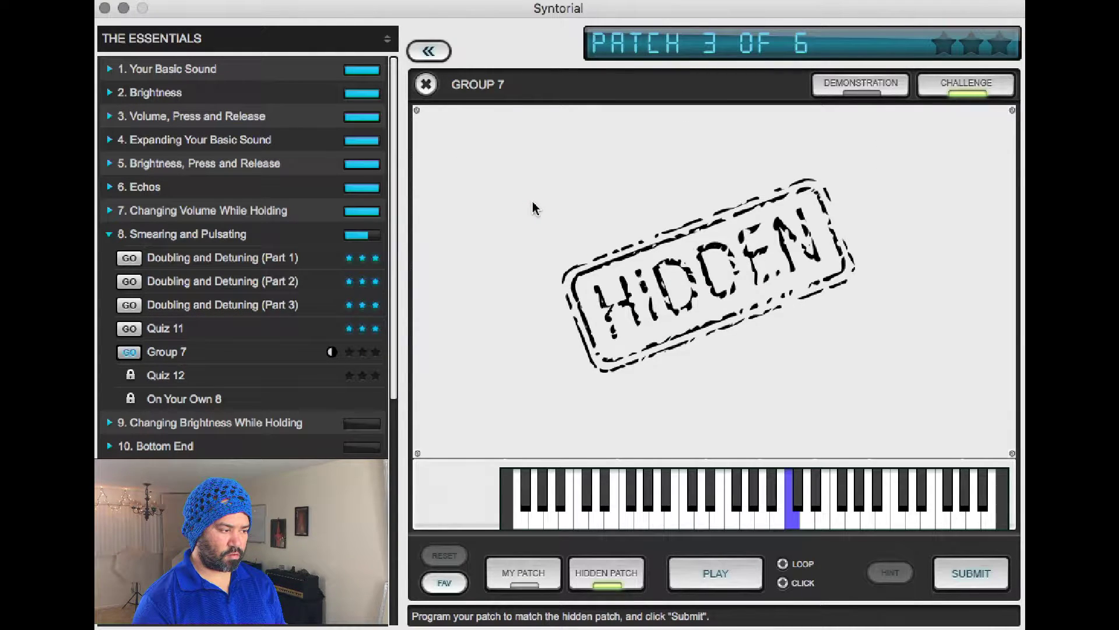
{"action": "key", "text": "Tab"}
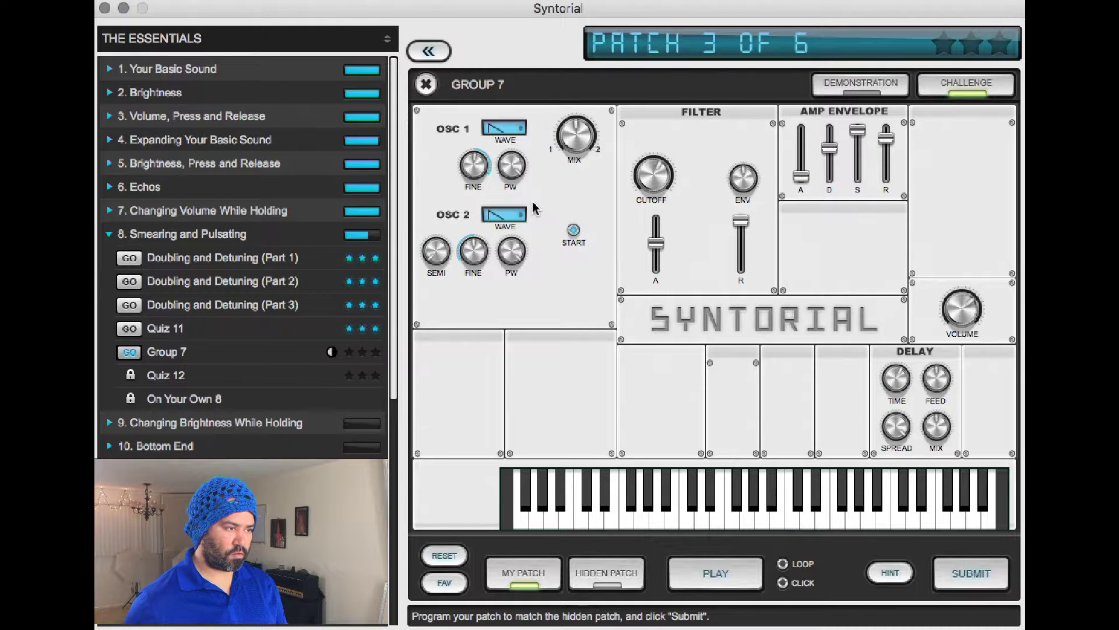
{"action": "left_click_drag", "start_coordinate": [473, 255], "coordinate": [473, 269]}
{"action": "left_click_drag", "start_coordinate": [471, 166], "coordinate": [472, 163]}
Set the patch volume to 2.00 dB and compare its loudness with the hidden patch
{"action": "left_click", "coordinate": [972, 314]}
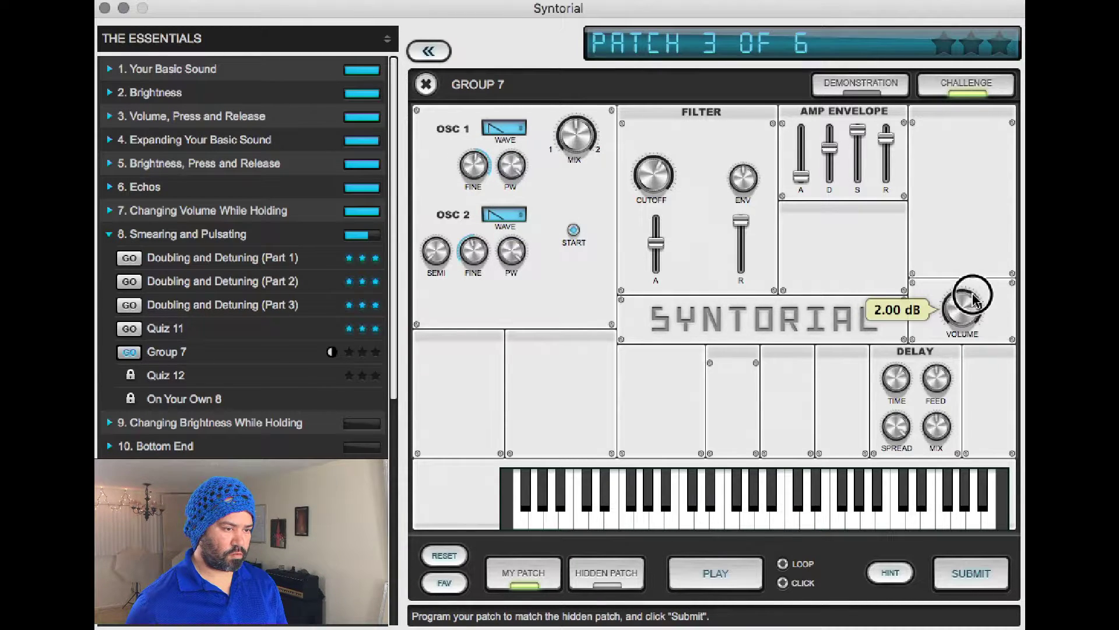
{"action": "key", "text": "Tab"}
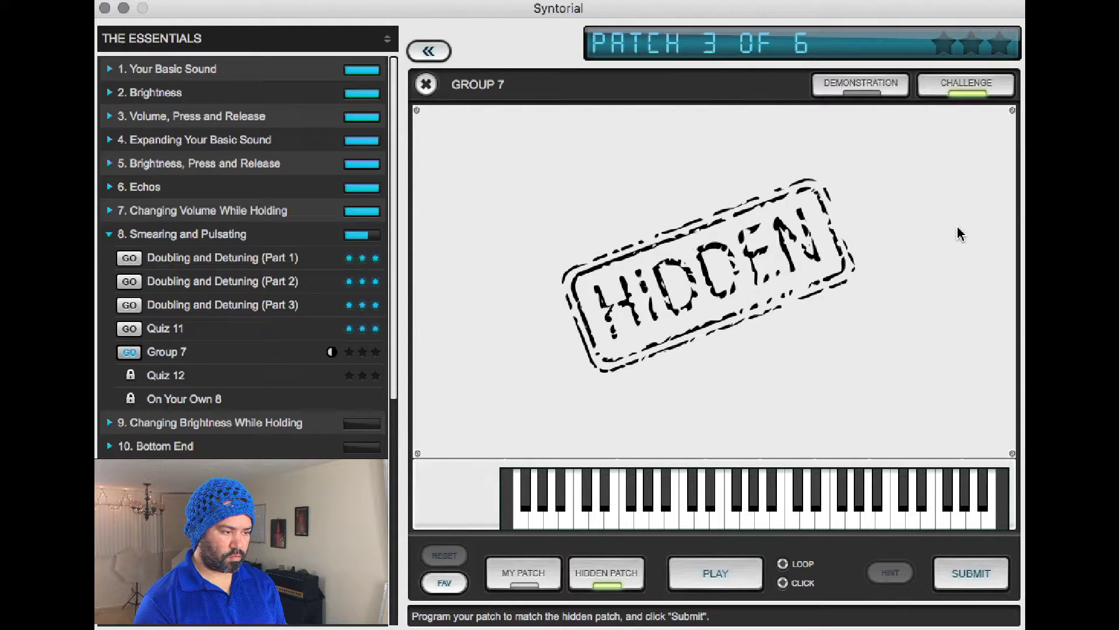
{"action": "key", "text": "Tab"}
{"action": "key", "text": "Tab"}
{"action": "key", "text": "Tab"}
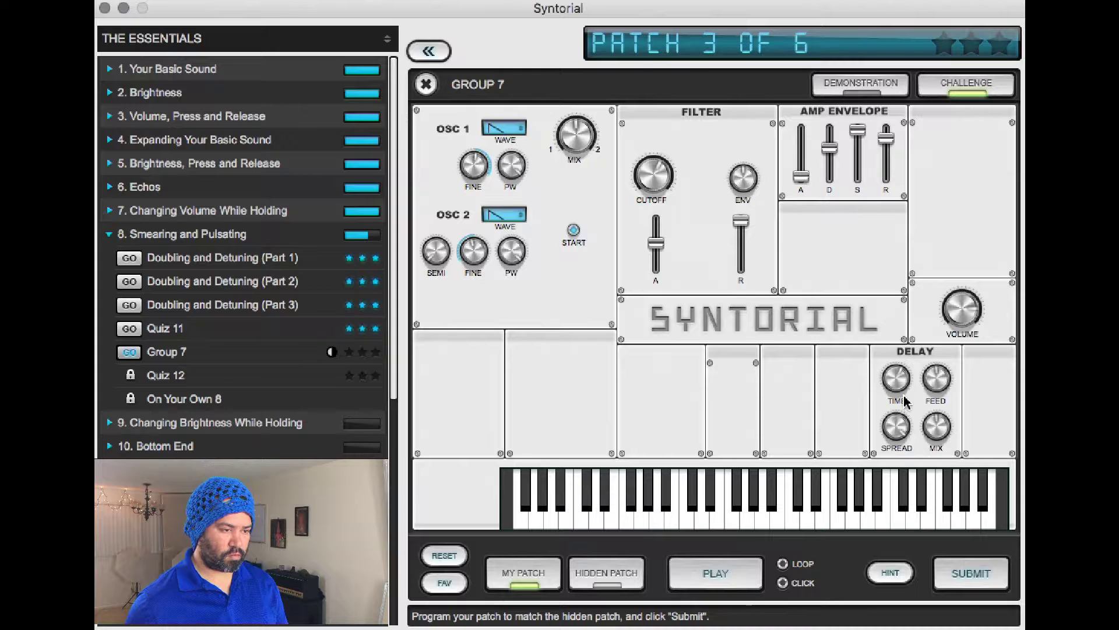
Alternate repeatedly between patch 3 and the hidden patch, playing the same note to examine the remaining differences in sound
{"action": "key", "text": "Tab"}
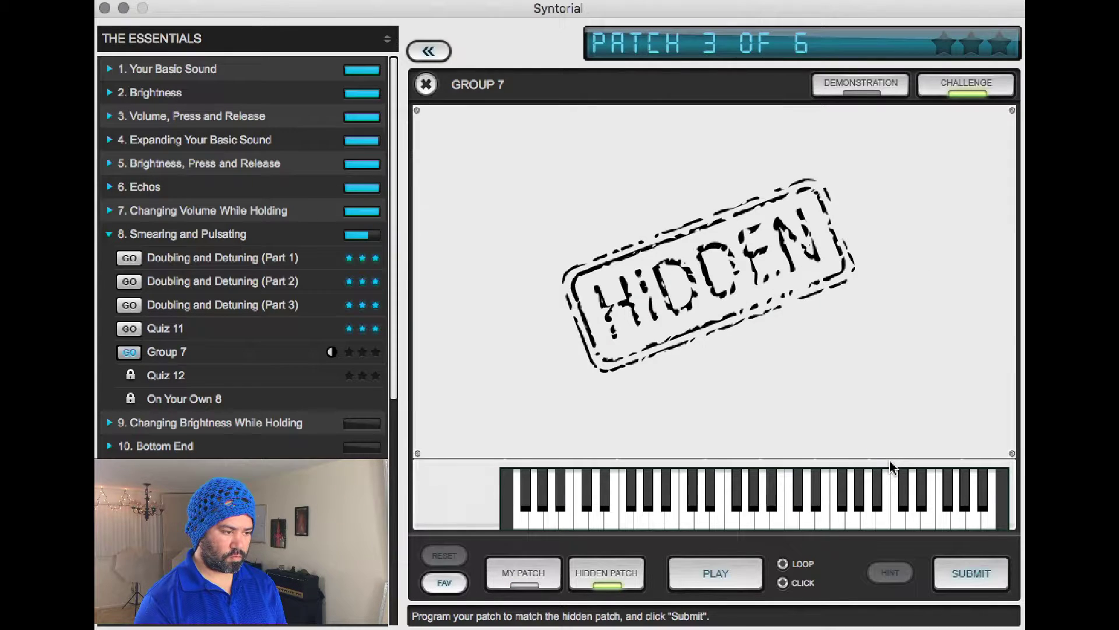
{"action": "key", "text": "Tab"}
{"action": "key", "text": "Tab"}
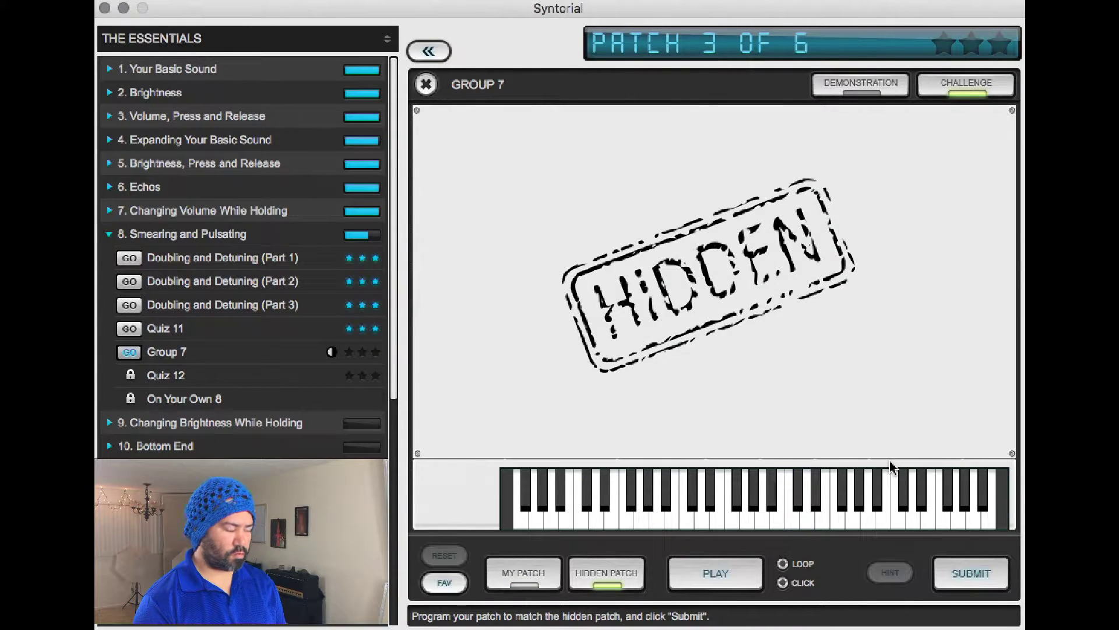
{"action": "key", "text": "Tab"}
{"action": "key", "text": "Tab"}
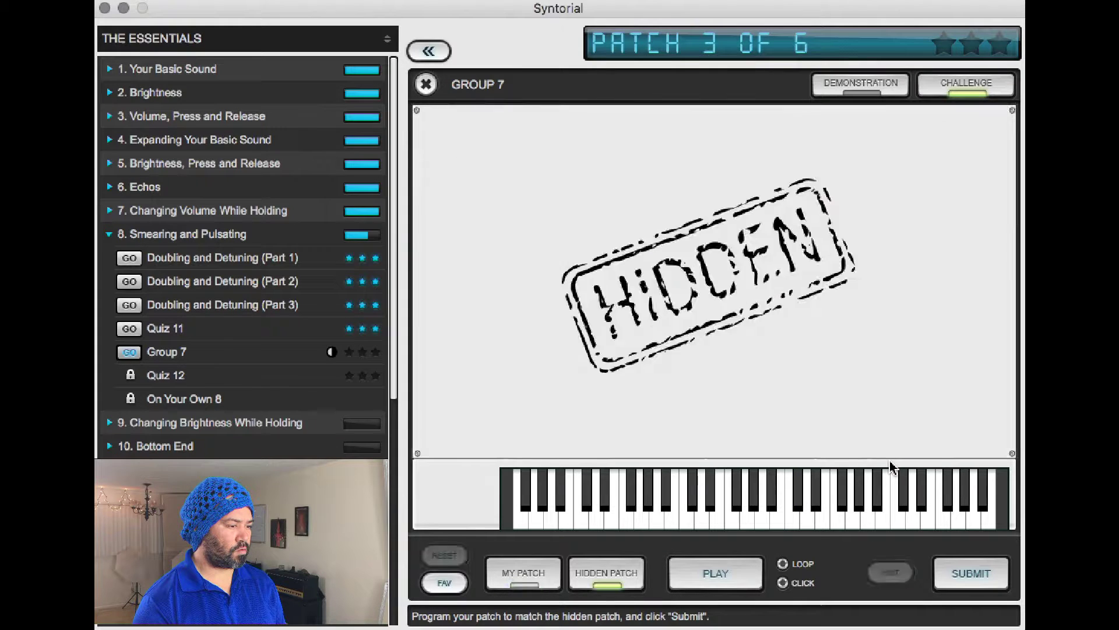
{"action": "key", "text": "Tab"}
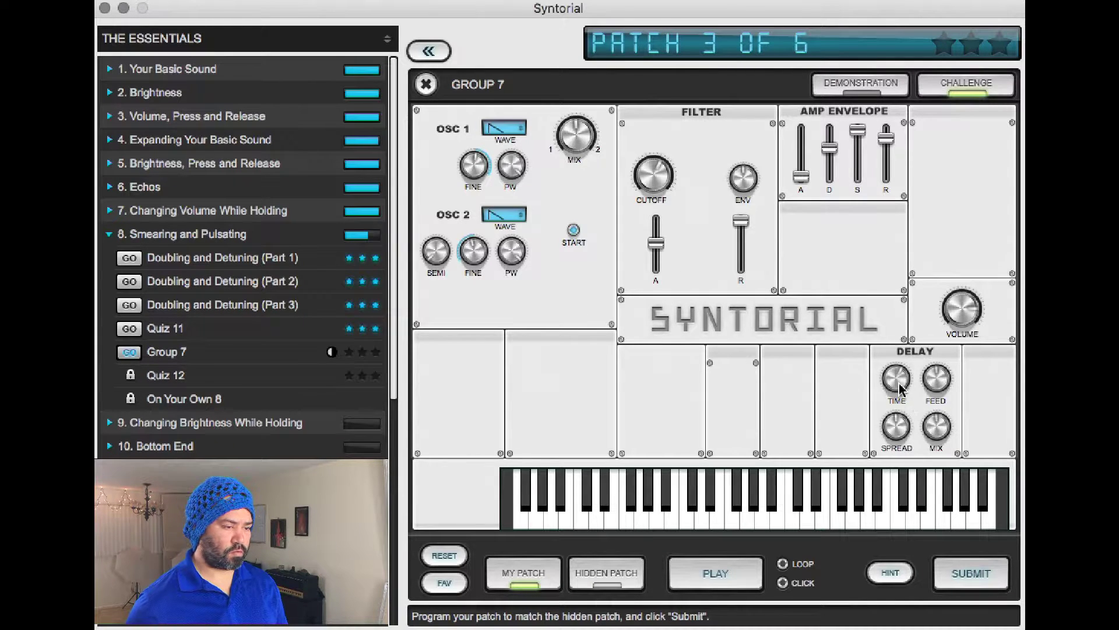
{"action": "key", "text": "Tab"}
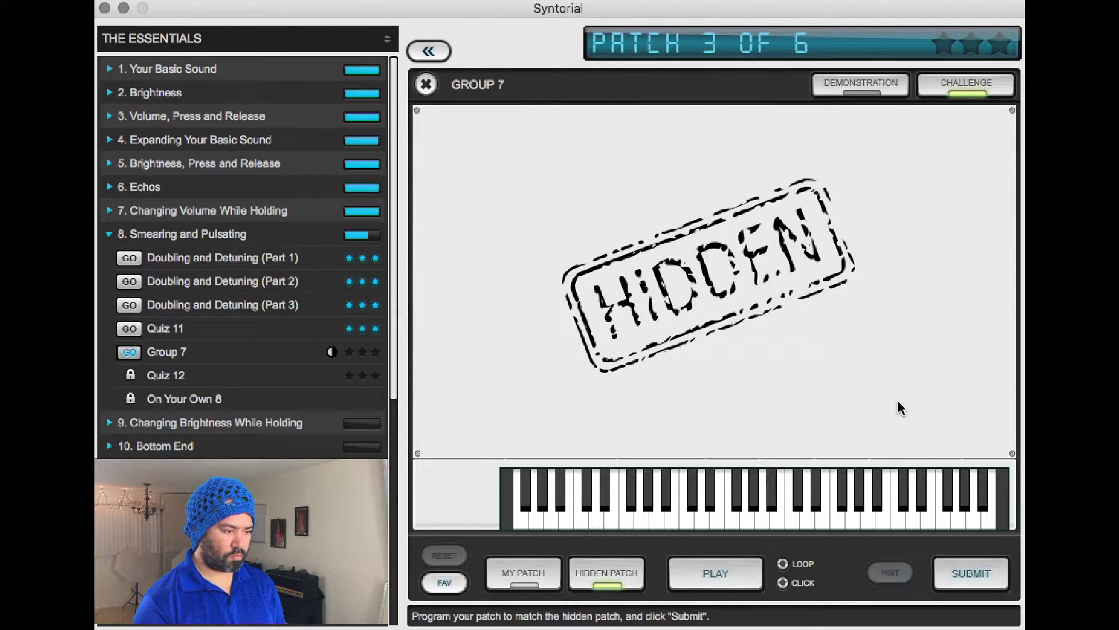
{"action": "key", "text": "Tab"}
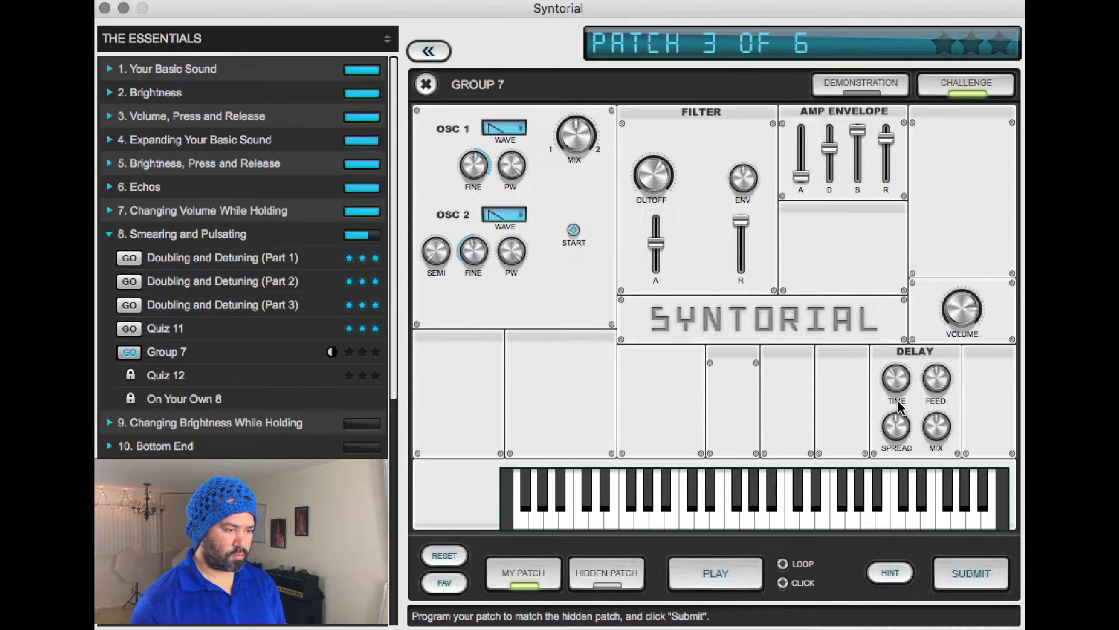
{"action": "key", "text": "Tab"}
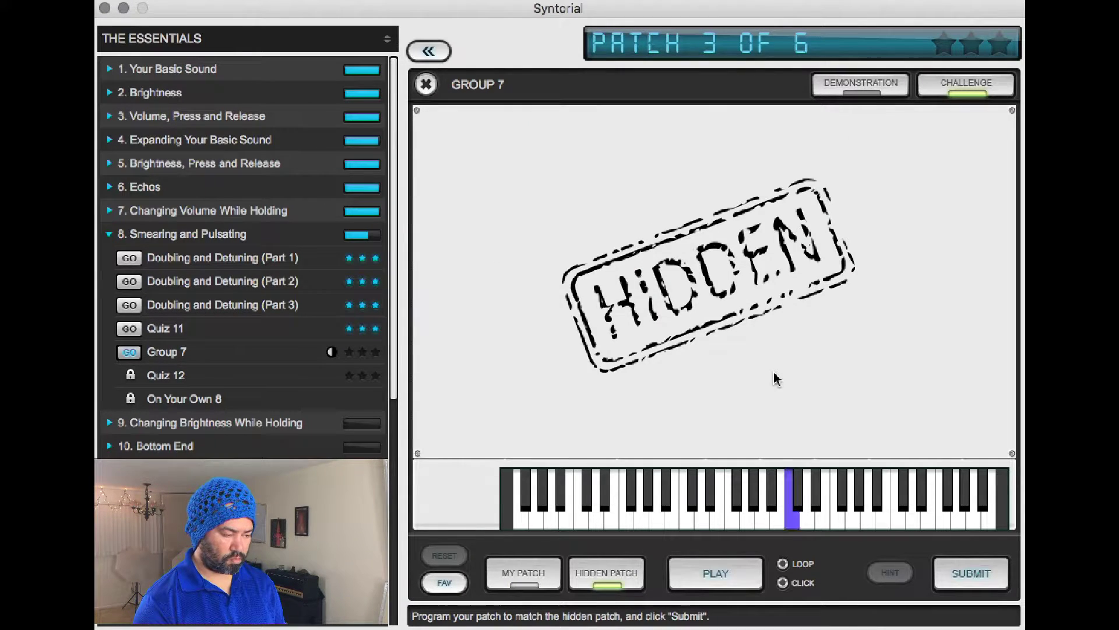
{"action": "key", "text": "Tab"}
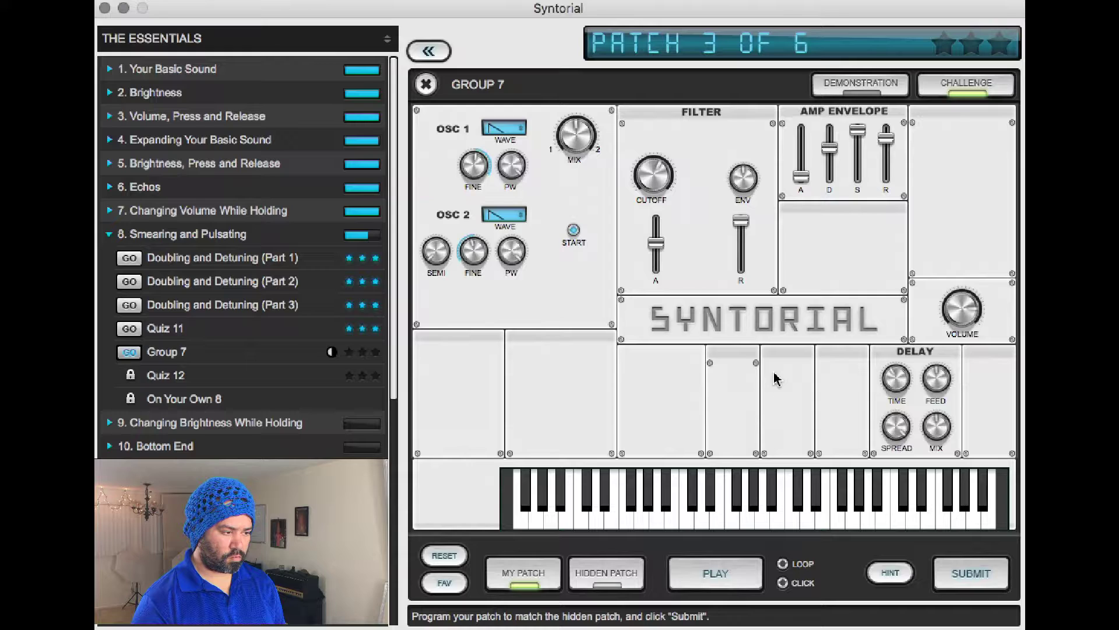
{"action": "key", "text": "Tab"}
{"action": "key", "text": "Tab"}
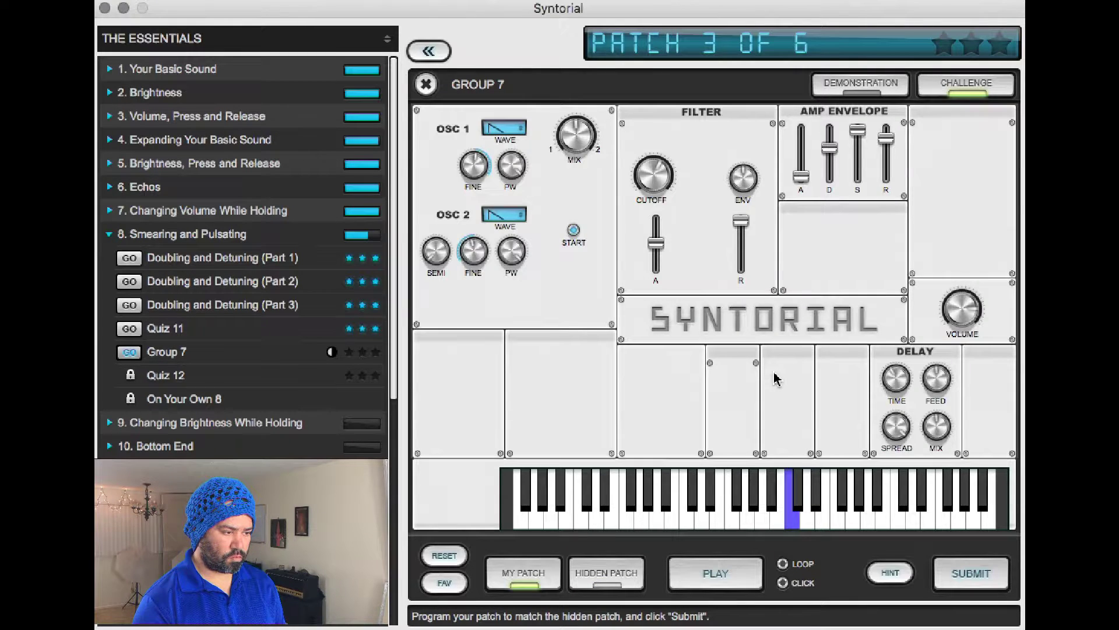
{"action": "key", "text": "Tab"}
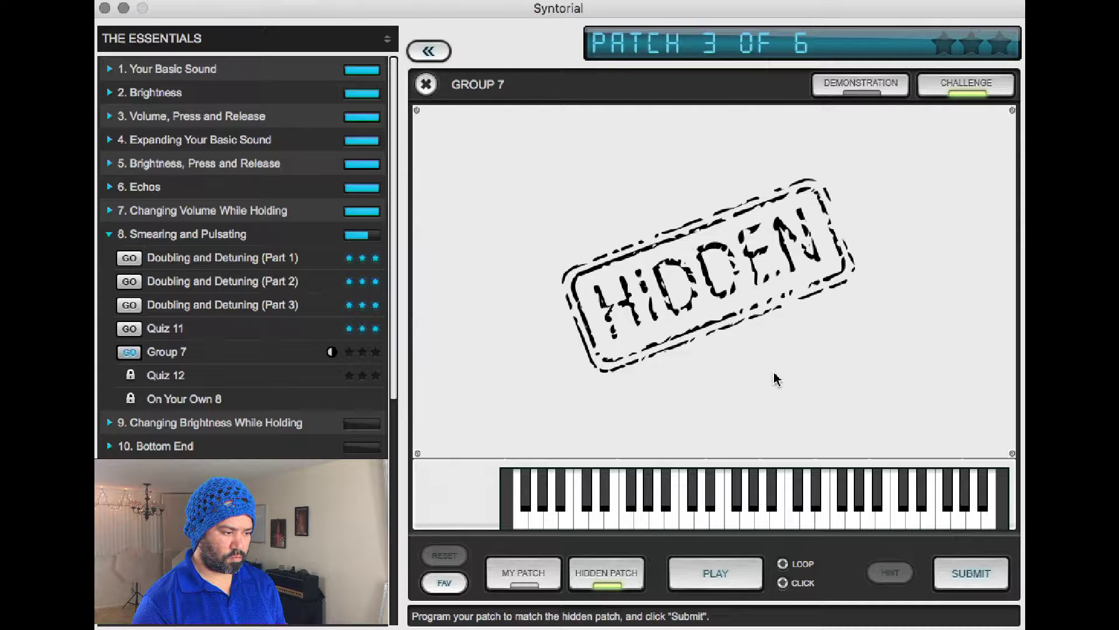
{"action": "key", "text": "Tab"}
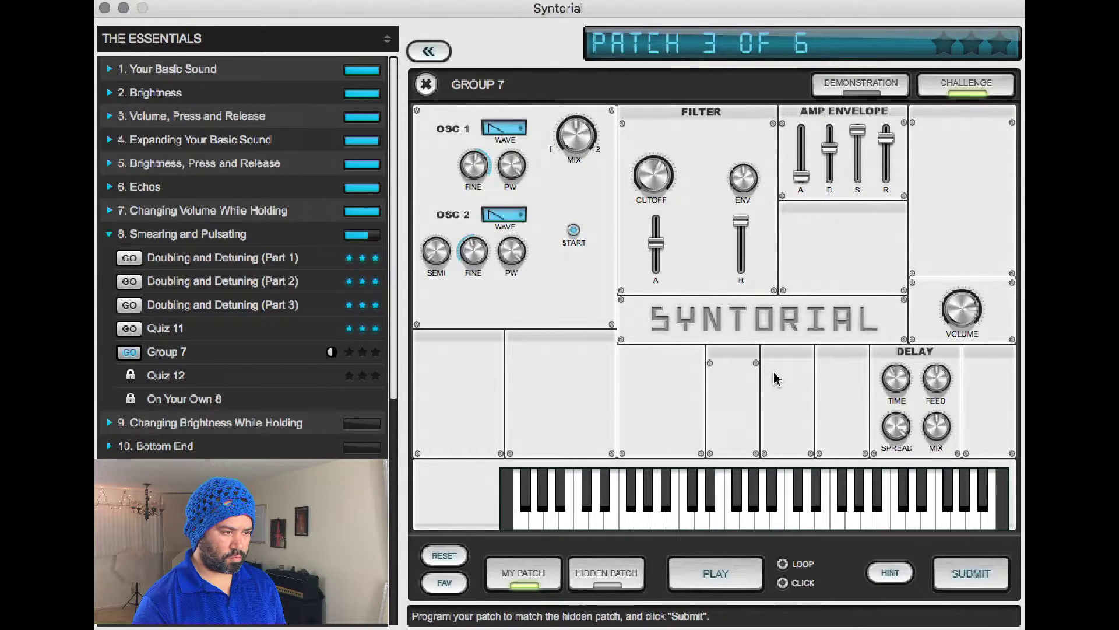
{"action": "key", "text": "Tab"}
{"action": "key", "text": "Tab"}
{"action": "key", "text": "Tab"}
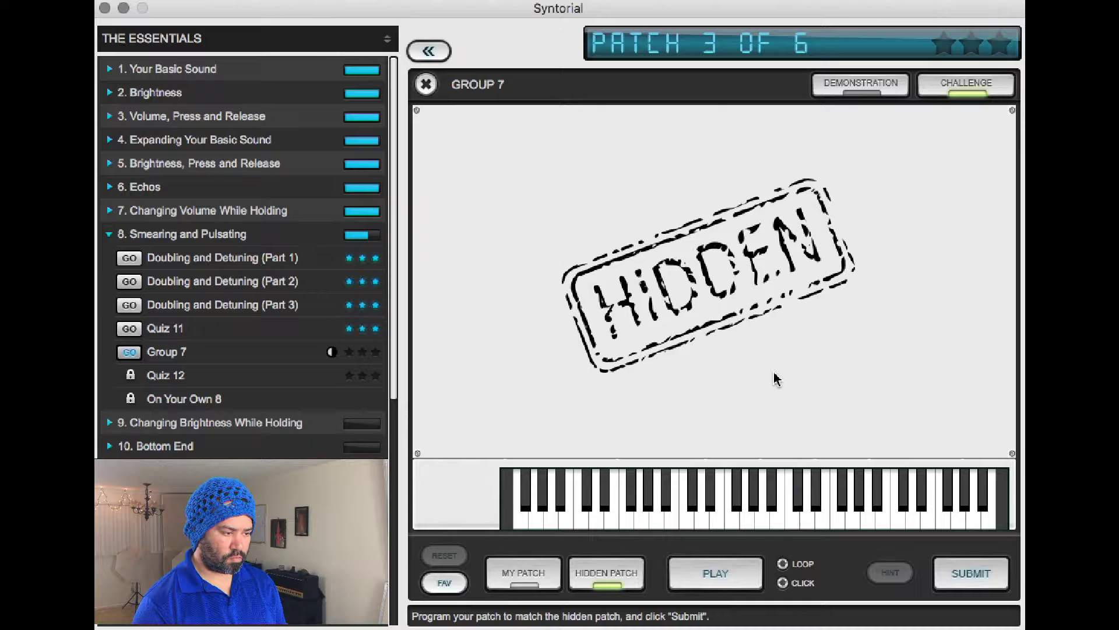
{"action": "key", "text": "Tab"}
{"action": "key", "text": "Tab"}
{"action": "key", "text": "Tab"}
{"action": "key", "text": "Tab"}
{"action": "key", "text": "Tab"}
{"action": "key", "text": "Tab"}
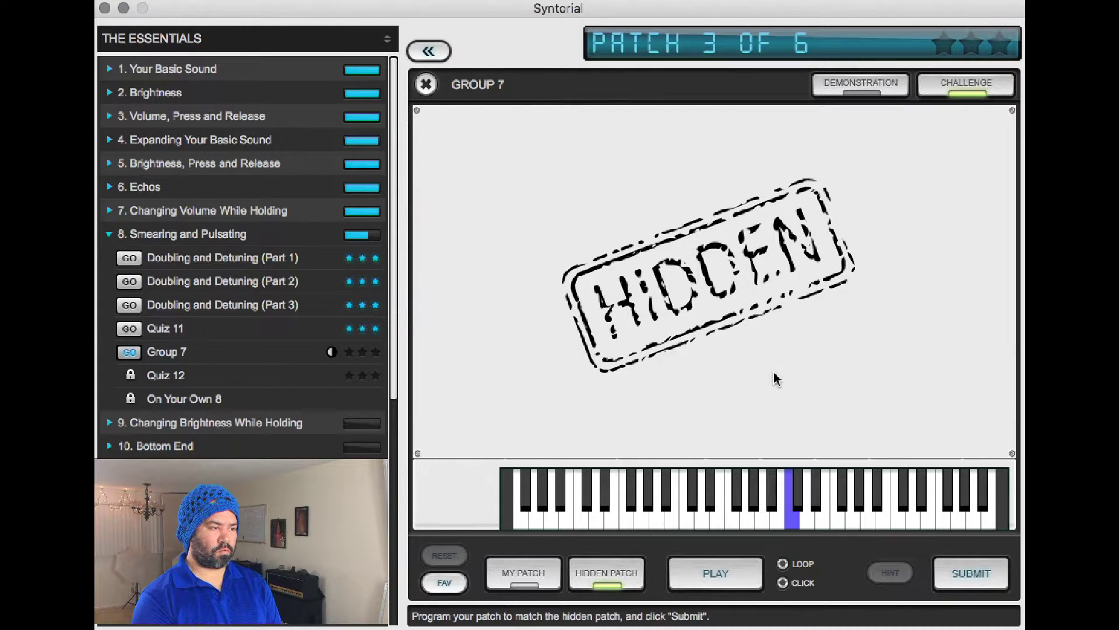
{"action": "key", "text": "Tab"}
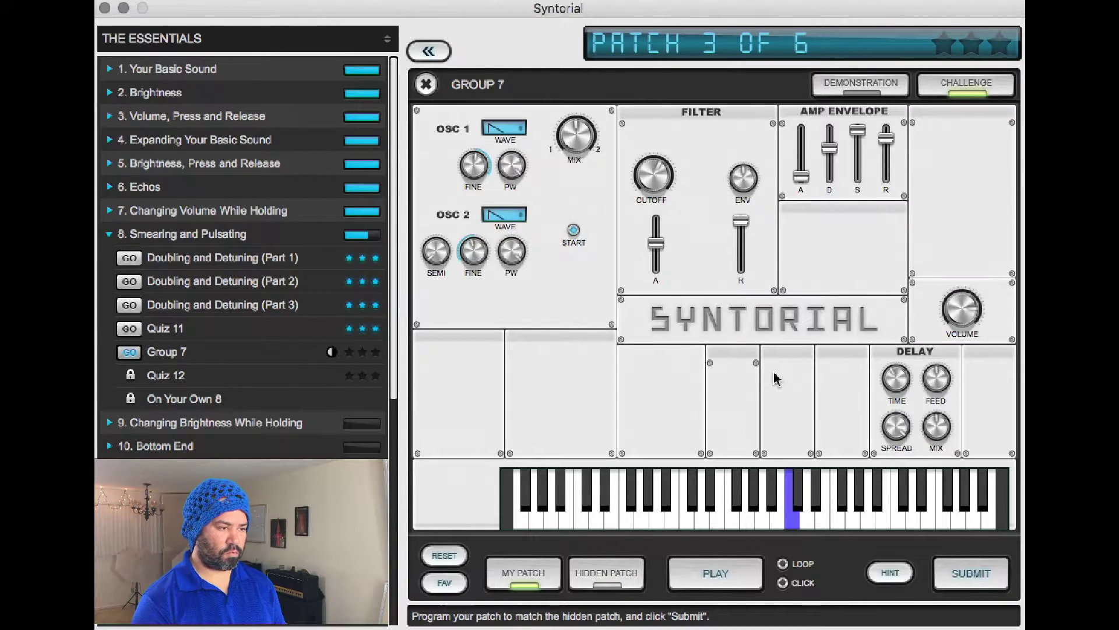
{"action": "key", "text": "Tab"}
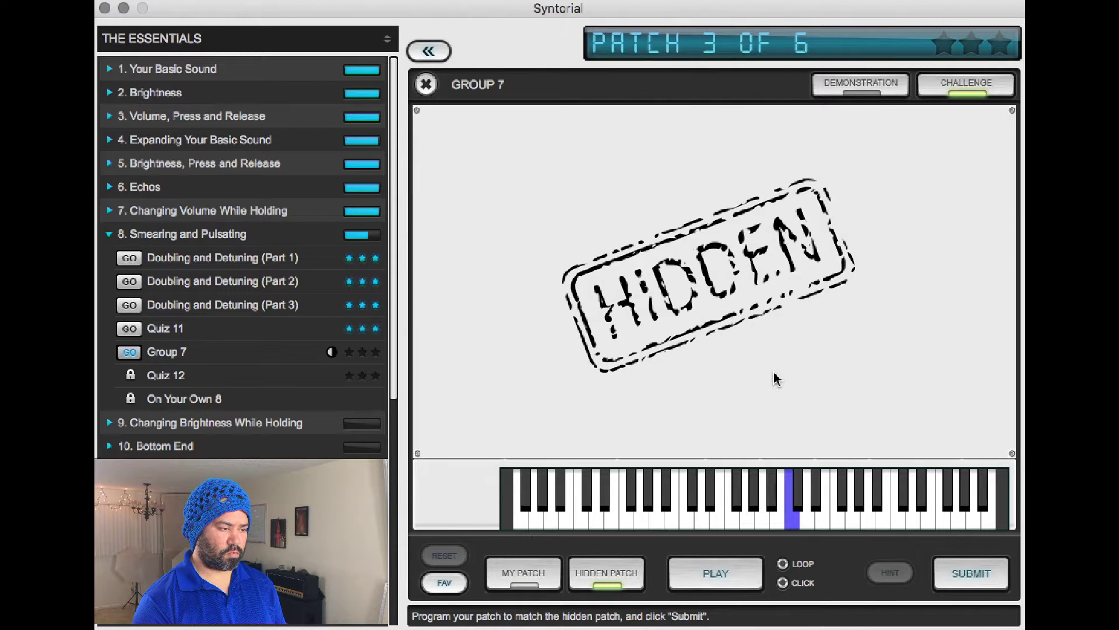
Fine-adjust the filter cutoff to about 0.52, check the filter envelope amount, and compare the result with the hidden patch
{"action": "key", "text": "Tab"}
{"action": "left_click", "coordinate": [657, 189]}
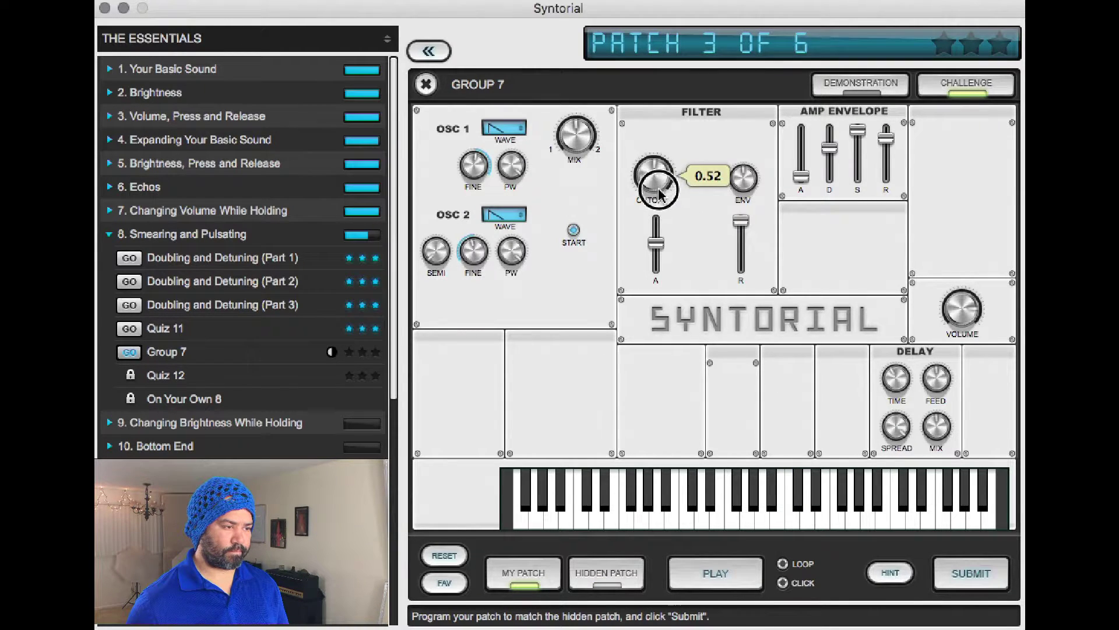
{"action": "left_click", "coordinate": [743, 177]}
{"action": "key", "text": "Tab"}
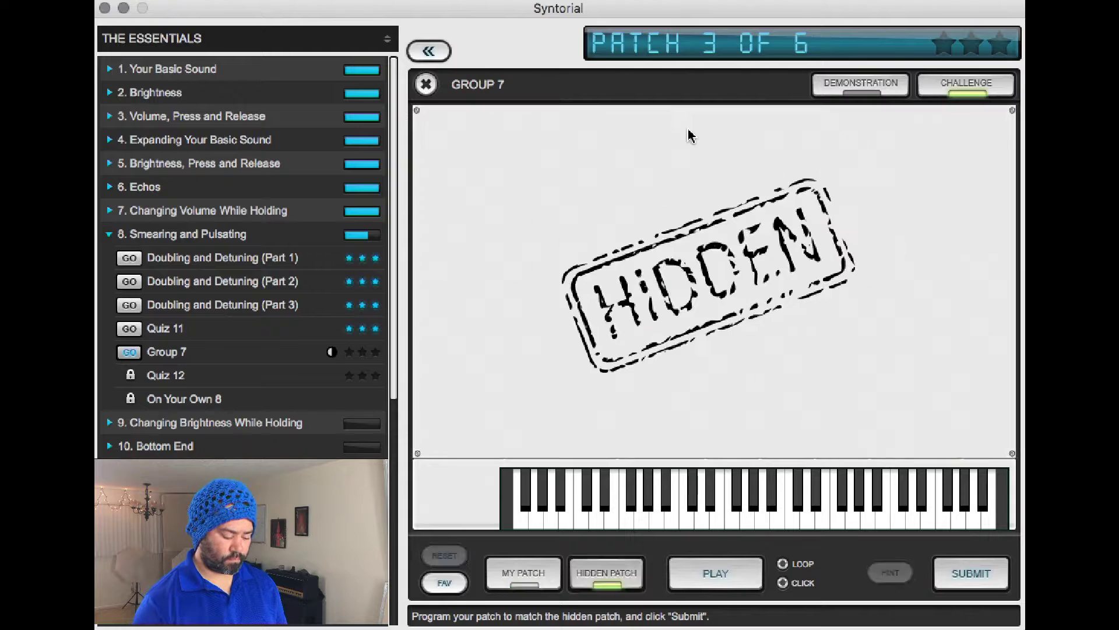
{"action": "key", "text": "a"}
{"action": "key", "text": "Tab"}
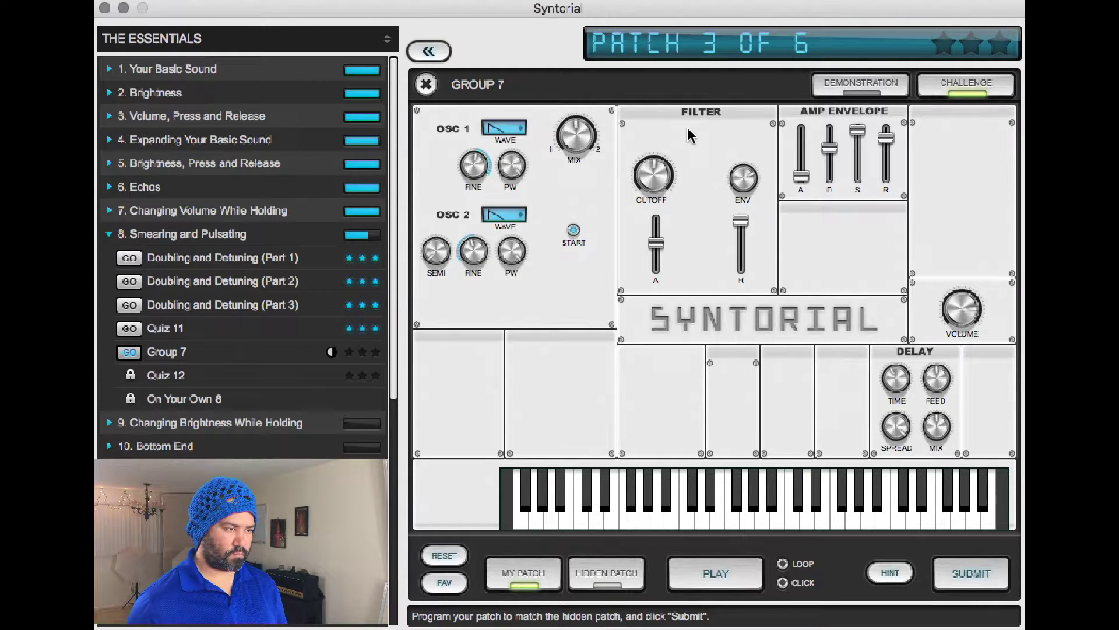
Adjust the filter envelope amount to about 0.50 and switch to the hidden patch for comparison
{"action": "left_click", "coordinate": [661, 174]}
{"action": "left_click_drag", "start_coordinate": [743, 180], "coordinate": [729, 190]}
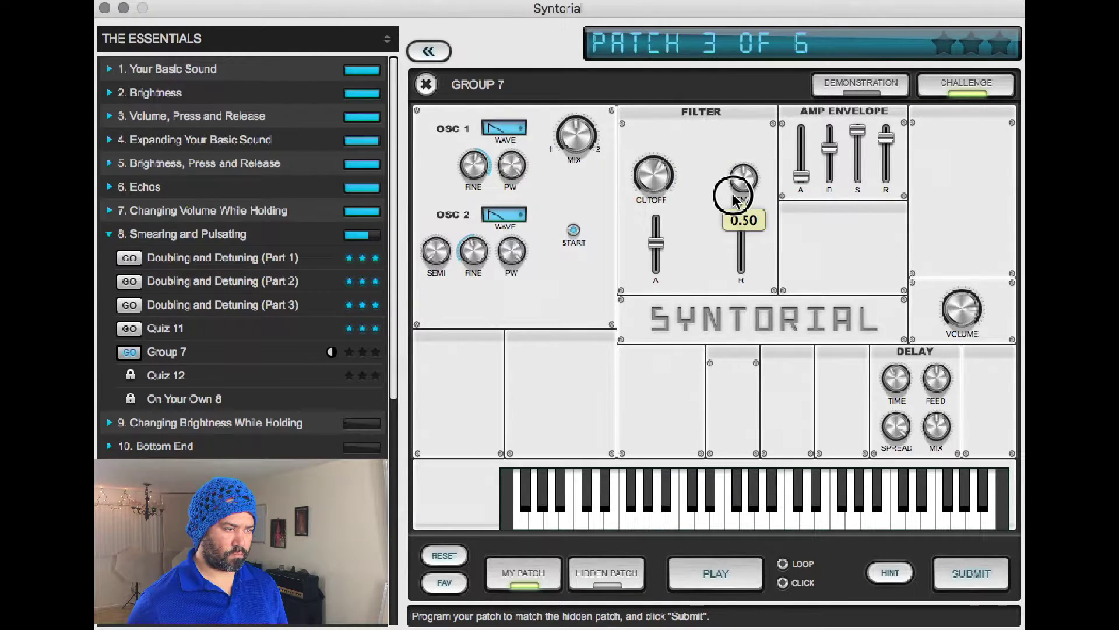
{"action": "key", "text": "Tab"}
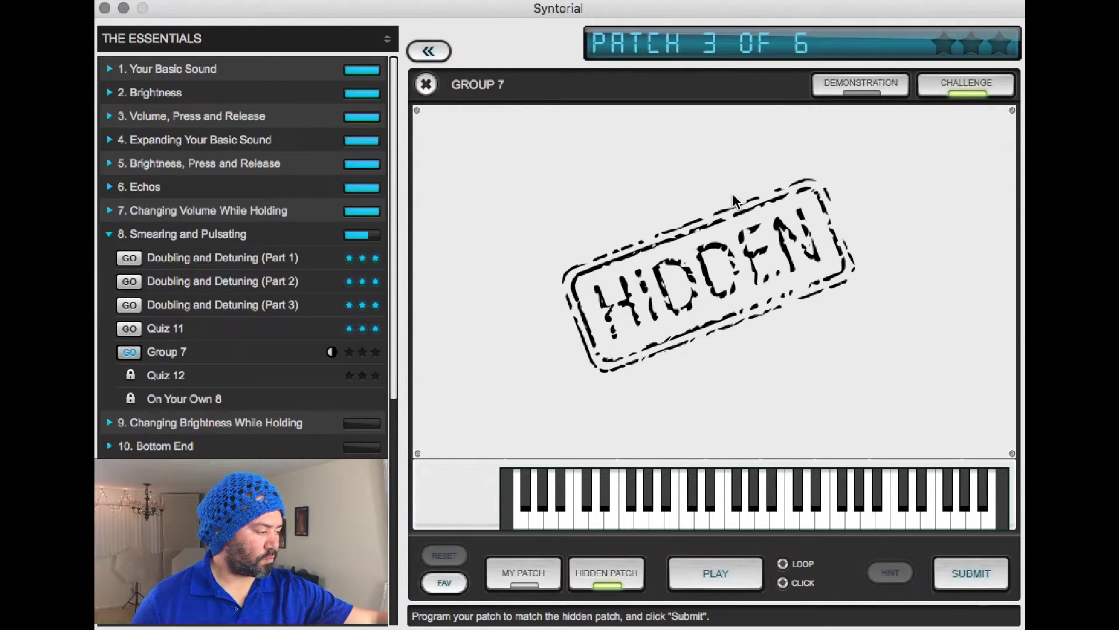
Alternate repeatedly between patch 3 and the hidden patch to examine the difference in filter envelope brightness
{"action": "key", "text": "Tab"}
{"action": "key", "text": "Tab"}
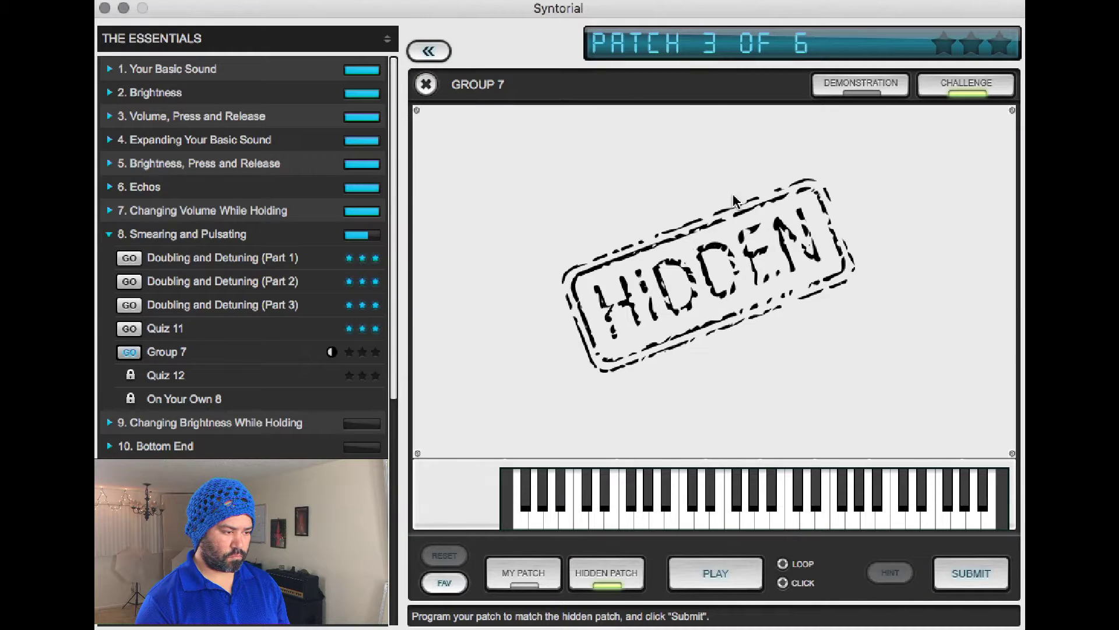
{"action": "key", "text": "Tab"}
{"action": "key", "text": "Tab"}
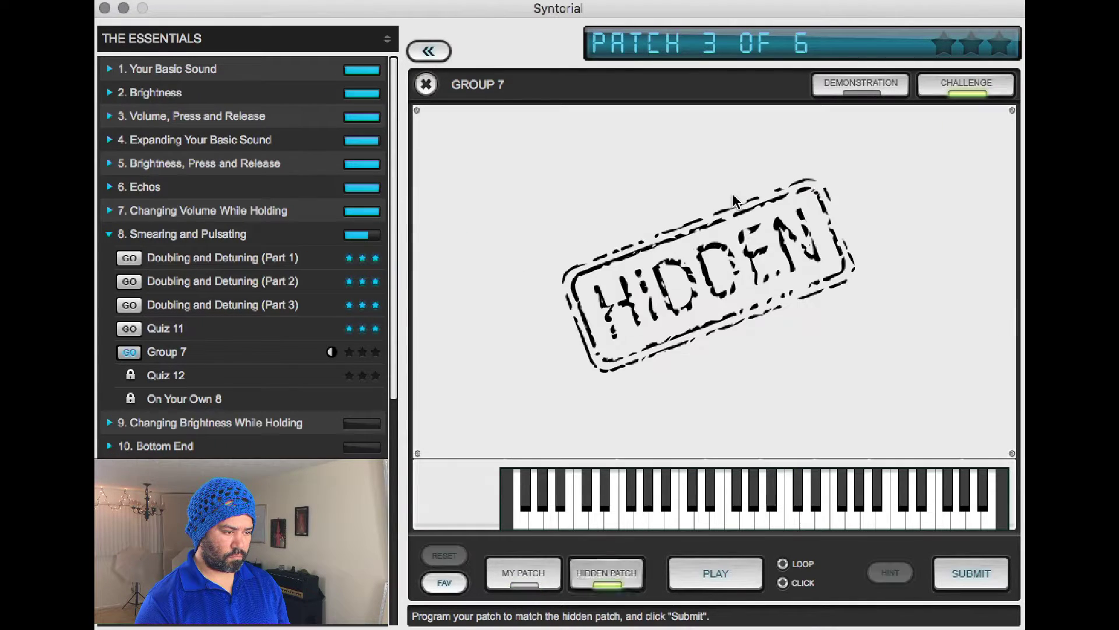
{"action": "key", "text": "Tab"}
{"action": "key", "text": "Tab"}
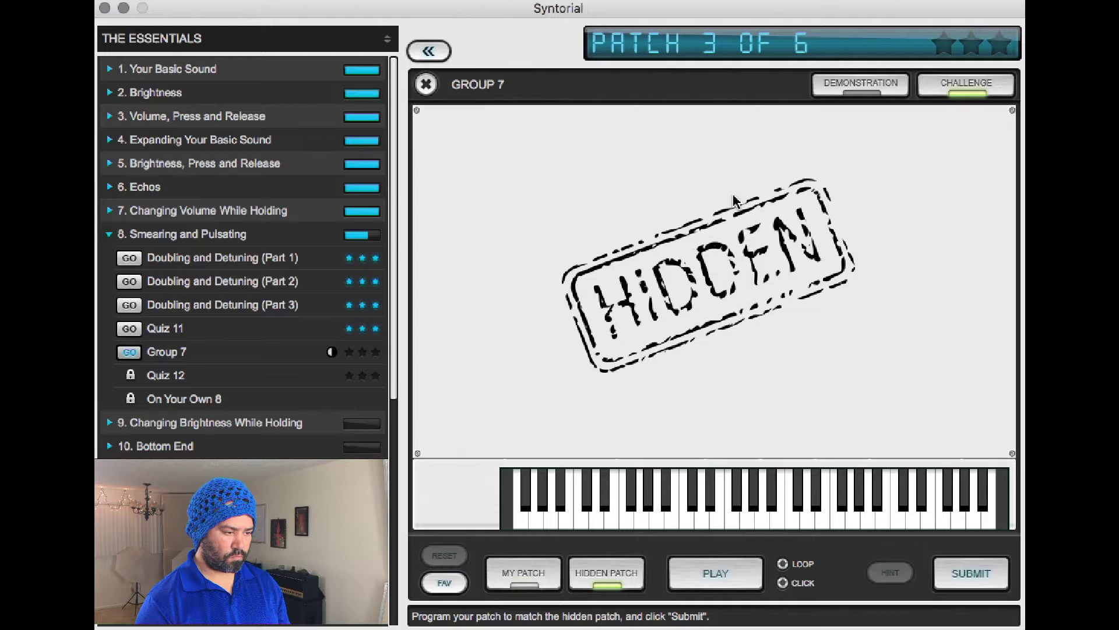
{"action": "key", "text": "Tab"}
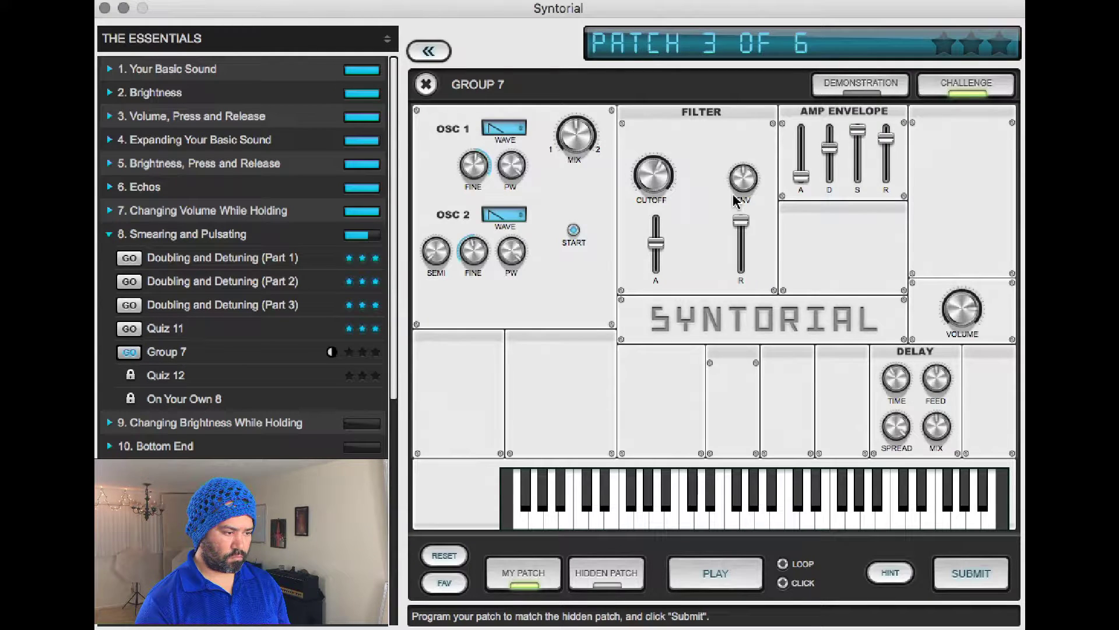
{"action": "key", "text": "Tab"}
{"action": "key", "text": "Tab"}
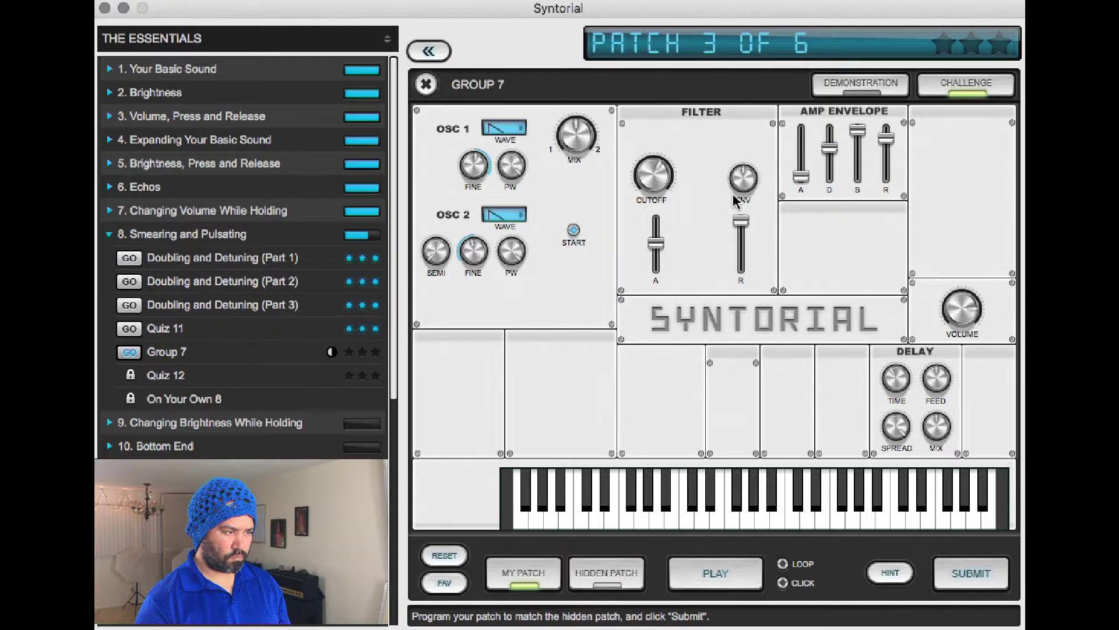
{"action": "key", "text": "Tab"}
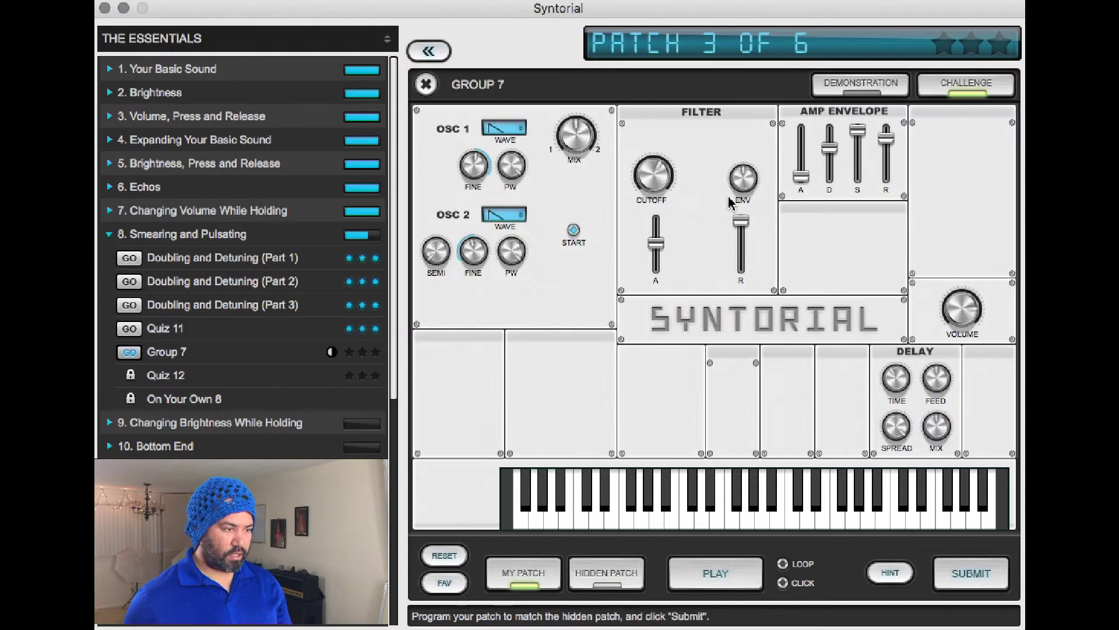
Request a hint for patch 3, readjust the filter envelope amount, and play the patch against the hidden one
{"action": "left_click", "coordinate": [892, 574]}
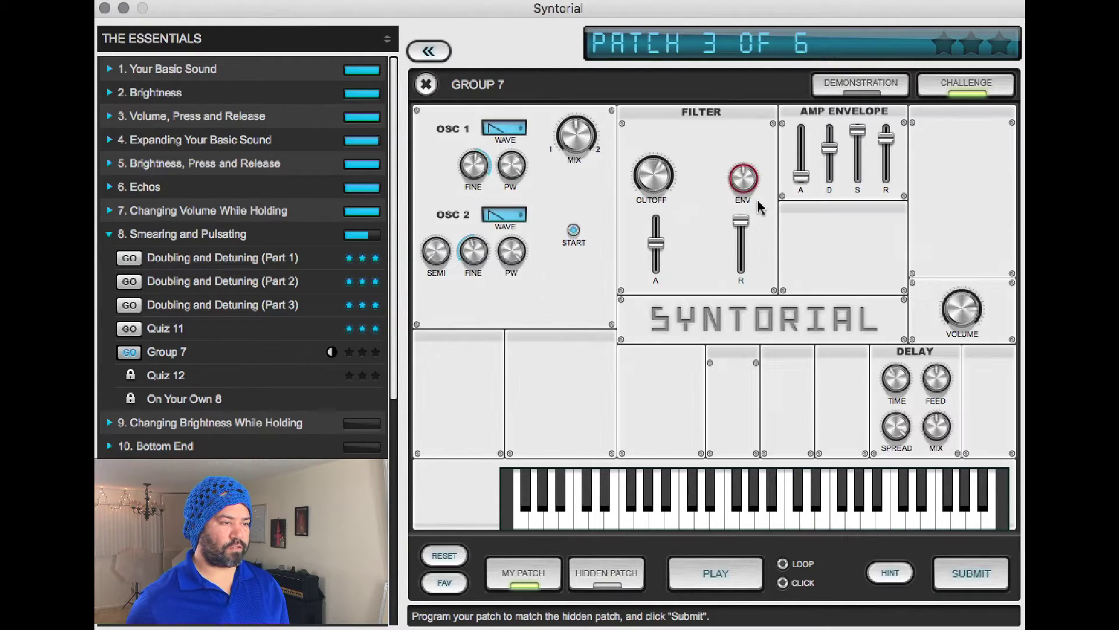
{"action": "left_click_drag", "start_coordinate": [744, 182], "coordinate": [748, 172]}
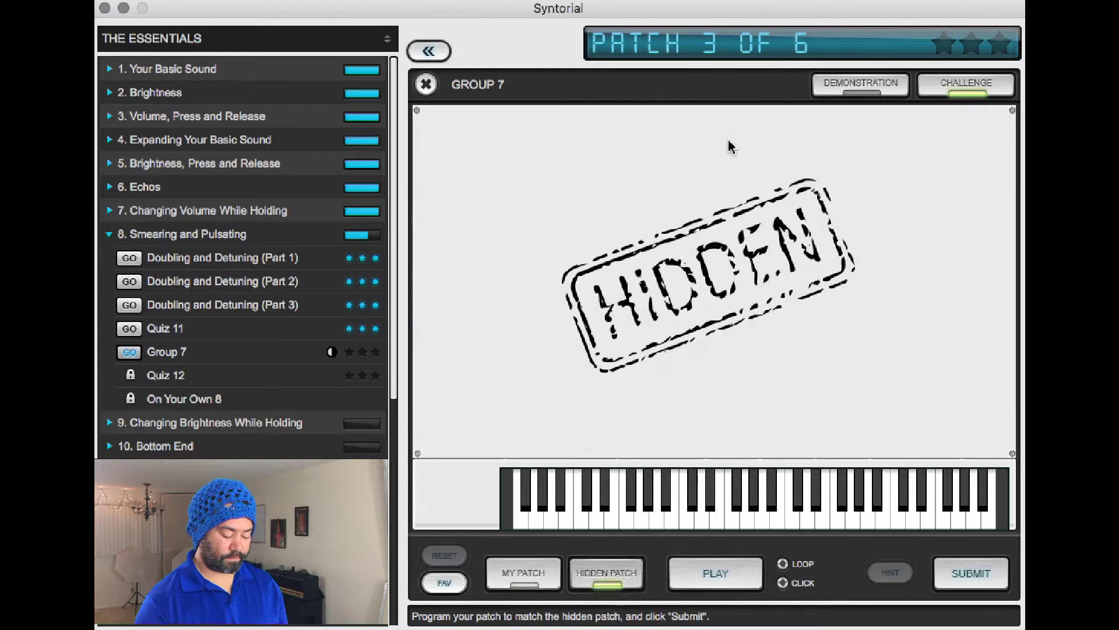
{"action": "key", "text": "space"}
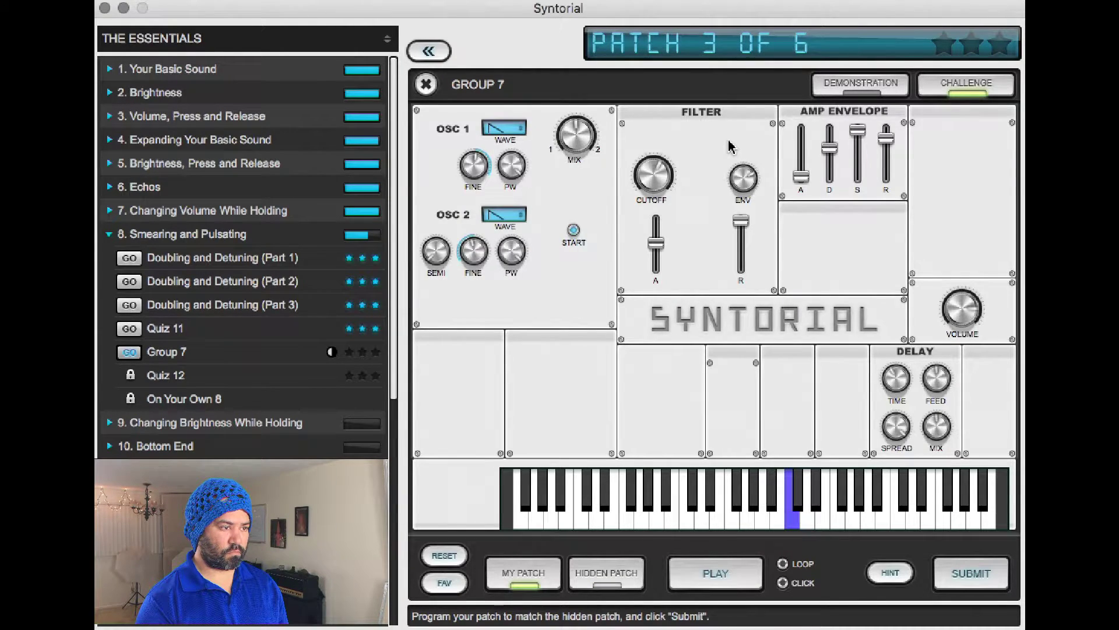
{"action": "key", "text": "space"}
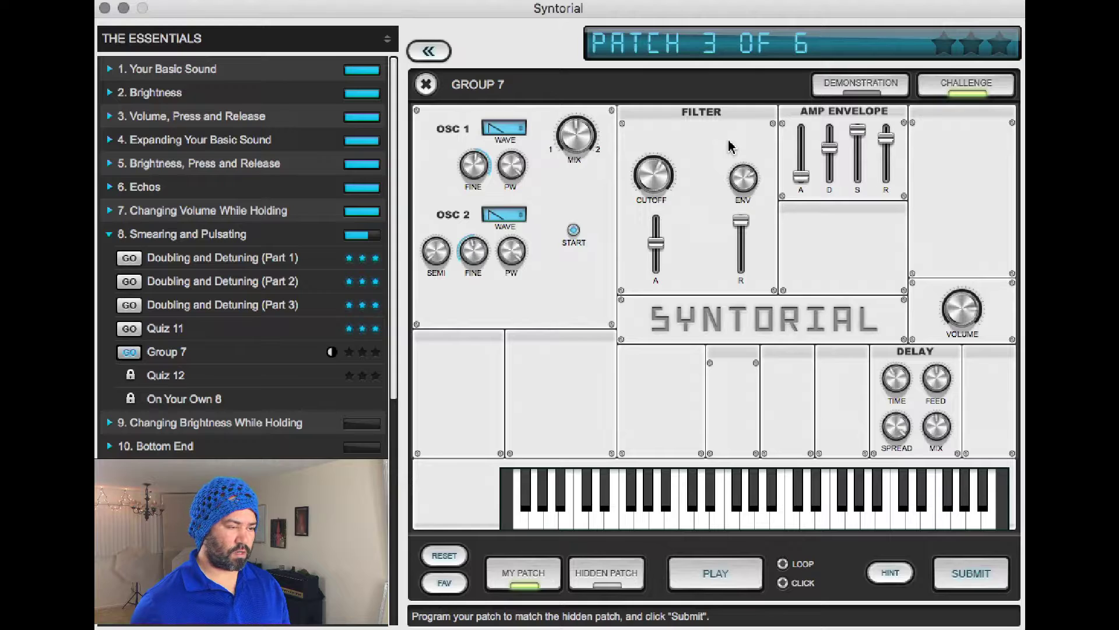
Try a filter envelope amount of 0.25, raise it again, and compare each sound with the hidden patch
{"action": "left_click_drag", "start_coordinate": [741, 187], "coordinate": [740, 242]}
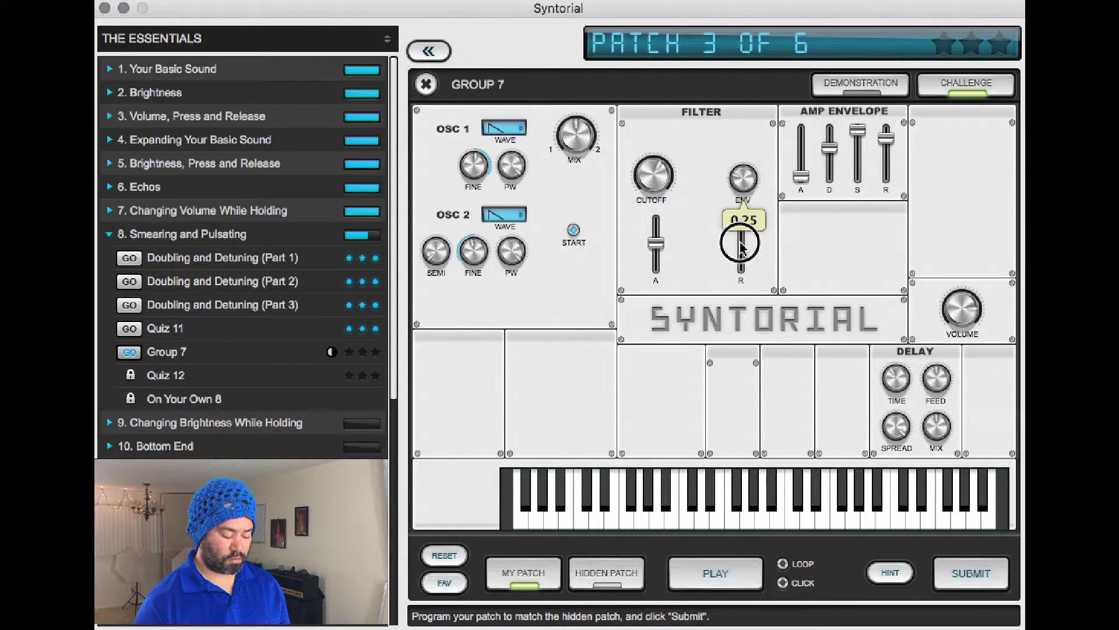
{"action": "key", "text": "space"}
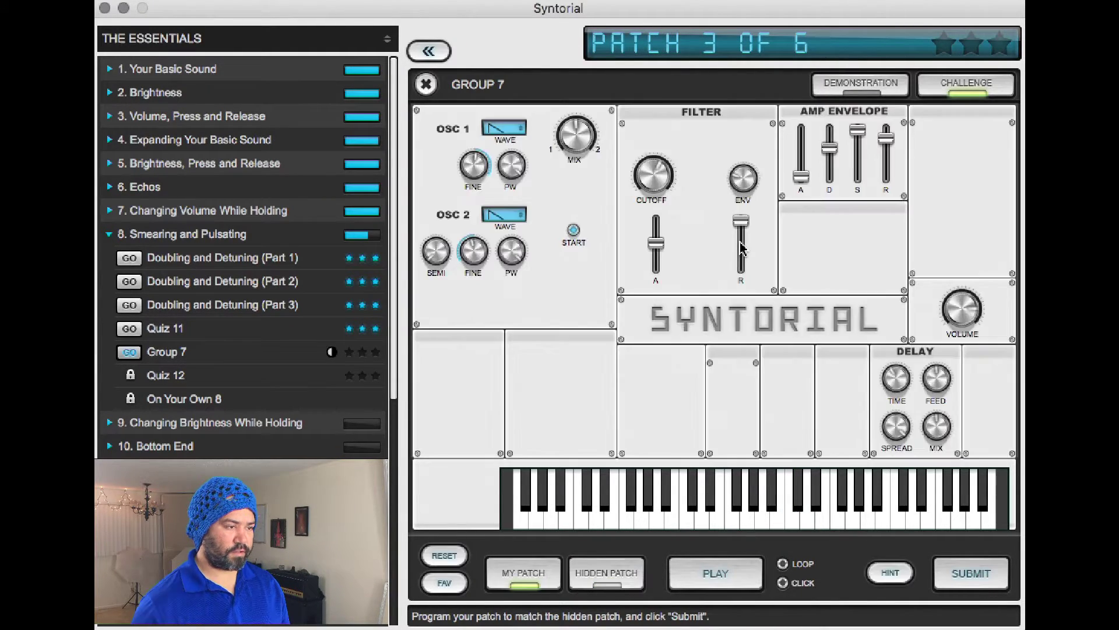
{"action": "left_click_drag", "start_coordinate": [743, 176], "coordinate": [745, 118]}
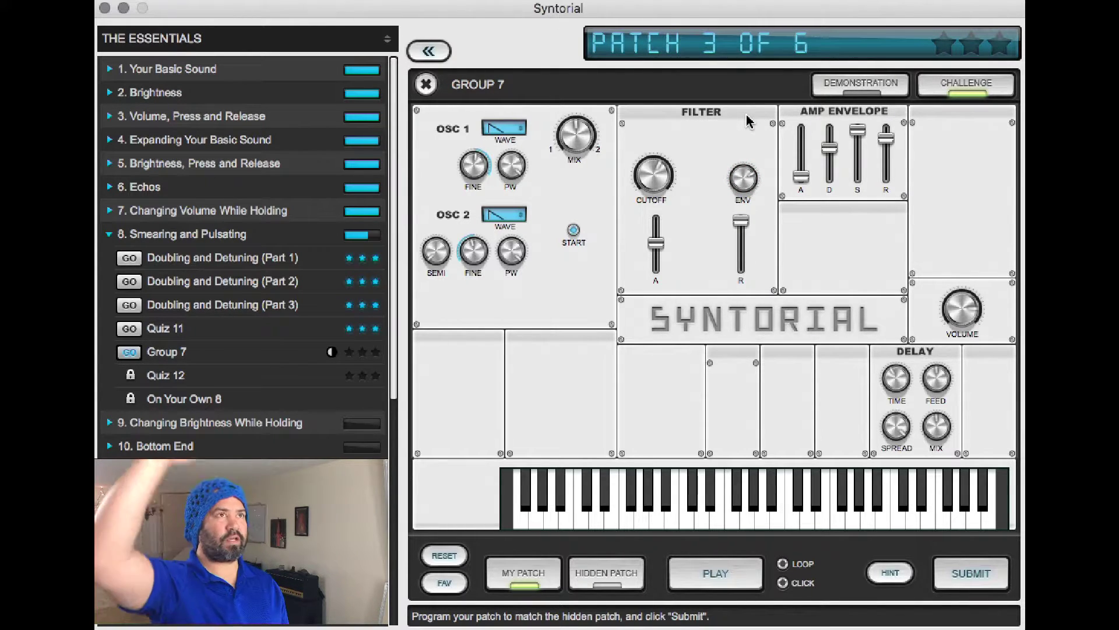
{"action": "key", "text": "Tab"}
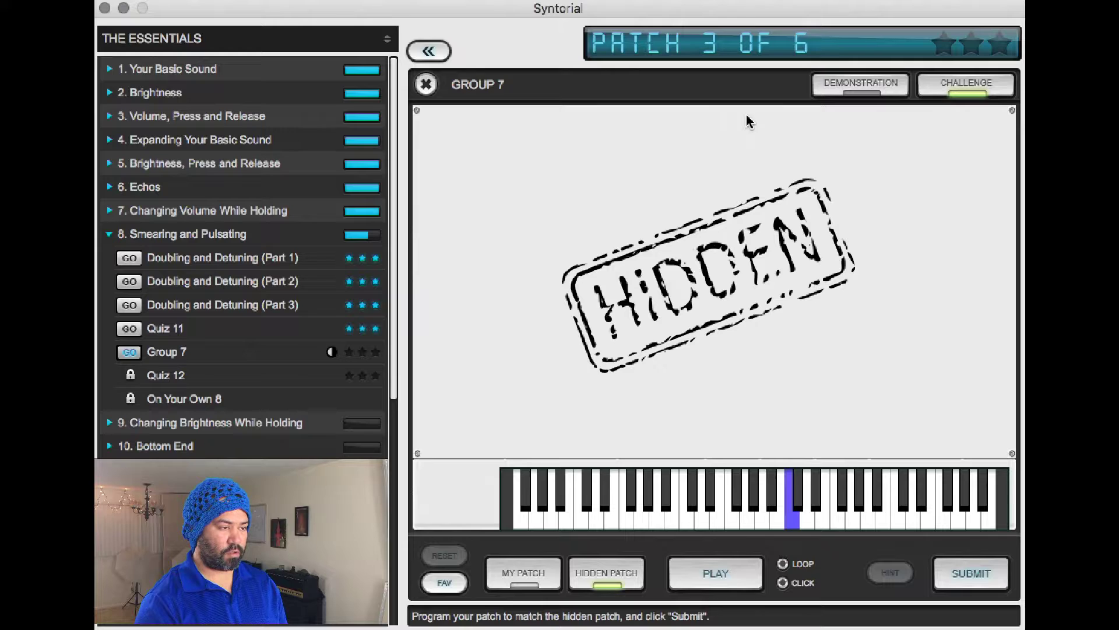
{"action": "key", "text": "Tab"}
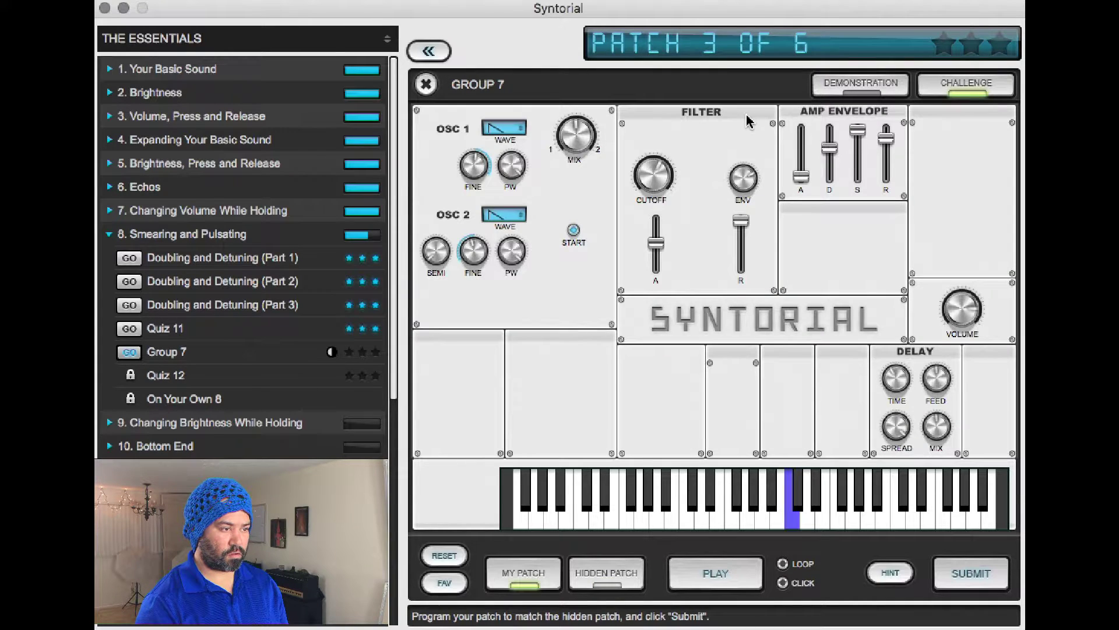
{"action": "key", "text": "Tab"}
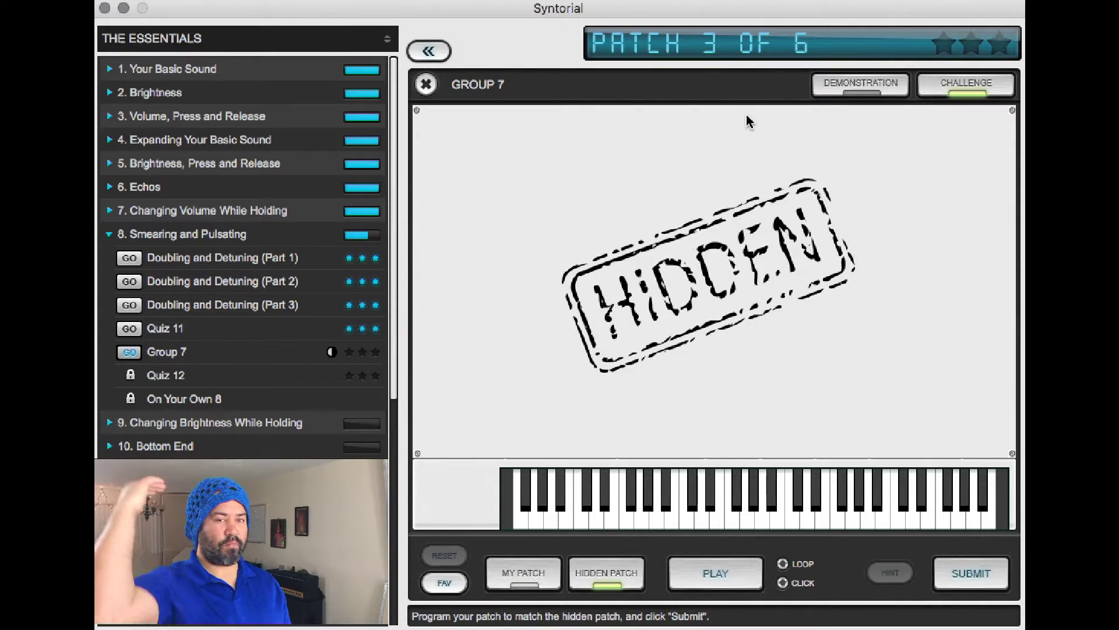
{"action": "key", "text": "Tab"}
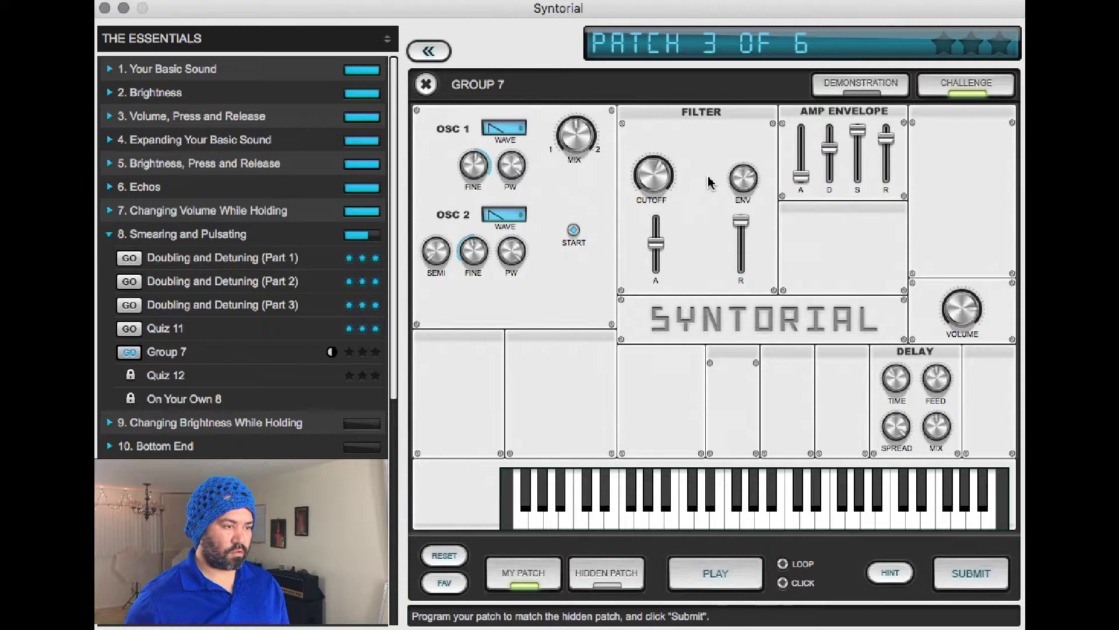
Lower the filter envelope amount and alternate with the hidden patch on the same note to compare brightness
{"action": "left_click_drag", "start_coordinate": [740, 178], "coordinate": [733, 222]}
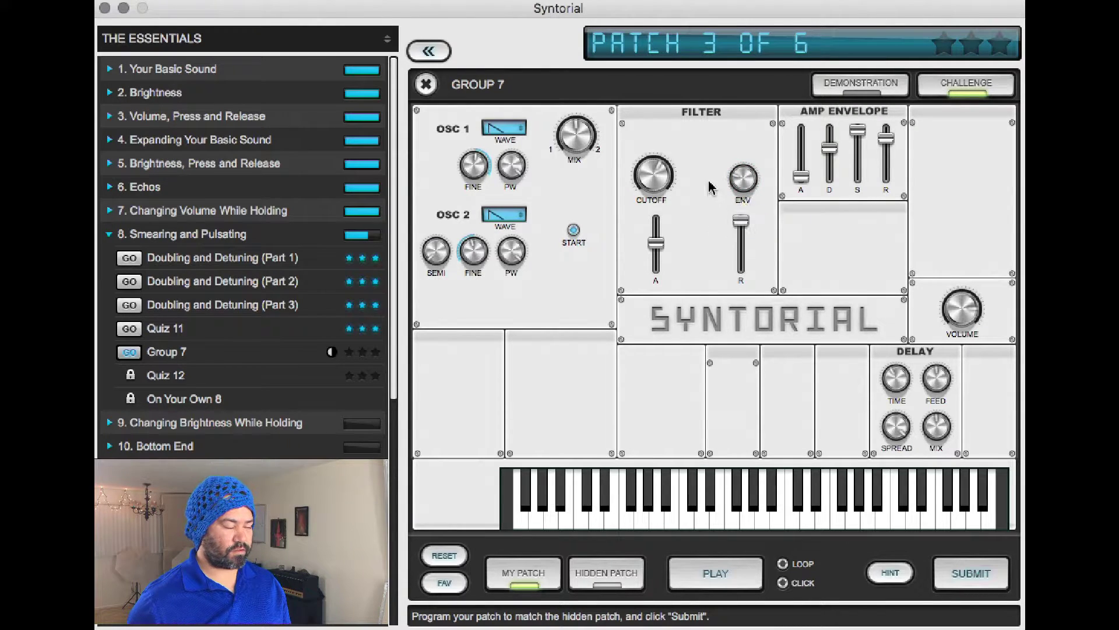
{"action": "key", "text": "Tab"}
{"action": "key", "text": "a"}
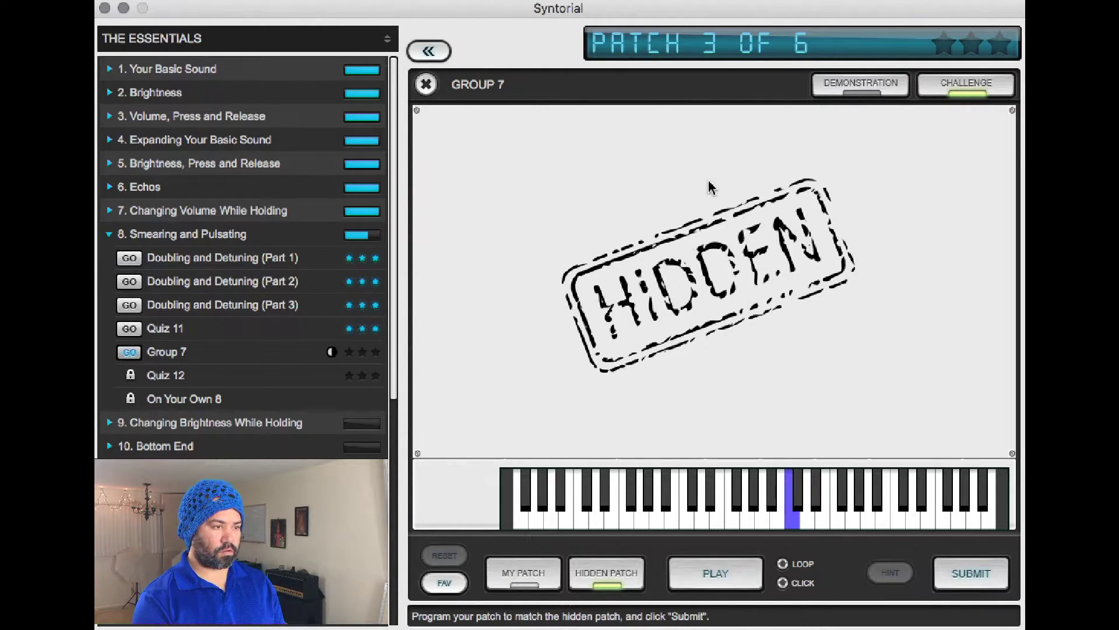
{"action": "key", "text": "Tab"}
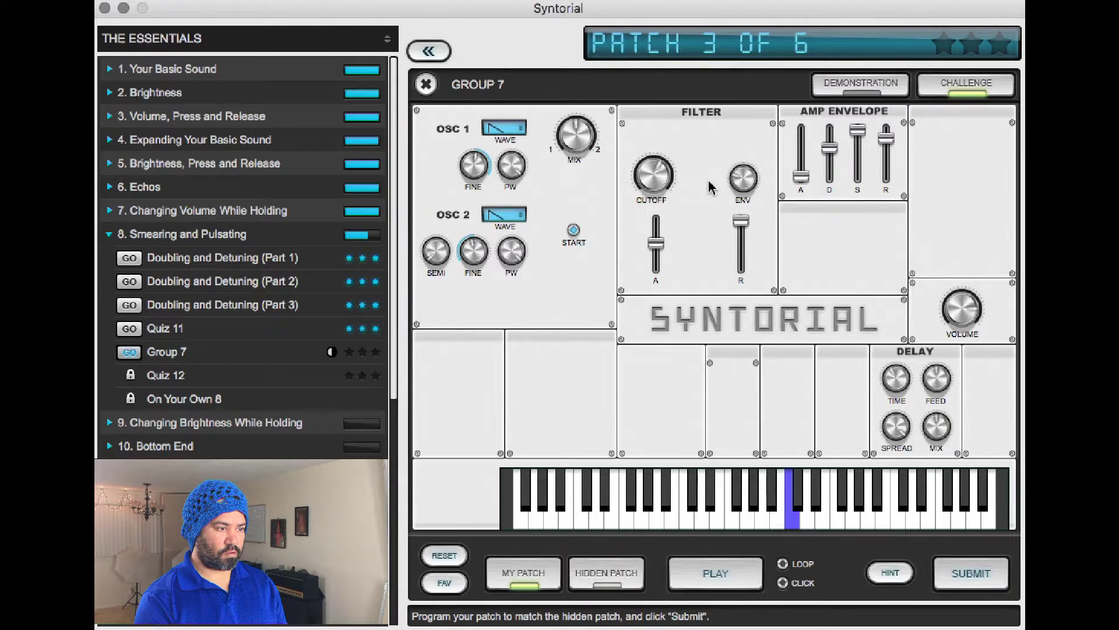
{"action": "key", "text": "Tab"}
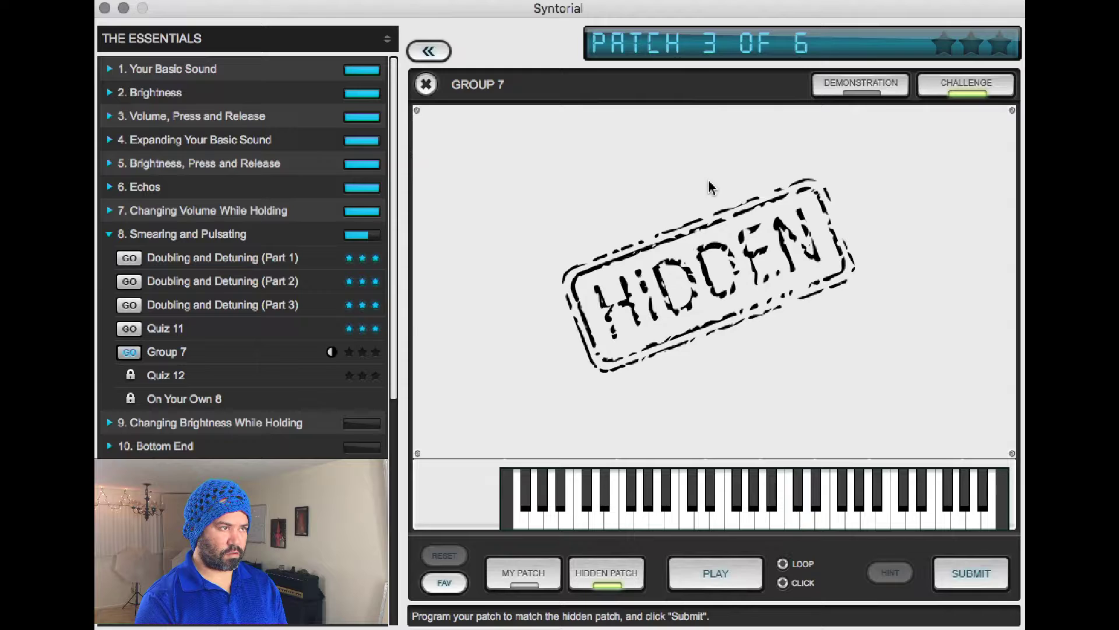
{"action": "key", "text": "Tab"}
{"action": "key", "text": "Tab"}
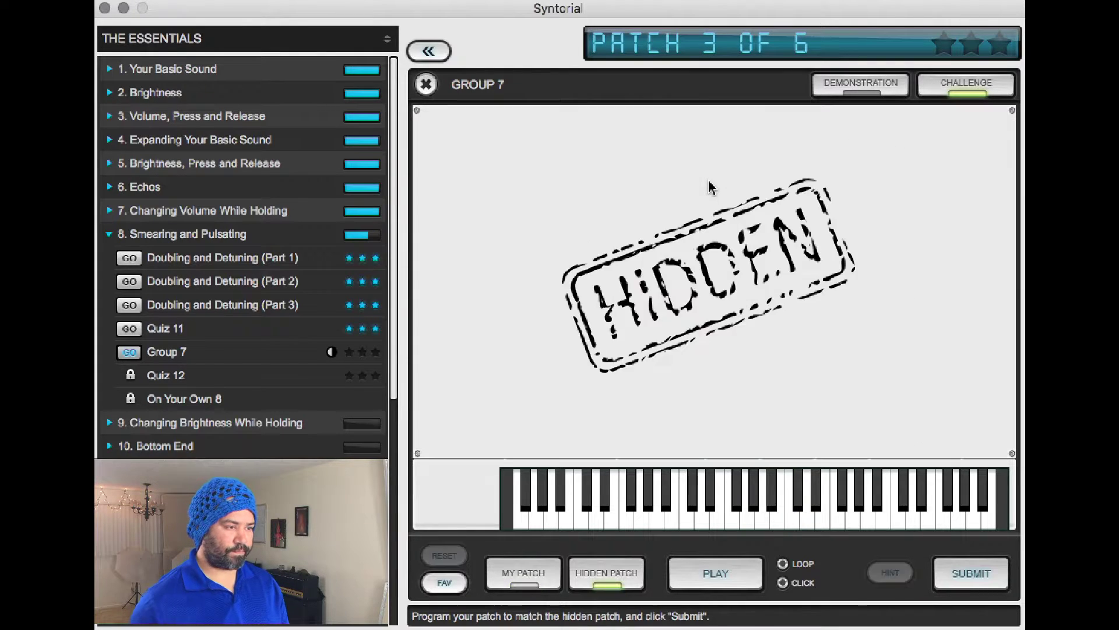
{"action": "key", "text": "Tab"}
Fine-adjust the filter envelope amount once more while checking it against the hidden patch
{"action": "left_click_drag", "start_coordinate": [745, 154], "coordinate": [750, 160]}
{"action": "key", "text": "Tab"}
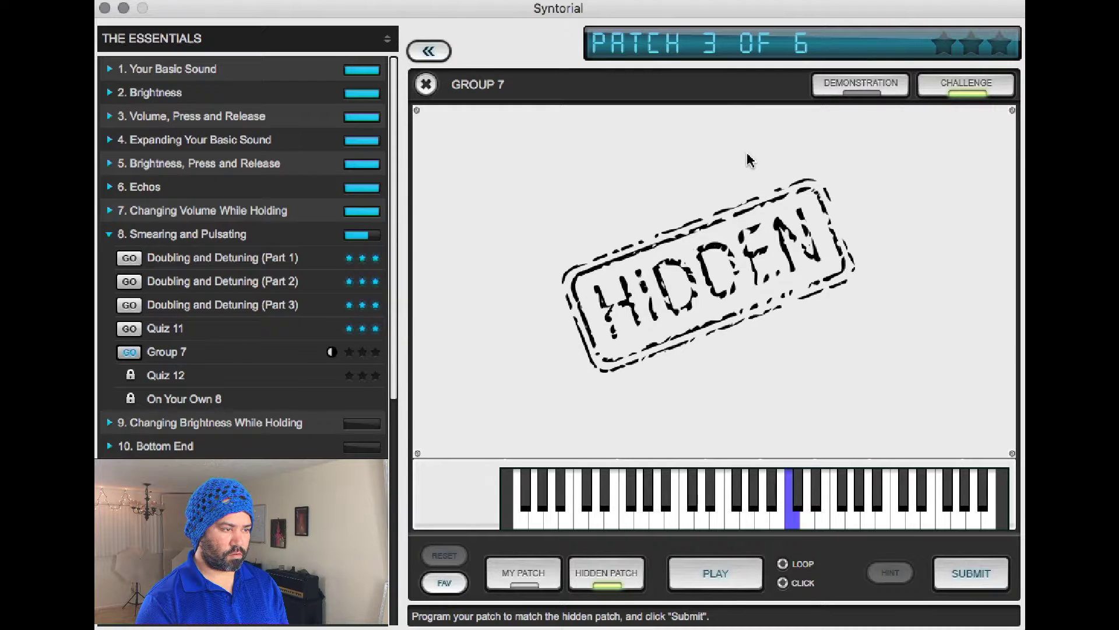
{"action": "key", "text": "Tab"}
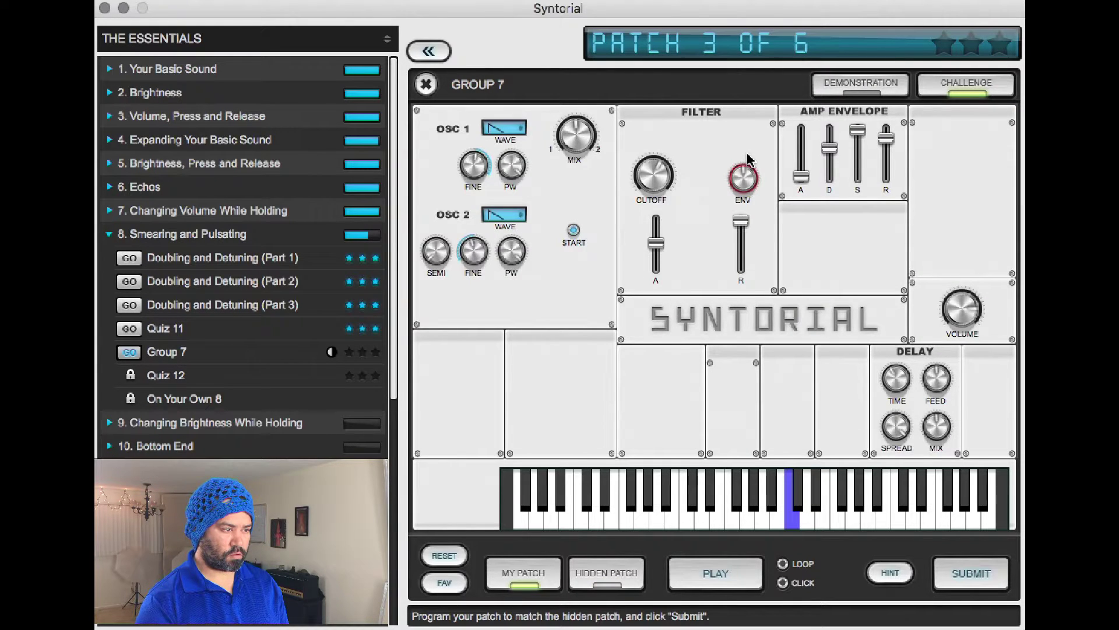
{"action": "key", "text": "Tab"}
{"action": "key", "text": "Tab"}
{"action": "left_click_drag", "start_coordinate": [749, 160], "coordinate": [740, 202]}
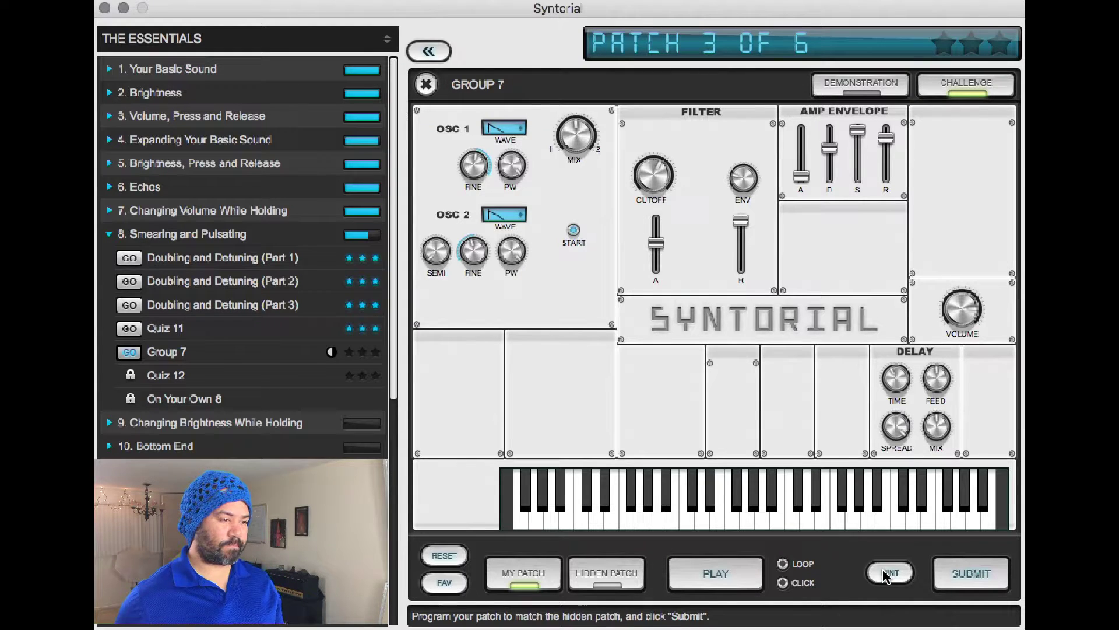
Submit patch 3, advance to patch 4, and listen to its hidden patch before returning to the editable patch
{"action": "left_click", "coordinate": [973, 574]}
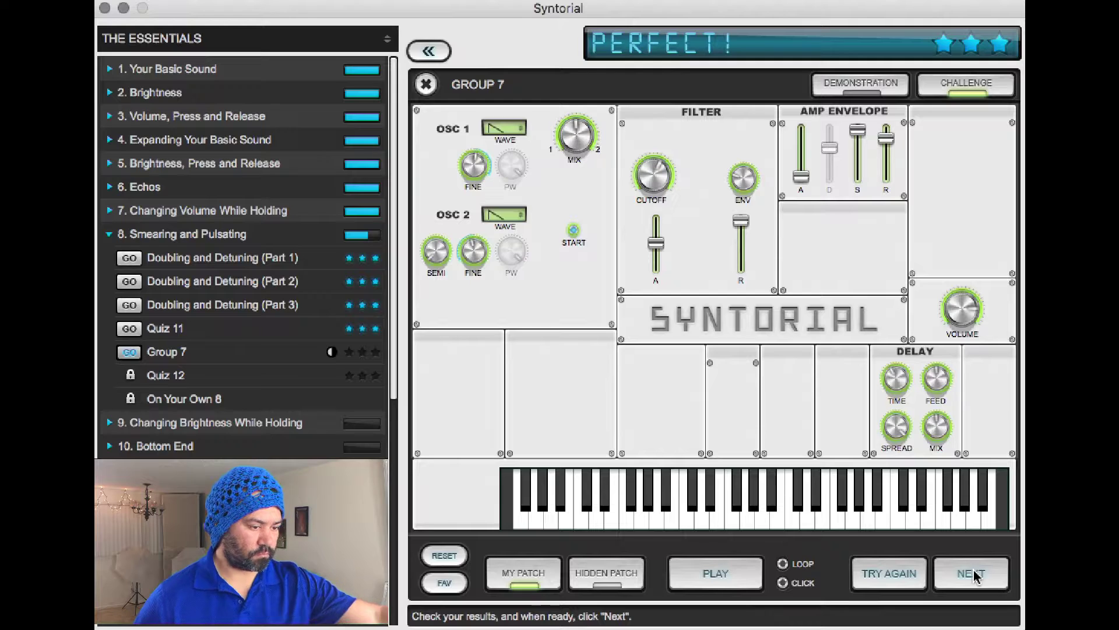
{"action": "left_click", "coordinate": [974, 573]}
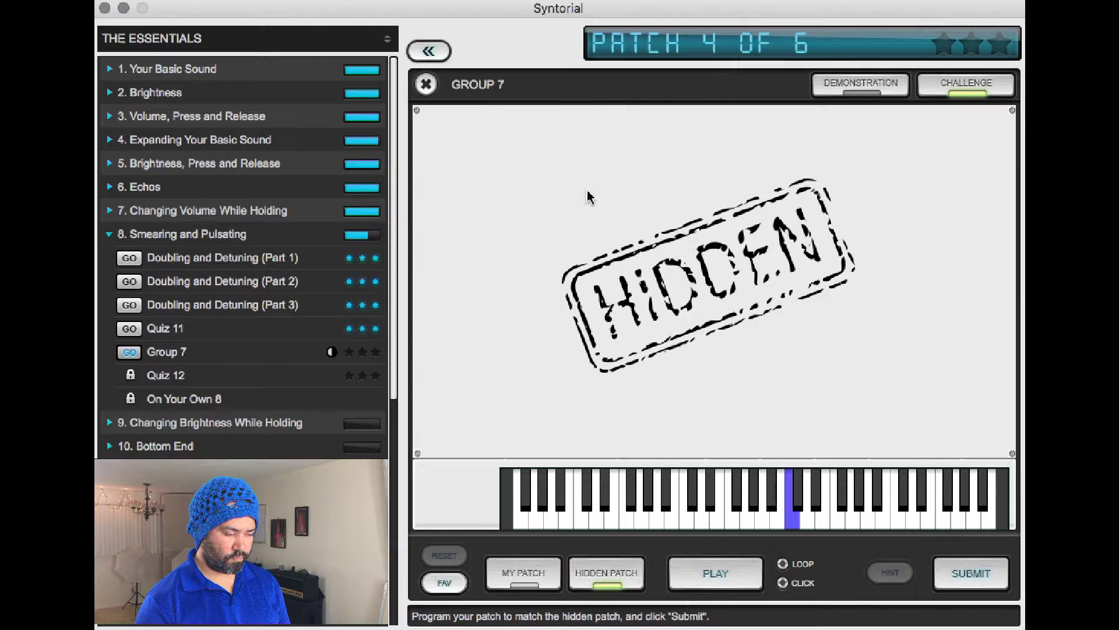
{"action": "key", "text": "Tab"}
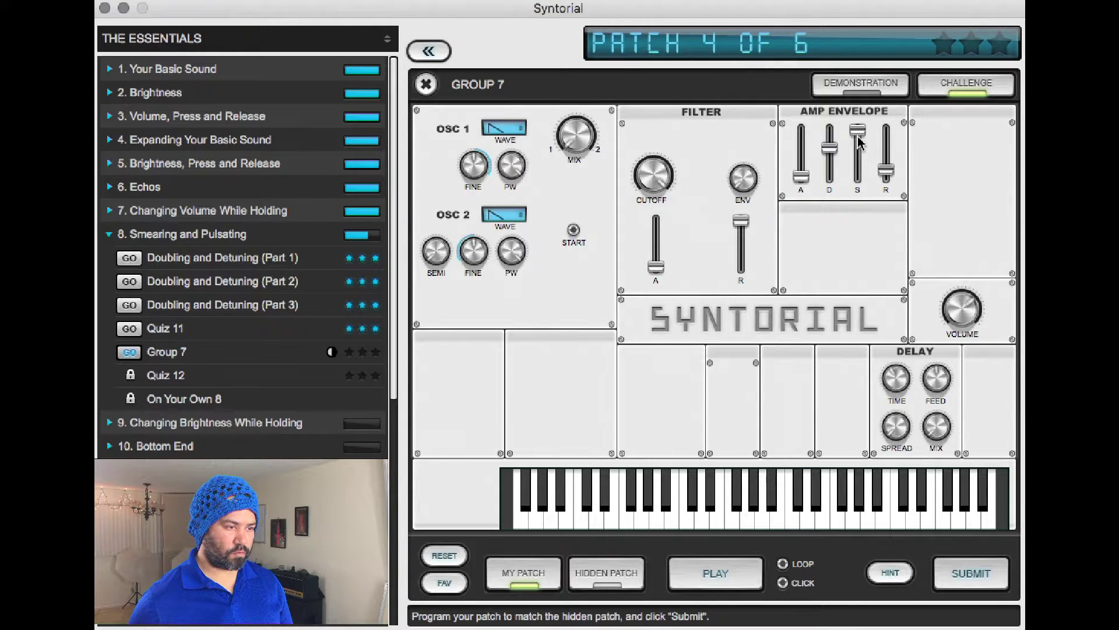
Lower the amp envelope sustain to minimum and set an even 50/50 oscillator mix with oscillator 2 fine-tuned to -3 cents
{"action": "left_click_drag", "start_coordinate": [574, 137], "coordinate": [574, 67]}
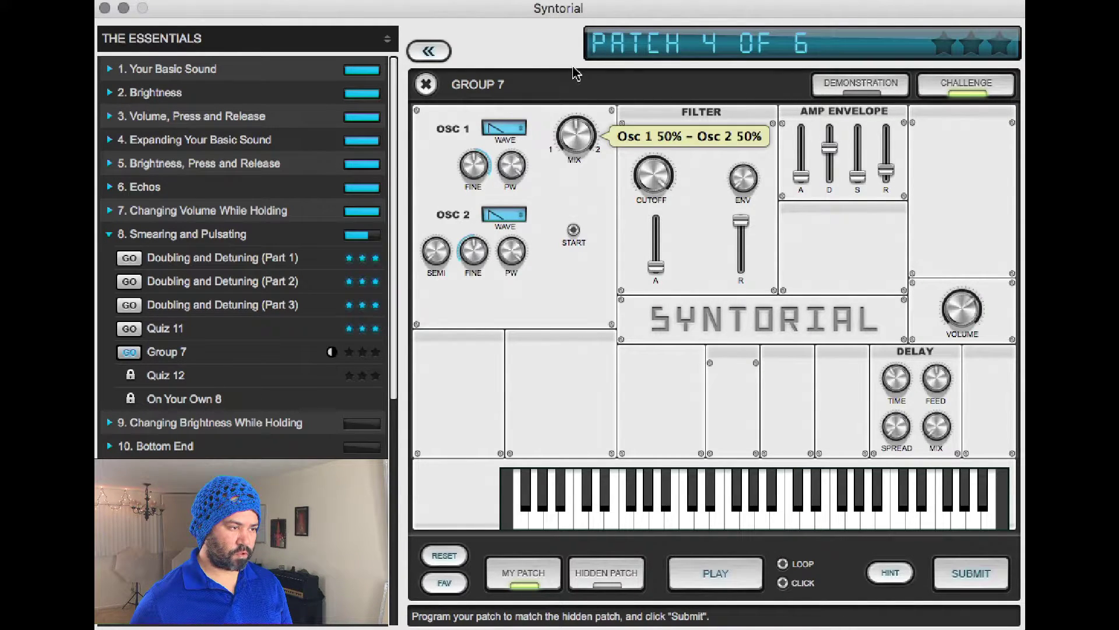
{"action": "left_click_drag", "start_coordinate": [479, 169], "coordinate": [478, 163]}
{"action": "left_click_drag", "start_coordinate": [474, 252], "coordinate": [467, 283]}
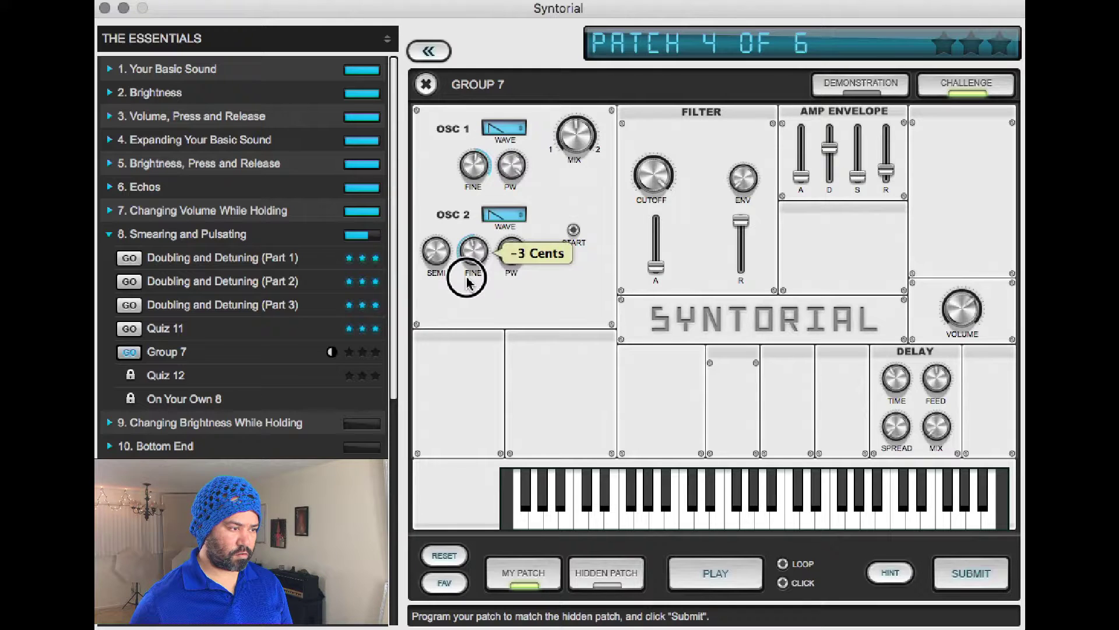
{"action": "key", "text": "Tab"}
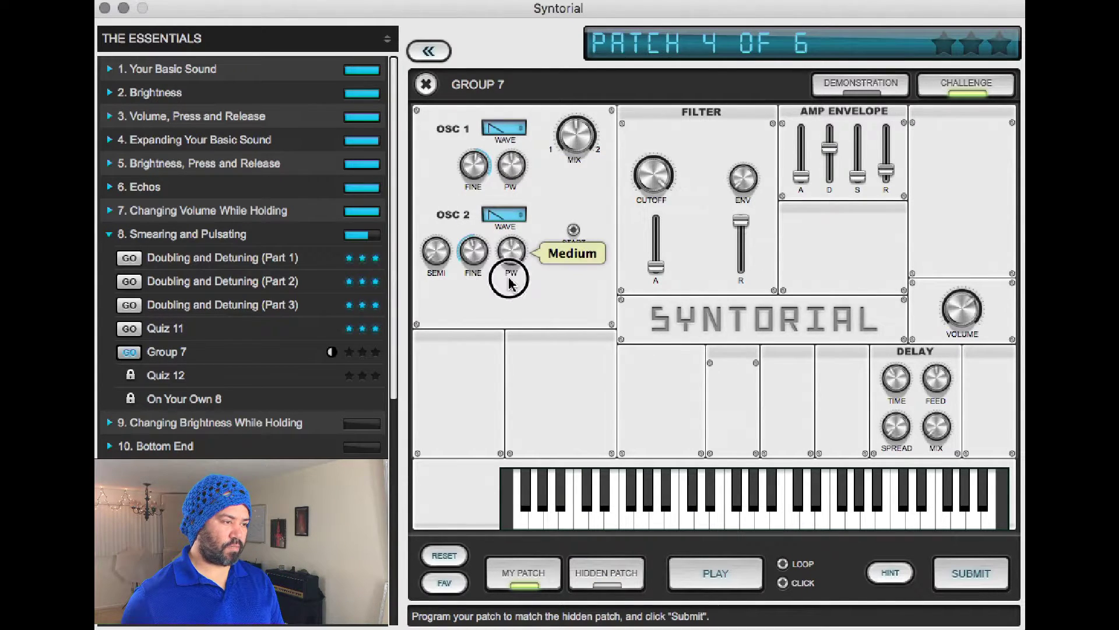
Change the waveform of oscillator 2 and oscillator 1 from saw to pulse
{"action": "left_click", "coordinate": [517, 220]}
{"action": "left_click", "coordinate": [507, 244]}
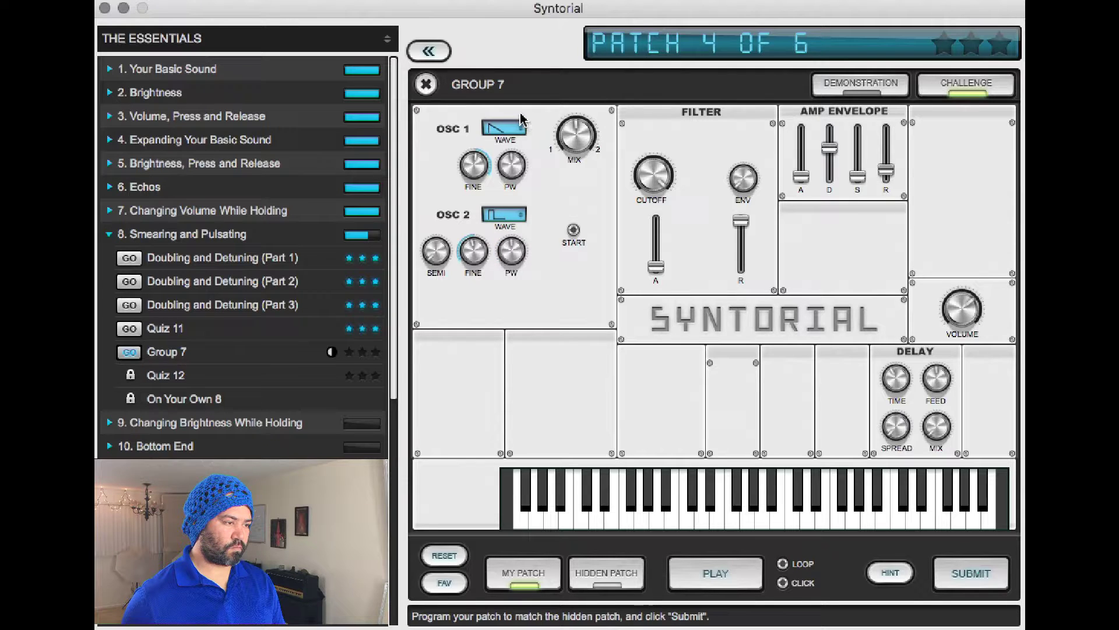
{"action": "left_click", "coordinate": [507, 133]}
{"action": "left_click", "coordinate": [509, 158]}
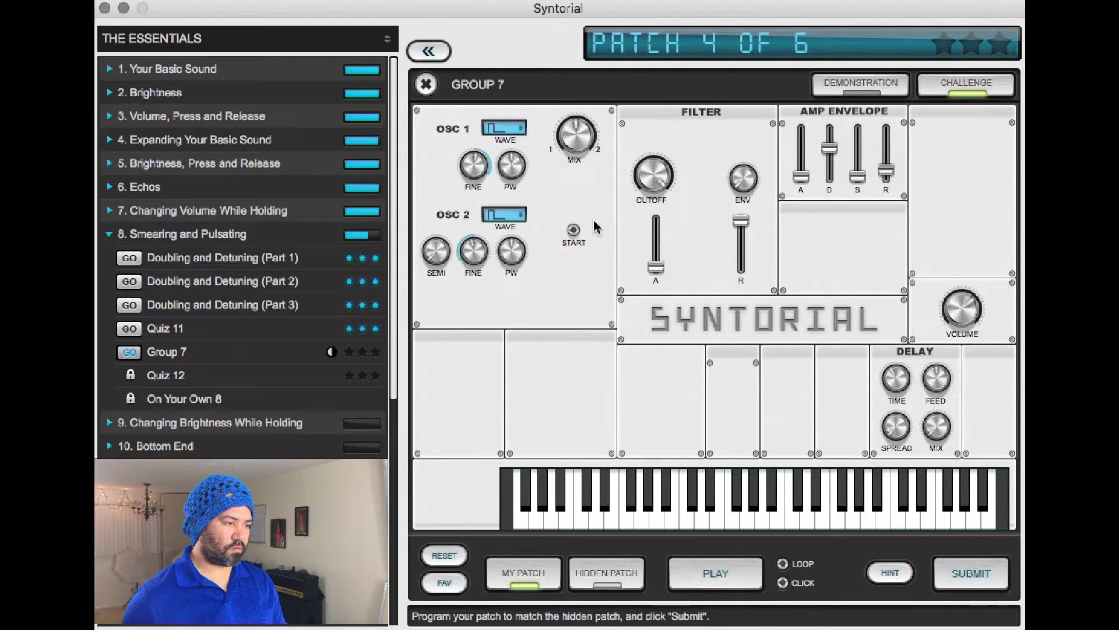
Compare patch 4's editable sound with its hidden patch by alternating between the two several times
{"action": "key", "text": "Tab"}
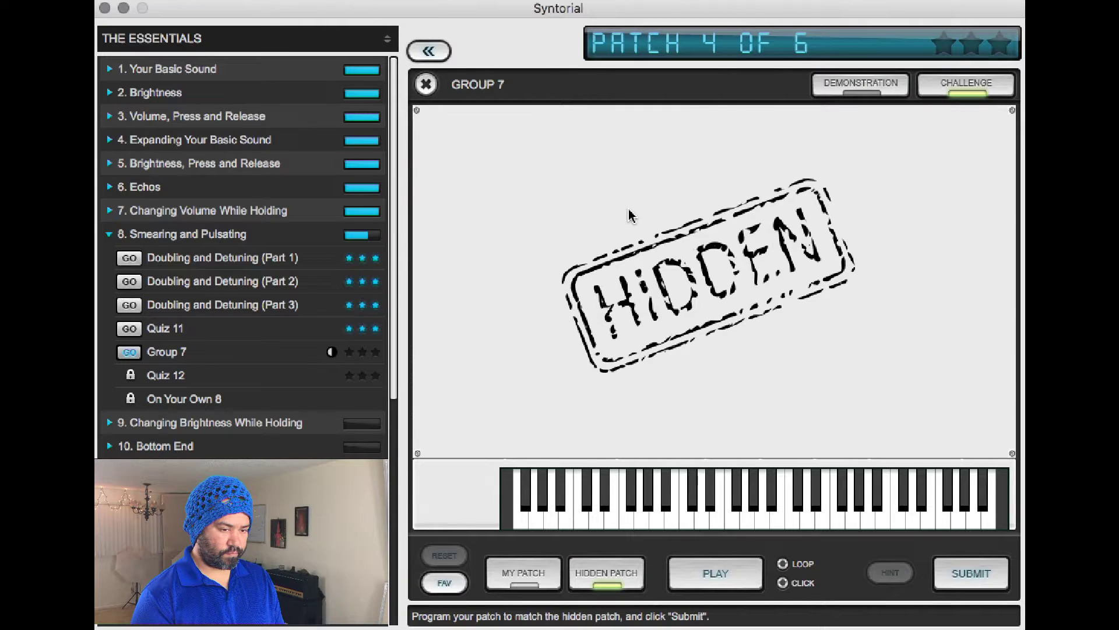
{"action": "key", "text": "Tab"}
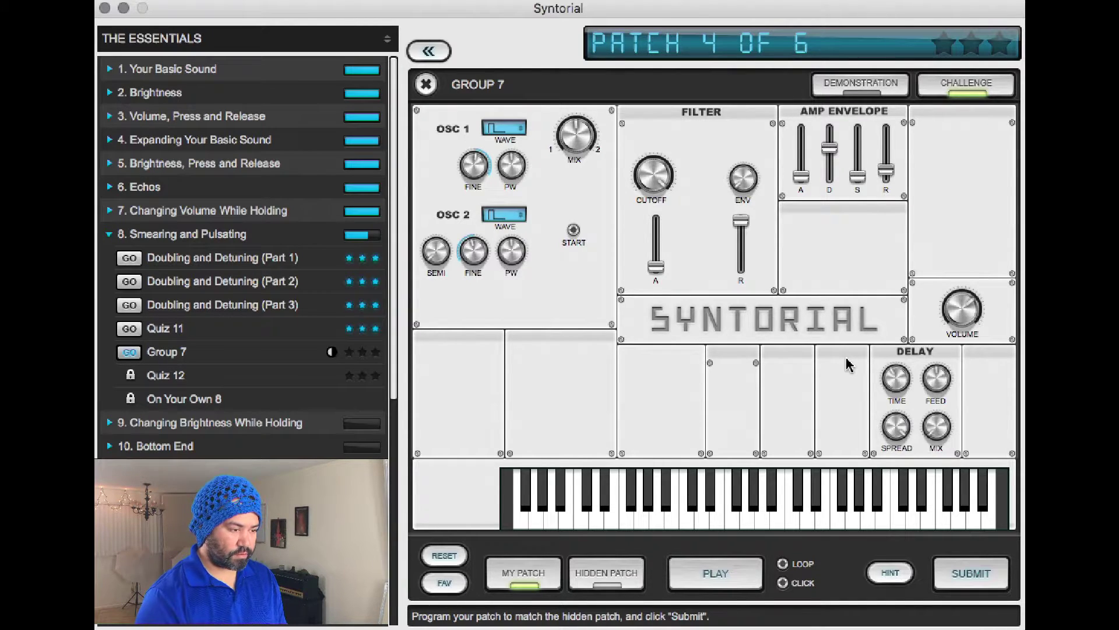
{"action": "key", "text": "Tab"}
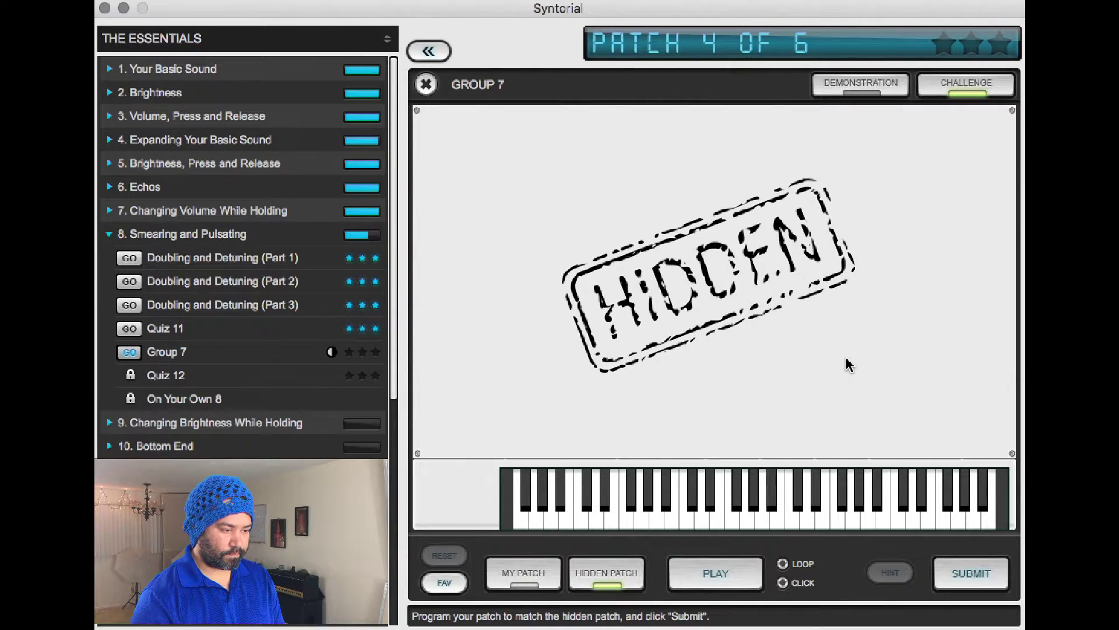
{"action": "key", "text": "Tab"}
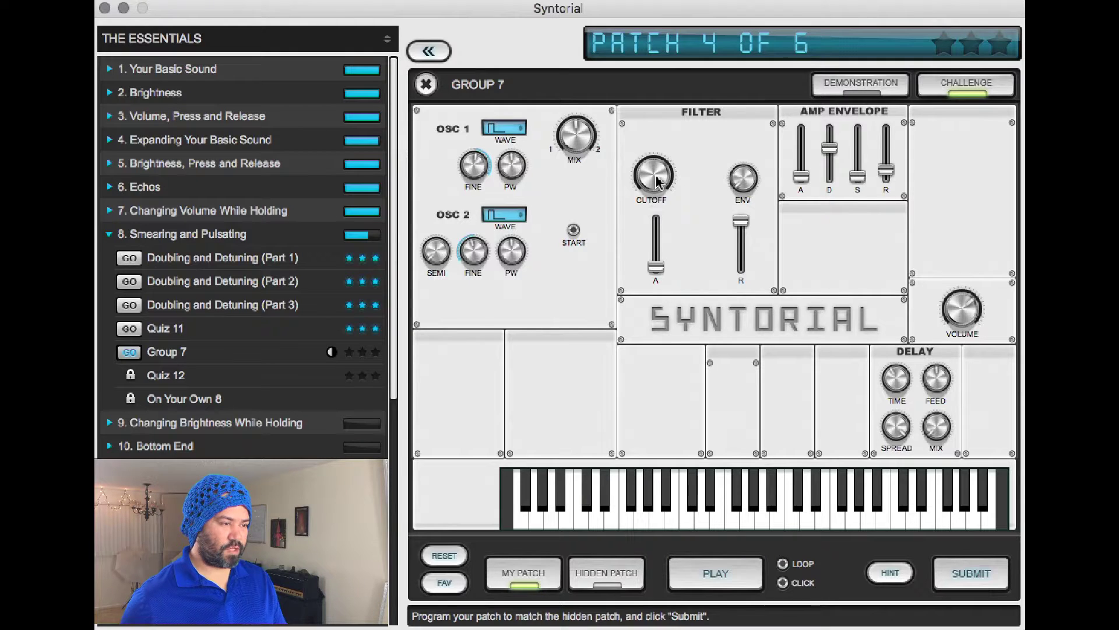
{"action": "key", "text": "Tab"}
{"action": "key", "text": "Tab"}
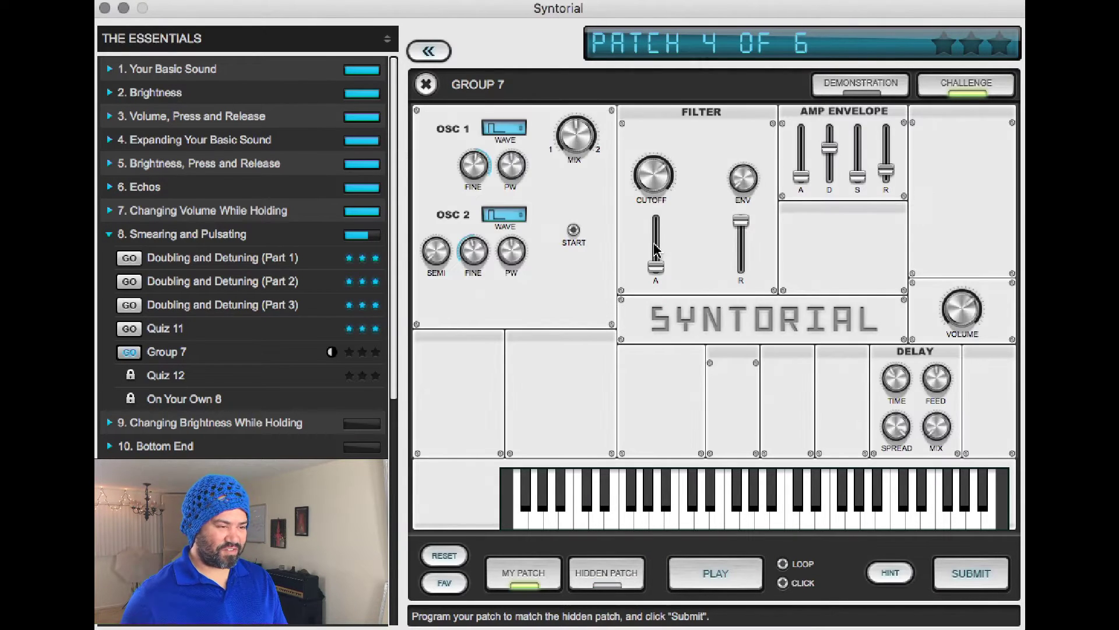
{"action": "key", "text": "Tab"}
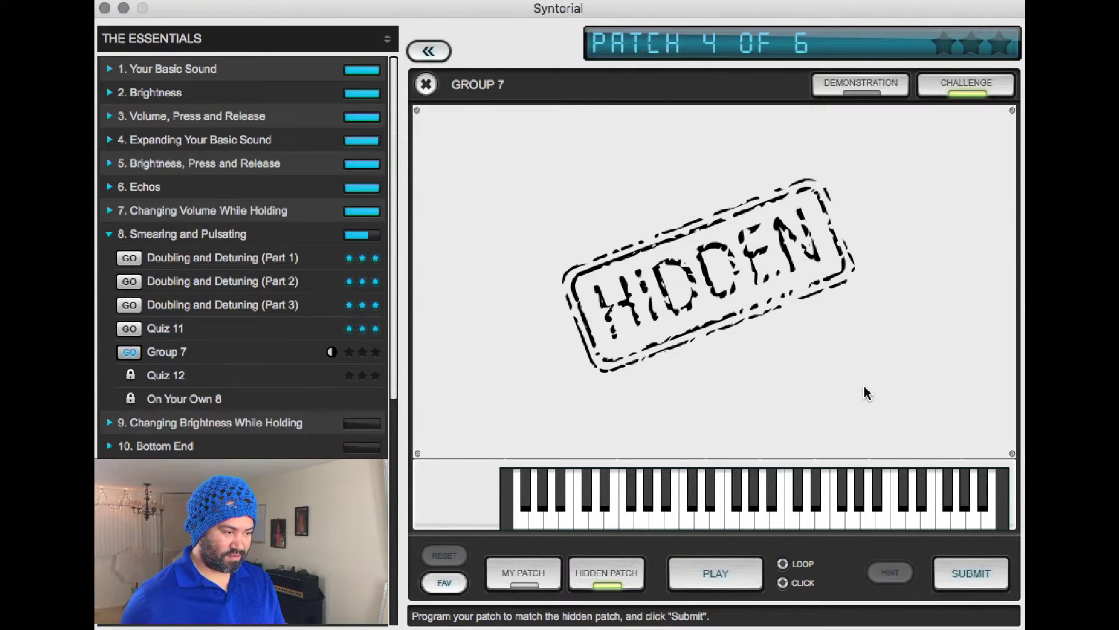
{"action": "key", "text": "Tab"}
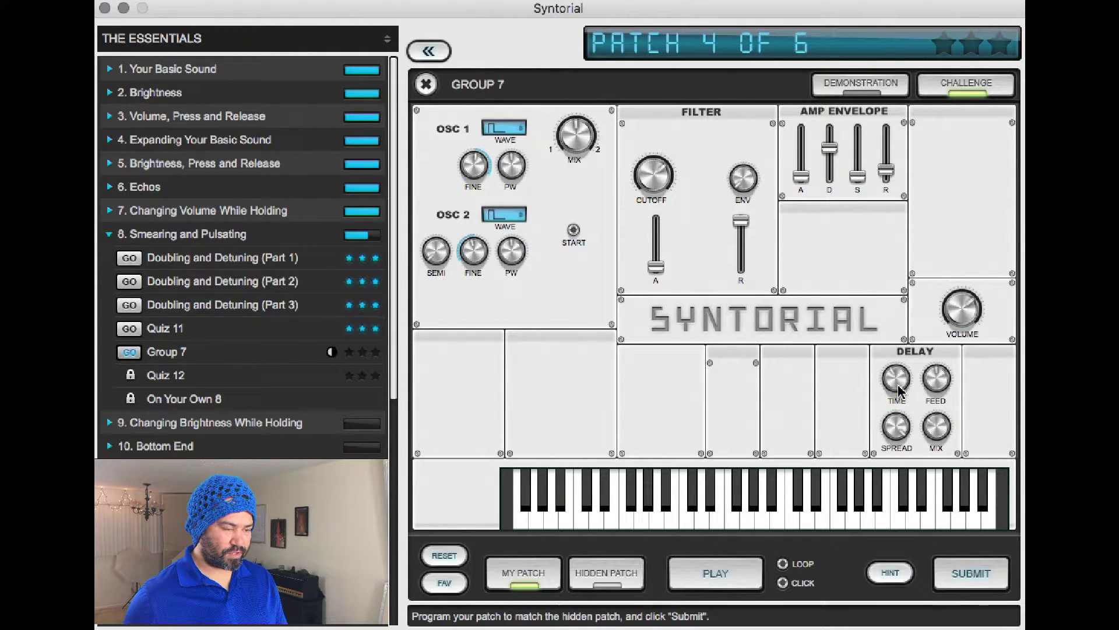
Check the delay time setting of the editable patch against the echoes of the hidden patch
{"action": "mouse_move", "coordinate": [900, 387]}
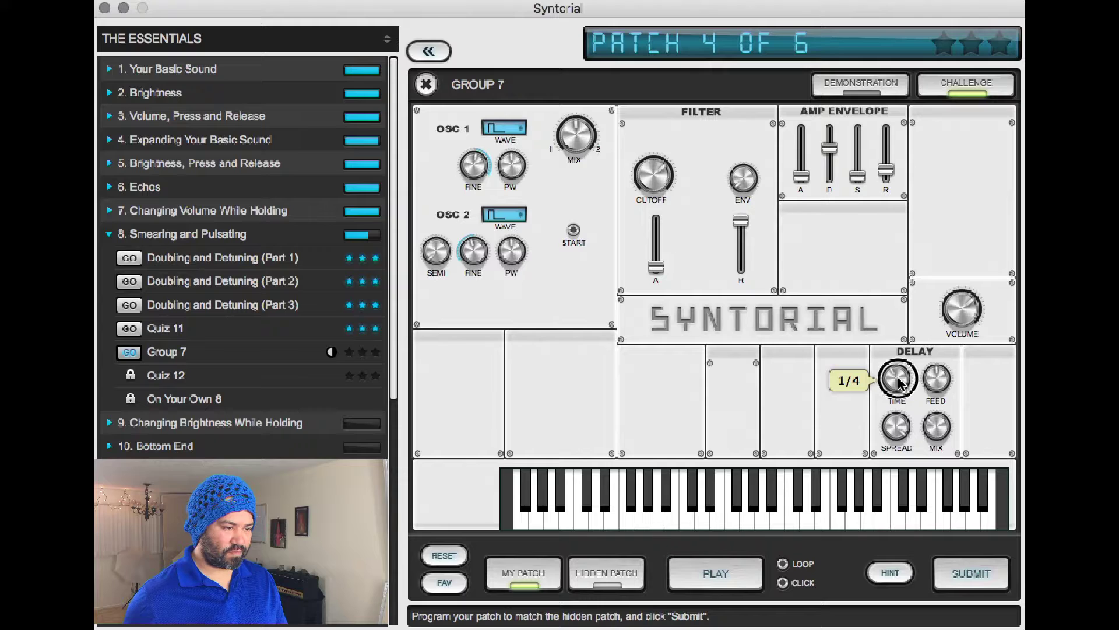
{"action": "key", "text": "Tab"}
{"action": "key", "text": "Tab"}
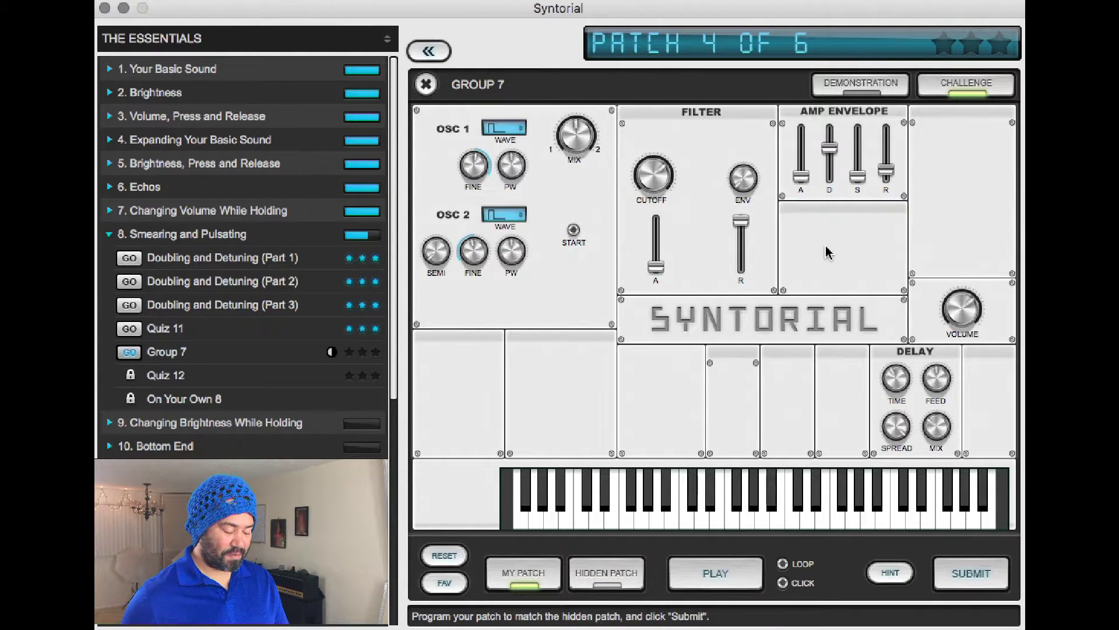
Play single high and low notes on the hidden patch to examine its tone, decay and echoes
{"action": "key", "text": "Tab"}
{"action": "key", "text": "a"}
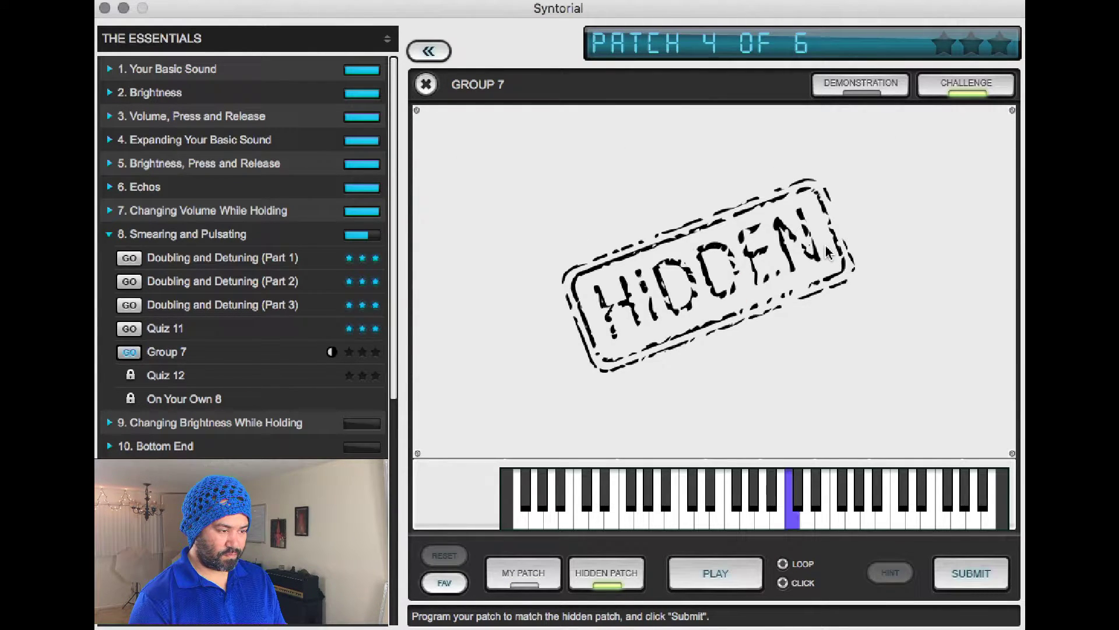
{"action": "key", "text": "a"}
{"action": "key", "text": "a"}
{"action": "key", "text": "a"}
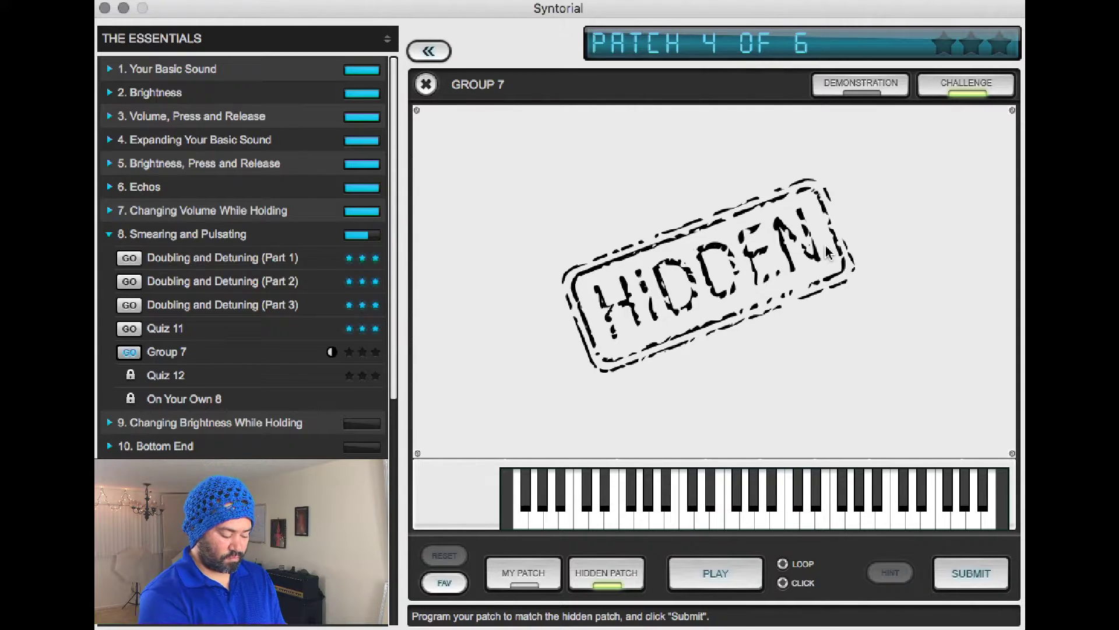
{"action": "key", "text": "z"}
{"action": "key", "text": "a"}
{"action": "key", "text": "a"}
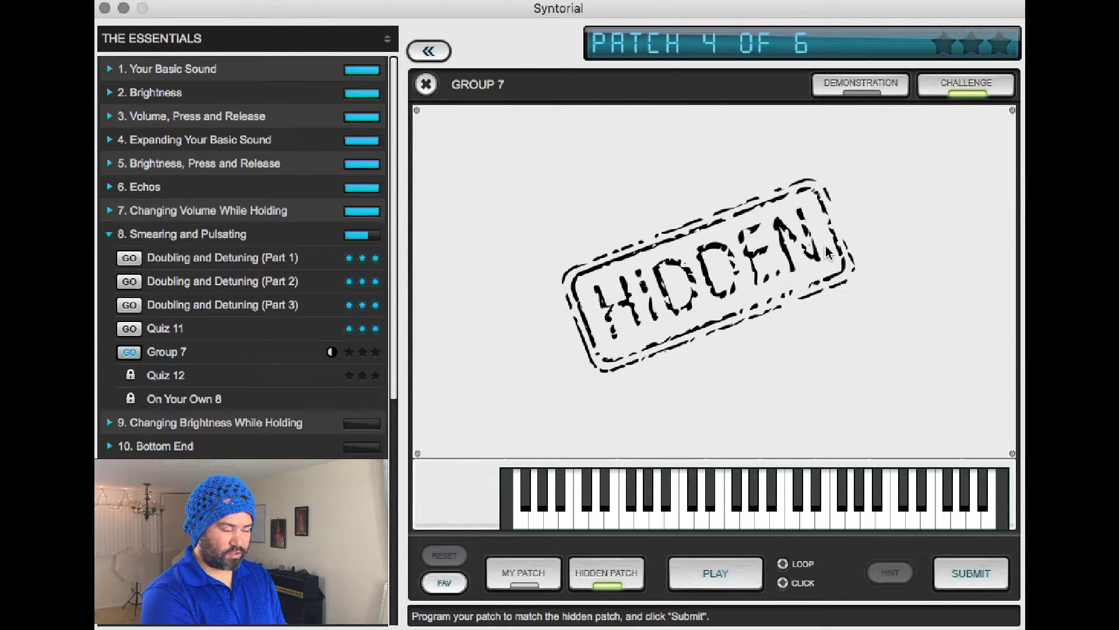
{"action": "key", "text": "Tab"}
{"action": "key", "text": "Tab"}
{"action": "key", "text": "a"}
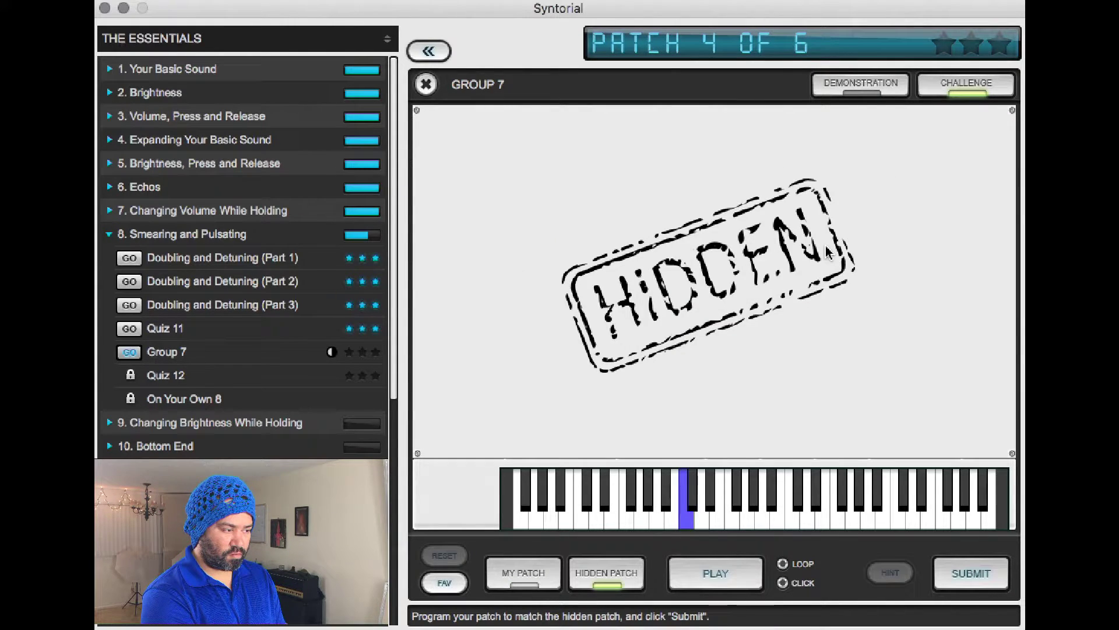
{"action": "key", "text": "a"}
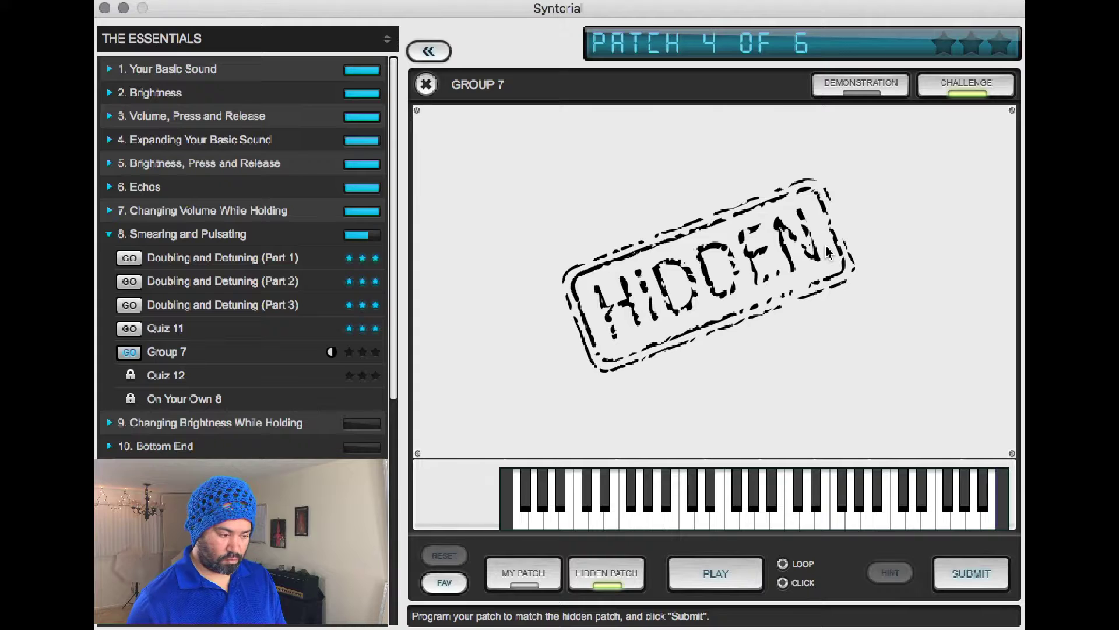
Alternate between the editable and hidden patches again, comparing their brightness and delay feedback
{"action": "key", "text": "Tab"}
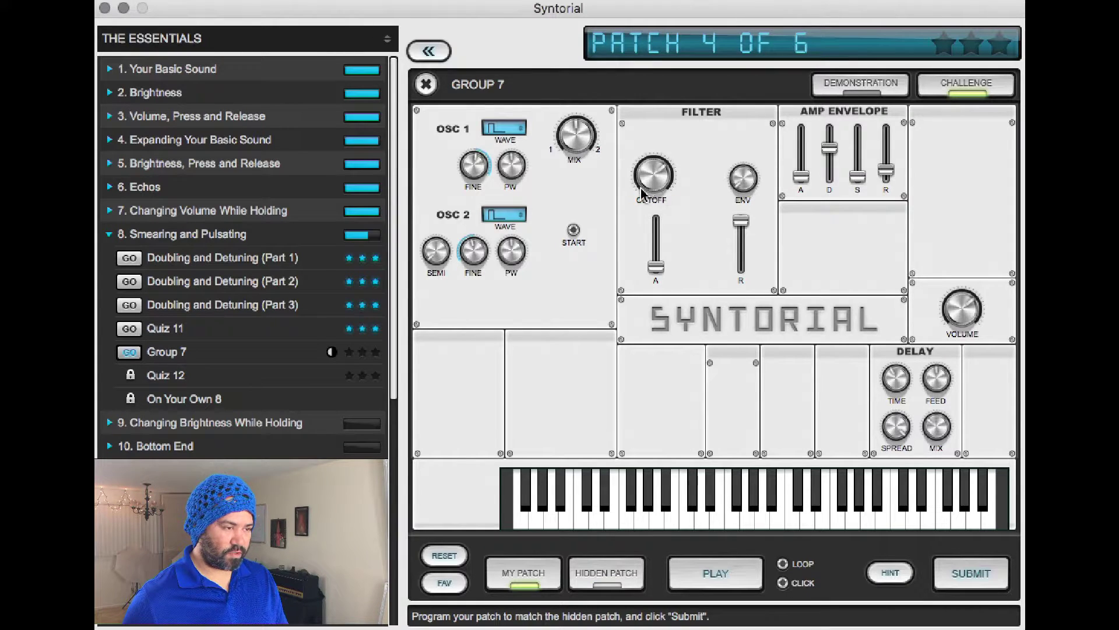
{"action": "key", "text": "Tab"}
{"action": "key", "text": "k"}
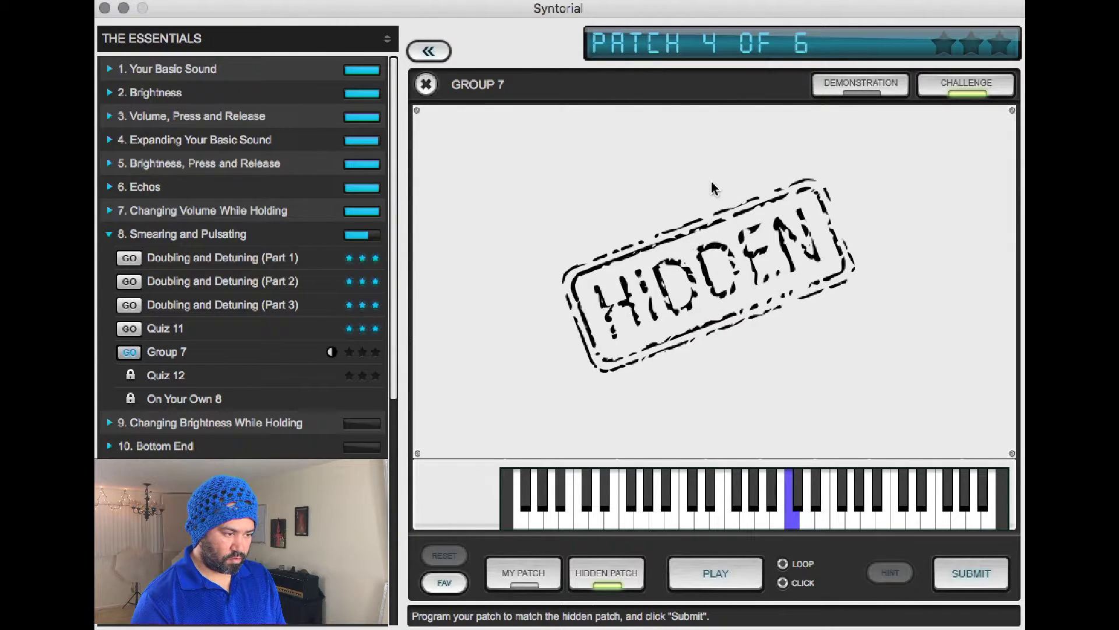
{"action": "key", "text": "Tab"}
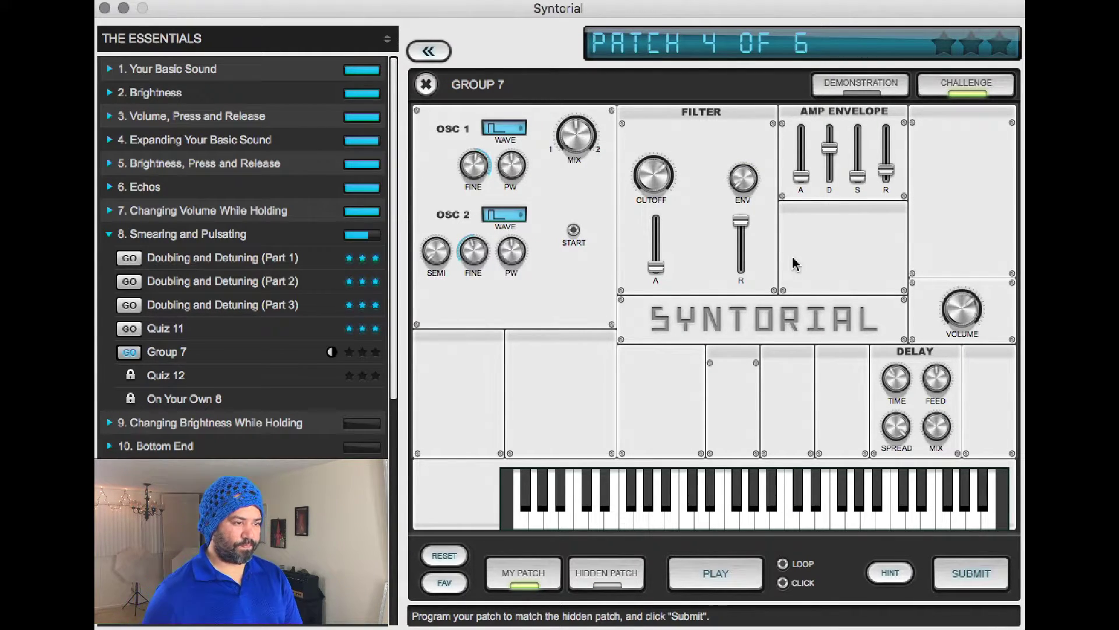
{"action": "key", "text": "Tab"}
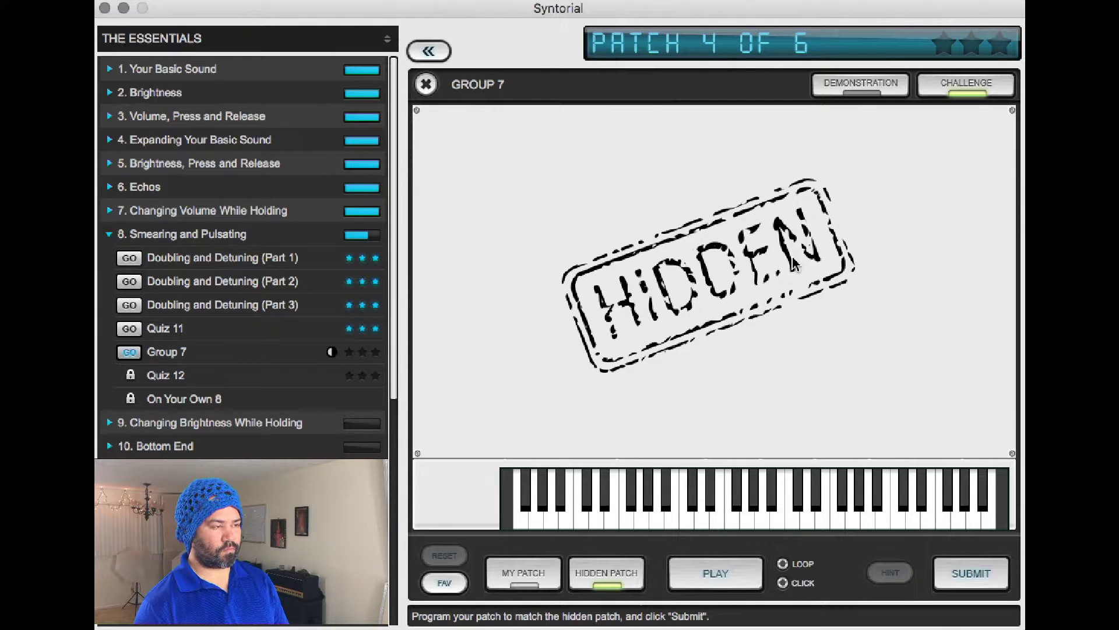
{"action": "key", "text": "Tab"}
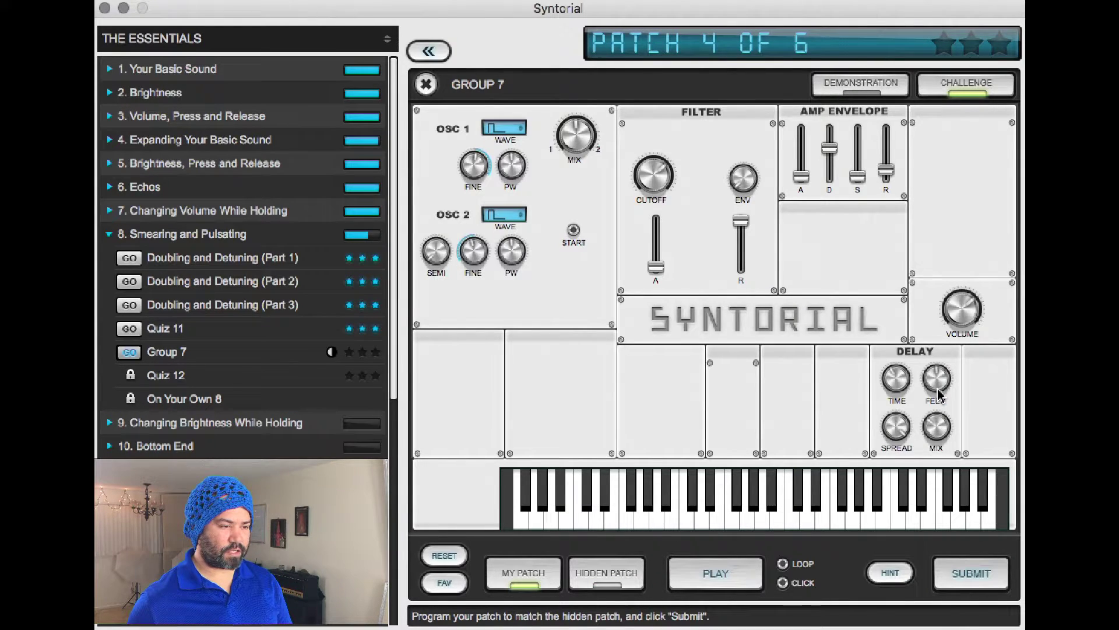
{"action": "mouse_move", "coordinate": [939, 392]}
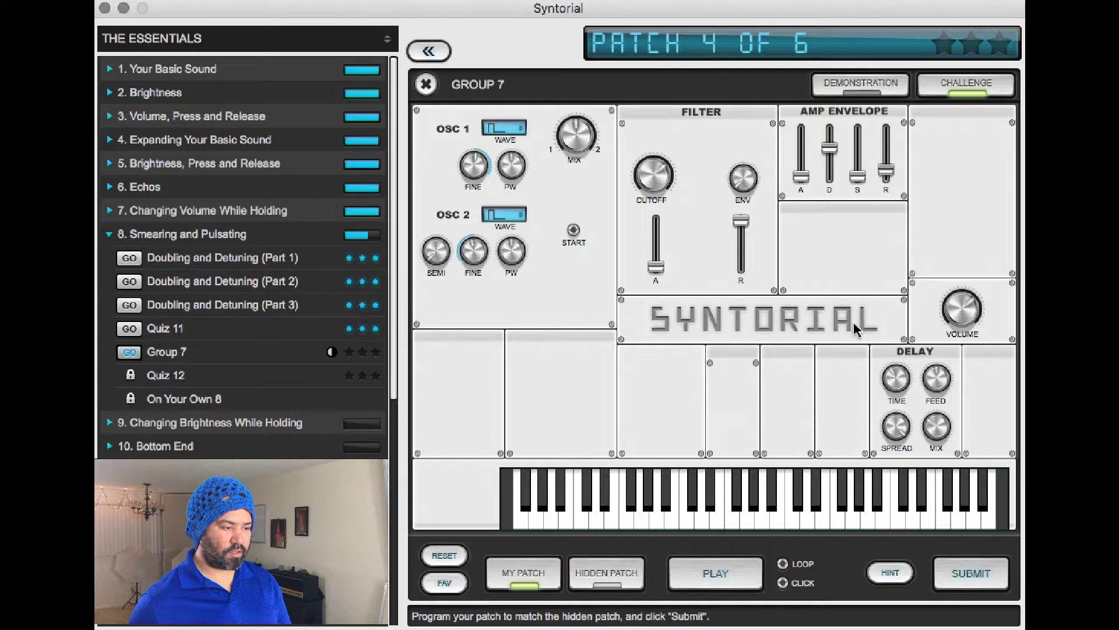
{"action": "key", "text": "Tab"}
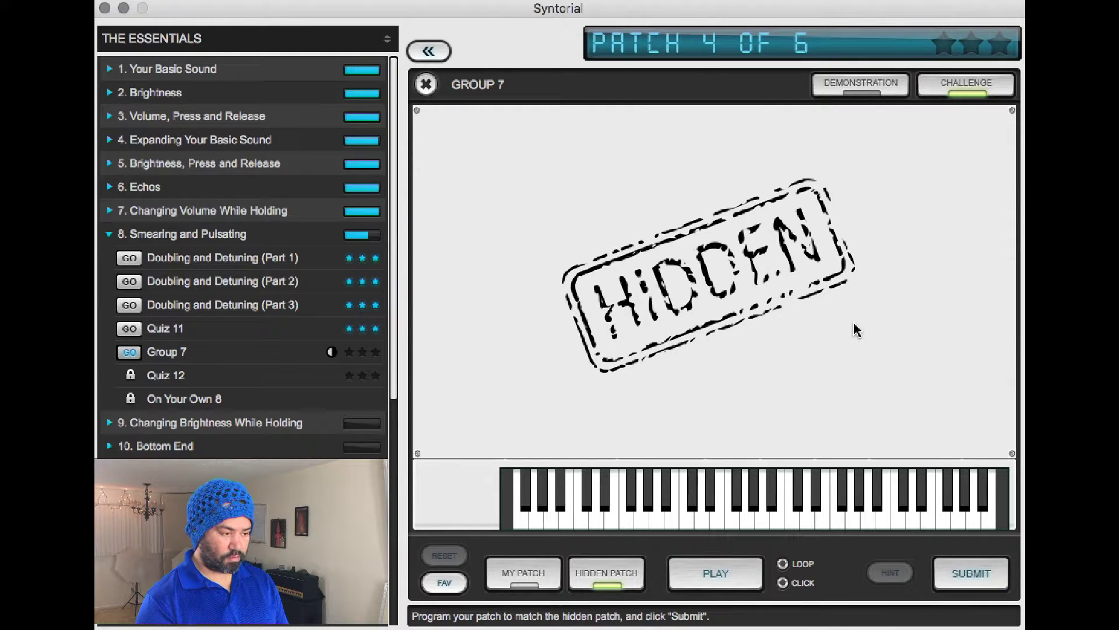
{"action": "key", "text": "Tab"}
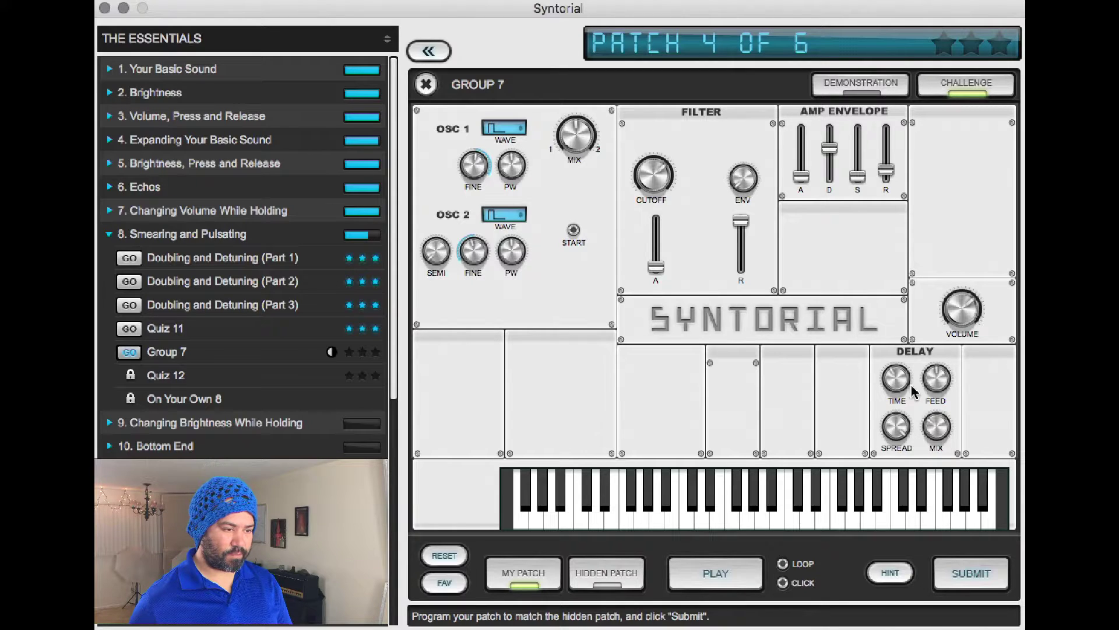
Fine-adjust the delay time and filter cutoff slightly upward, and compare the result with the hidden patch
{"action": "left_click_drag", "start_coordinate": [911, 386], "coordinate": [908, 370]}
{"action": "left_click_drag", "start_coordinate": [653, 175], "coordinate": [654, 169]}
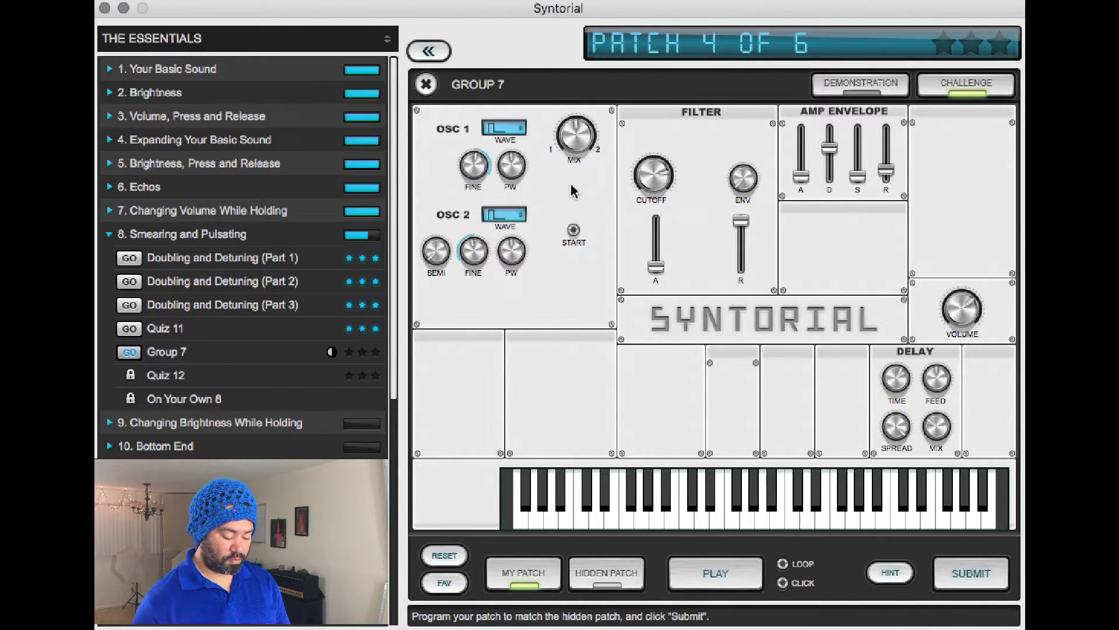
{"action": "key", "text": "Tab"}
{"action": "key", "text": "Tab"}
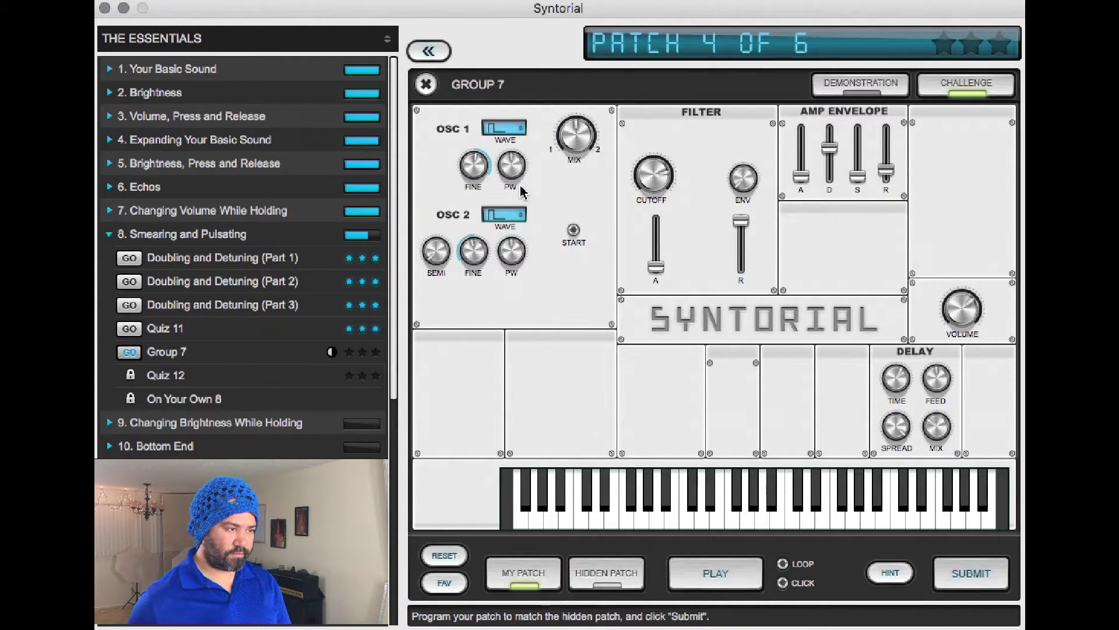
Keep oscillator 1 on the pulse wave, set oscillator 2's pulse width to Thin, and check against the hidden patch
{"action": "left_click", "coordinate": [517, 130]}
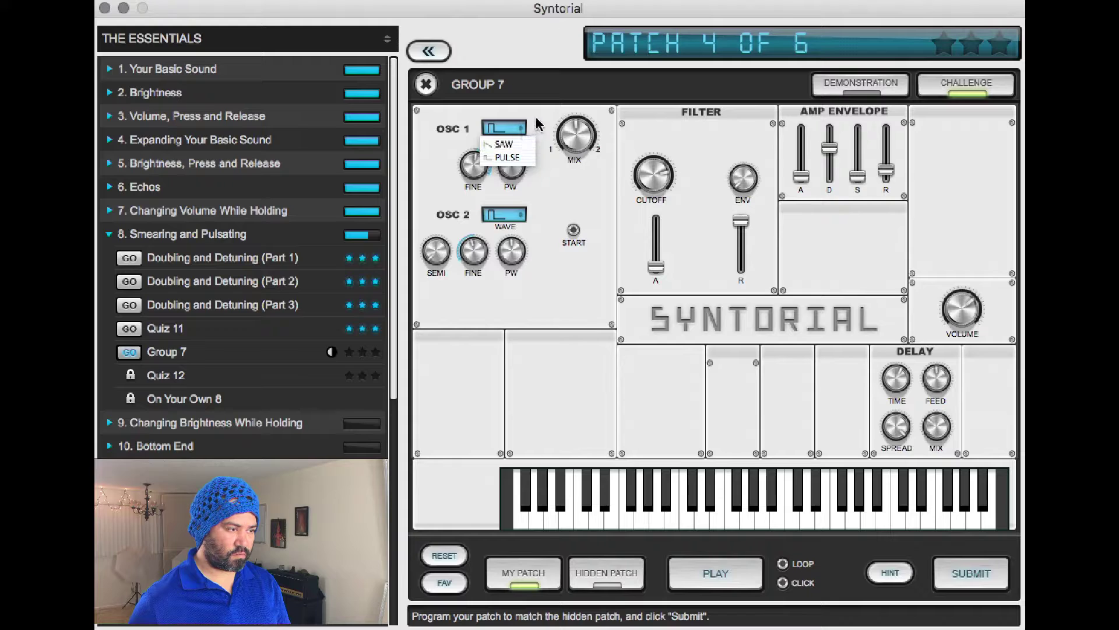
{"action": "left_click", "coordinate": [508, 156]}
{"action": "left_click", "coordinate": [508, 316]}
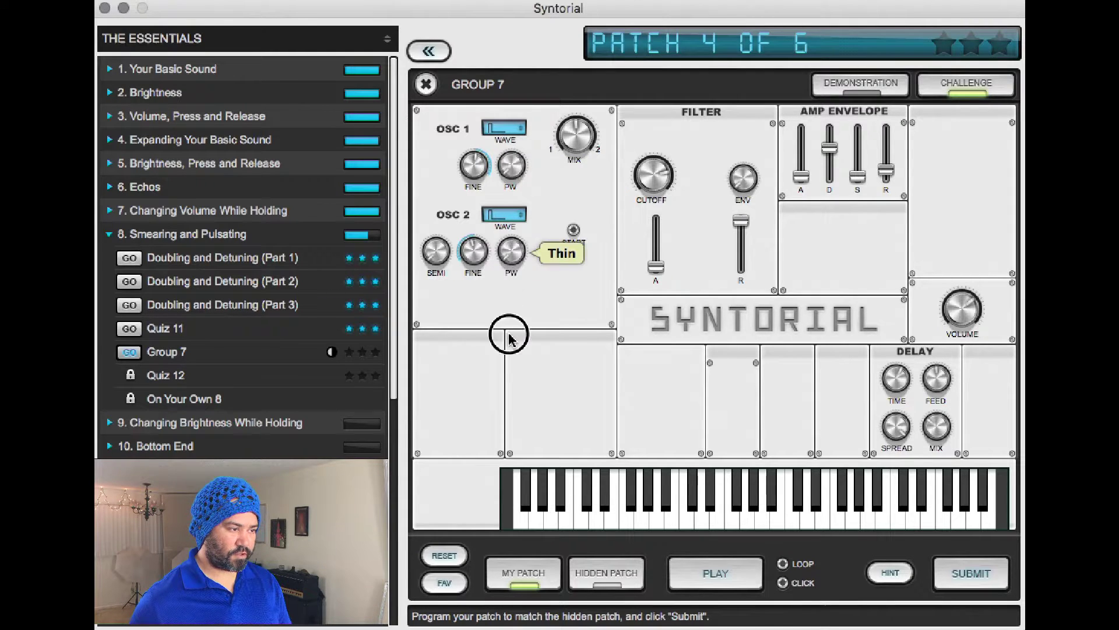
{"action": "key", "text": "Tab"}
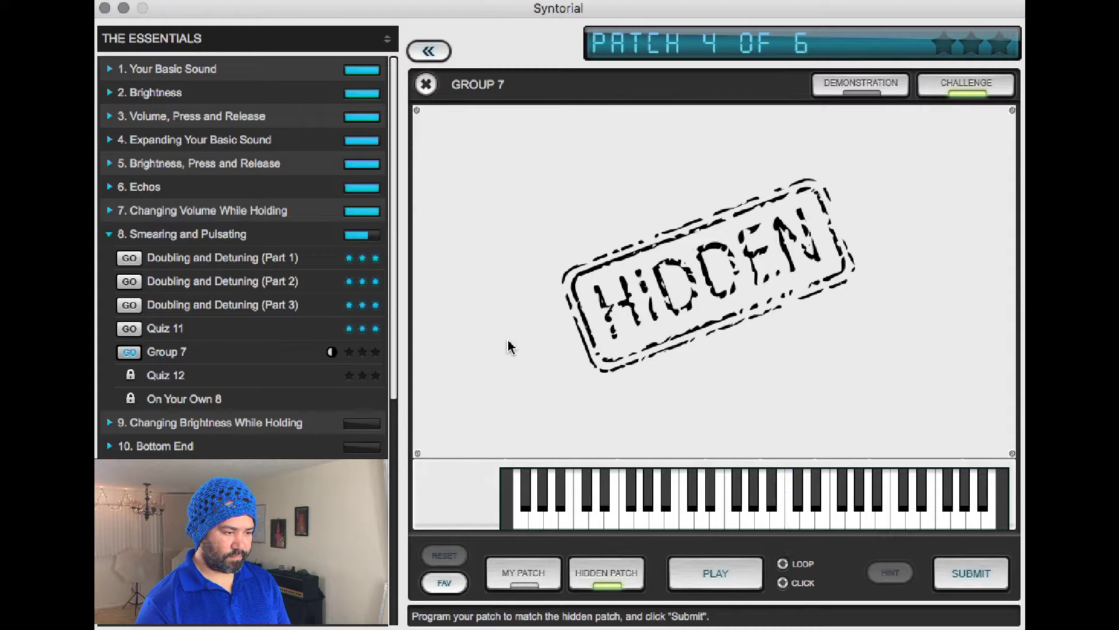
{"action": "key", "text": "Tab"}
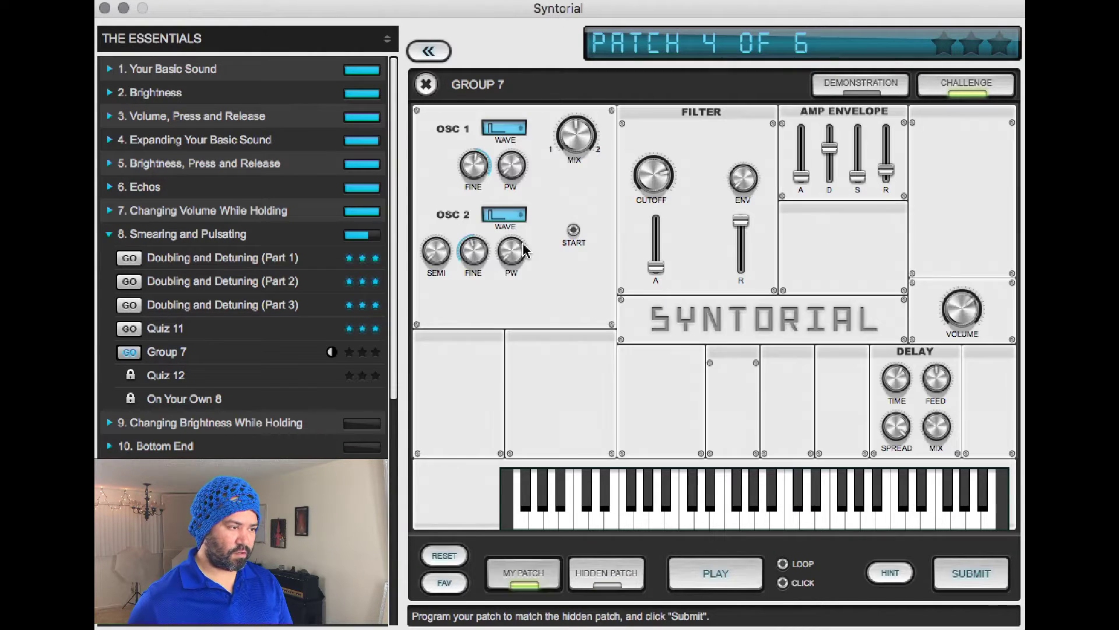
Play low and high notes on both the editable and hidden patches to compare their pulse width and detuning
{"action": "key", "text": "Tab"}
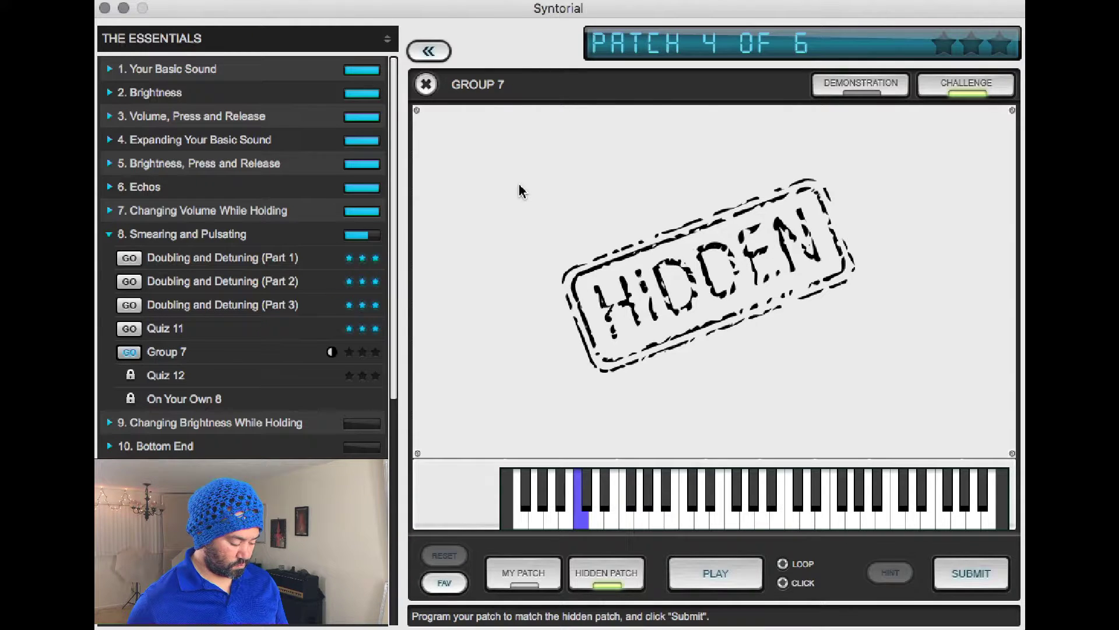
{"action": "key", "text": "Tab"}
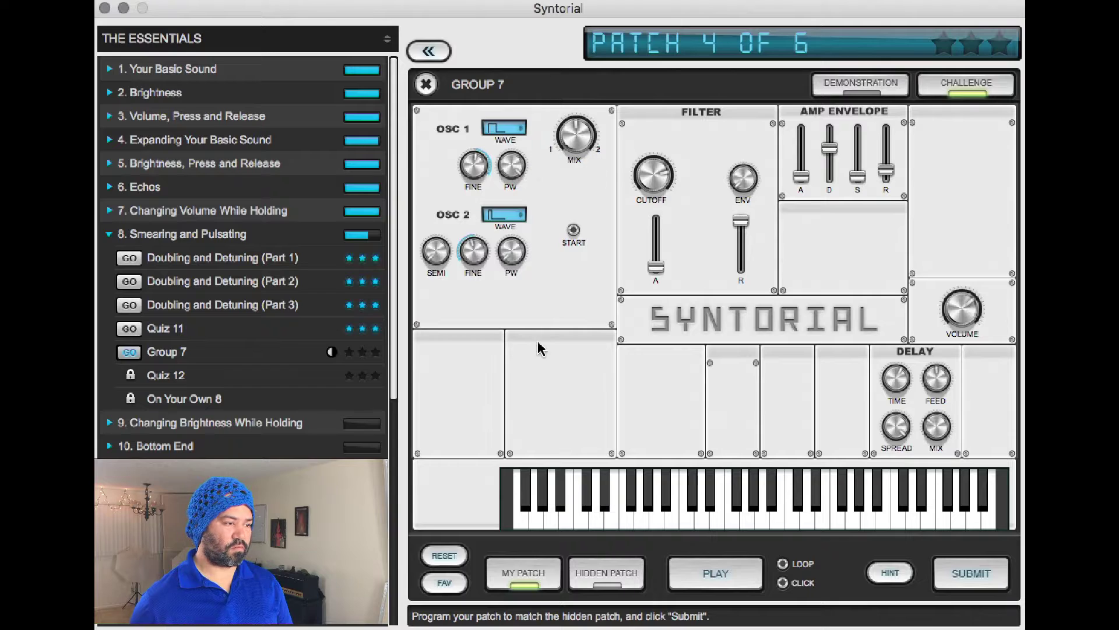
{"action": "key", "text": "a"}
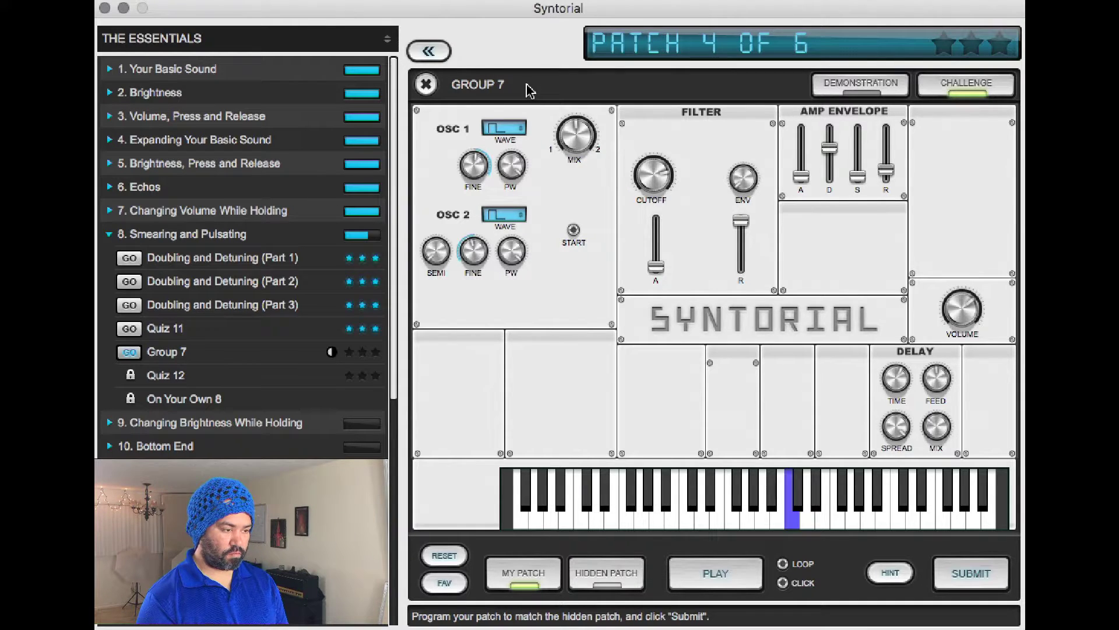
{"action": "key", "text": "Tab"}
{"action": "key", "text": "Tab"}
{"action": "key", "text": "Tab"}
{"action": "key", "text": "Tab"}
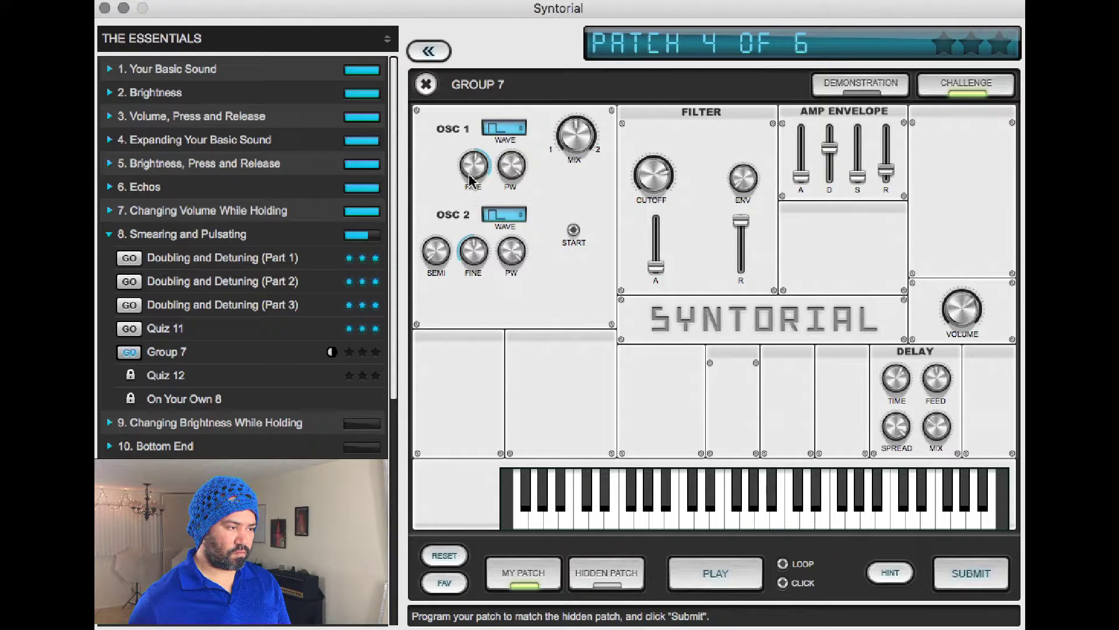
{"action": "key", "text": "Tab"}
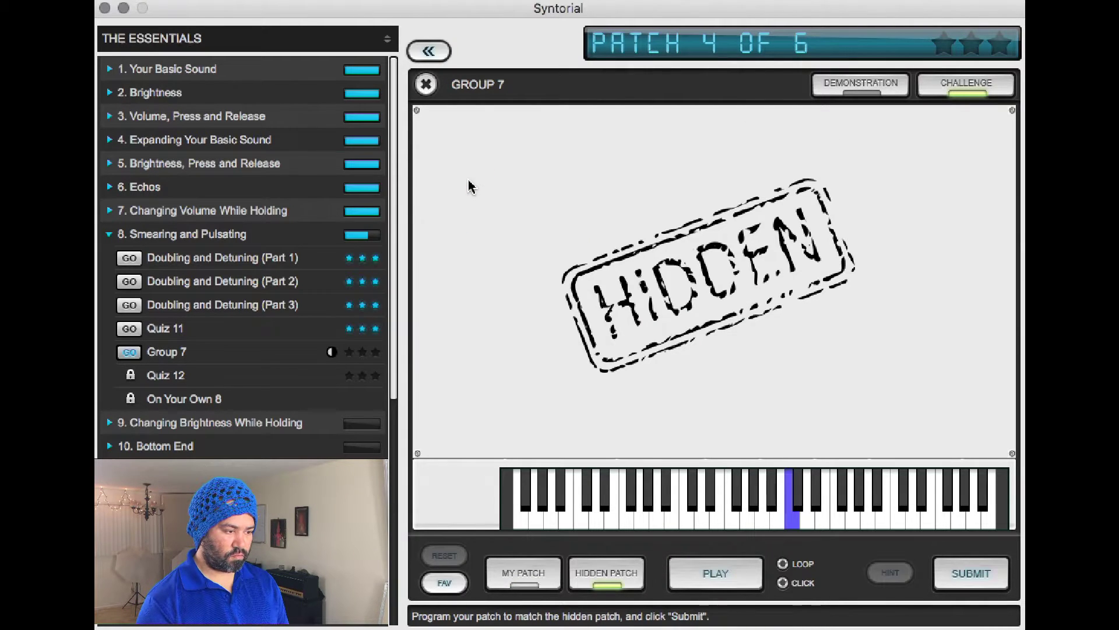
{"action": "key", "text": "Tab"}
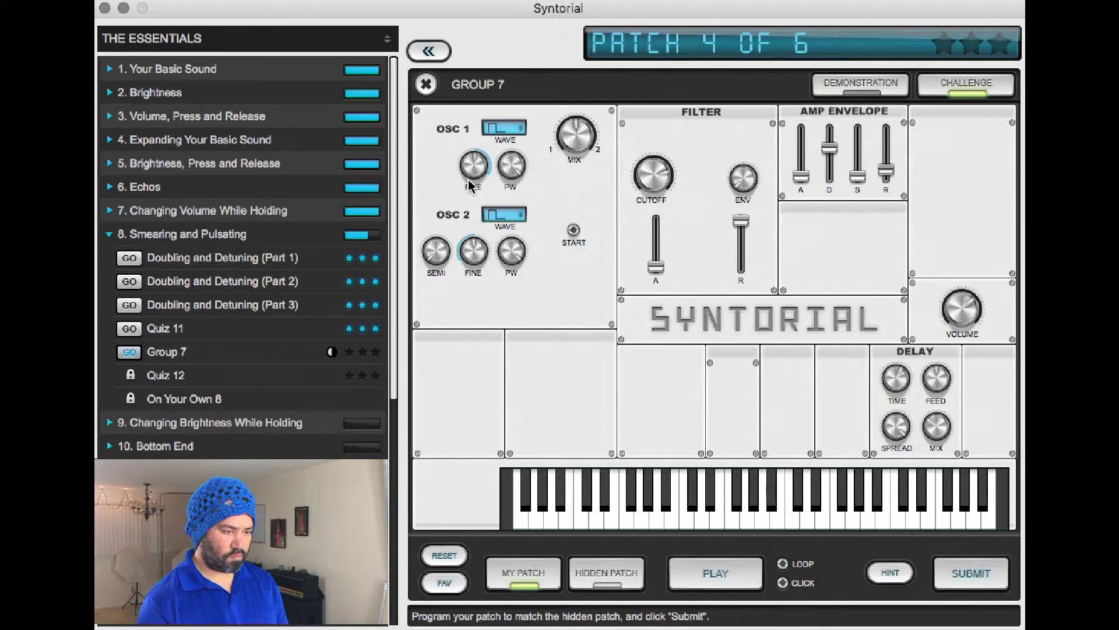
Raise the amp envelope decay slightly and check it against the hidden patch
{"action": "left_click_drag", "start_coordinate": [839, 149], "coordinate": [840, 144]}
{"action": "key", "text": "Tab"}
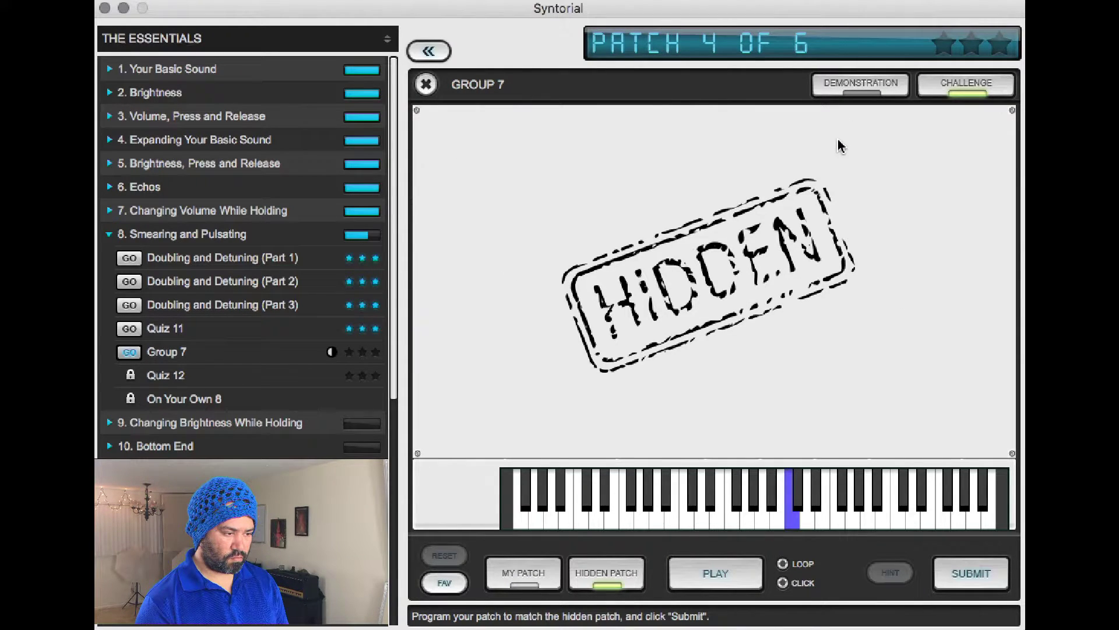
Alternate between the editable and hidden patches on the same held note to compare their decay and echoes
{"action": "key", "text": "Tab"}
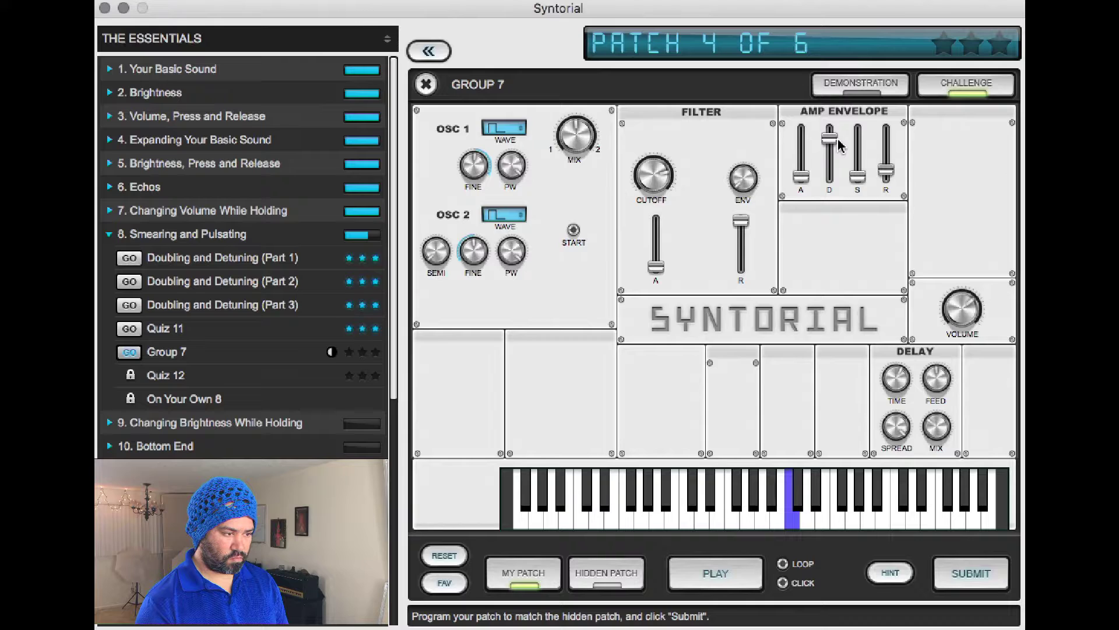
{"action": "key", "text": "Tab"}
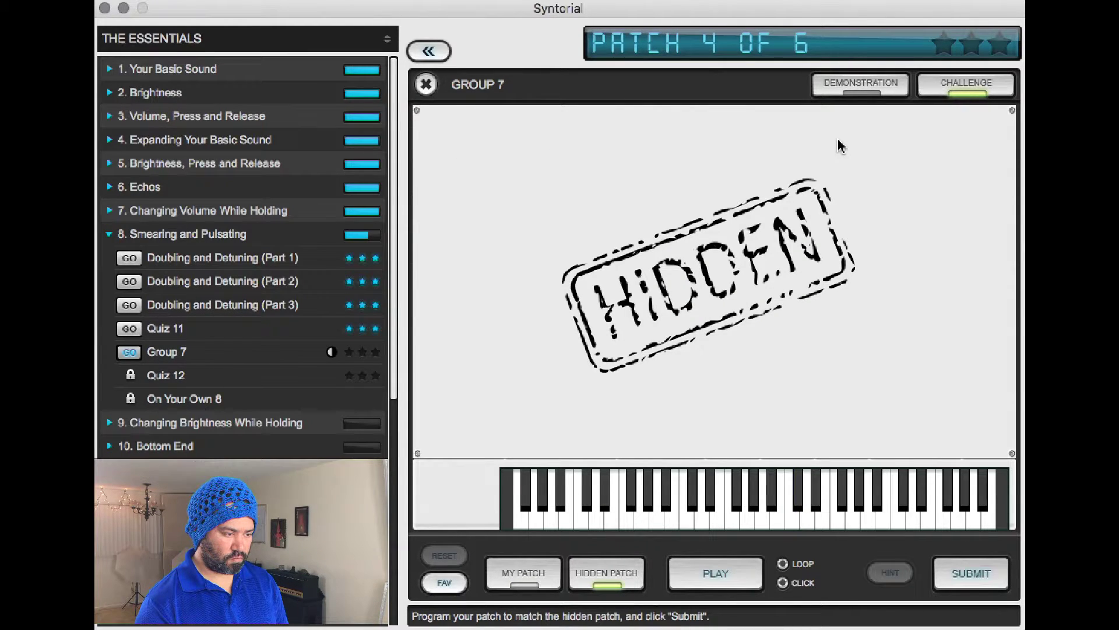
{"action": "key", "text": "Tab"}
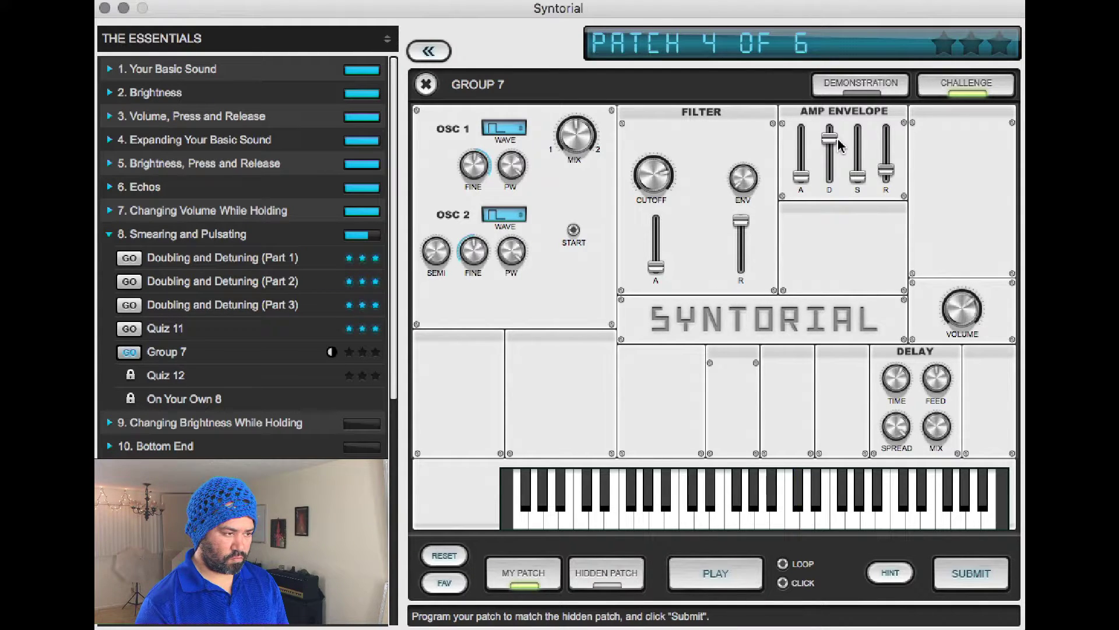
{"action": "key", "text": "Tab"}
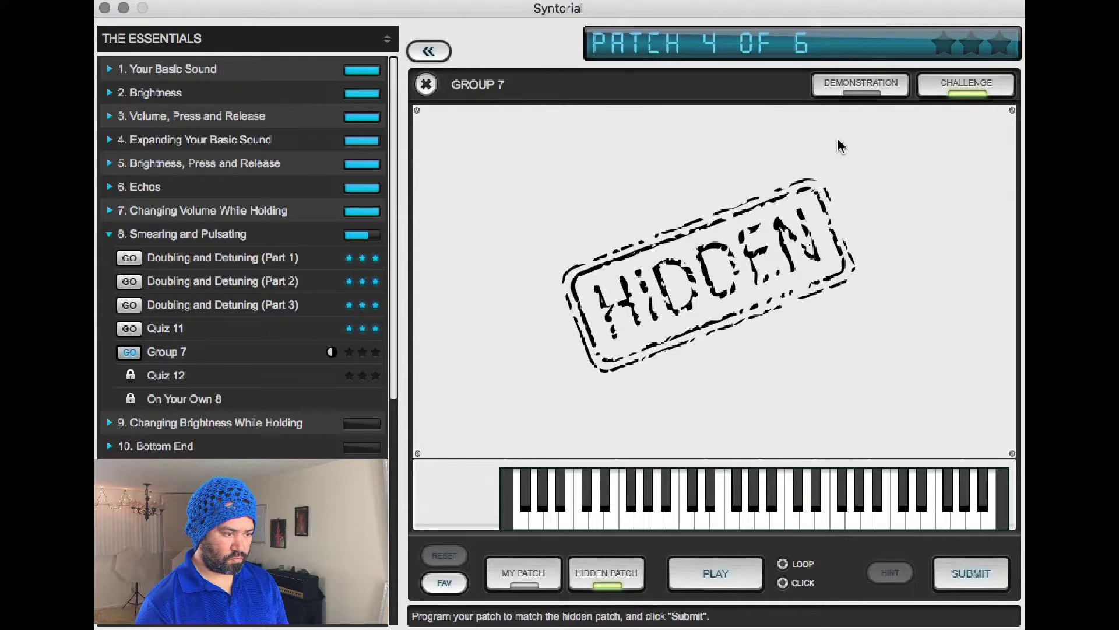
{"action": "key", "text": "Tab"}
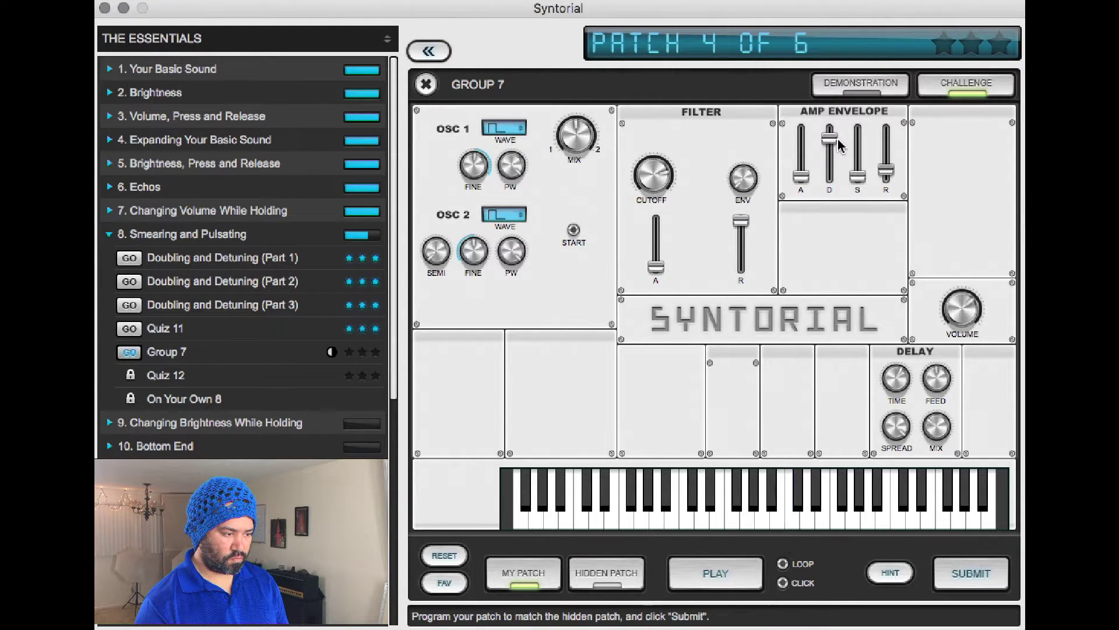
{"action": "key", "text": "Tab"}
{"action": "key", "text": "Tab"}
{"action": "key", "text": "Tab"}
{"action": "key", "text": "Tab"}
{"action": "key", "text": "Tab"}
{"action": "key", "text": "Tab"}
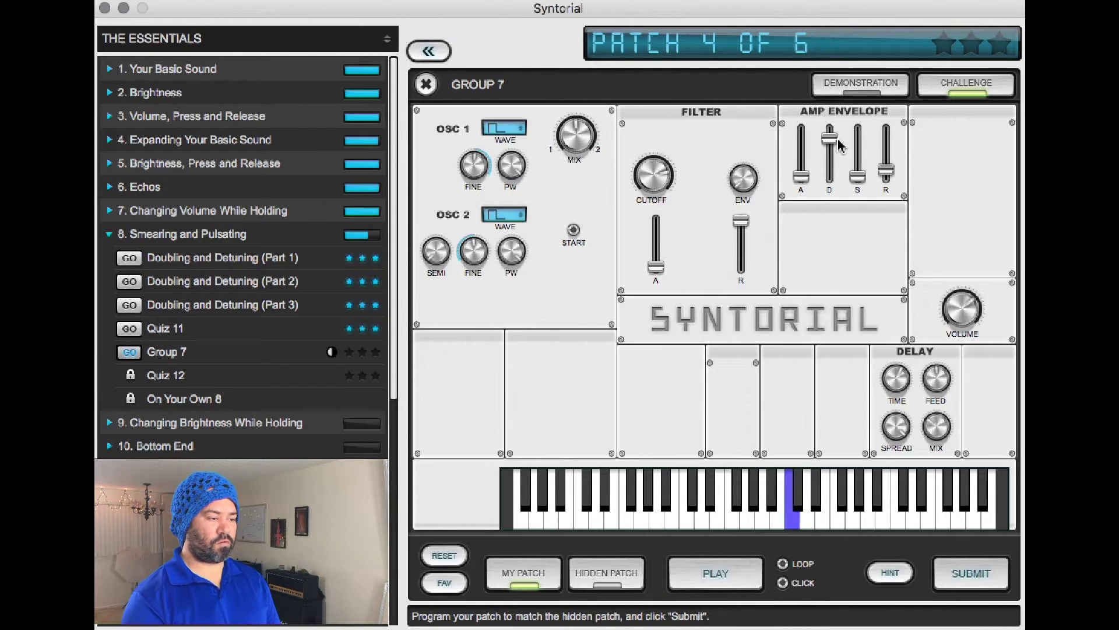
{"action": "key", "text": "Tab"}
{"action": "key", "text": "Tab"}
{"action": "key", "text": "Tab"}
{"action": "key", "text": "Tab"}
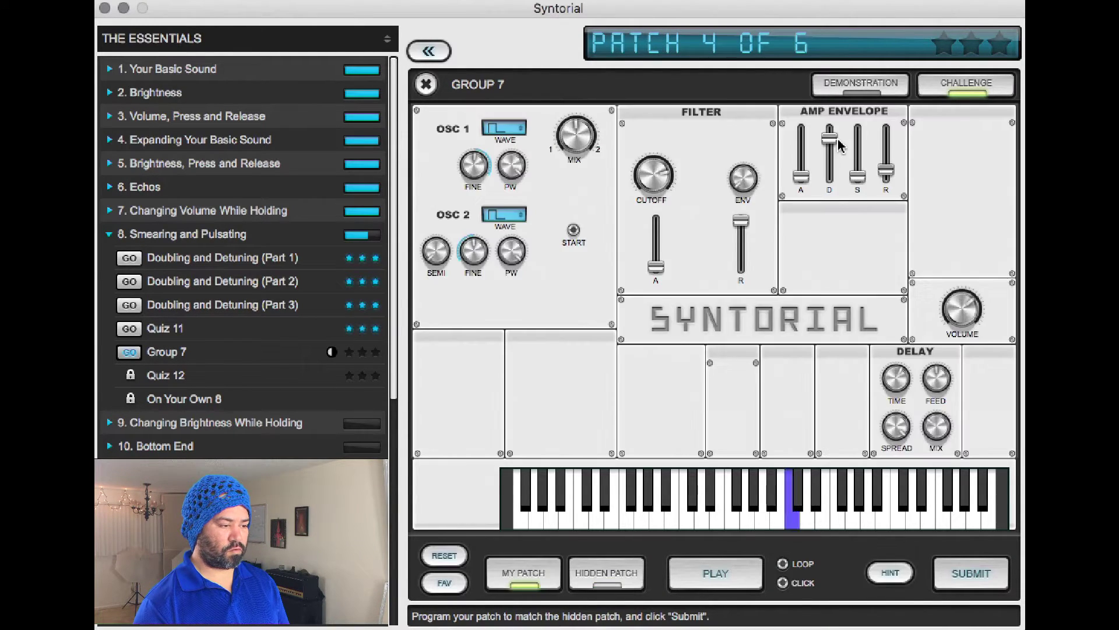
{"action": "key", "text": "Tab"}
{"action": "key", "text": "Tab"}
{"action": "key", "text": "Tab"}
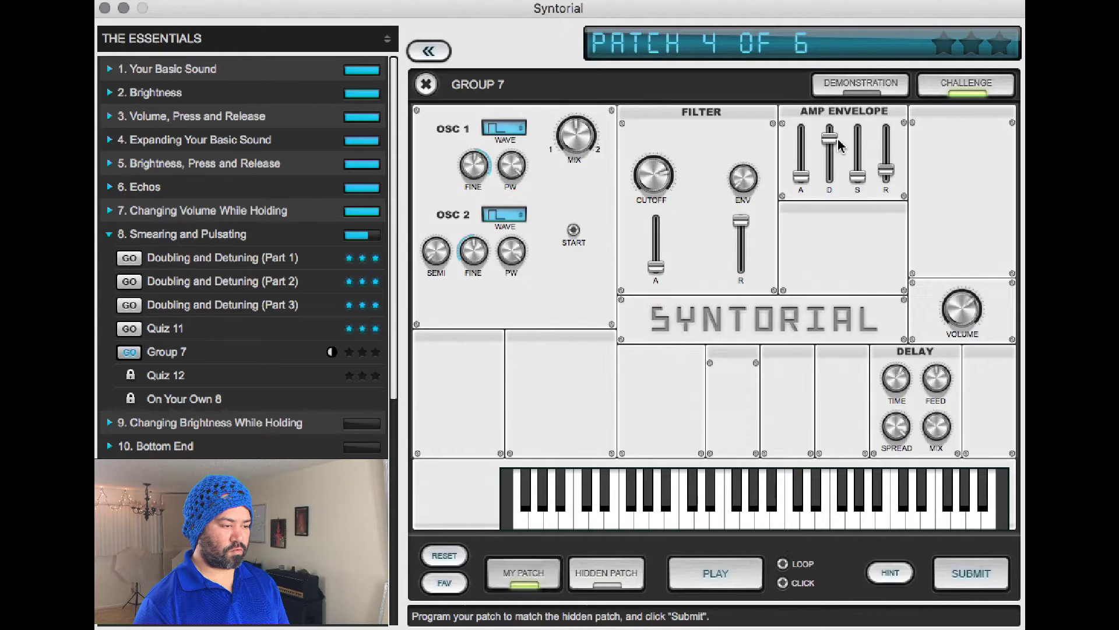
{"action": "key", "text": "Tab"}
{"action": "key", "text": "Tab"}
{"action": "key", "text": "Tab"}
{"action": "key", "text": "Tab"}
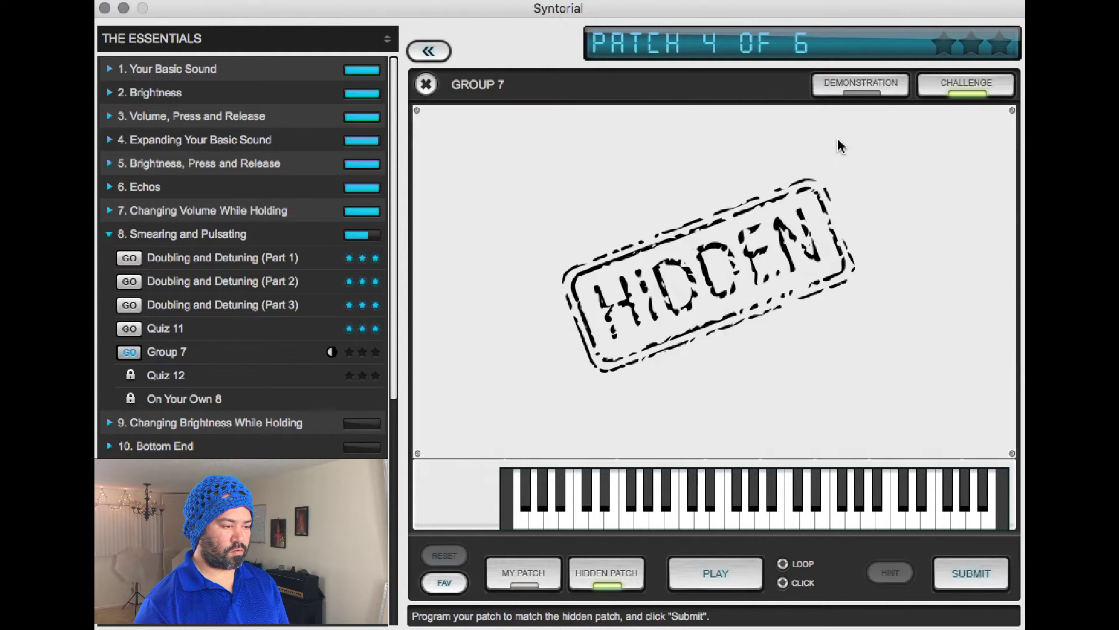
{"action": "key", "text": "Tab"}
{"action": "key", "text": "Tab"}
{"action": "key", "text": "Tab"}
{"action": "key", "text": "Tab"}
{"action": "key", "text": "Tab"}
{"action": "key", "text": "Tab"}
{"action": "key", "text": "Tab"}
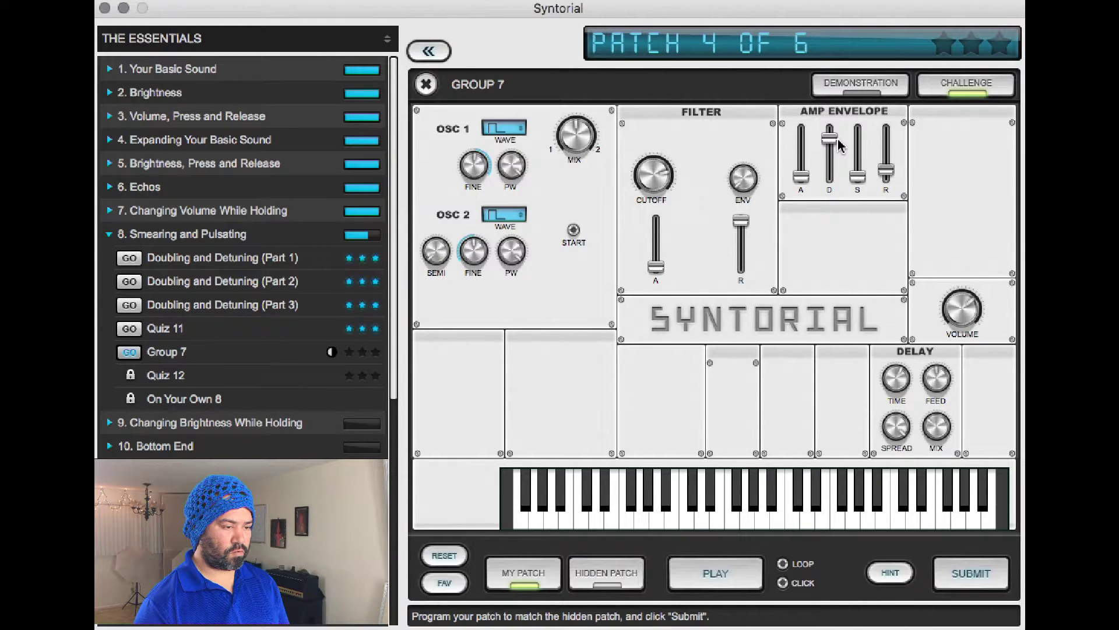
{"action": "key", "text": "Tab"}
{"action": "key", "text": "Tab"}
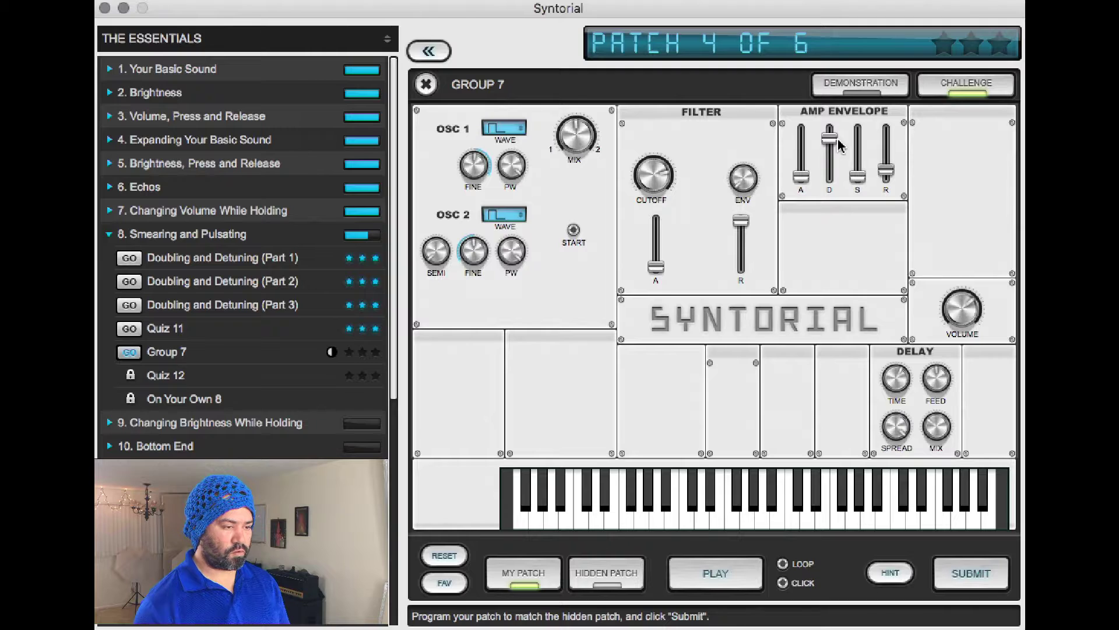
Lower the delay mix to Dry 87% – Wet 13% and compare the echoes with the hidden patch
{"action": "left_click_drag", "start_coordinate": [936, 423], "coordinate": [932, 442]}
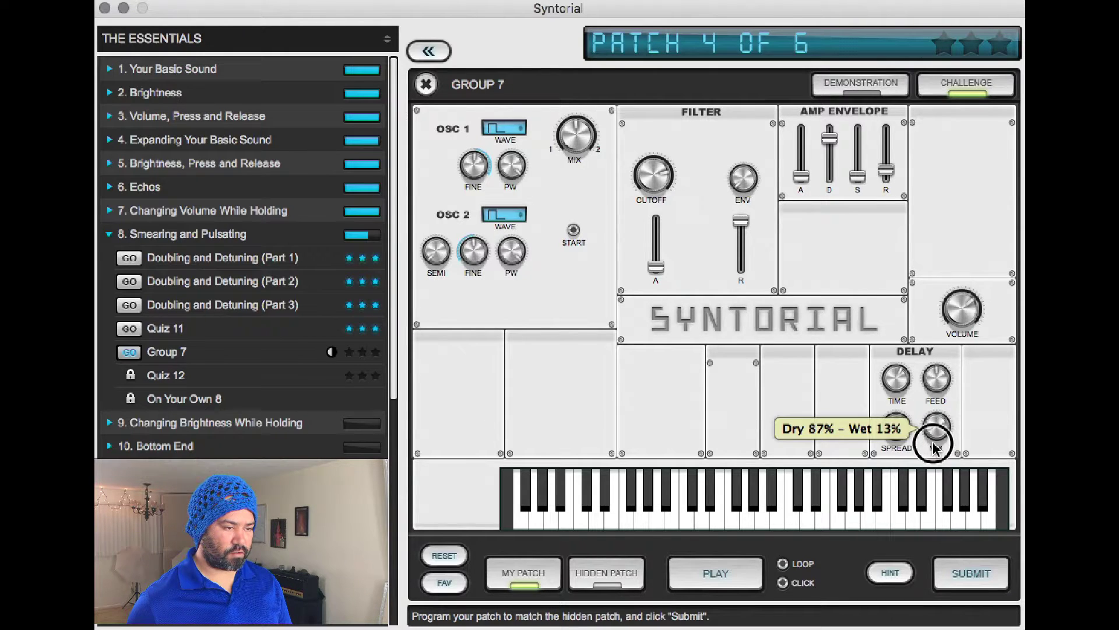
{"action": "key", "text": "Tab"}
{"action": "key", "text": "Tab"}
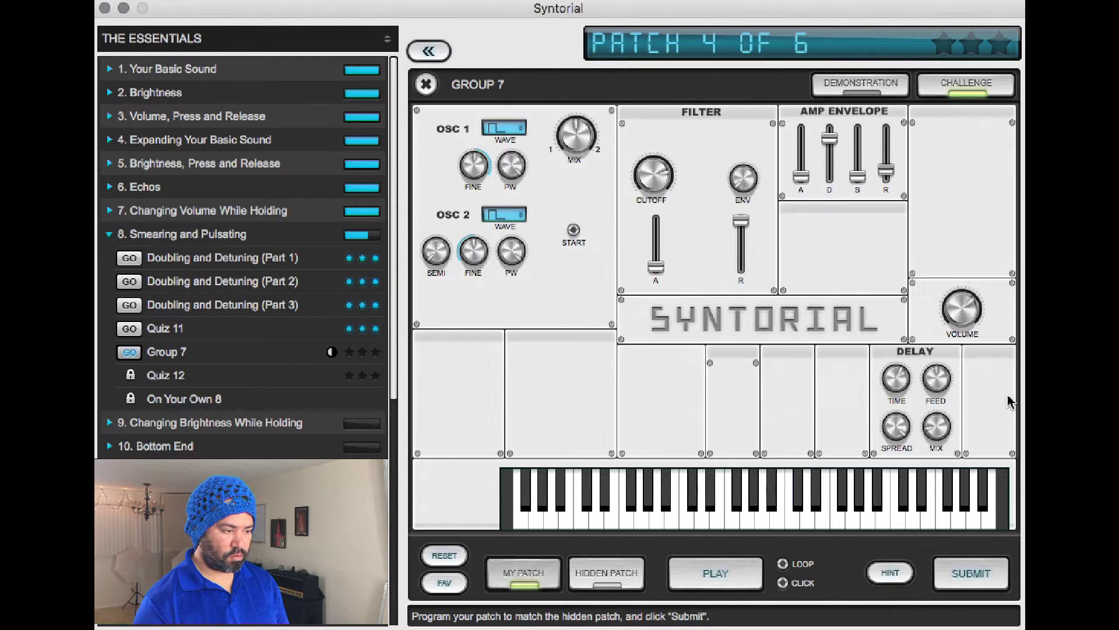
{"action": "key", "text": "Tab"}
{"action": "key", "text": "Tab"}
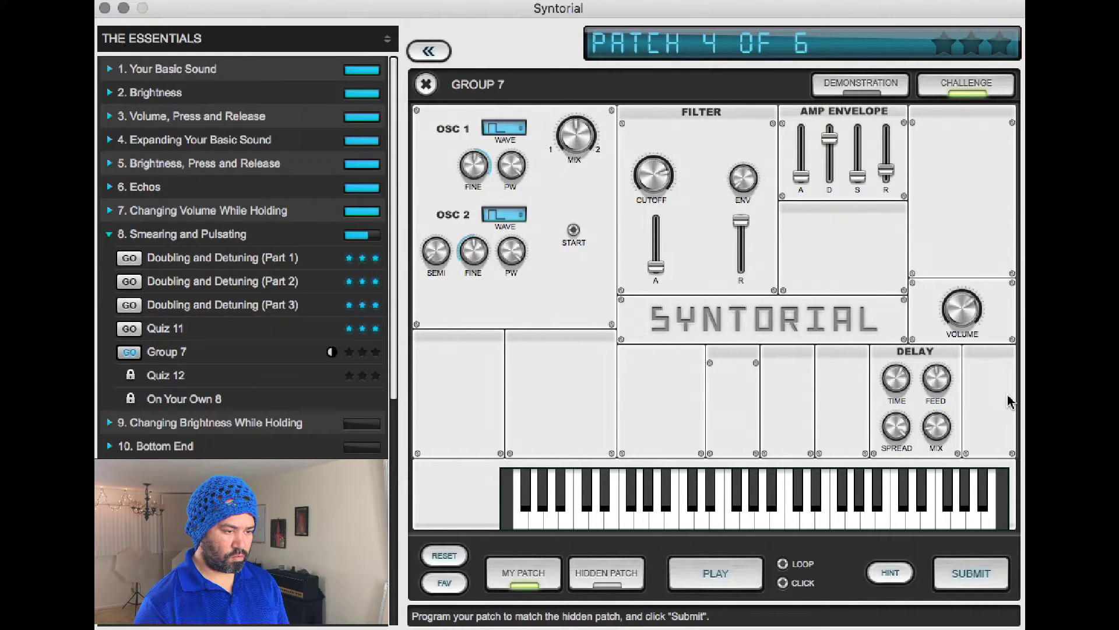
{"action": "key", "text": "Tab"}
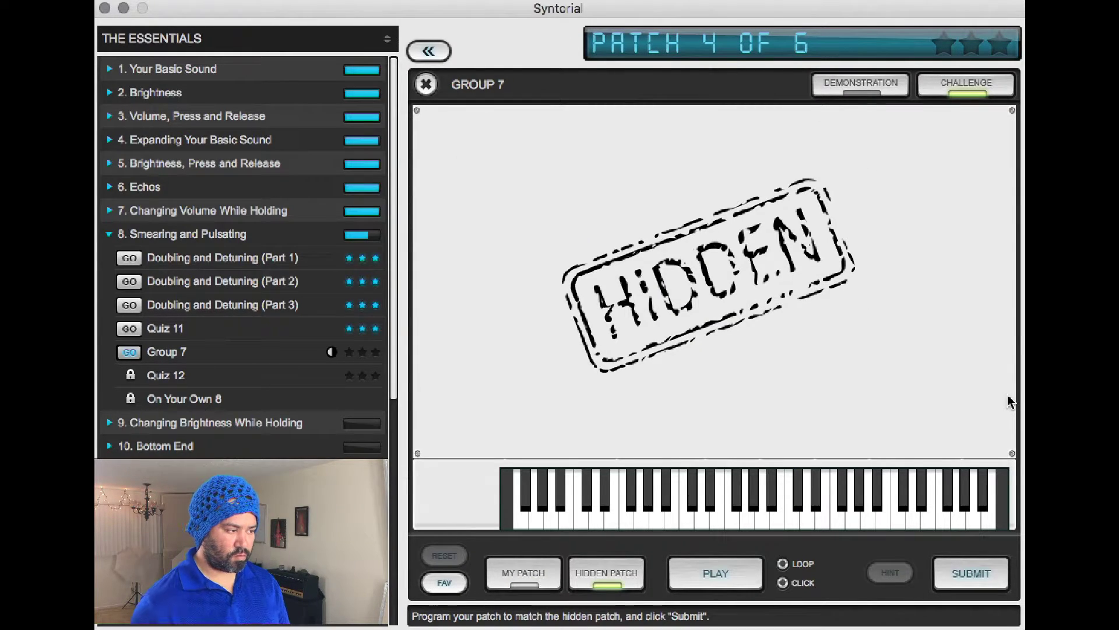
Raise the delay feedback slightly on the editable patch and check it against the hidden patch
{"action": "key", "text": "Tab"}
{"action": "left_click_drag", "start_coordinate": [938, 376], "coordinate": [943, 366]}
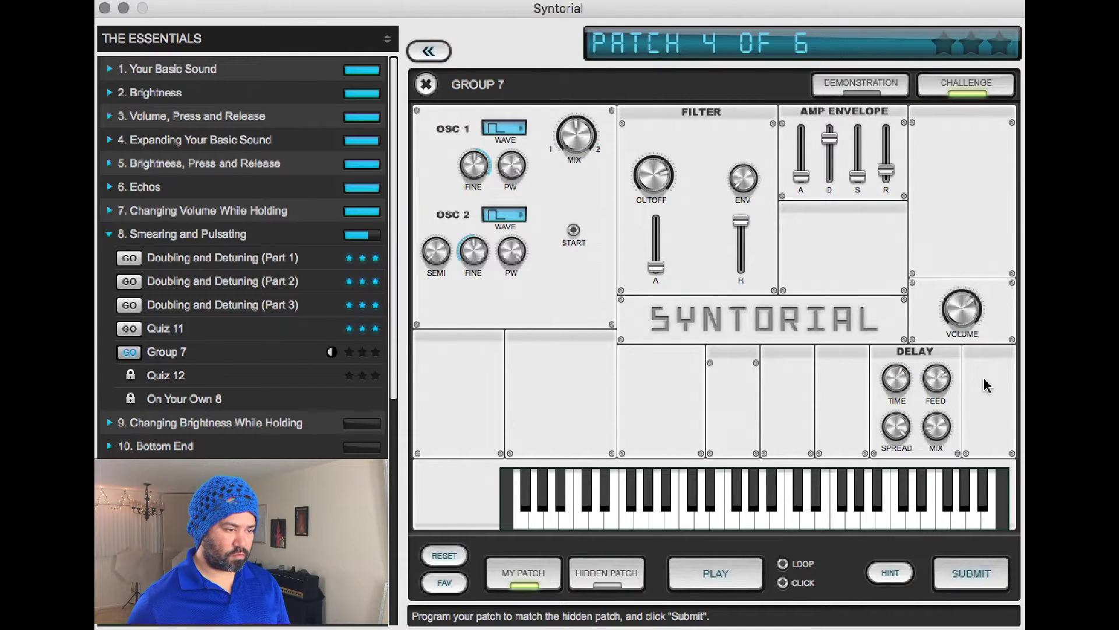
{"action": "key", "text": "Tab"}
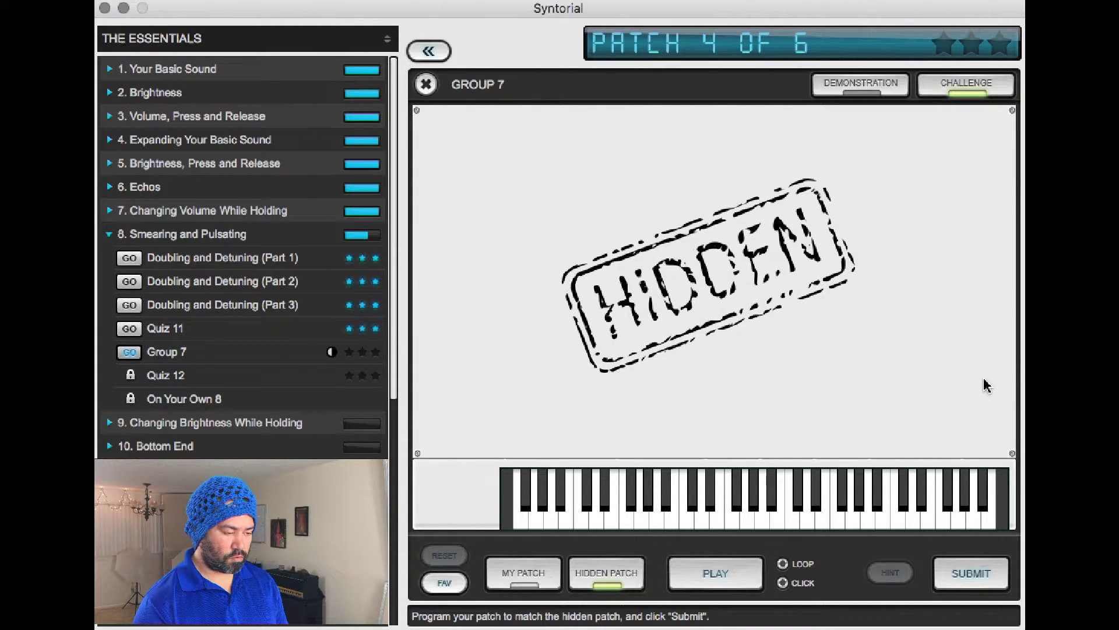
{"action": "key", "text": "Tab"}
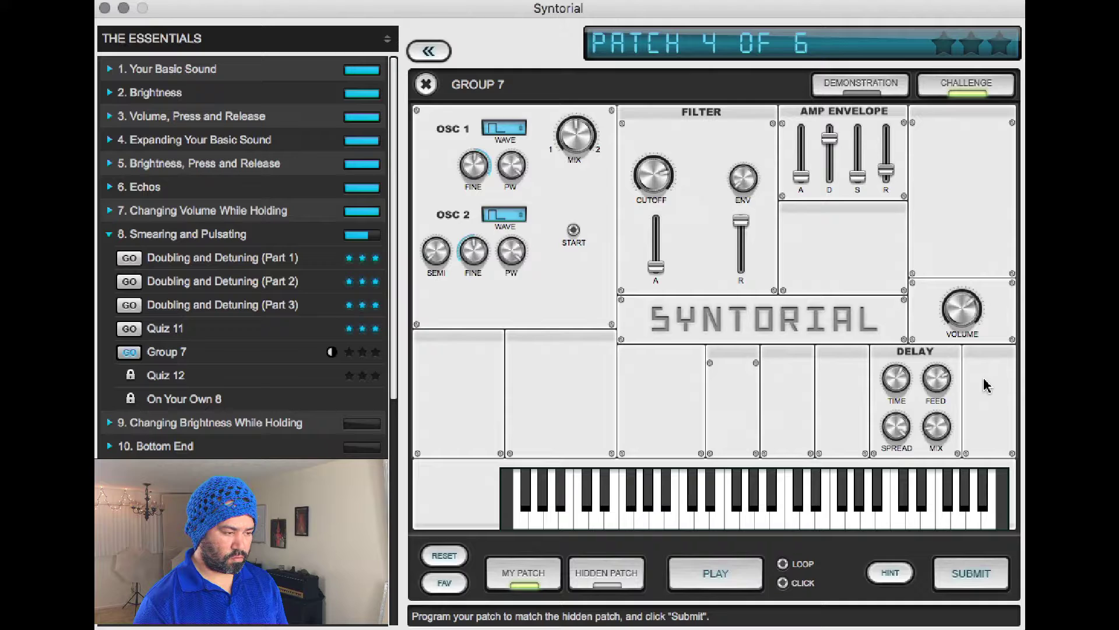
{"action": "key", "text": "Tab"}
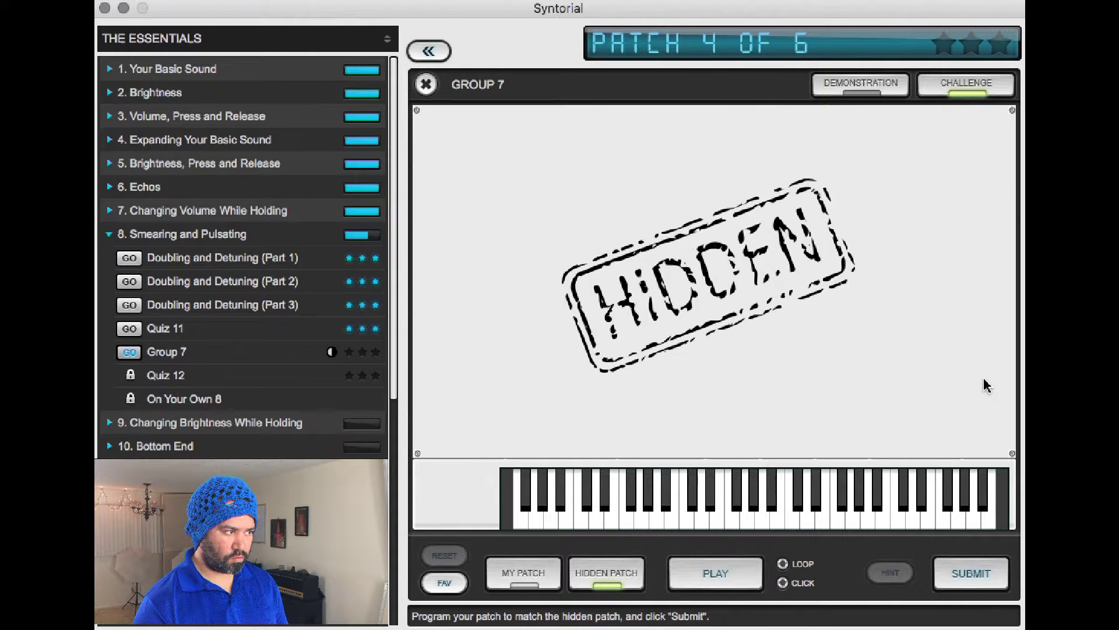
{"action": "key", "text": "Tab"}
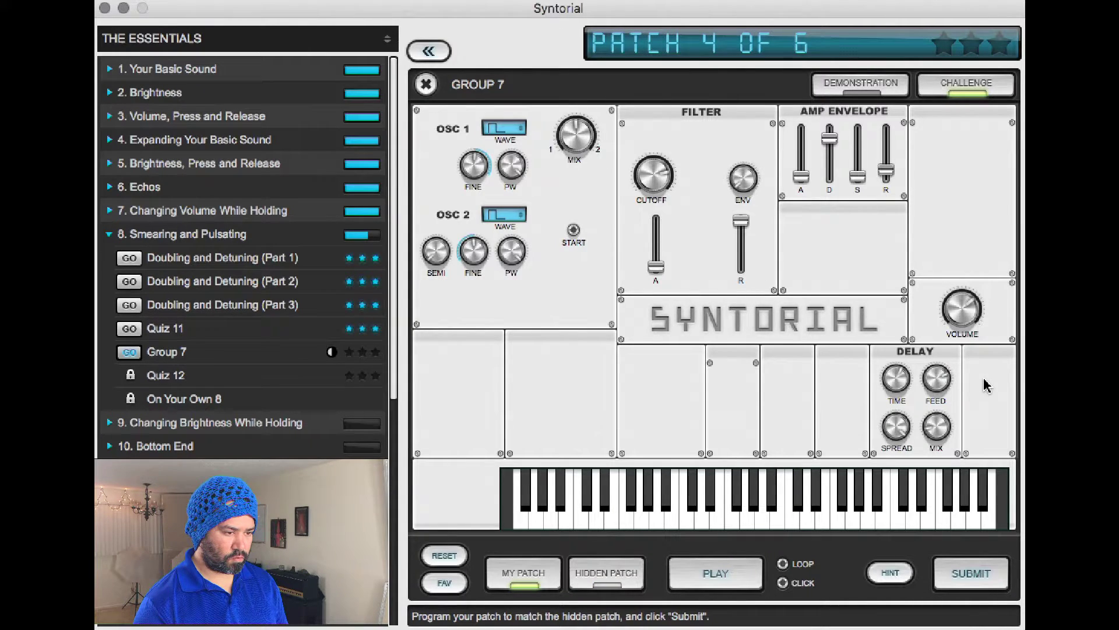
{"action": "key", "text": "Tab"}
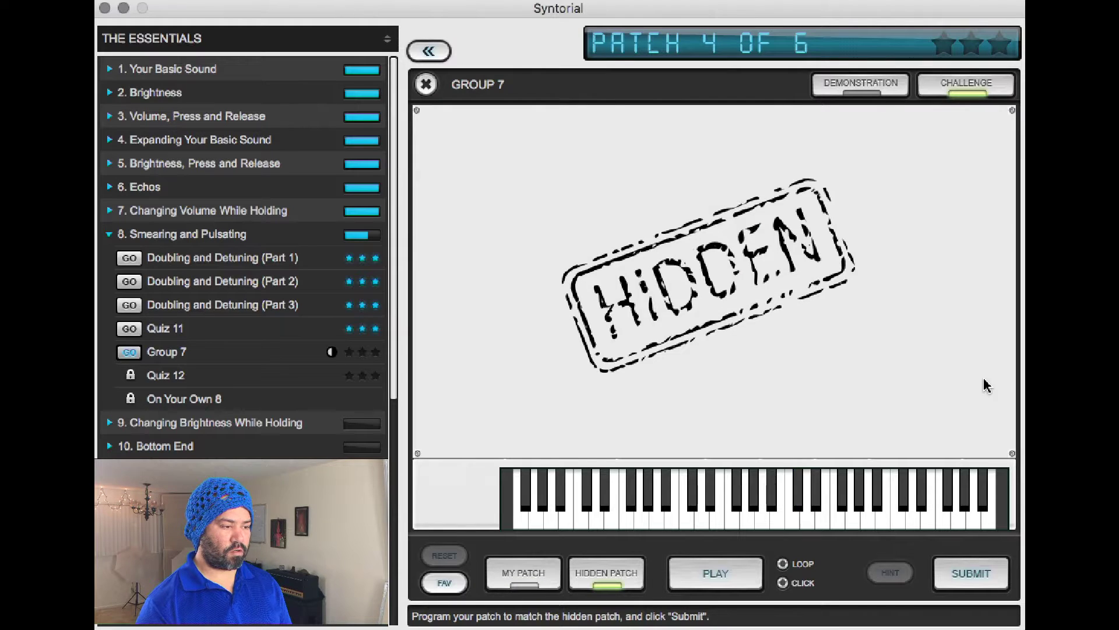
{"action": "key", "text": "Tab"}
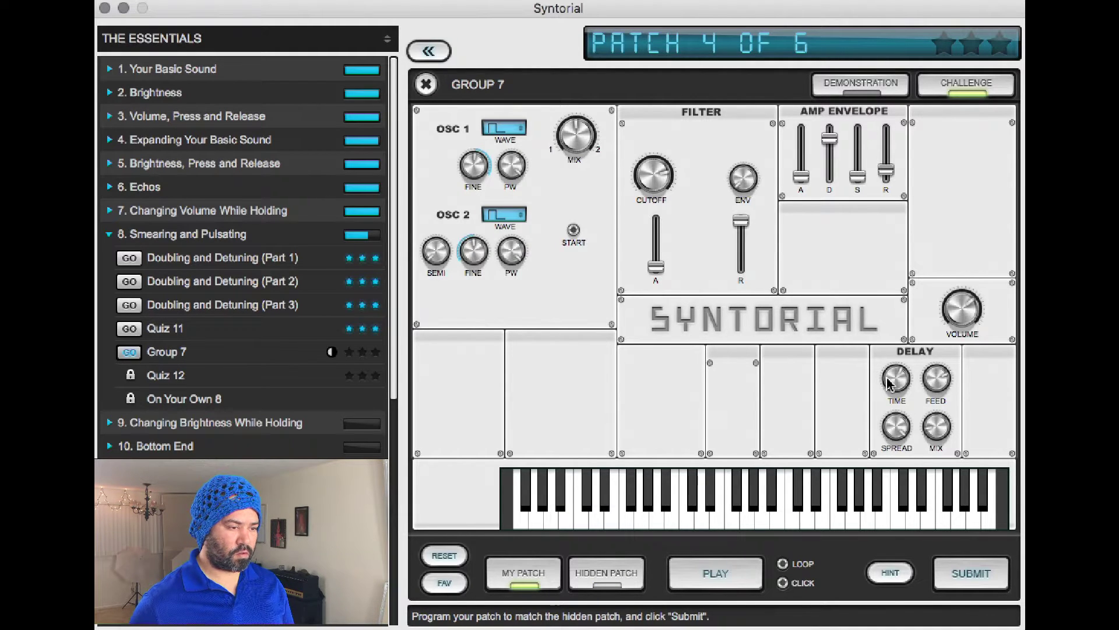
Nudge the delay time slightly upward and compare it with the hidden patch
{"action": "left_click_drag", "start_coordinate": [887, 382], "coordinate": [891, 357]}
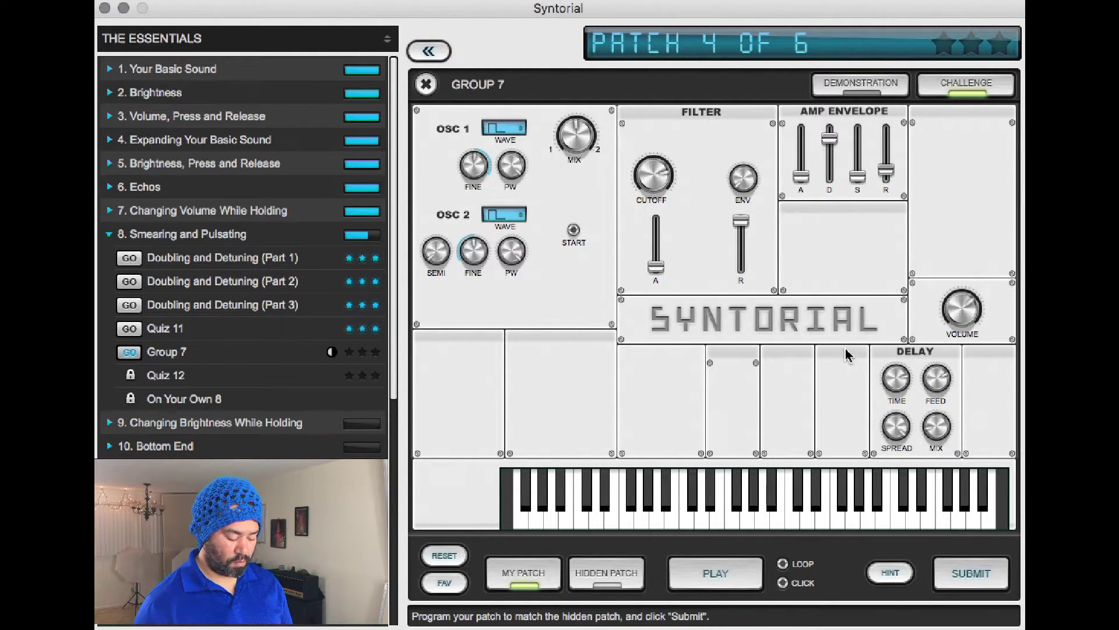
{"action": "key", "text": "Tab"}
{"action": "key", "text": "Tab"}
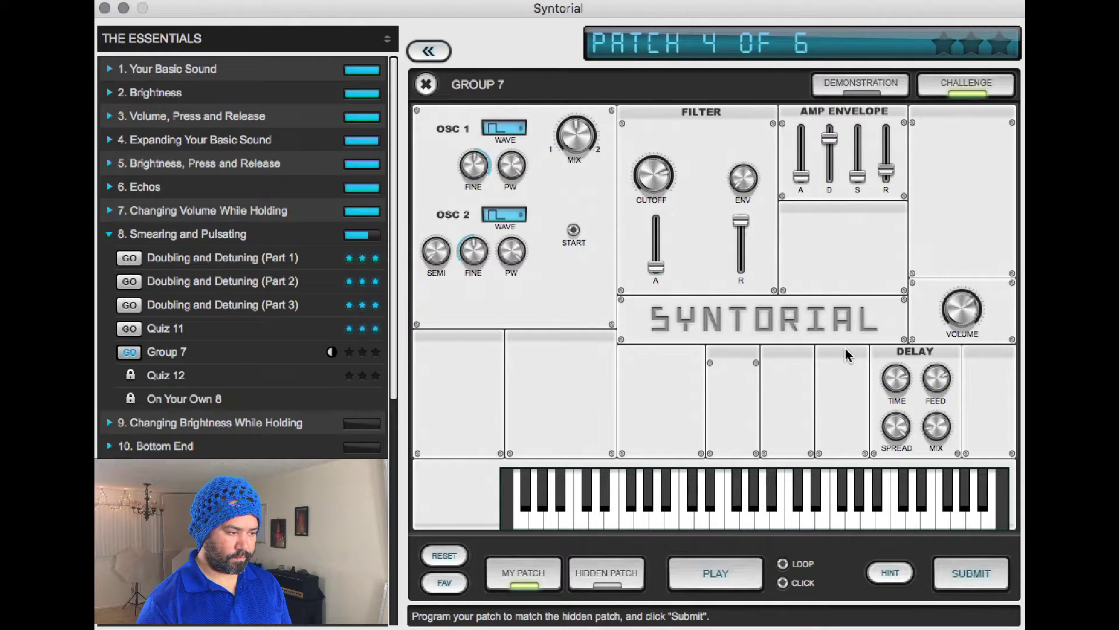
Raise the delay mix slightly and check the echo level against the hidden patch
{"action": "left_click_drag", "start_coordinate": [937, 431], "coordinate": [945, 420]}
{"action": "key", "text": "Tab"}
{"action": "key", "text": "Tab"}
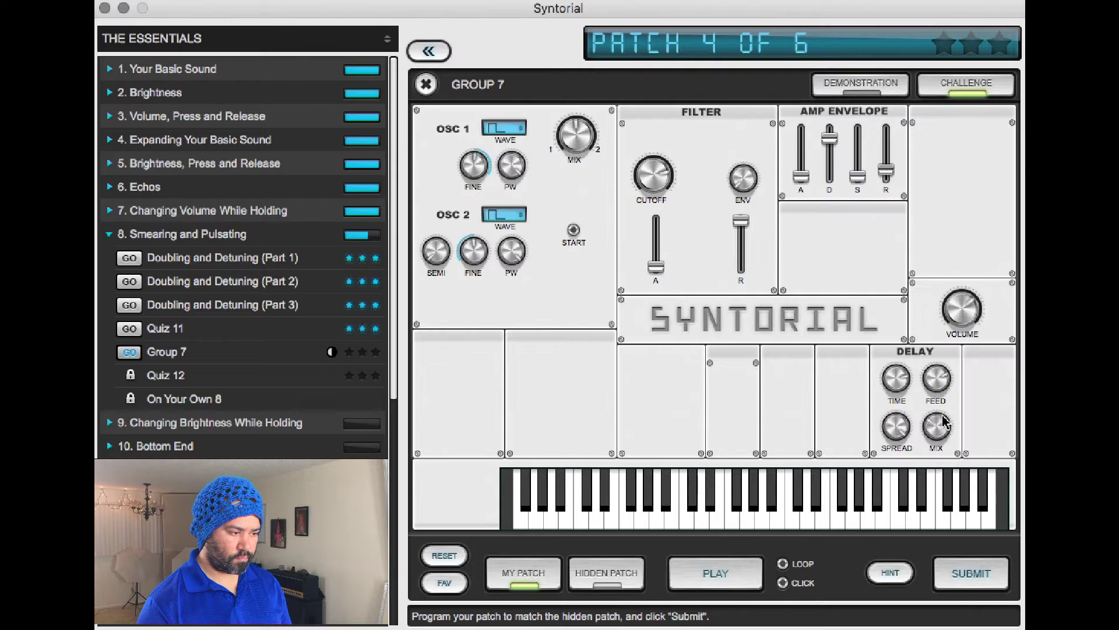
Play patch 4 and the hidden patch alternately to compare their overall sound and echoes by ear
{"action": "key", "text": "Tab"}
{"action": "key", "text": "Tab"}
{"action": "key", "text": "Tab"}
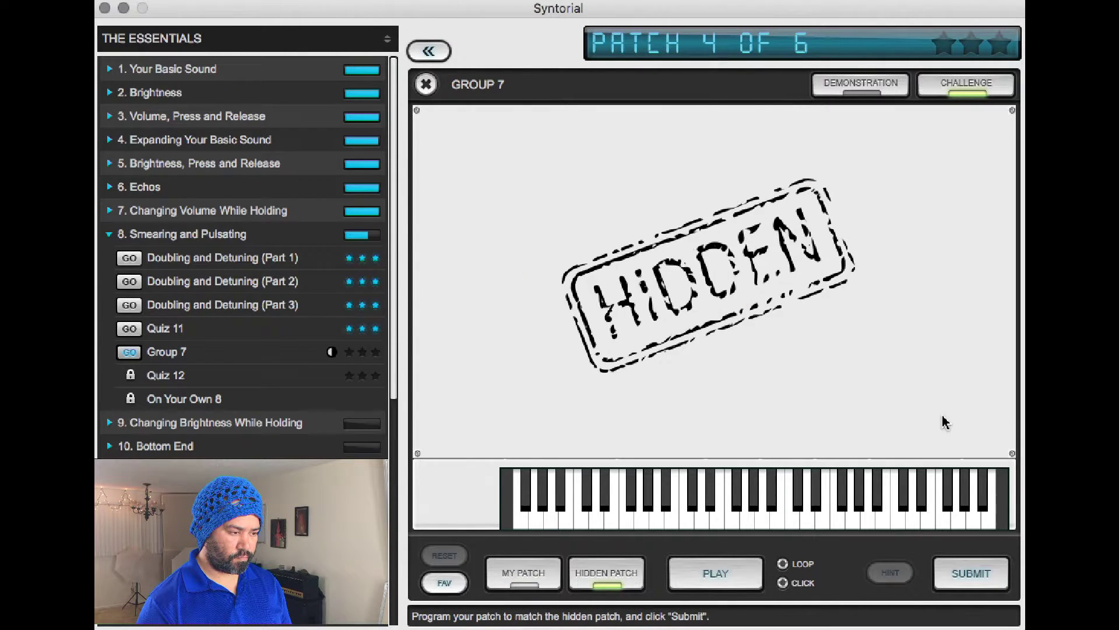
{"action": "key", "text": "Tab"}
{"action": "key", "text": "Tab"}
{"action": "key", "text": "Tab"}
{"action": "key", "text": "Tab"}
{"action": "key", "text": "Tab"}
{"action": "key", "text": "Tab"}
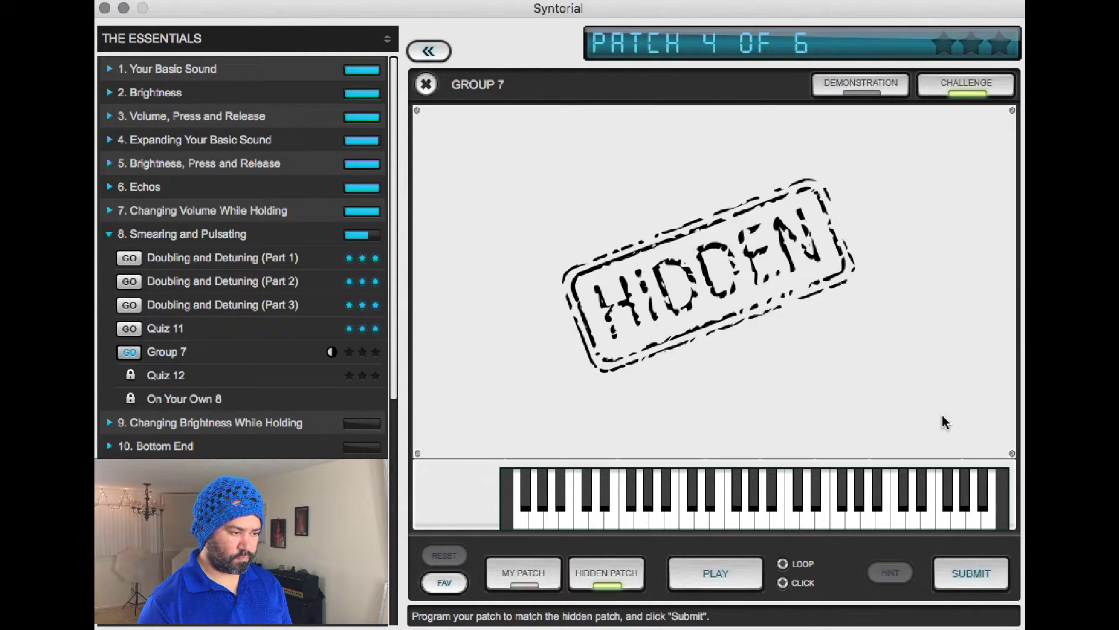
{"action": "key", "text": "Tab"}
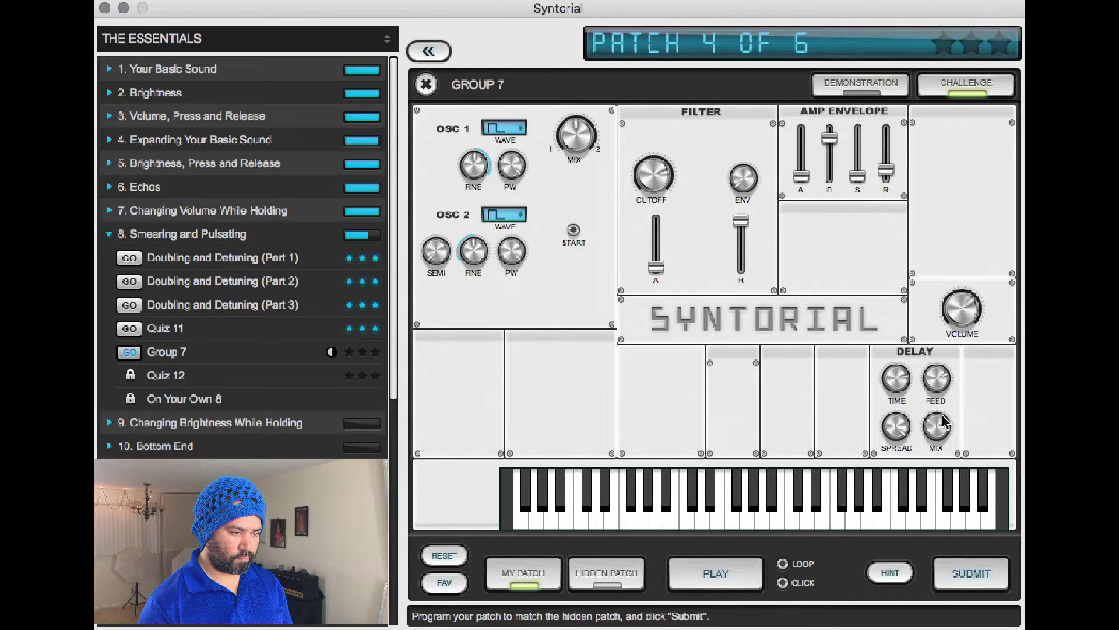
{"action": "key", "text": "Tab"}
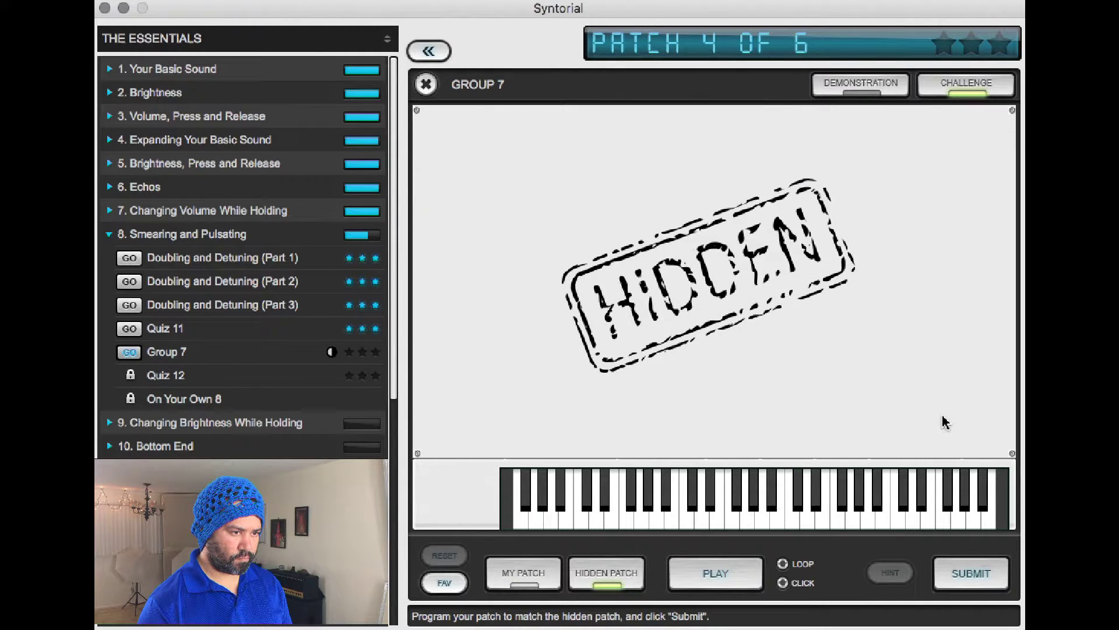
{"action": "key", "text": "Tab"}
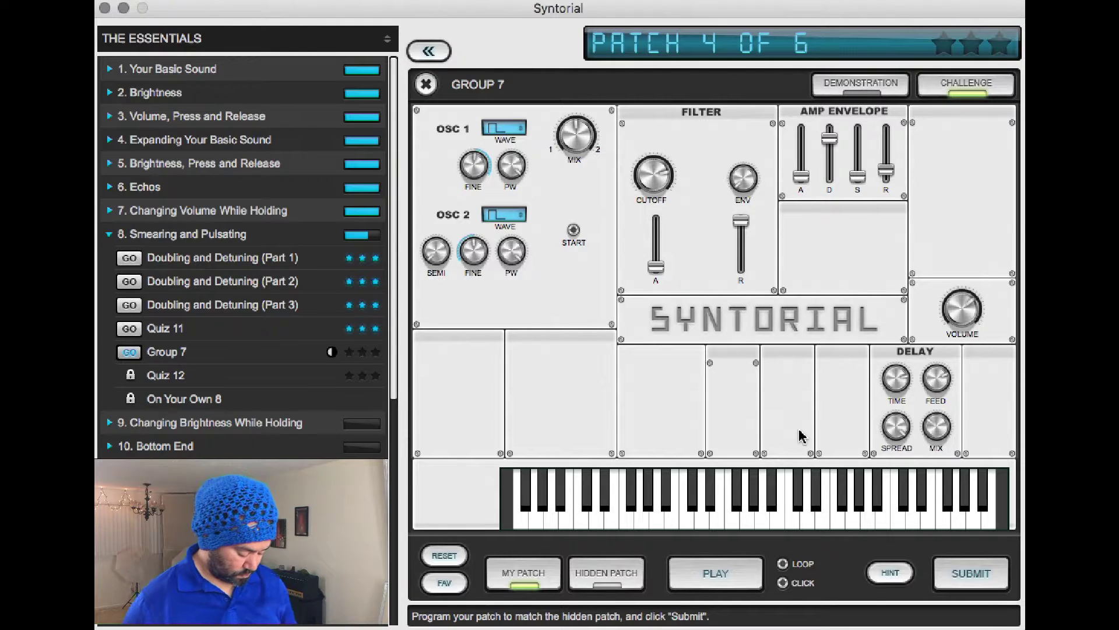
{"action": "key", "text": "Tab"}
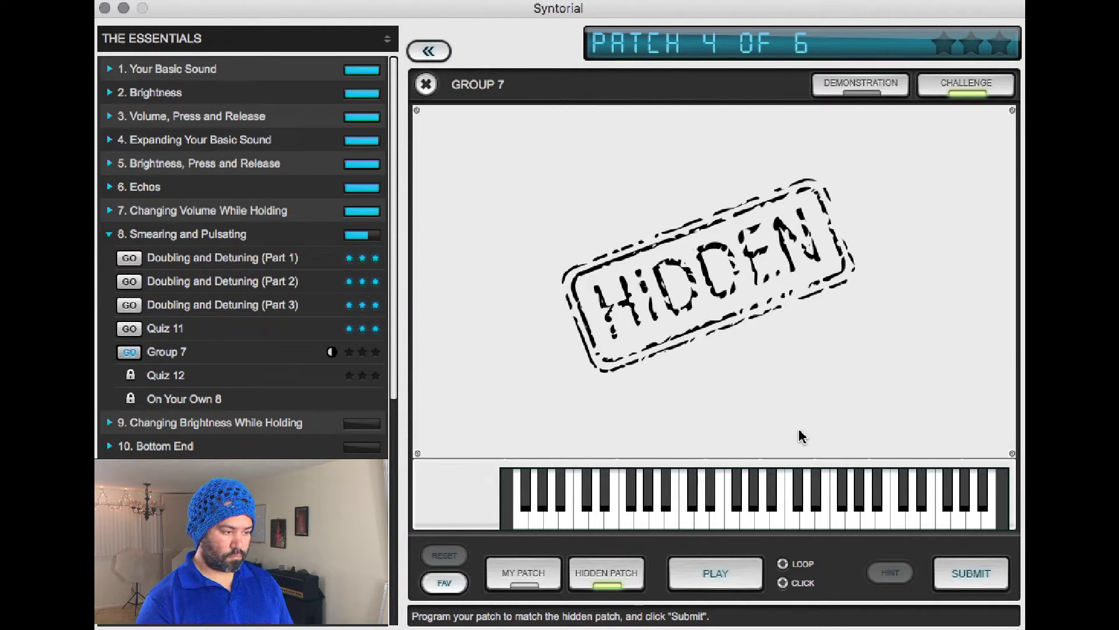
{"action": "key", "text": "Tab"}
{"action": "key", "text": "Tab"}
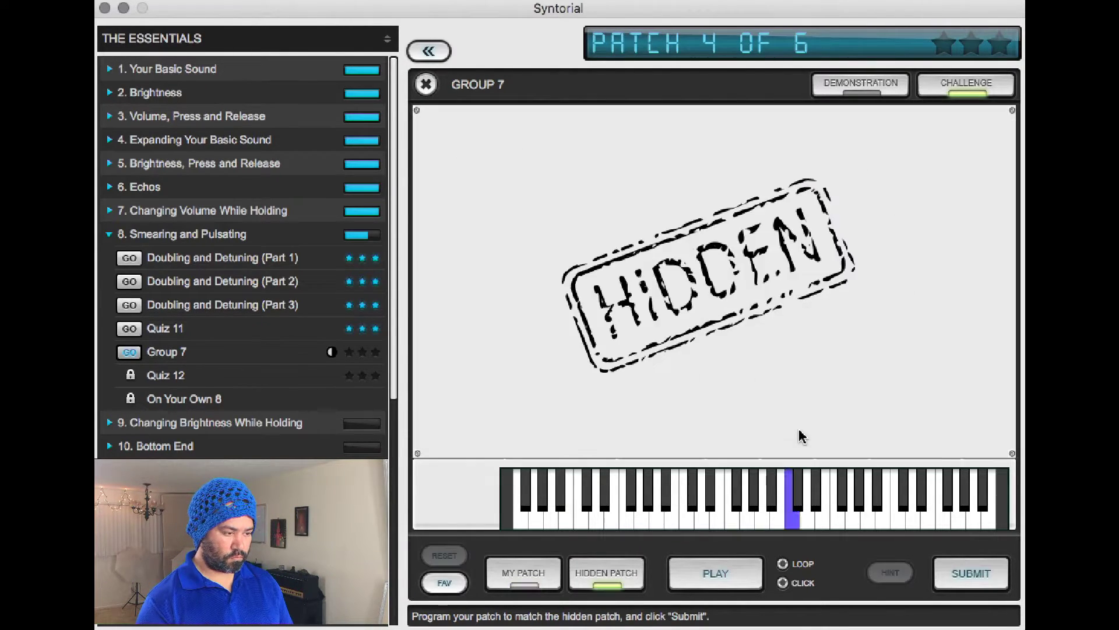
{"action": "key", "text": "Tab"}
{"action": "key", "text": "Tab"}
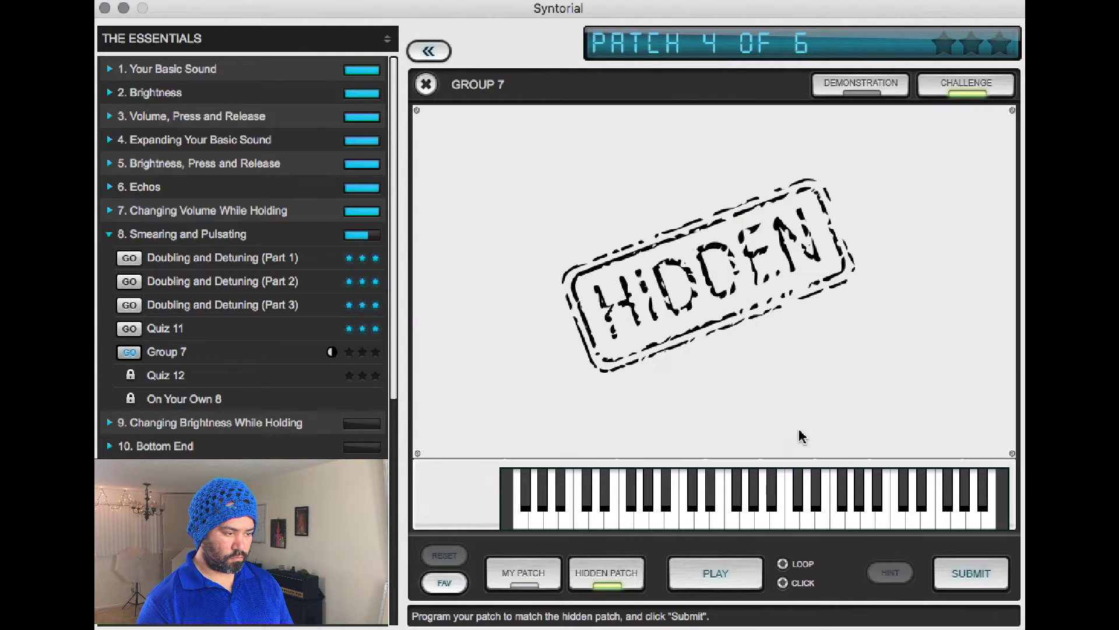
{"action": "key", "text": "Tab"}
{"action": "key", "text": "Tab"}
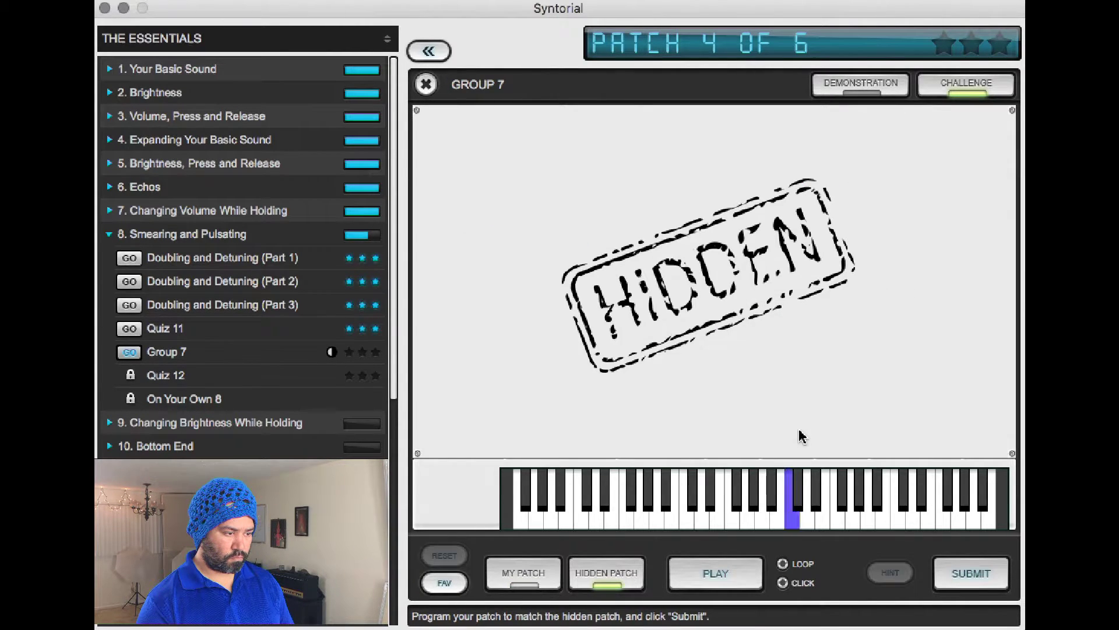
{"action": "key", "text": "Tab"}
{"action": "key", "text": "Tab"}
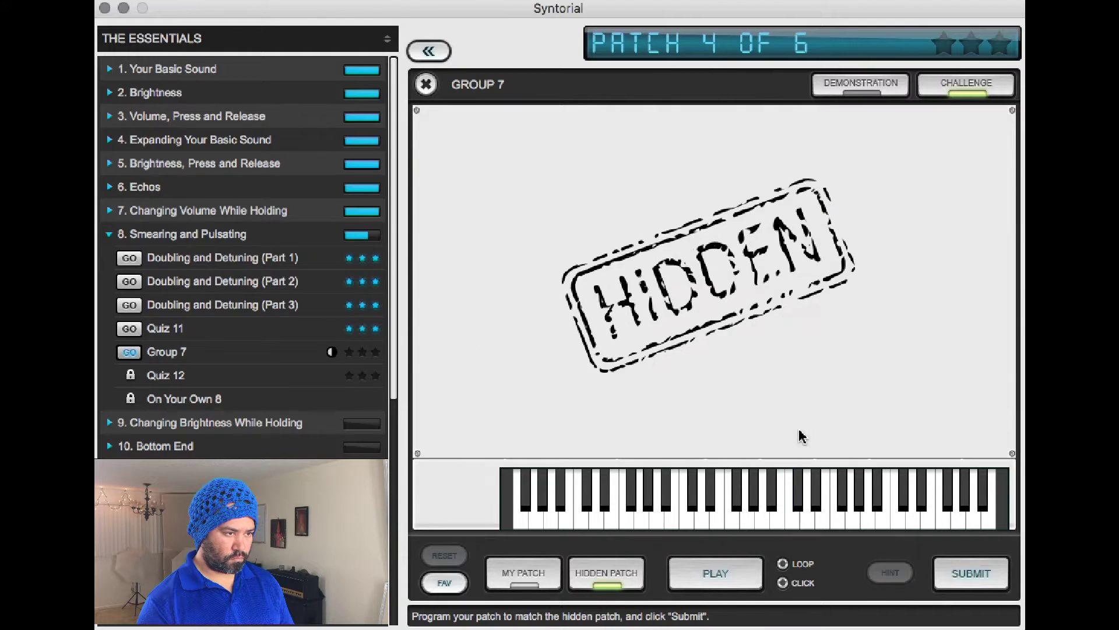
{"action": "key", "text": "Tab"}
{"action": "key", "text": "Tab"}
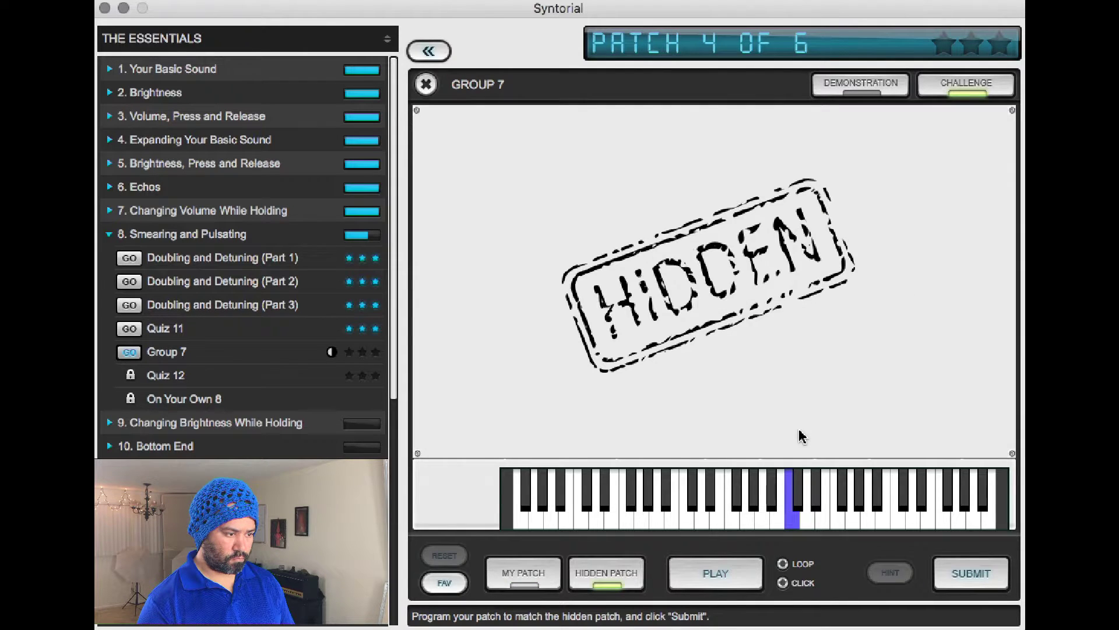
{"action": "key", "text": "Tab"}
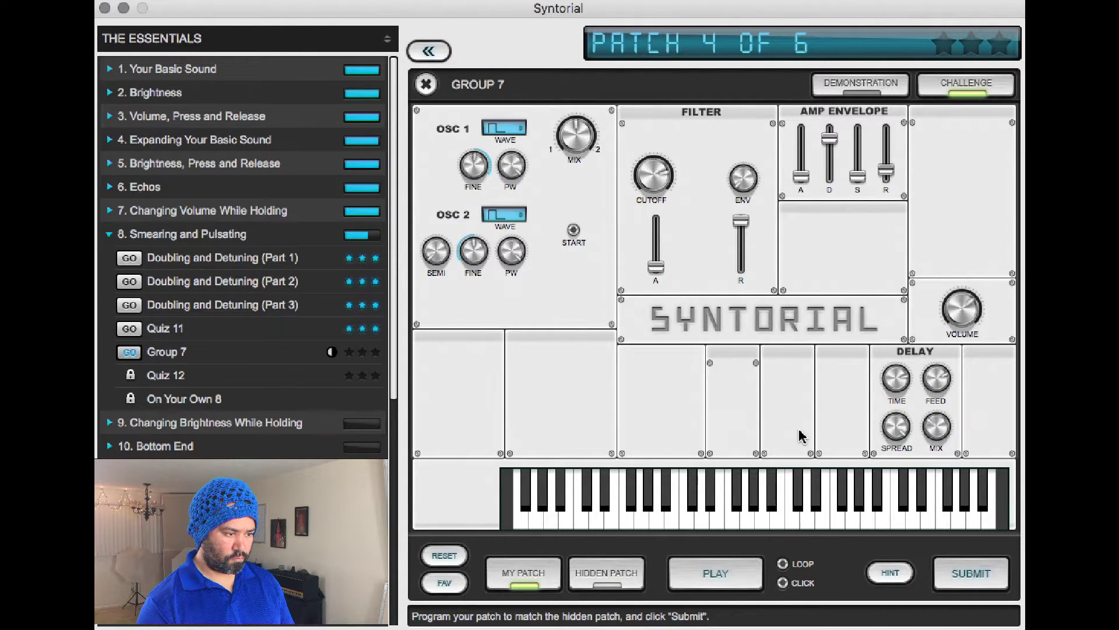
{"action": "key", "text": "Tab"}
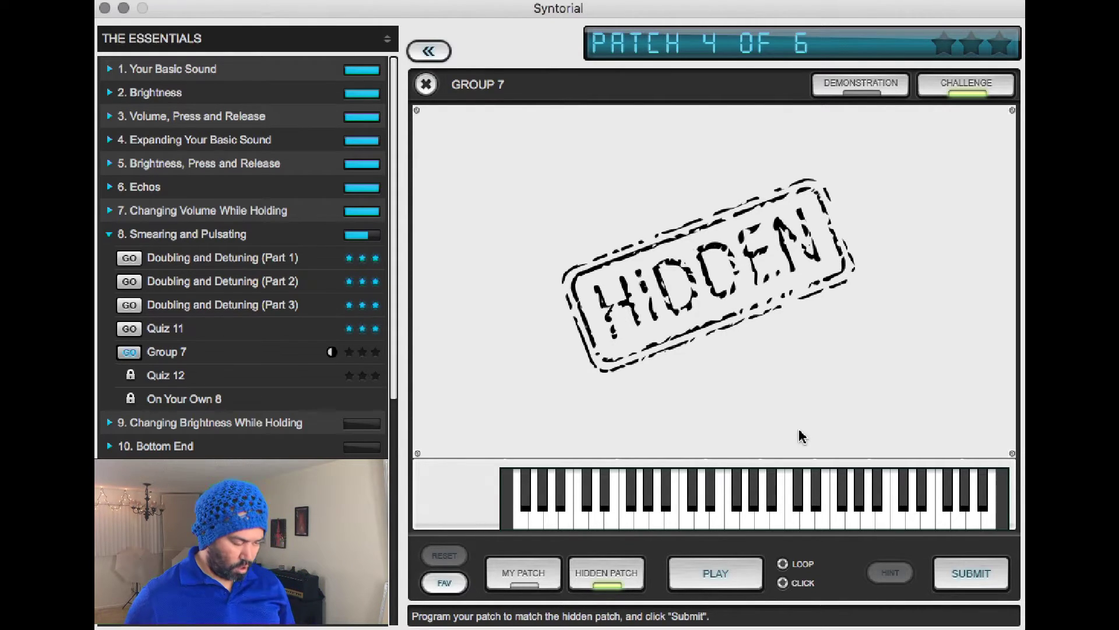
{"action": "key", "text": "Tab"}
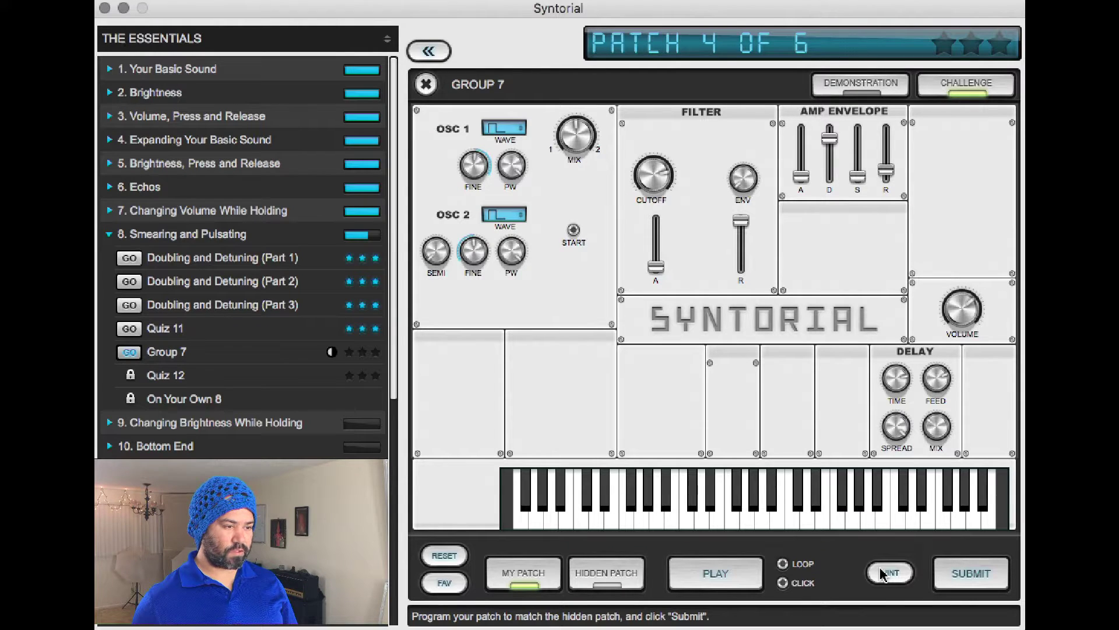
Submit patch 4 for checking, advance to patch 5 and listen to its hidden patch
{"action": "left_click", "coordinate": [959, 578]}
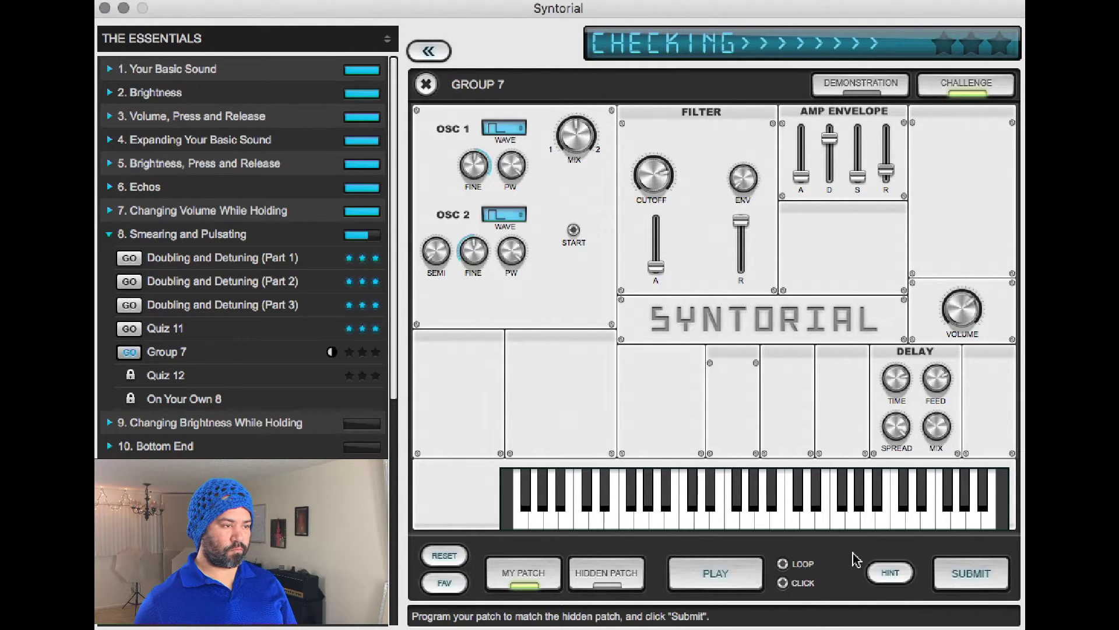
{"action": "left_click", "coordinate": [952, 576]}
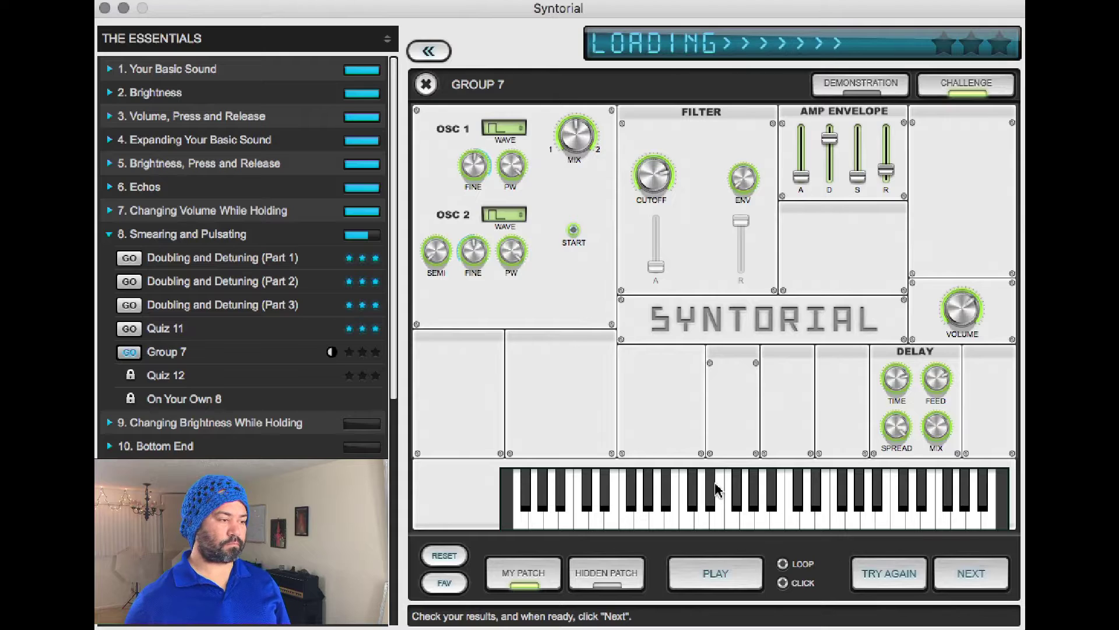
{"action": "left_click", "coordinate": [681, 575]}
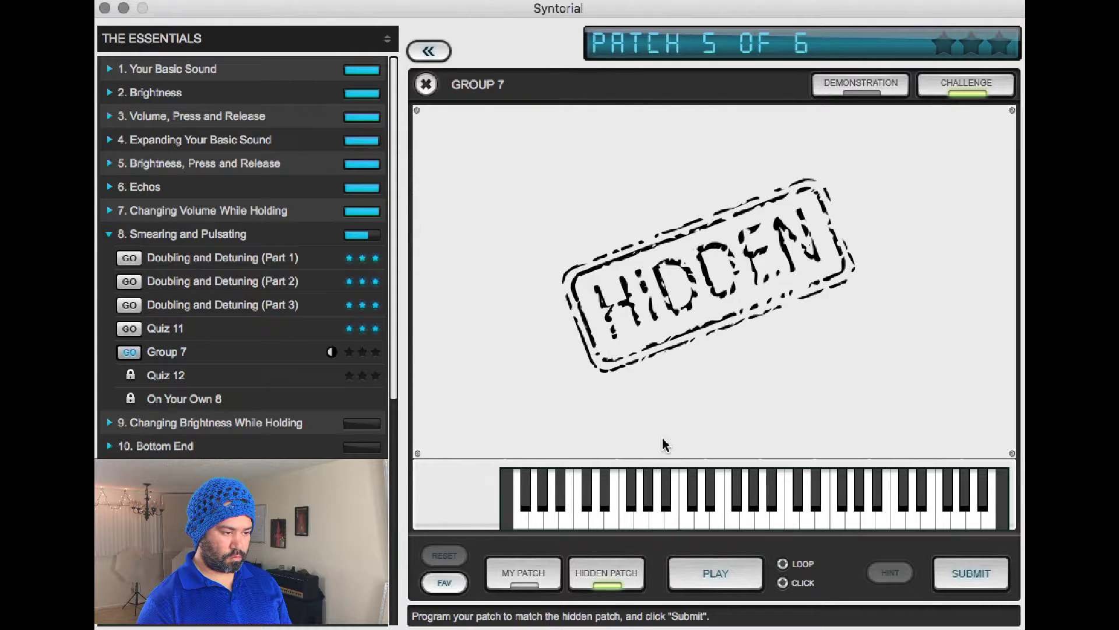
Raise patch 5's delay time slightly, set the delay mix to about Dry 70% – Wet 30%, and compare with the hidden patch
{"action": "key", "text": "Tab"}
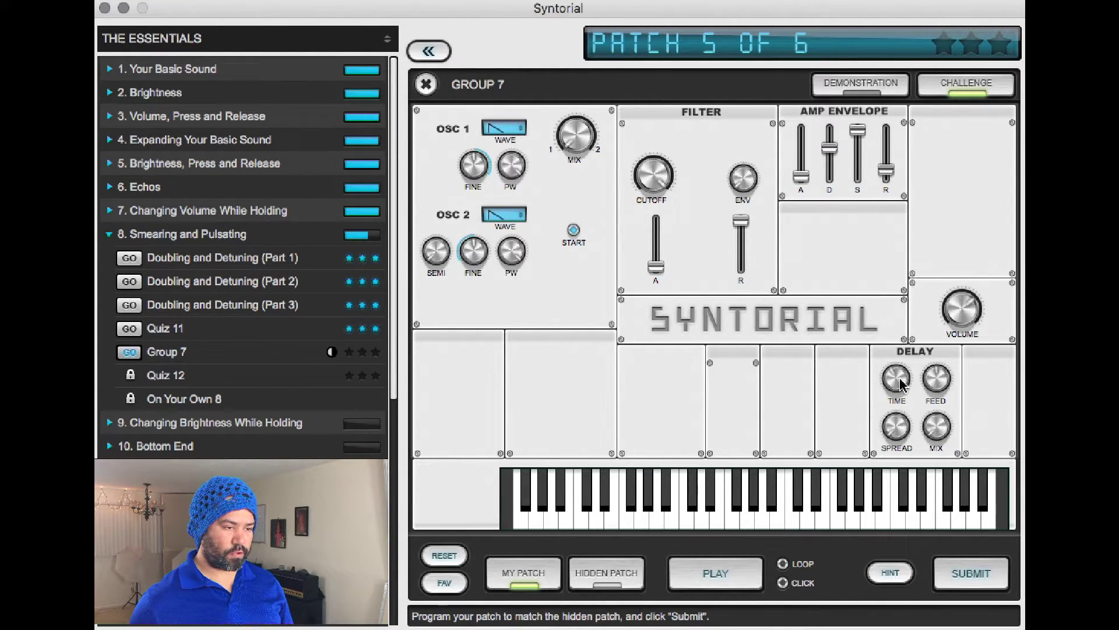
{"action": "mouse_move", "coordinate": [902, 385]}
{"action": "left_mouse_down"}
{"action": "mouse_move", "coordinate": [901, 359]}
{"action": "mouse_move", "coordinate": [921, 374]}
{"action": "left_mouse_up"}
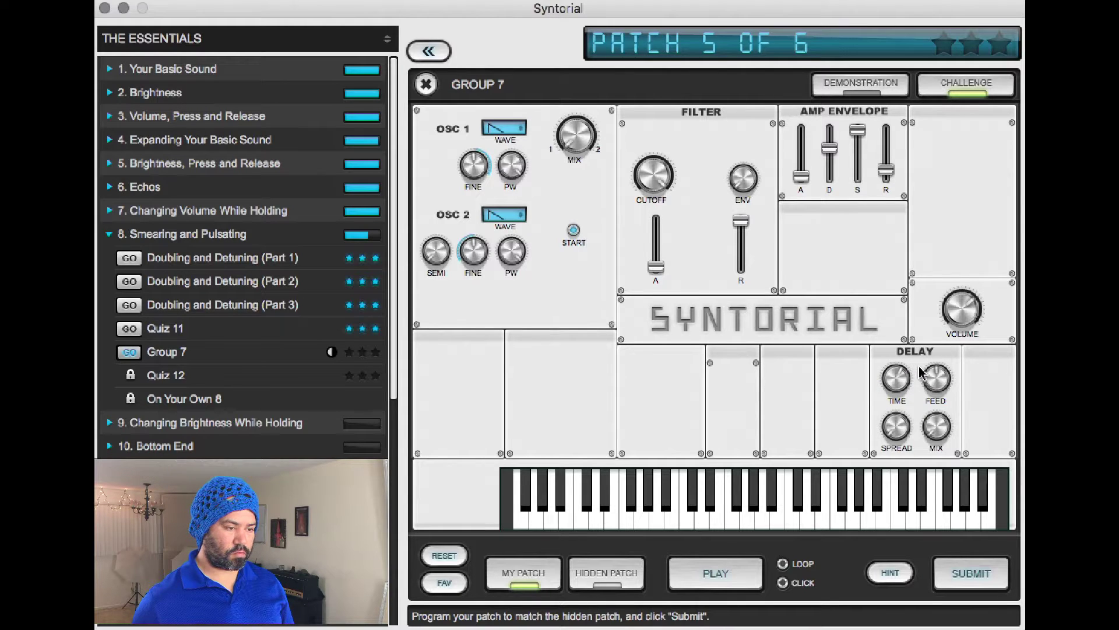
{"action": "left_click_drag", "start_coordinate": [934, 426], "coordinate": [935, 402]}
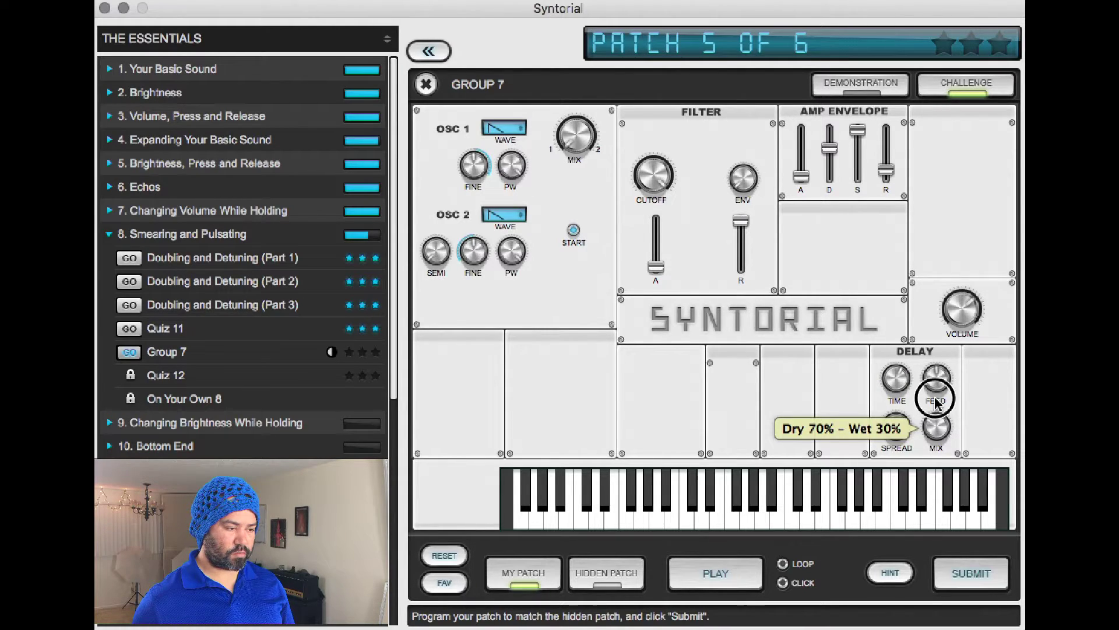
{"action": "key", "text": "Tab"}
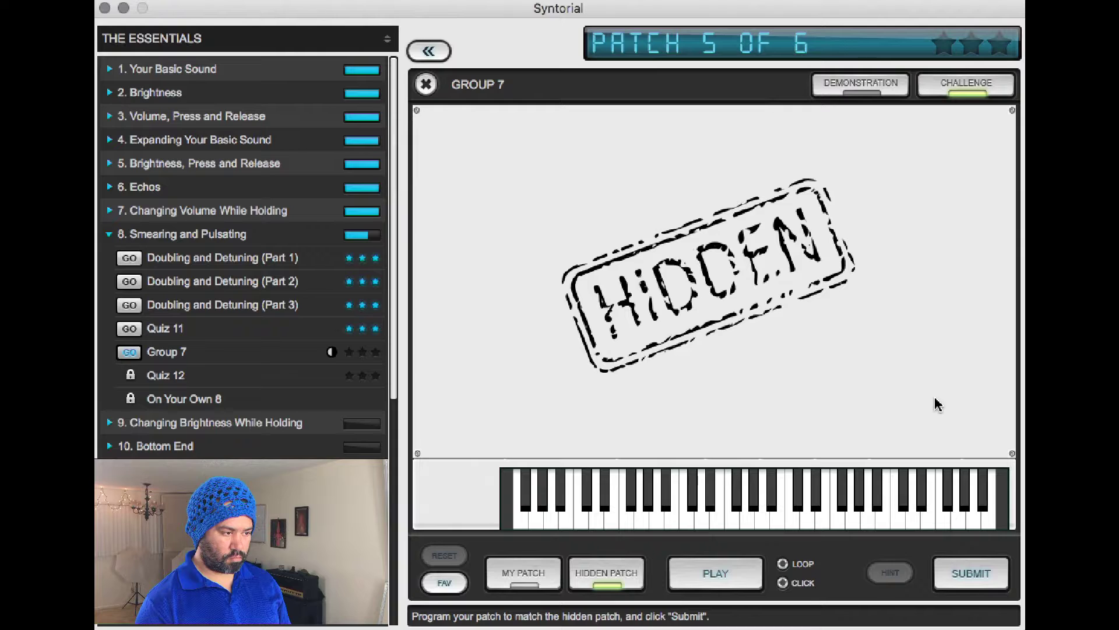
Lower the amp envelope's sustain to minimum, shorten its decay slightly, and compare the result with the hidden patch
{"action": "key", "text": "Tab"}
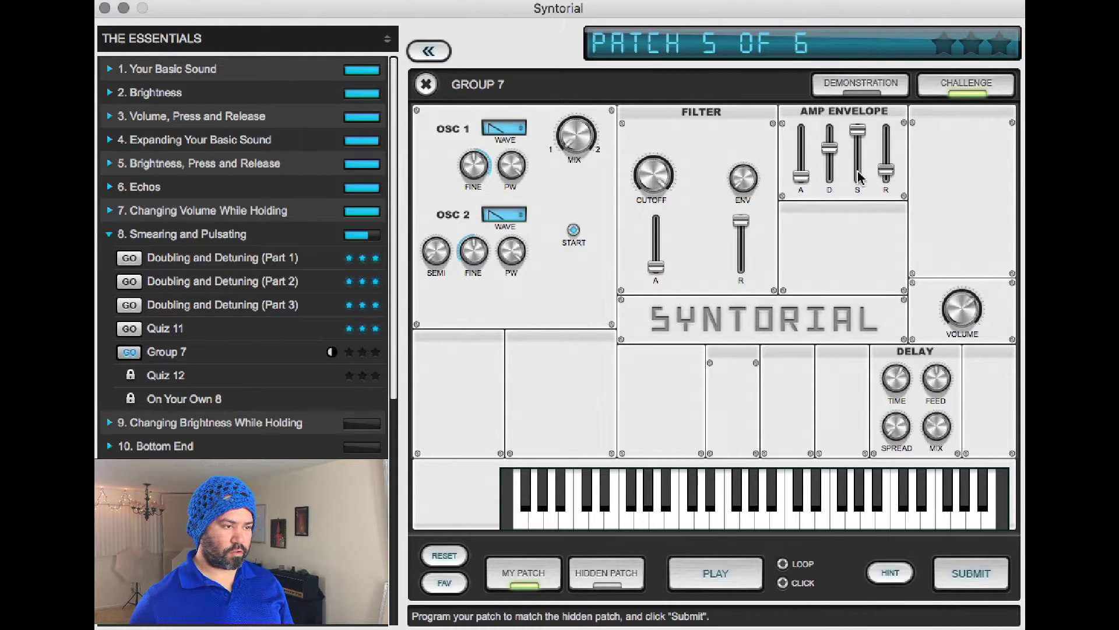
{"action": "left_click_drag", "start_coordinate": [829, 147], "coordinate": [839, 220]}
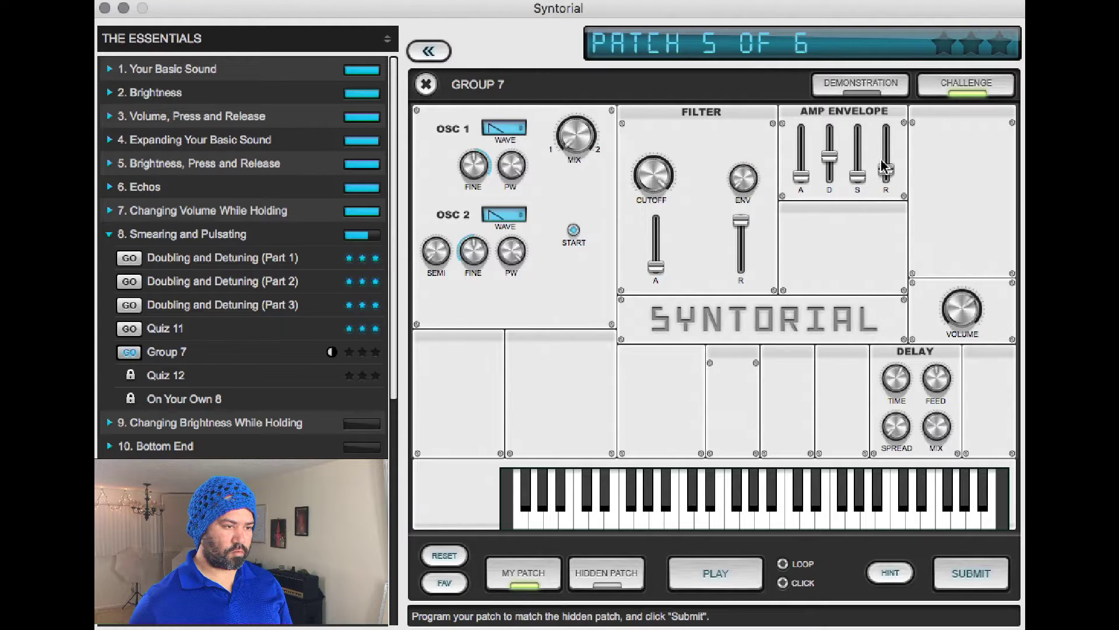
{"action": "key", "text": "Tab"}
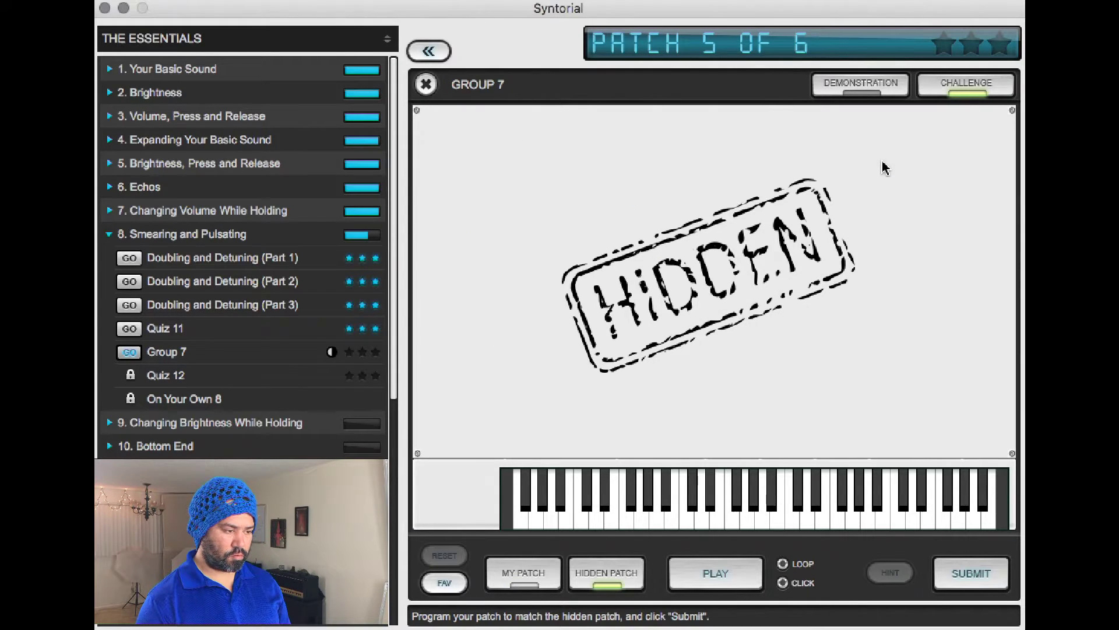
{"action": "key", "text": "Tab"}
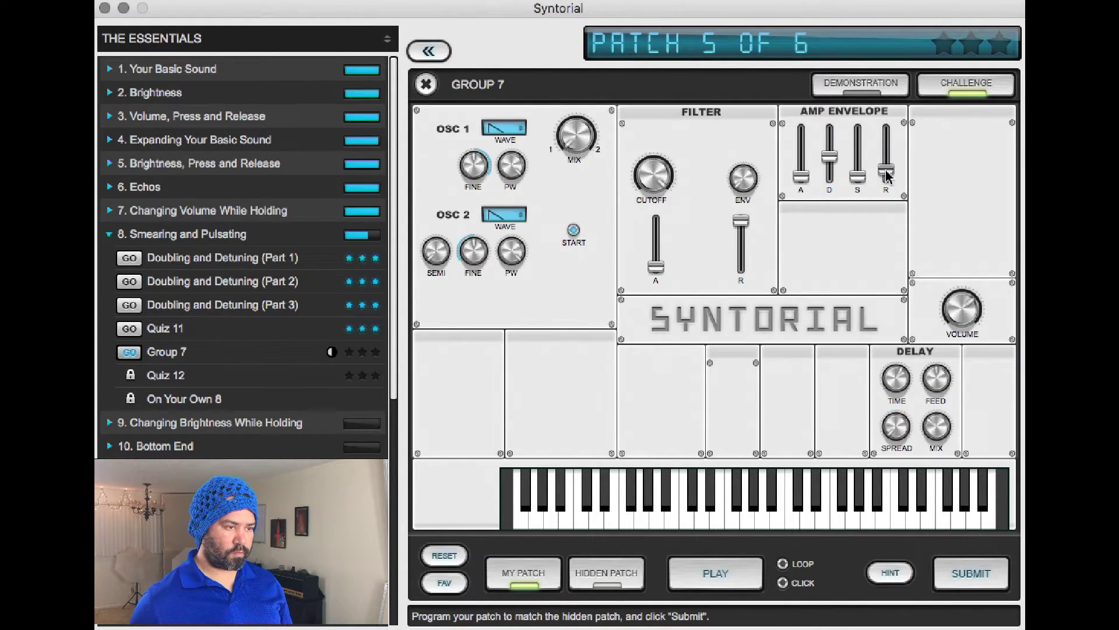
Lengthen the amp envelope's release, shorten the decay a little more, and check both against the hidden patch
{"action": "left_click_drag", "start_coordinate": [886, 174], "coordinate": [889, 166]}
{"action": "key", "text": "Tab"}
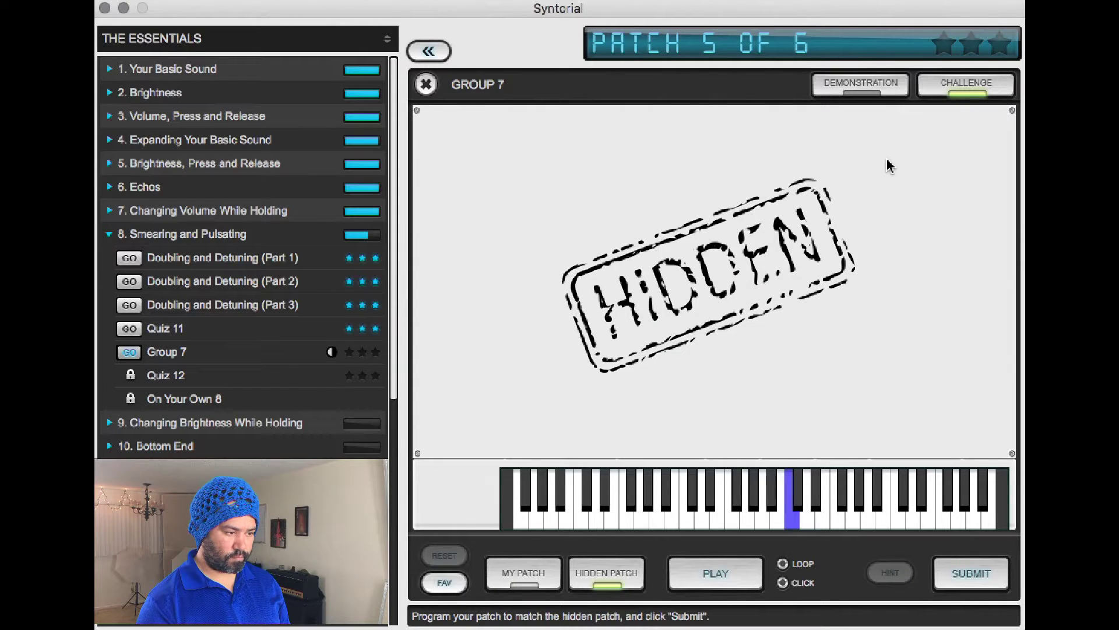
{"action": "key", "text": "Tab"}
{"action": "left_click_drag", "start_coordinate": [888, 166], "coordinate": [833, 166]}
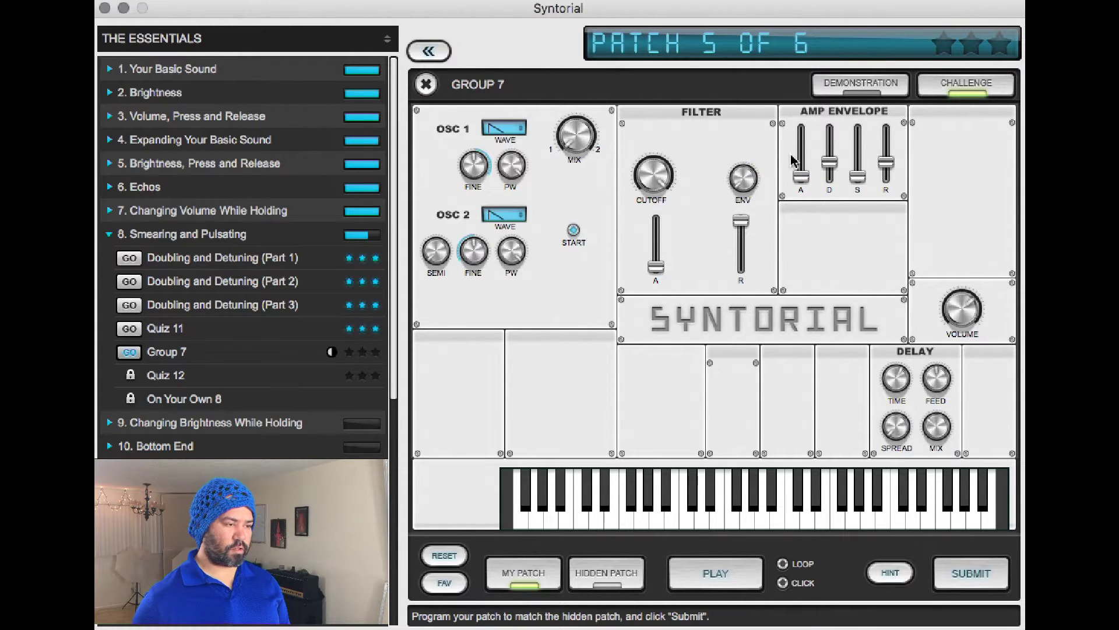
{"action": "key", "text": "Tab"}
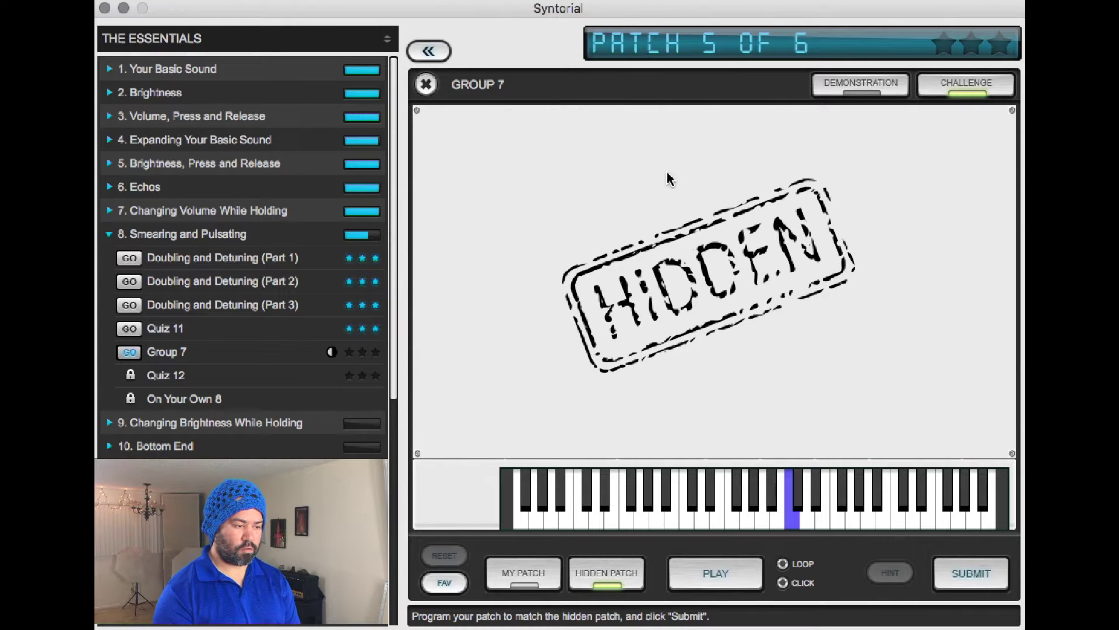
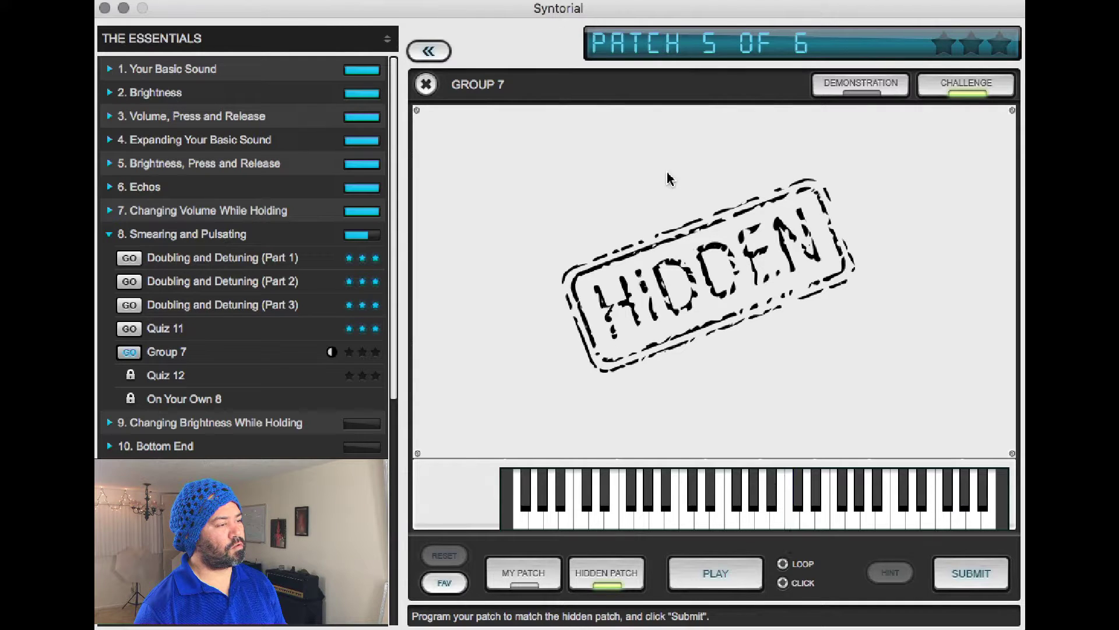
Compare the two patches' timbre, switch both oscillators to the pulse wave, and listen to the result
{"action": "key", "text": "Tab"}
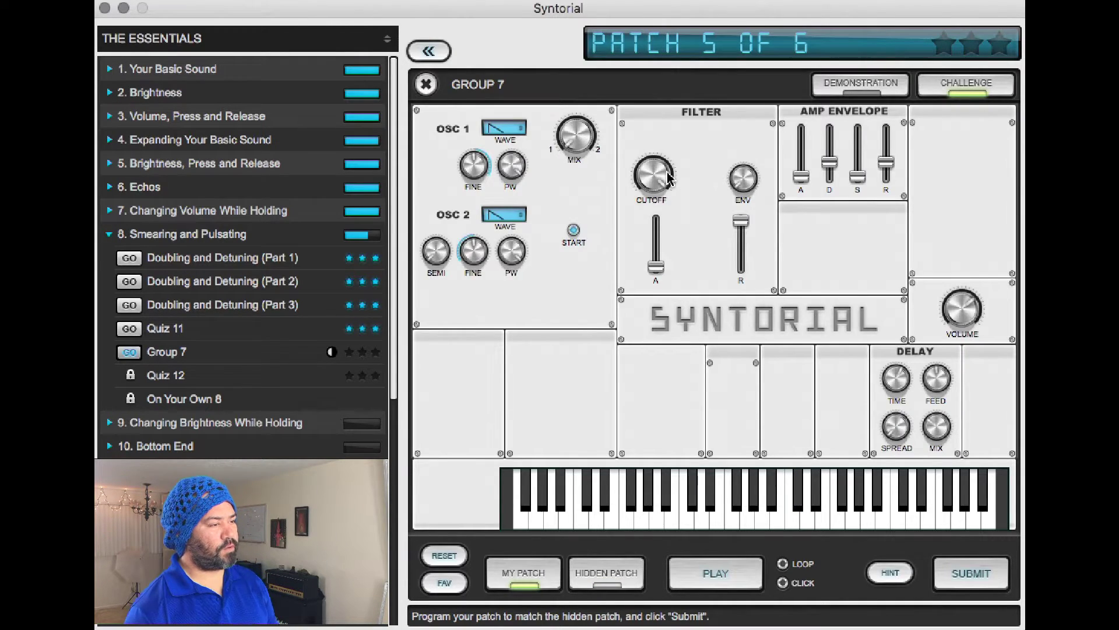
{"action": "key", "text": "Tab"}
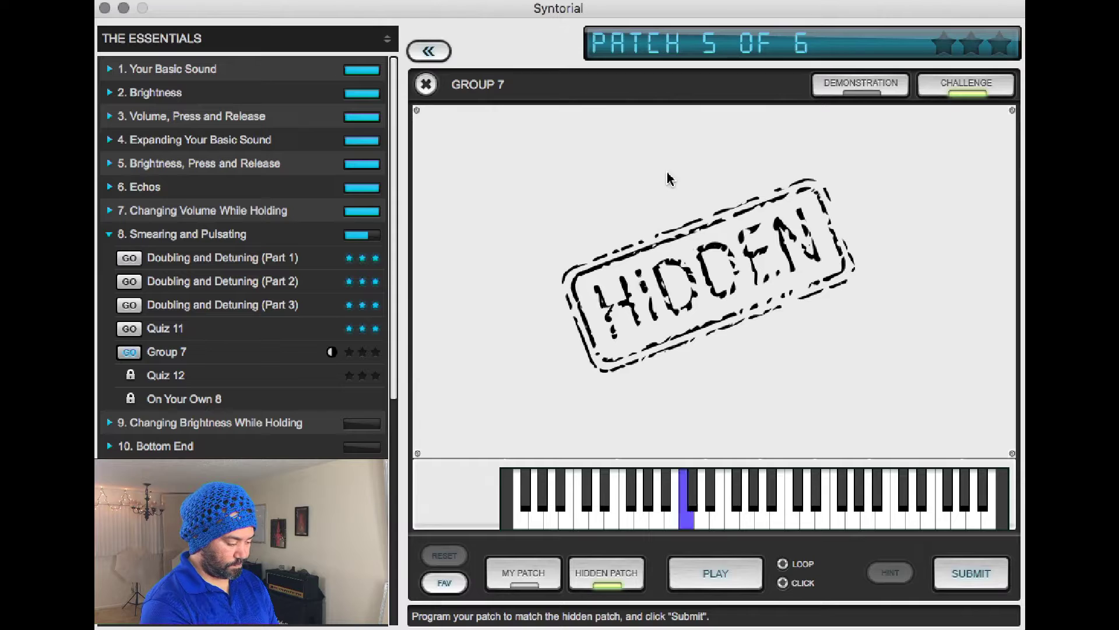
{"action": "key", "text": "Tab"}
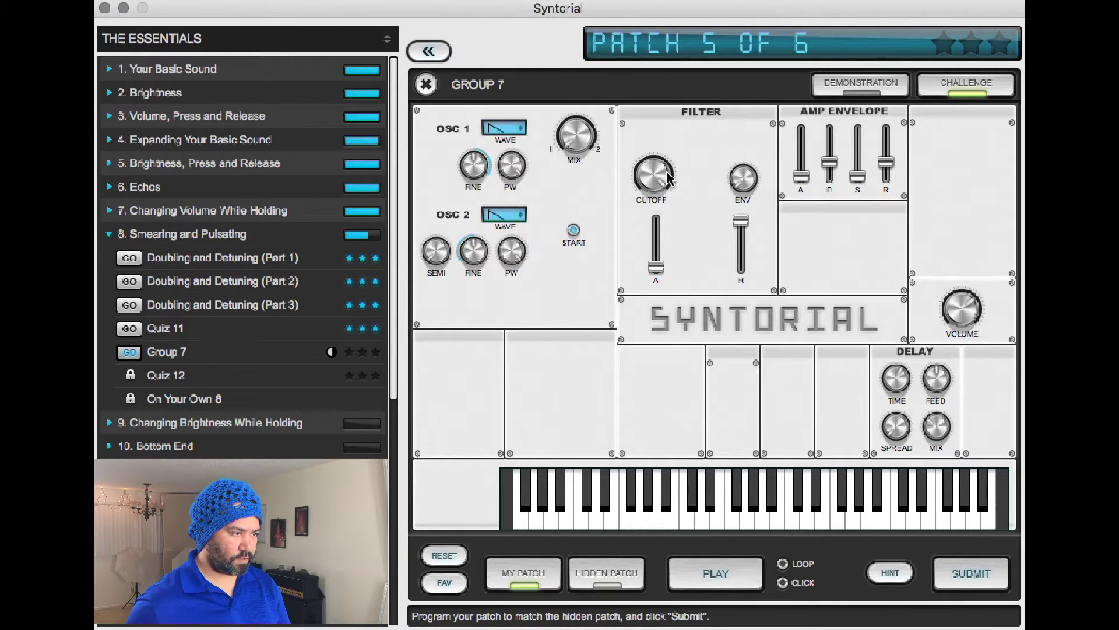
{"action": "left_click", "coordinate": [518, 129]}
{"action": "left_click", "coordinate": [515, 156]}
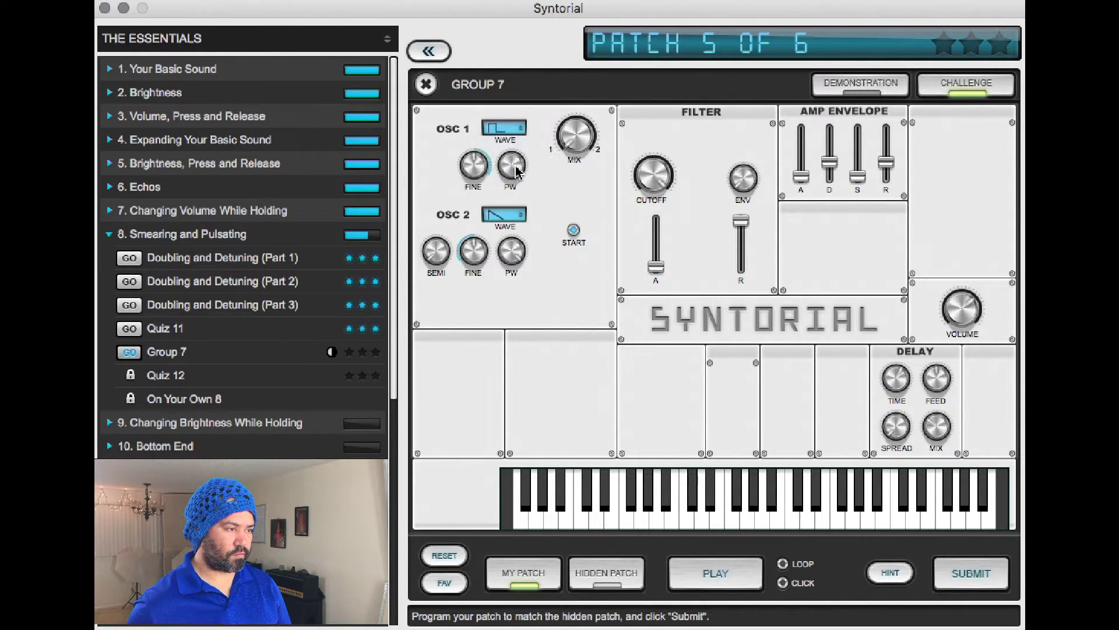
{"action": "left_click", "coordinate": [512, 213]}
{"action": "left_click", "coordinate": [512, 250]}
{"action": "key", "text": "Tab"}
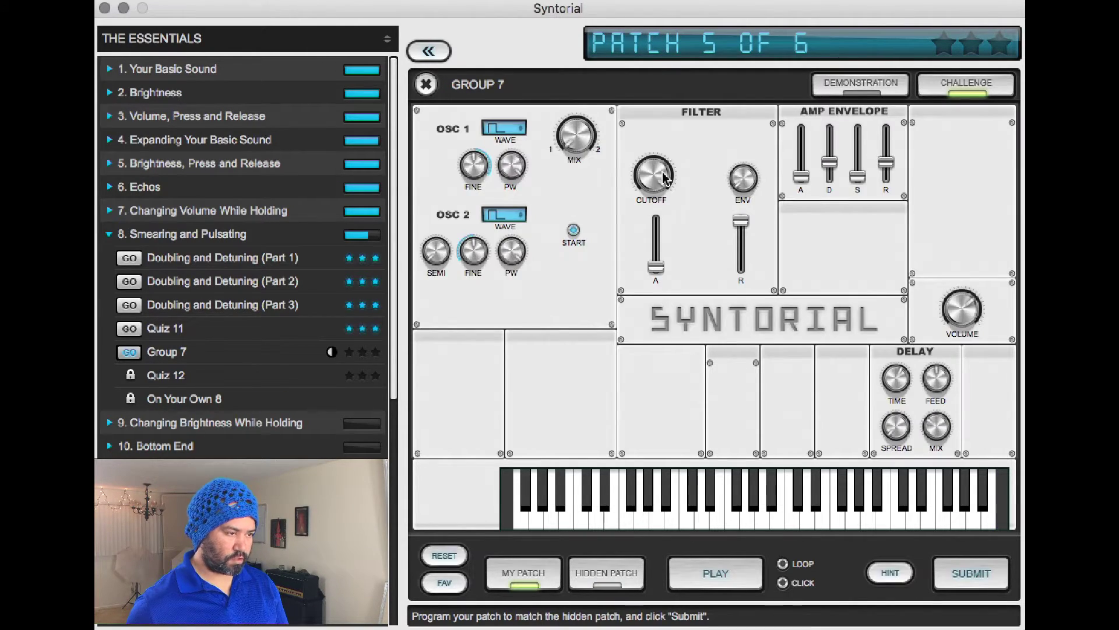
{"action": "key", "text": "a"}
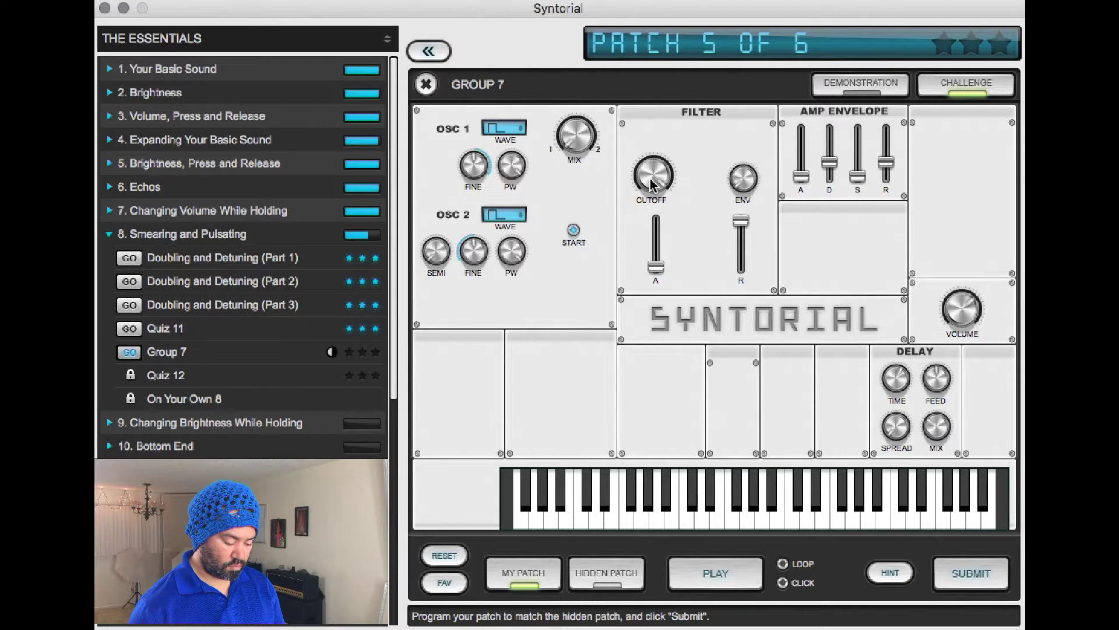
Set the pulse width of both oscillators to Thin and compare patch 5's timbre with the hidden patch
{"action": "key", "text": "Tab"}
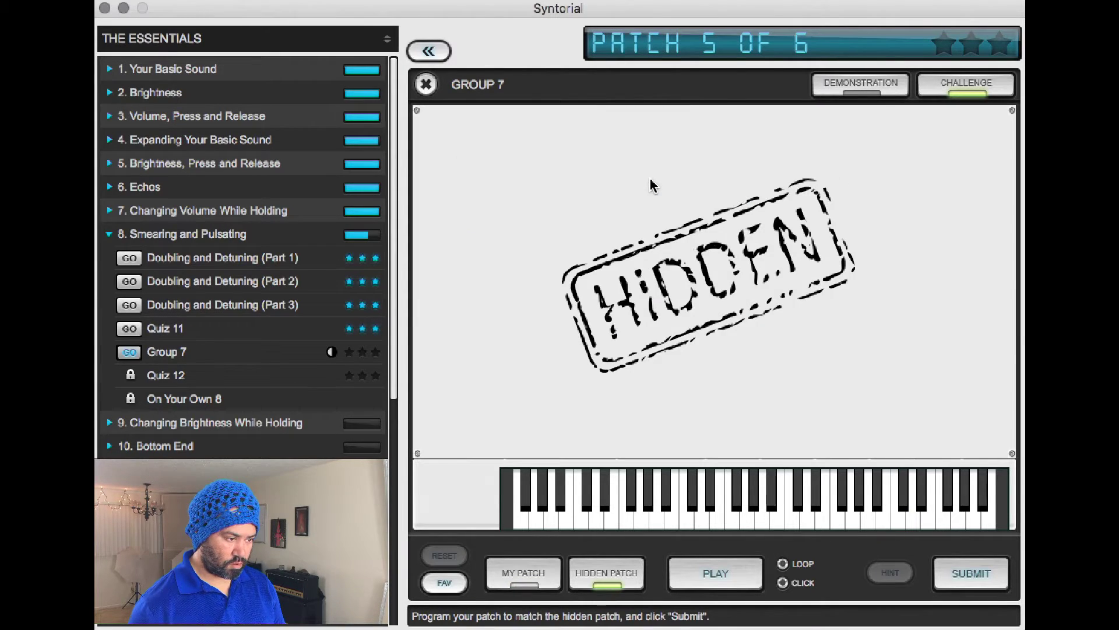
{"action": "key", "text": "Tab"}
{"action": "left_click", "coordinate": [504, 392]}
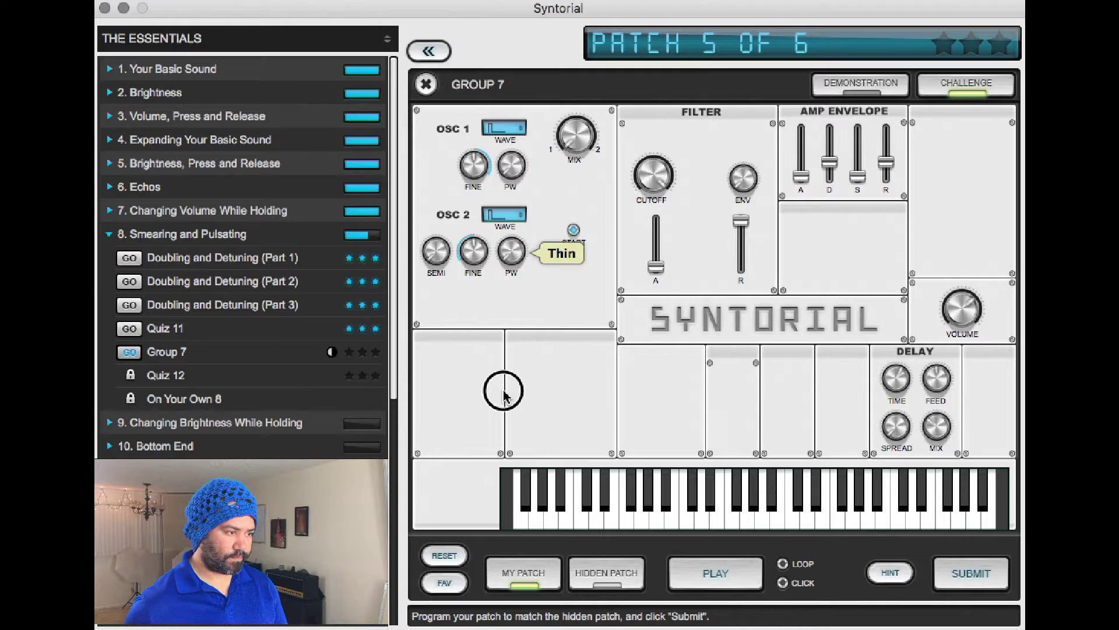
{"action": "key", "text": "Tab"}
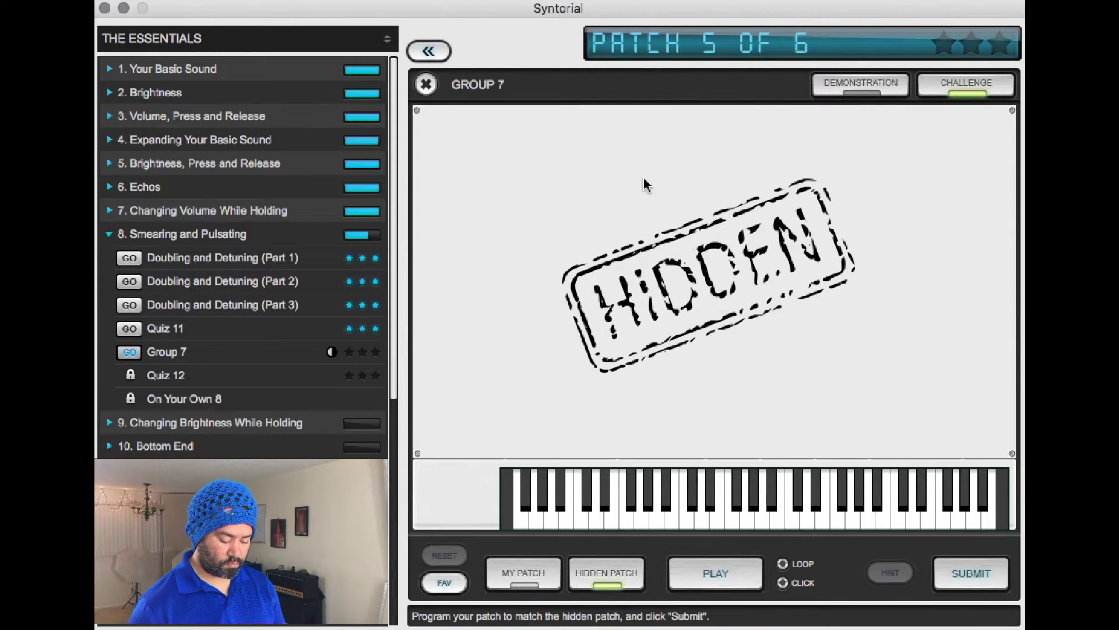
{"action": "key", "text": "Tab"}
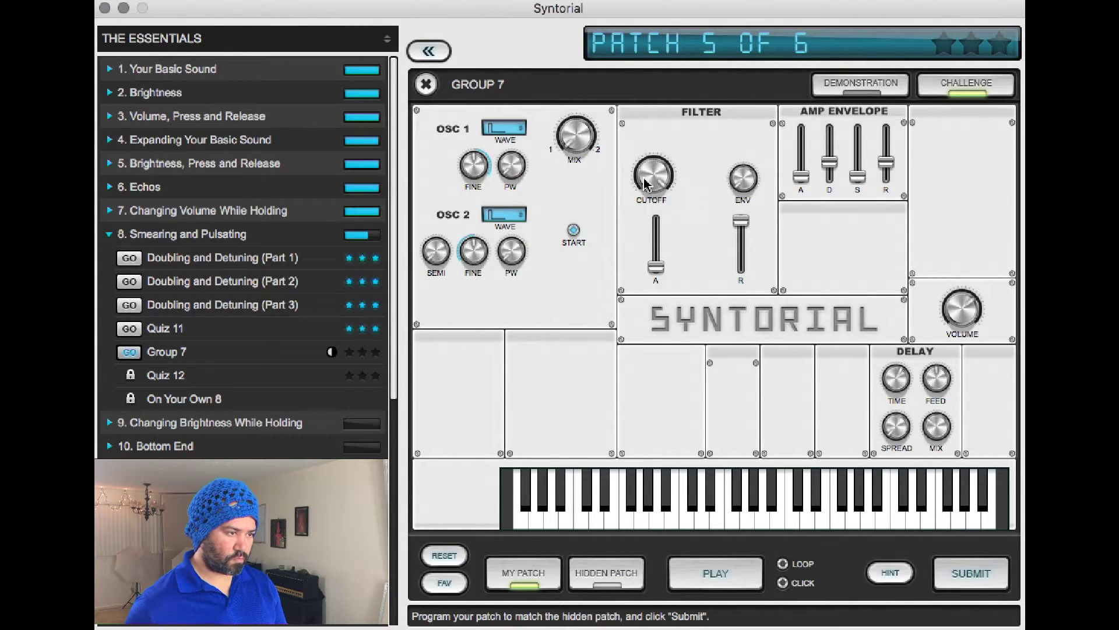
Lengthen the amp envelope's decay and release slightly, set the oscillators' pulse width to Medium, and compare with the hidden patch
{"action": "left_click_drag", "start_coordinate": [829, 161], "coordinate": [886, 155]}
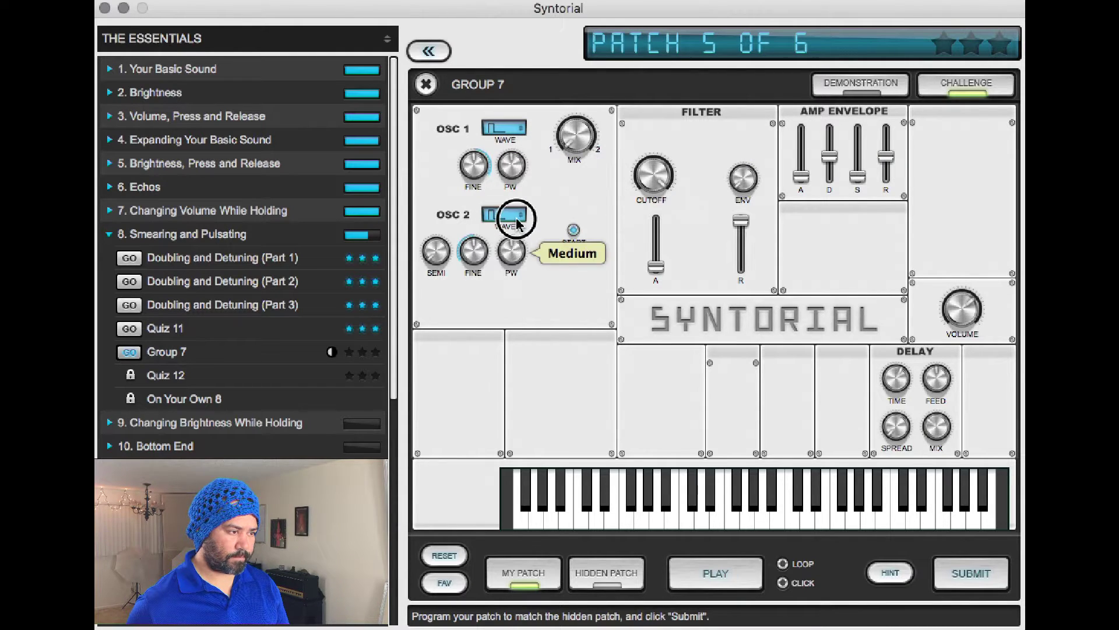
{"action": "left_click_drag", "start_coordinate": [561, 145], "coordinate": [585, 77]}
{"action": "key", "text": "Tab"}
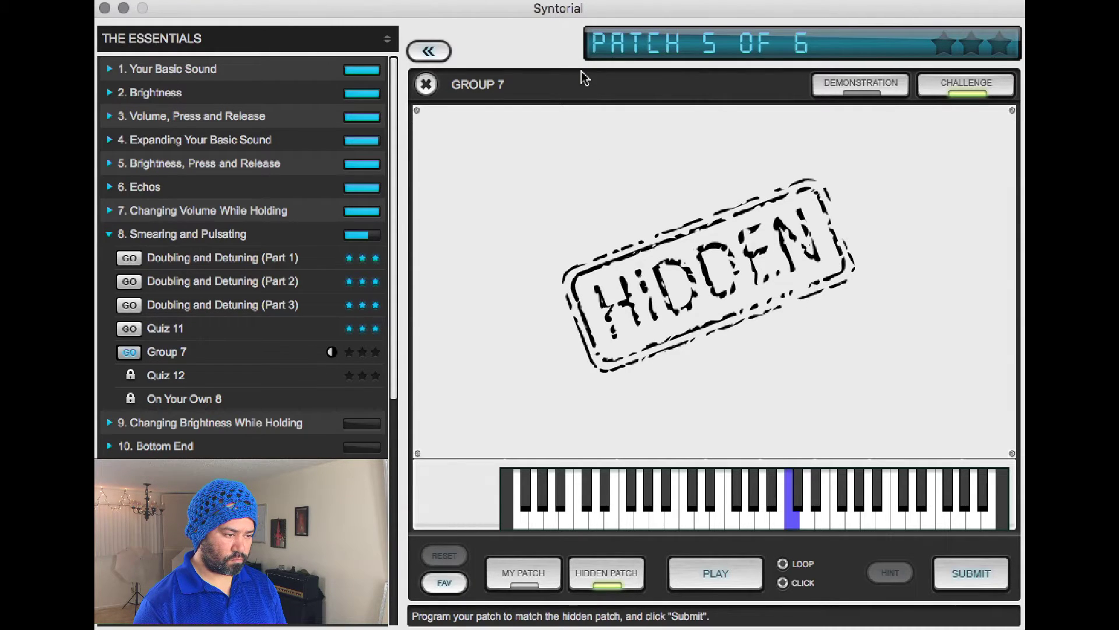
{"action": "key", "text": "Tab"}
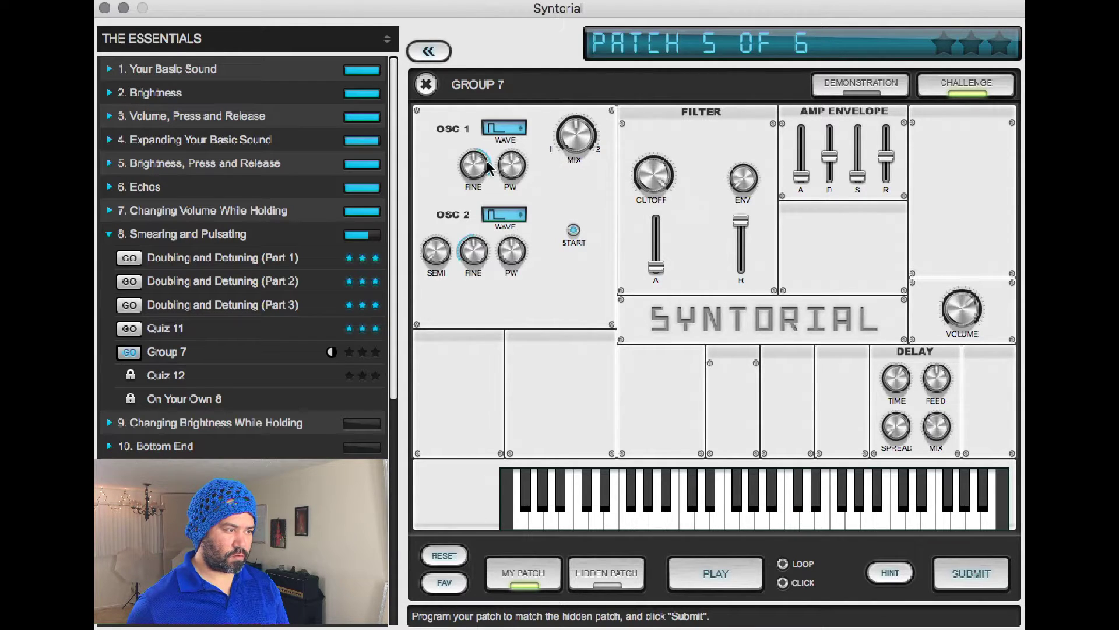
Compare the detuning of the two patches and lower oscillator 2's fine tuning slightly
{"action": "key", "text": "Tab"}
{"action": "key", "text": "Tab"}
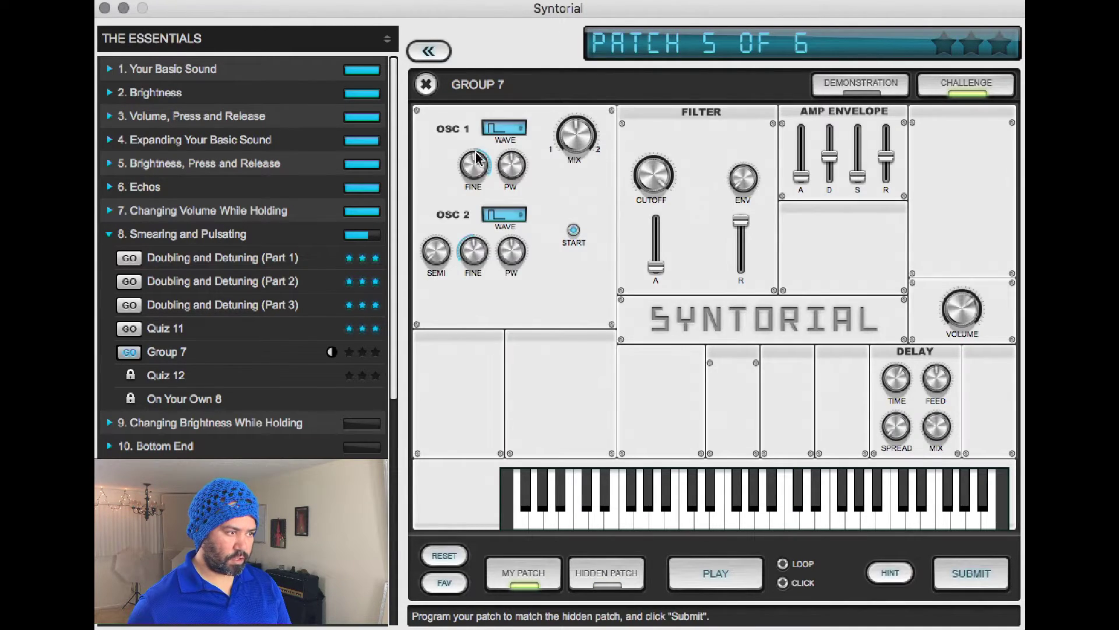
{"action": "left_click_drag", "start_coordinate": [471, 257], "coordinate": [473, 276]}
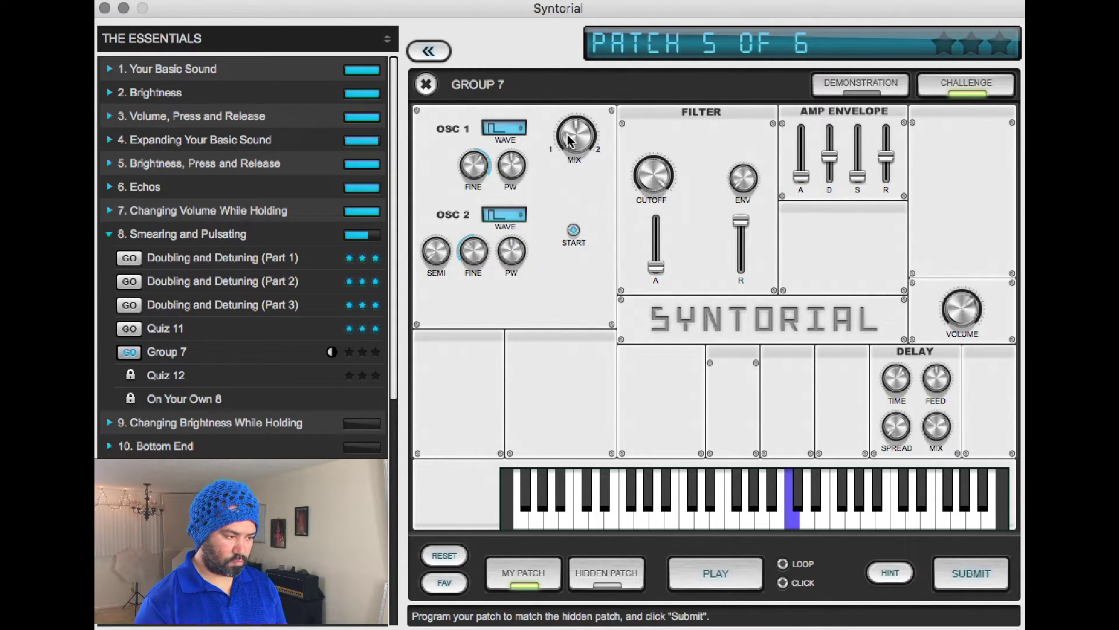
Compare patch 5 with the hidden patch, set the volume to -2.00 dB, and check the loudness against the hidden patch
{"action": "key", "text": "Tab"}
{"action": "key", "text": "Tab"}
{"action": "key", "text": "Tab"}
{"action": "key", "text": "Tab"}
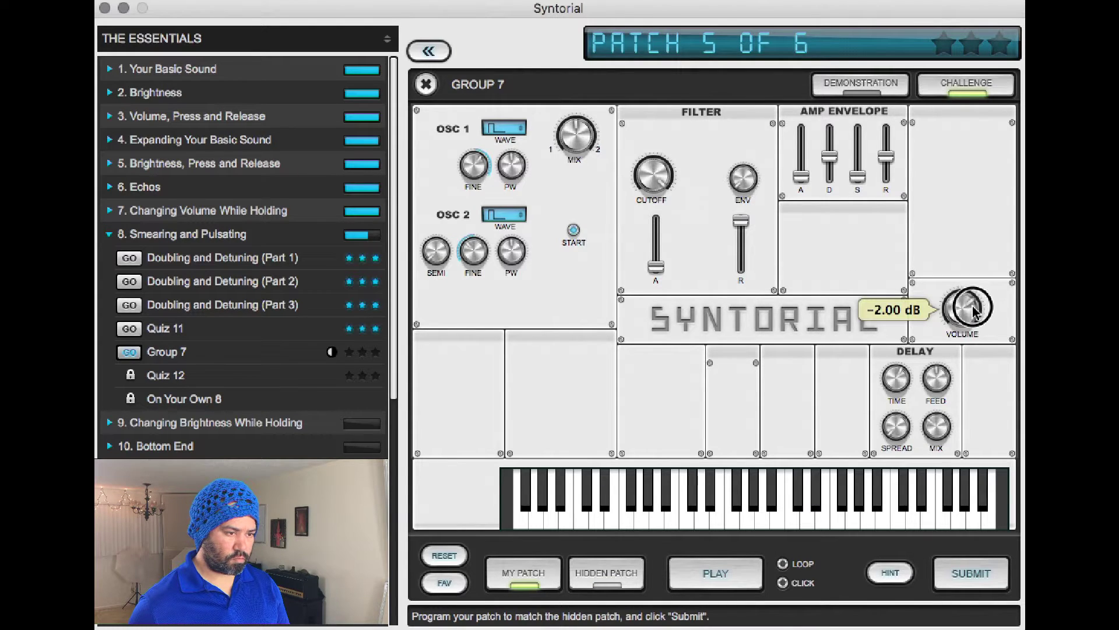
{"action": "key", "text": "Tab"}
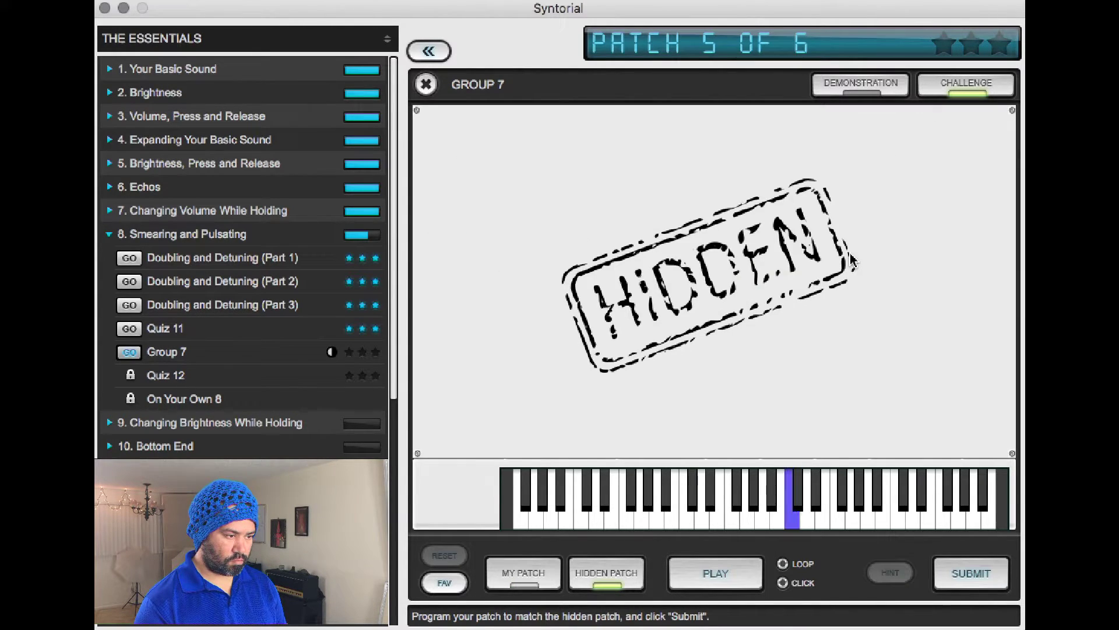
{"action": "key", "text": "Tab"}
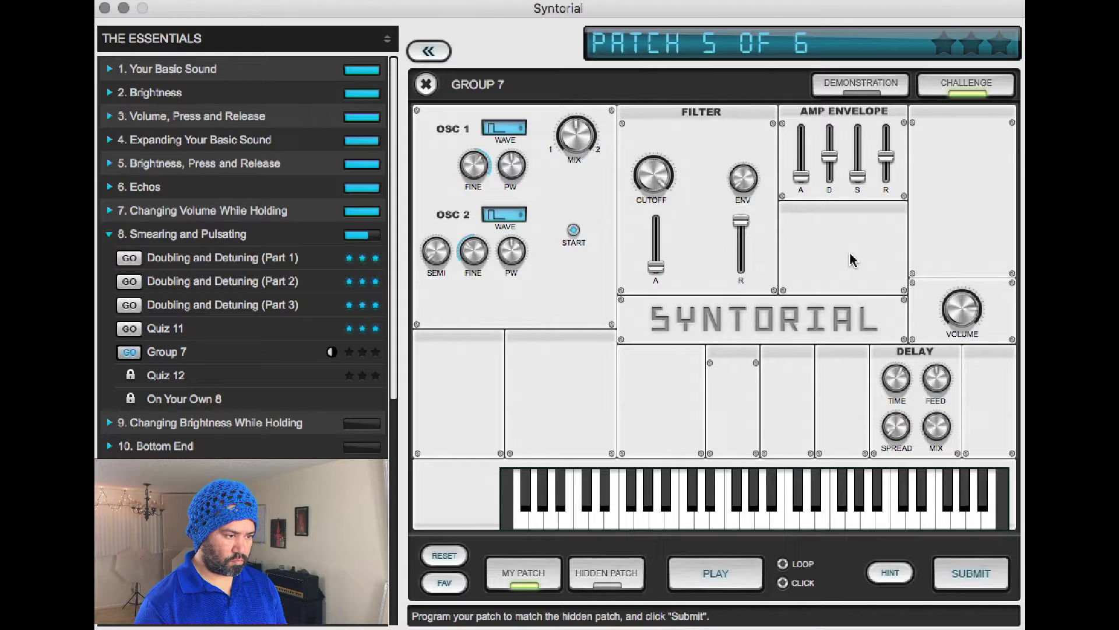
Listen alternately to patch 5 and the hidden patch to judge the remaining differences in brightness and level
{"action": "key", "text": "Tab"}
{"action": "key", "text": "Tab"}
{"action": "key", "text": "Tab"}
{"action": "key", "text": "Tab"}
{"action": "key", "text": "Tab"}
{"action": "key", "text": "Tab"}
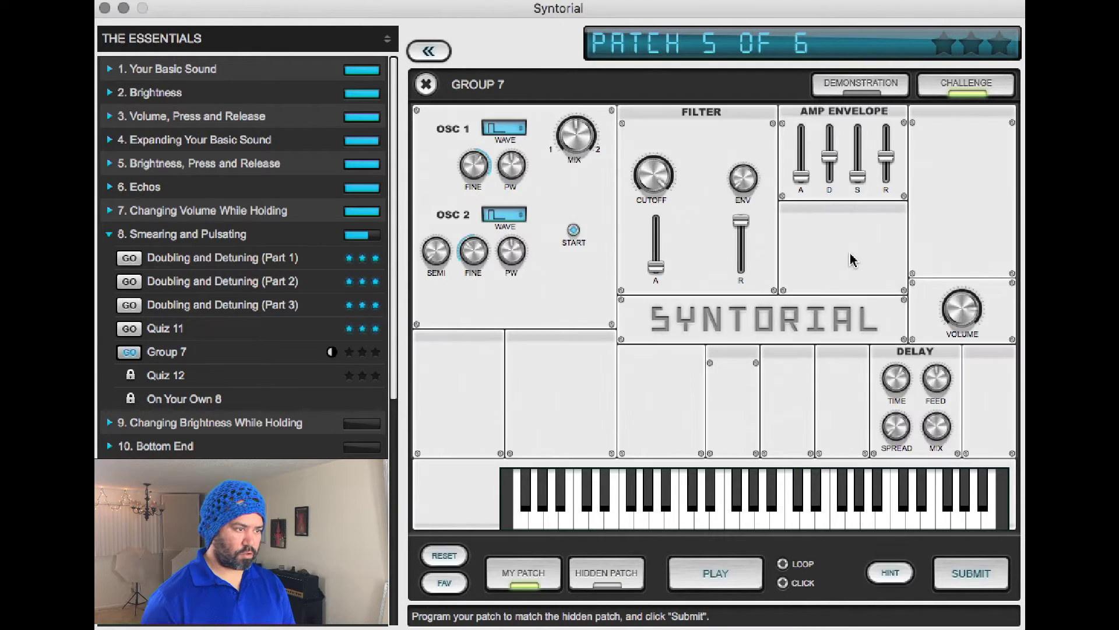
{"action": "key", "text": "Tab"}
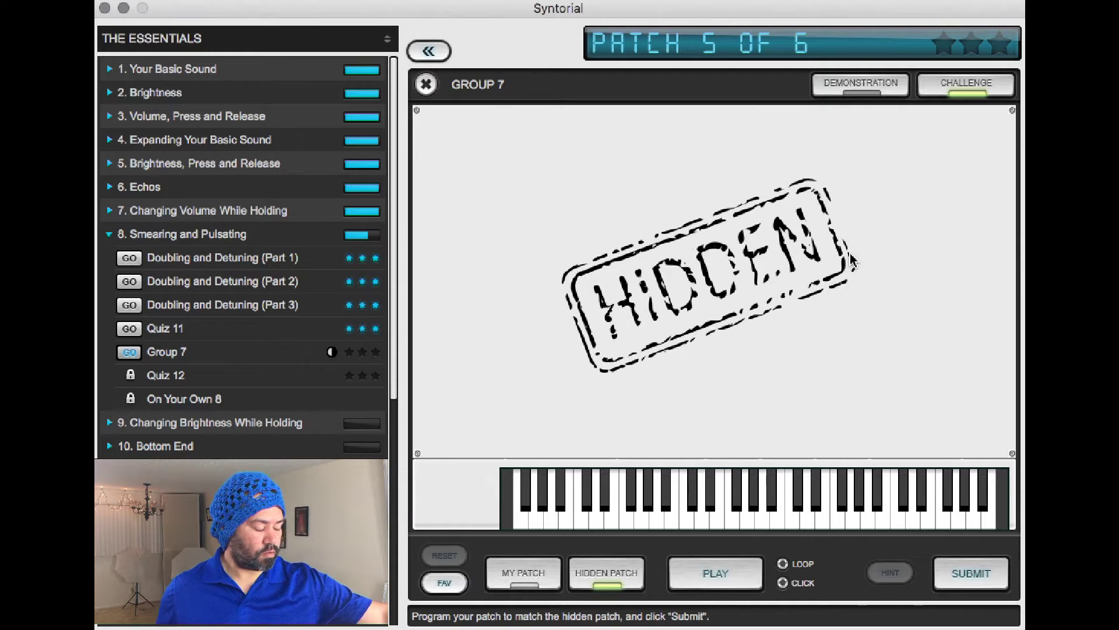
{"action": "key", "text": "Tab"}
{"action": "key", "text": "Tab"}
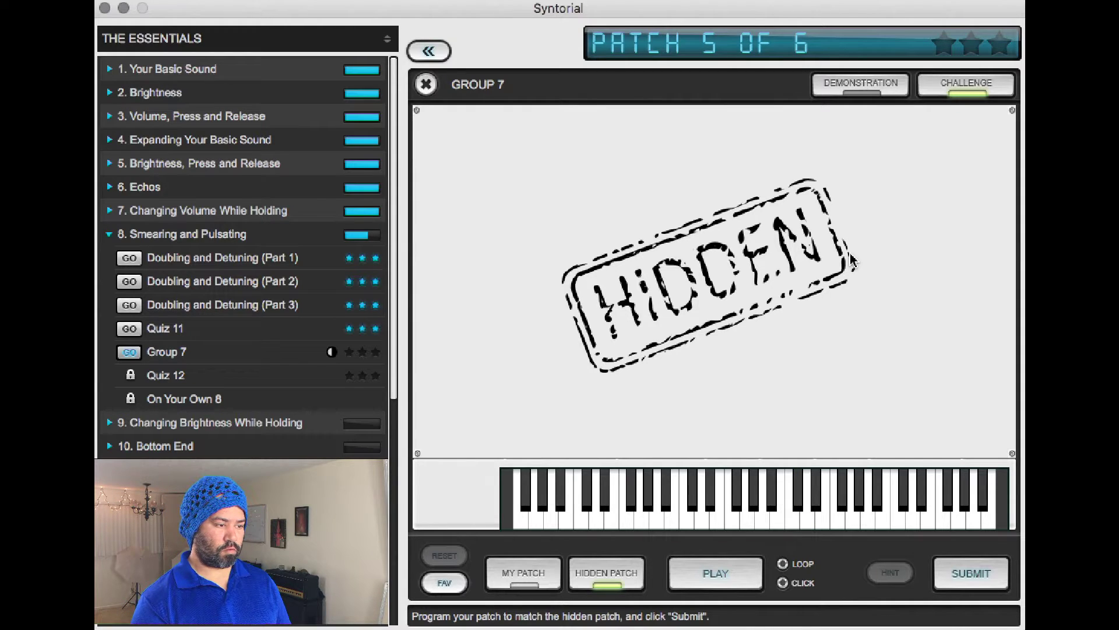
{"action": "key", "text": "Tab"}
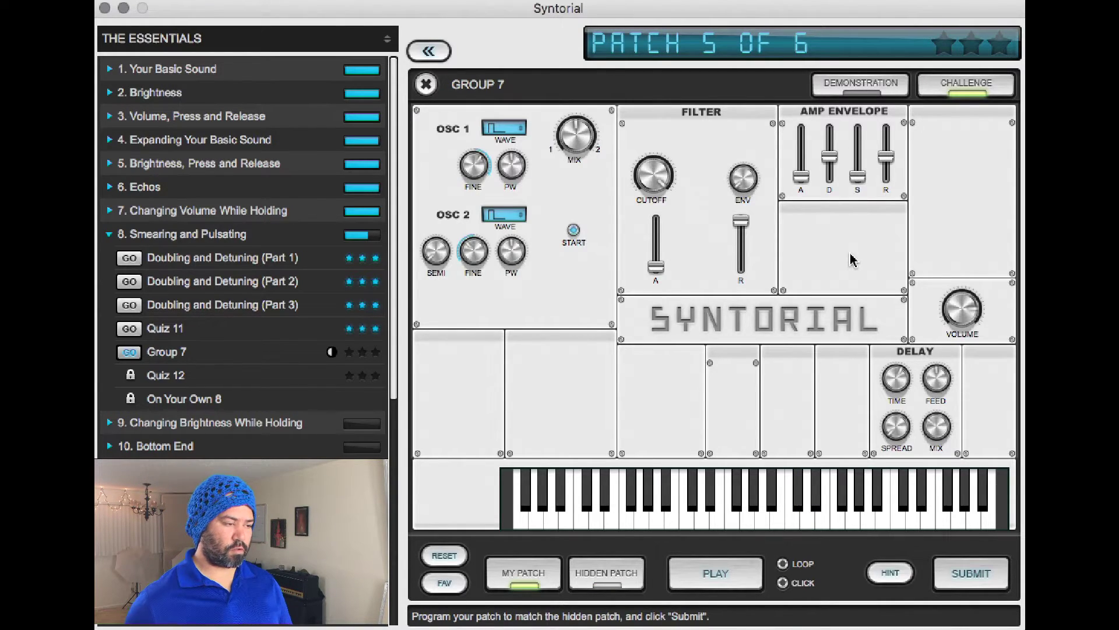
Lower the filter cutoff slightly and compare the brightness repeatedly with the hidden patch
{"action": "left_click_drag", "start_coordinate": [668, 198], "coordinate": [648, 219]}
{"action": "key", "text": "Tab"}
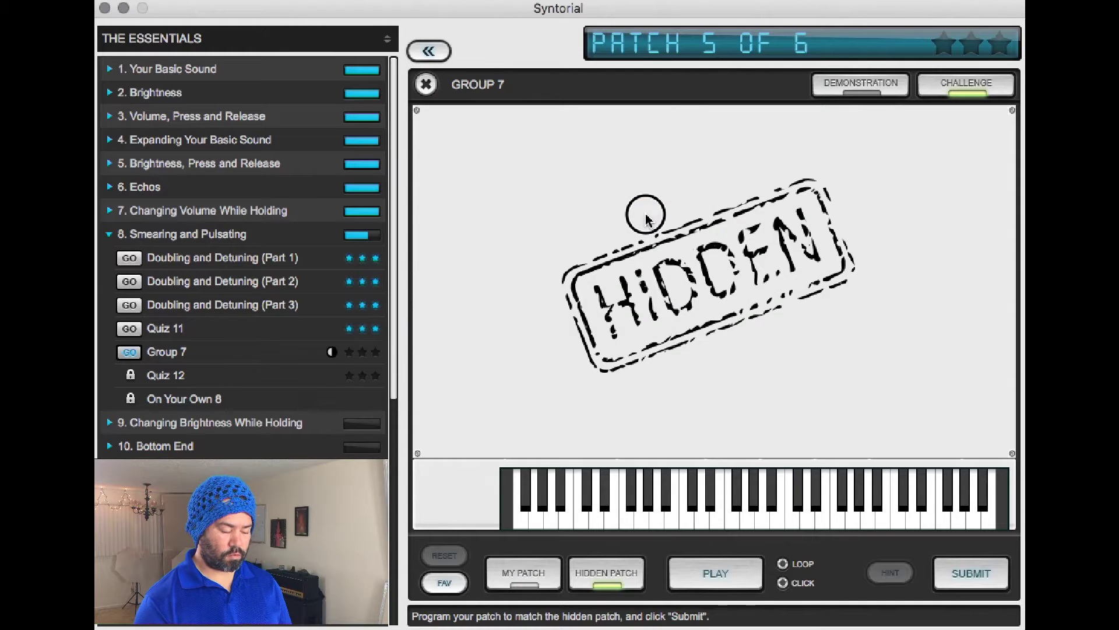
{"action": "key", "text": "Tab"}
{"action": "key", "text": "Tab"}
{"action": "key", "text": "Tab"}
{"action": "key", "text": "Tab"}
{"action": "key", "text": "Tab"}
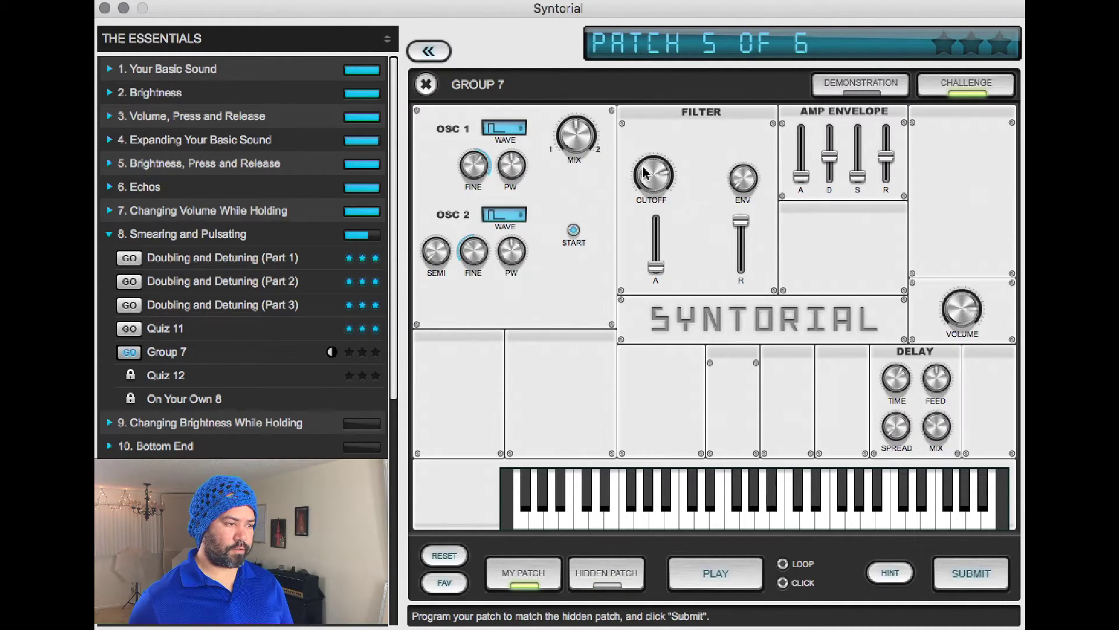
Raise the filter cutoff in small increments, comparing with the hidden patch after each adjustment
{"action": "left_click_drag", "start_coordinate": [645, 171], "coordinate": [647, 163]}
{"action": "key", "text": "Tab"}
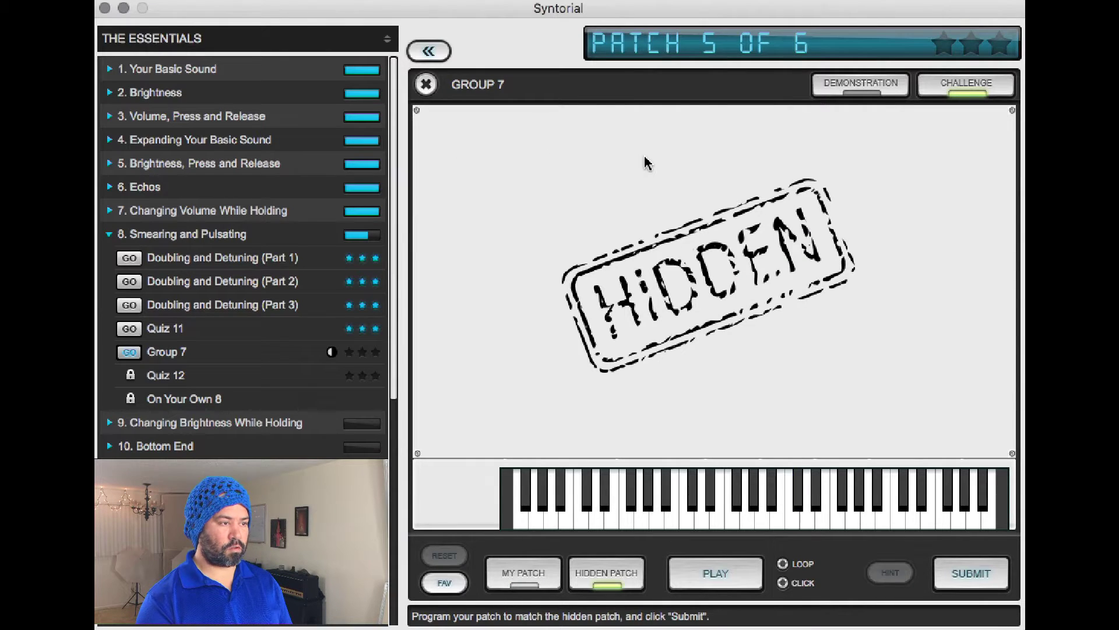
{"action": "key", "text": "Tab"}
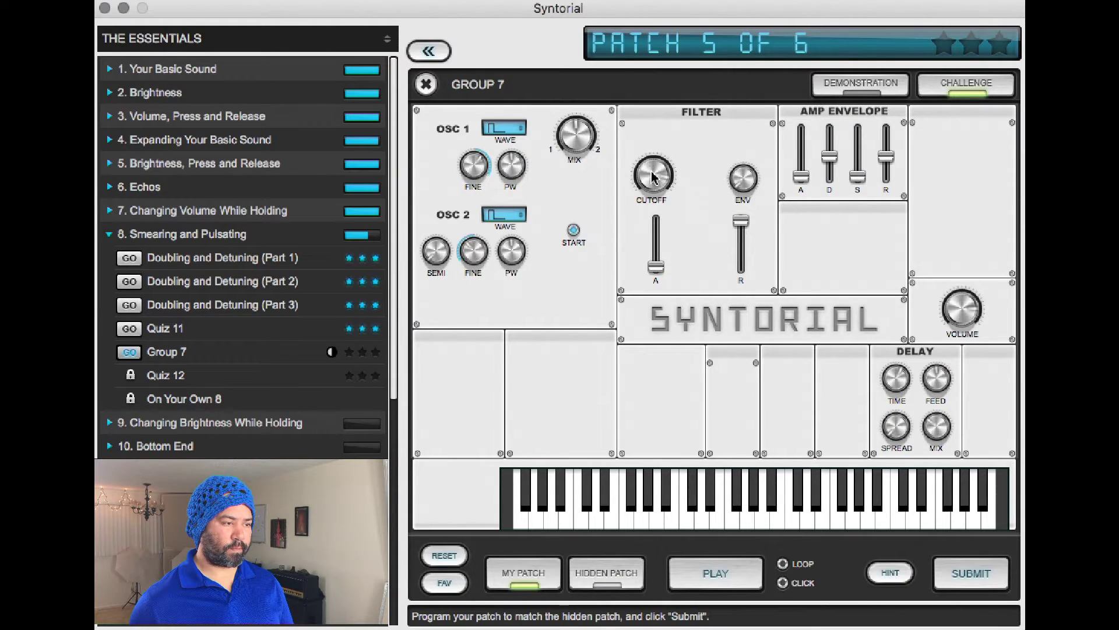
{"action": "left_click_drag", "start_coordinate": [652, 174], "coordinate": [656, 169]}
{"action": "key", "text": "Tab"}
{"action": "key", "text": "Tab"}
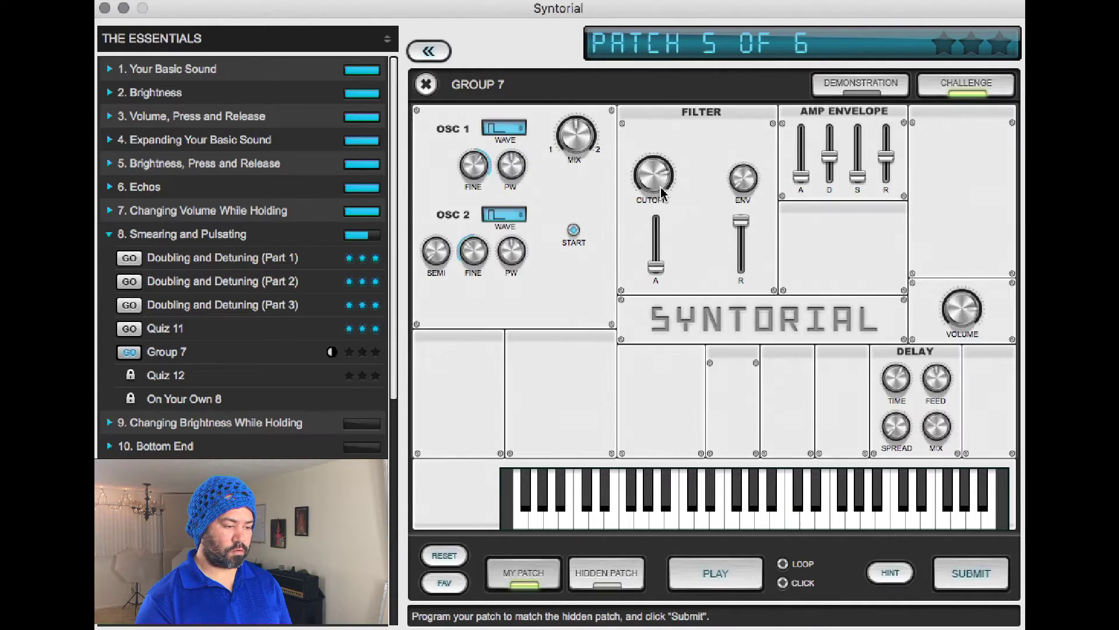
{"action": "mouse_move", "coordinate": [659, 177]}
{"action": "left_mouse_down"}
{"action": "mouse_move", "coordinate": [656, 206]}
{"action": "mouse_move", "coordinate": [650, 158]}
{"action": "left_mouse_up"}
{"action": "key", "text": "Tab"}
{"action": "key", "text": "Tab"}
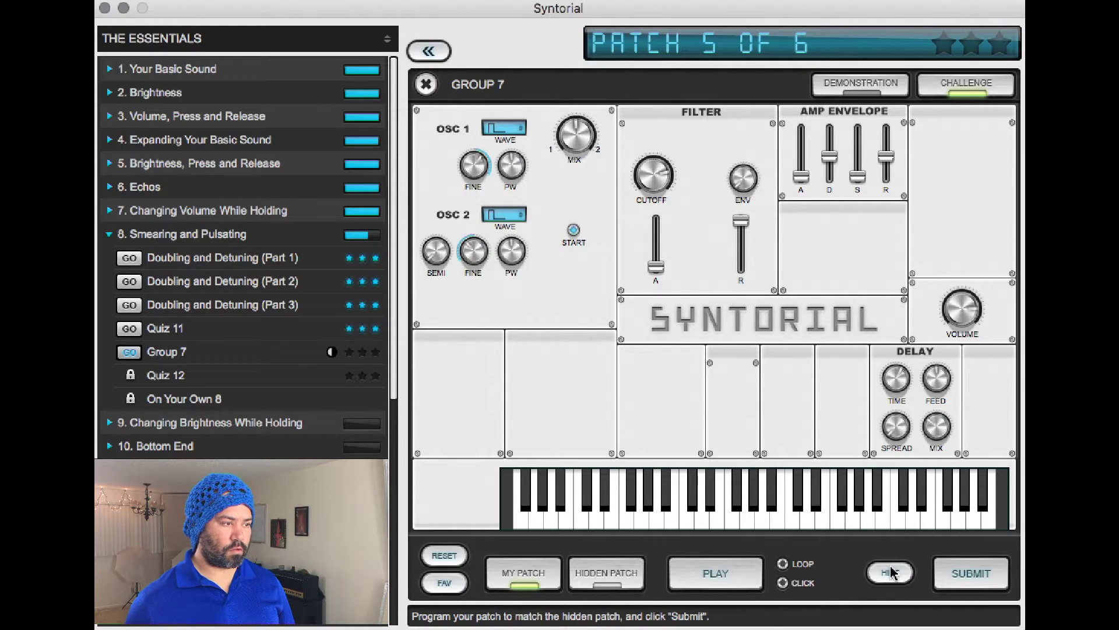
Submit patch 5 for grading and advance to patch 6
{"action": "left_click", "coordinate": [936, 577]}
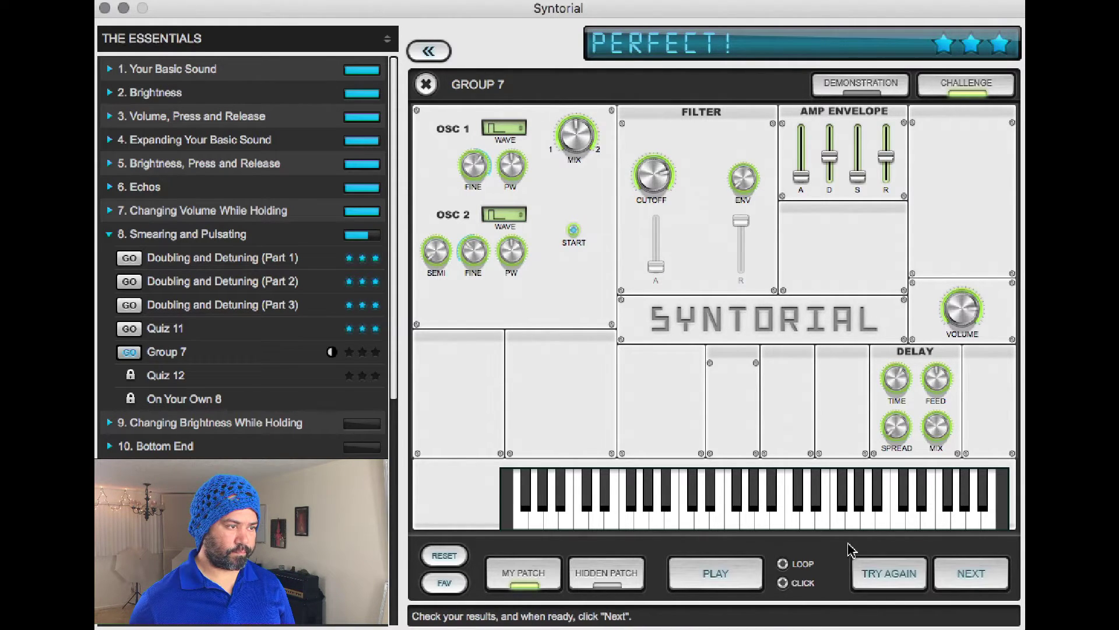
{"action": "left_click", "coordinate": [971, 574]}
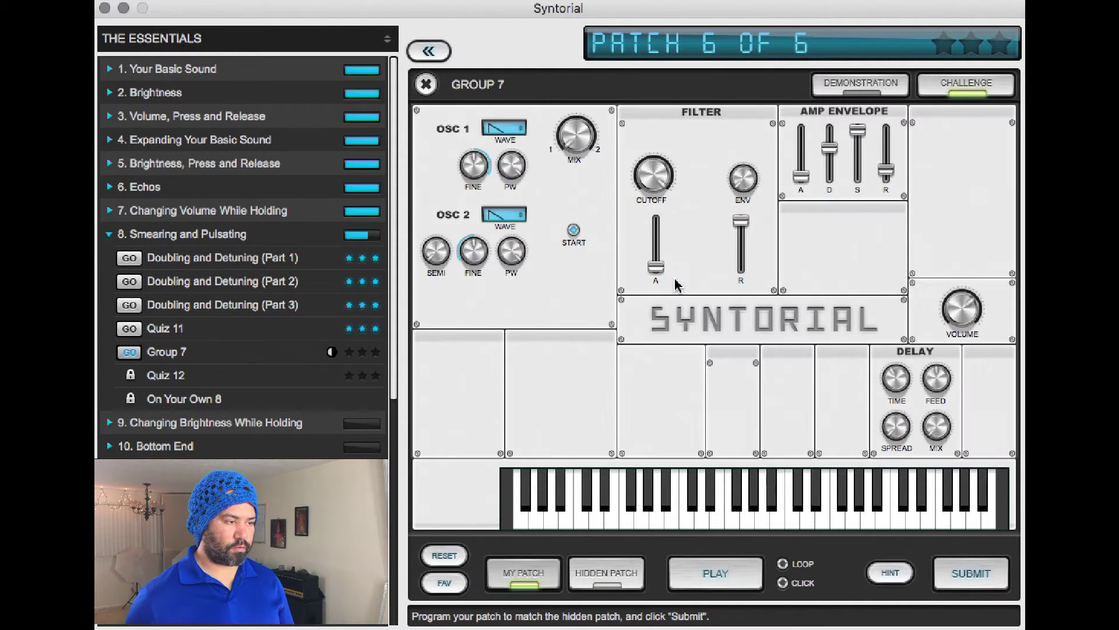
Lower patch 6's filter cutoff and shorten the filter envelope's release, and detune the two oscillators in opposite directions with their fine tuning
{"action": "left_click_drag", "start_coordinate": [653, 177], "coordinate": [683, 259]}
{"action": "left_click_drag", "start_coordinate": [746, 187], "coordinate": [741, 254]}
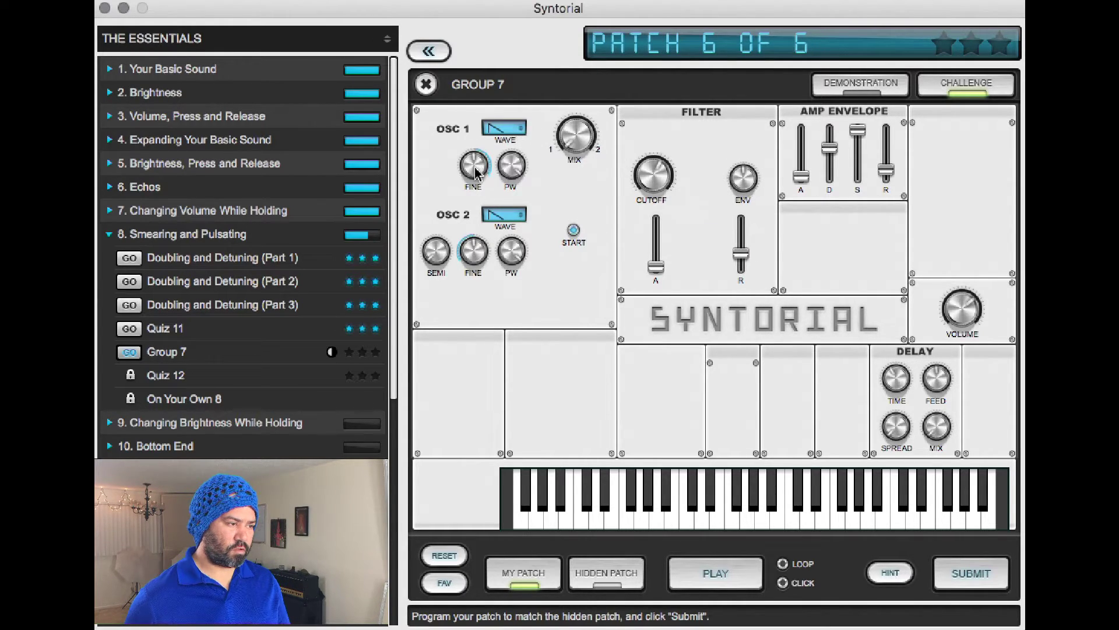
{"action": "left_click_drag", "start_coordinate": [474, 169], "coordinate": [483, 137]}
{"action": "left_click_drag", "start_coordinate": [473, 251], "coordinate": [463, 316]}
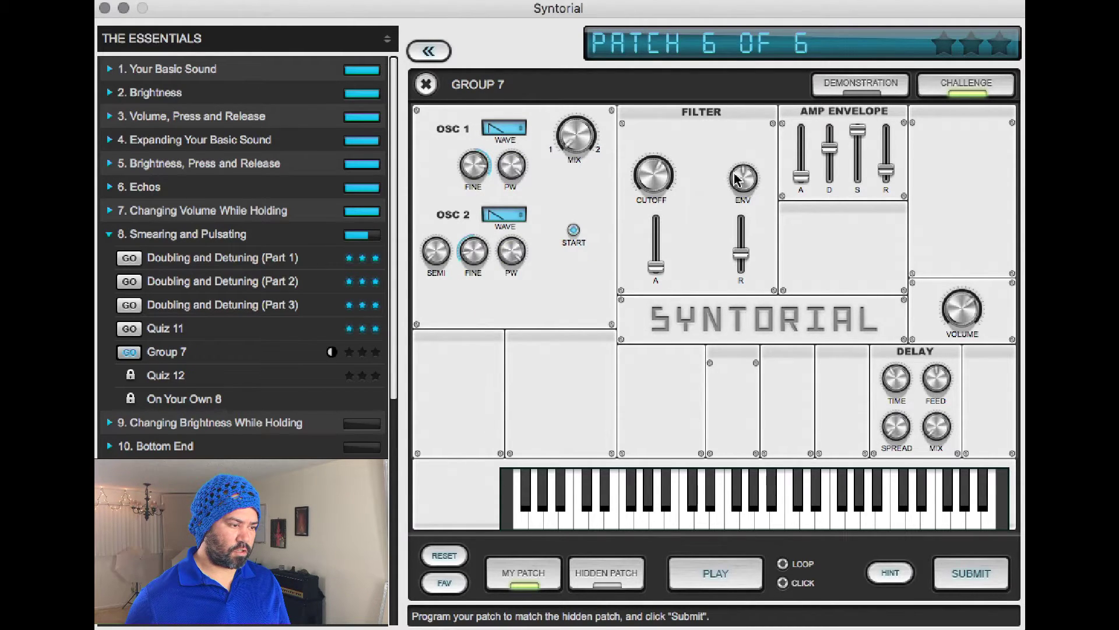
Compare patch 6 with the hidden patch, raise the delay mix, and check the echo against the hidden patch
{"action": "key", "text": "Tab"}
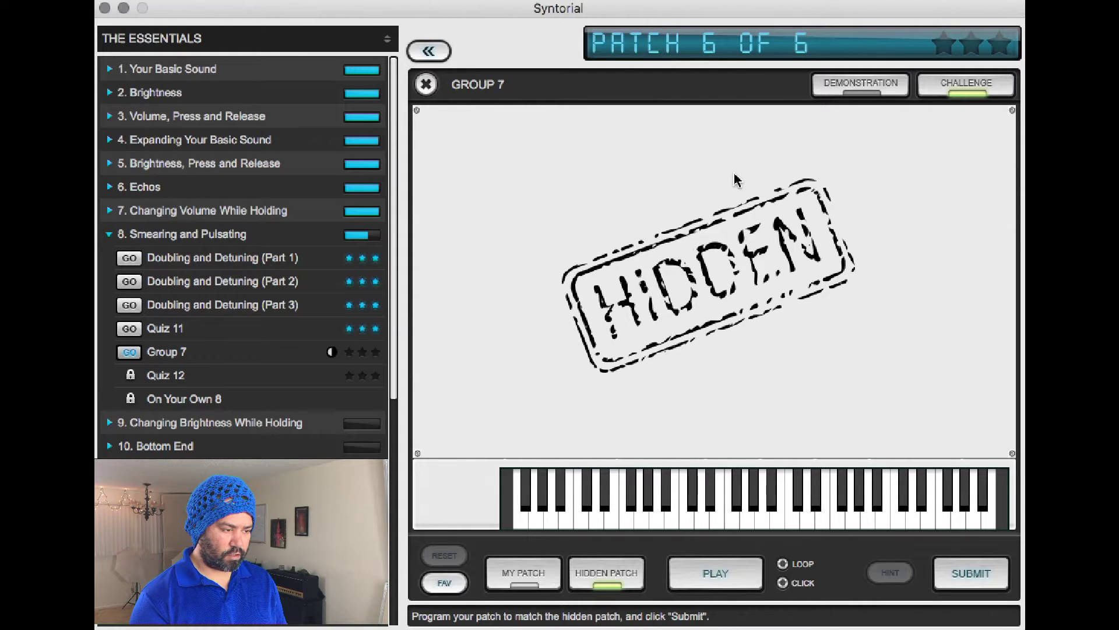
{"action": "key", "text": "Tab"}
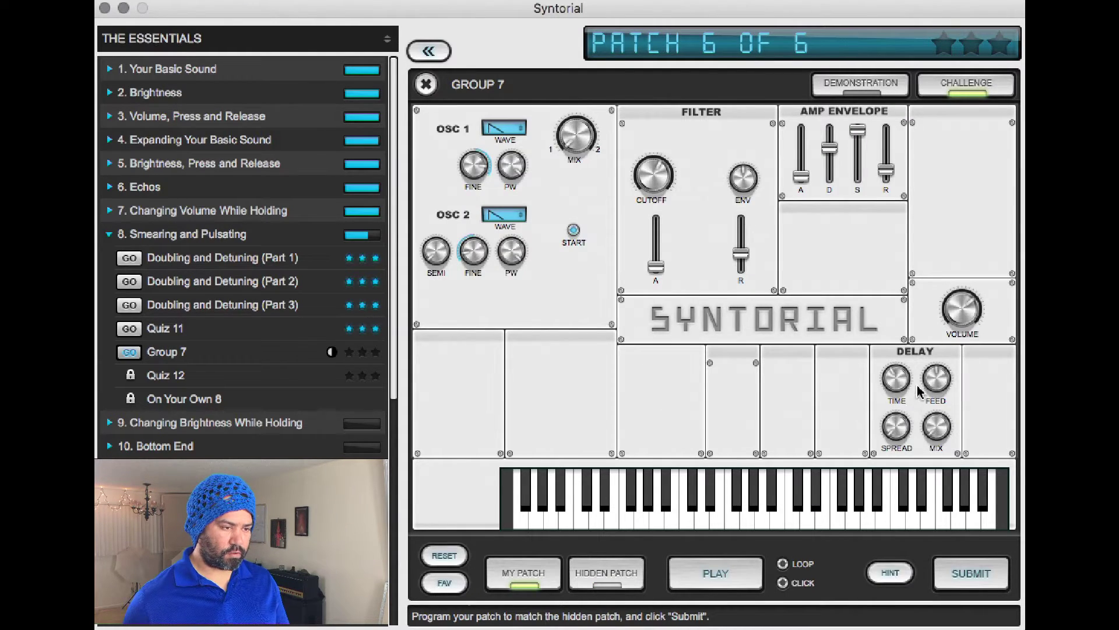
{"action": "left_click_drag", "start_coordinate": [937, 427], "coordinate": [951, 385]}
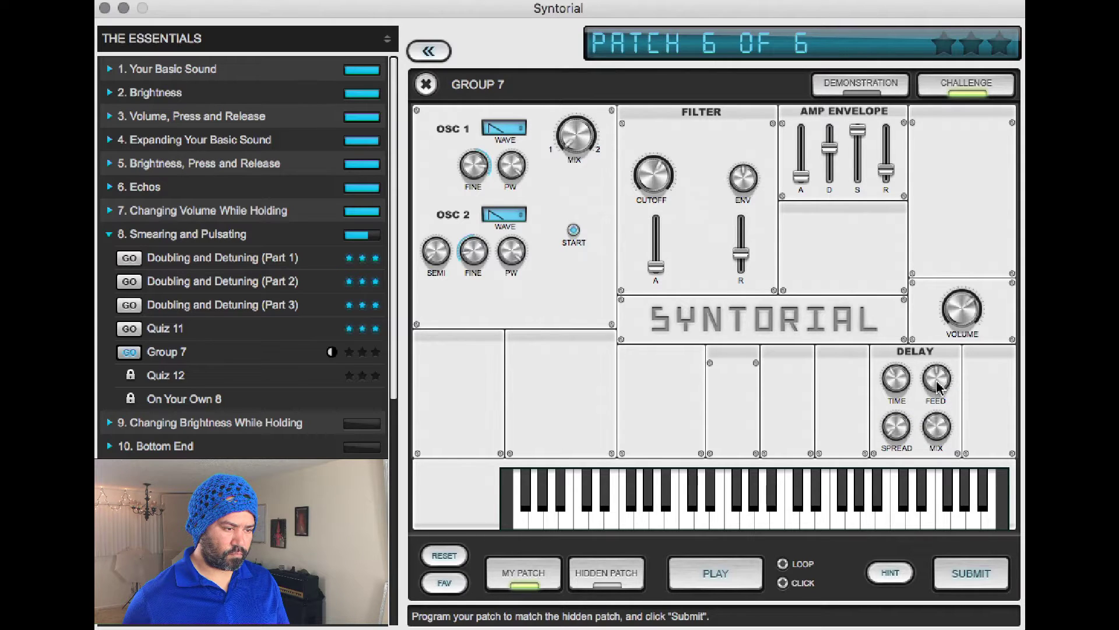
{"action": "key", "text": "Tab"}
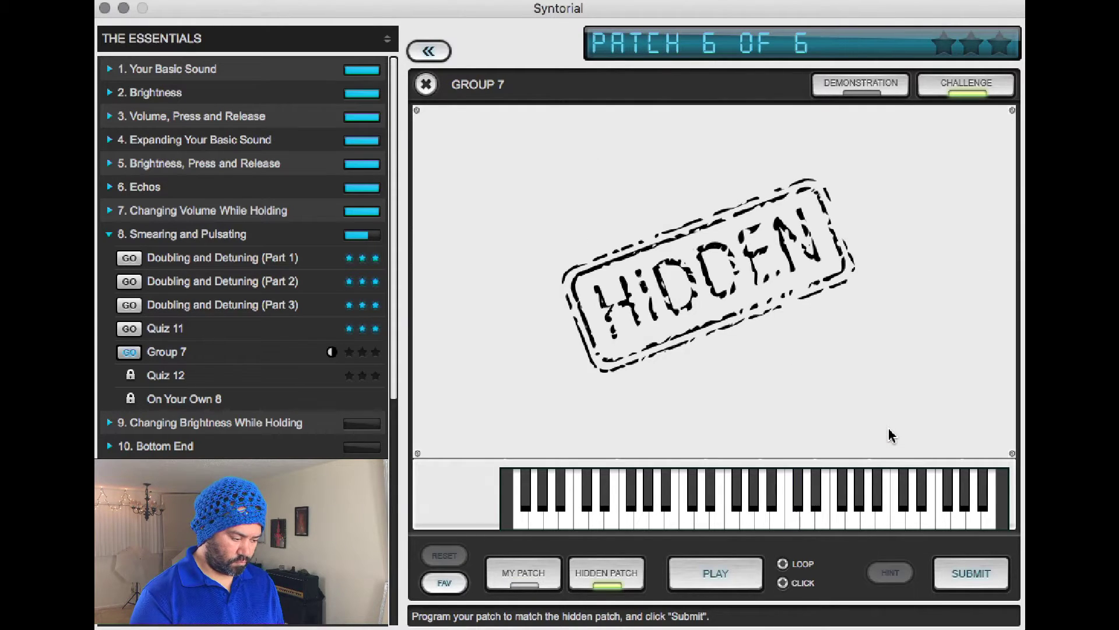
{"action": "key", "text": "Tab"}
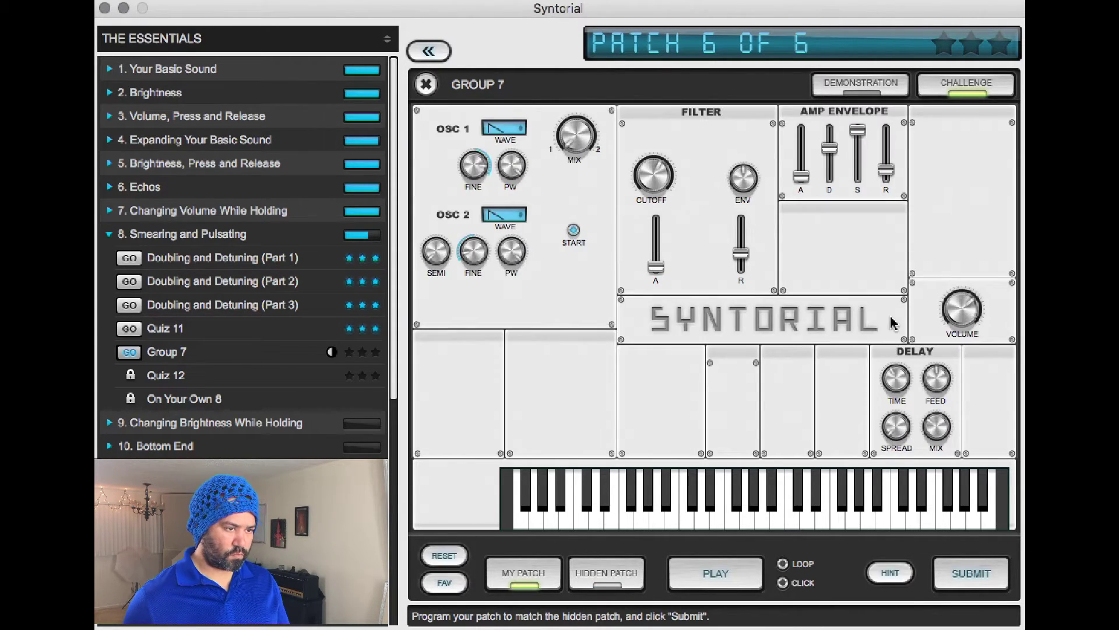
Play notes on the hidden patch, set patch 6's filter cutoff to about 0.52, and compare the brightness
{"action": "key", "text": "Tab"}
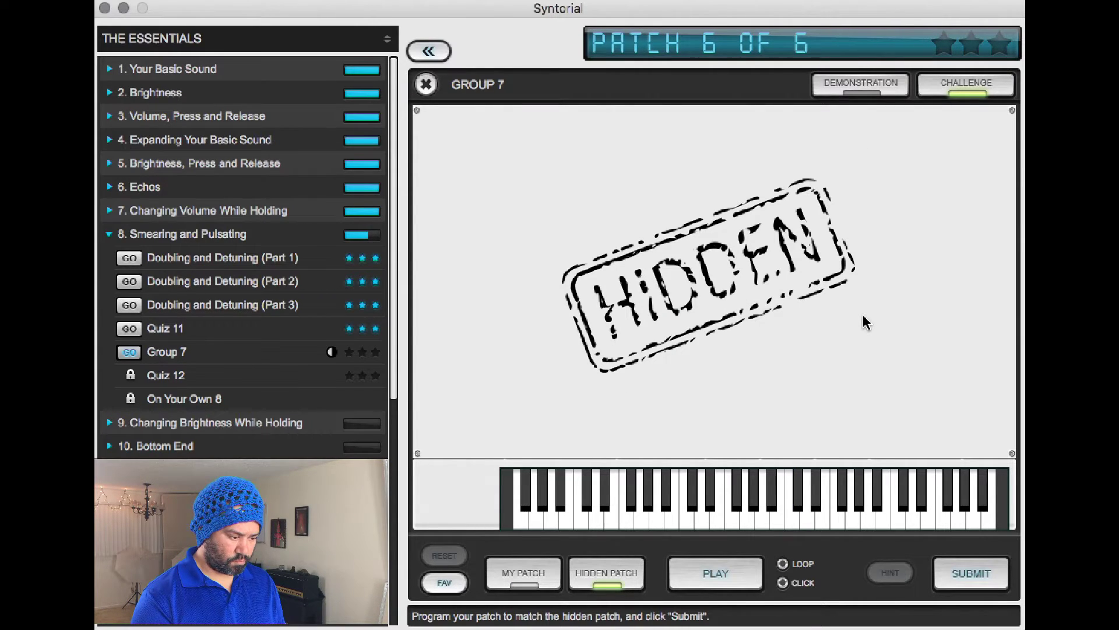
{"action": "key", "text": "a"}
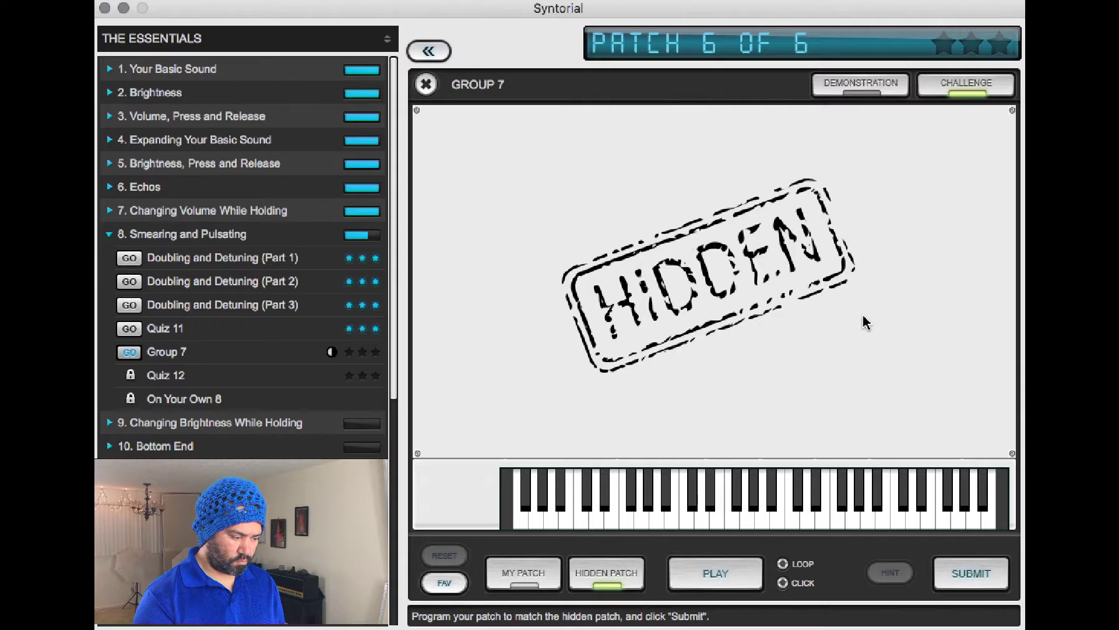
{"action": "key", "text": "Tab"}
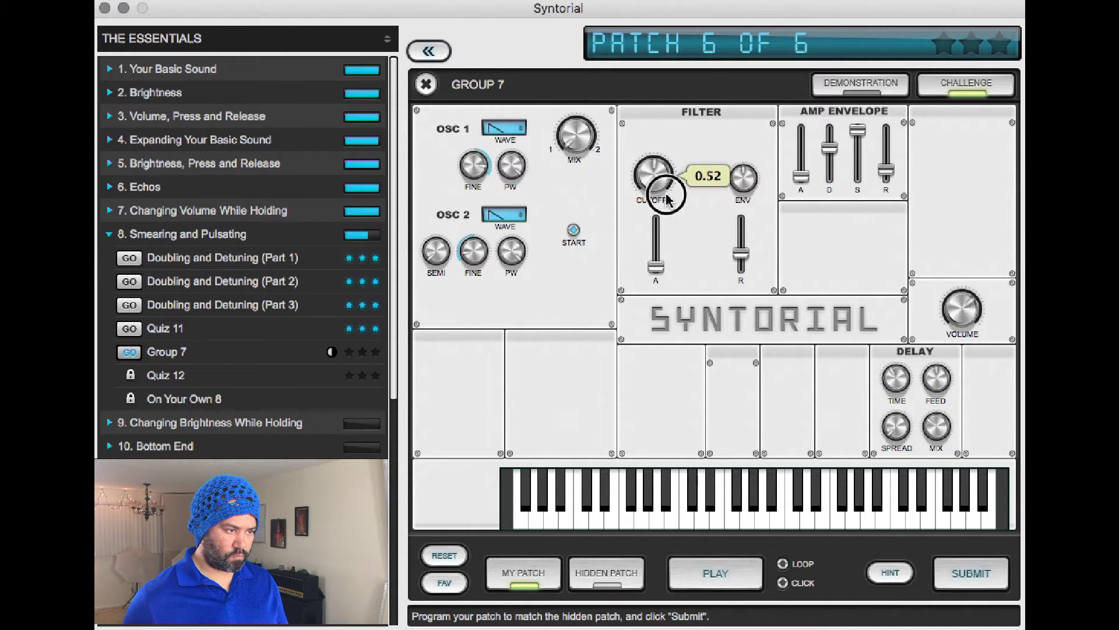
{"action": "key", "text": "Tab"}
{"action": "key", "text": "h"}
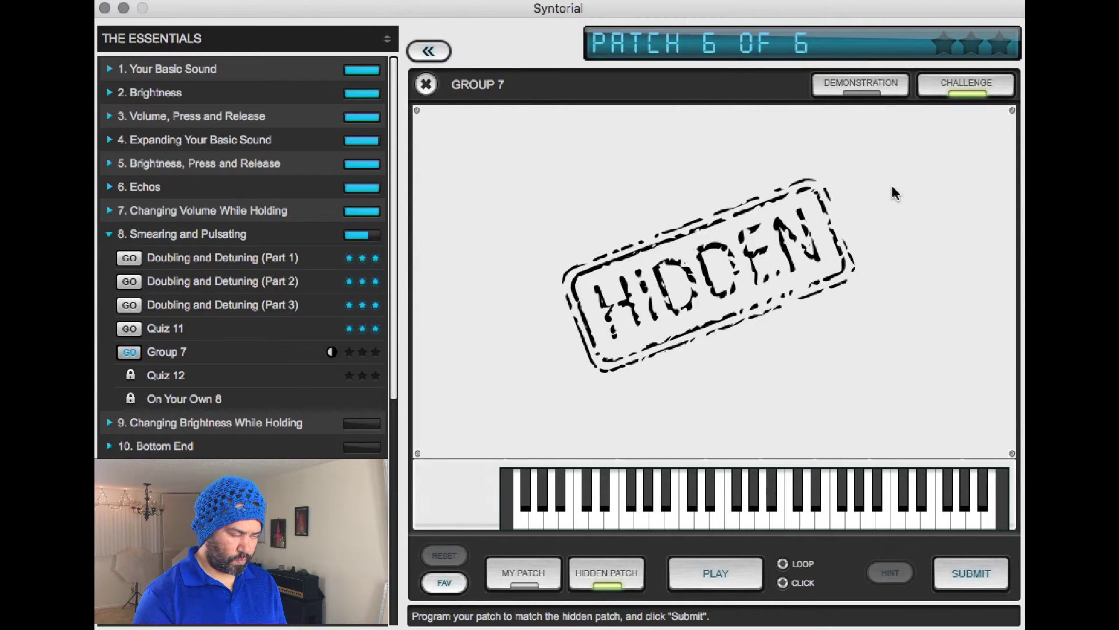
Compare patch 6 with the hidden patch and lengthen the amp envelope's release
{"action": "key", "text": "Tab"}
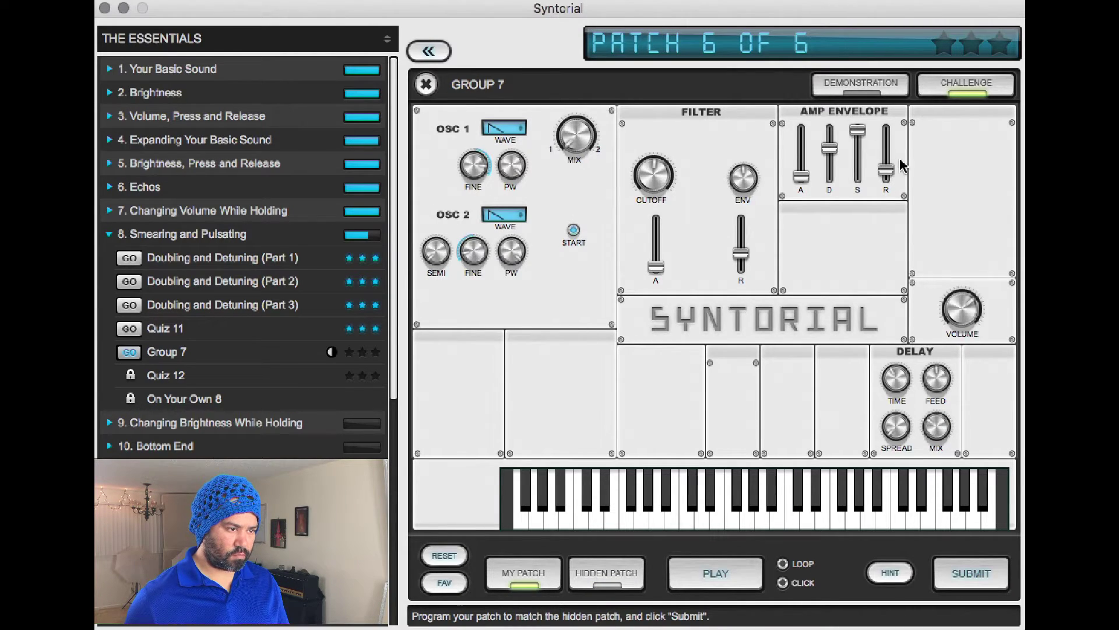
{"action": "key", "text": "Tab"}
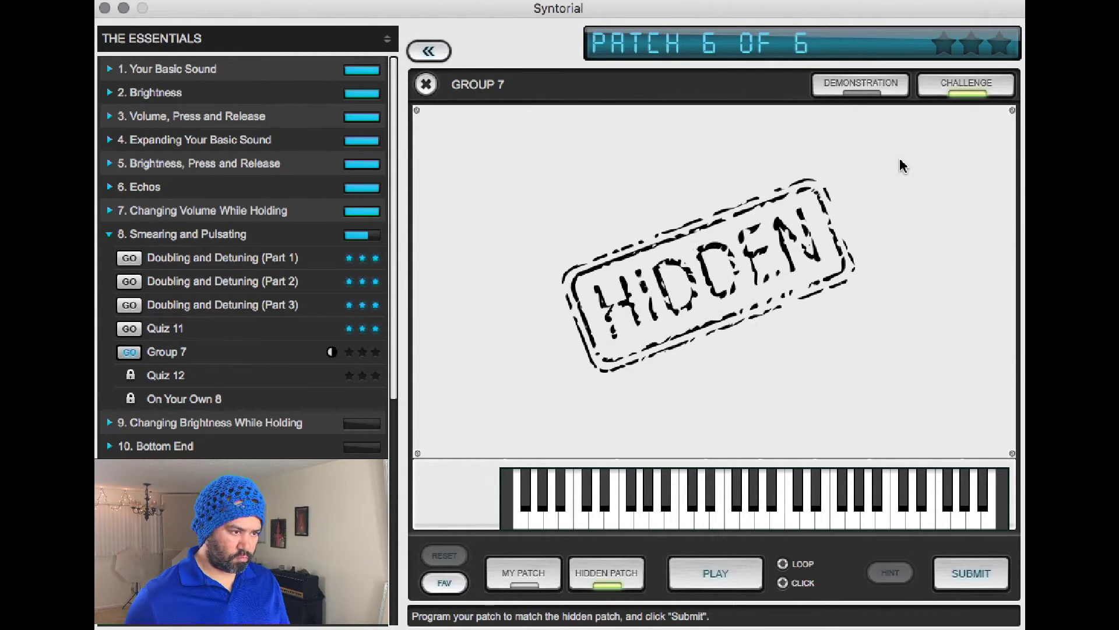
{"action": "key", "text": "Tab"}
{"action": "left_click_drag", "start_coordinate": [891, 175], "coordinate": [892, 153]}
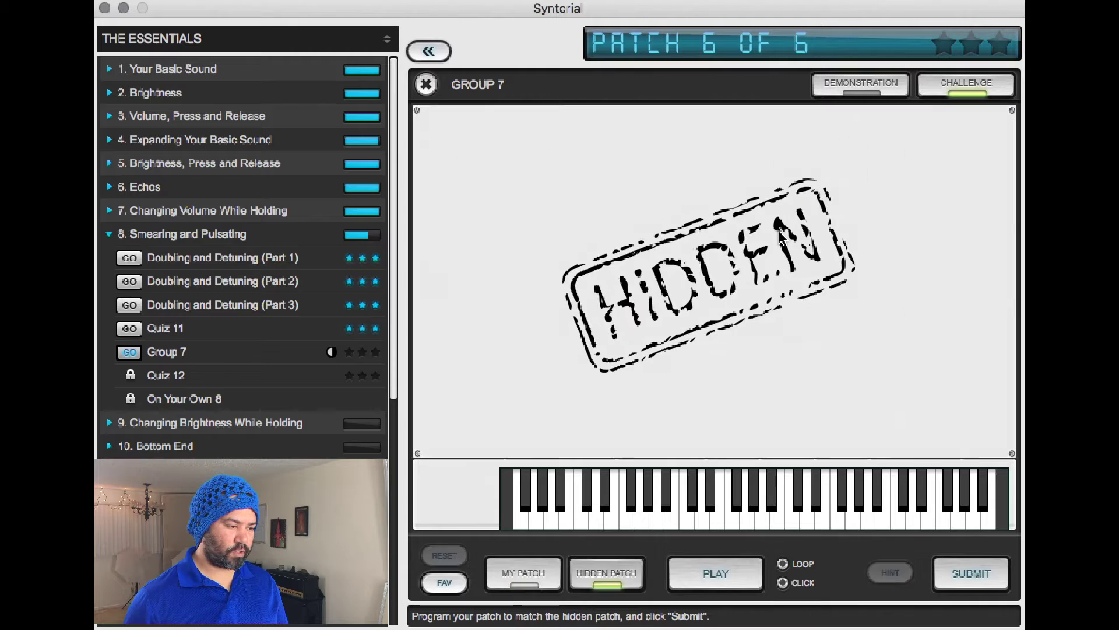
{"action": "key", "text": "Tab"}
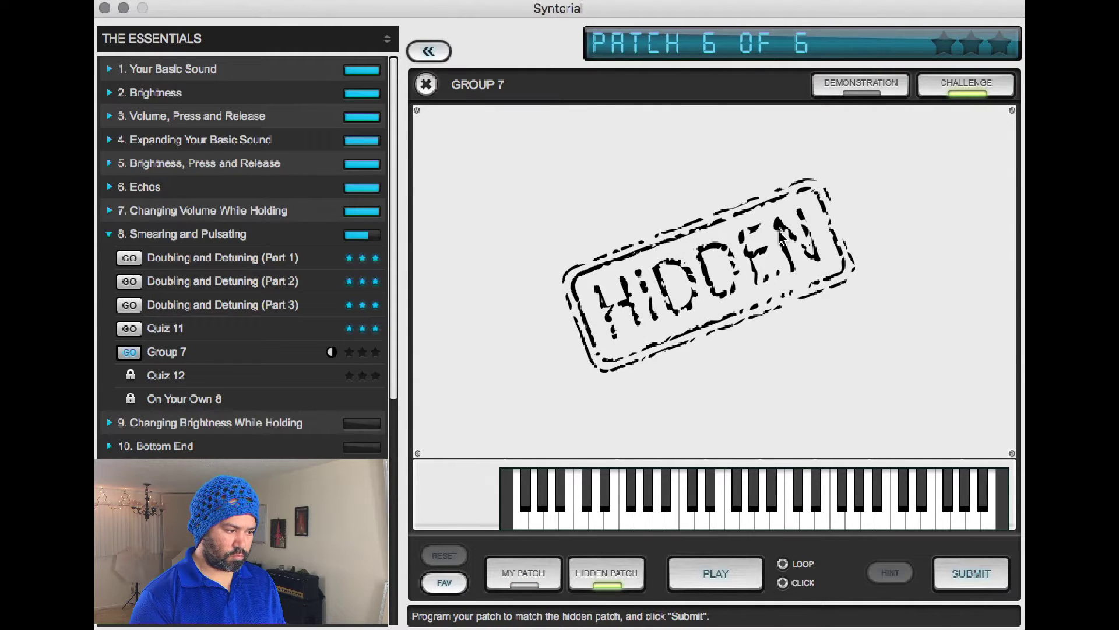
Play notes while alternating between patch 6 and the hidden patch to compare how the sound fades after release
{"action": "key", "text": "Tab"}
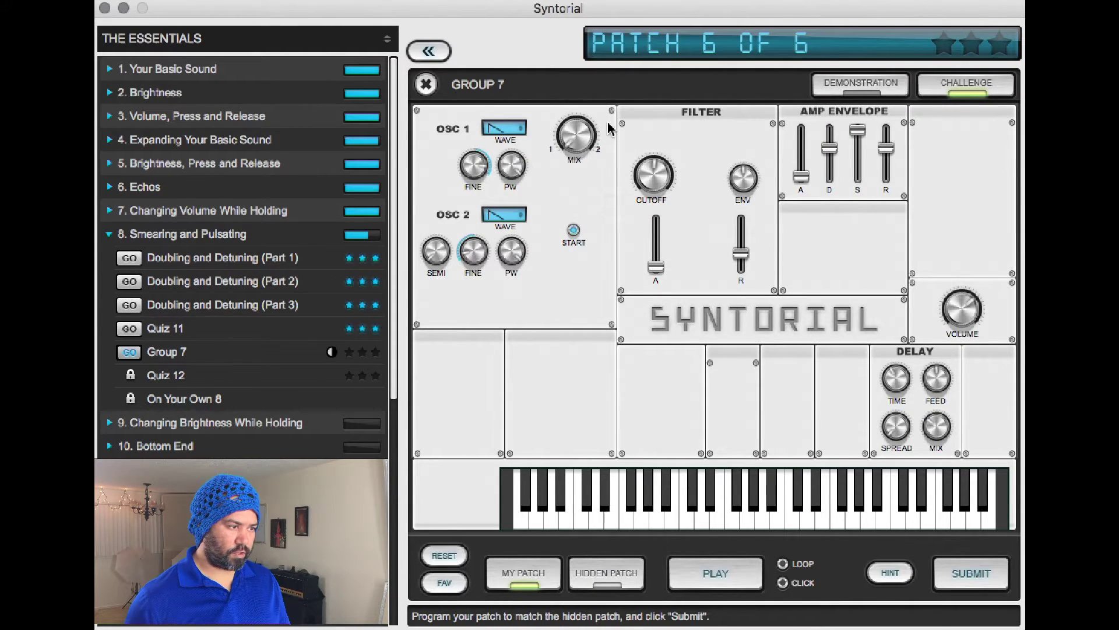
{"action": "key", "text": "Tab"}
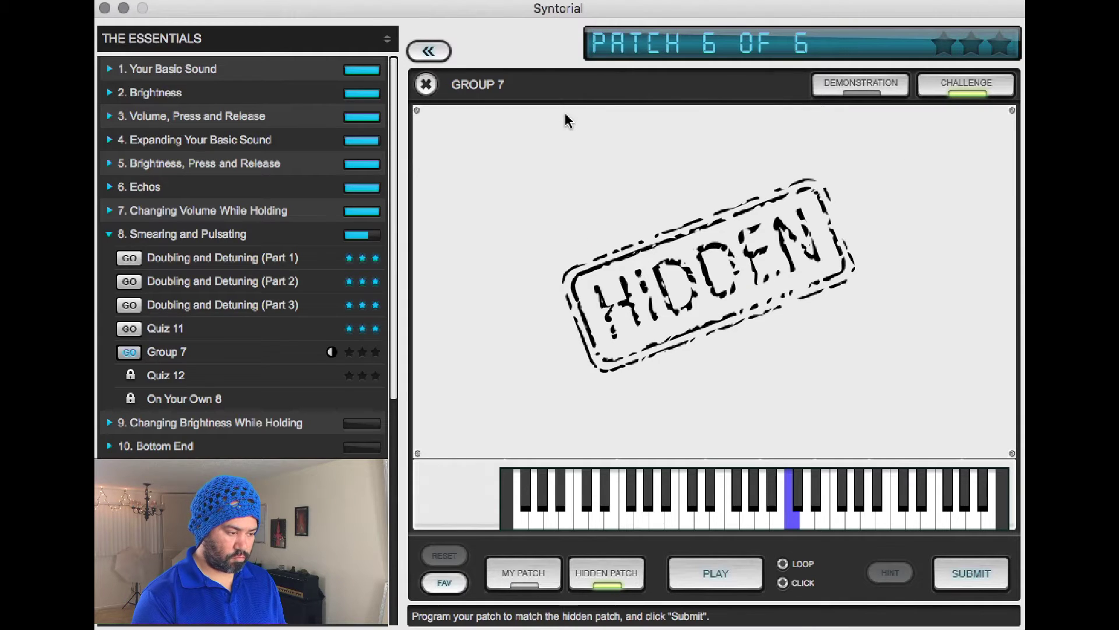
{"action": "key", "text": "Tab"}
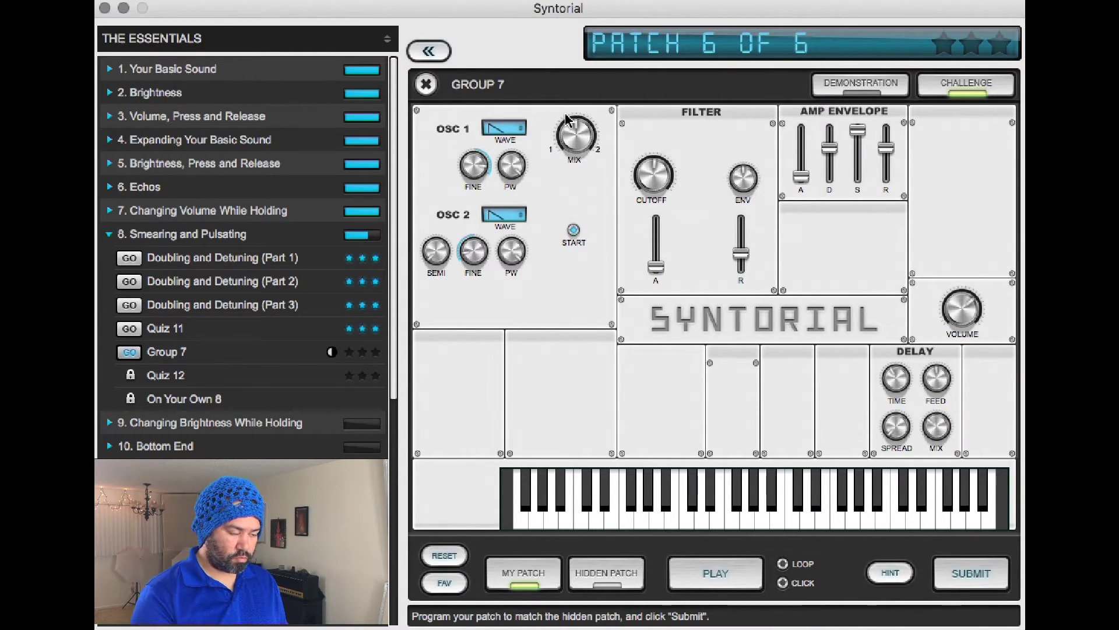
{"action": "key", "text": "Tab"}
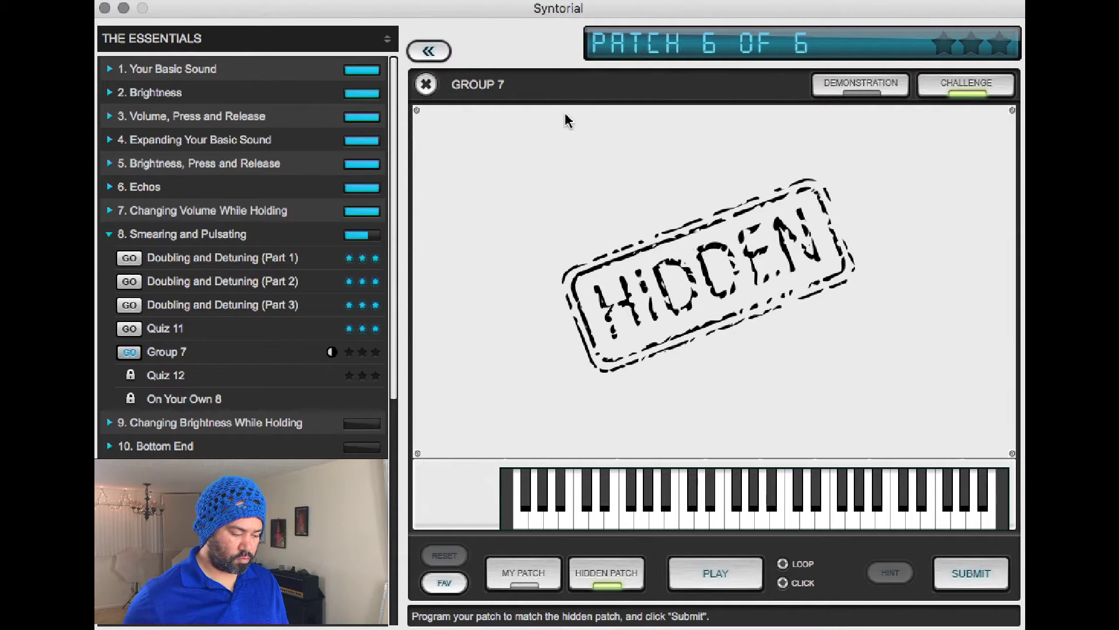
{"action": "key", "text": "Tab"}
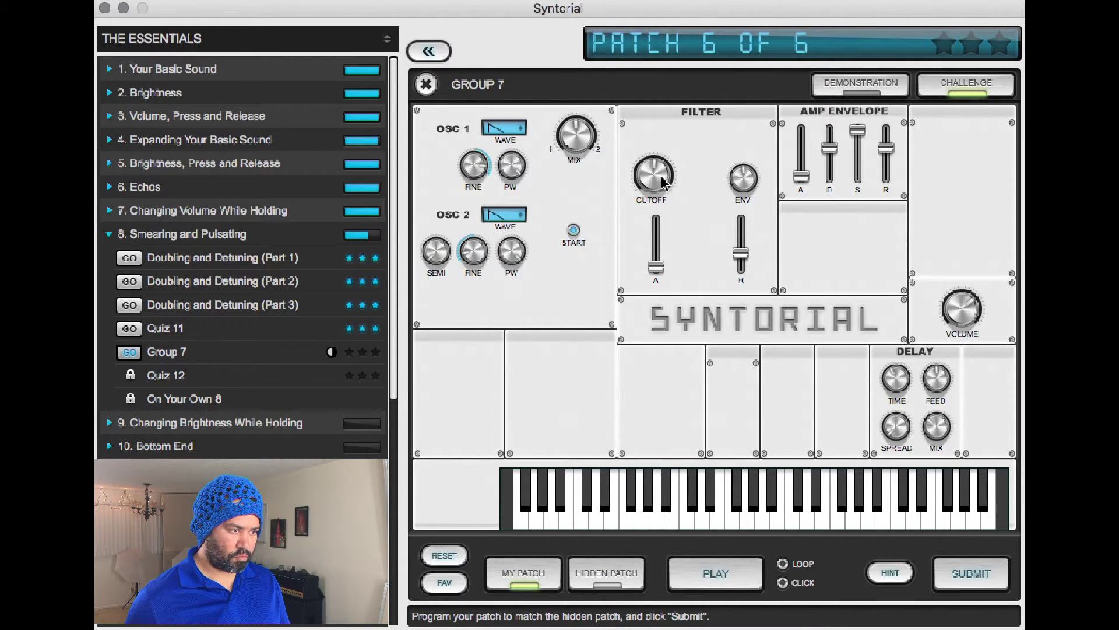
{"action": "key", "text": "Tab"}
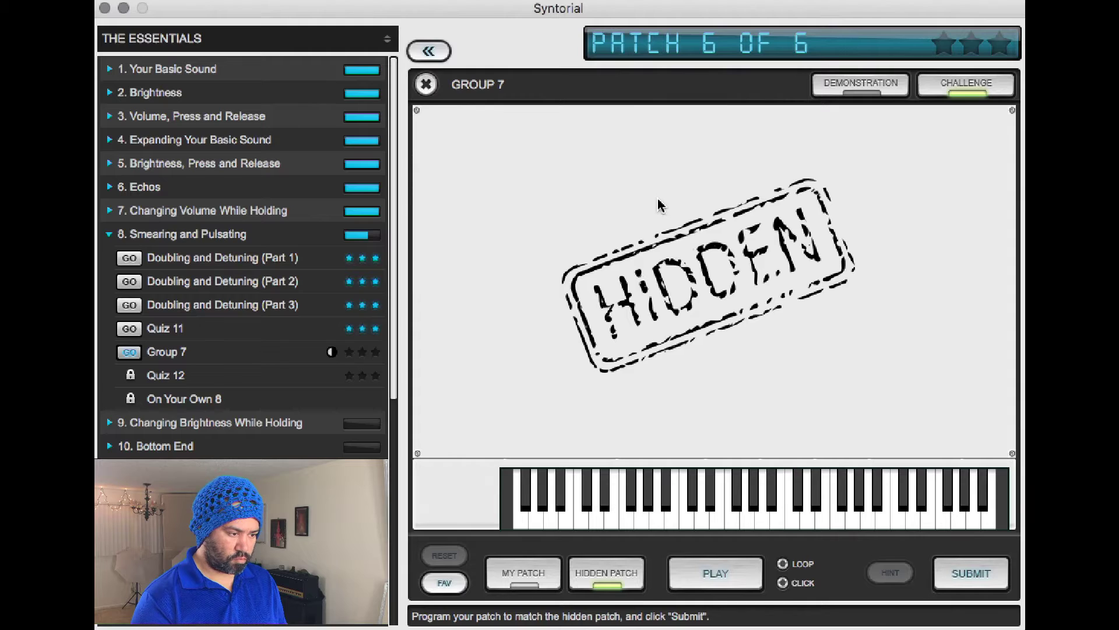
{"action": "key", "text": "Tab"}
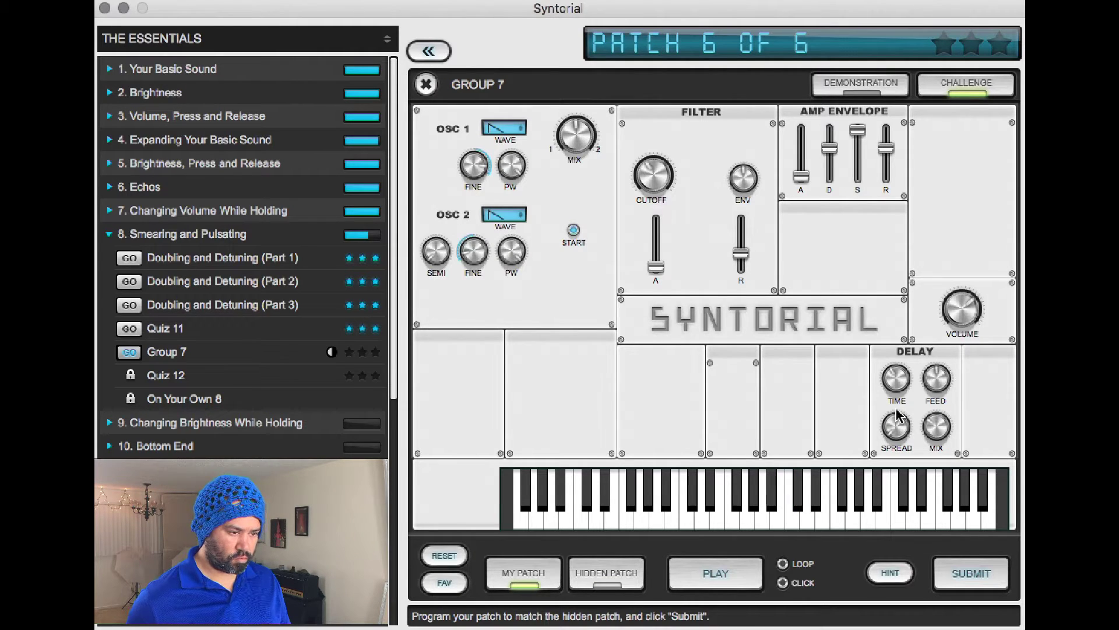
Lower patch 6's delay mix slightly and check the echo level against the hidden patch
{"action": "mouse_move", "coordinate": [935, 435]}
{"action": "left_click_drag", "start_coordinate": [935, 434], "coordinate": [934, 439]}
{"action": "key", "text": "Tab"}
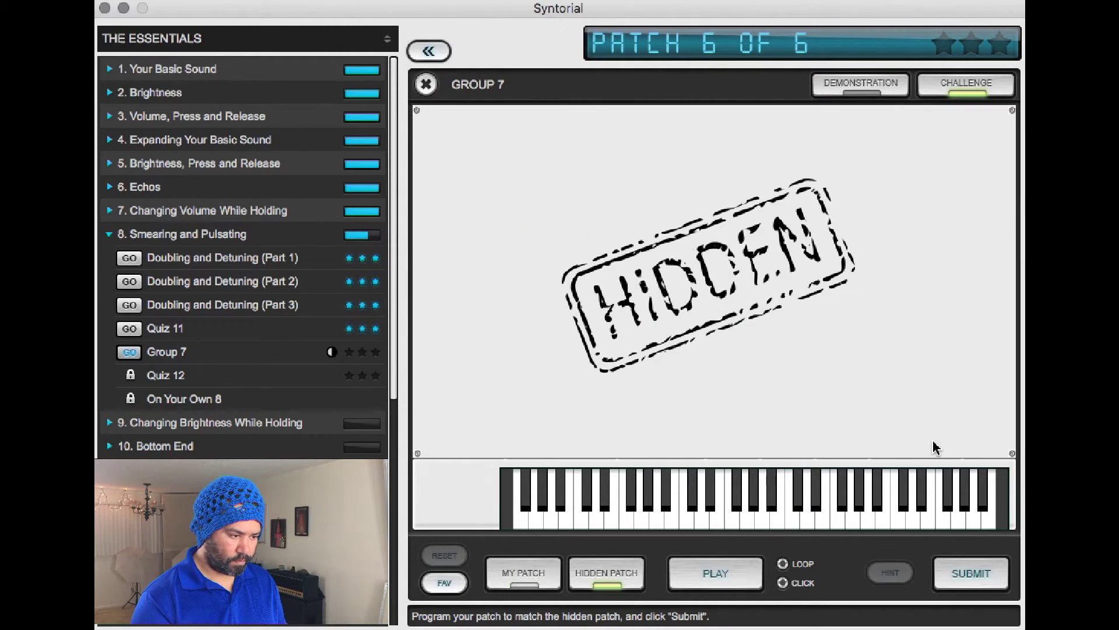
{"action": "key", "text": "Tab"}
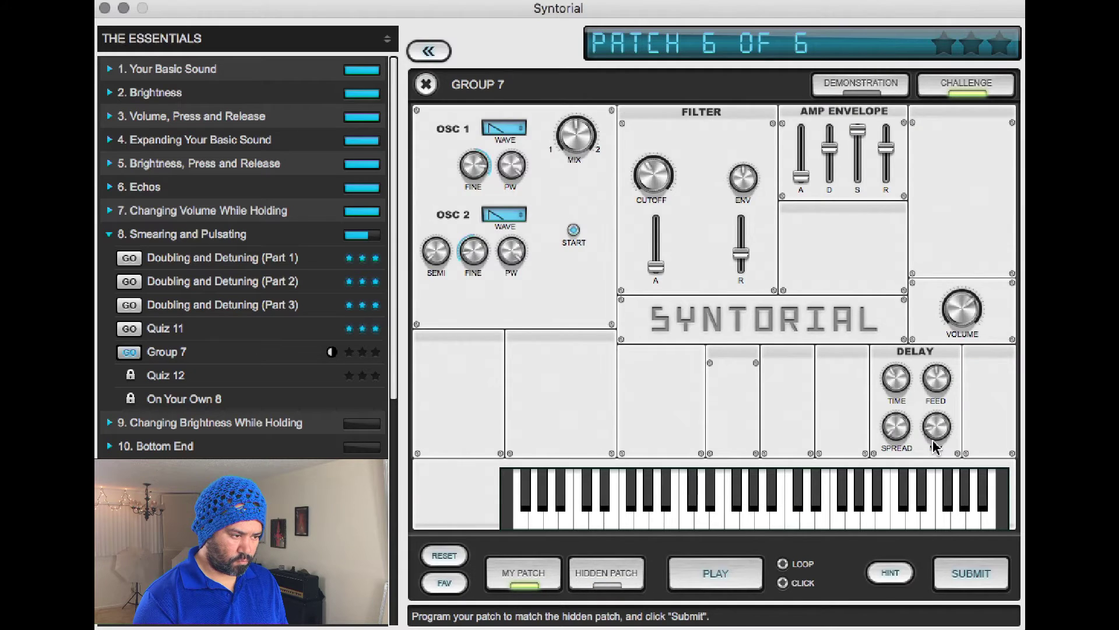
Switch repeatedly between patch 6 and the hidden patch while playing notes to compare their overall tone and echo
{"action": "key", "text": "Tab"}
{"action": "key", "text": "Tab"}
{"action": "key", "text": "Tab"}
{"action": "key", "text": "Tab"}
{"action": "key", "text": "Tab"}
{"action": "key", "text": "Tab"}
{"action": "key", "text": "Tab"}
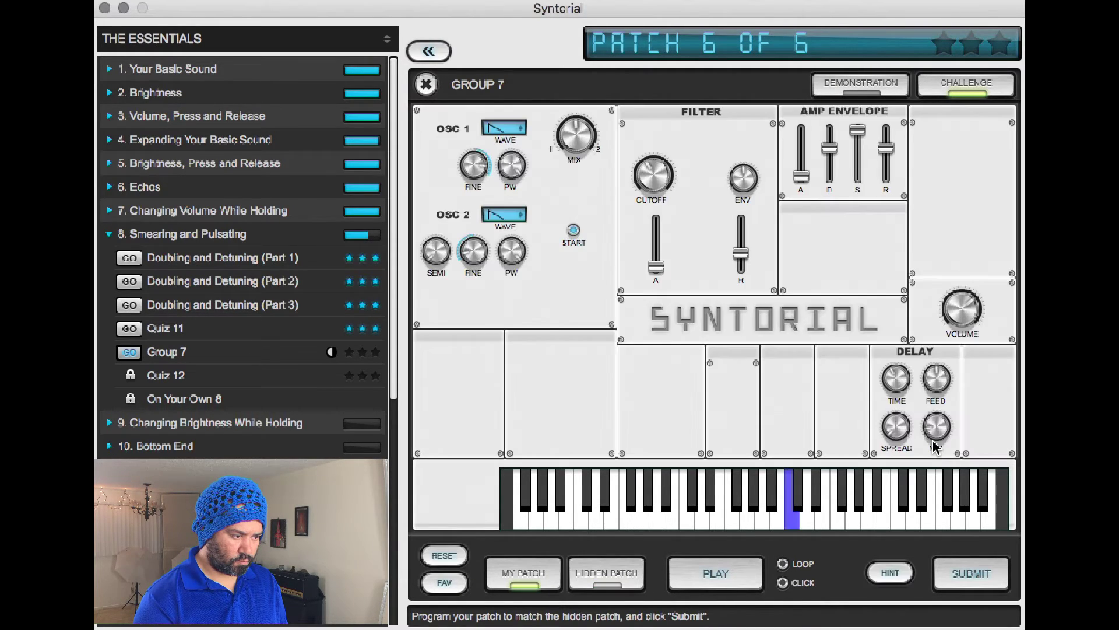
{"action": "key", "text": "Tab"}
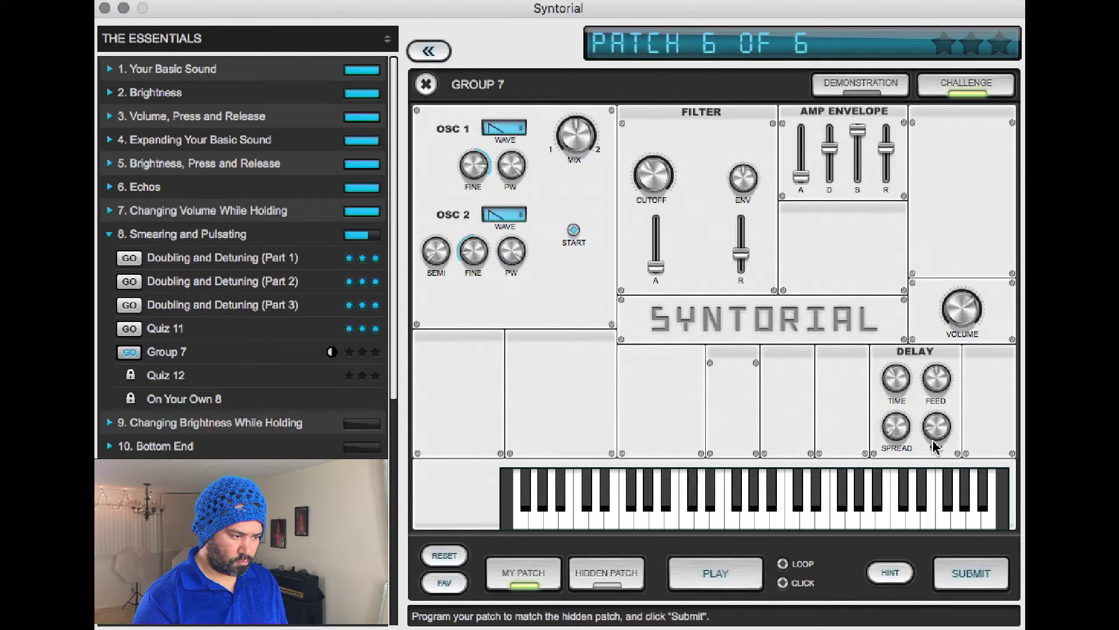
{"action": "key", "text": "Tab"}
{"action": "key", "text": "Tab"}
{"action": "key", "text": "Tab"}
{"action": "key", "text": "Tab"}
{"action": "key", "text": "Tab"}
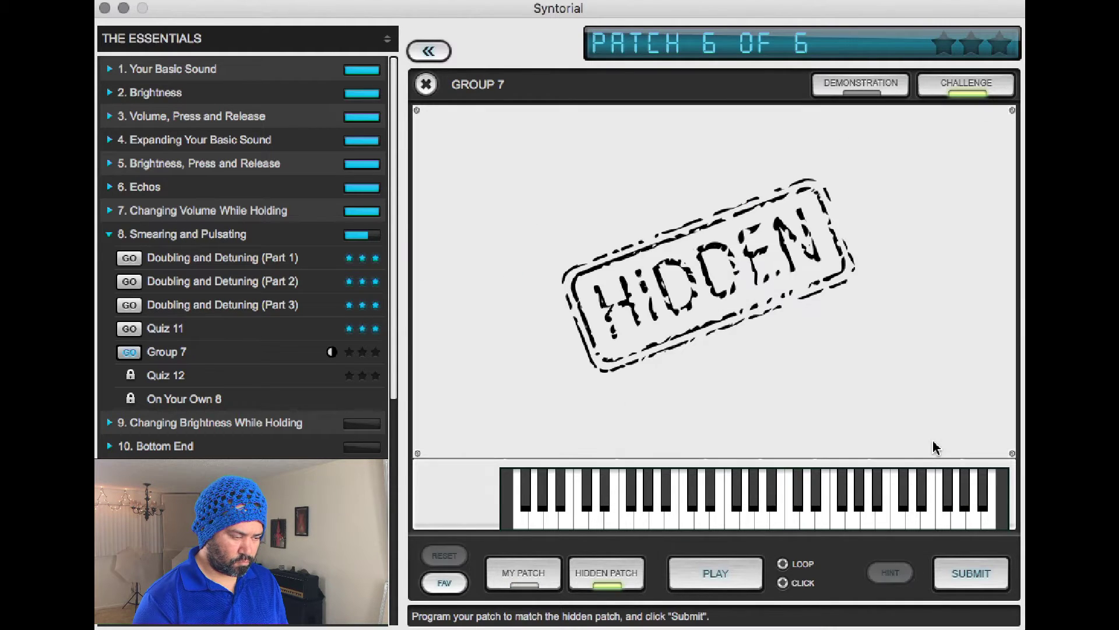
{"action": "key", "text": "Tab"}
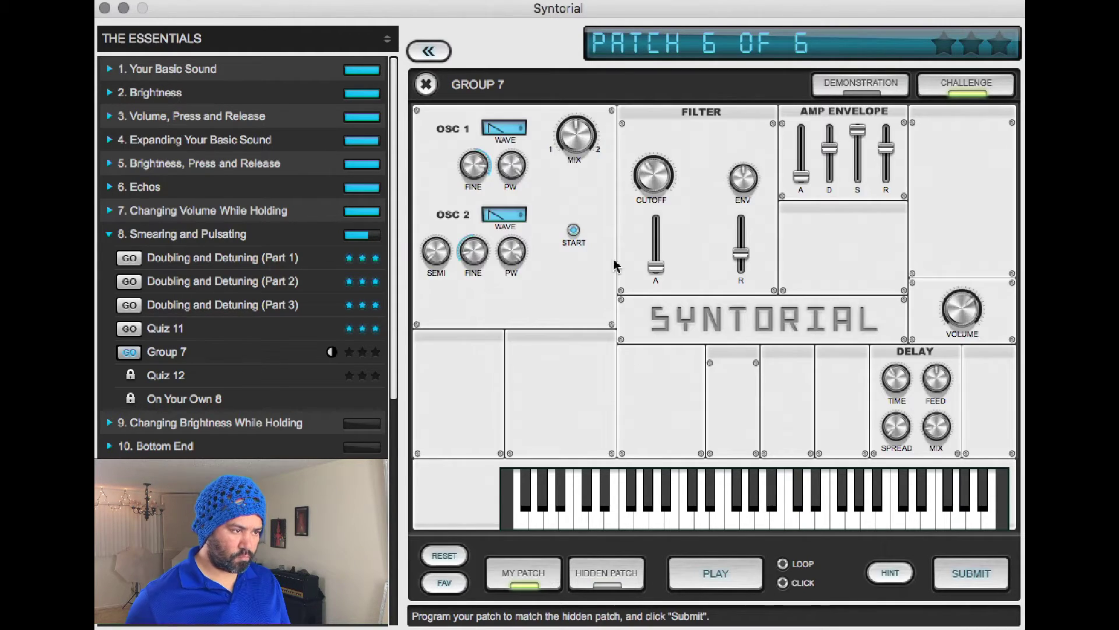
Raise patch 6's filter envelope amount slightly and compare the attack brightness with the hidden patch
{"action": "mouse_move", "coordinate": [658, 169]}
{"action": "mouse_move", "coordinate": [741, 192]}
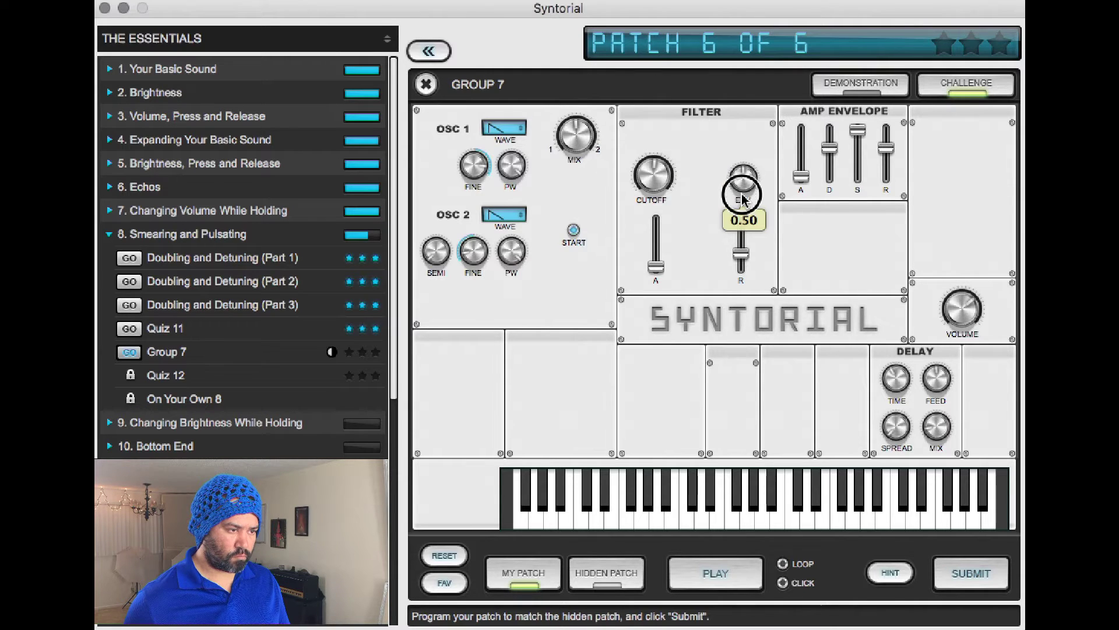
{"action": "key", "text": "Tab"}
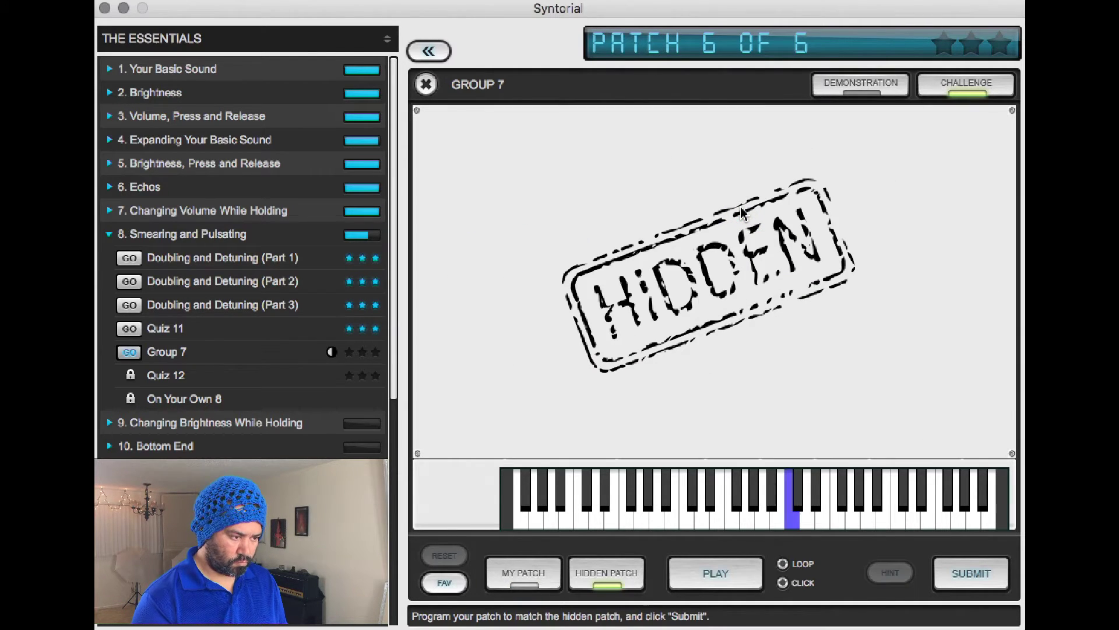
{"action": "key", "text": "Tab"}
{"action": "left_click_drag", "start_coordinate": [743, 180], "coordinate": [749, 151]}
{"action": "key", "text": "Tab"}
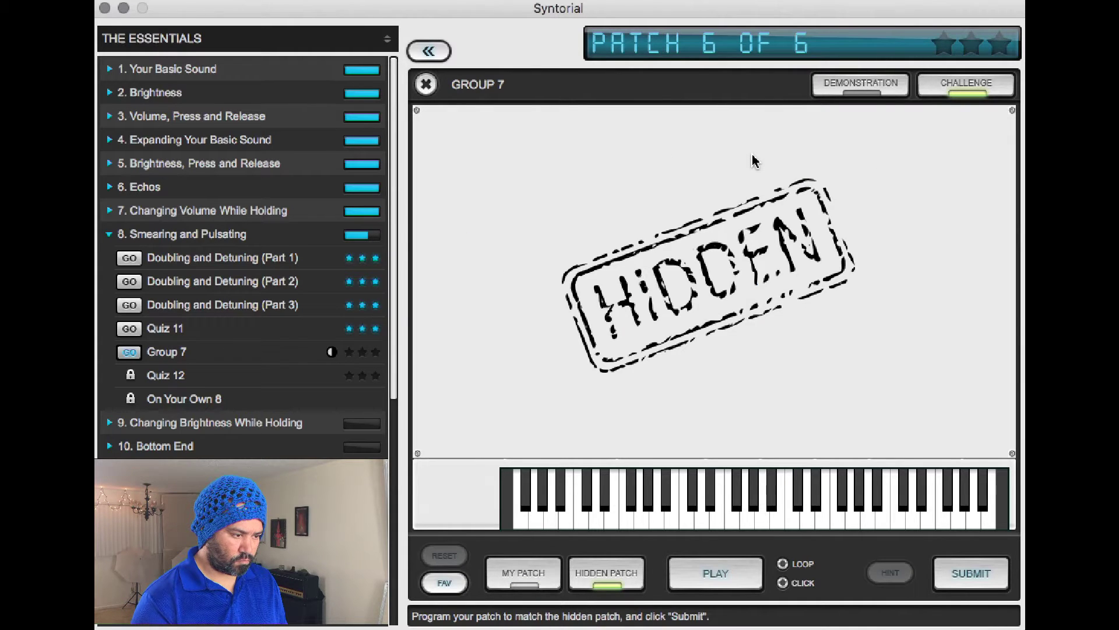
{"action": "key", "text": "Tab"}
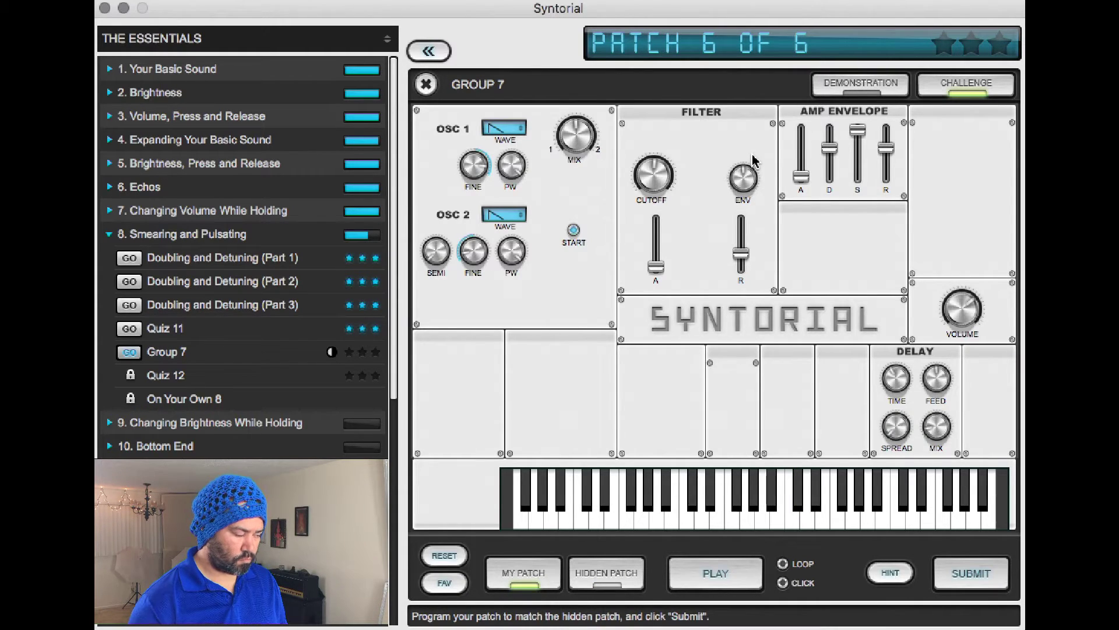
Play notes while rapidly alternating patch 6 with the hidden patch to examine the remaining differences in sound
{"action": "key", "text": "Tab"}
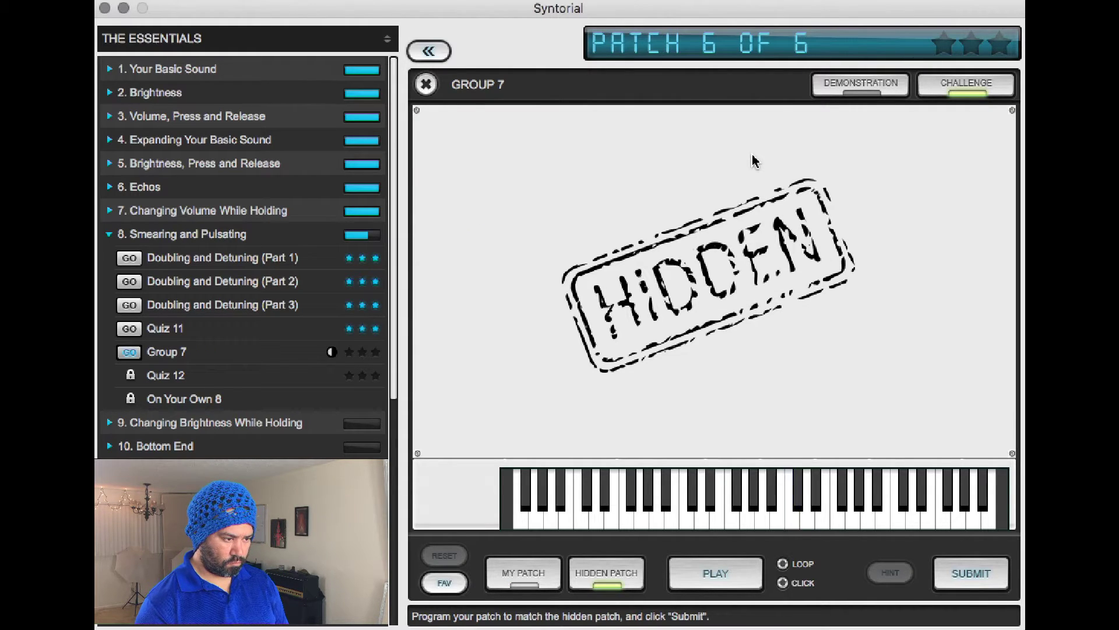
{"action": "key", "text": "Tab"}
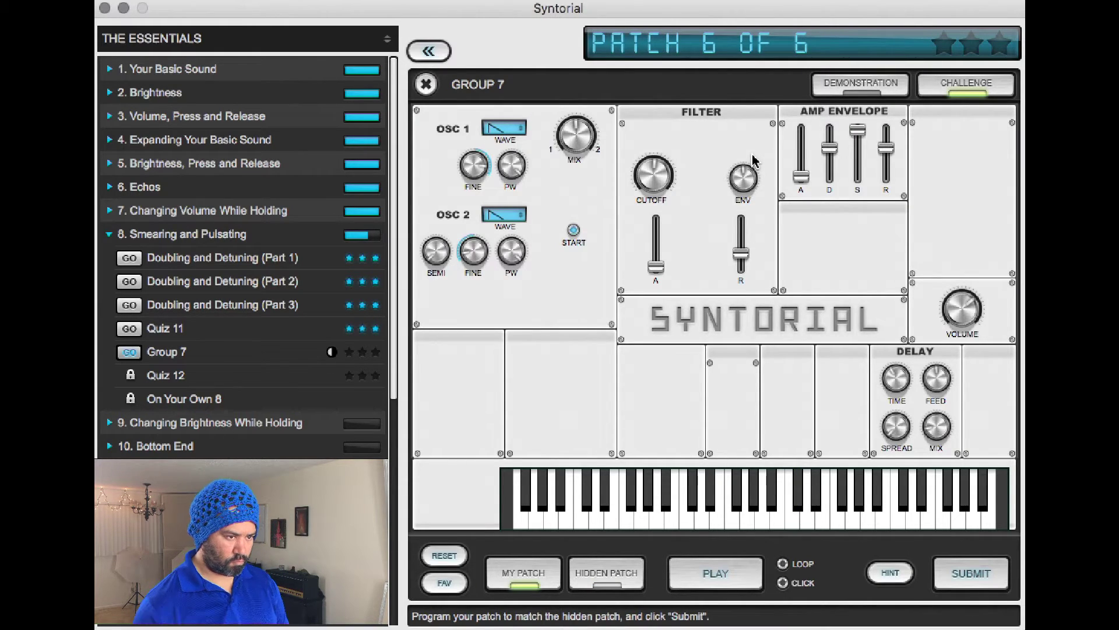
{"action": "key", "text": "Tab"}
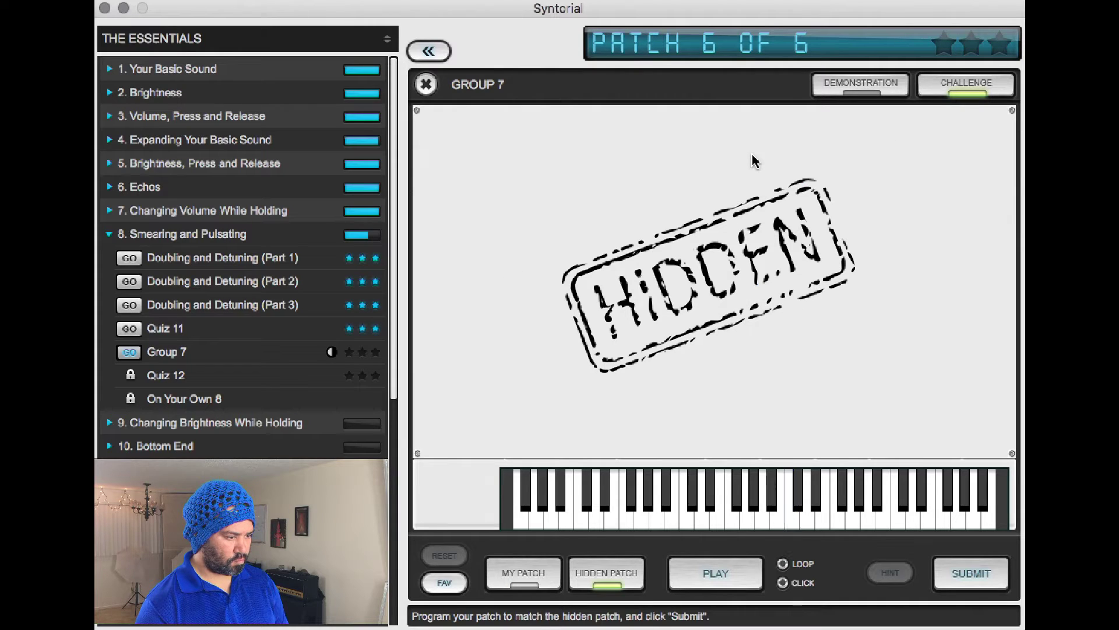
{"action": "key", "text": "Tab"}
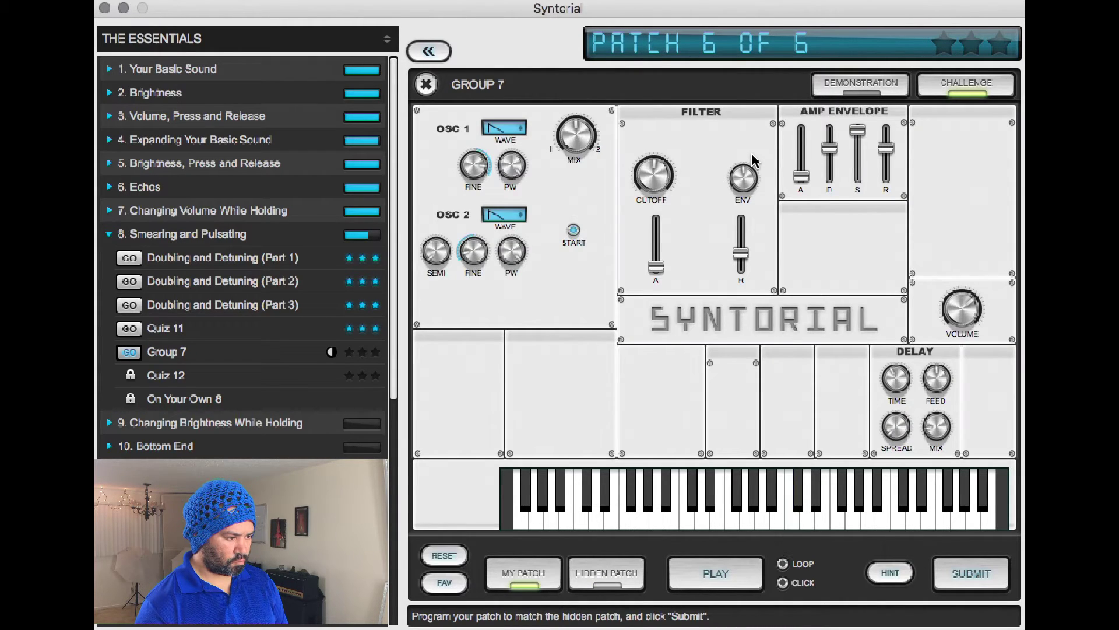
{"action": "key", "text": "Tab"}
{"action": "key", "text": "Tab"}
{"action": "key", "text": "Tab"}
{"action": "key", "text": "Tab"}
{"action": "key", "text": "Tab"}
{"action": "key", "text": "Tab"}
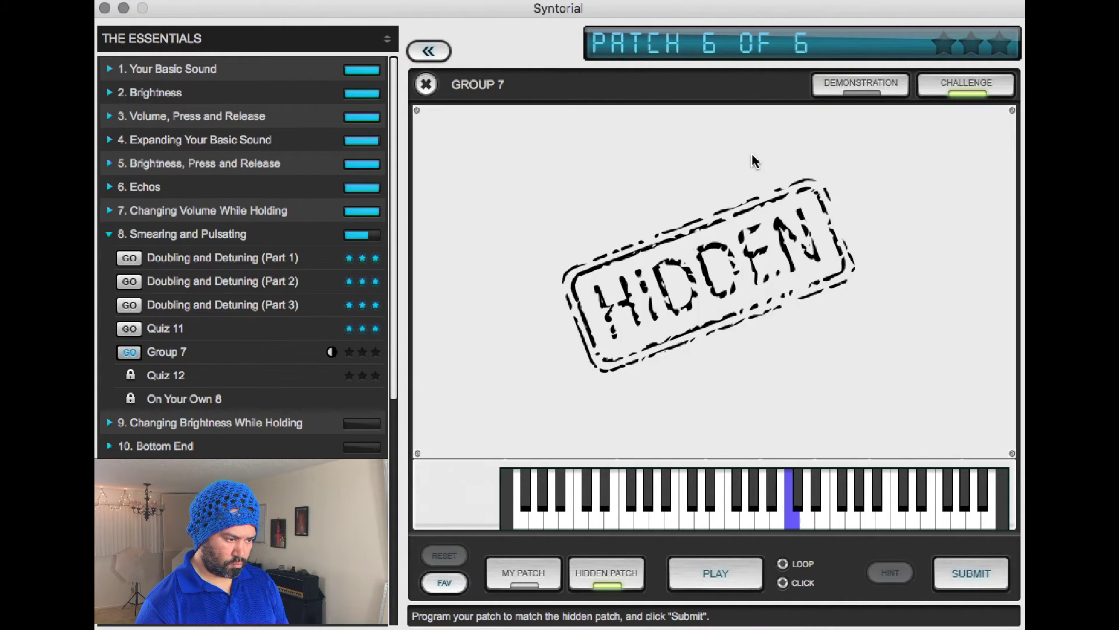
{"action": "key", "text": "Tab"}
{"action": "key", "text": "Tab"}
{"action": "key", "text": "Tab"}
{"action": "key", "text": "Tab"}
{"action": "key", "text": "Tab"}
{"action": "key", "text": "Tab"}
{"action": "key", "text": "Tab"}
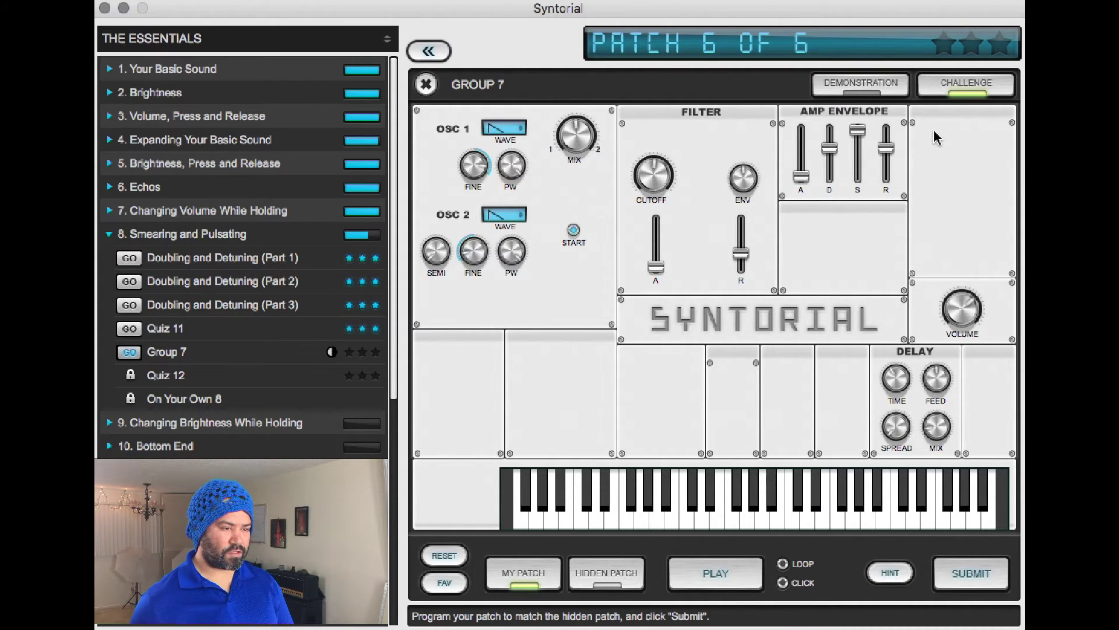
Lower patch 6's delay mix and feedback slightly and compare the echoes with the hidden patch
{"action": "left_click_drag", "start_coordinate": [945, 425], "coordinate": [941, 429]}
{"action": "left_click_drag", "start_coordinate": [937, 379], "coordinate": [935, 406]}
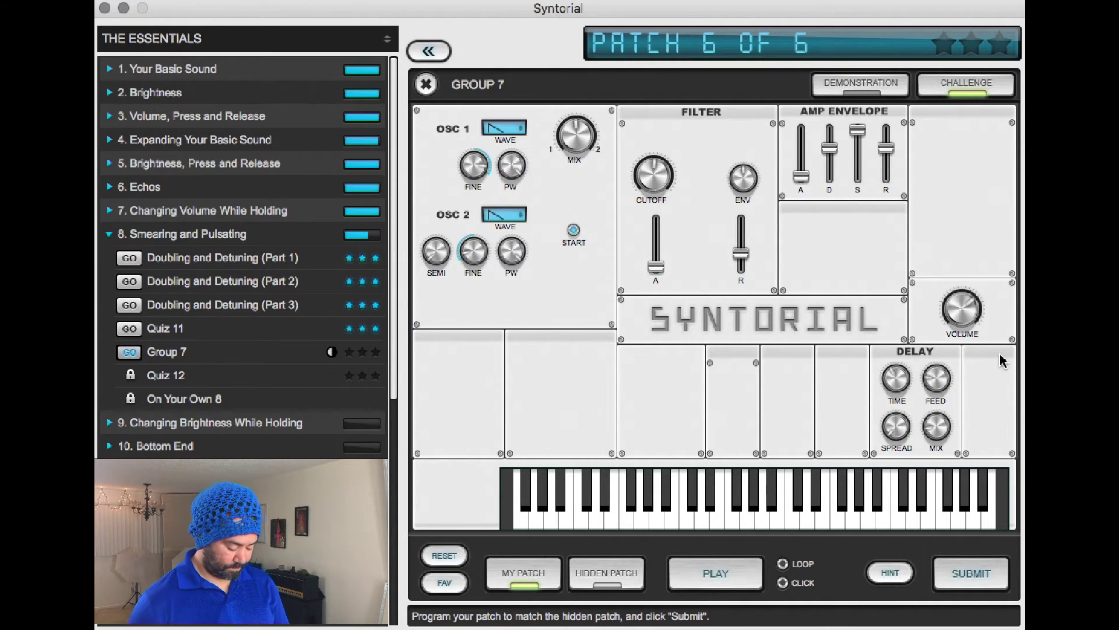
{"action": "key", "text": "Tab"}
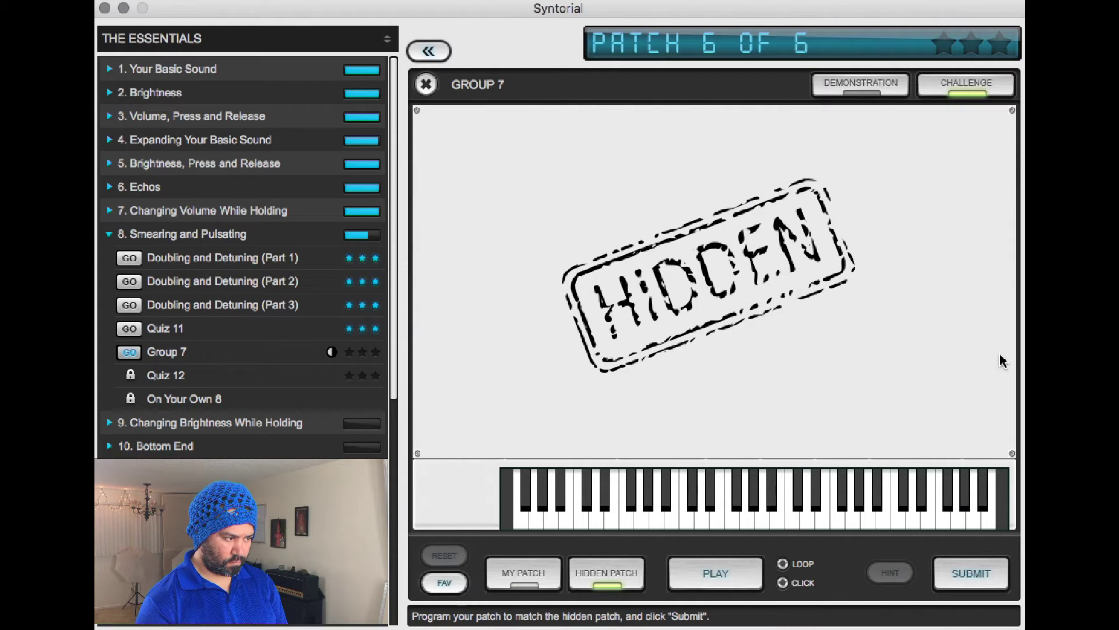
{"action": "key", "text": "Tab"}
{"action": "key", "text": "Tab"}
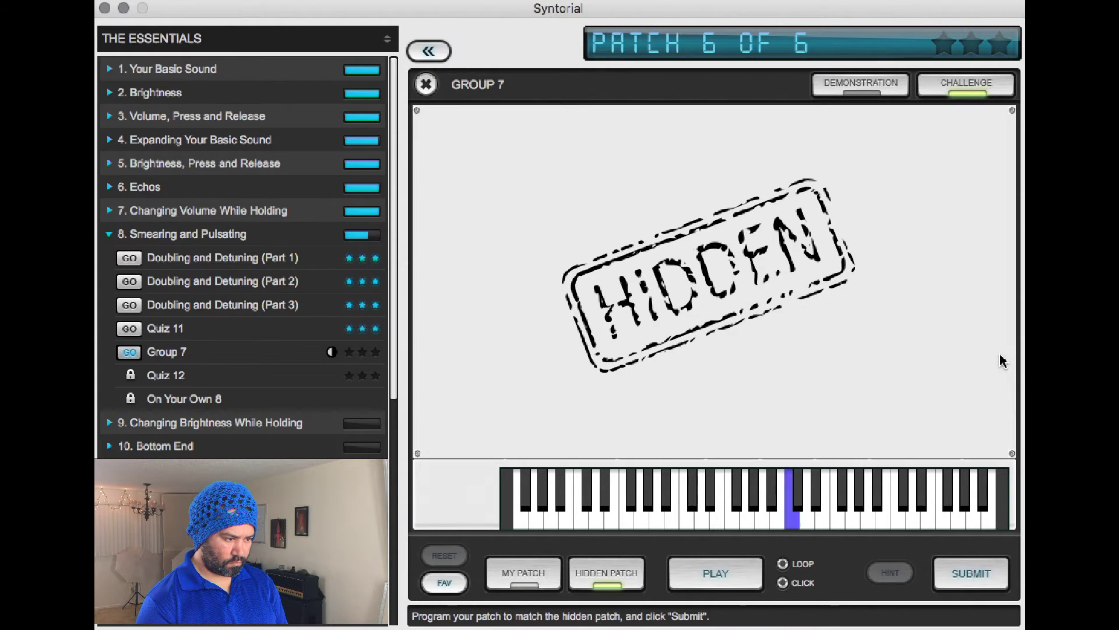
{"action": "key", "text": "Tab"}
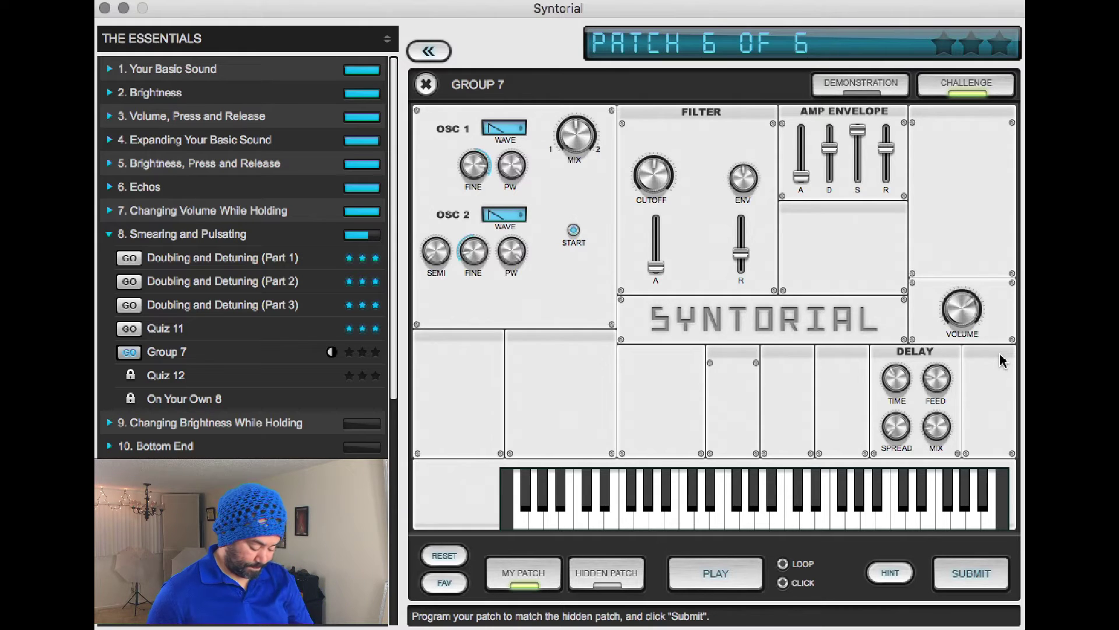
{"action": "key", "text": "Tab"}
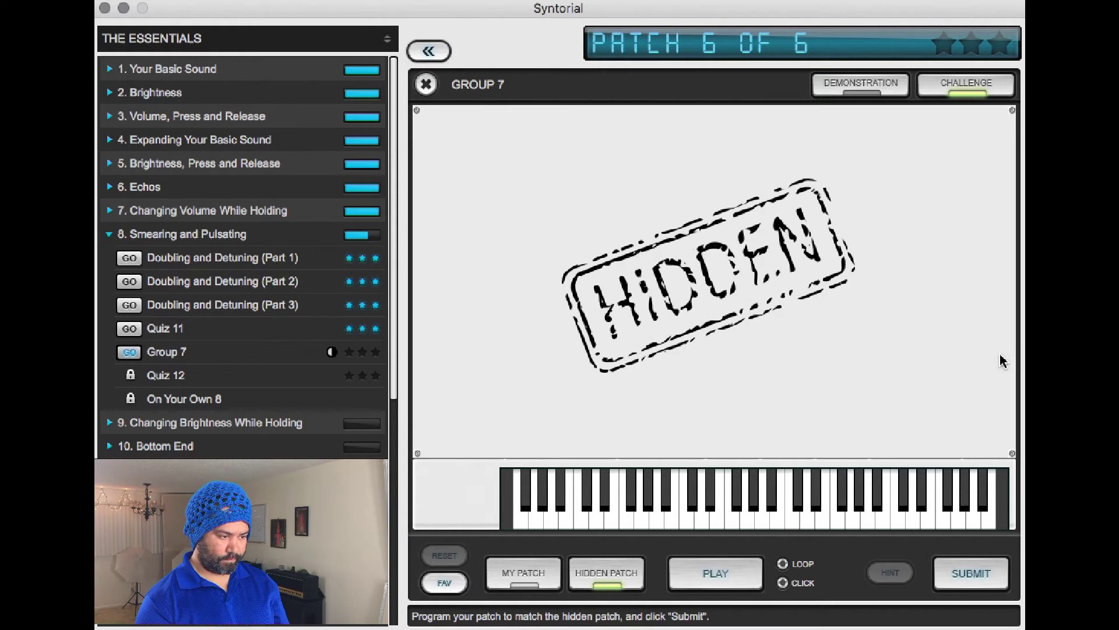
{"action": "key", "text": "Tab"}
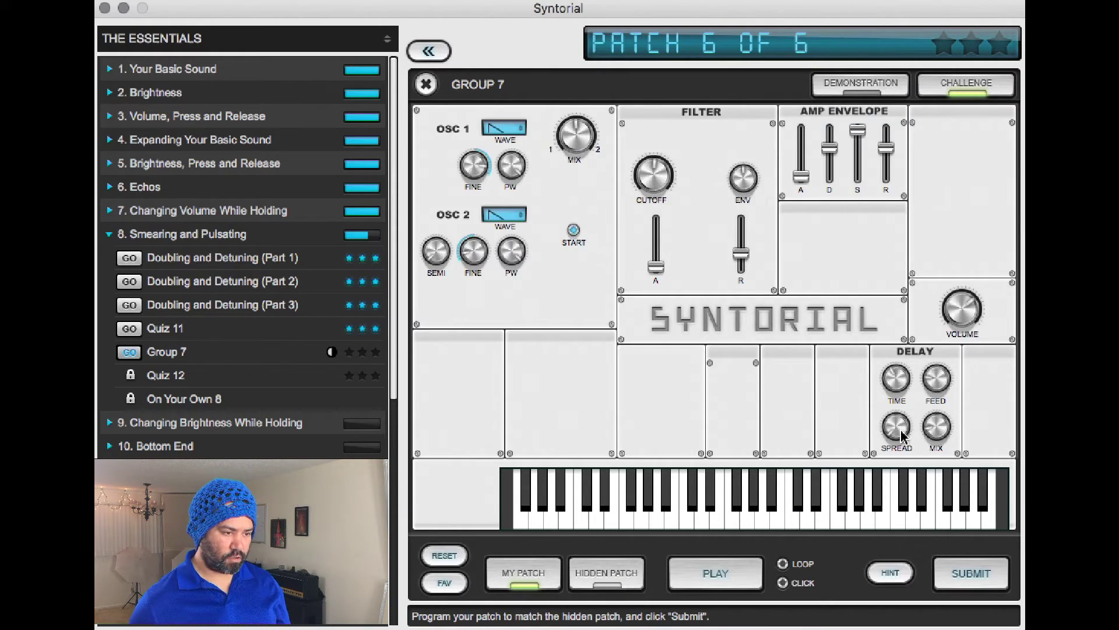
{"action": "key", "text": "Tab"}
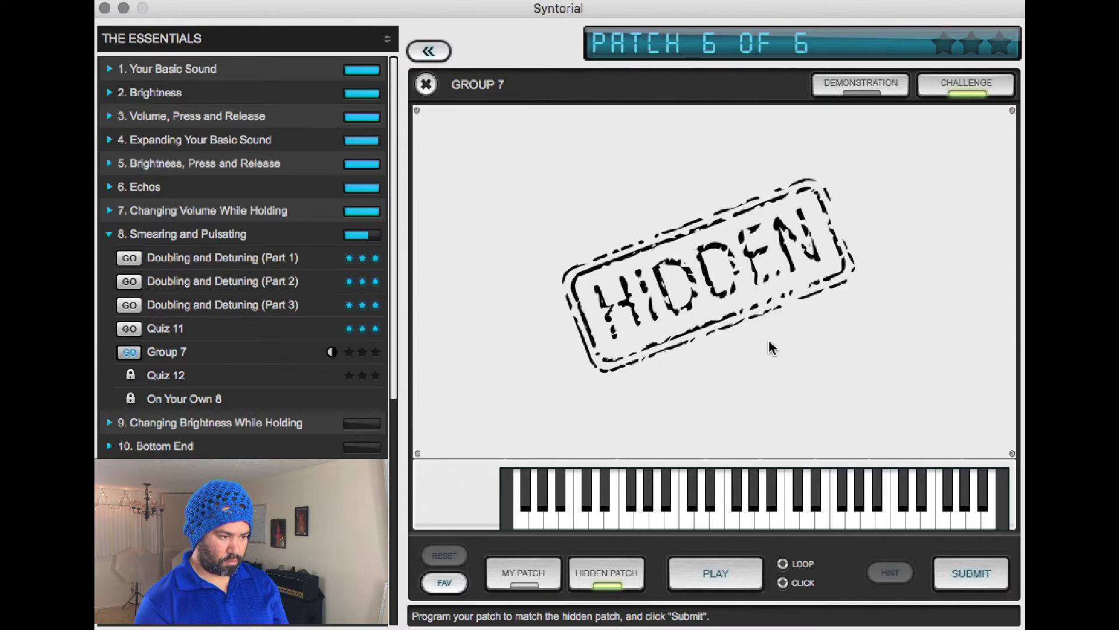
{"action": "key", "text": "Tab"}
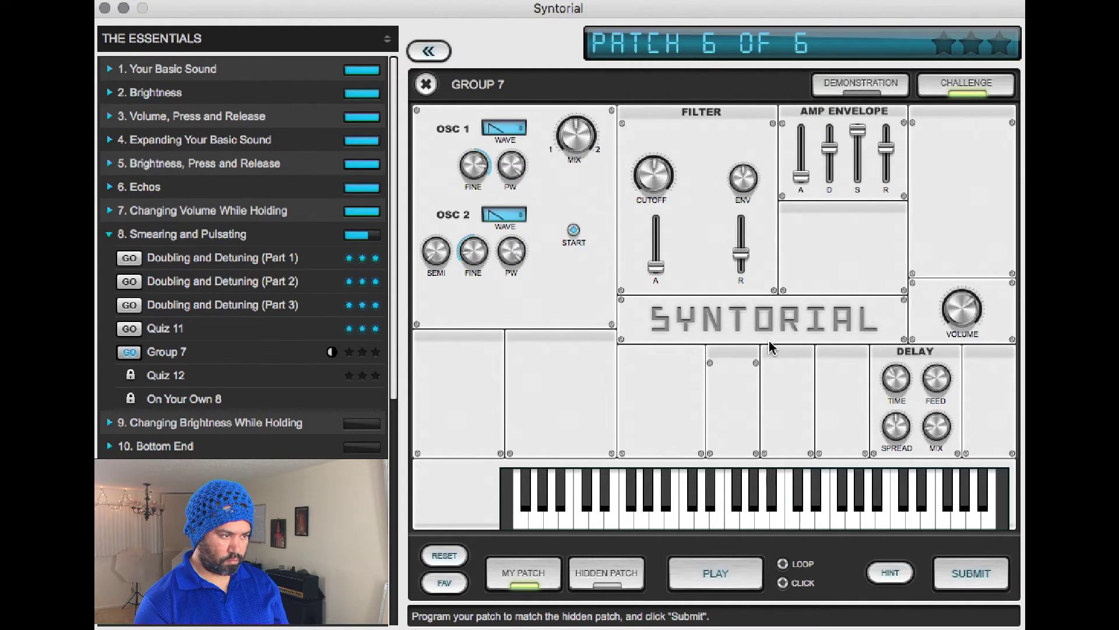
Compare patch 6 with the hidden patch one last time and submit it to finish the Group 7 challenge
{"action": "key", "text": "Tab"}
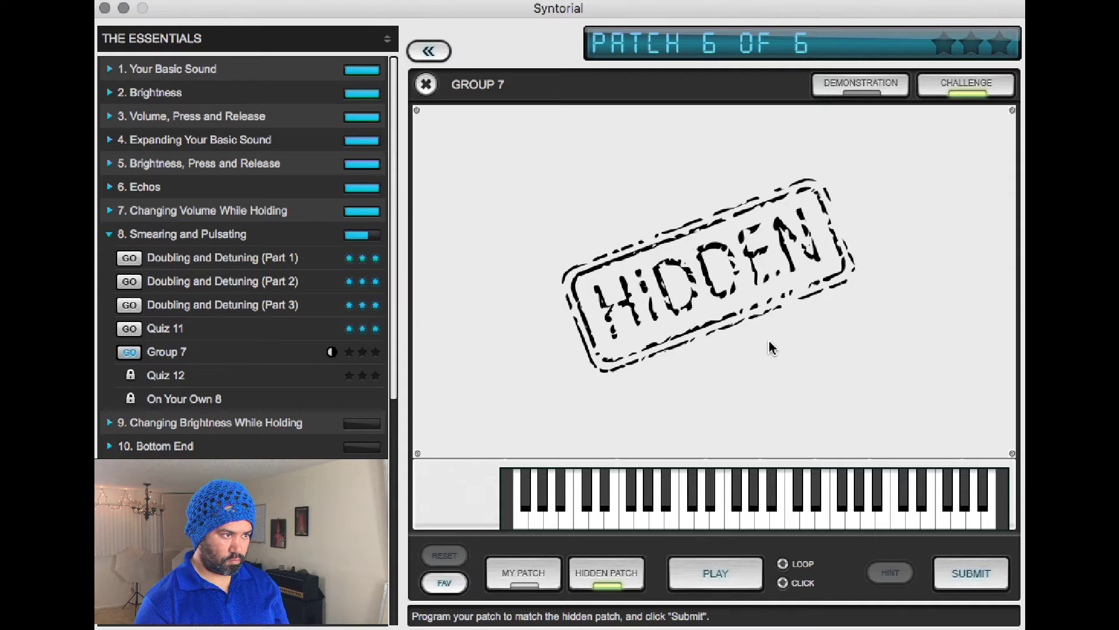
{"action": "key", "text": "Tab"}
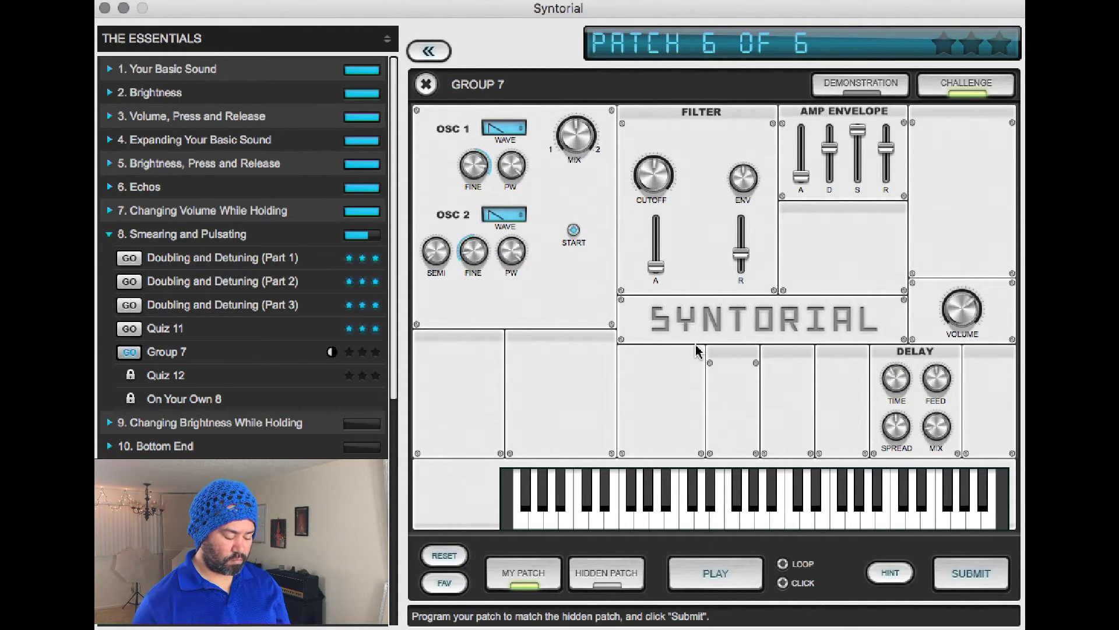
{"action": "key", "text": "Tab"}
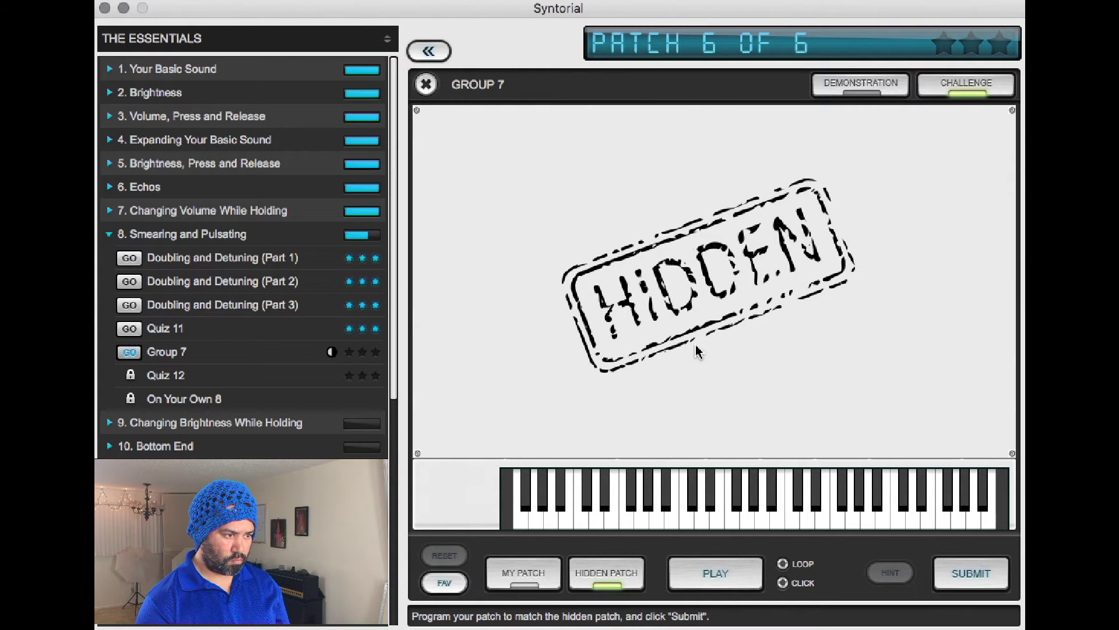
{"action": "key", "text": "Tab"}
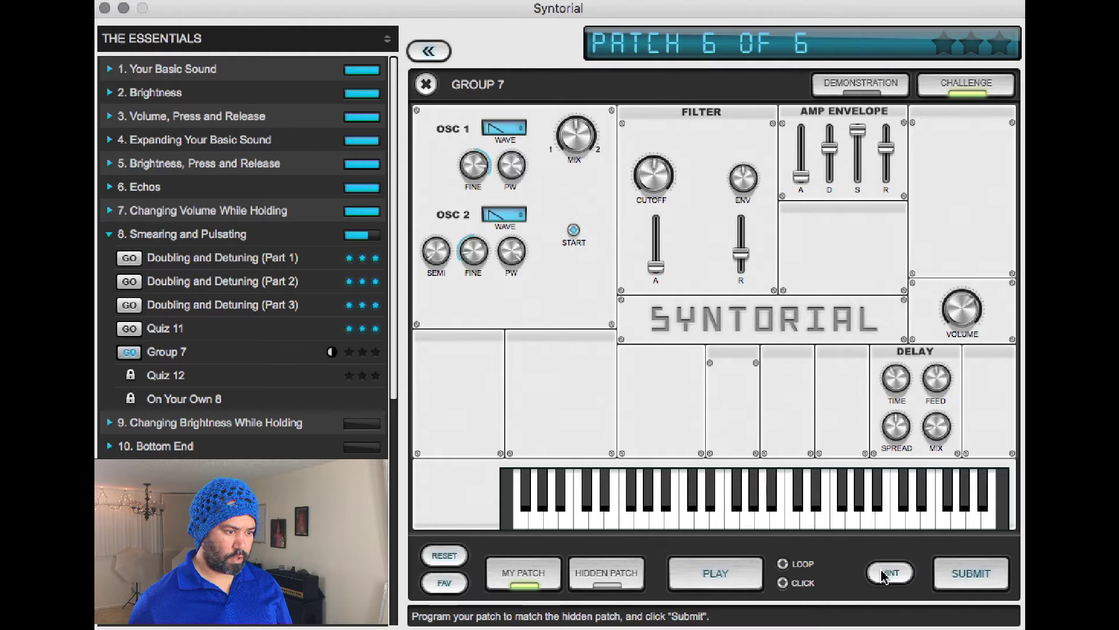
{"action": "left_click", "coordinate": [963, 574]}
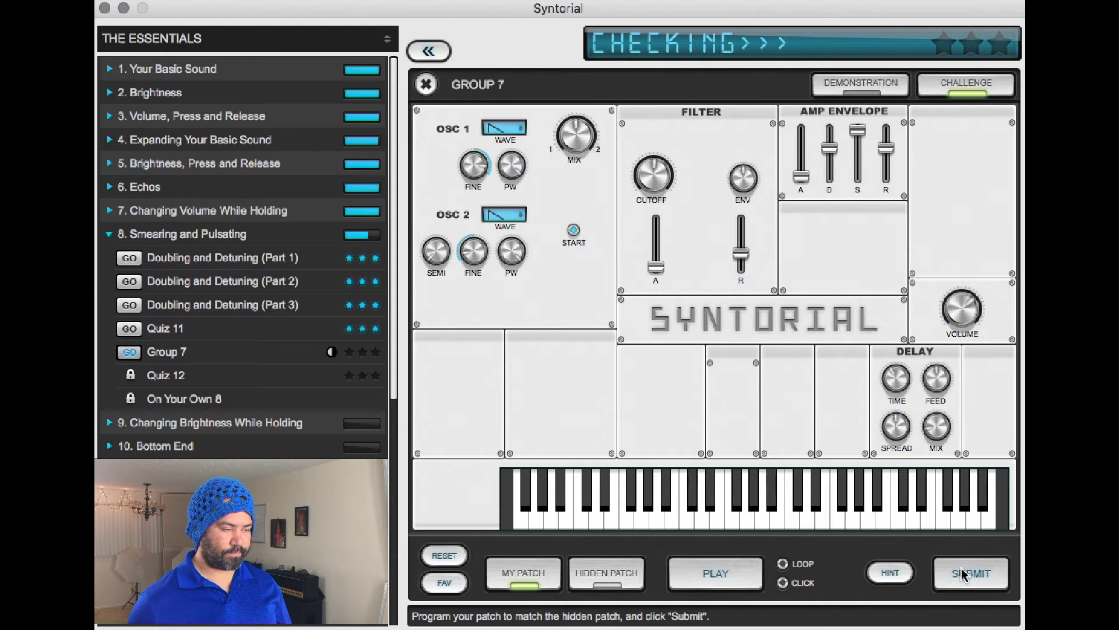
{"action": "left_click", "coordinate": [963, 574]}
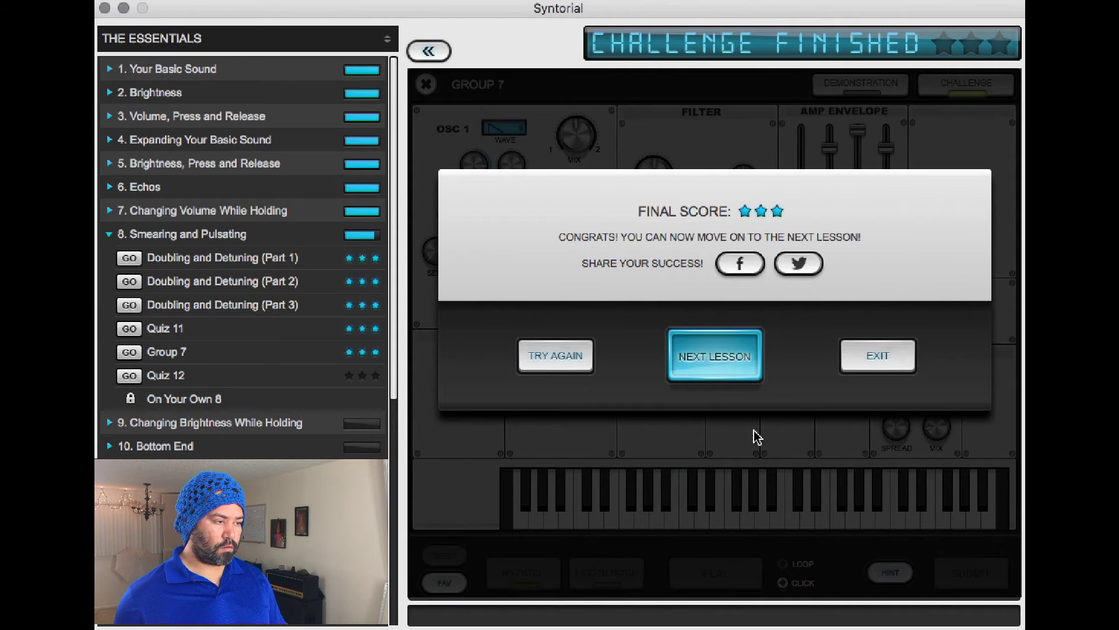
Continue to Quiz 12 and answer Yes to whether the first question's sound is doubled and detuned
{"action": "left_click", "coordinate": [709, 354]}
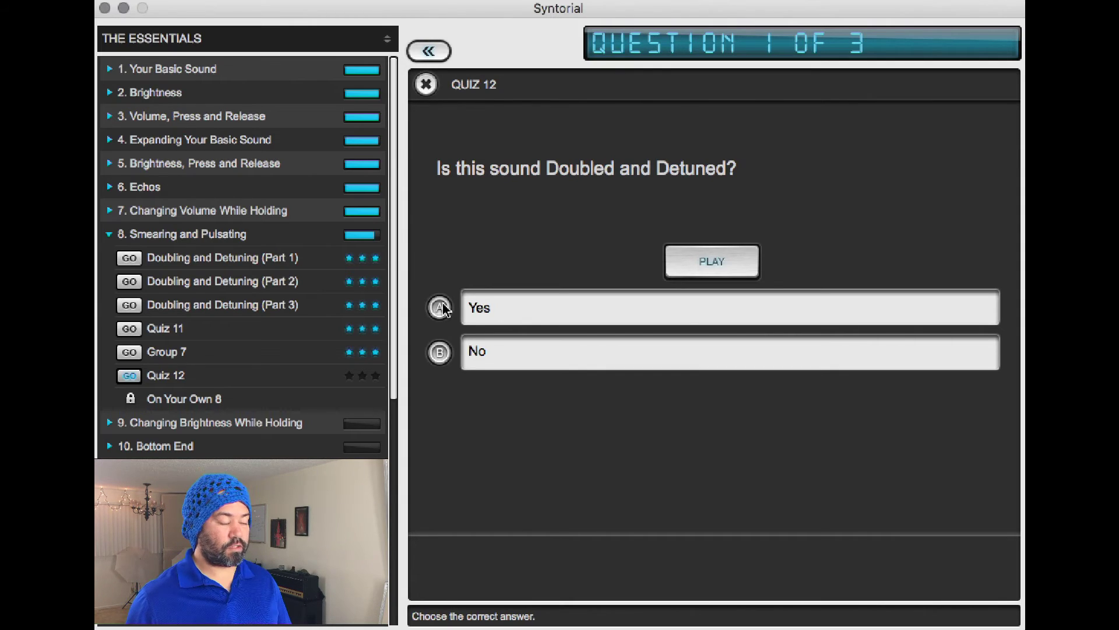
{"action": "left_click", "coordinate": [441, 307]}
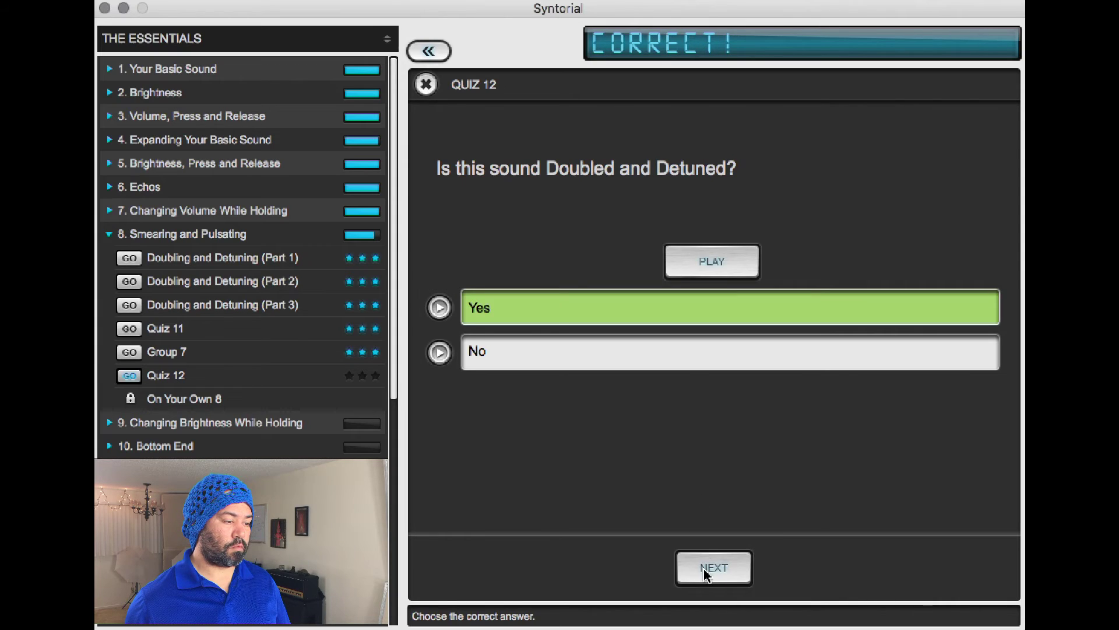
{"action": "left_click", "coordinate": [710, 565]}
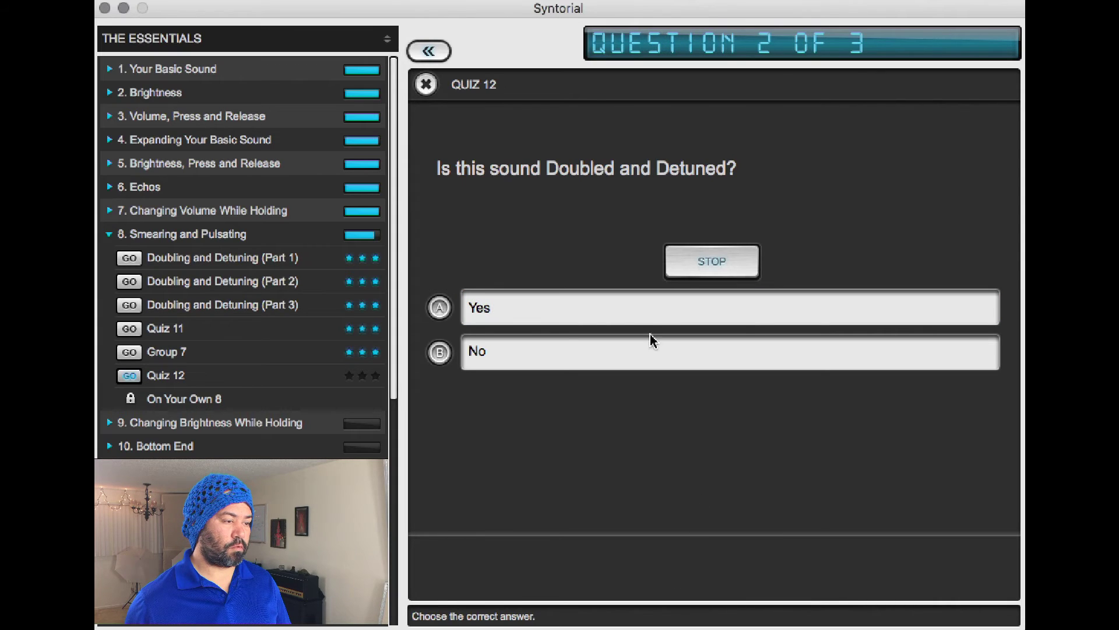
Listen to the remaining quiz sounds, answer Yes to question 2 and No to question 3, and finish Quiz 12
{"action": "left_click", "coordinate": [688, 259]}
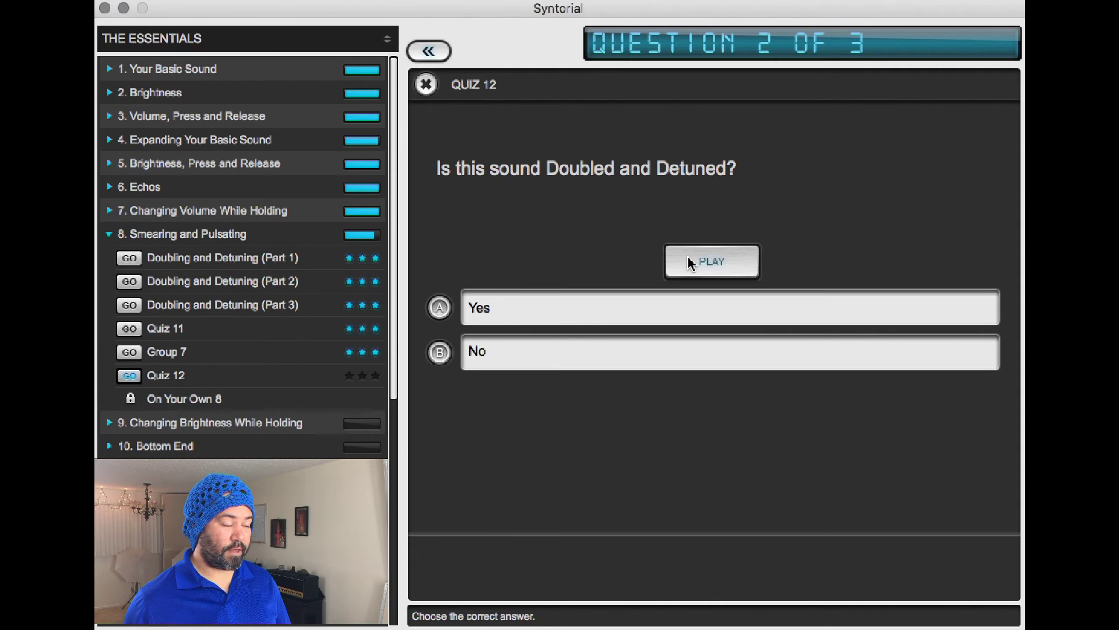
{"action": "left_click", "coordinate": [440, 307]}
{"action": "left_click", "coordinate": [691, 565]}
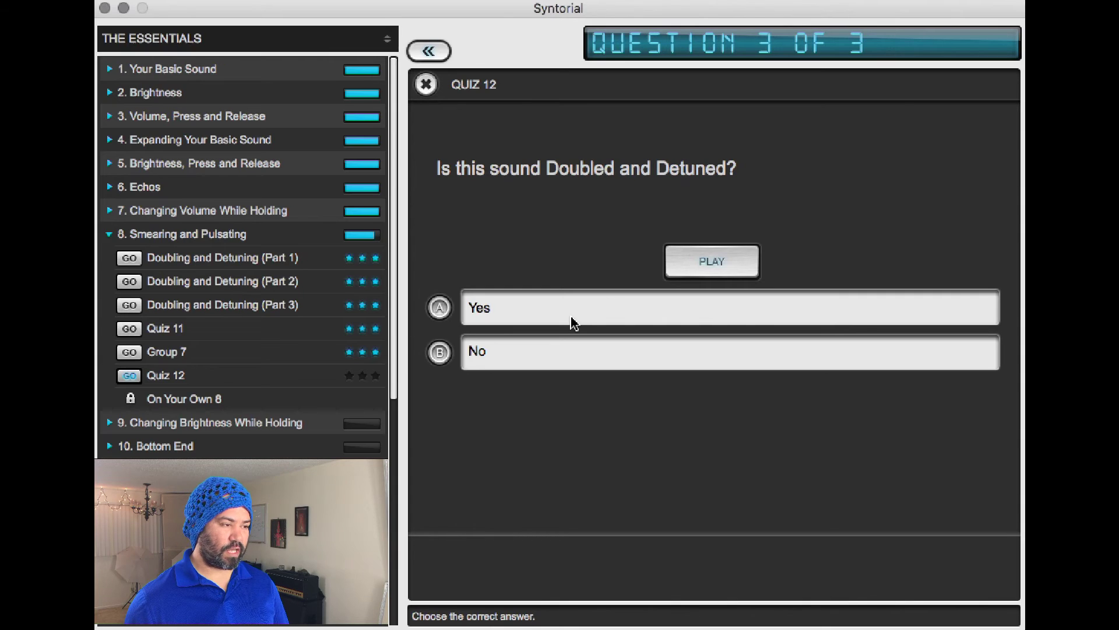
{"action": "left_click", "coordinate": [440, 353]}
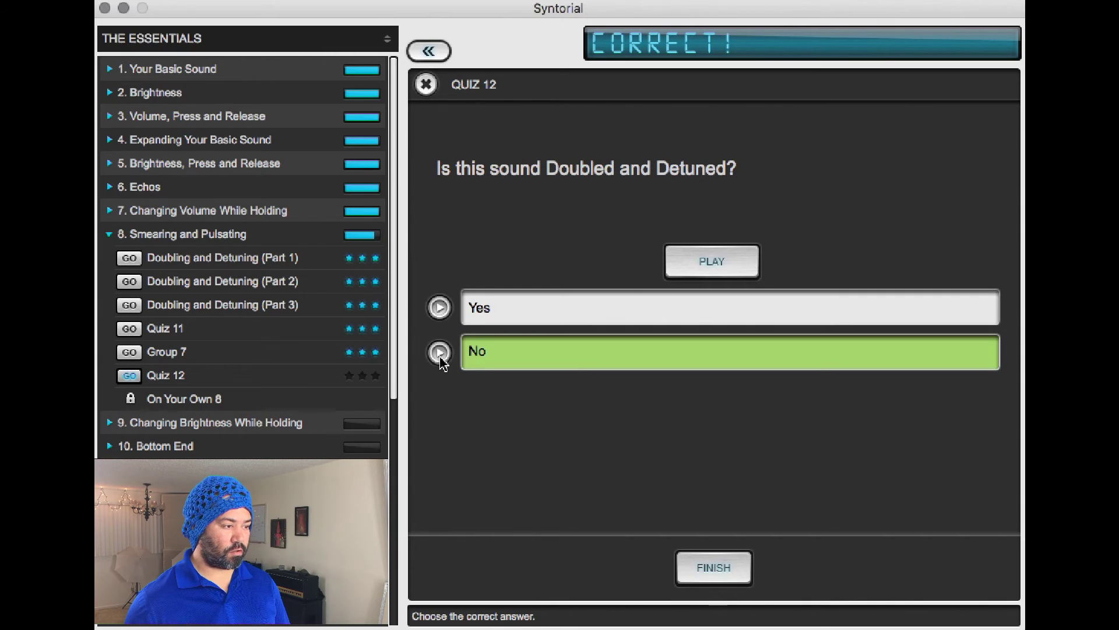
{"action": "left_click", "coordinate": [711, 574]}
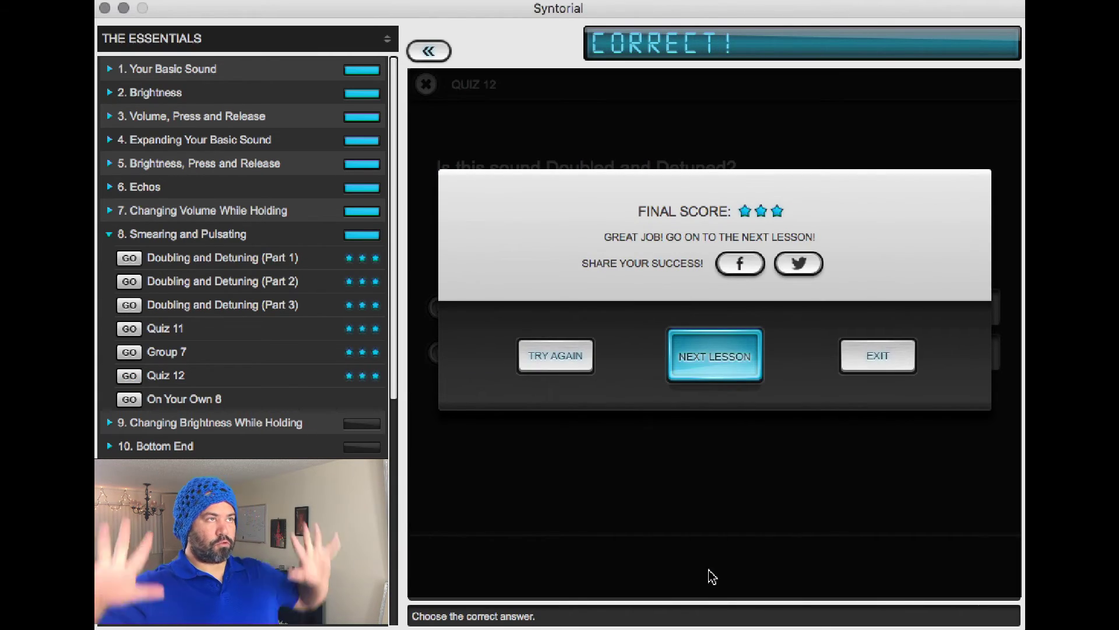